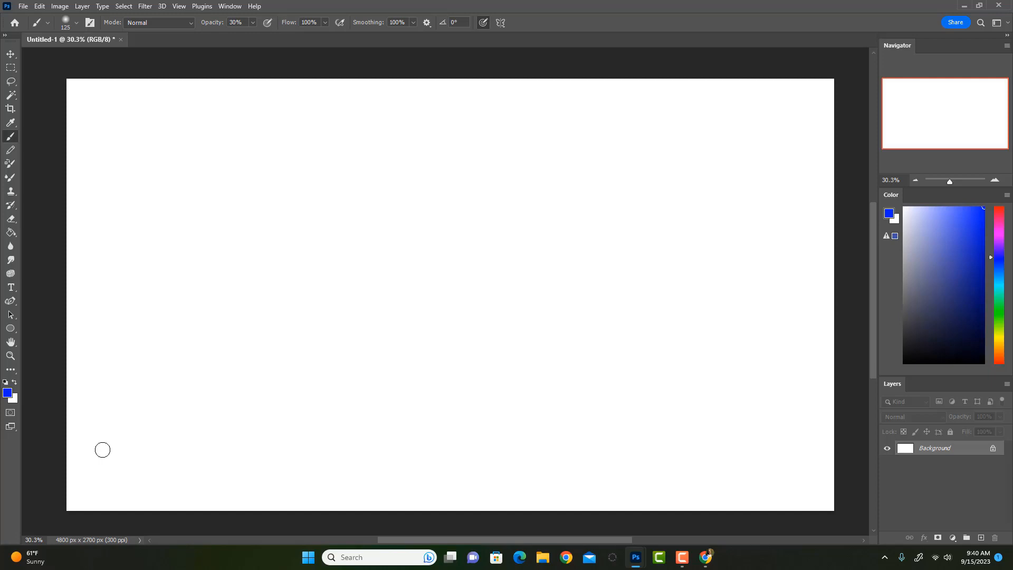
Open the Brush Settings and display the brush's Shape Dynamics options
click(90, 24)
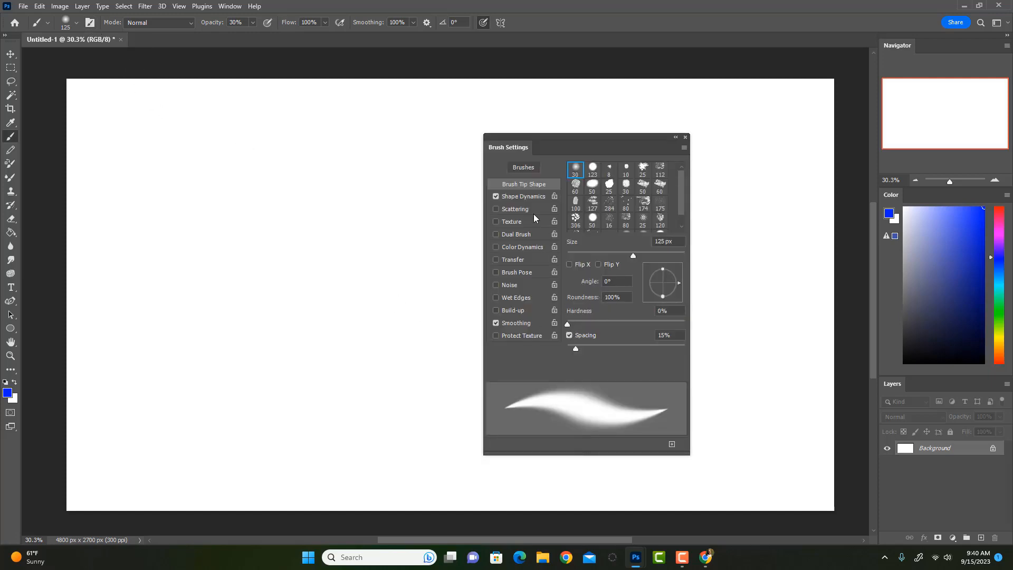
click(531, 196)
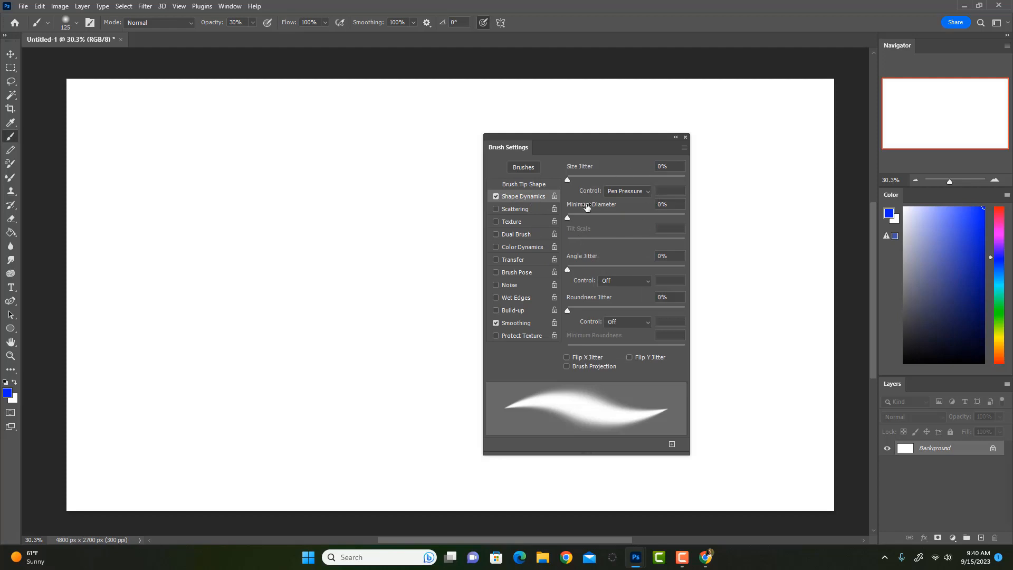
key(e)
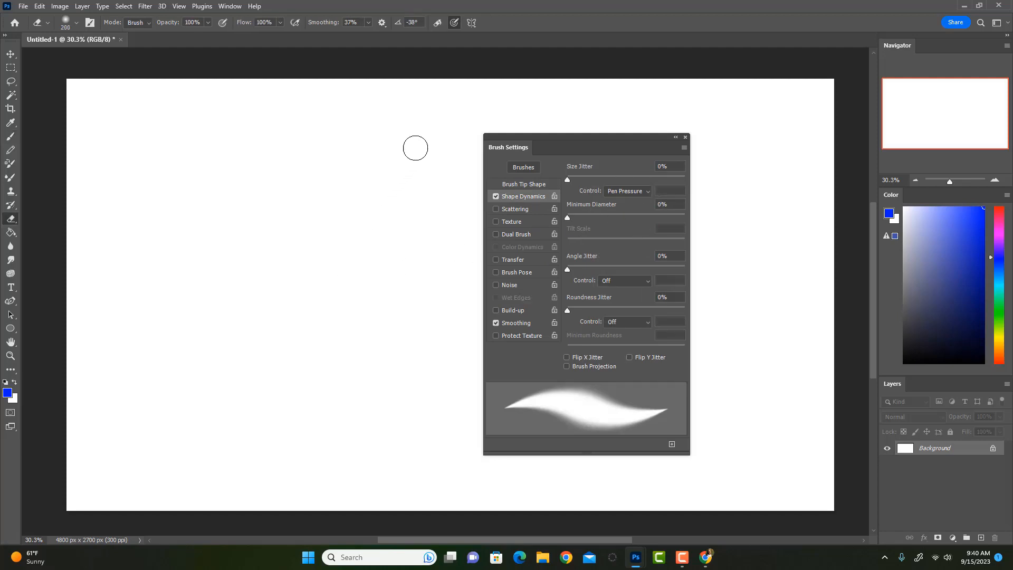
key(b)
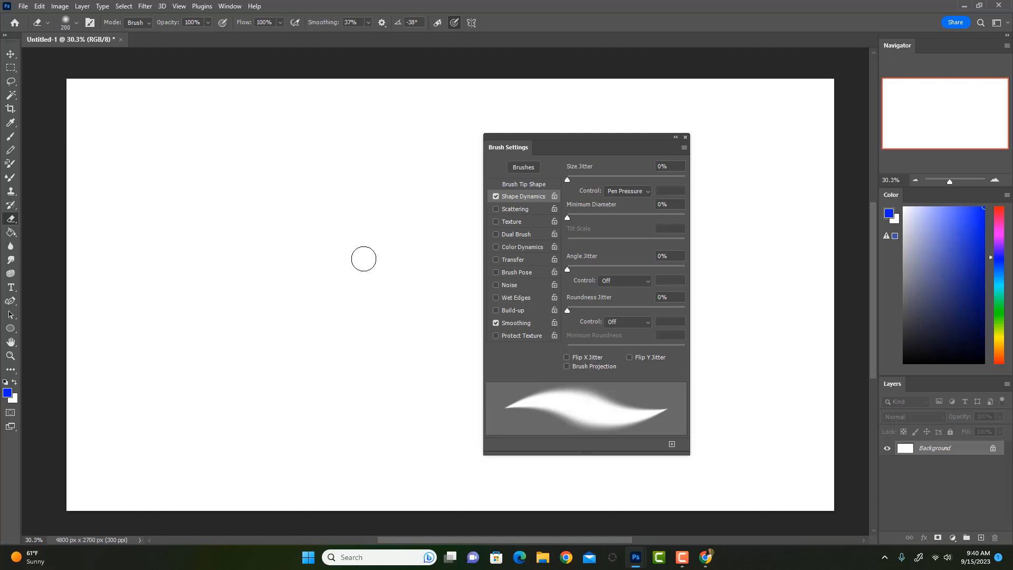
Try two blue test strokes on the blank canvas at 30% opacity, undo them, and close the Brush Settings
mouse_move(369, 177)
mouse_down()
mouse_move(384, 242)
mouse_move(378, 294)
mouse_move(332, 288)
mouse_move(295, 307)
mouse_move(309, 346)
mouse_move(297, 386)
mouse_move(251, 366)
mouse_move(264, 312)
mouse_move(241, 234)
mouse_move(214, 286)
mouse_move(176, 303)
mouse_move(171, 338)
mouse_move(214, 430)
mouse_move(261, 448)
mouse_move(376, 400)
mouse_up()
key(ctrl+z)
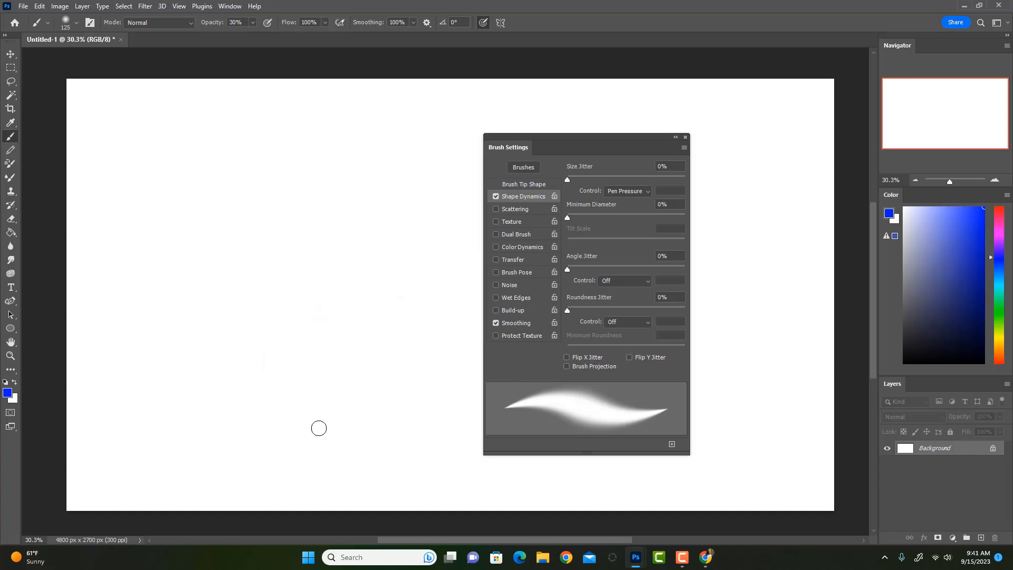
click(524, 185)
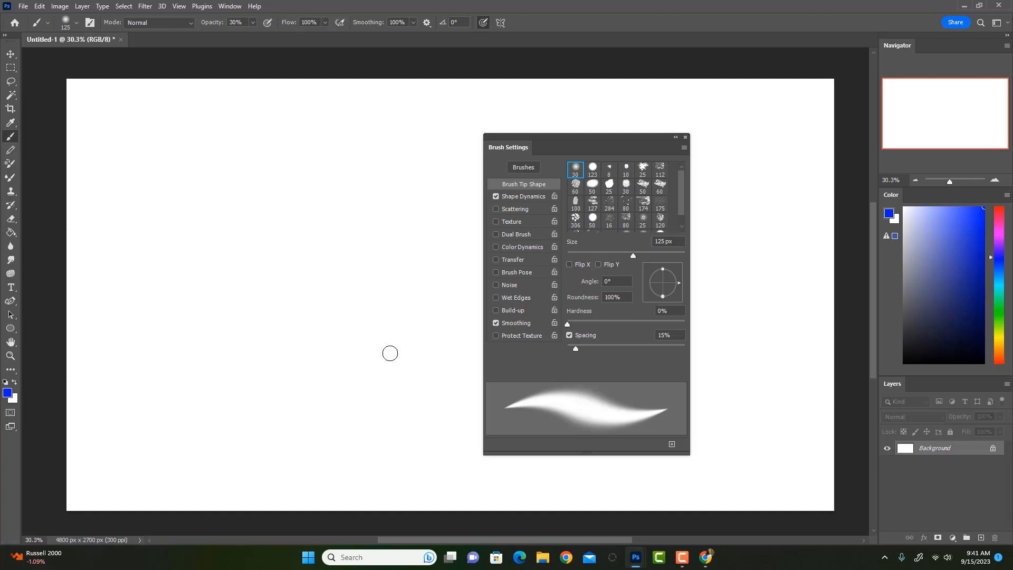
mouse_move(417, 209)
mouse_down()
mouse_move(417, 266)
mouse_move(355, 303)
mouse_up()
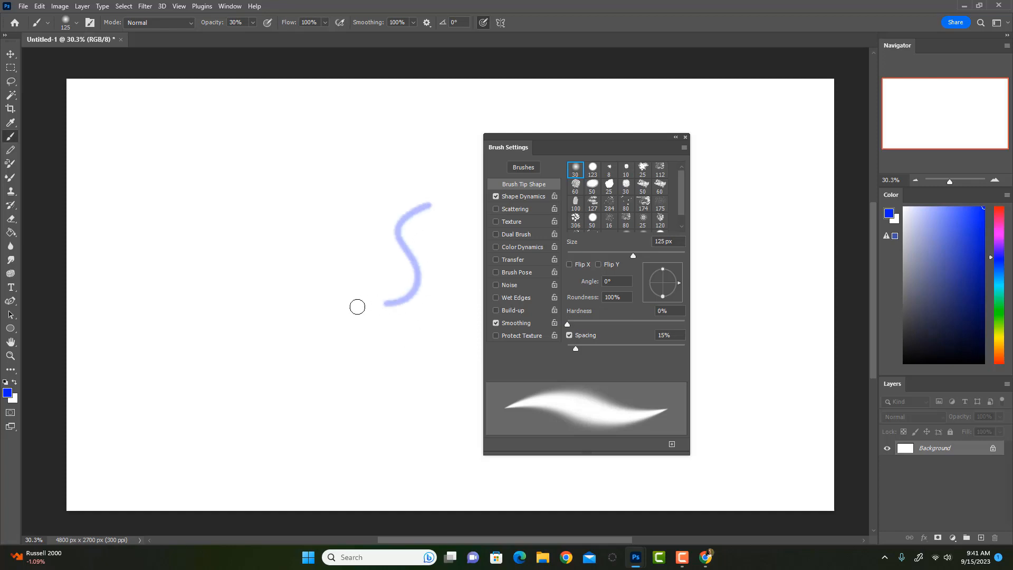
key(ctrl+z)
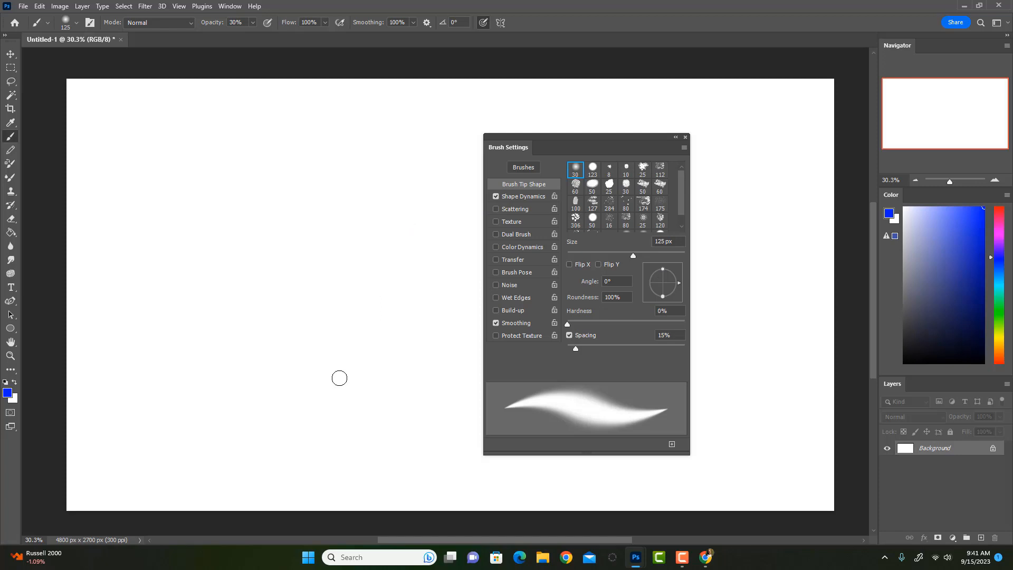
key(F5)
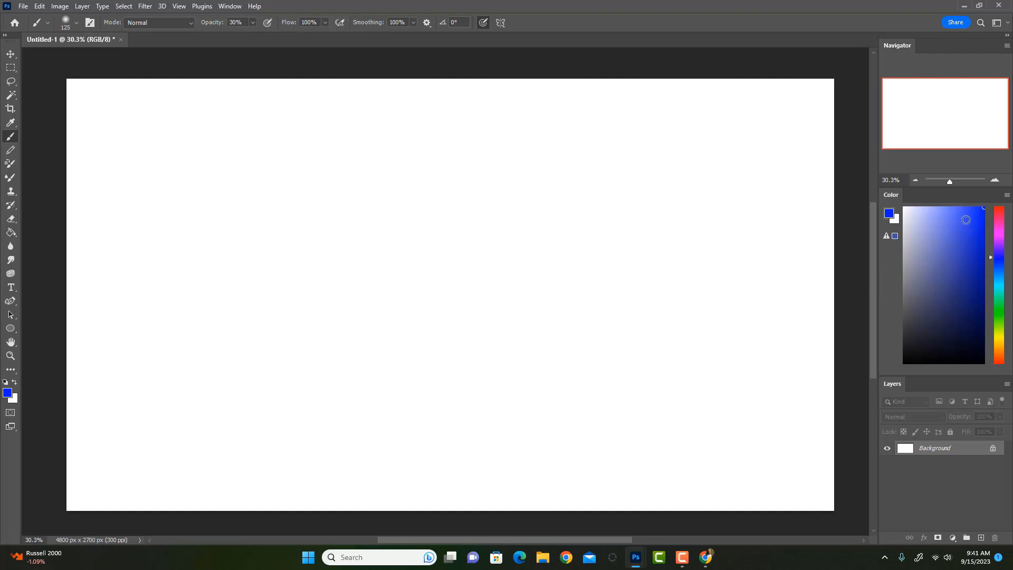
Cover the whole canvas in azure blue with a soft 1200 px brush, raising its opacity to 100%
click(997, 267)
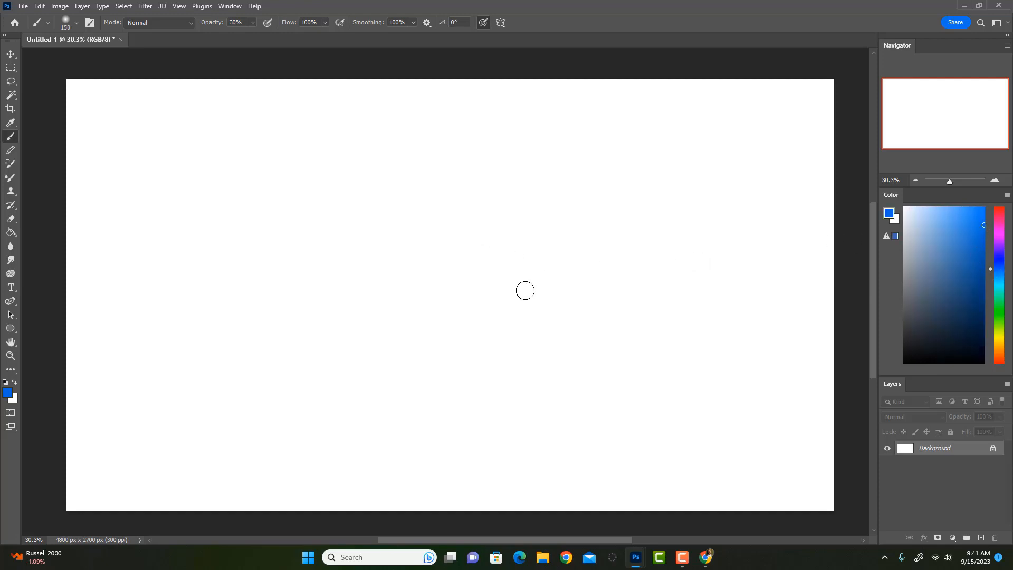
key(bracketright)
key(bracketright)
key(bracketright)
key(bracketright)
key(bracketright)
key(bracketright)
key(bracketright)
key(bracketright)
key(bracketright)
key(bracketright)
key(bracketright)
key(bracketright)
key(bracketright)
key(bracketright)
key(bracketleft)
drag(630, 184, 400, 273)
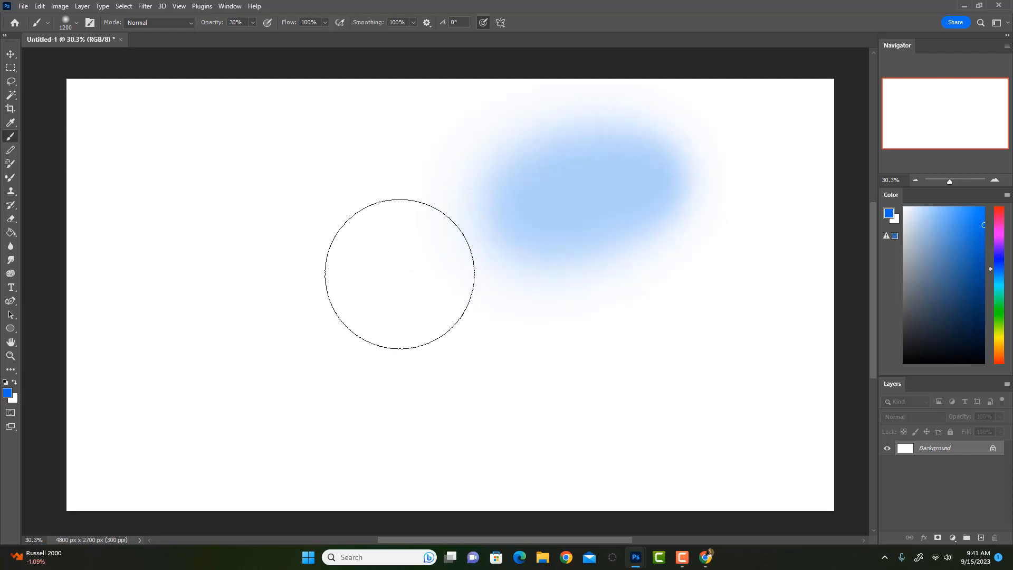
key(0)
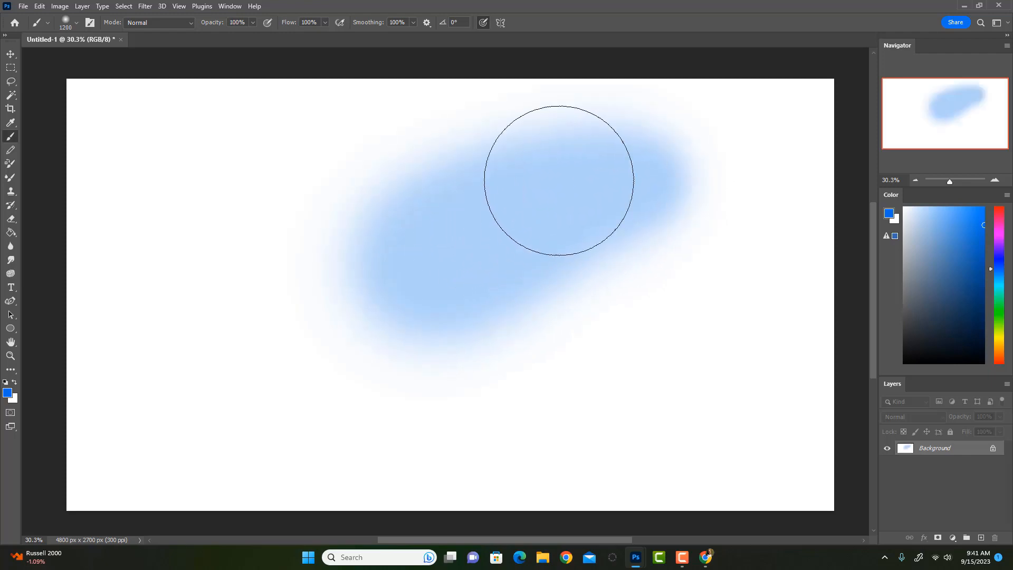
mouse_move(606, 179)
mouse_down()
mouse_move(380, 264)
mouse_move(450, 263)
mouse_move(503, 202)
mouse_move(366, 160)
mouse_move(238, 244)
mouse_move(121, 101)
mouse_move(106, 108)
mouse_move(327, 93)
mouse_move(673, 108)
mouse_move(589, 118)
mouse_move(507, 117)
mouse_move(797, 83)
mouse_move(802, 269)
mouse_move(790, 296)
mouse_move(789, 479)
mouse_move(592, 489)
mouse_move(814, 493)
mouse_move(757, 397)
mouse_move(540, 482)
mouse_move(685, 235)
mouse_move(487, 375)
mouse_move(537, 317)
mouse_move(540, 385)
mouse_move(479, 441)
mouse_move(388, 413)
mouse_move(310, 426)
mouse_move(236, 496)
mouse_move(172, 492)
mouse_move(162, 368)
mouse_move(106, 432)
mouse_move(86, 401)
mouse_move(119, 189)
mouse_move(93, 256)
mouse_move(122, 271)
mouse_move(389, 316)
mouse_up()
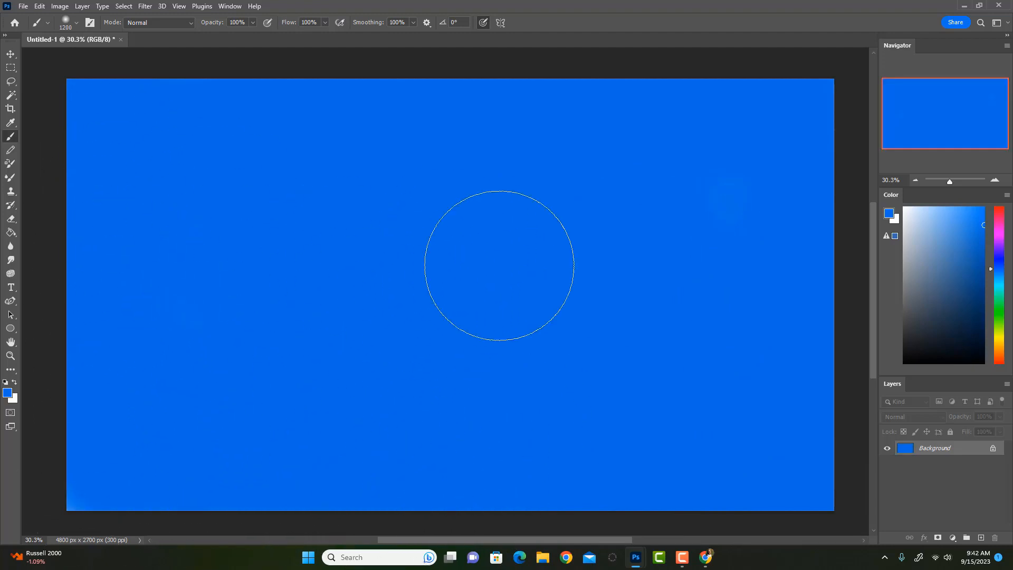
Paint a solid light orange sand area rising toward the right across the bottom of the canvas with a hard 200 px brush
click(998, 349)
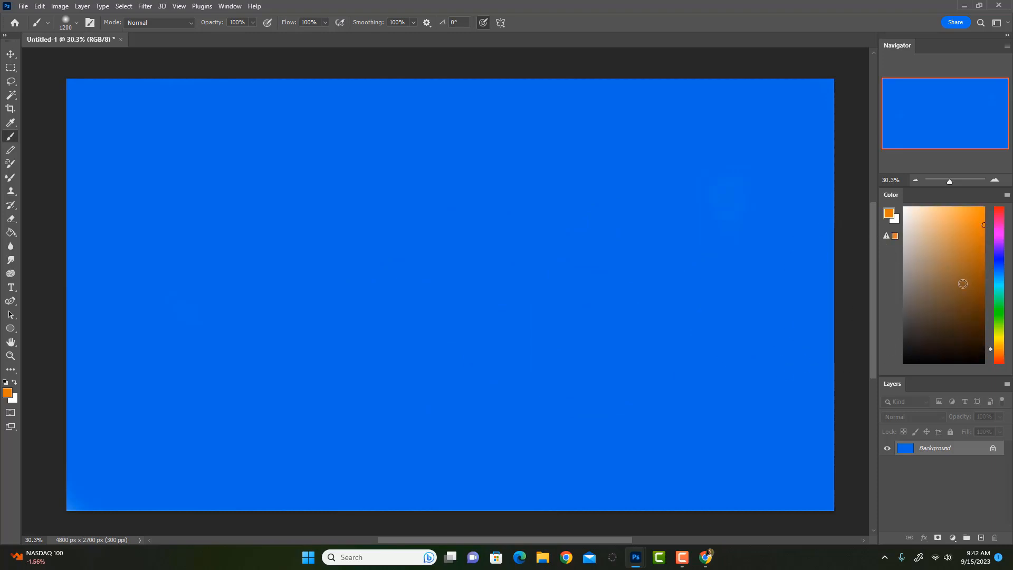
click(949, 215)
key(bracketleft)
key(bracketleft)
key(bracketleft)
key(bracketleft)
key(bracketleft)
key(bracketleft)
key(bracketleft)
key(bracketleft)
key(bracketleft)
key(bracketleft)
key(bracketright)
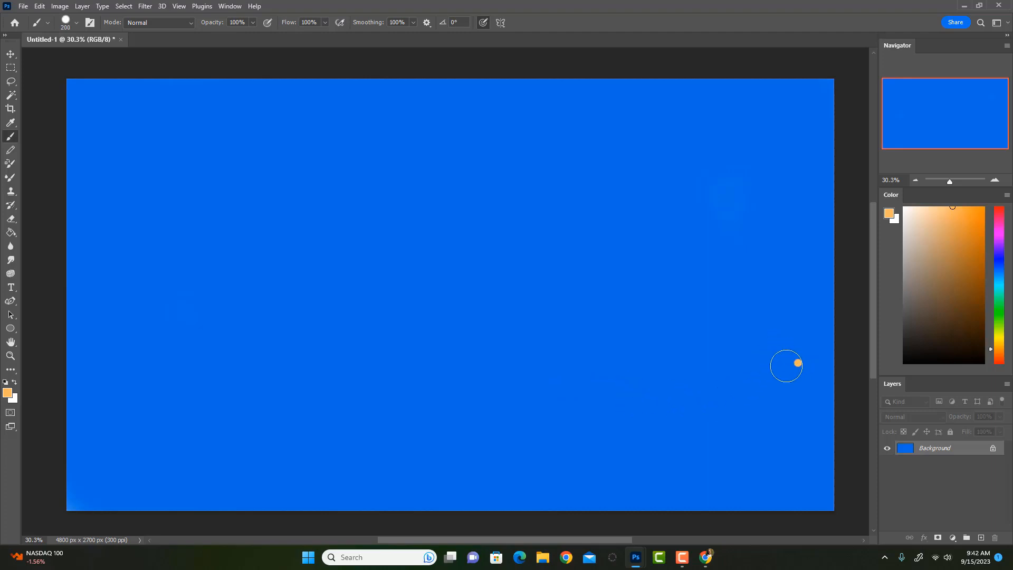
mouse_move(785, 365)
mouse_down()
mouse_move(538, 425)
mouse_move(156, 477)
mouse_move(198, 492)
mouse_move(621, 448)
mouse_up()
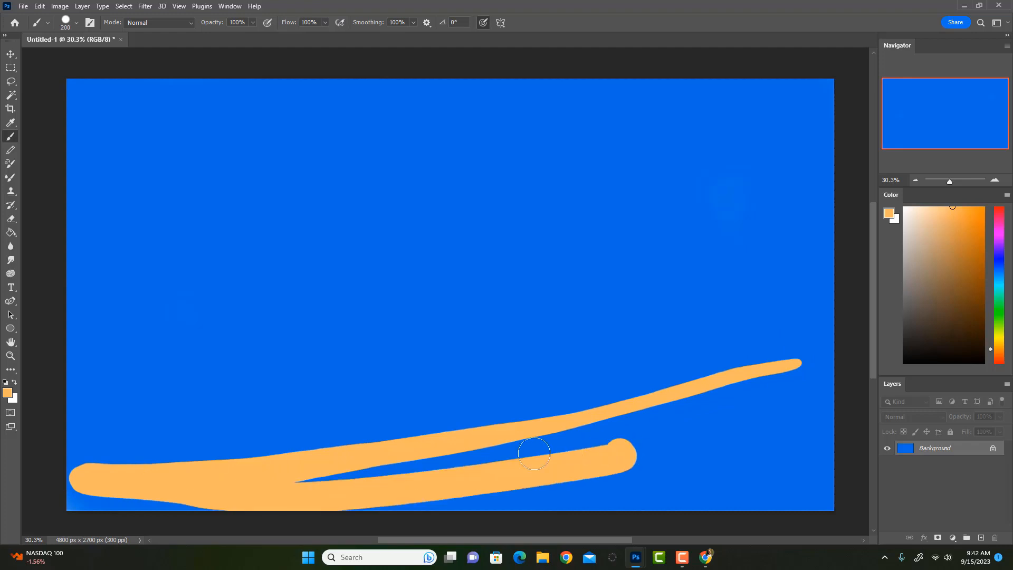
mouse_move(534, 453)
mouse_down()
mouse_move(55, 502)
mouse_move(543, 488)
mouse_move(236, 496)
mouse_up()
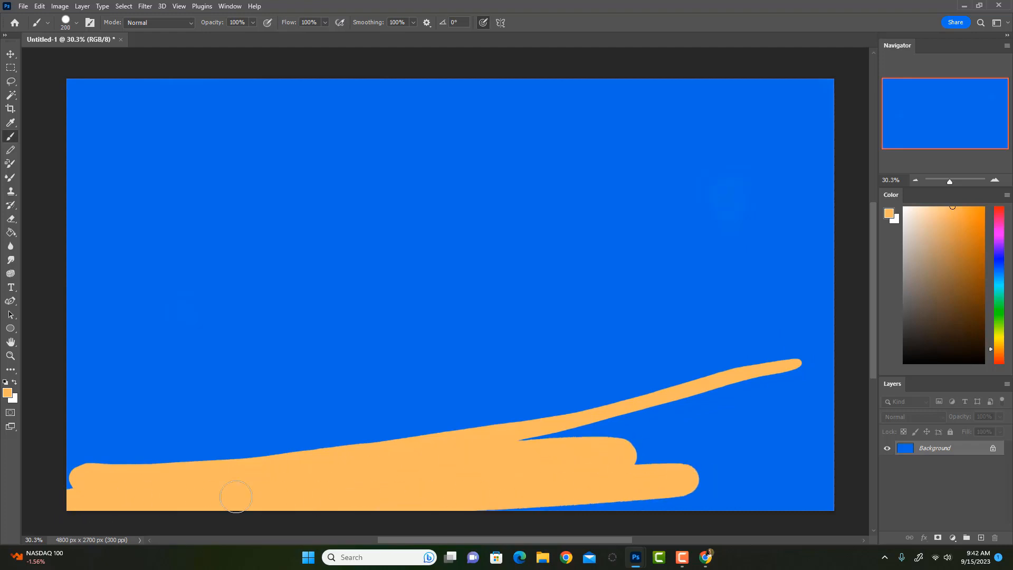
mouse_move(75, 481)
mouse_down()
mouse_move(380, 499)
mouse_move(783, 477)
mouse_move(571, 503)
mouse_move(826, 505)
mouse_move(708, 505)
mouse_move(779, 506)
mouse_move(836, 475)
mouse_move(722, 469)
mouse_move(699, 440)
mouse_move(555, 445)
mouse_move(743, 408)
mouse_move(812, 433)
mouse_move(619, 471)
mouse_move(856, 457)
mouse_move(822, 460)
mouse_move(629, 419)
mouse_up()
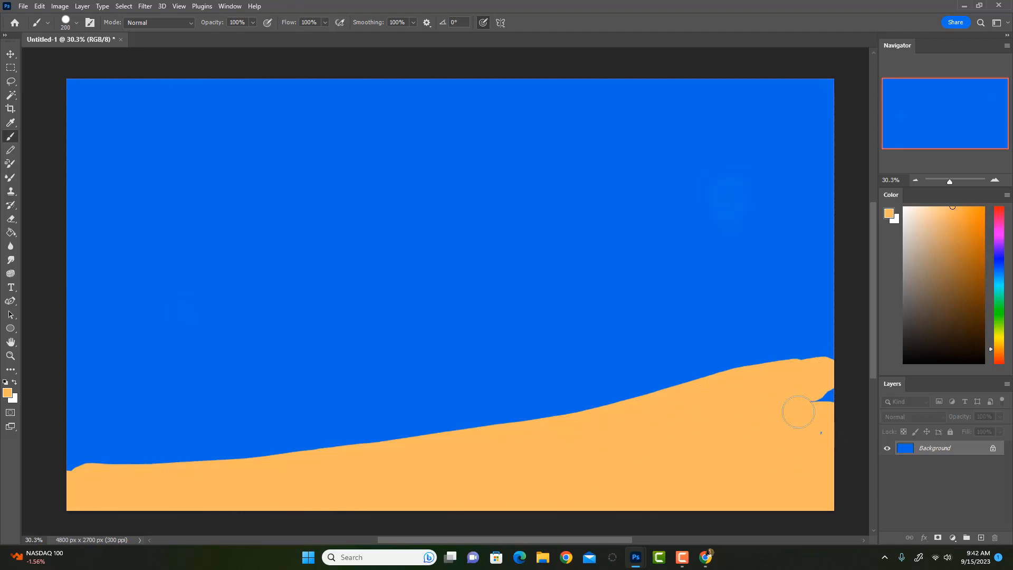
drag(798, 411, 828, 465)
Raise and smooth the upper edge of the sand with light orange strokes from a 175 px brush
key(bracketleft)
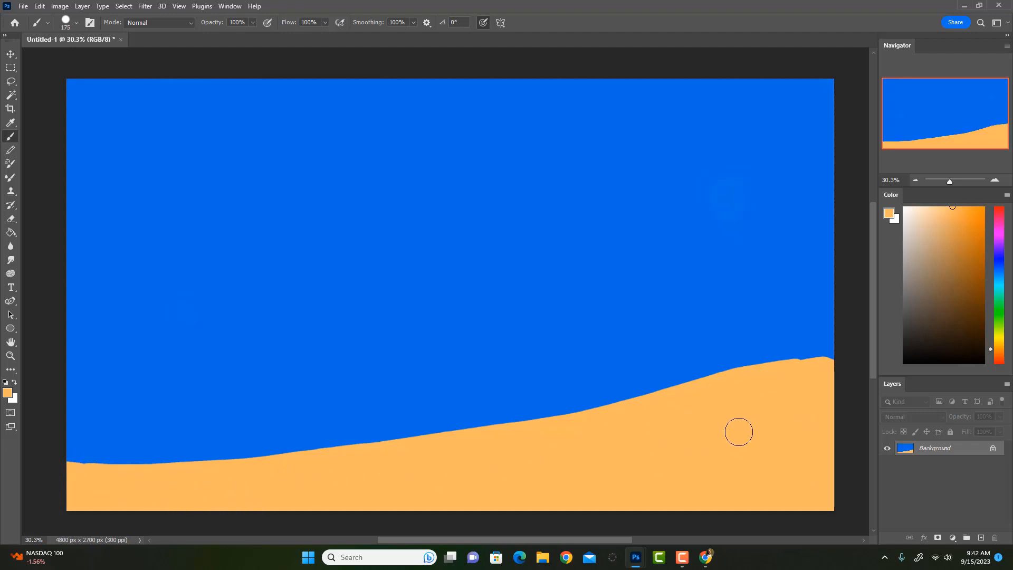
mouse_move(826, 356)
mouse_down()
mouse_move(632, 404)
mouse_move(384, 442)
mouse_move(88, 475)
mouse_move(66, 459)
mouse_up()
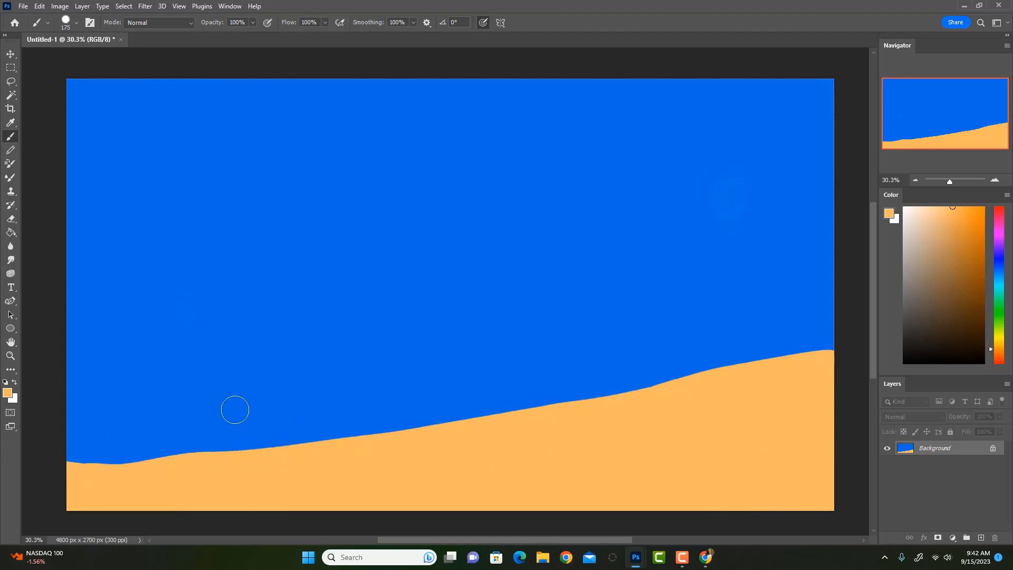
alt+click(199, 411)
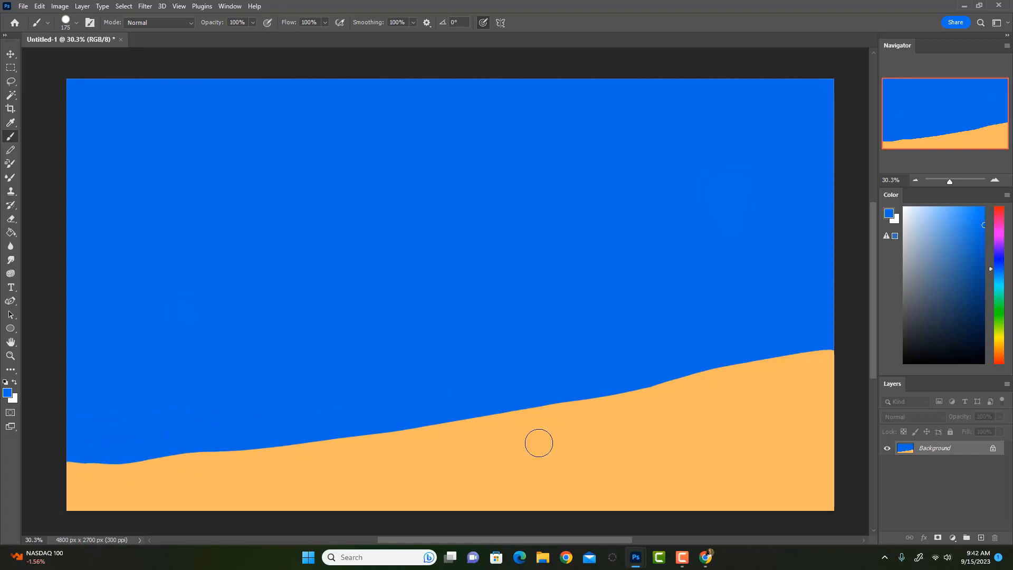
alt+click(592, 425)
drag(113, 462, 547, 393)
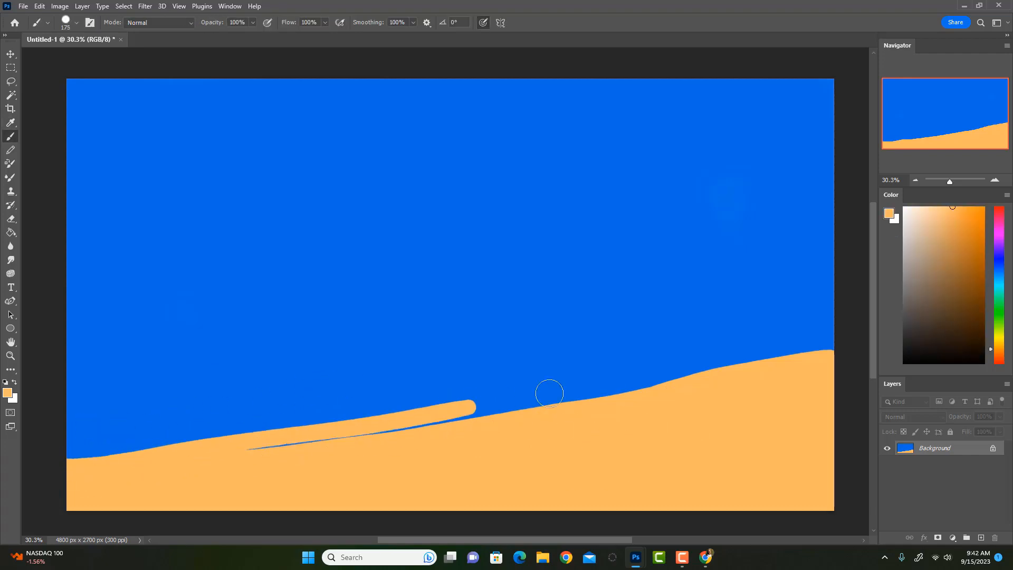
mouse_move(240, 454)
mouse_down()
mouse_move(433, 412)
mouse_move(636, 389)
mouse_move(282, 441)
mouse_move(723, 376)
mouse_move(849, 332)
mouse_up()
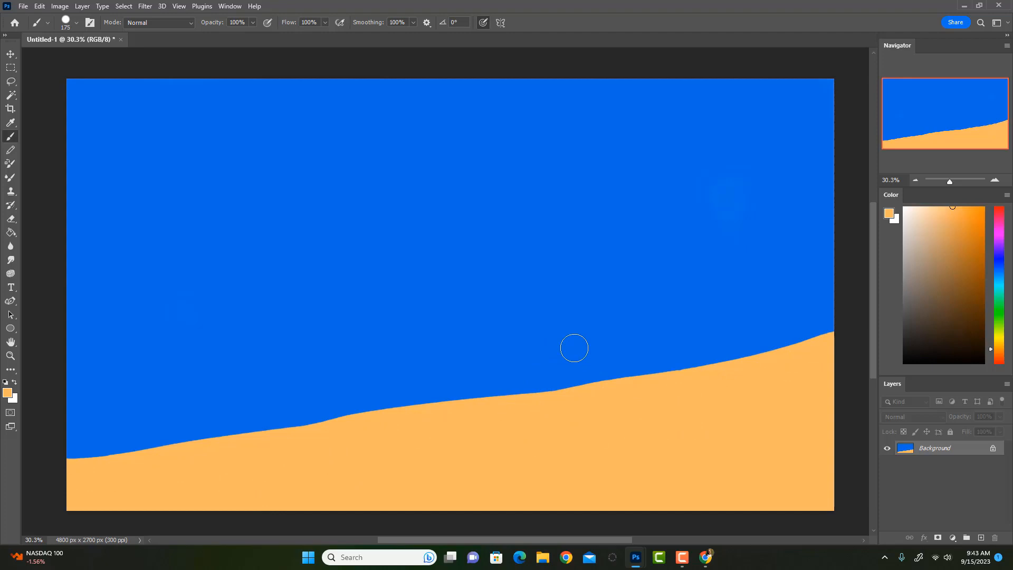
Add a new layer above the background and pick a light cyan with an enlarged soft brush
click(981, 538)
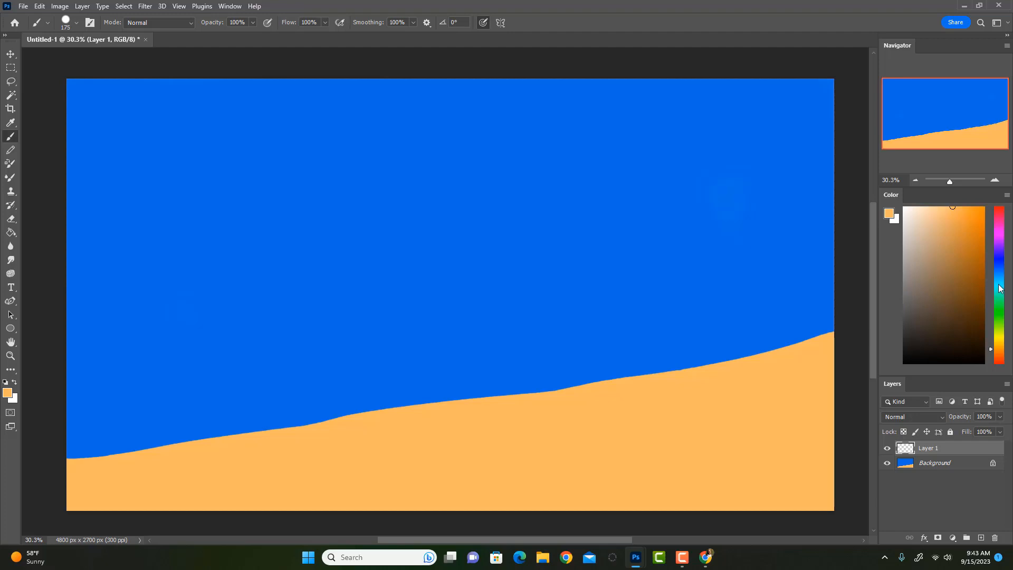
key(bracketright)
key(bracketright)
key(bracketright)
key(bracketright)
key(bracketright)
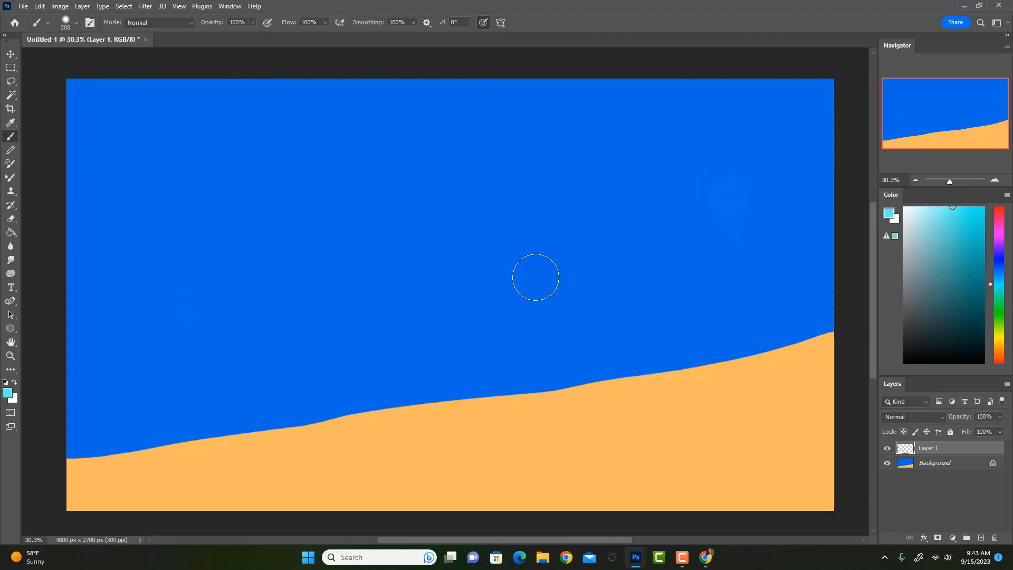
Paint a soft diagonal cyan band across the water above the sand at 30% opacity, starting with a 700 px brush
key(bracketleft)
key(bracketleft)
key(bracketright)
key(bracketright)
key(bracketright)
key(bracketright)
drag(417, 301, 523, 302)
key(ctrl+z)
key(3)
click(336, 332)
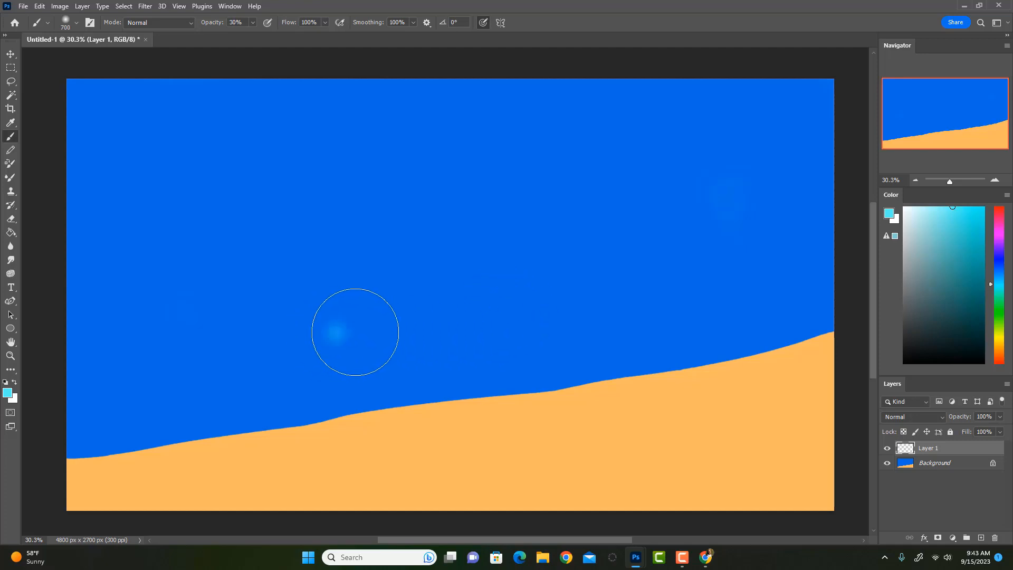
mouse_move(355, 332)
mouse_down()
mouse_move(579, 313)
mouse_move(312, 328)
mouse_move(684, 289)
mouse_move(306, 337)
mouse_move(531, 296)
mouse_move(95, 367)
mouse_move(396, 338)
mouse_move(648, 286)
mouse_move(330, 340)
mouse_move(749, 283)
mouse_move(69, 346)
mouse_move(460, 275)
mouse_move(735, 251)
mouse_move(306, 335)
mouse_move(190, 373)
mouse_up()
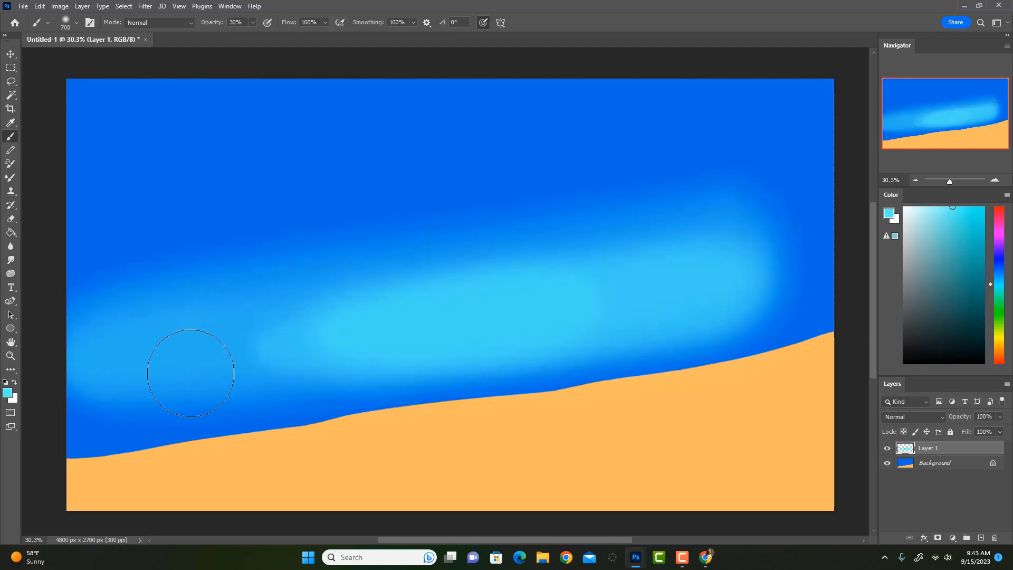
key(bracketleft)
mouse_move(68, 414)
mouse_down()
mouse_move(605, 305)
mouse_move(407, 329)
mouse_move(313, 365)
mouse_move(485, 356)
mouse_move(764, 308)
mouse_move(152, 374)
mouse_move(321, 358)
mouse_move(533, 316)
mouse_move(201, 371)
mouse_move(58, 378)
mouse_move(185, 357)
mouse_move(100, 343)
mouse_move(346, 322)
mouse_move(782, 261)
mouse_move(748, 275)
mouse_move(818, 231)
mouse_move(775, 280)
mouse_move(298, 361)
mouse_move(210, 363)
mouse_move(83, 409)
mouse_move(133, 387)
mouse_move(159, 360)
mouse_move(138, 338)
mouse_move(494, 278)
mouse_move(348, 357)
mouse_up()
Build up the cyan water down to the shoreline with a soft 300 px brush, covering the full canvas width
key(bracketleft)
key(bracketleft)
key(bracketleft)
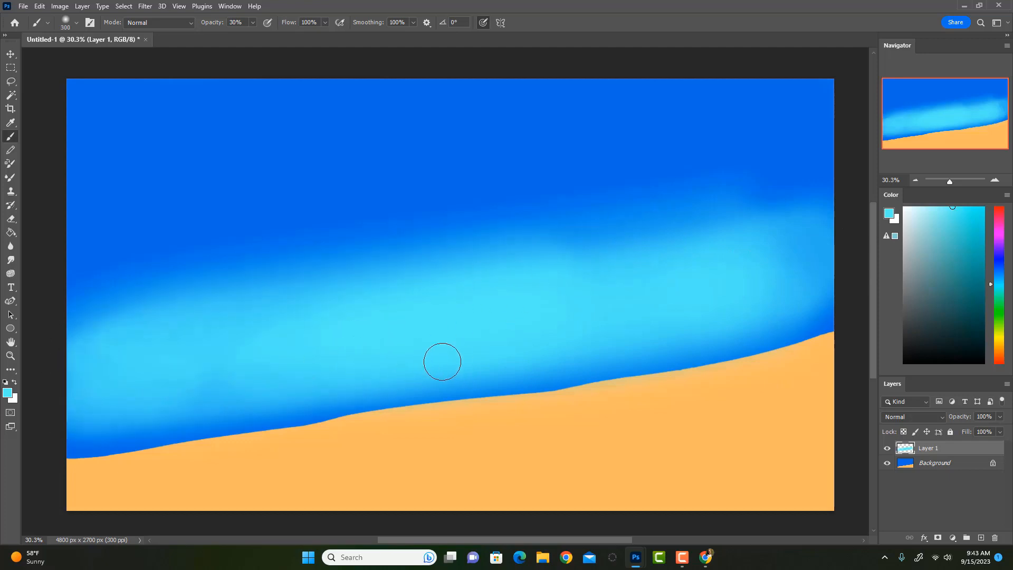
mouse_move(441, 361)
mouse_down()
mouse_move(757, 335)
mouse_move(585, 355)
mouse_up()
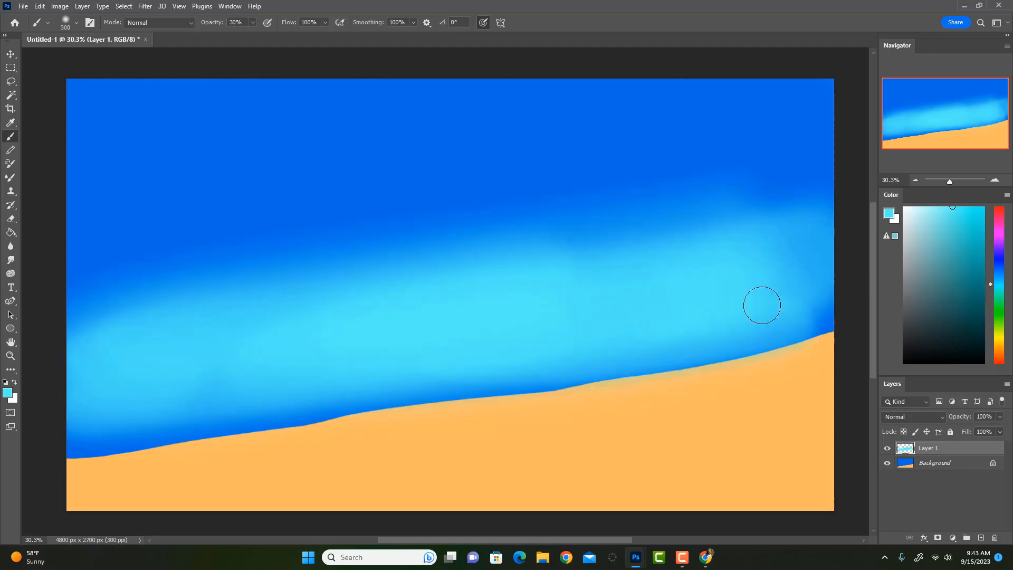
mouse_move(761, 305)
mouse_down()
mouse_move(697, 316)
mouse_move(808, 314)
mouse_move(612, 354)
mouse_move(394, 371)
mouse_move(510, 363)
mouse_move(239, 412)
mouse_move(56, 427)
mouse_up()
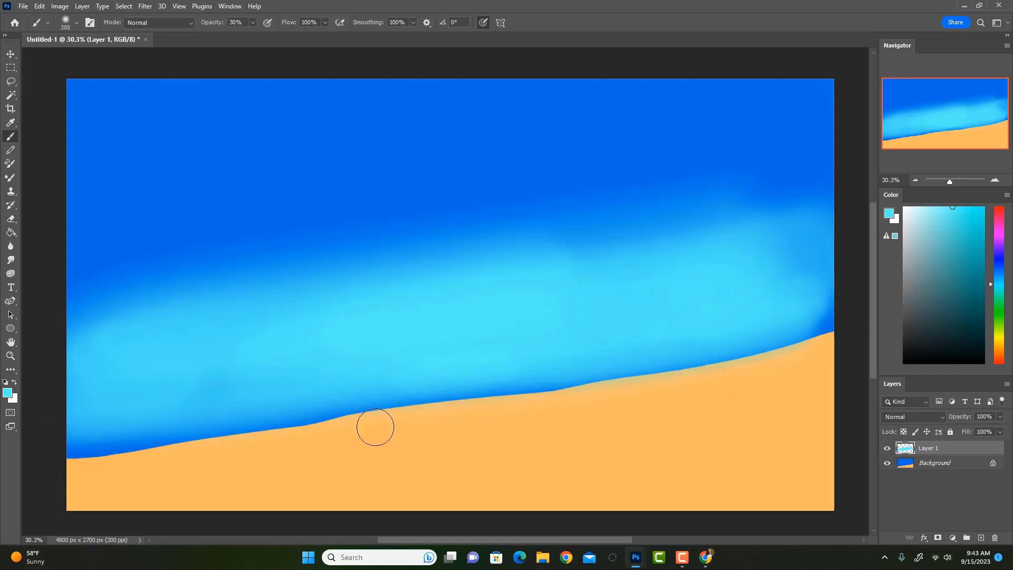
mouse_move(228, 409)
mouse_down()
mouse_move(78, 444)
mouse_move(184, 412)
mouse_move(68, 435)
mouse_move(267, 393)
mouse_up()
drag(88, 431, 233, 405)
drag(162, 420, 490, 356)
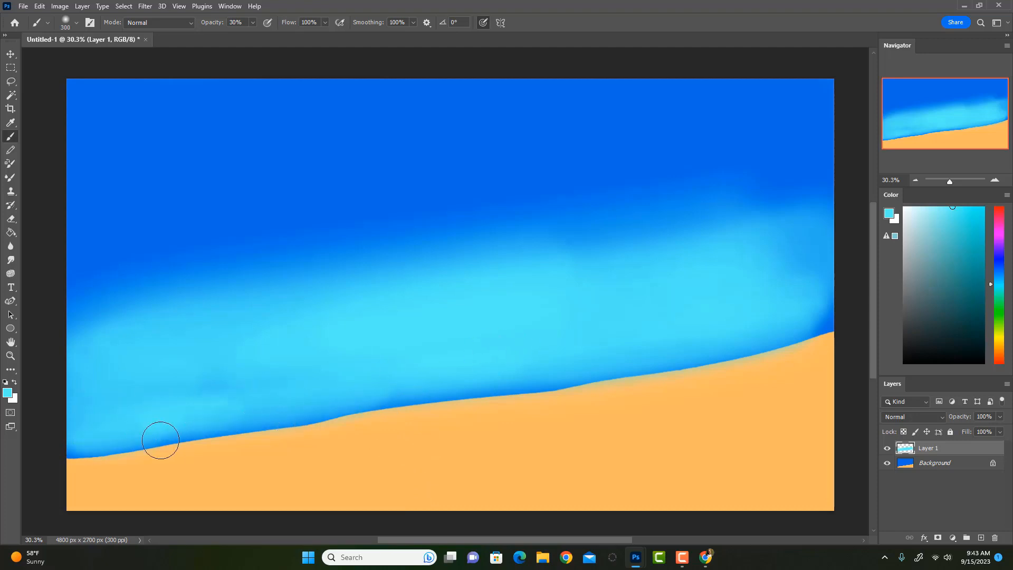
mouse_move(79, 447)
mouse_down()
mouse_move(287, 402)
mouse_move(615, 372)
mouse_up()
drag(487, 384, 674, 348)
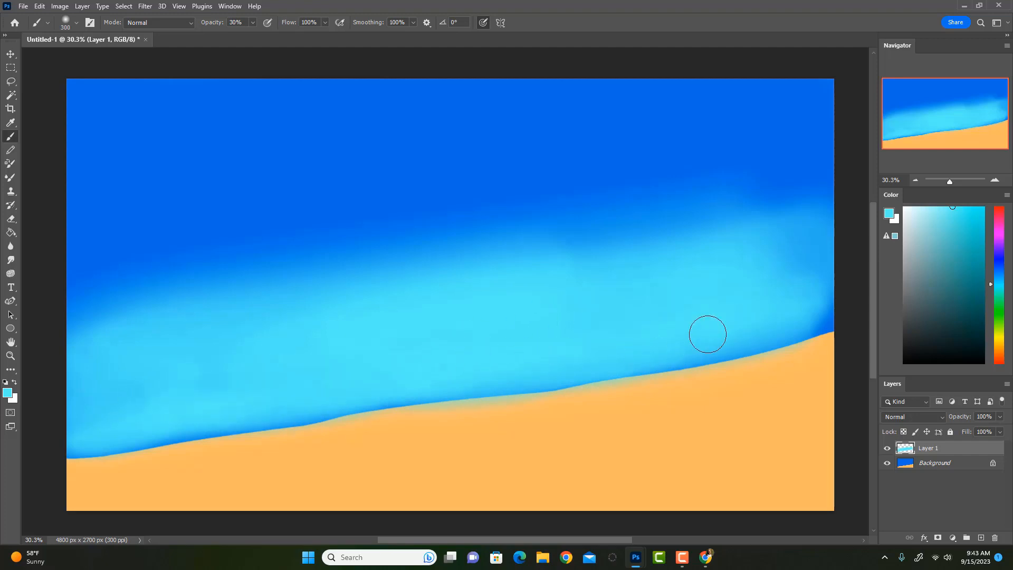
drag(699, 348, 784, 341)
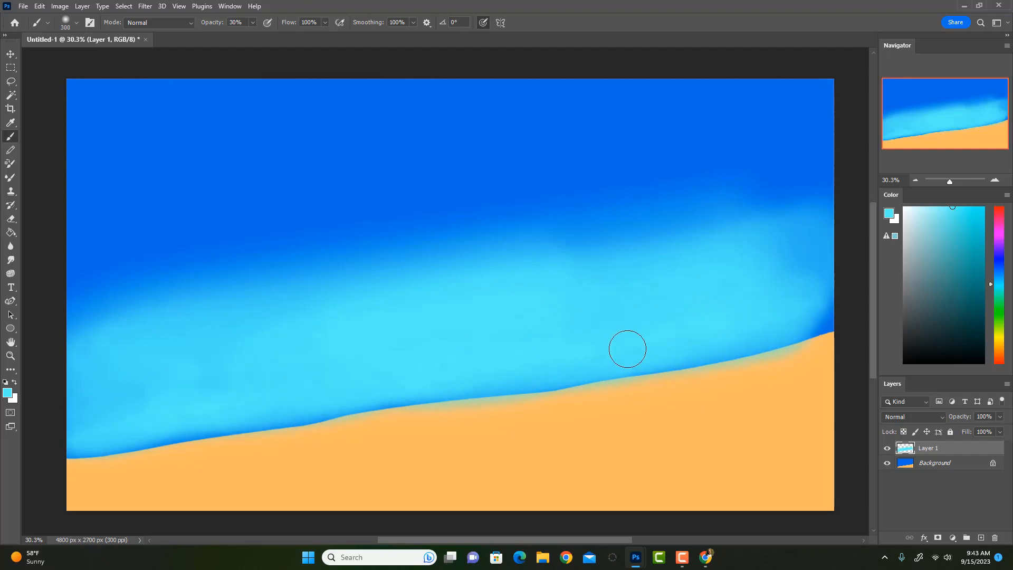
mouse_move(696, 344)
mouse_down()
mouse_move(820, 321)
mouse_move(712, 339)
mouse_move(772, 331)
mouse_move(776, 321)
mouse_move(748, 301)
mouse_move(761, 282)
mouse_move(747, 265)
mouse_move(706, 314)
mouse_up()
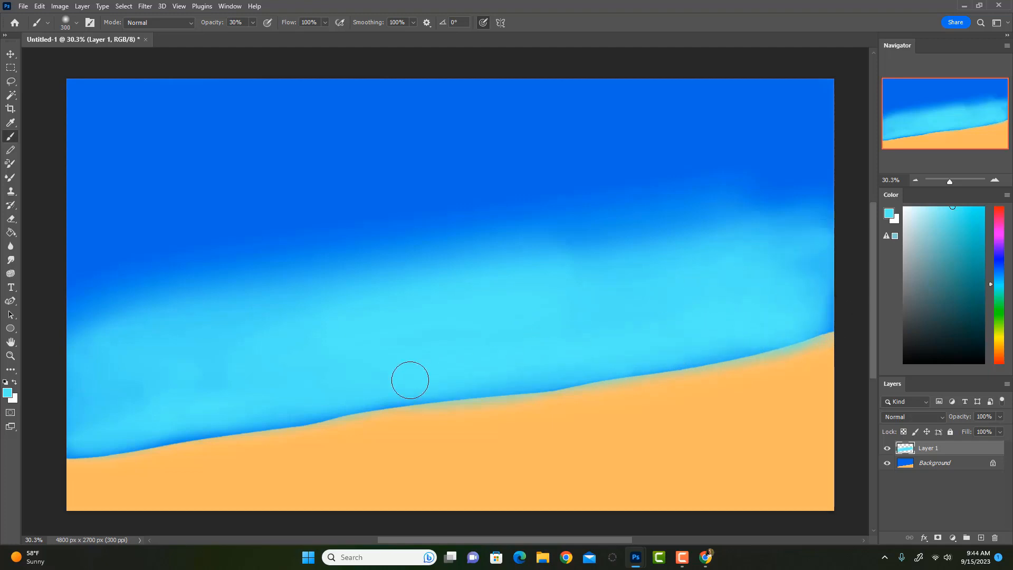
Even out the cyan water up to the canvas's right edge and along the band's upper part with a soft 400 px brush
key(bracketleft)
key(bracketleft)
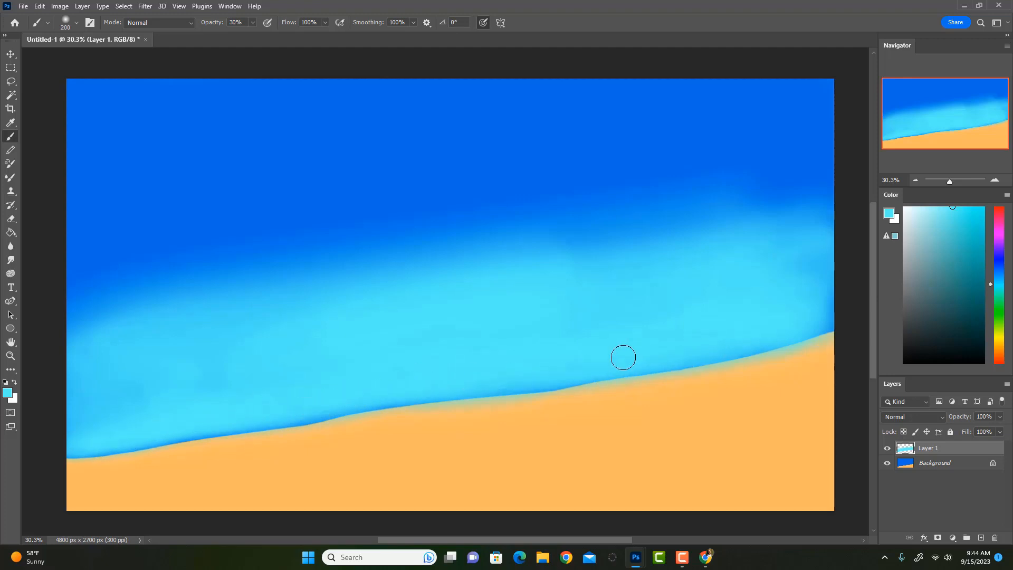
key(bracketright)
key(bracketright)
key(bracketright)
key(bracketright)
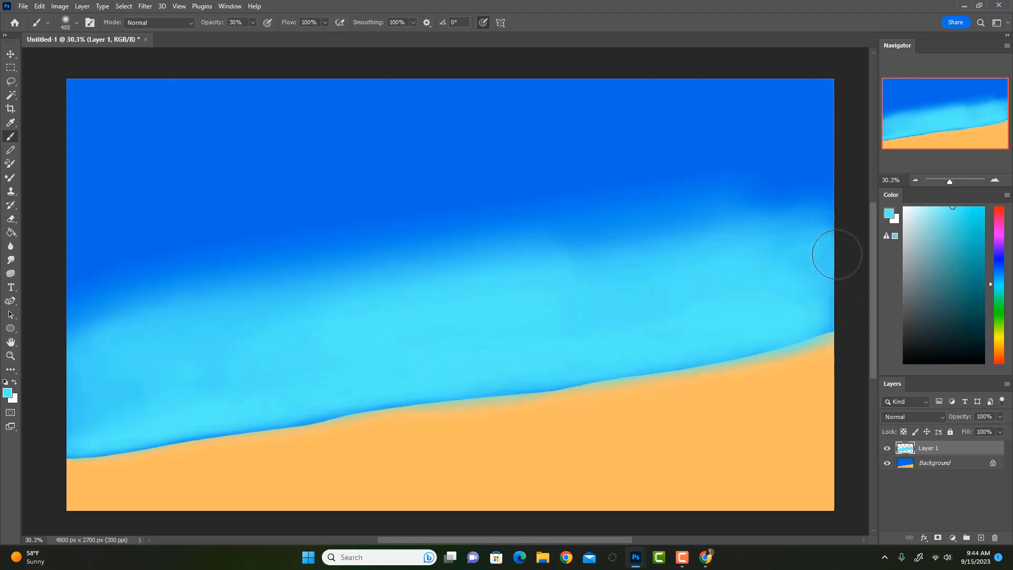
drag(829, 230, 656, 228)
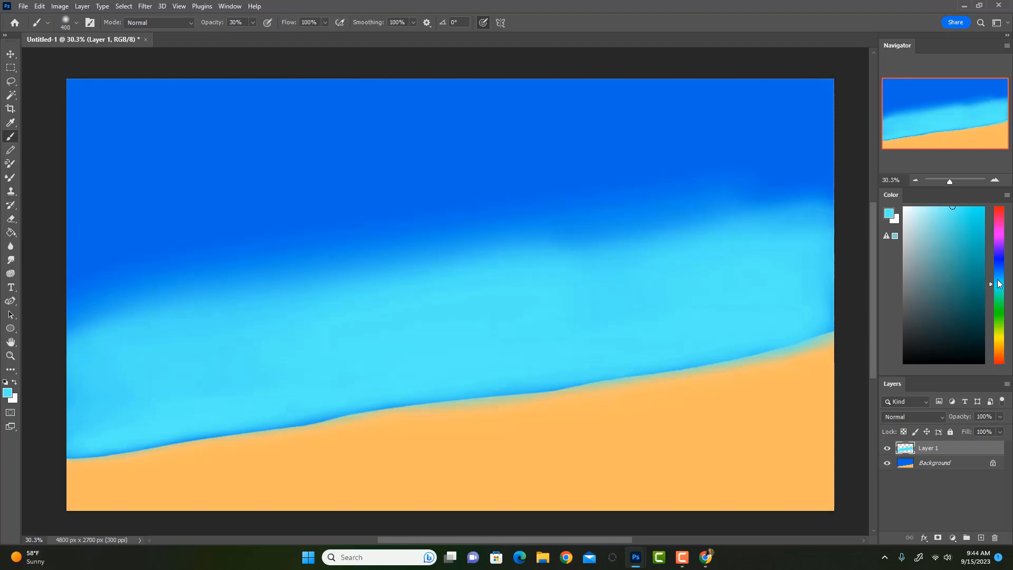
Pick a slightly bluer cyan and blend the band's upper edge into the deep blue with a soft 600 px brush
drag(998, 283, 995, 280)
click(959, 210)
key(bracketright)
mouse_move(808, 187)
mouse_down()
mouse_move(543, 241)
mouse_move(140, 291)
mouse_move(61, 311)
mouse_move(800, 196)
mouse_move(729, 259)
mouse_up()
mouse_move(825, 176)
mouse_down()
mouse_move(270, 291)
mouse_move(68, 305)
mouse_up()
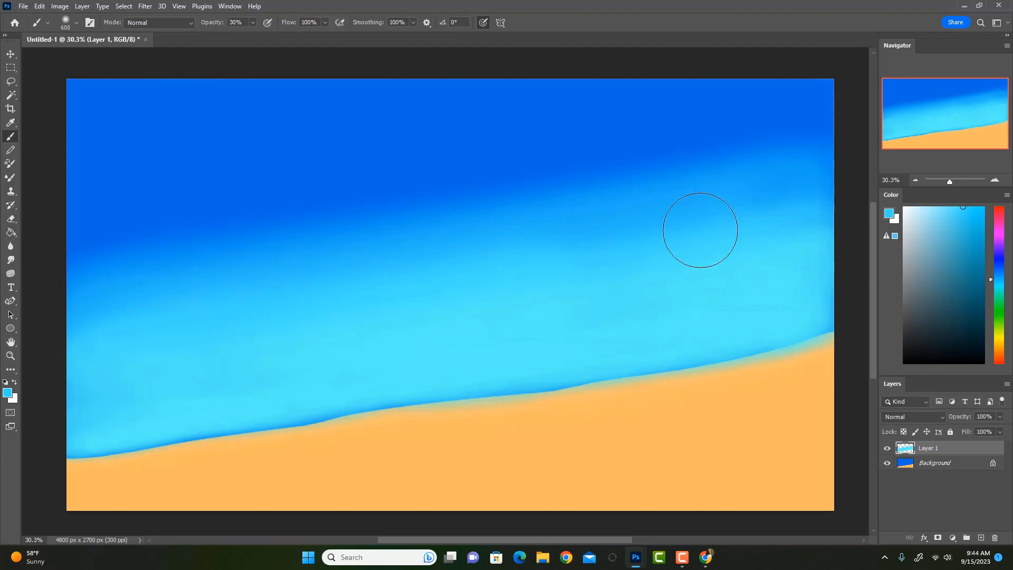
Sample the deep blue and darken the upper part of the cyan band with broad diagonal strokes from a soft 700 px brush
key(i)
click(701, 127)
key(b)
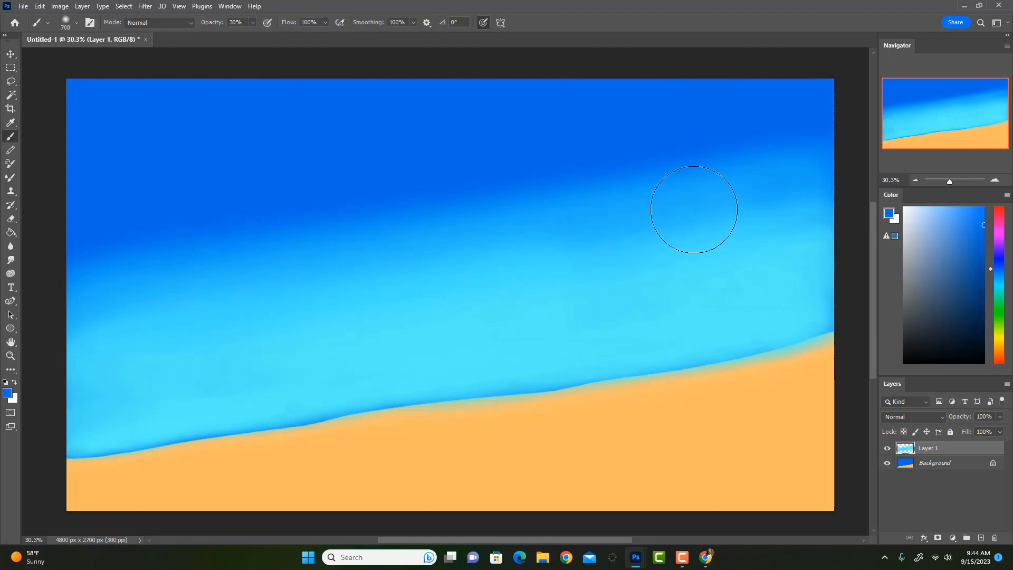
key(i)
key(b)
mouse_move(780, 181)
mouse_down()
mouse_move(480, 208)
mouse_move(140, 260)
mouse_move(800, 179)
mouse_move(809, 195)
mouse_move(226, 289)
mouse_move(395, 287)
mouse_move(618, 255)
mouse_move(68, 339)
mouse_move(692, 264)
mouse_move(454, 290)
mouse_move(802, 215)
mouse_move(282, 305)
mouse_move(501, 332)
mouse_up()
mouse_move(197, 325)
mouse_down()
mouse_move(671, 257)
mouse_move(807, 215)
mouse_up()
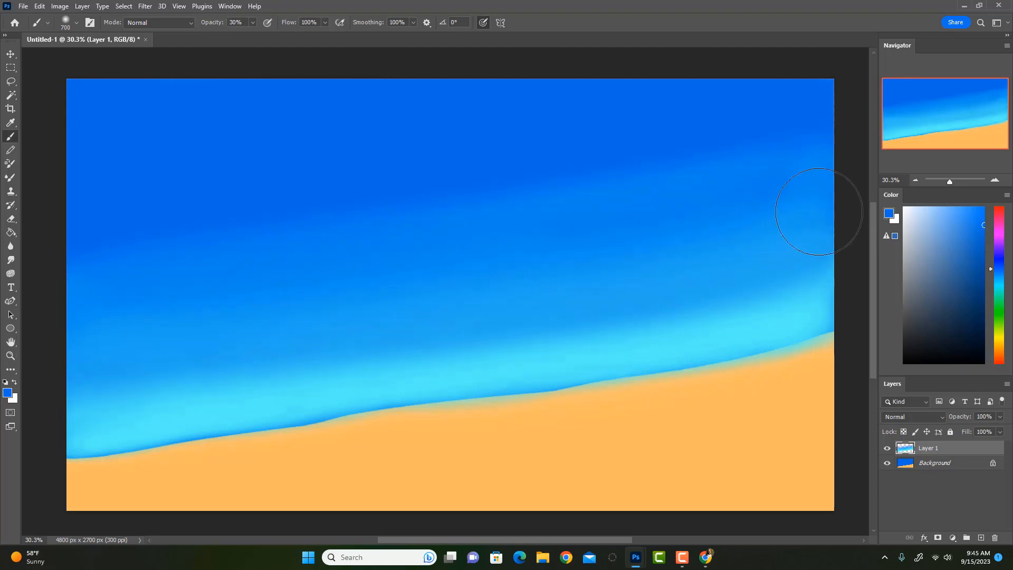
Sample the shallow-water cyan, lighten it, and paint a pale line along the full shoreline with a soft 125 px brush at 100% opacity
alt+click(593, 368)
key(bracketleft)
key(bracketleft)
key(bracketleft)
key(bracketleft)
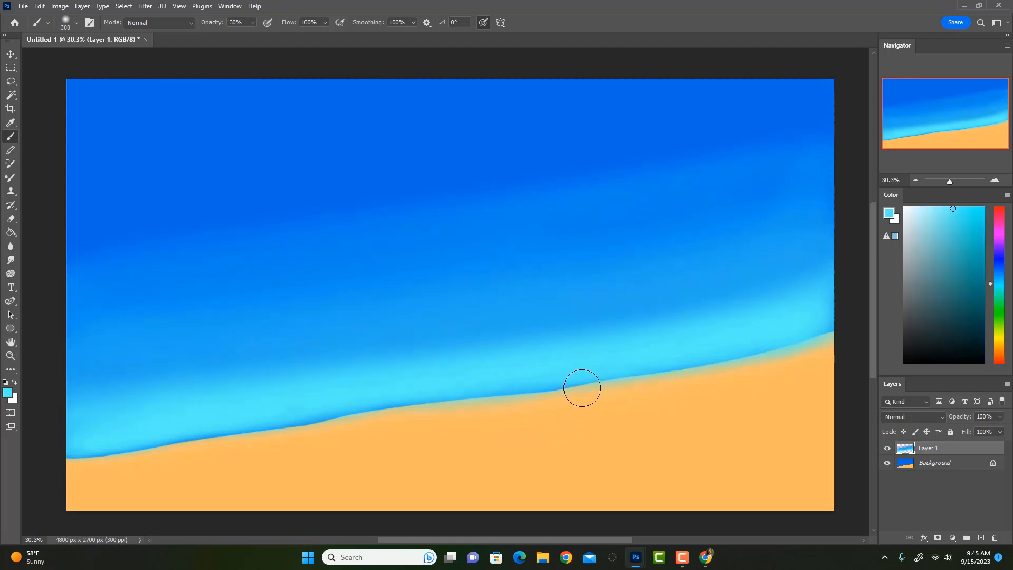
key(i)
click(454, 372)
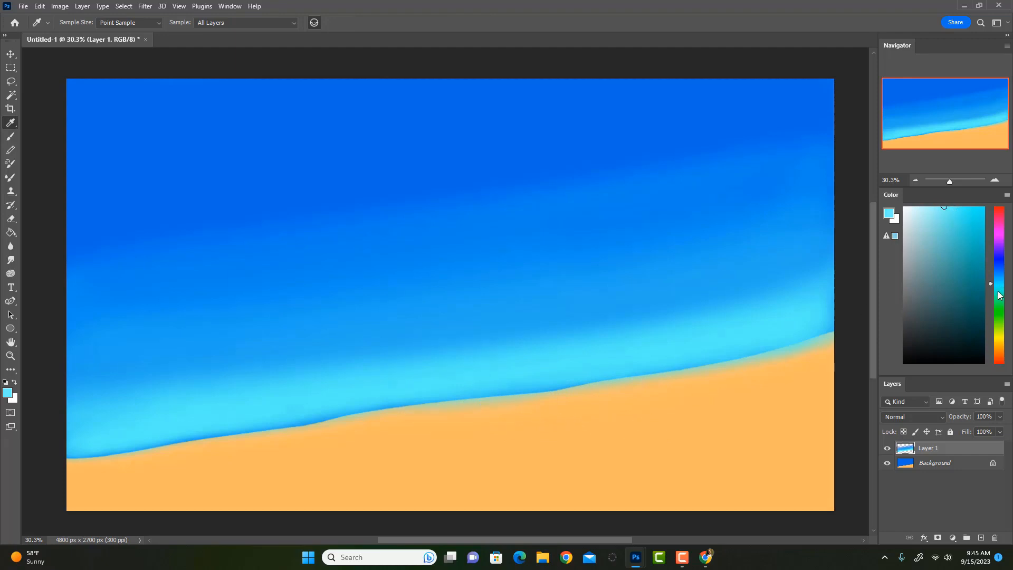
click(946, 210)
key(b)
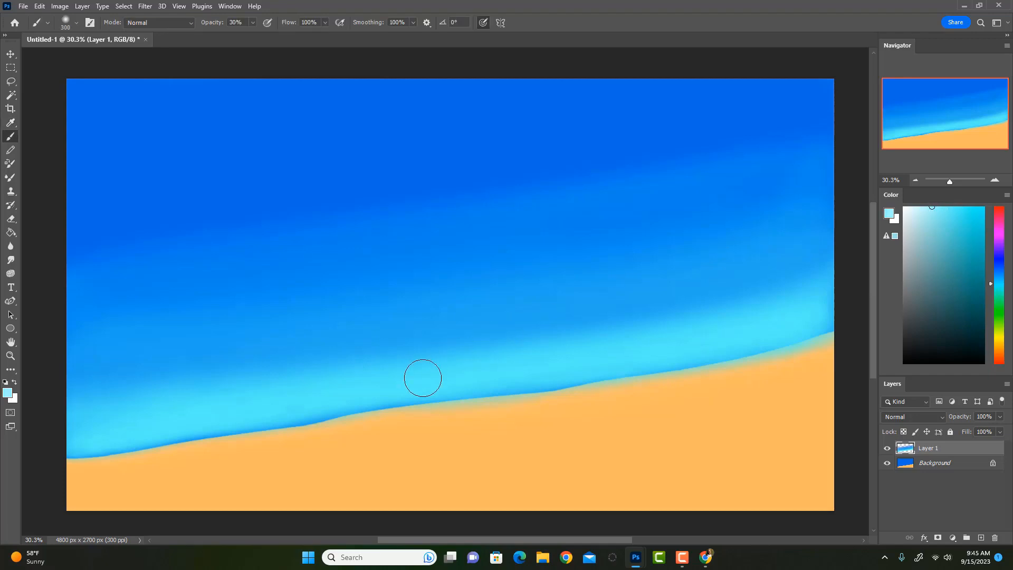
mouse_move(294, 424)
mouse_down()
mouse_move(663, 372)
mouse_move(845, 321)
mouse_move(746, 354)
mouse_move(140, 449)
mouse_move(75, 455)
mouse_move(56, 443)
mouse_up()
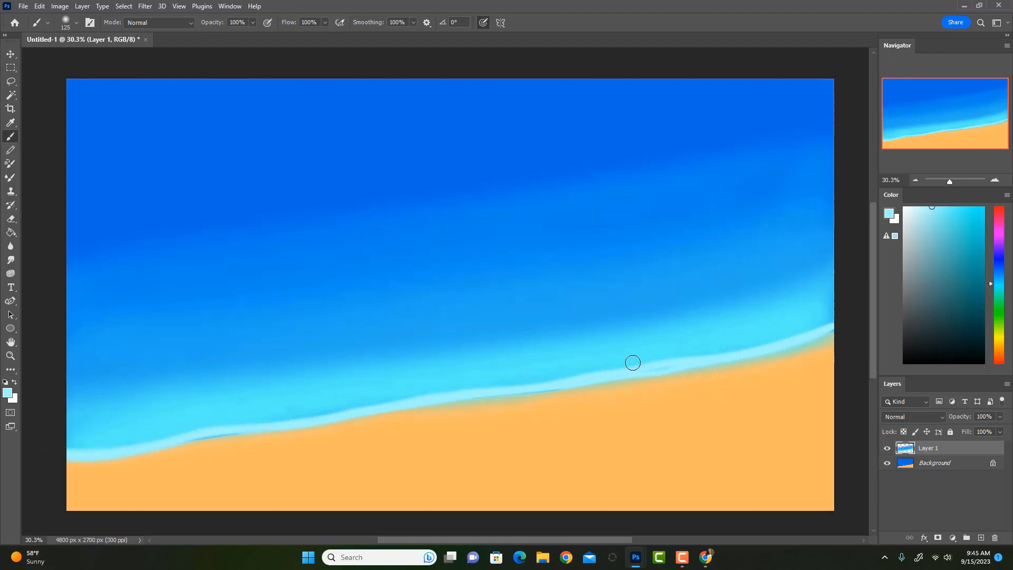
Thin the pale shoreline band with sampled water cyan and cover its dark gaps with the pale cyan using a 90 px brush
alt+click(430, 379)
drag(321, 409, 519, 375)
key(3)
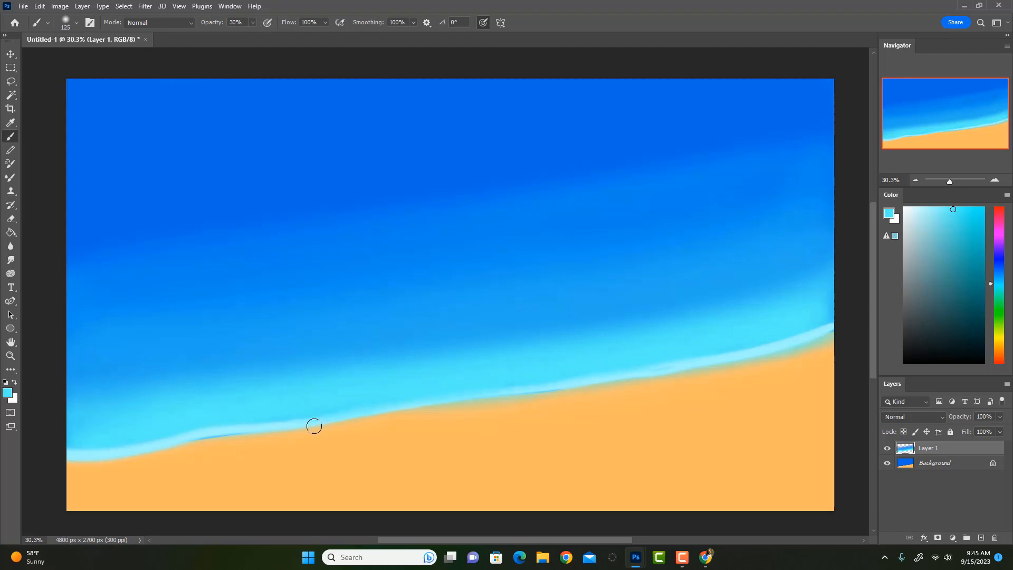
alt+click(226, 429)
key(bracketleft)
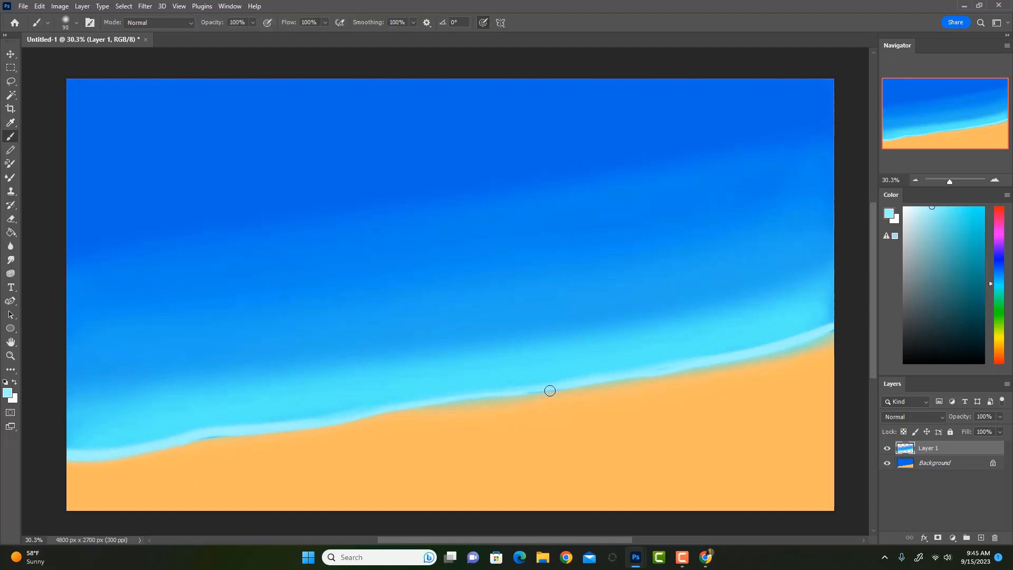
Paint a white foam line along the whole shoreline, wider toward the canvas's right edge
key(x)
mouse_move(416, 403)
mouse_down()
mouse_move(694, 364)
mouse_move(838, 324)
mouse_up()
mouse_move(650, 375)
mouse_down()
mouse_move(851, 341)
mouse_move(63, 463)
mouse_up()
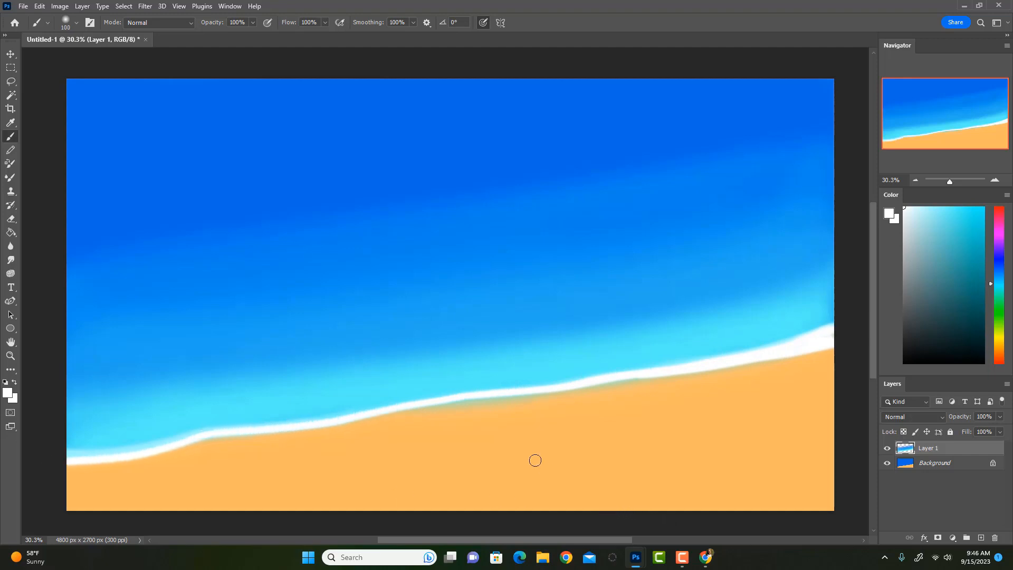
Sample the sand orange and cover the greenish fringe below the foam line with a soft 150 px brush
alt+click(496, 416)
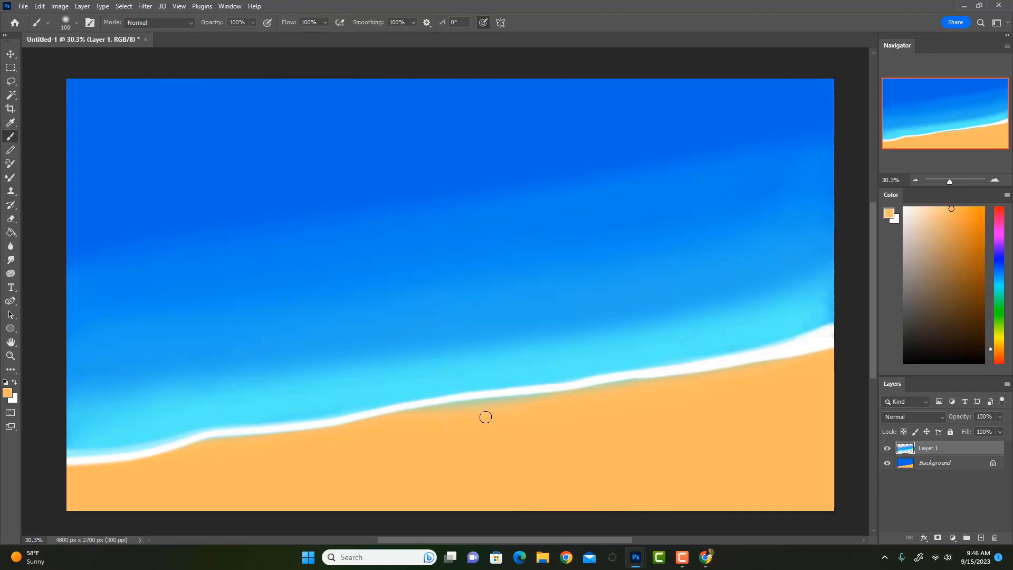
key(bracketright)
mouse_move(427, 413)
mouse_down()
mouse_move(628, 396)
mouse_move(577, 397)
mouse_move(520, 417)
mouse_move(442, 413)
mouse_move(599, 399)
mouse_move(461, 412)
mouse_up()
key(bracketright)
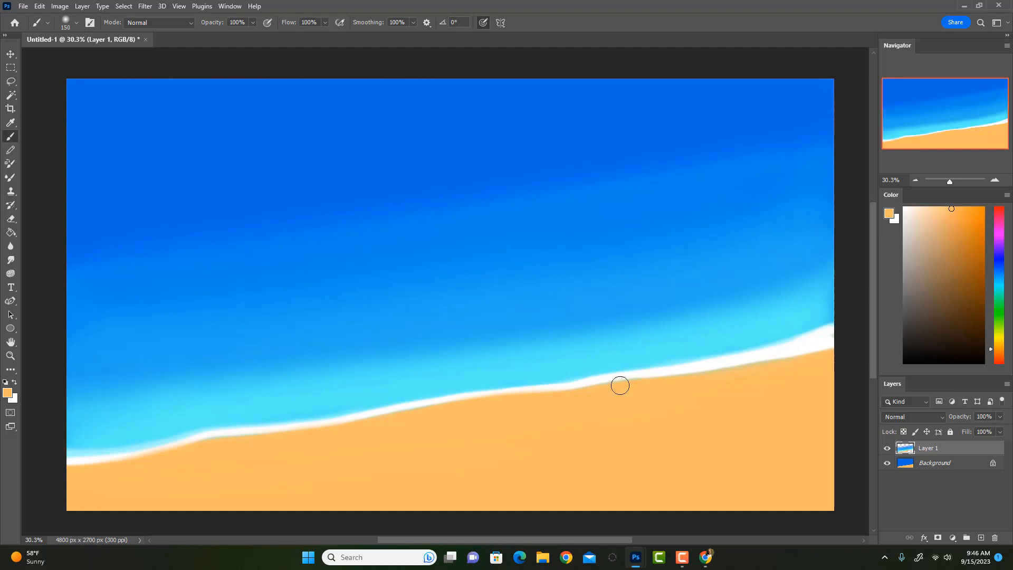
Add a new layer and draw wavy white foam lines above and below the old shoreline with a hard 80 px brush
click(981, 537)
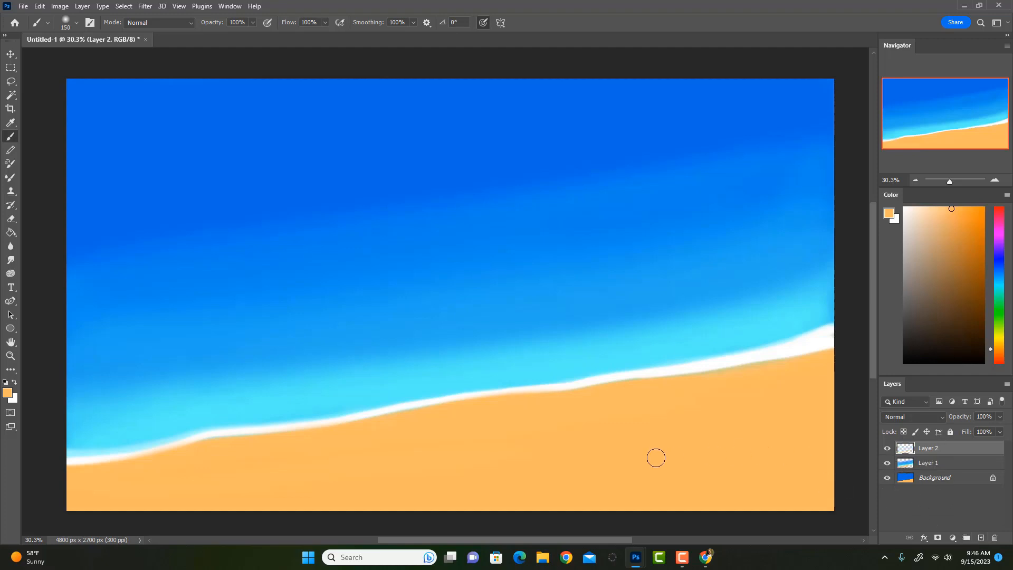
alt+click(423, 398)
key(bracketleft)
key(bracketleft)
key(bracketleft)
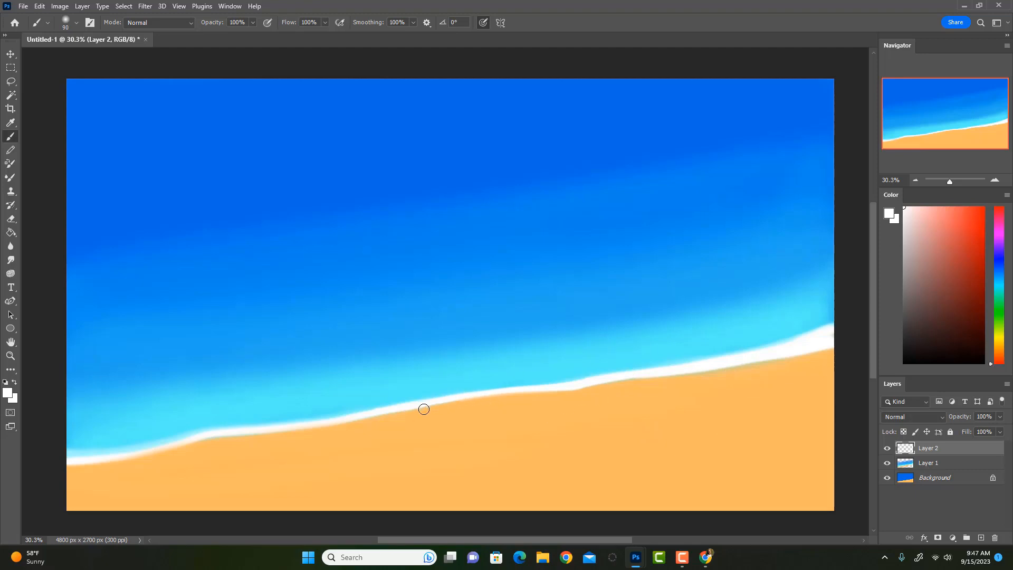
key(i)
key(b)
mouse_move(443, 397)
mouse_down()
mouse_move(481, 370)
mouse_move(778, 331)
mouse_up()
key(ctrl+z)
key(bracketleft)
mouse_move(432, 399)
mouse_down()
mouse_move(489, 372)
mouse_move(731, 356)
mouse_move(823, 331)
mouse_up()
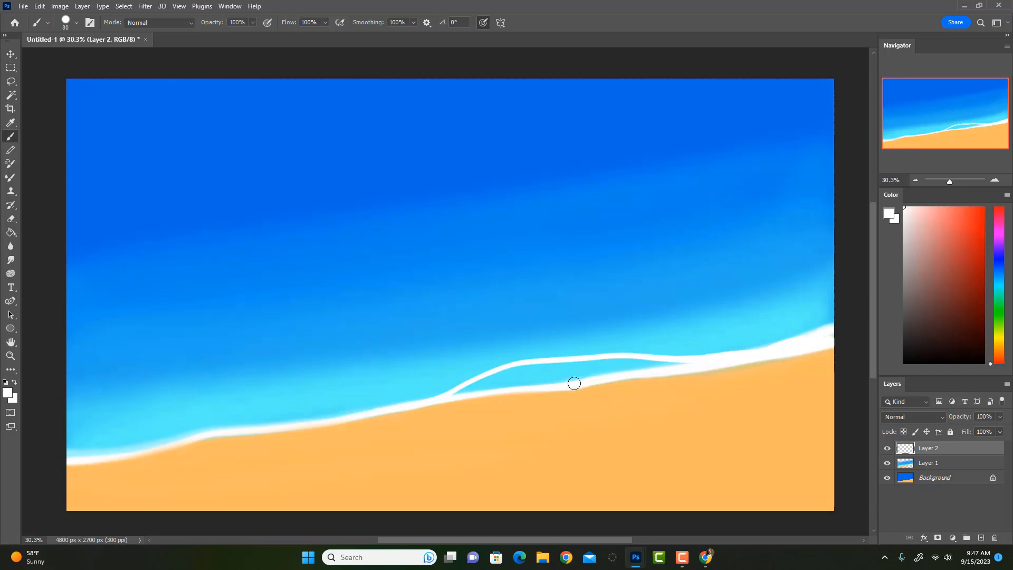
mouse_move(578, 360)
mouse_down()
mouse_move(444, 377)
mouse_move(90, 489)
mouse_up()
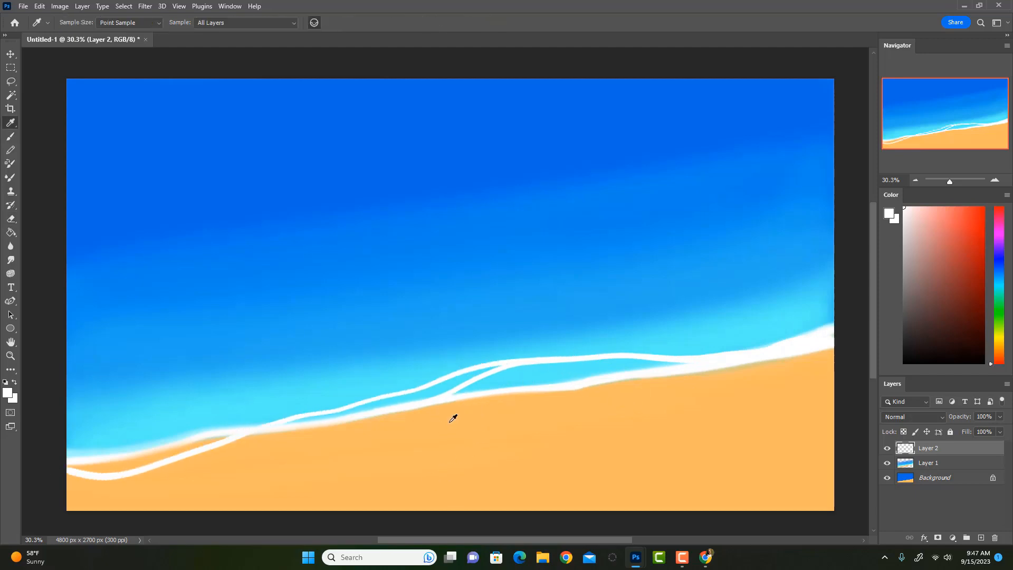
Sample the sand orange and extend the sand up to the new foam line, covering the old foam and cyan in the middle
alt+click(453, 411)
key(bracketright)
key(bracketright)
key(bracketright)
mouse_move(443, 400)
mouse_down()
mouse_move(685, 380)
mouse_move(644, 364)
mouse_move(526, 369)
mouse_move(284, 438)
mouse_up()
key(bracketleft)
key(bracketleft)
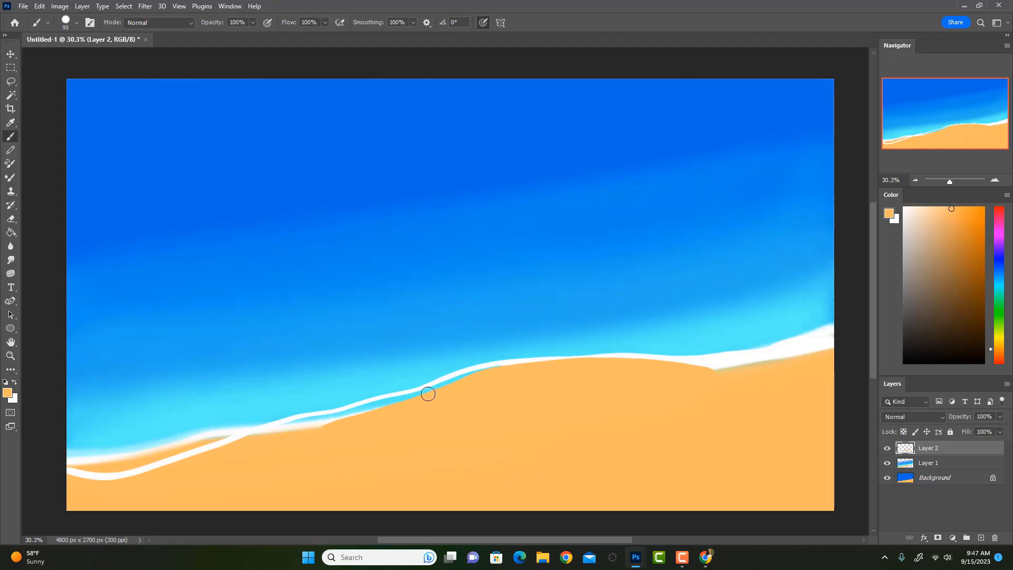
Sample white and draw more overlapping foam waves along the shore and lower on the right-hand sand with a hard 80 px brush
alt+click(251, 434)
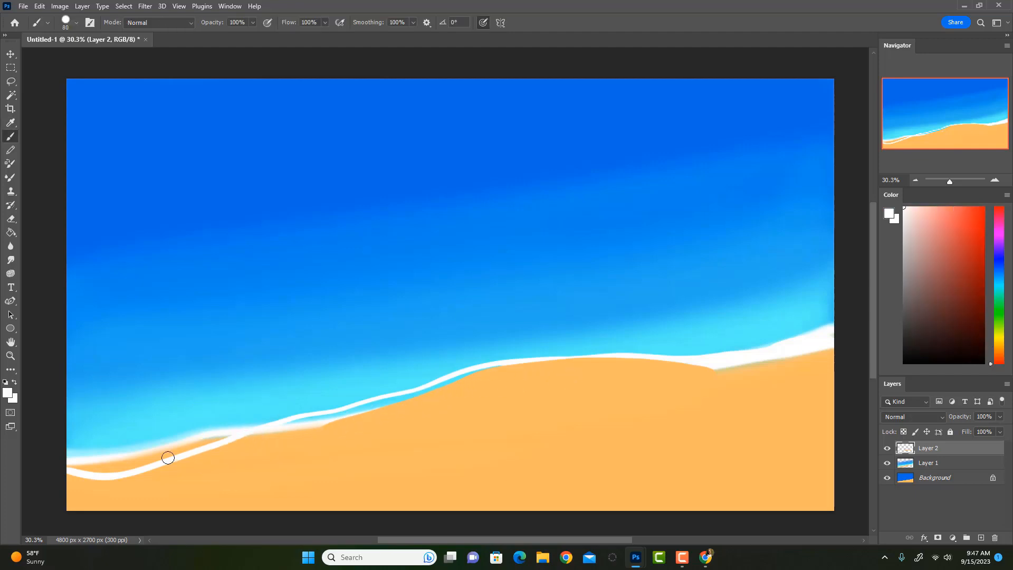
mouse_move(168, 457)
mouse_down()
mouse_move(242, 431)
mouse_move(373, 419)
mouse_up()
mouse_move(444, 382)
mouse_down()
mouse_move(544, 357)
mouse_move(689, 370)
mouse_move(831, 351)
mouse_up()
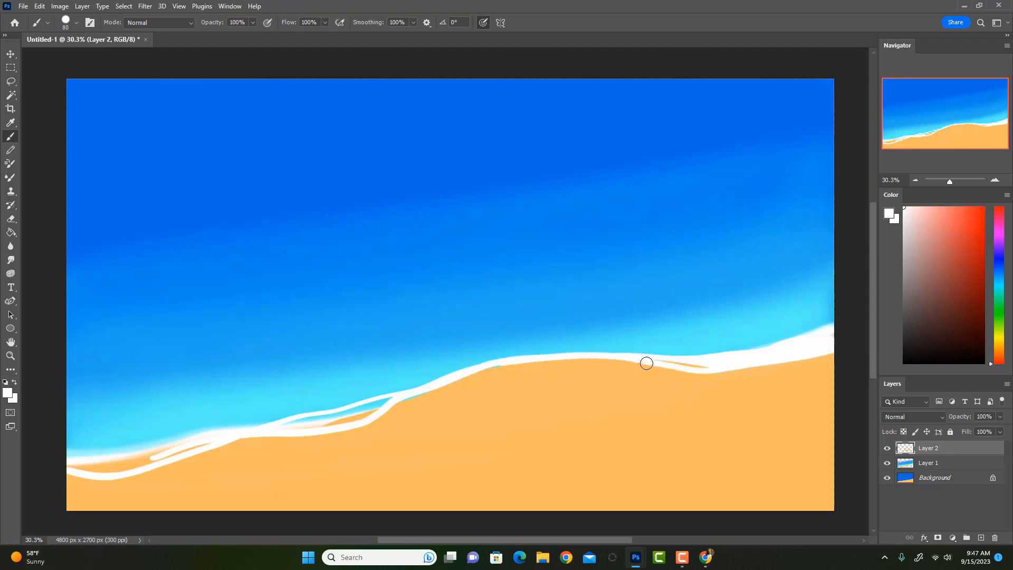
mouse_move(646, 363)
mouse_down()
mouse_move(773, 392)
mouse_move(841, 376)
mouse_up()
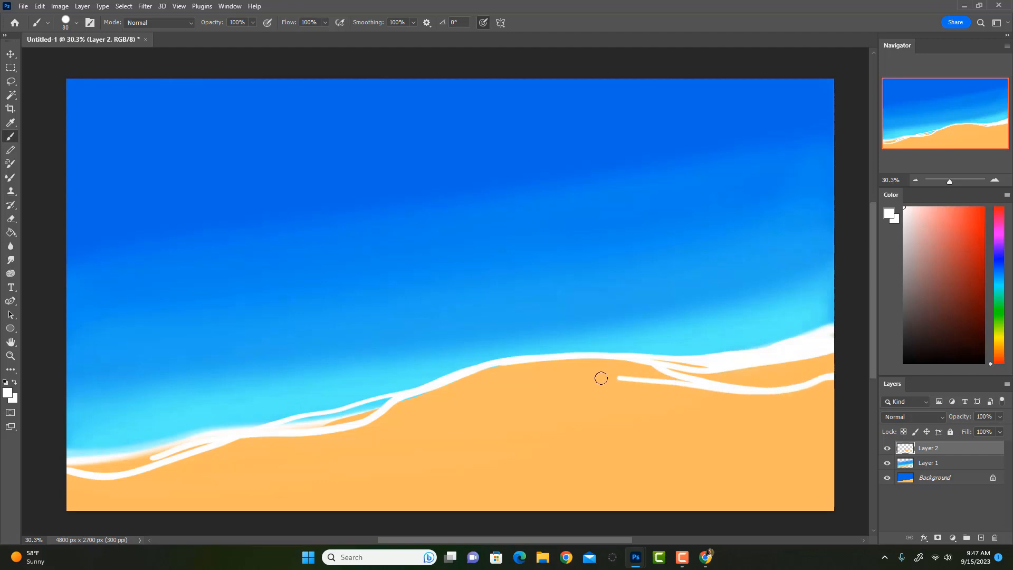
Sample the water cyan and fill the middle and right shore down to the lowest foam line, enlarging the hard brush to 125 px
key(i)
click(429, 369)
key(b)
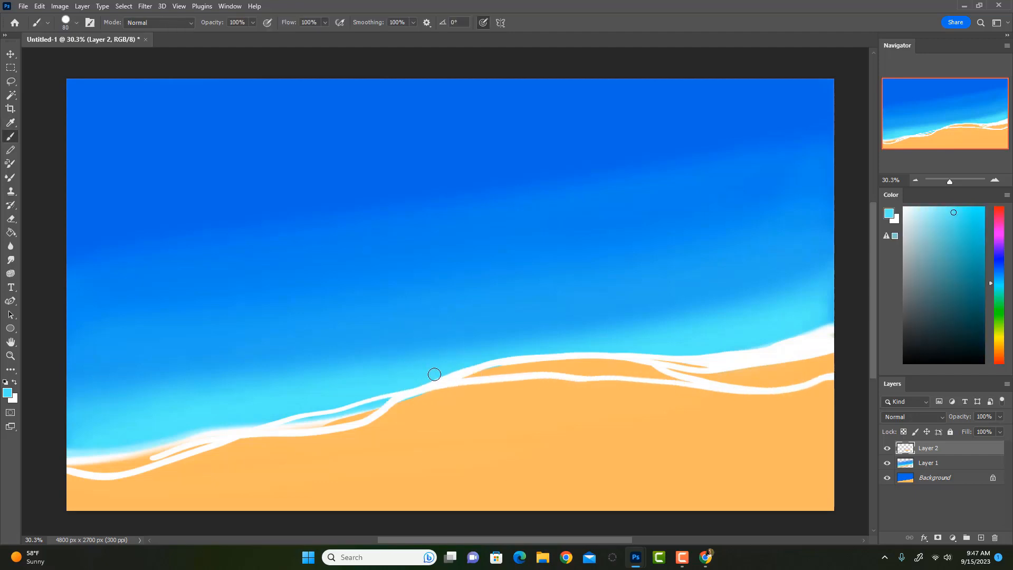
drag(434, 373, 732, 364)
drag(452, 370, 558, 362)
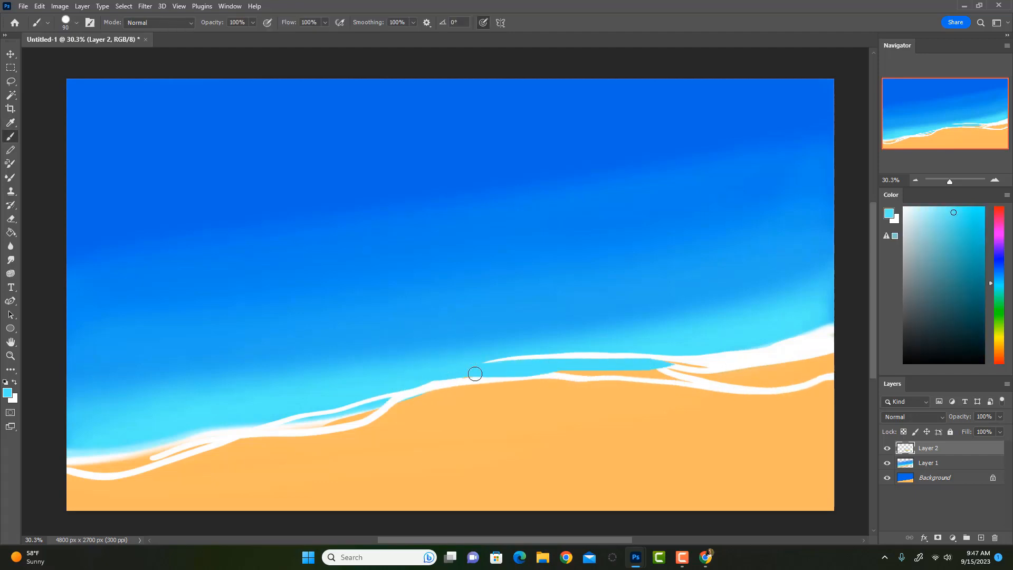
drag(475, 374, 703, 368)
mouse_move(422, 378)
mouse_down()
mouse_move(693, 360)
mouse_move(536, 358)
mouse_move(423, 377)
mouse_up()
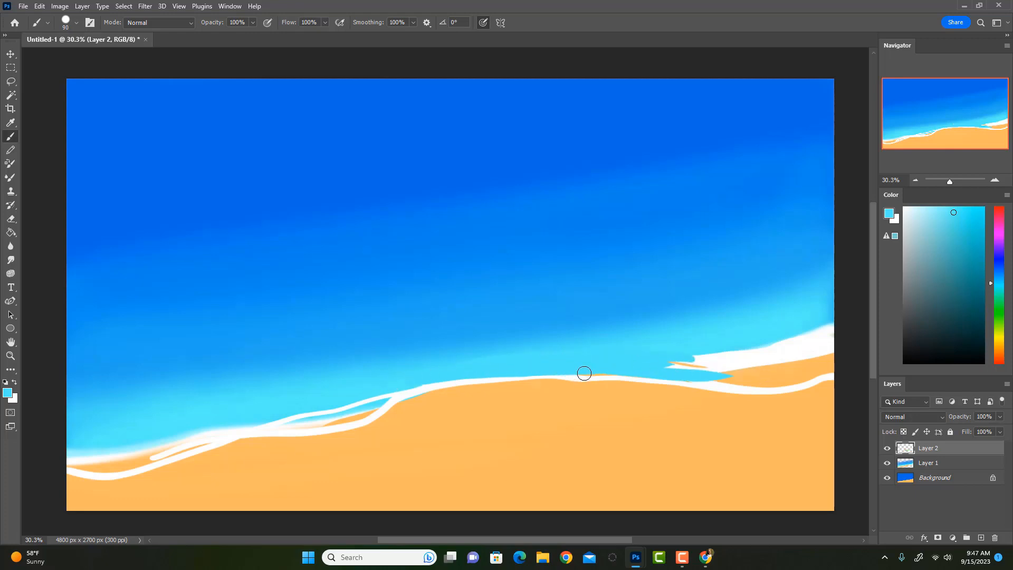
mouse_move(692, 378)
mouse_down()
mouse_move(767, 385)
mouse_move(842, 370)
mouse_move(634, 363)
mouse_move(839, 342)
mouse_move(681, 370)
mouse_move(734, 358)
mouse_up()
key(])
mouse_move(826, 329)
mouse_down()
mouse_move(645, 365)
mouse_move(823, 342)
mouse_move(838, 353)
mouse_move(784, 373)
mouse_move(813, 334)
mouse_up()
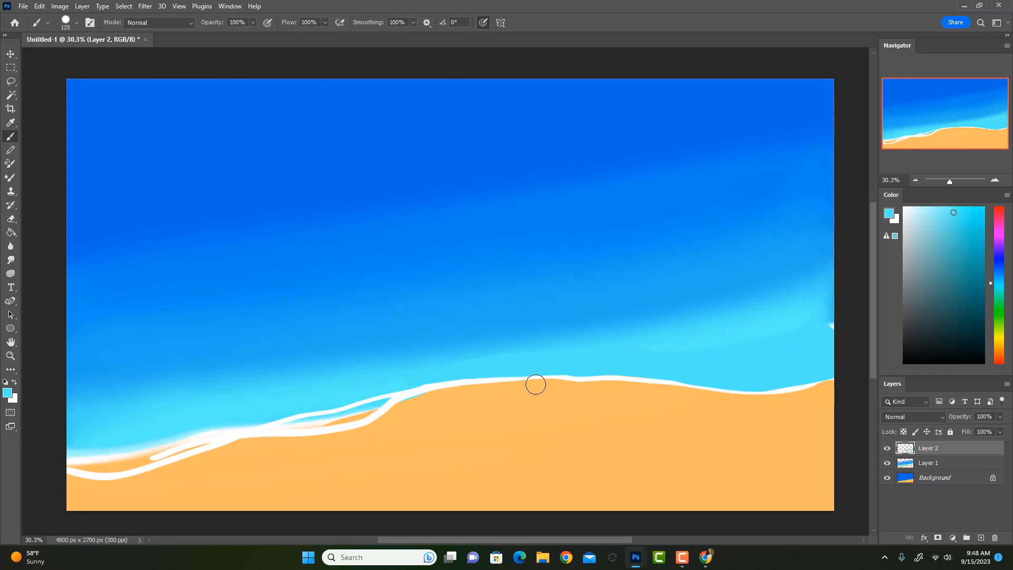
Sample white and thicken the foam on the shore's left half, filling the gaps between its lines with a hard 80 px brush
key(i)
click(390, 398)
key(b)
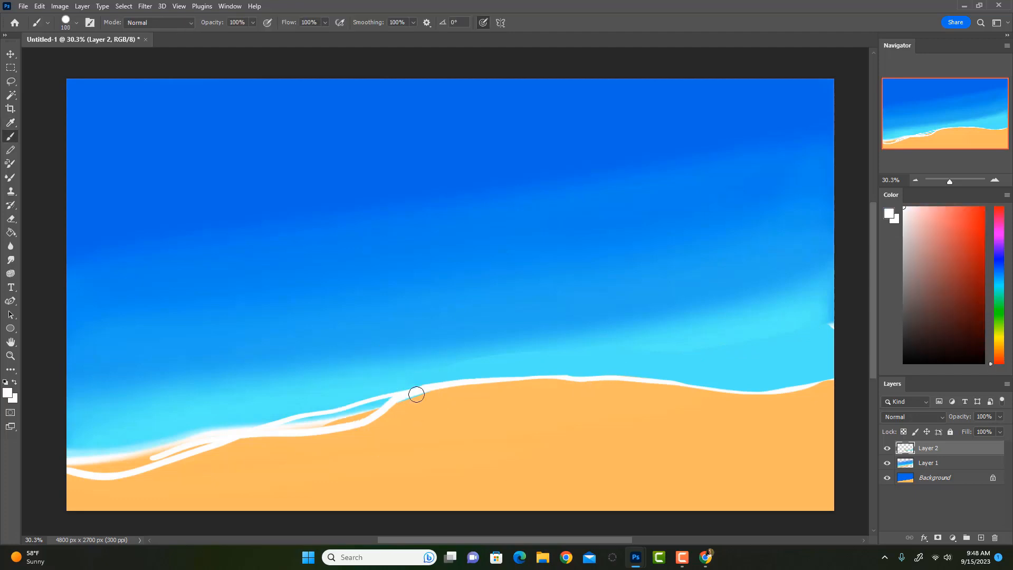
drag(347, 421, 308, 421)
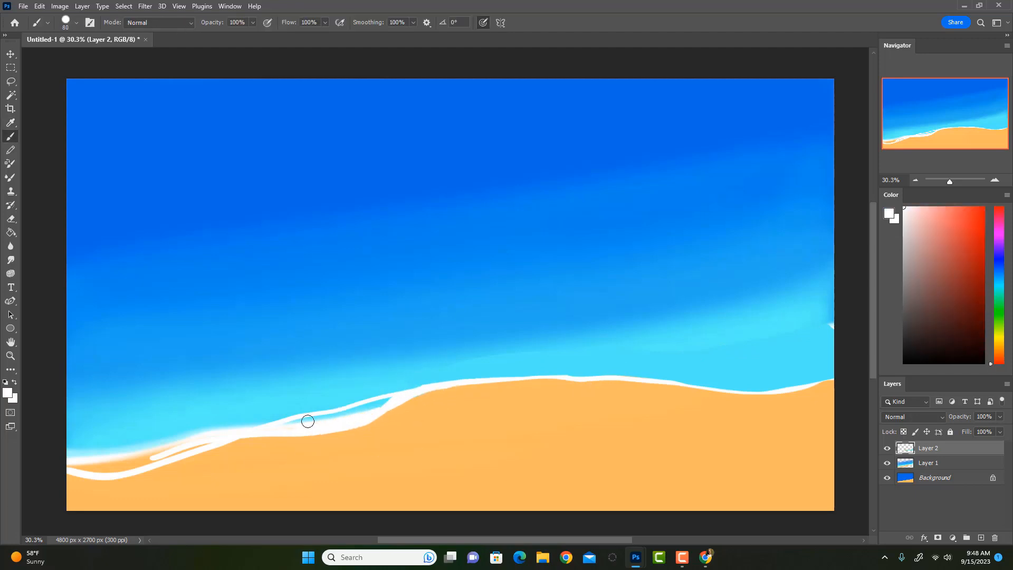
drag(368, 411, 271, 430)
drag(208, 442, 74, 466)
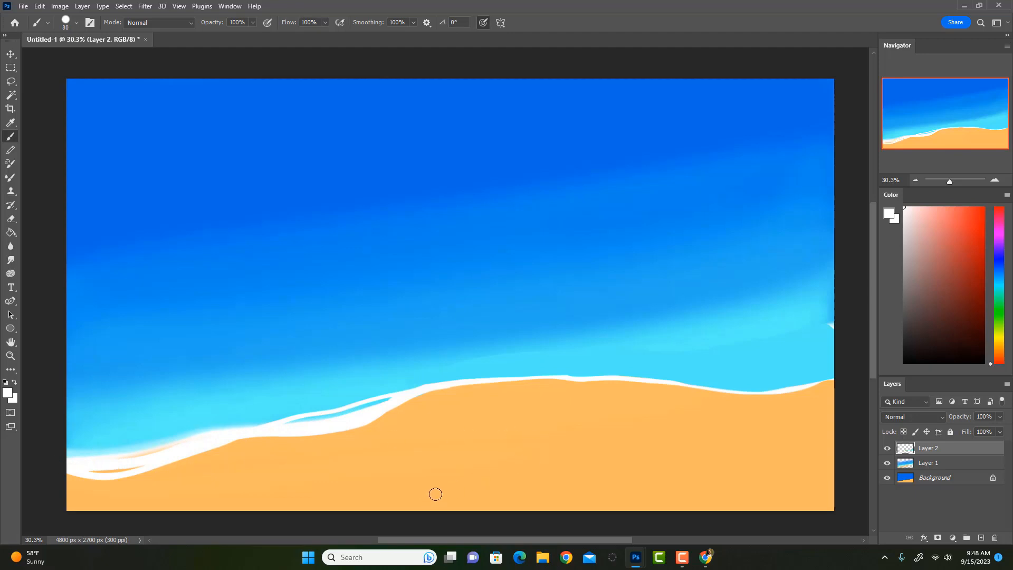
Draw a lower white foam wave across the right-hand sand and an arched one into the water left of centre
mouse_move(619, 395)
mouse_down()
mouse_move(776, 409)
mouse_move(838, 384)
mouse_up()
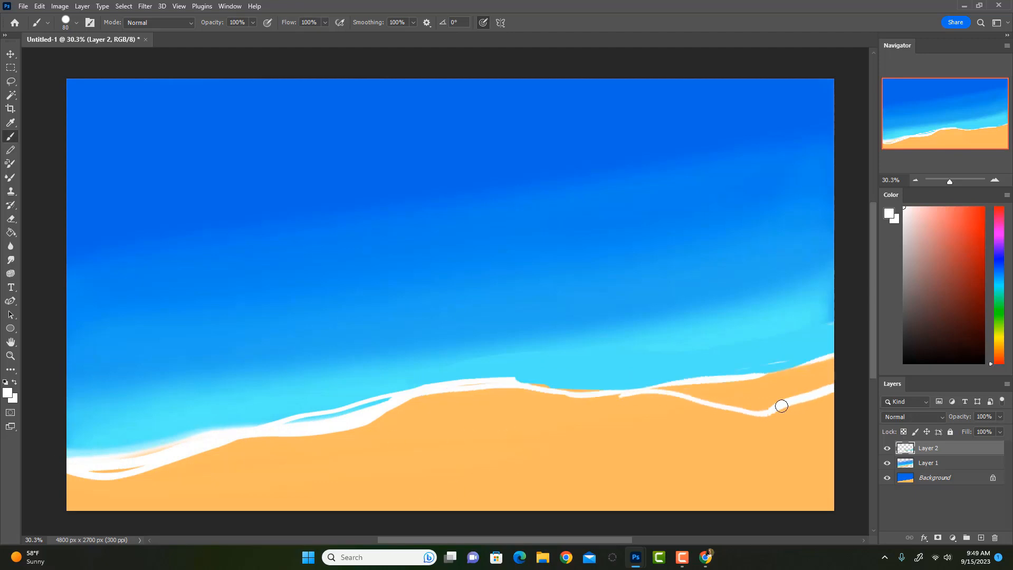
drag(781, 405, 527, 390)
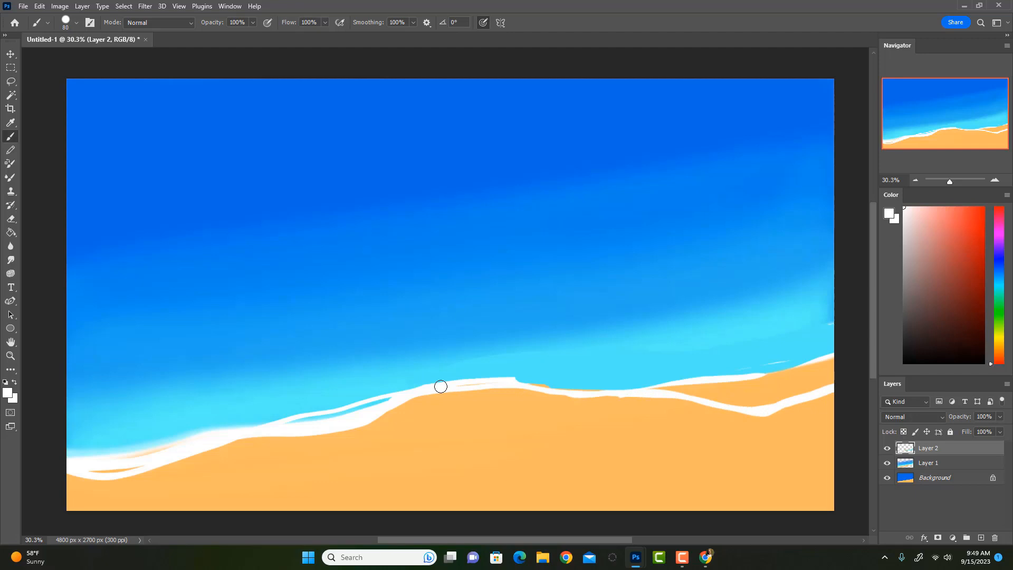
mouse_move(511, 382)
mouse_down()
mouse_move(391, 366)
mouse_move(184, 450)
mouse_up()
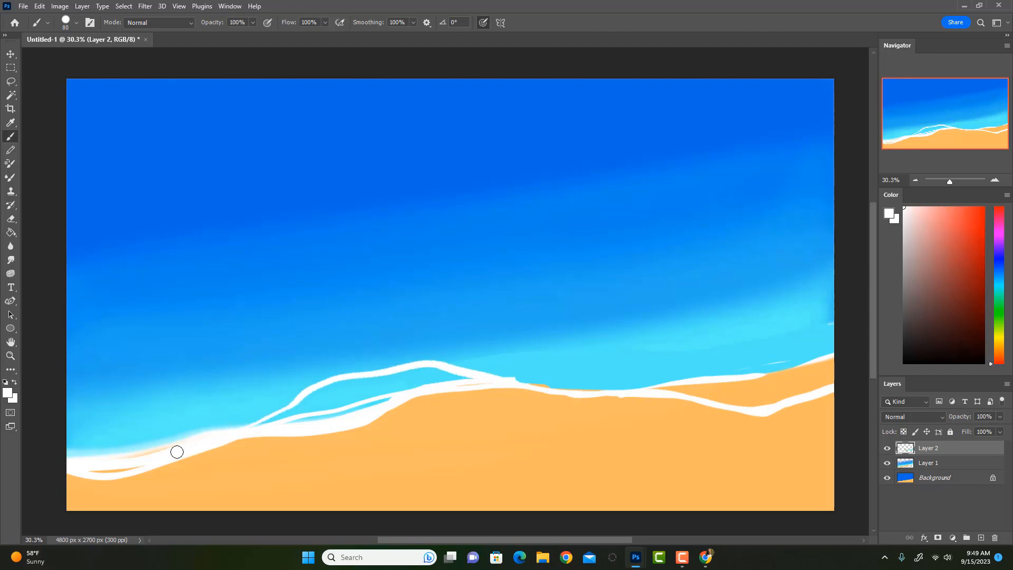
Sample the sand orange and cover the lower foam lines left of centre up to the arched wave with a hard 100 px brush
alt+click(493, 410)
key(bracketright)
mouse_move(468, 398)
mouse_down()
mouse_move(379, 401)
mouse_move(382, 410)
mouse_move(329, 435)
mouse_move(325, 420)
mouse_move(298, 432)
mouse_move(337, 421)
mouse_move(288, 425)
mouse_move(239, 448)
mouse_up()
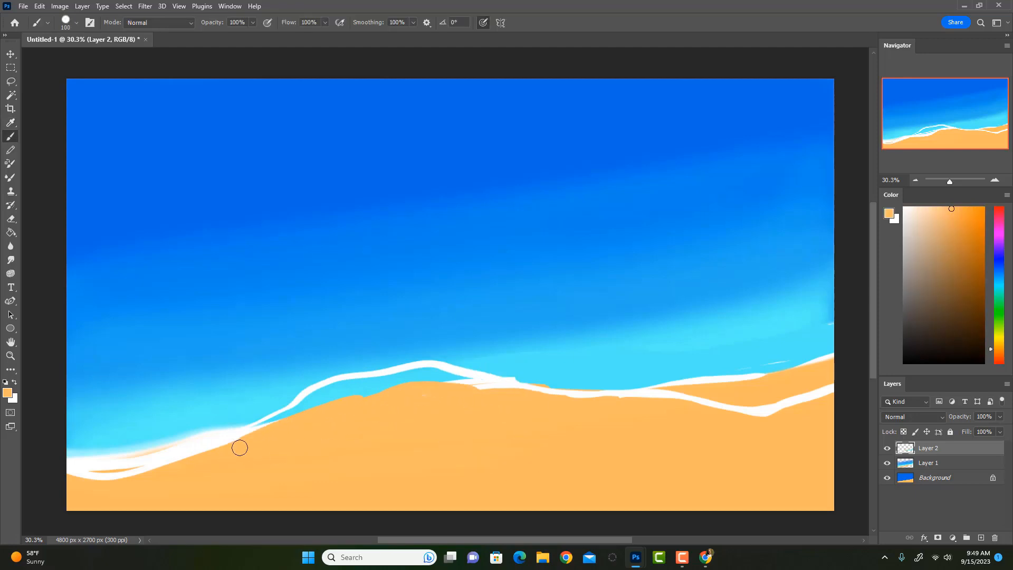
mouse_move(382, 388)
mouse_down()
mouse_move(440, 383)
mouse_move(531, 398)
mouse_move(507, 392)
mouse_up()
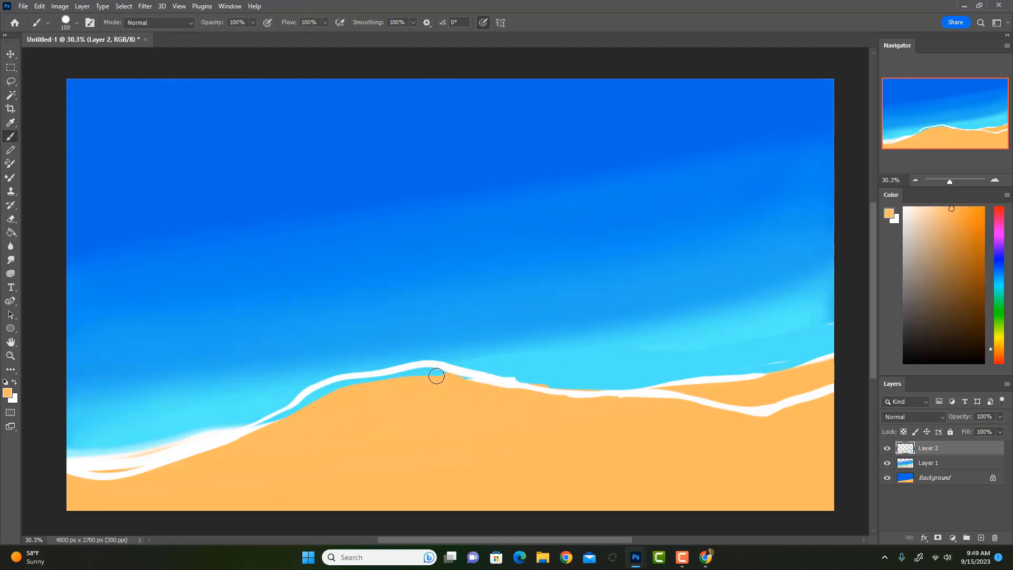
drag(436, 376, 358, 386)
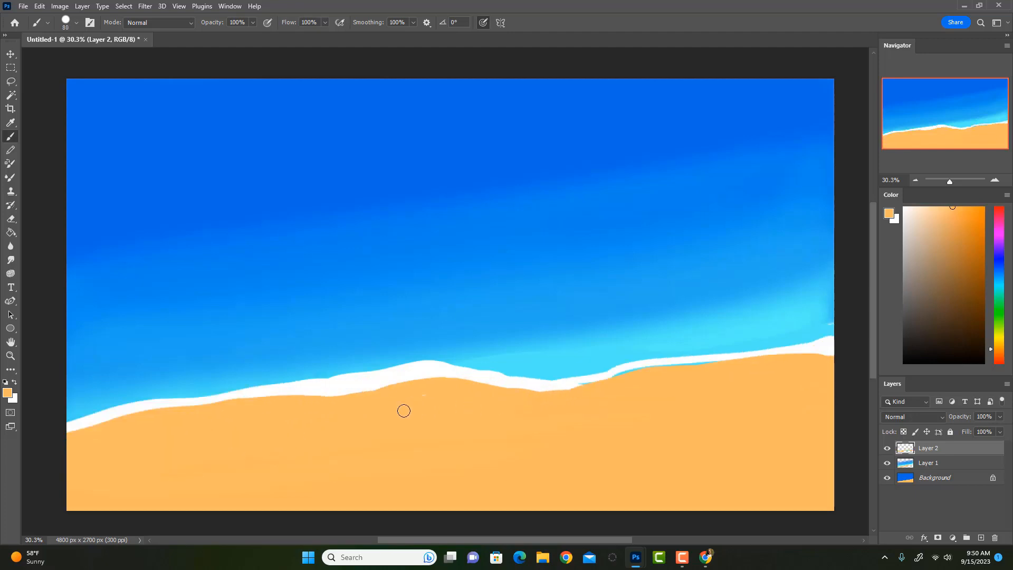
Sample white and touch up the foam's lower edge right of centre with a hard 60 px brush
alt+click(457, 368)
key(bracketleft)
key(bracketleft)
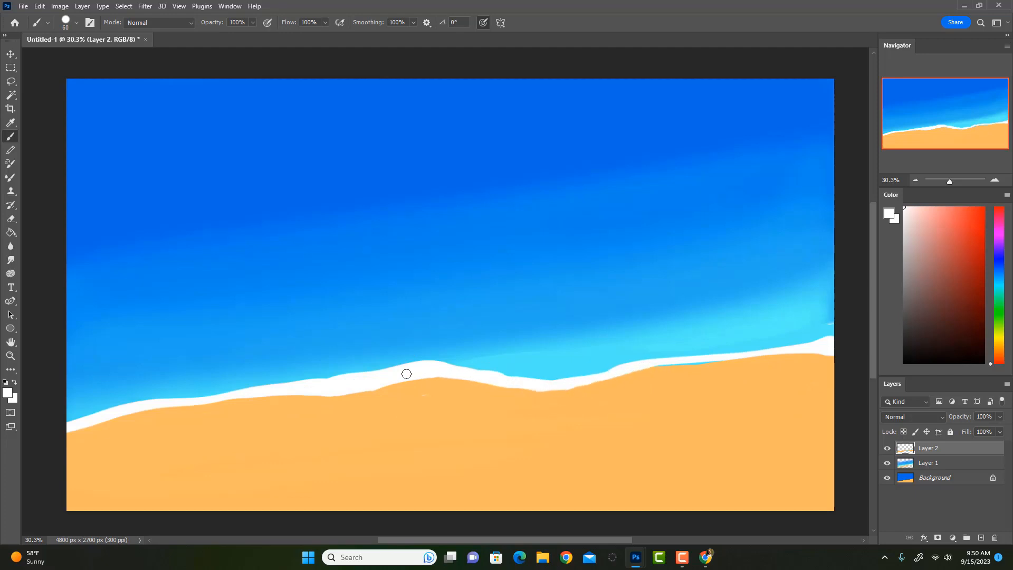
key(e)
drag(442, 395, 397, 402)
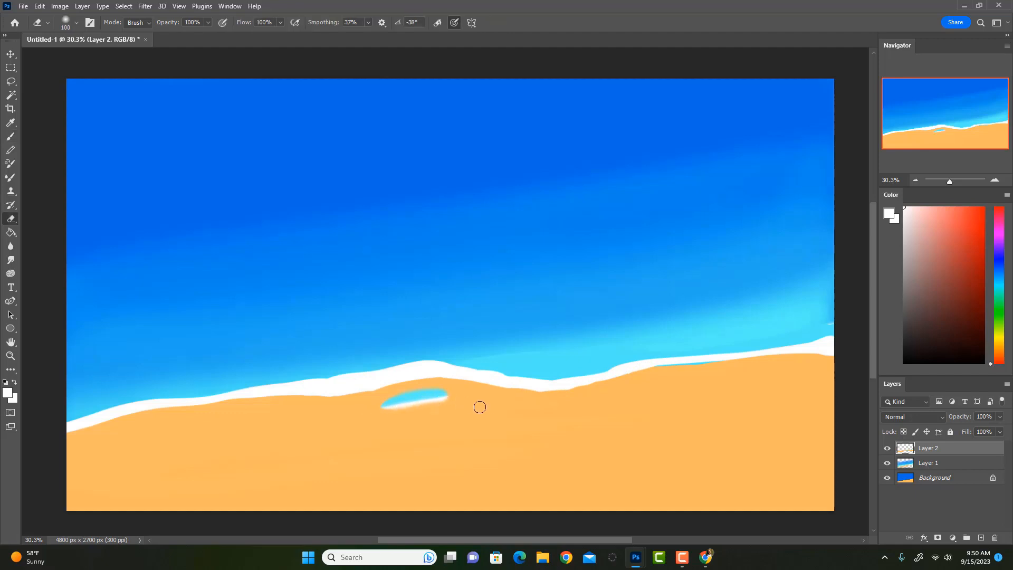
key(ctrl+z)
Cover the stray specks and gap below the foam with sampled sand orange, then retouch the foam's left end with sampled white
key(b)
alt+click(459, 396)
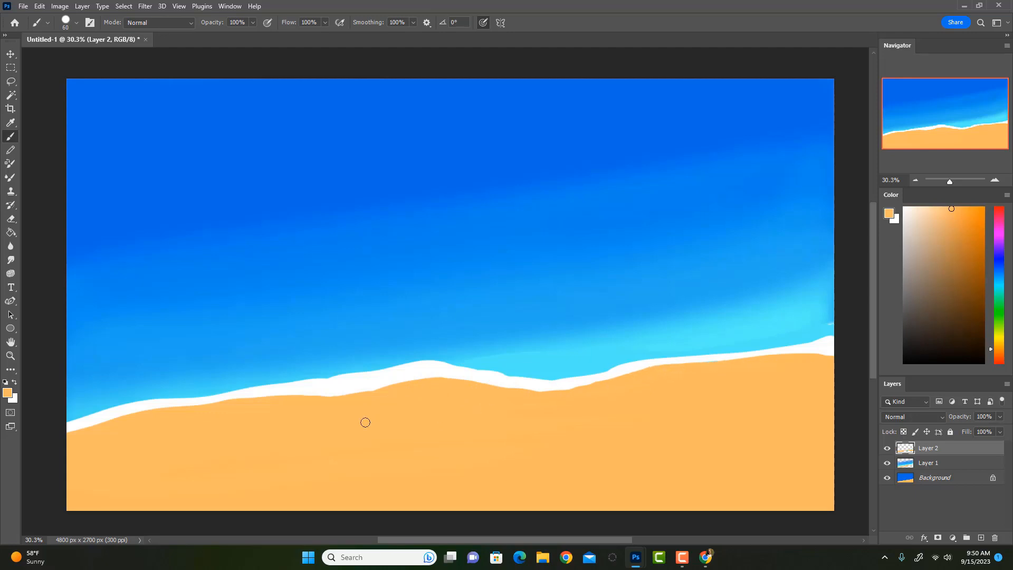
alt+click(457, 374)
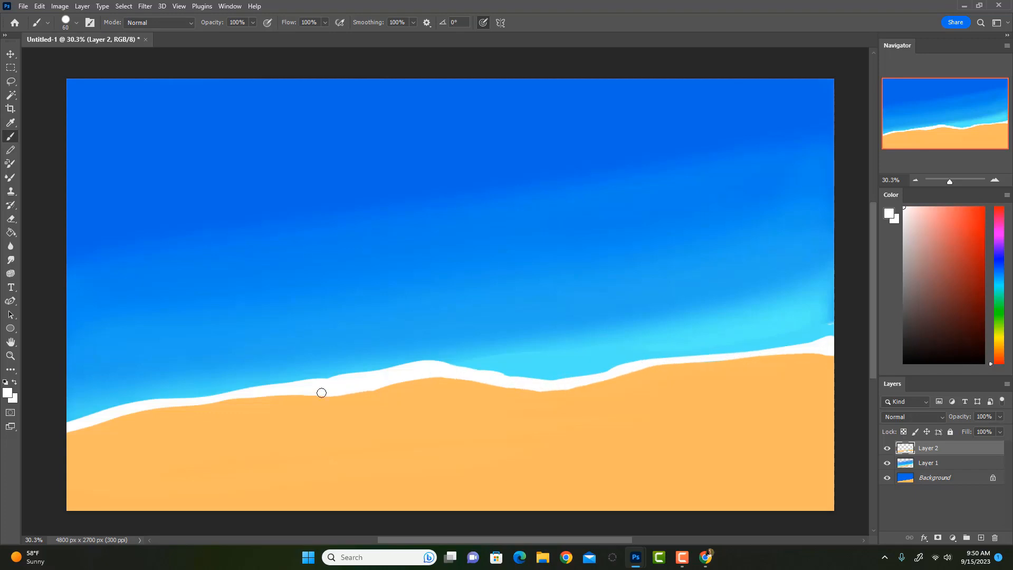
drag(194, 399, 88, 424)
key(bracketleft)
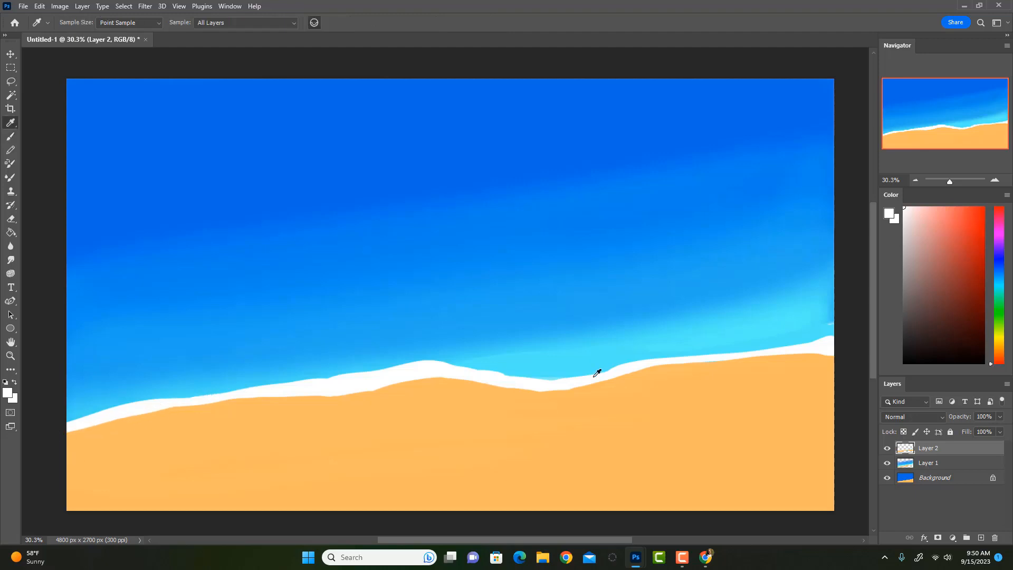
mouse_move(596, 371)
mouse_down()
mouse_move(757, 331)
mouse_move(841, 323)
mouse_up()
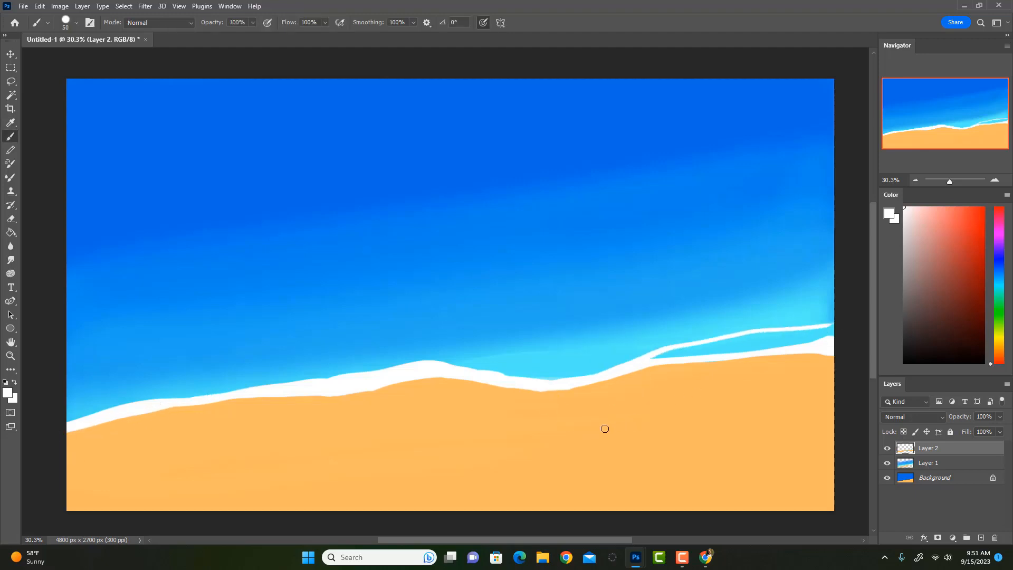
key(ctrl+z)
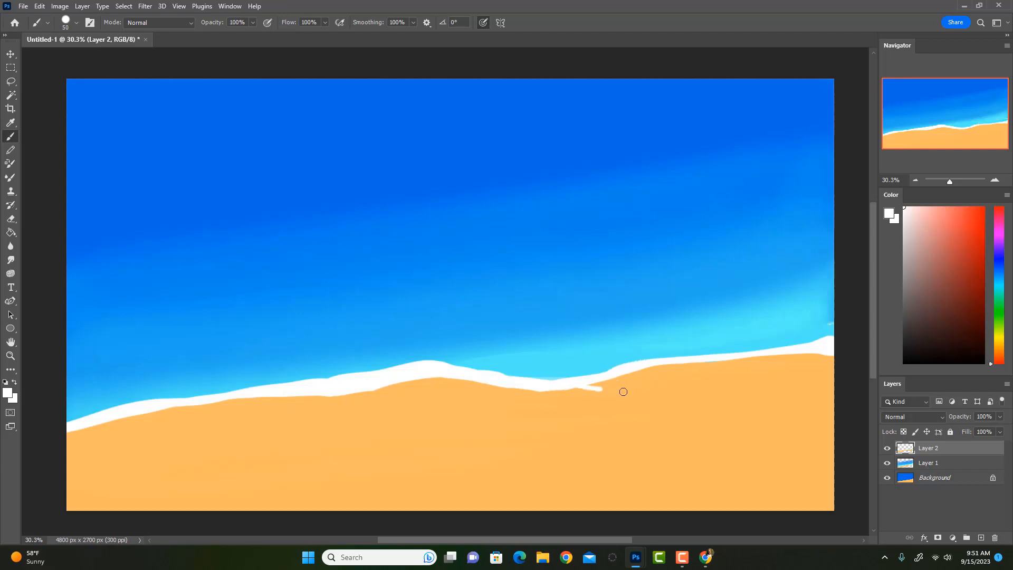
drag(623, 391, 723, 390)
key(ctrl+z)
Draw a lower white foam wave across the right-hand sand and fill the area above it with sampled cyan, covering the old foam
mouse_move(575, 388)
mouse_down()
mouse_move(685, 409)
mouse_move(828, 395)
mouse_up()
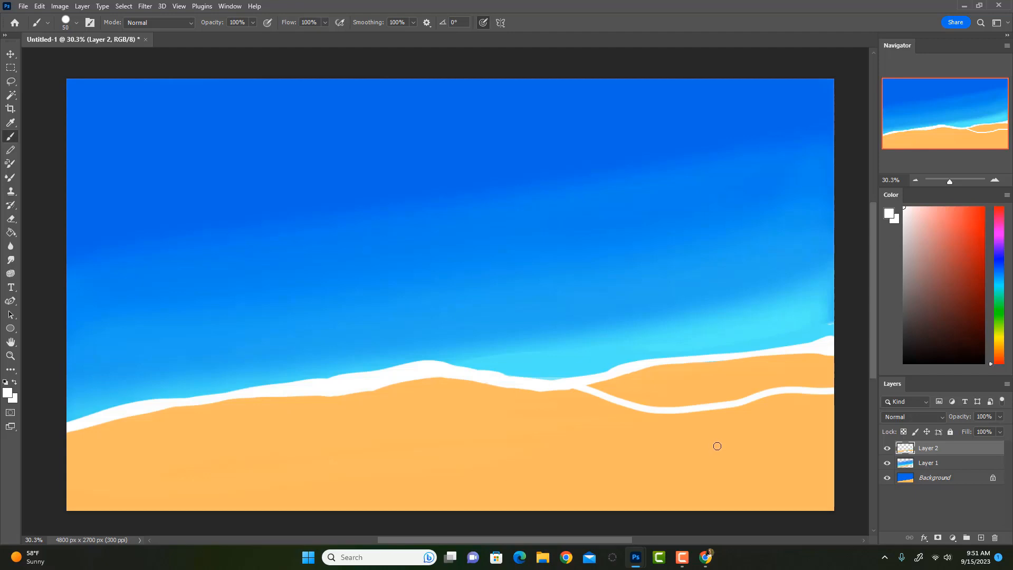
alt+click(602, 374)
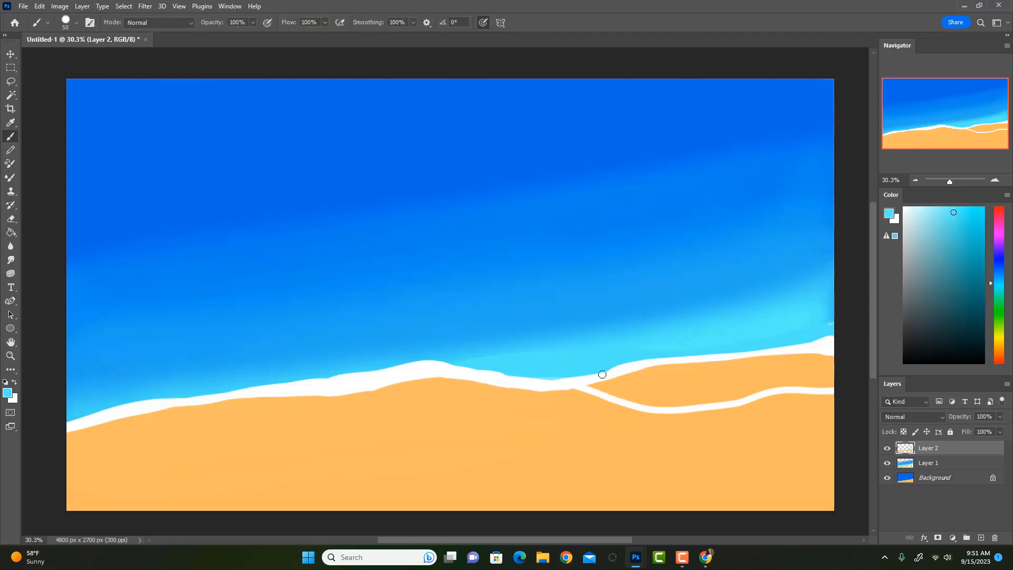
drag(583, 375, 822, 352)
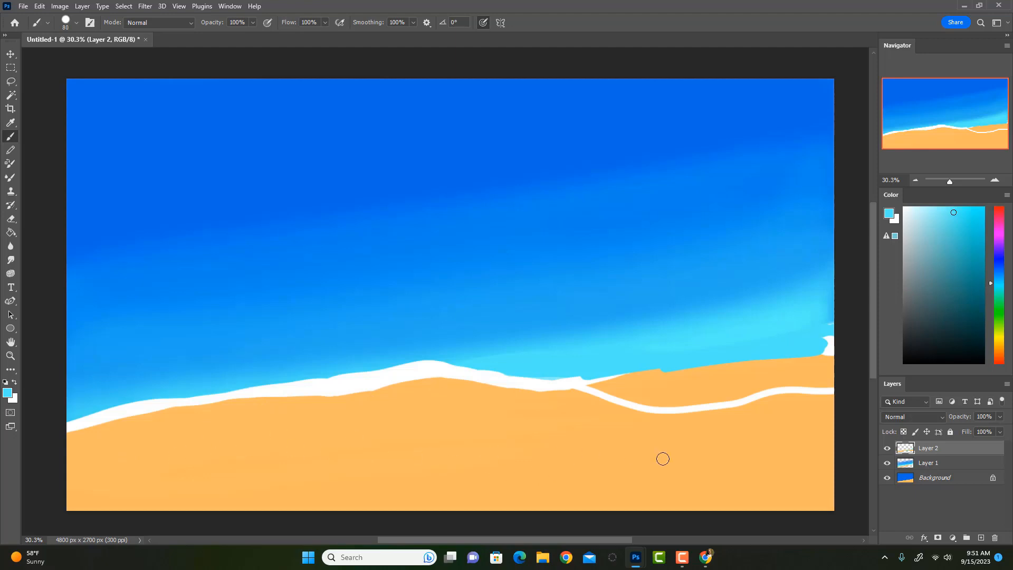
mouse_move(599, 379)
mouse_down()
mouse_move(793, 346)
mouse_move(828, 353)
mouse_up()
mouse_move(595, 377)
mouse_down()
mouse_move(683, 397)
mouse_move(852, 376)
mouse_move(667, 398)
mouse_move(618, 395)
mouse_move(578, 375)
mouse_up()
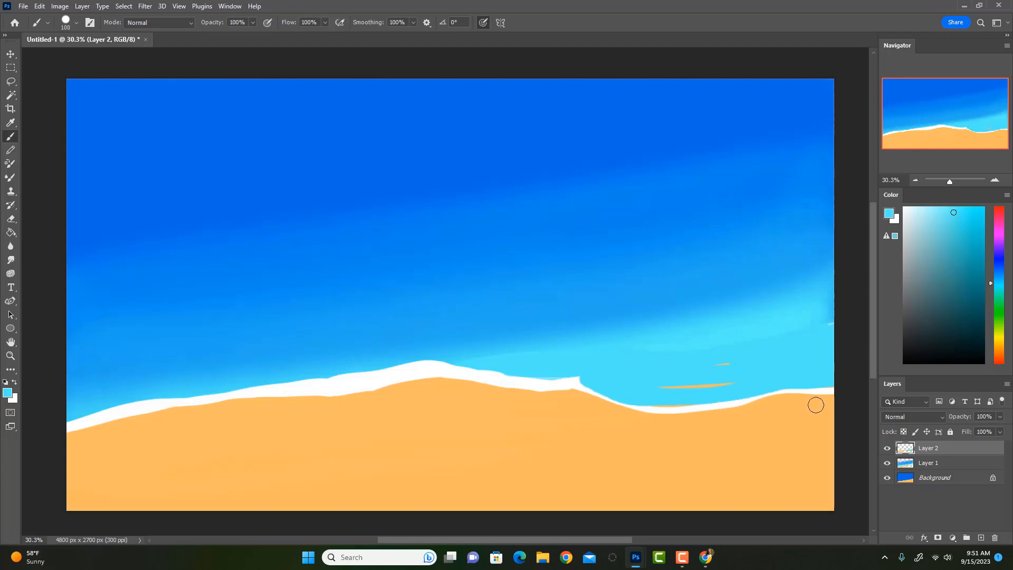
Thicken the lower right foam wave in white with a hard 80 px brush and cover the orange gaps above it with sampled cyan
key(bracketleft)
key(bracketleft)
alt+click(568, 383)
mouse_move(575, 384)
mouse_down()
mouse_move(647, 413)
mouse_move(818, 390)
mouse_up()
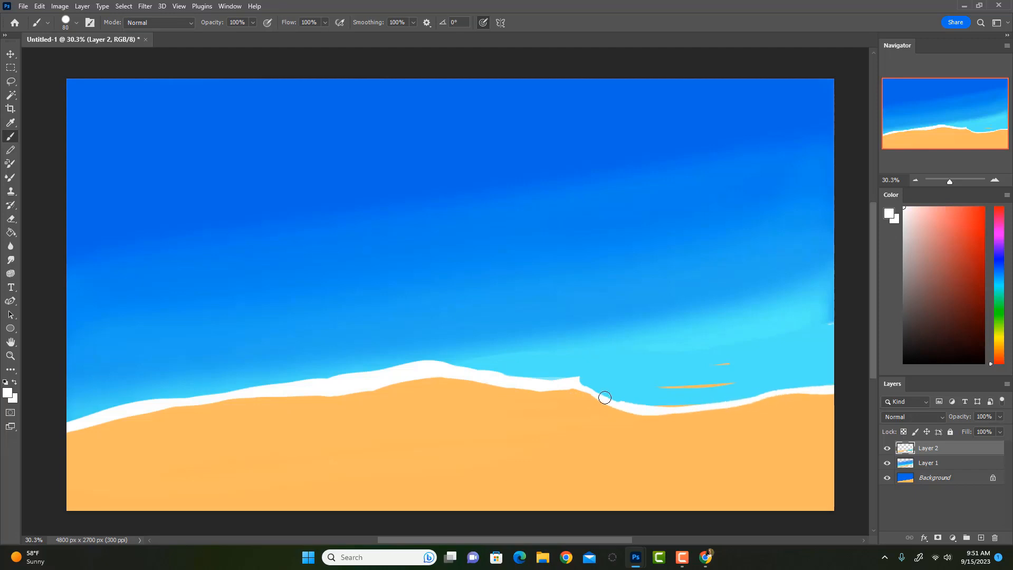
alt+click(663, 387)
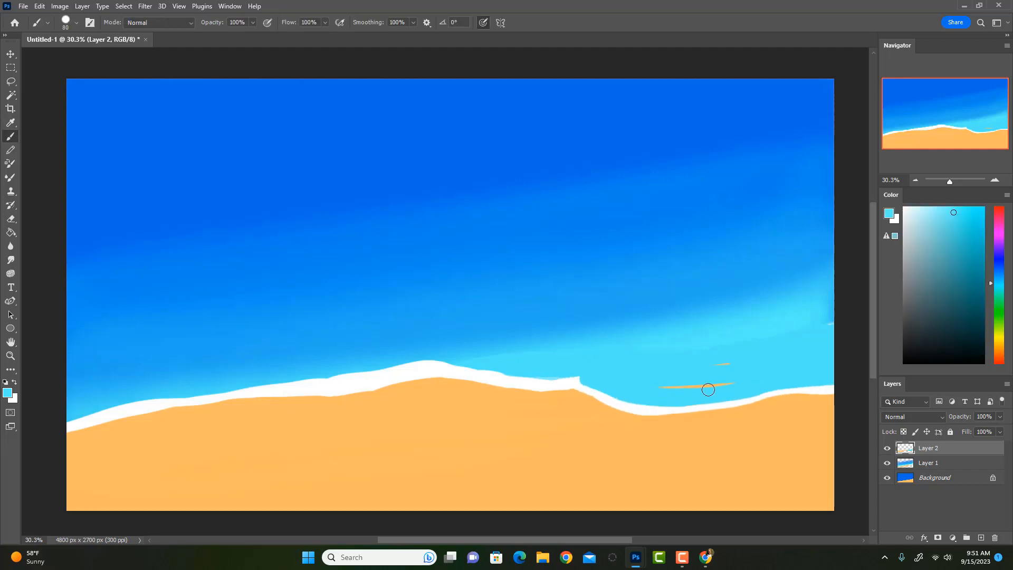
drag(736, 366, 689, 361)
alt+click(577, 389)
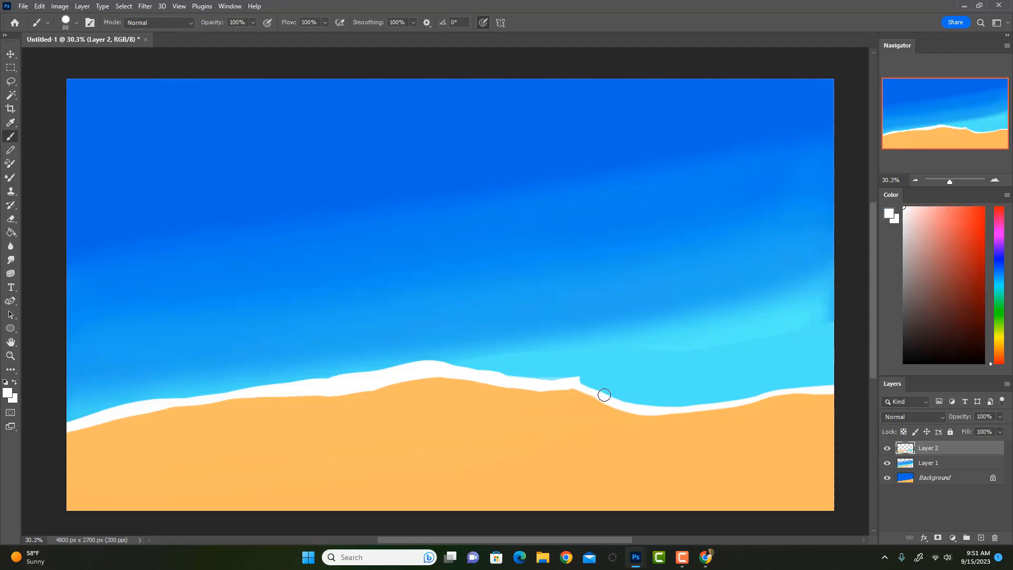
mouse_move(656, 416)
mouse_down()
mouse_move(691, 424)
mouse_move(826, 392)
mouse_up()
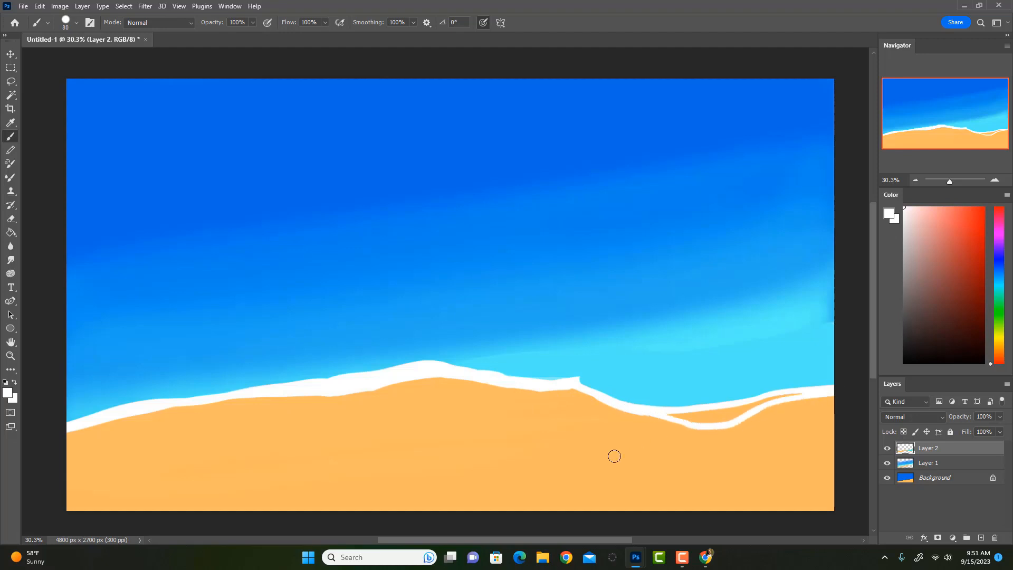
key(ctrl+z)
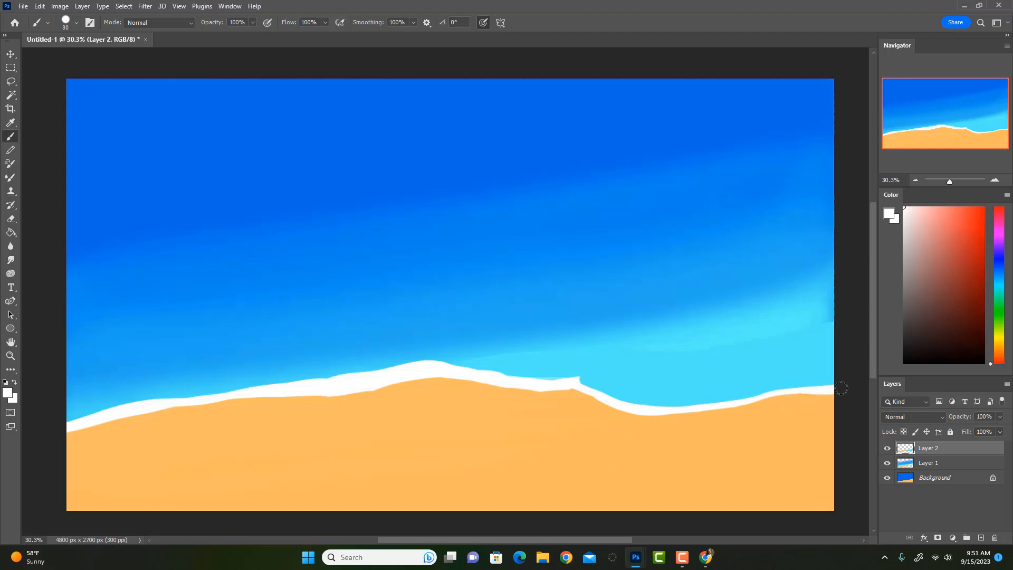
Sample the light cyan and blend the colour edge in the right-hand shallows with a hard 90 px brush at 30% opacity
alt+click(798, 362)
alt+click(806, 320)
key(bracketright)
key(3)
drag(839, 318, 687, 344)
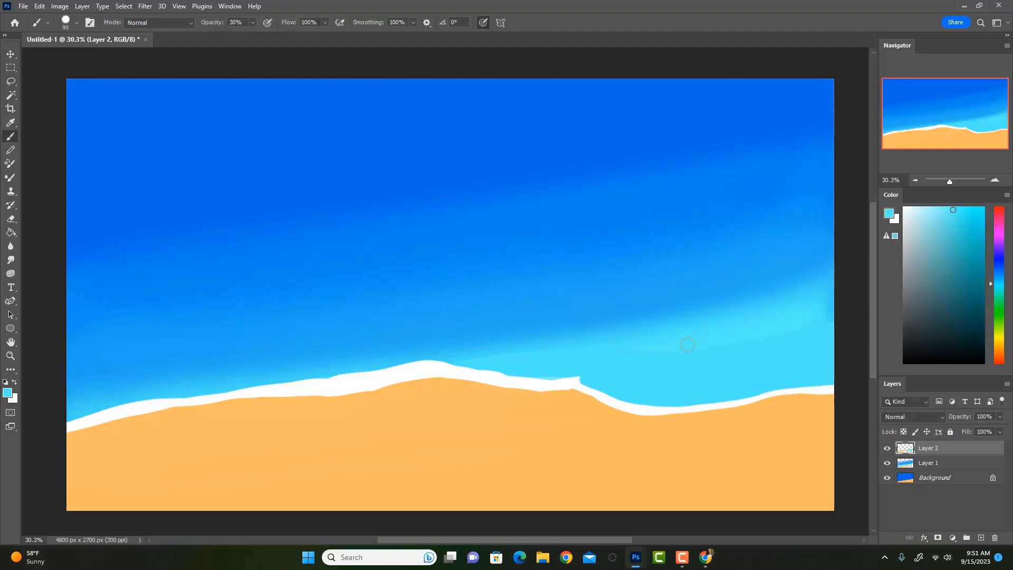
key(bracketright)
key(bracketright)
key(bracketright)
key(bracketright)
key(bracketright)
drag(95, 388, 234, 363)
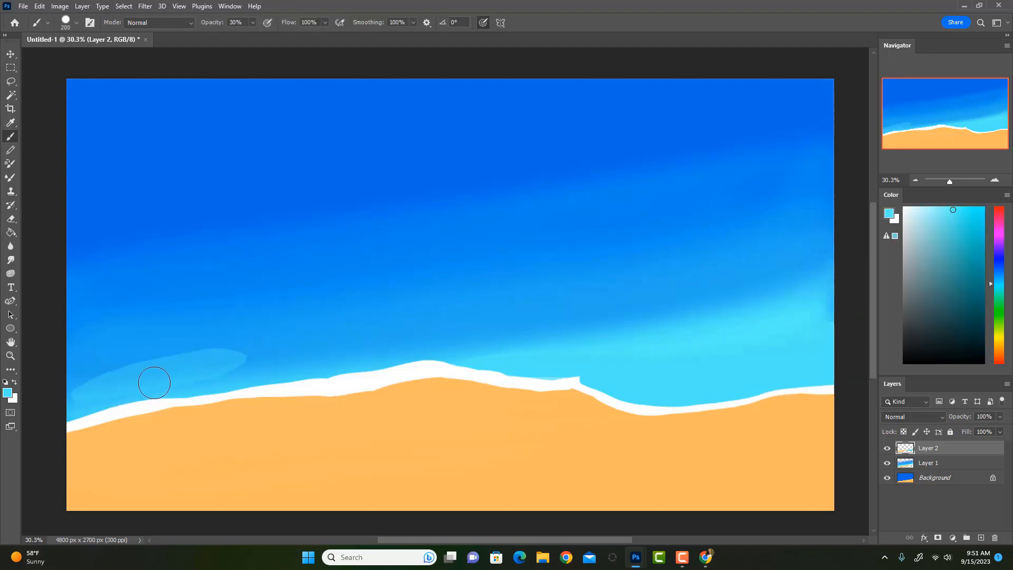
key(ctrl+z)
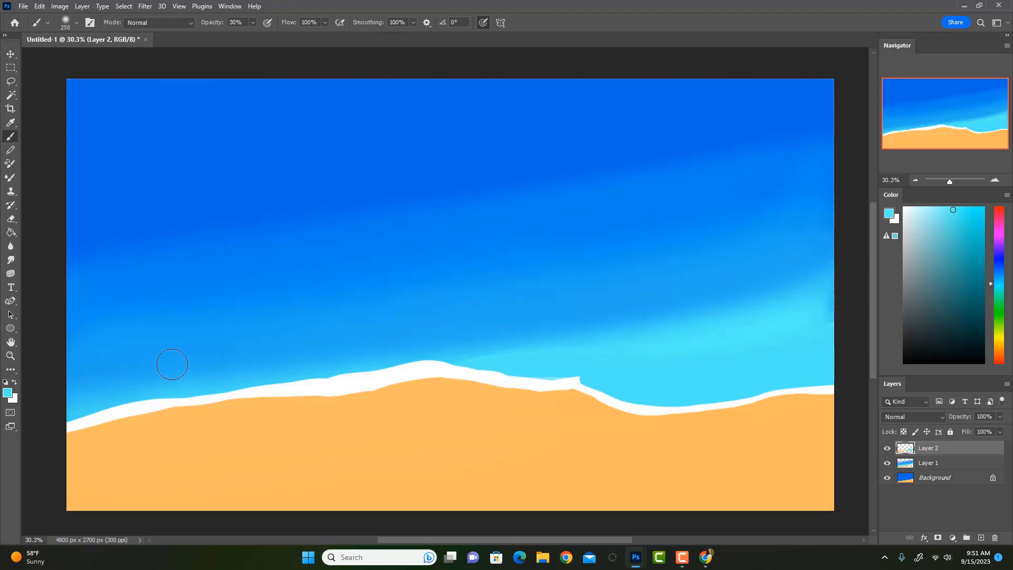
Lighten the water above the left and middle foam in cyan with a soft 400 px brush at 10% opacity
key(bracketright)
key(bracketright)
key(bracketright)
drag(90, 385, 258, 348)
key(ctrl+z)
key(1)
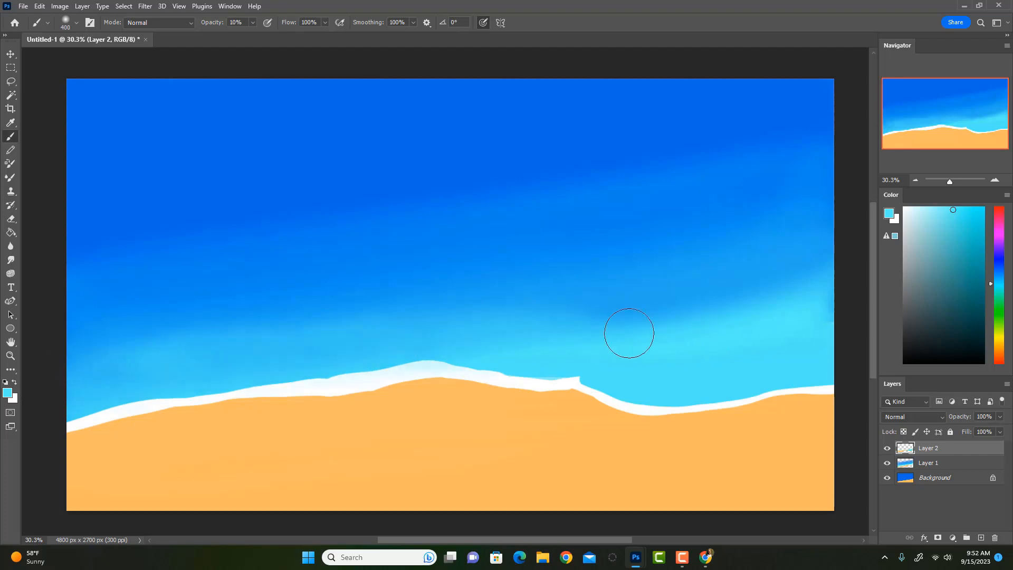
Pick a greener turquoise and glaze the middle shallows above the foam with a soft brush at 10% opacity, reducing it to 175 px
click(957, 206)
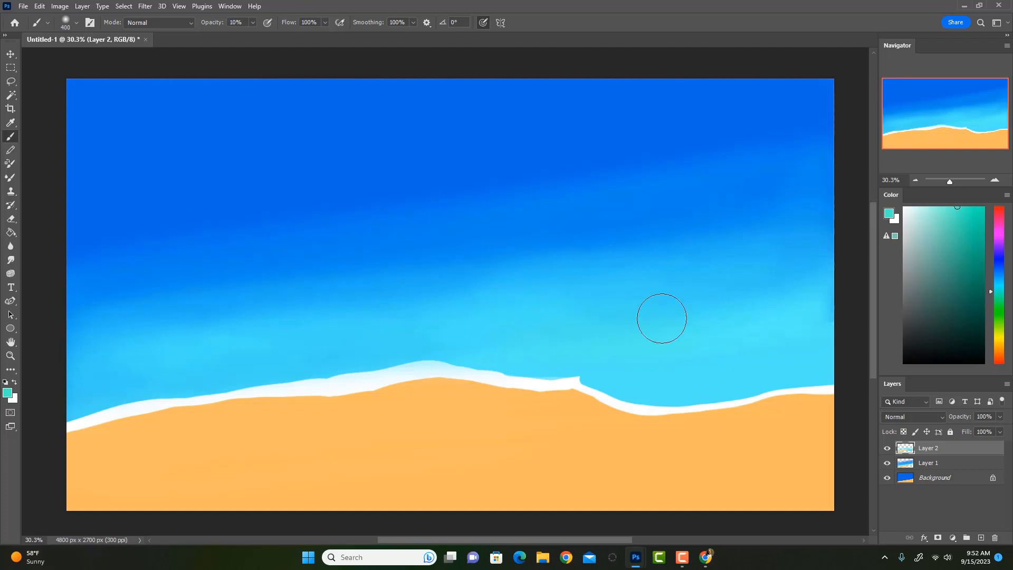
key(bracketleft)
key(bracketleft)
key(bracketleft)
key(bracketleft)
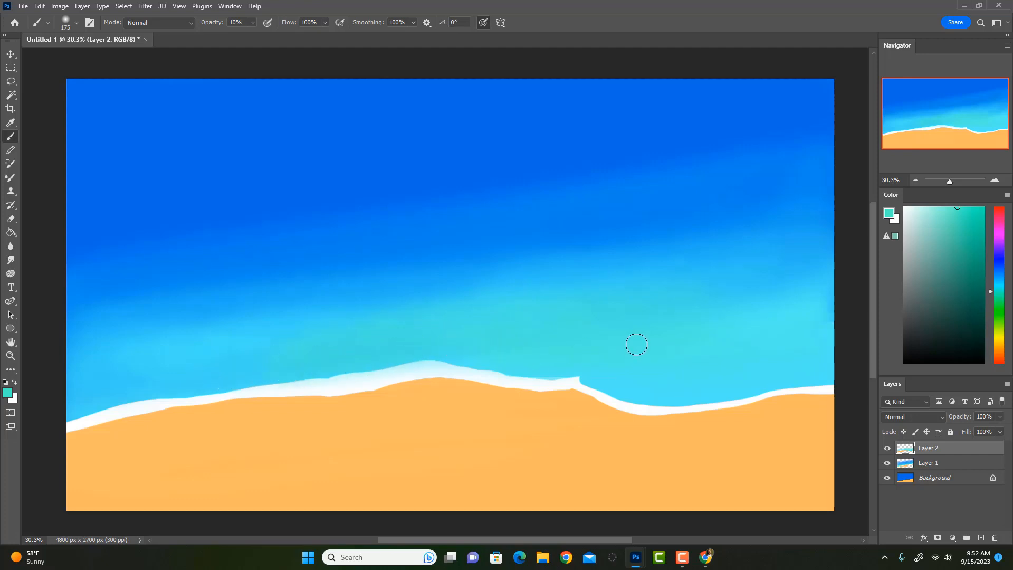
Adjust the turquoise shade and extend it over the middle and right shallows with a larger soft brush
key(bracketright)
key(bracketright)
drag(959, 212, 963, 206)
mouse_move(682, 272)
mouse_down()
mouse_move(577, 326)
mouse_move(726, 321)
mouse_move(525, 344)
mouse_move(684, 353)
mouse_move(600, 370)
mouse_move(759, 362)
mouse_move(639, 373)
mouse_move(778, 363)
mouse_move(649, 379)
mouse_move(718, 364)
mouse_move(676, 356)
mouse_move(812, 355)
mouse_move(714, 364)
mouse_move(709, 352)
mouse_move(568, 357)
mouse_up()
Paint the band above the turquoise water with sampled mid blue, then a brighter sky blue using a soft 400 px brush at 30% opacity
key(bracketleft)
key(bracketleft)
alt+click(480, 238)
mouse_move(474, 268)
mouse_down()
mouse_move(697, 243)
mouse_move(337, 268)
mouse_up()
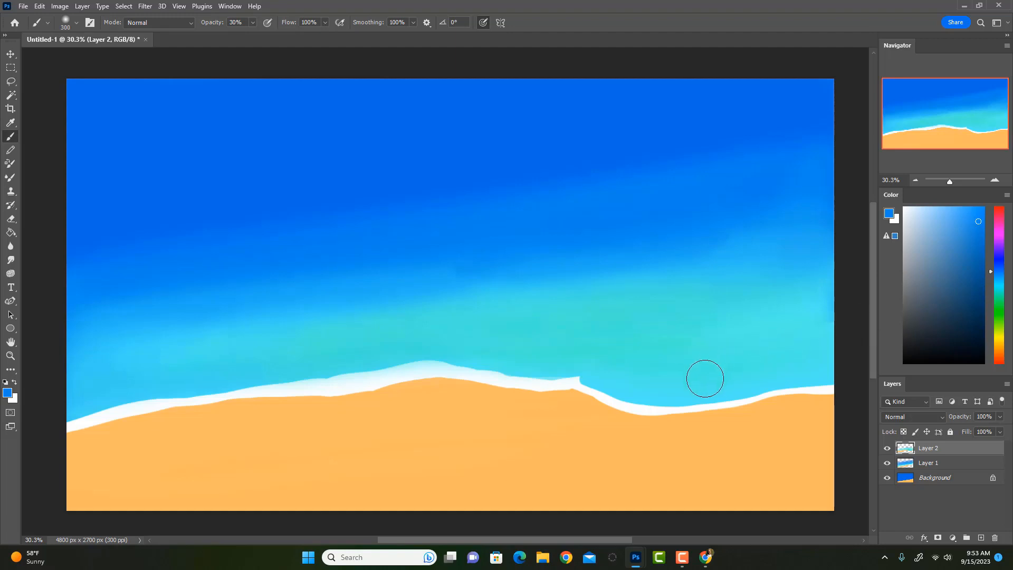
click(998, 279)
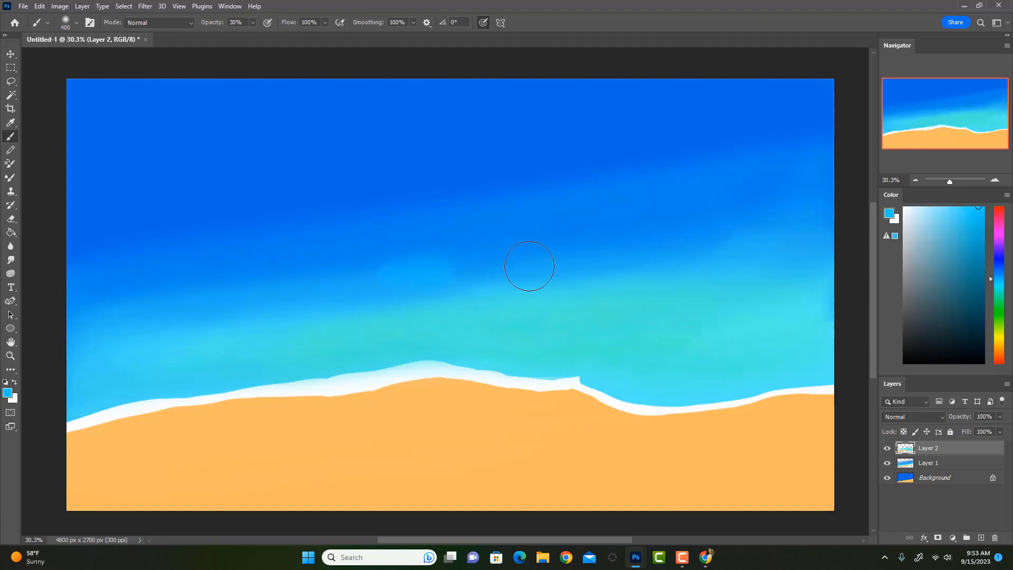
drag(529, 266, 757, 245)
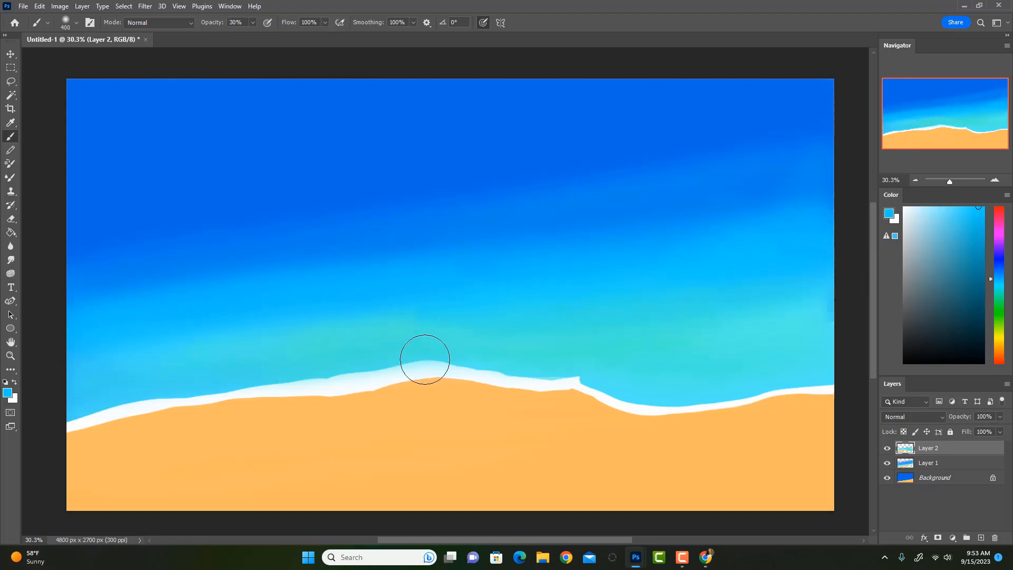
Sample the turquoise and blend it up into the bright blue band with a soft 400 px brush at 30% opacity
key(i)
click(602, 331)
key(b)
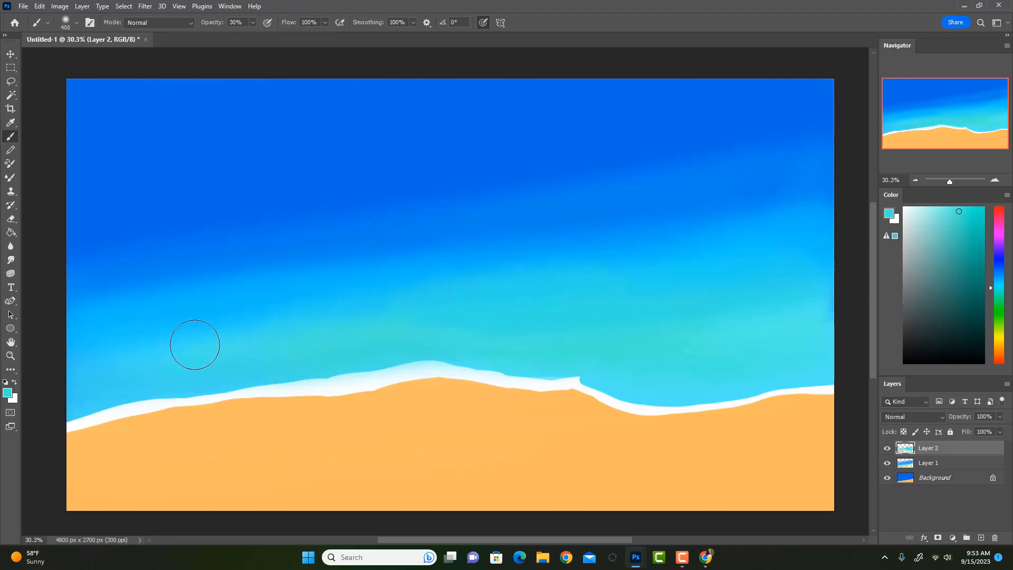
Sample the deep blue at the top, darken it, and paint across the upper sea with a soft 400 px brush at 30% opacity
key(i)
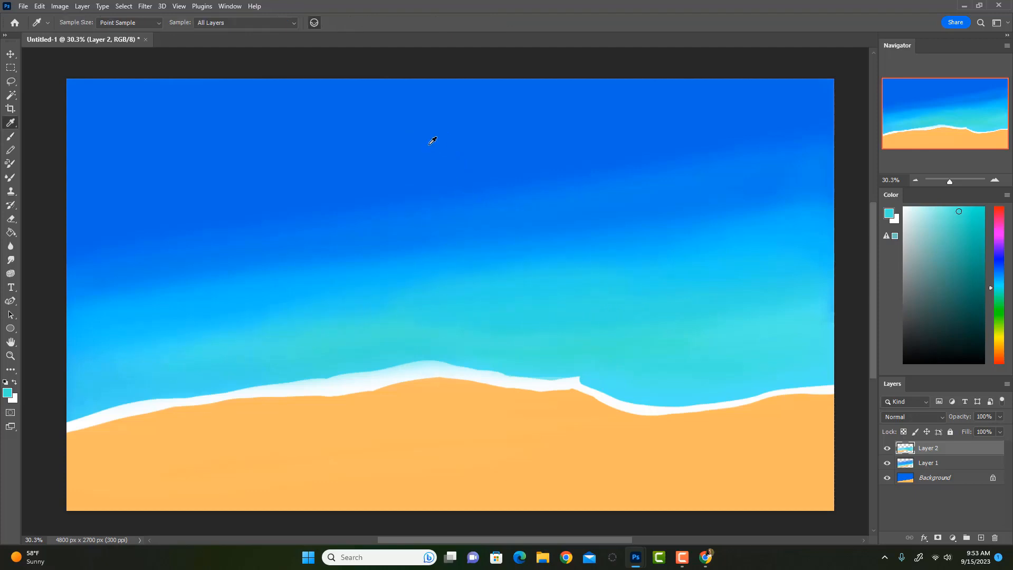
click(427, 124)
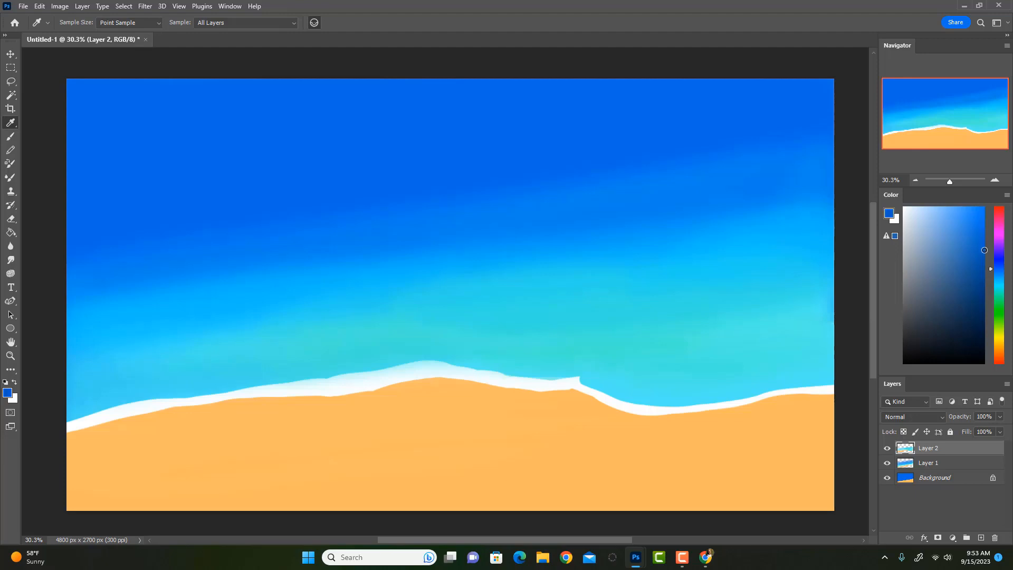
key(b)
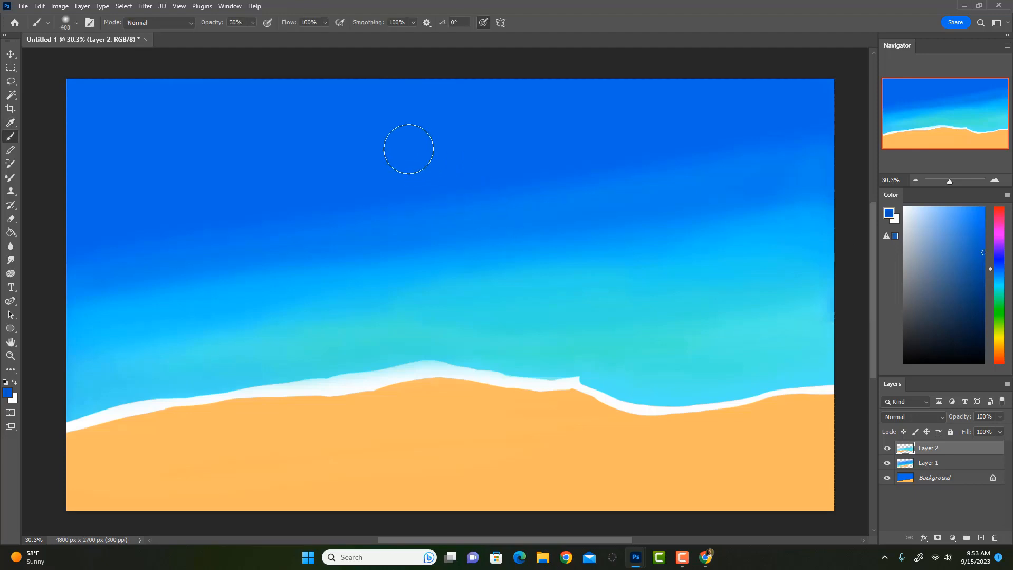
drag(153, 142, 555, 102)
mouse_move(184, 138)
mouse_down()
mouse_move(627, 116)
mouse_move(311, 125)
mouse_move(299, 107)
mouse_move(350, 92)
mouse_move(465, 92)
mouse_move(499, 79)
mouse_move(461, 93)
mouse_move(585, 89)
mouse_move(325, 114)
mouse_move(533, 99)
mouse_move(233, 140)
mouse_move(751, 84)
mouse_move(432, 123)
mouse_move(729, 98)
mouse_move(123, 142)
mouse_move(218, 128)
mouse_move(82, 147)
mouse_move(284, 110)
mouse_move(127, 123)
mouse_up()
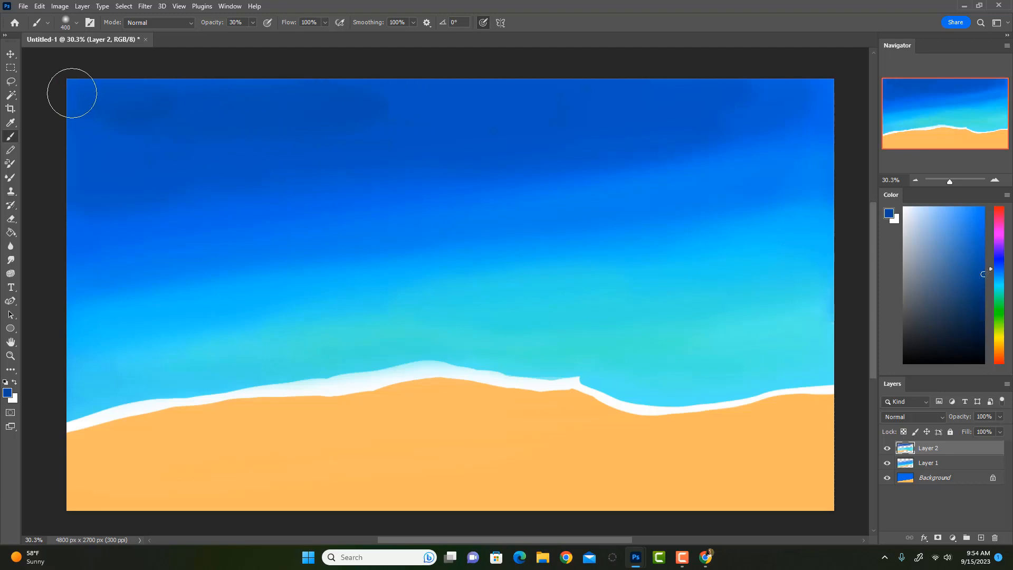
Deepen the upper-left sea with more dark blue, using a soft brush of 500 px and then 400 px
key(bracketright)
key(bracketright)
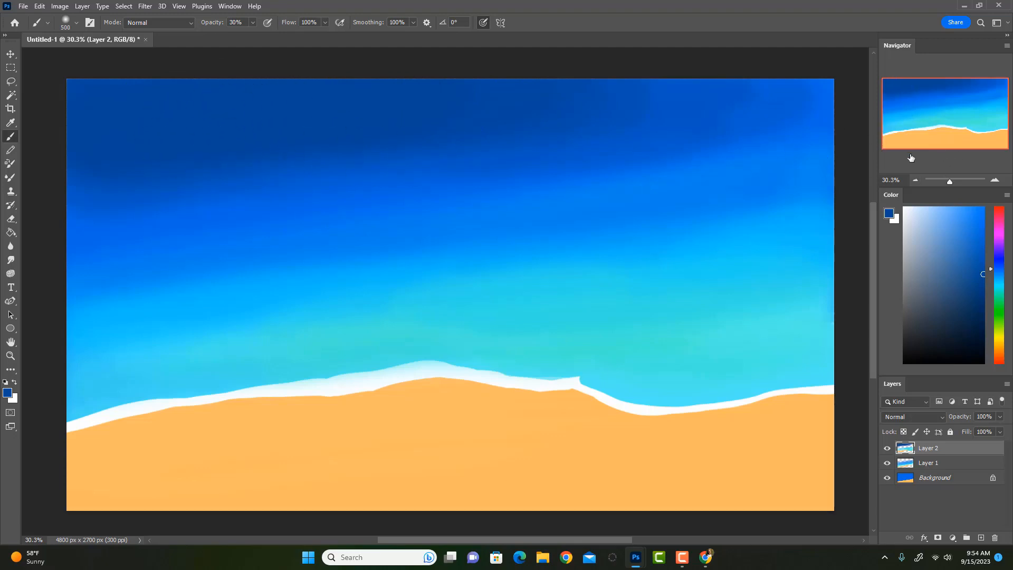
key(bracketleft)
mouse_move(85, 180)
mouse_down()
mouse_move(179, 159)
mouse_move(145, 179)
mouse_move(328, 136)
mouse_move(217, 173)
mouse_move(76, 187)
mouse_move(458, 131)
mouse_move(254, 166)
mouse_move(508, 83)
mouse_move(458, 104)
mouse_move(397, 100)
mouse_move(495, 82)
mouse_move(528, 95)
mouse_move(496, 96)
mouse_move(505, 88)
mouse_move(345, 136)
mouse_move(425, 128)
mouse_move(255, 173)
mouse_move(116, 203)
mouse_move(69, 201)
mouse_move(129, 173)
mouse_move(179, 176)
mouse_move(460, 106)
mouse_move(468, 116)
mouse_move(388, 123)
mouse_move(444, 114)
mouse_move(495, 143)
mouse_move(478, 148)
mouse_move(464, 83)
mouse_move(262, 124)
mouse_move(303, 132)
mouse_up()
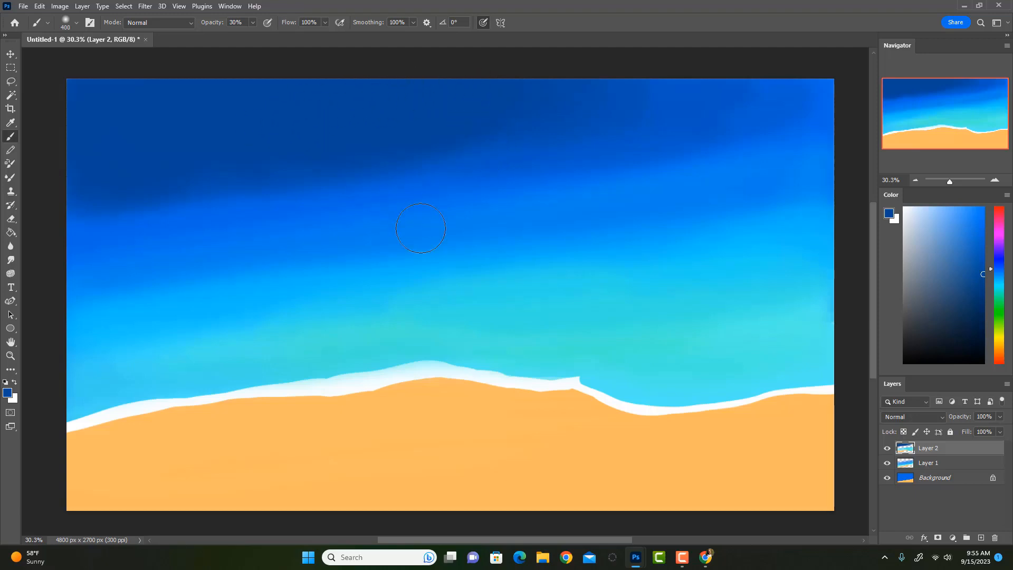
Sample the sea blues and darken the upper-left sea with deeper navy using a soft 400 px brush at 30% opacity
alt+click(401, 247)
mouse_move(553, 133)
mouse_down()
mouse_move(499, 181)
mouse_move(546, 130)
mouse_move(406, 166)
mouse_move(60, 219)
mouse_move(150, 255)
mouse_up()
key(ctrl+z)
alt+click(466, 117)
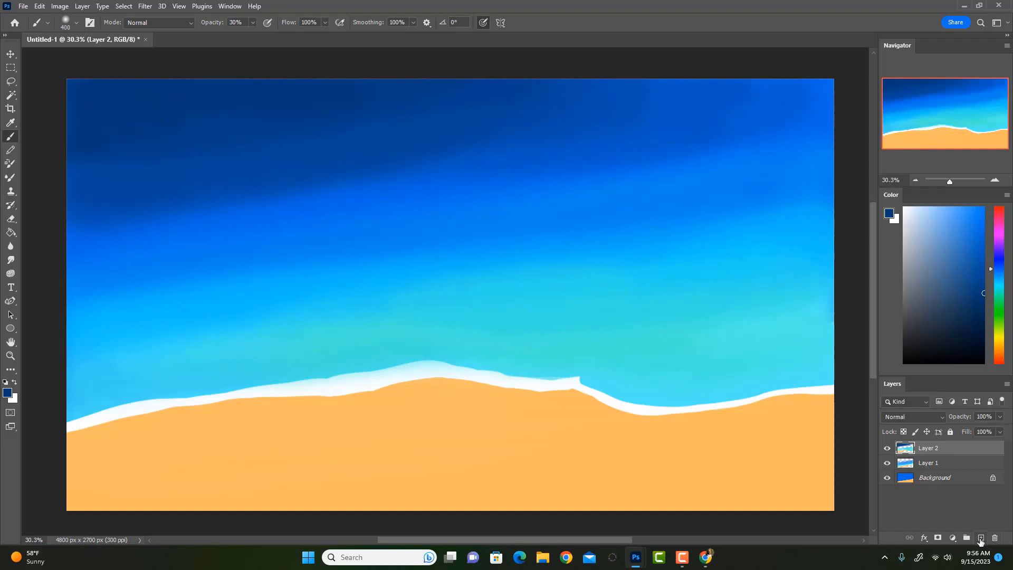
Add a new layer, sample and lighten the sand orange, and paint it across the lower sand with a soft 400 px brush at 30% opacity
click(979, 538)
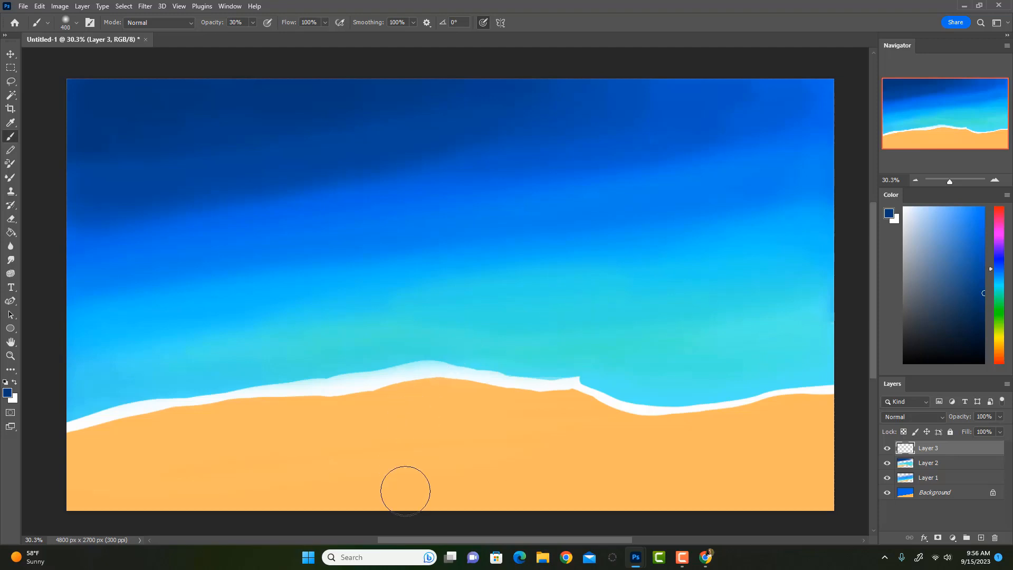
key(i)
click(468, 447)
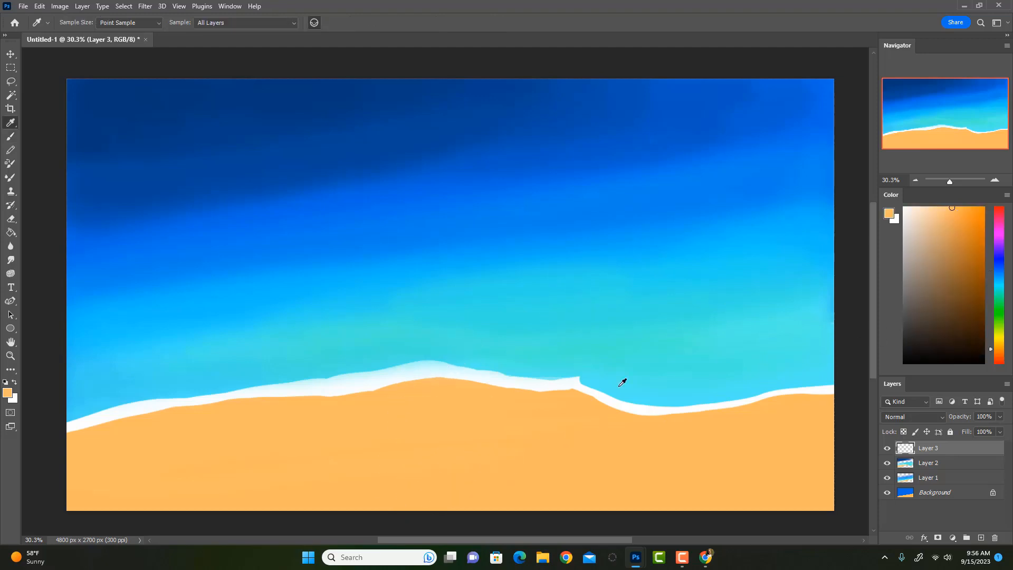
click(477, 442)
key(b)
drag(474, 472, 524, 469)
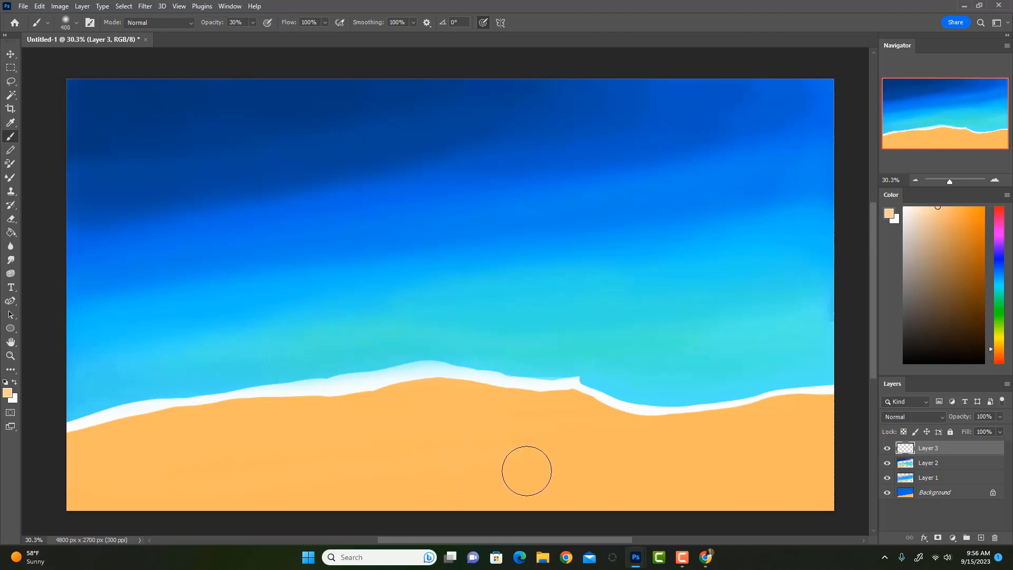
mouse_move(422, 491)
mouse_down()
mouse_move(323, 489)
mouse_move(456, 470)
mouse_move(332, 478)
mouse_move(413, 466)
mouse_move(568, 484)
mouse_move(414, 476)
mouse_move(584, 479)
mouse_move(490, 494)
mouse_move(502, 521)
mouse_up()
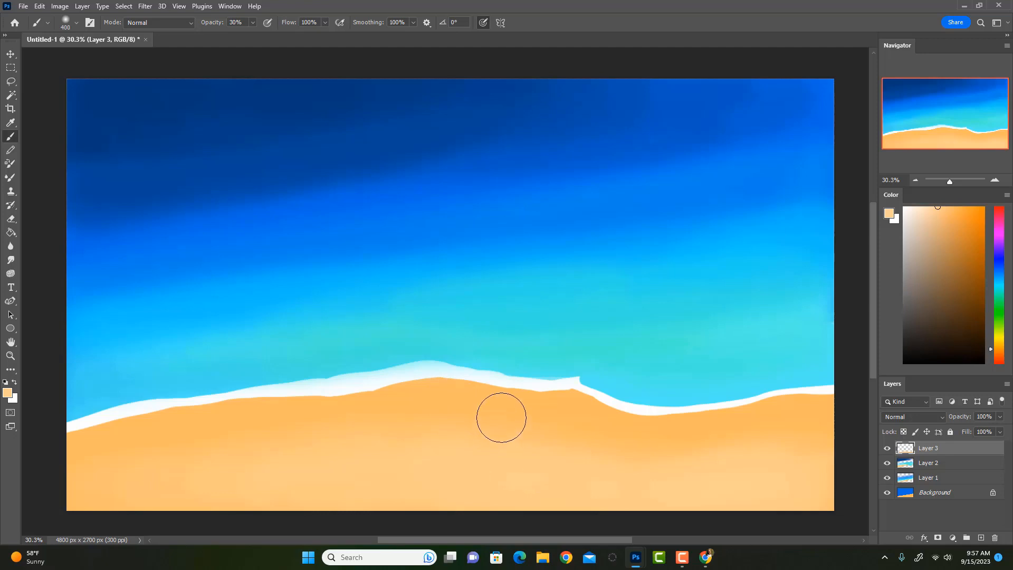
Try a greyish tan shadow stroke on the sand below the foam crest with a soft 175 px brush
key(i)
click(451, 393)
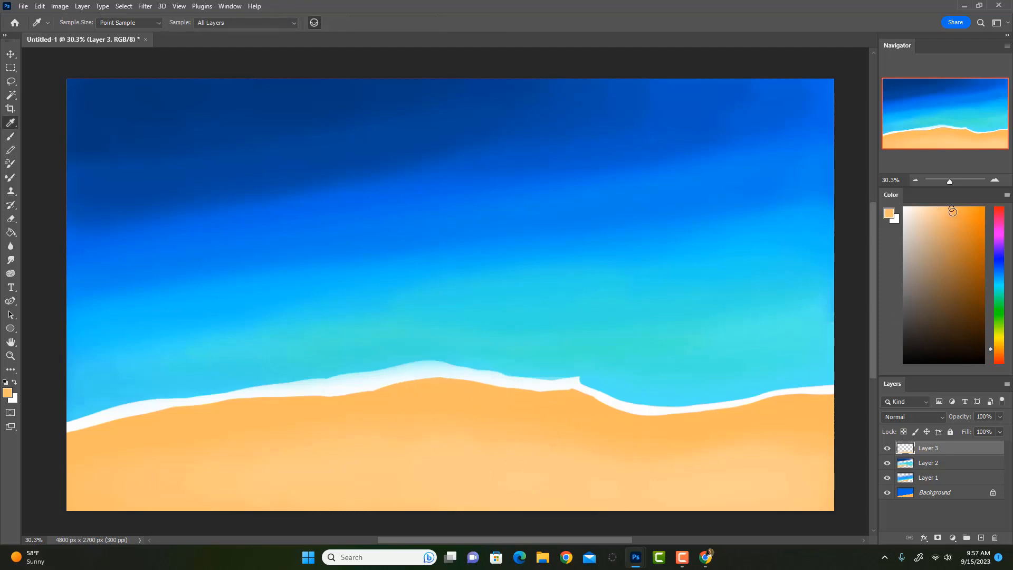
click(443, 392)
key(b)
mouse_move(447, 400)
mouse_down()
mouse_move(363, 407)
mouse_move(319, 439)
mouse_move(322, 456)
mouse_move(423, 393)
mouse_move(351, 414)
mouse_up()
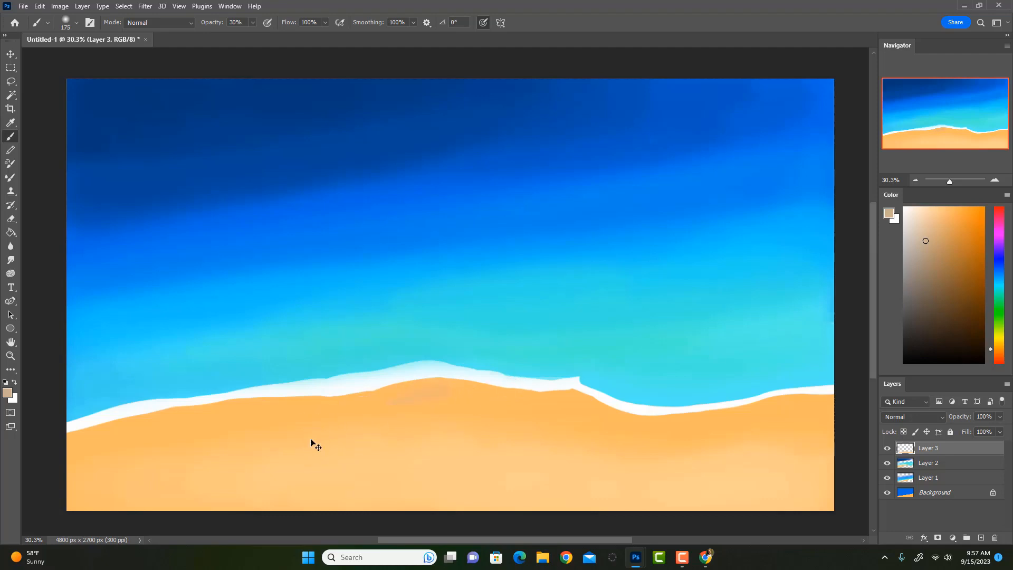
key(ctrl+z)
Choose a muted blue-grey and paint a small shadow patch on the sand below the foam crest with a soft 125 px brush
click(933, 222)
click(1001, 275)
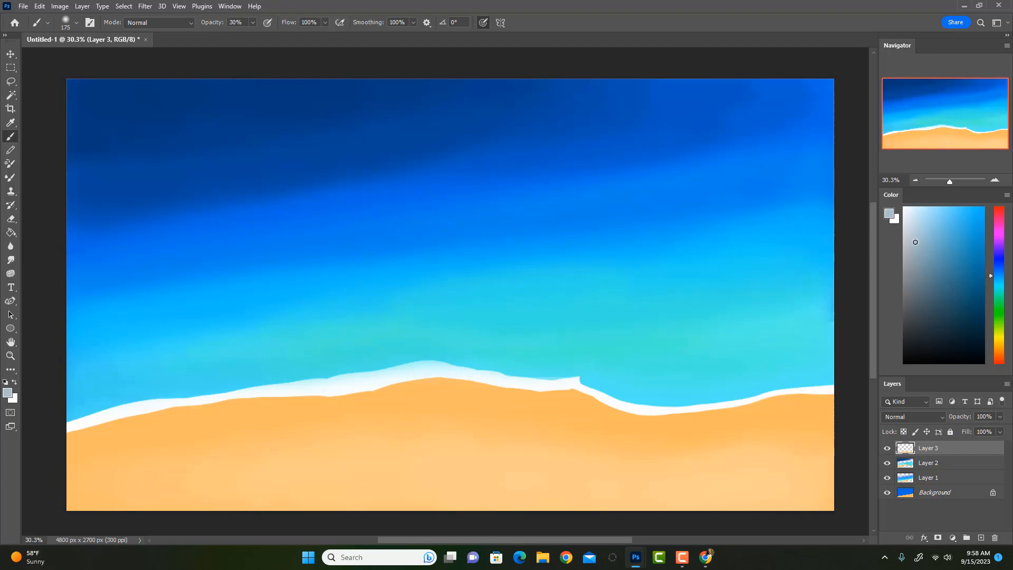
key(bracketleft)
key(bracketleft)
drag(416, 394, 436, 393)
drag(916, 241, 928, 273)
drag(429, 389, 390, 396)
Sample the patch's tan and extend the shadow under the foam to the left canvas edge and the foam's break, finishing at 100% opacity
key(i)
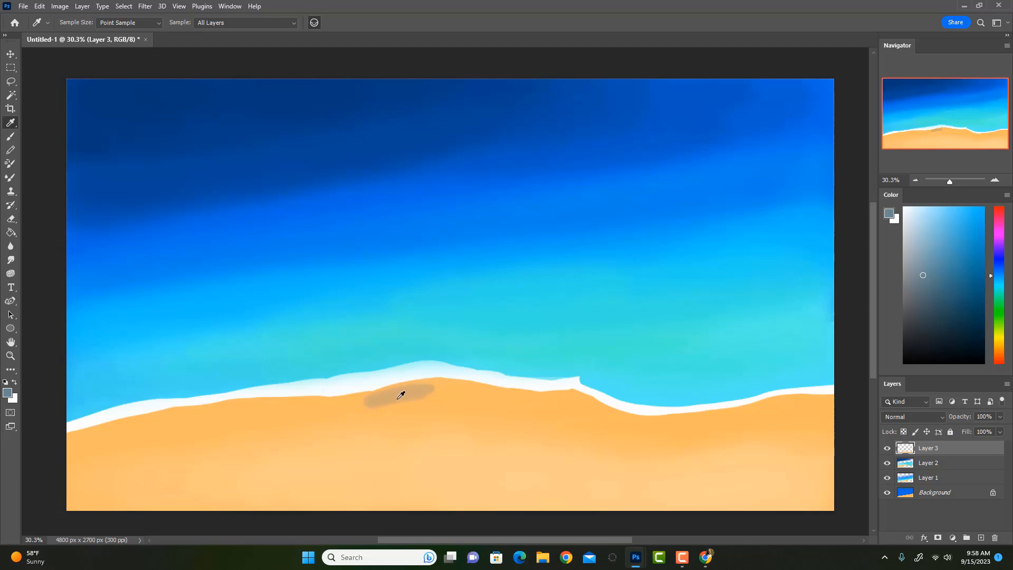
click(415, 390)
key(b)
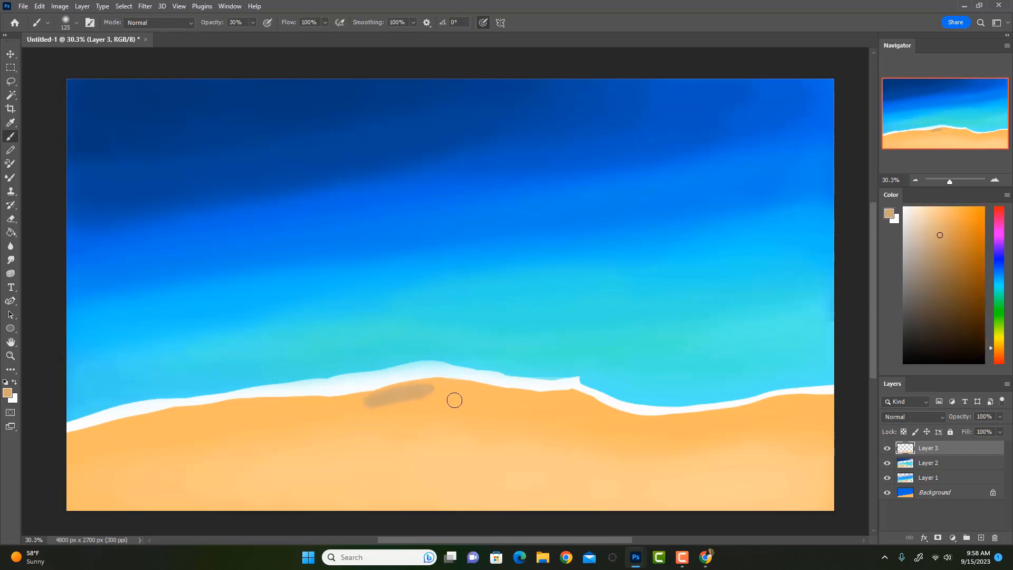
mouse_move(472, 398)
mouse_down()
mouse_move(373, 397)
mouse_move(428, 393)
mouse_move(290, 412)
mouse_move(469, 385)
mouse_move(328, 406)
mouse_up()
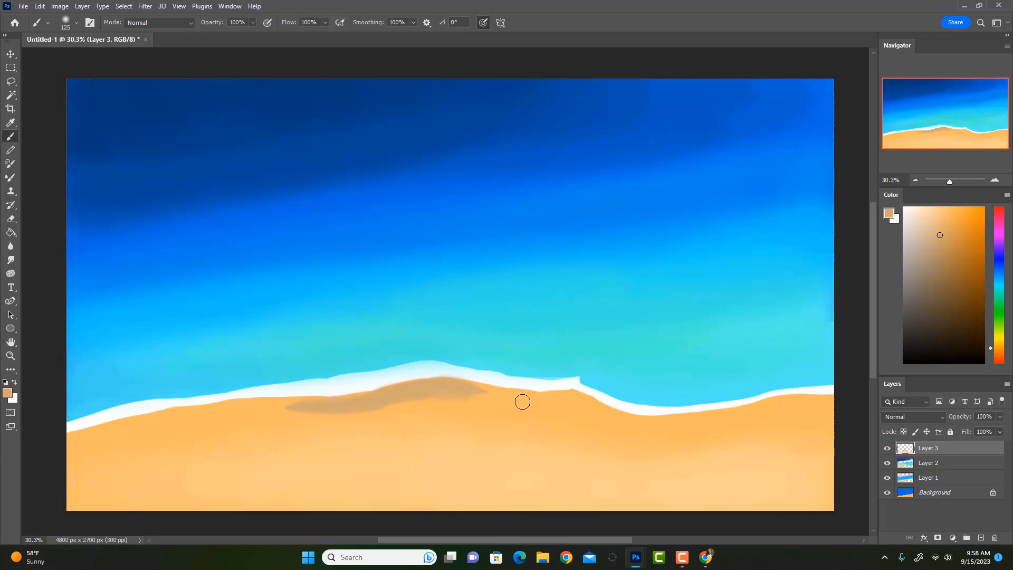
key(bracketright)
mouse_move(443, 388)
mouse_down()
mouse_move(265, 404)
mouse_move(307, 410)
mouse_move(354, 404)
mouse_move(269, 400)
mouse_move(165, 413)
mouse_up()
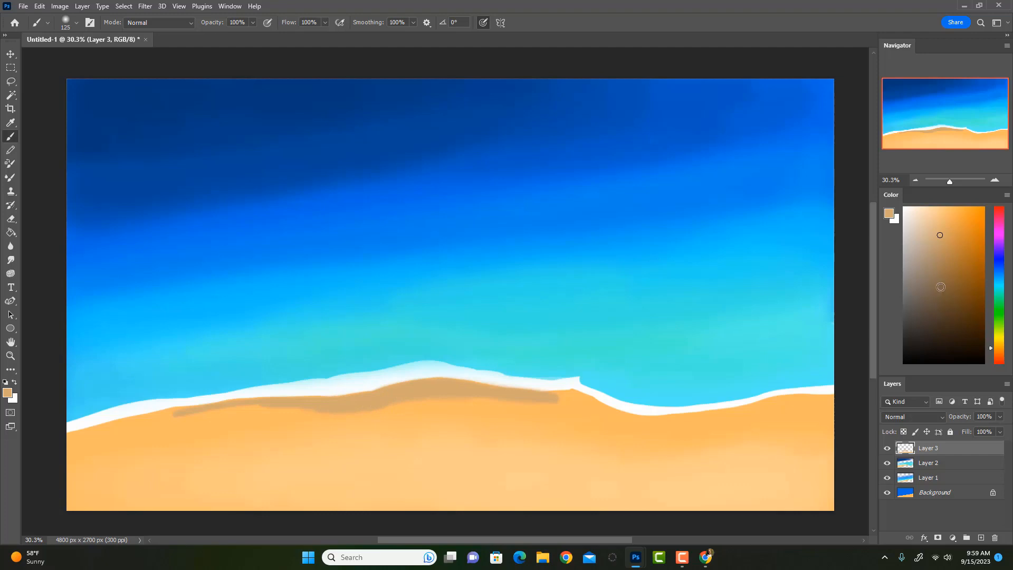
mouse_move(519, 386)
mouse_down()
mouse_move(580, 395)
mouse_move(479, 393)
mouse_up()
drag(265, 403, 69, 438)
Continue the tan shadow as a thin line under the right-hand foam to the canvas edge with a soft brush of about 100 px
key(bracketleft)
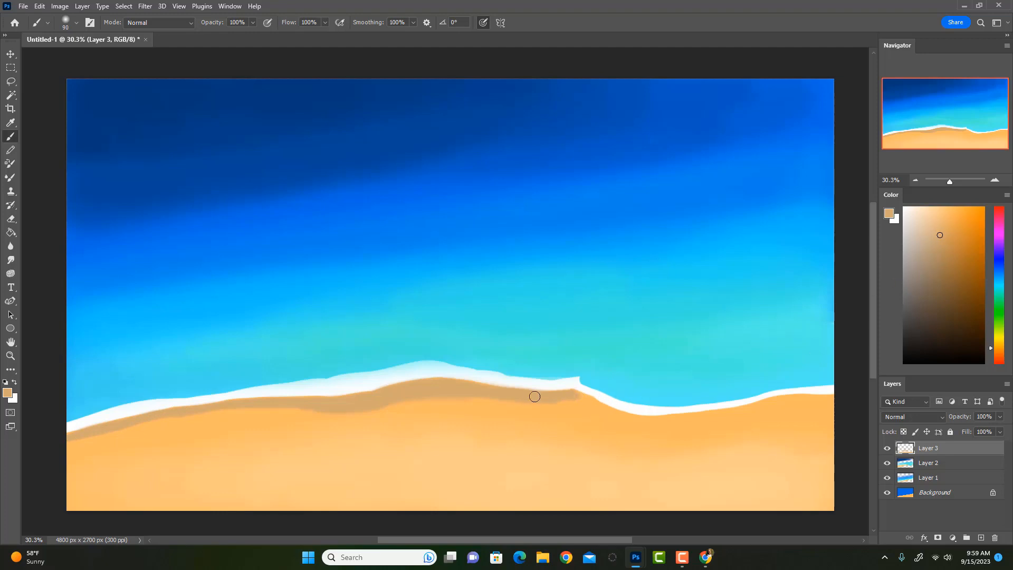
drag(587, 395, 619, 412)
key(3)
key(bracketright)
key(bracketright)
key(bracketright)
key(bracketright)
key(bracketright)
key(bracketright)
key(bracketright)
key(bracketleft)
key(bracketleft)
key(bracketleft)
key(bracketleft)
key(bracketleft)
mouse_move(586, 399)
mouse_down()
mouse_move(614, 426)
mouse_move(633, 419)
mouse_move(604, 407)
mouse_move(671, 418)
mouse_move(832, 398)
mouse_up()
key(0)
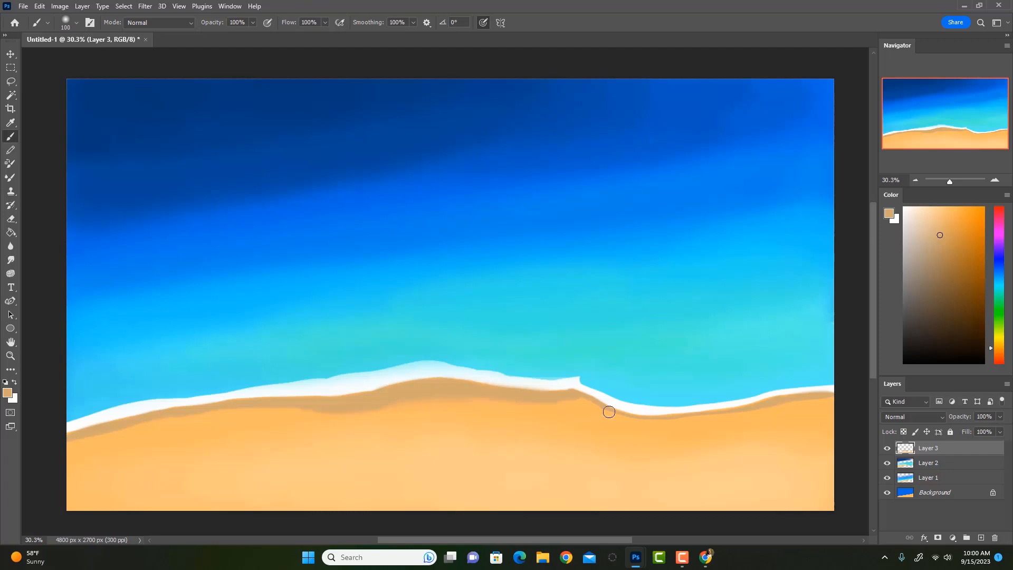
Widen the tan shadow into a broad wet-sand band along the whole shoreline with a larger soft brush at 30% opacity
key(3)
key(bracketright)
key(bracketright)
key(bracketright)
drag(462, 402, 467, 405)
key(bracketright)
mouse_move(366, 415)
mouse_down()
mouse_move(389, 412)
mouse_move(256, 428)
mouse_move(315, 417)
mouse_move(198, 420)
mouse_move(119, 438)
mouse_move(248, 414)
mouse_move(96, 449)
mouse_move(220, 416)
mouse_move(75, 460)
mouse_move(254, 416)
mouse_move(82, 453)
mouse_move(420, 409)
mouse_move(492, 414)
mouse_move(263, 446)
mouse_move(442, 410)
mouse_move(200, 434)
mouse_move(209, 423)
mouse_move(59, 447)
mouse_move(212, 417)
mouse_move(453, 408)
mouse_move(117, 442)
mouse_move(128, 433)
mouse_move(570, 406)
mouse_move(501, 403)
mouse_move(551, 402)
mouse_move(351, 443)
mouse_move(456, 466)
mouse_move(551, 416)
mouse_move(587, 427)
mouse_move(568, 418)
mouse_move(487, 428)
mouse_move(477, 413)
mouse_move(362, 438)
mouse_move(461, 416)
mouse_move(358, 427)
mouse_move(570, 407)
mouse_move(594, 419)
mouse_move(540, 425)
mouse_move(617, 420)
mouse_move(586, 409)
mouse_move(611, 419)
mouse_move(482, 418)
mouse_move(734, 420)
mouse_move(558, 420)
mouse_move(579, 432)
mouse_move(562, 421)
mouse_up()
key(bracketleft)
key(bracketright)
key(bracketleft)
key(bracketleft)
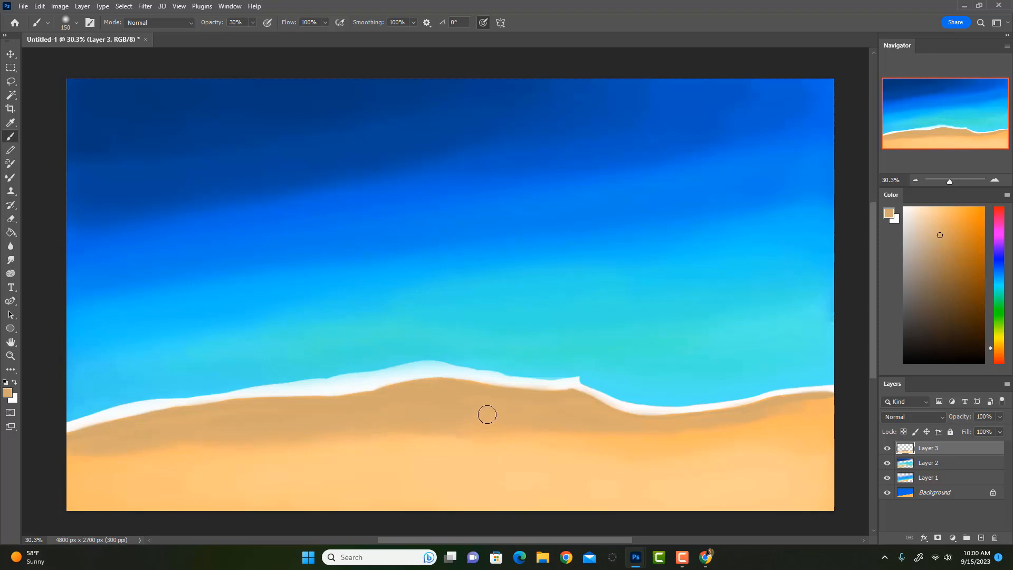
Sample the tan, darken it to brown, and paint a narrow shadow directly under the foam crest with a soft 70 px brush
key(i)
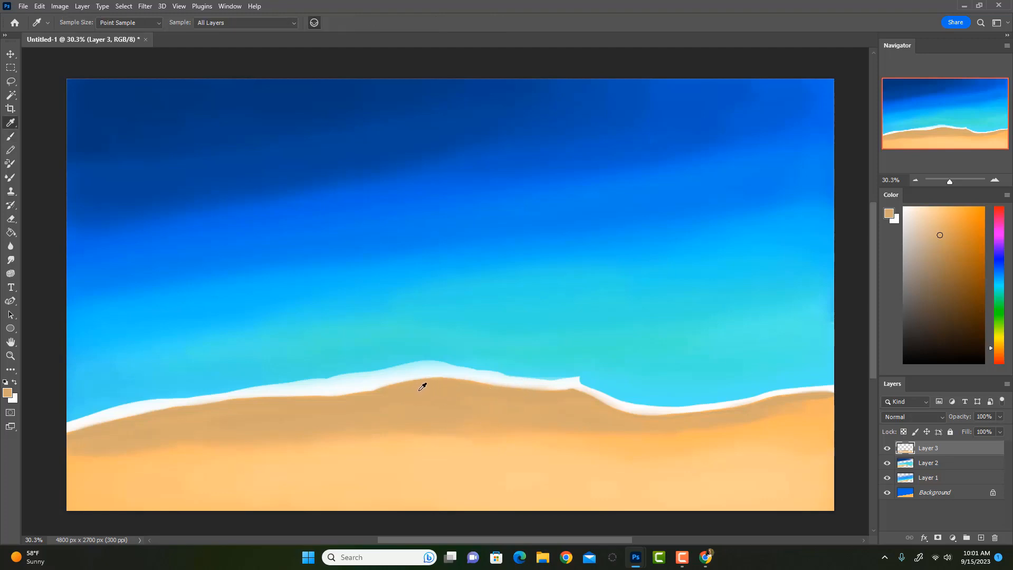
click(422, 386)
drag(942, 243, 943, 267)
key(b)
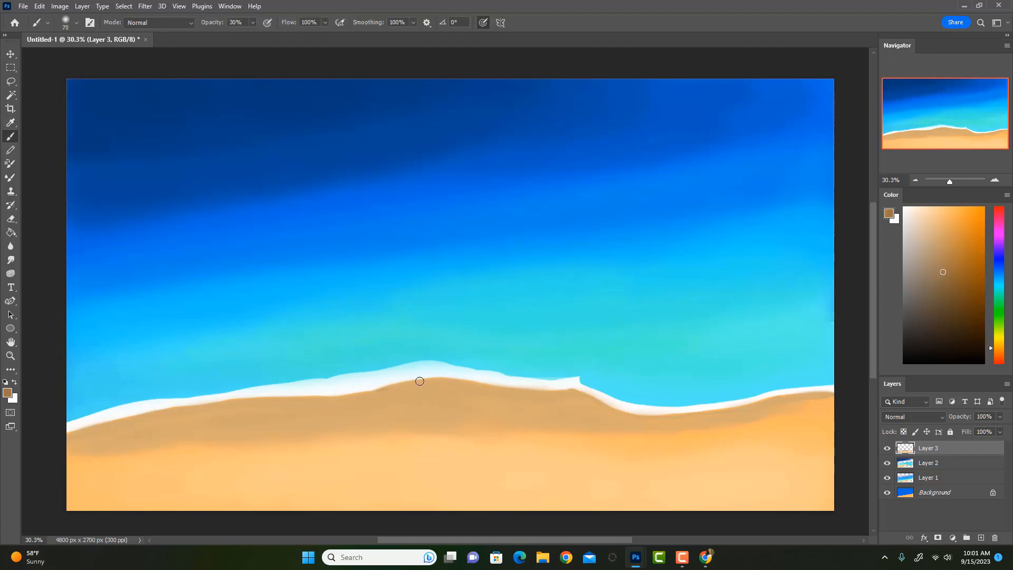
drag(377, 391, 454, 378)
drag(378, 391, 344, 393)
drag(443, 379, 450, 379)
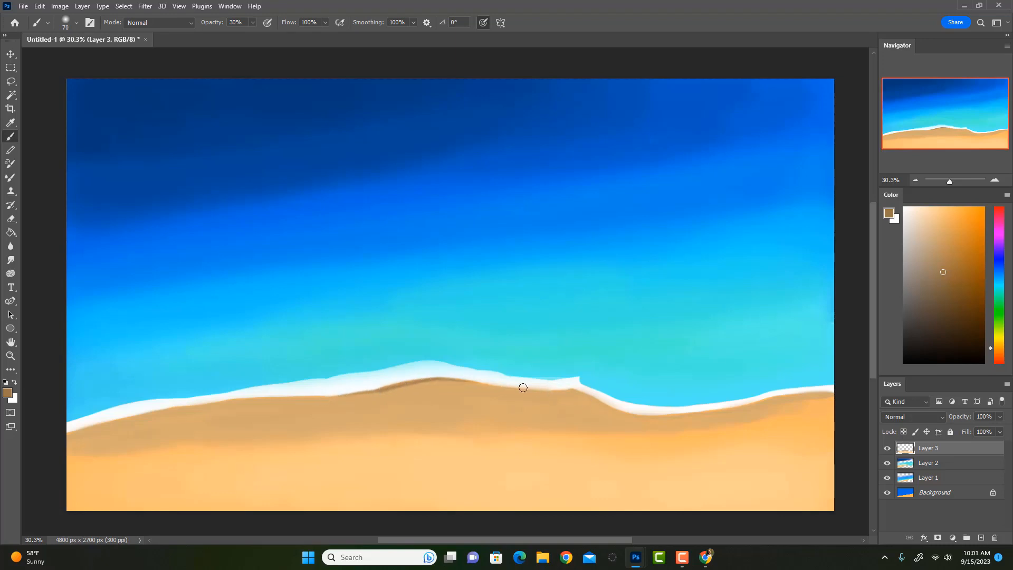
mouse_move(445, 381)
mouse_down()
mouse_move(391, 390)
mouse_move(420, 381)
mouse_up()
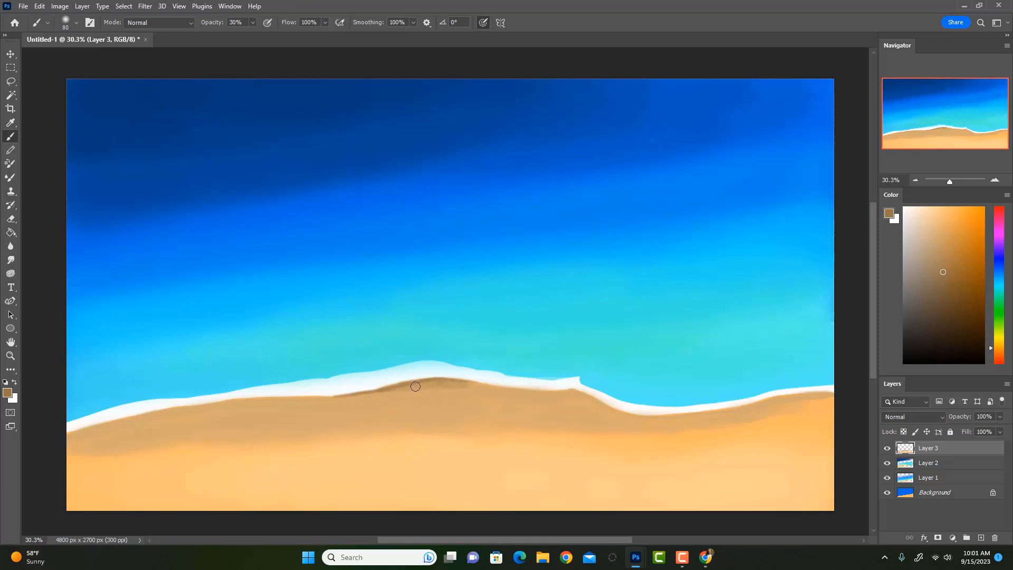
Extend the brown contact shadow under the foam along the right and left shoreline with a soft 60 px brush at 30% opacity
mouse_move(483, 384)
mouse_down()
mouse_move(575, 391)
mouse_move(565, 392)
mouse_up()
key(bracketleft)
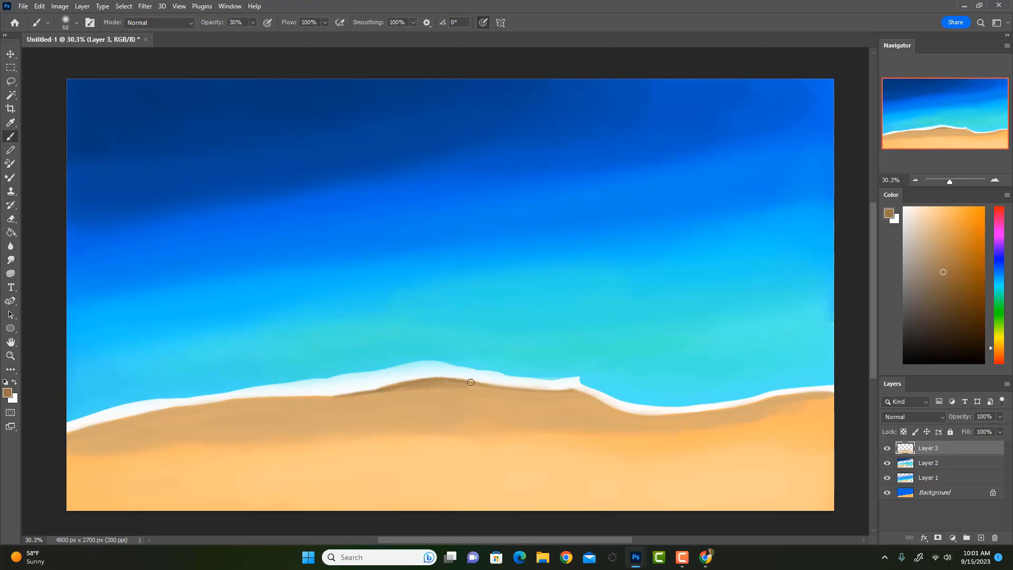
drag(528, 387, 553, 390)
drag(677, 414, 710, 410)
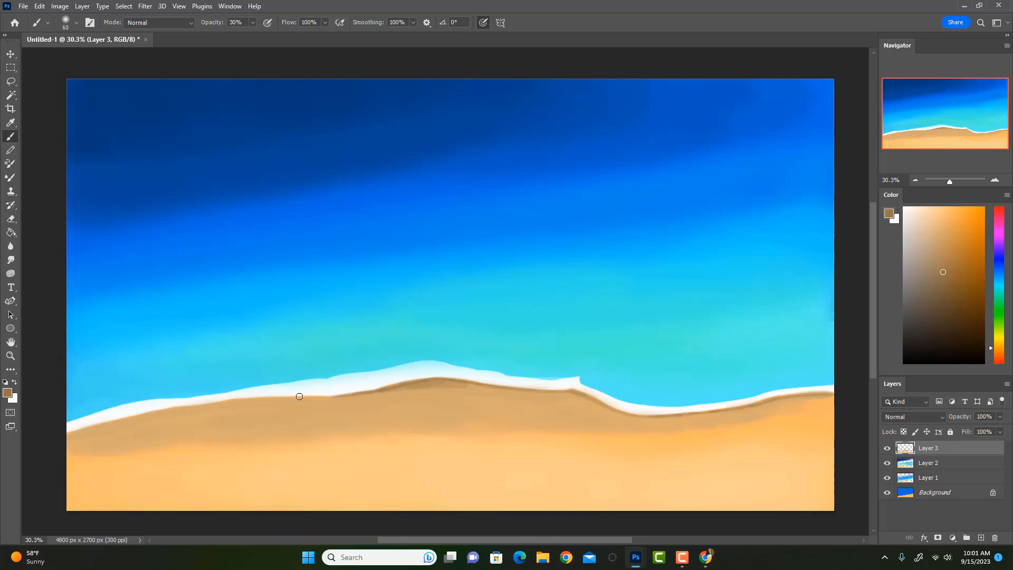
drag(117, 421, 330, 396)
alt+click(281, 425)
key(bracketright)
key(bracketright)
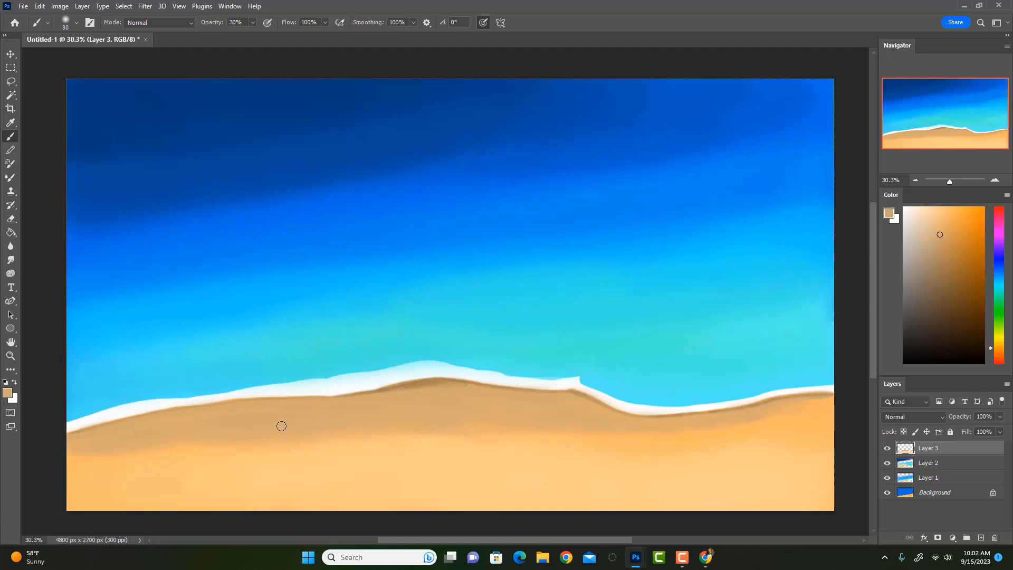
key(bracketleft)
Choose a muted blue and tint the shadow under the foam crest with a soft 100 px brush at 10% opacity
alt+click(421, 385)
click(1000, 275)
click(936, 249)
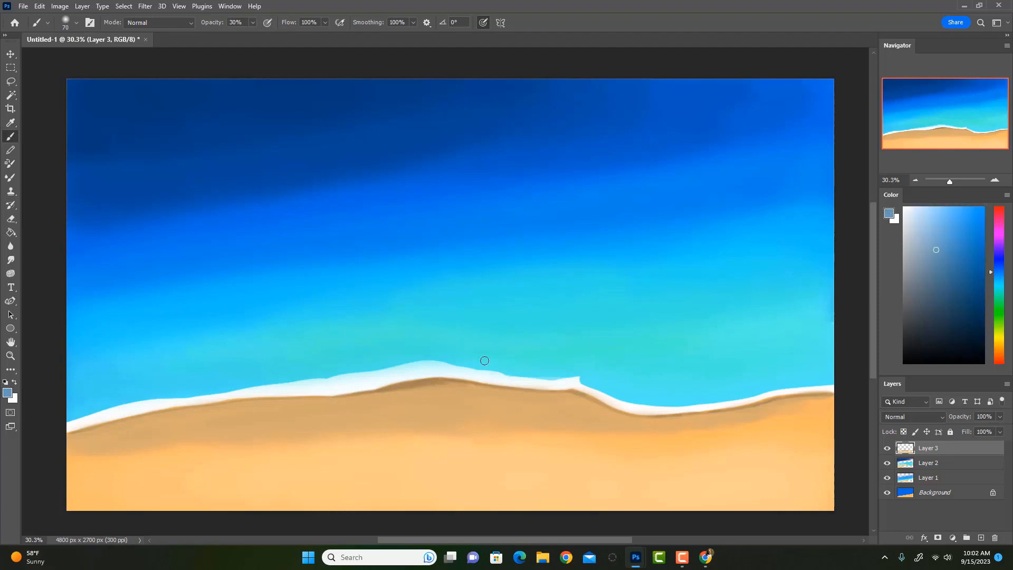
key(ctrl+z)
key(bracketright)
key(bracketright)
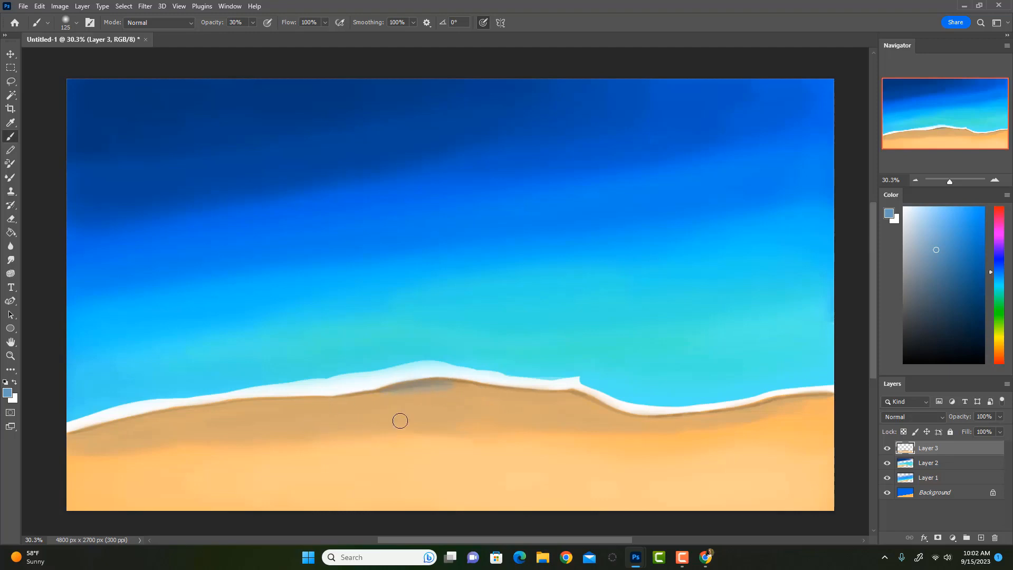
key(bracketleft)
key(1)
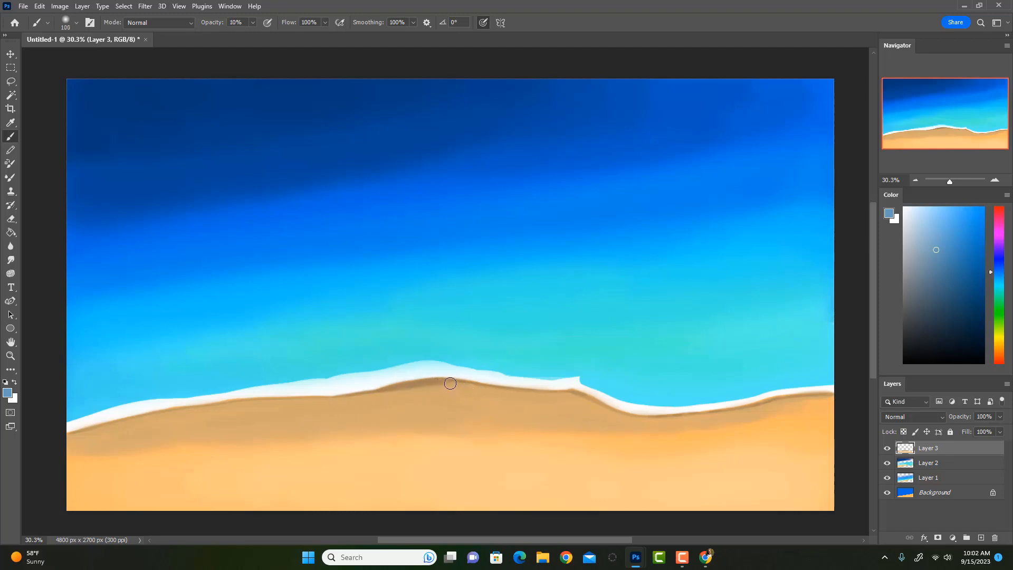
mouse_move(450, 383)
mouse_down()
mouse_move(349, 400)
mouse_move(453, 385)
mouse_move(354, 401)
mouse_up()
mouse_move(450, 382)
mouse_down()
mouse_move(335, 394)
mouse_move(421, 380)
mouse_move(357, 394)
mouse_up()
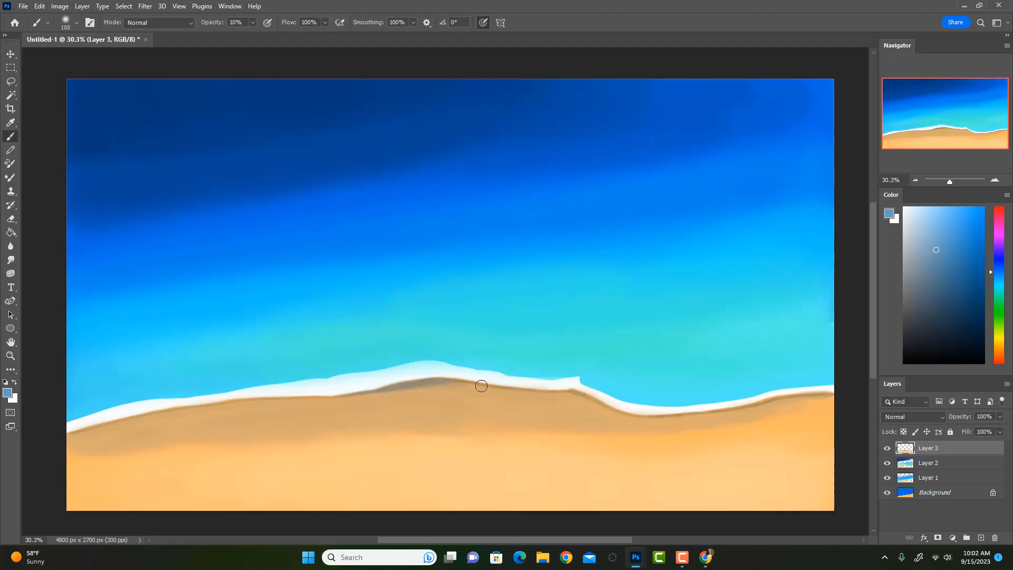
Sample tan and grey-brown tones around the foam crest and blend its shadow with a soft 90 px brush at 10% opacity
key(i)
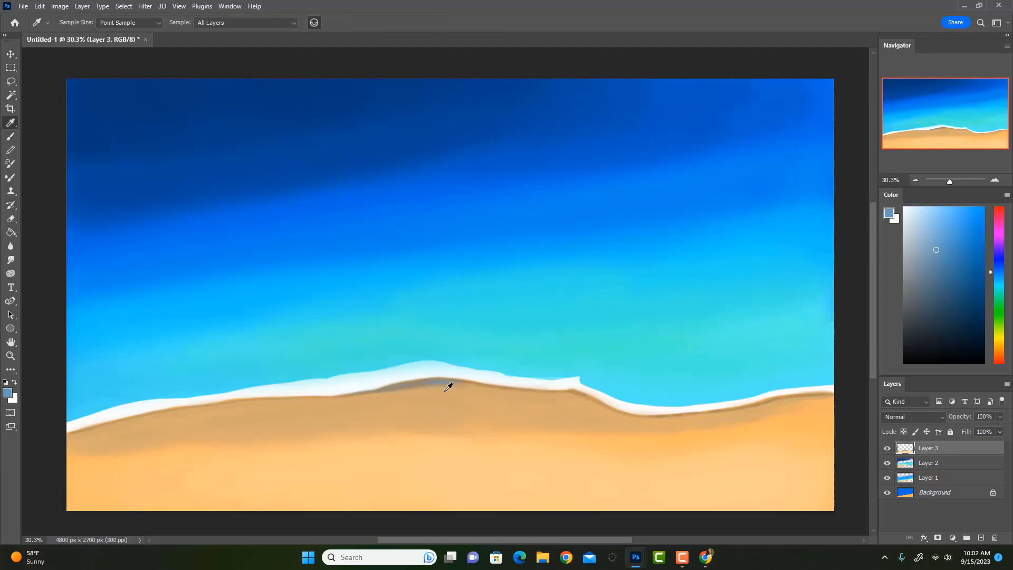
click(451, 389)
key(b)
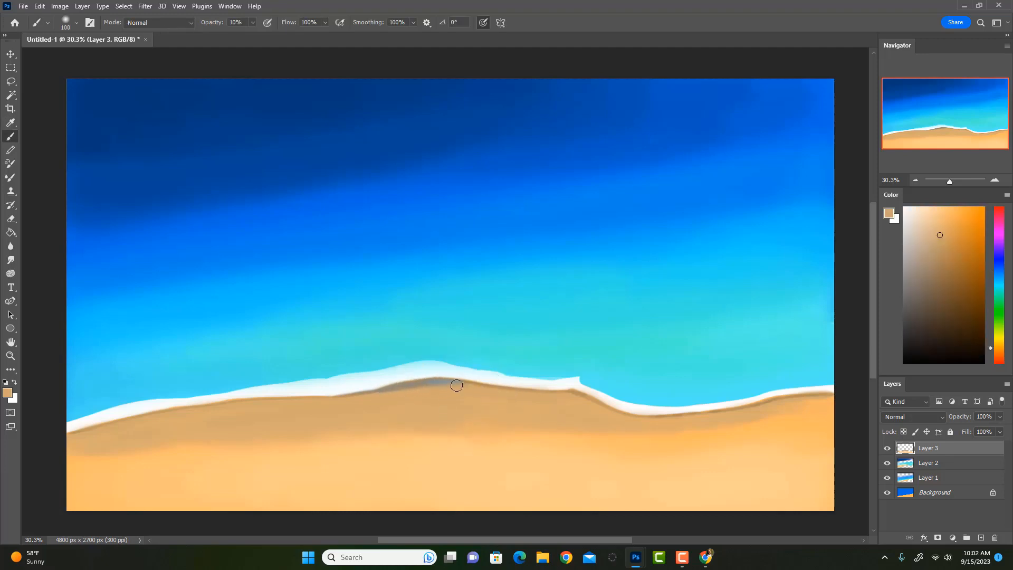
key(i)
click(404, 381)
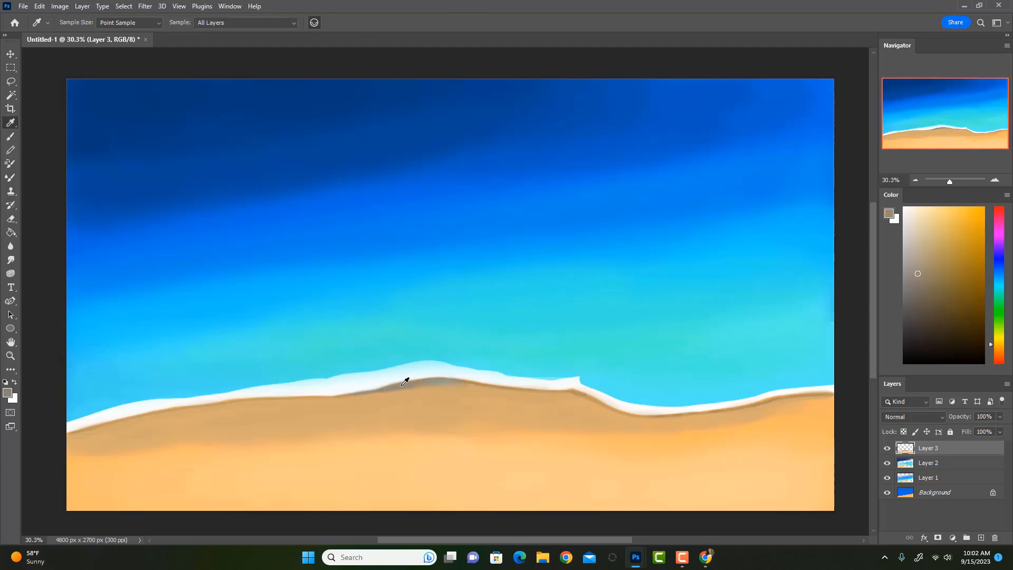
key(b)
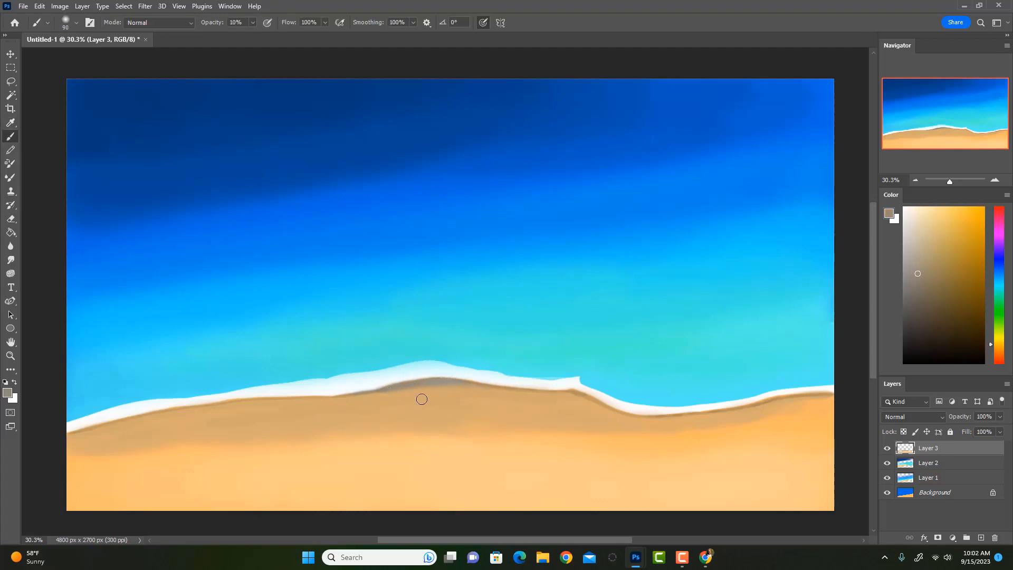
key(i)
click(445, 375)
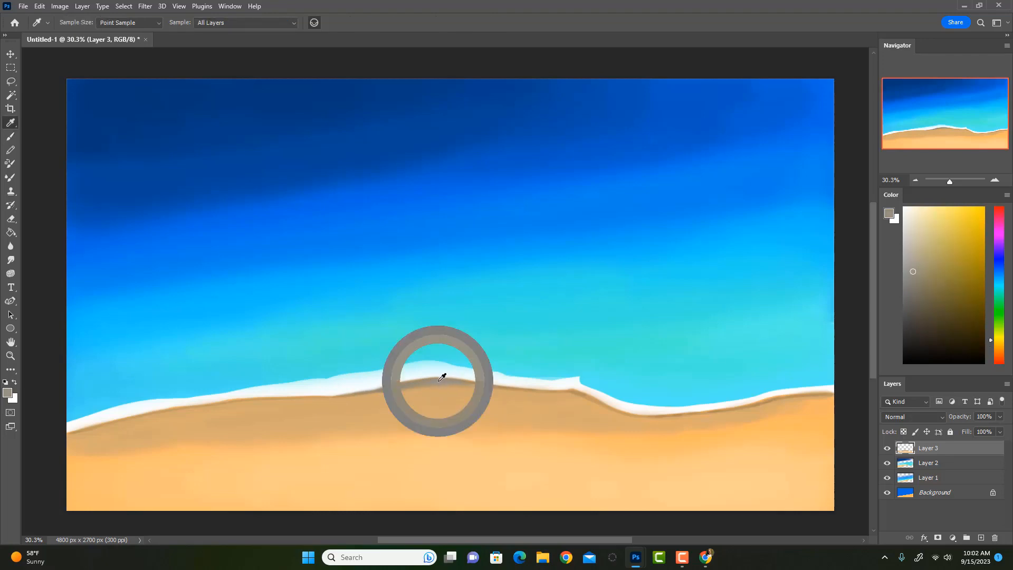
key(b)
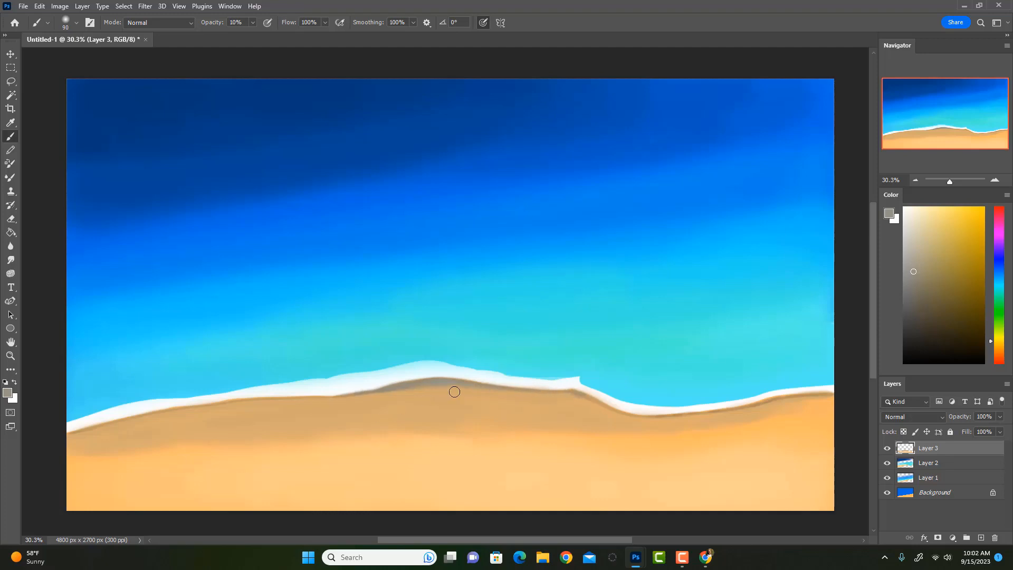
Spread the grey-brown shadow down and outward over the wet sand below the crest with a soft 125 px brush at 10% opacity
key(bracketright)
key(bracketright)
key(bracketright)
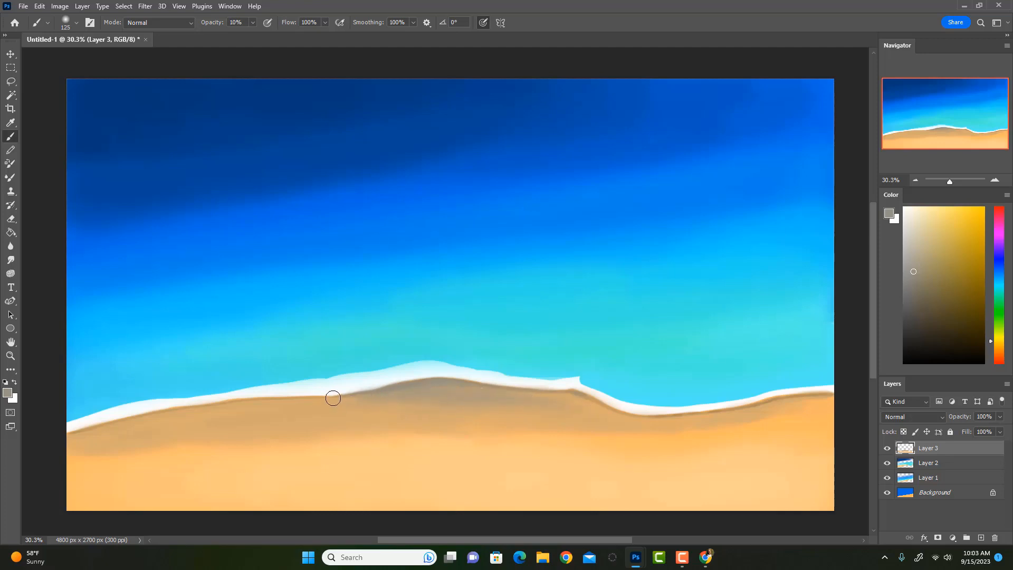
key(bracketright)
key(bracketright)
key(bracketleft)
key(bracketleft)
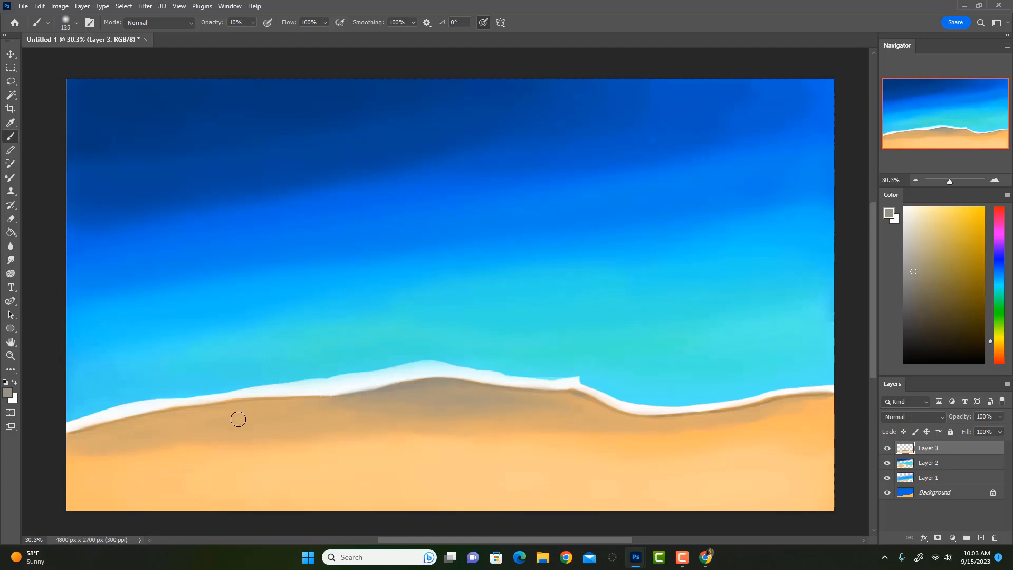
Sample tan and grey tones below the foam and blend the left wet-sand shadow with a soft 175 px brush at 10% opacity
key(bracketright)
key(bracketright)
alt+click(301, 414)
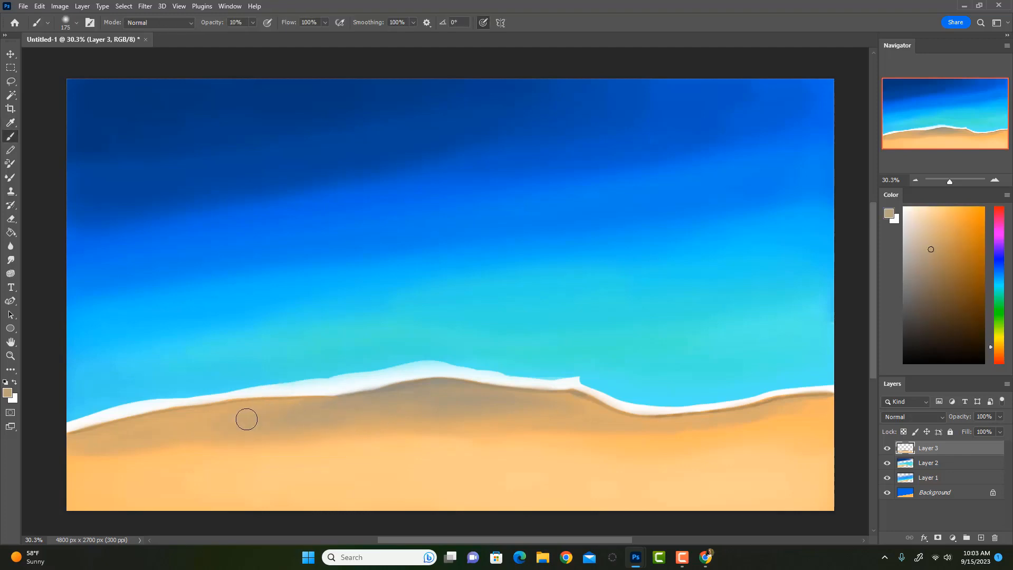
key(i)
click(409, 385)
key(b)
key(bracketright)
key(bracketright)
key(bracketright)
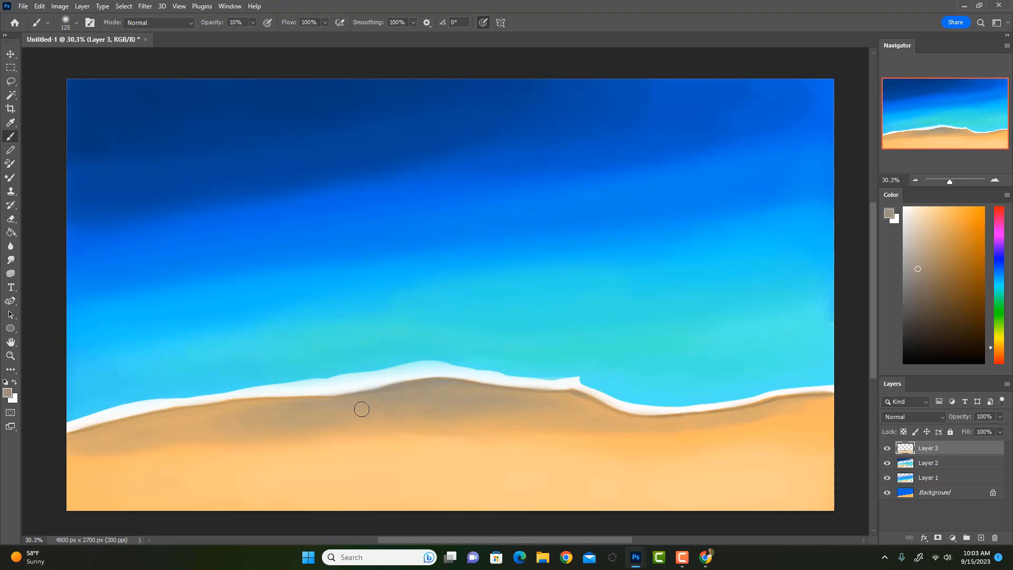
Sample grey-brown tones from the crest shadow and deepen the wet-sand band with a soft 125 px brush at 10% opacity
alt+click(385, 391)
key(i)
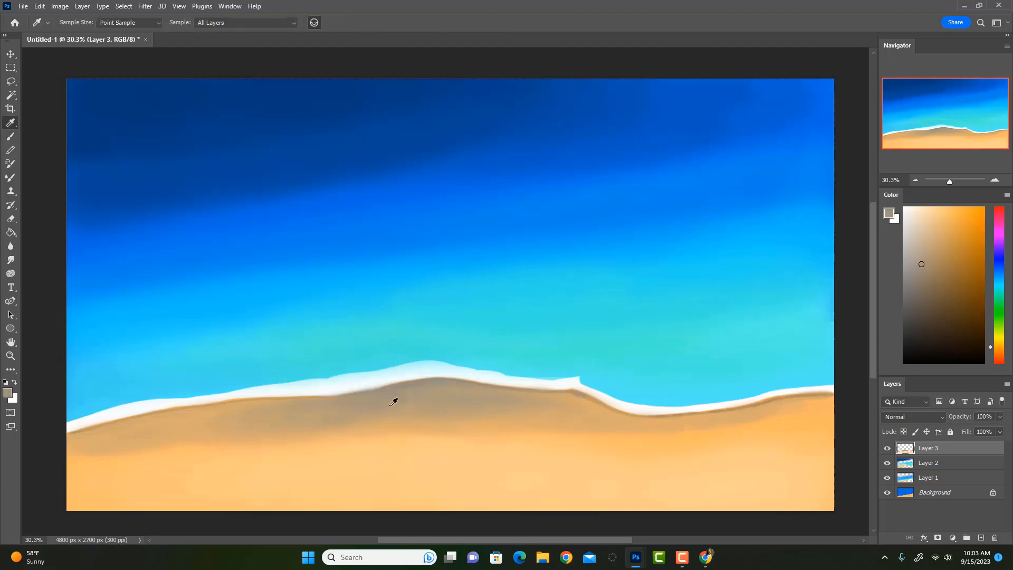
click(393, 402)
key(b)
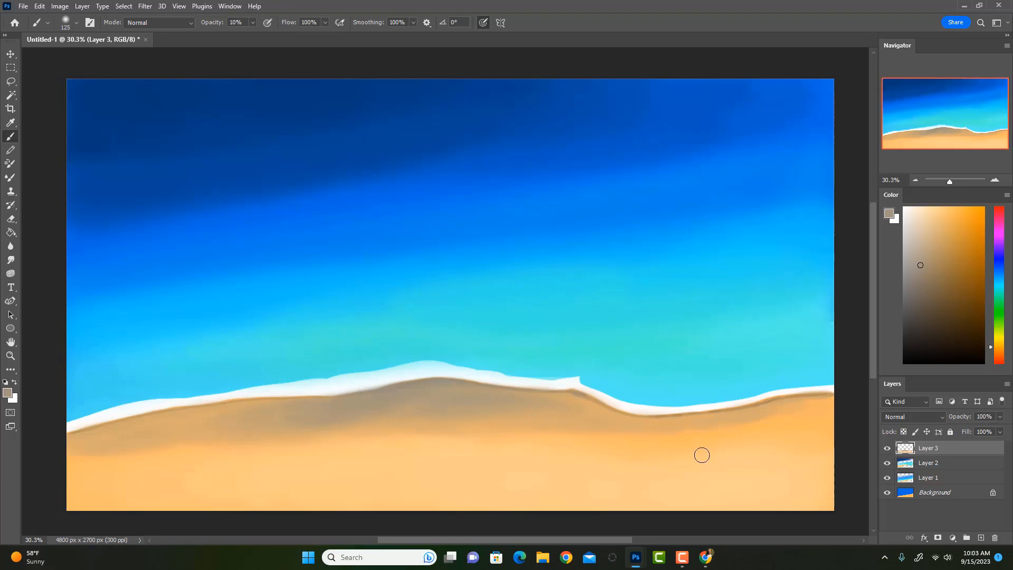
alt+click(383, 396)
alt+click(350, 408)
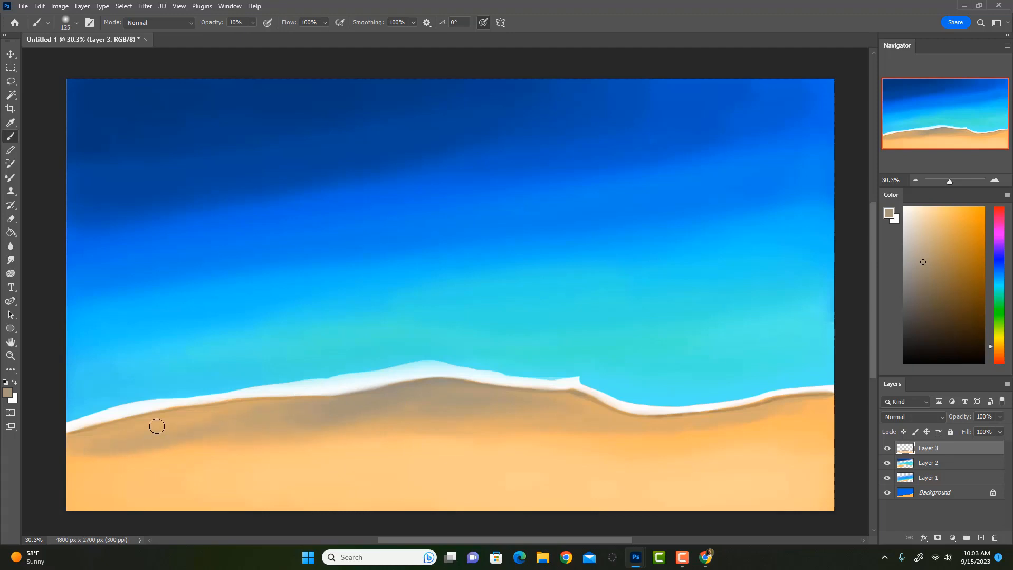
Paint a grey-brown contact shadow under the foam along the left shoreline with a soft 70 px brush at 100% opacity
key(bracketleft)
key(bracketleft)
key(bracketleft)
key(0)
key(bracketleft)
drag(242, 404, 183, 411)
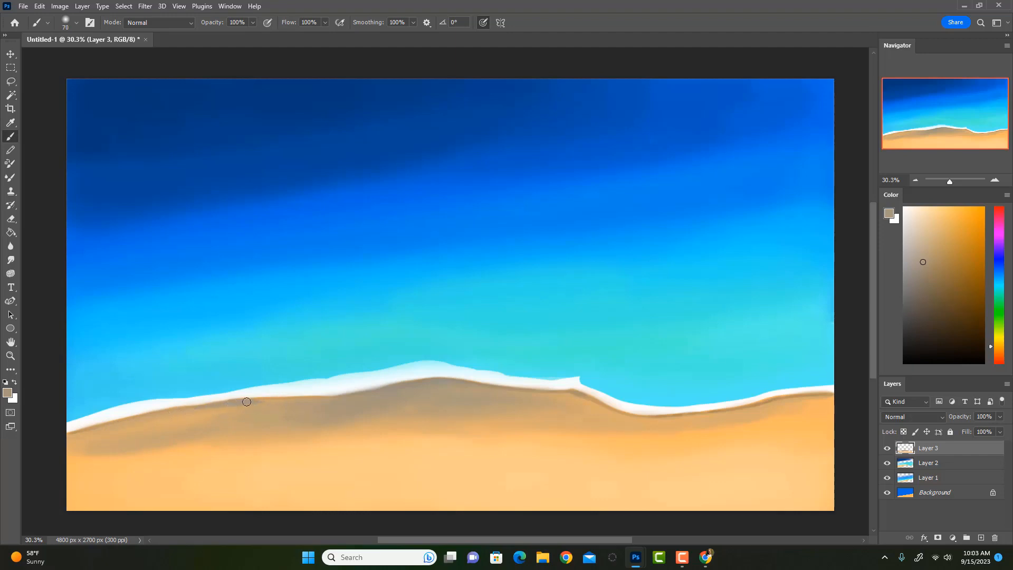
key(3)
key(0)
drag(206, 404, 68, 434)
key(bracketright)
key(bracketright)
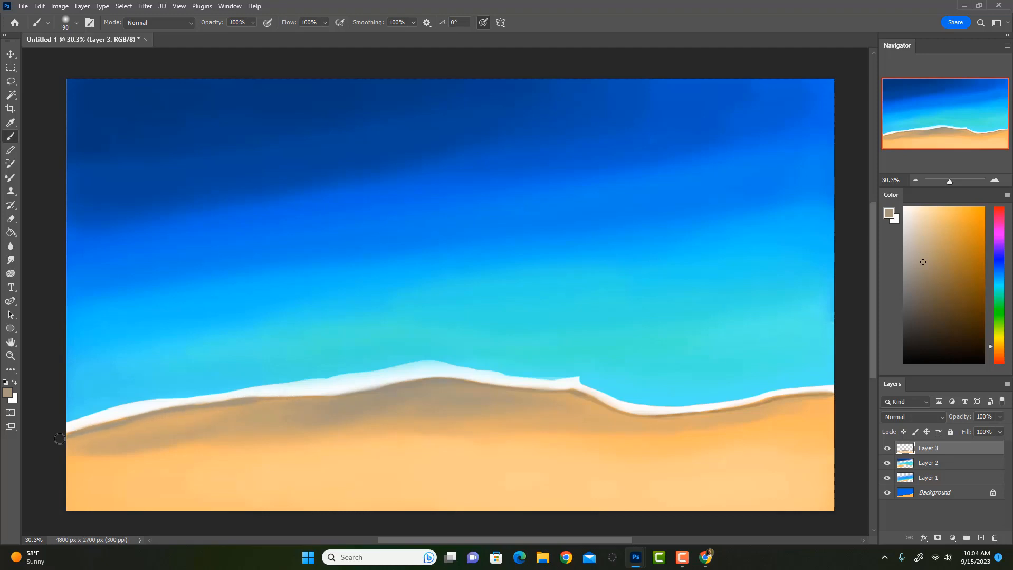
Sample shadow tones near the foam and darken its underside along the right shoreline with soft 60 to 80 px strokes at 30% opacity
key(bracketright)
key(3)
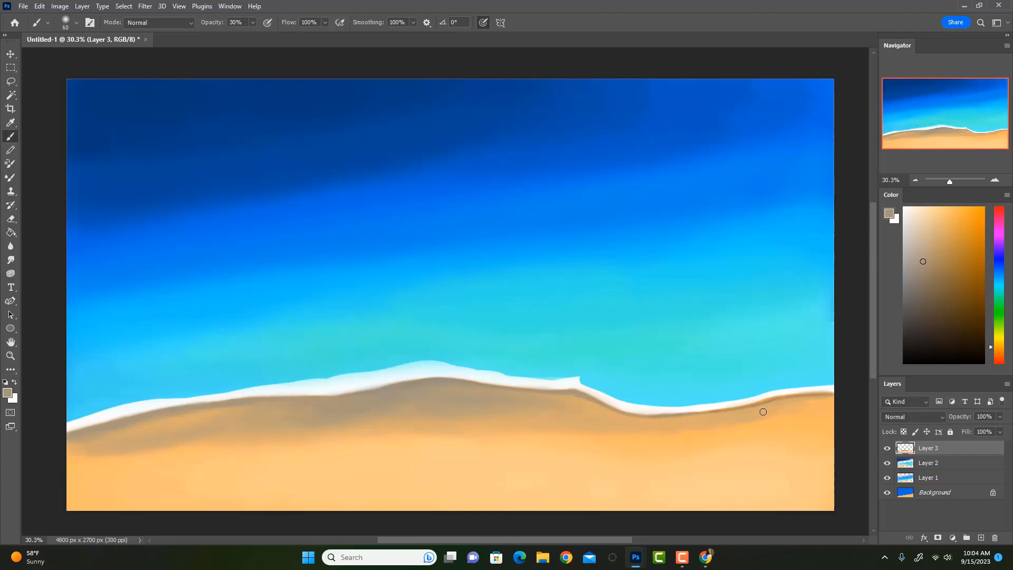
alt+click(689, 410)
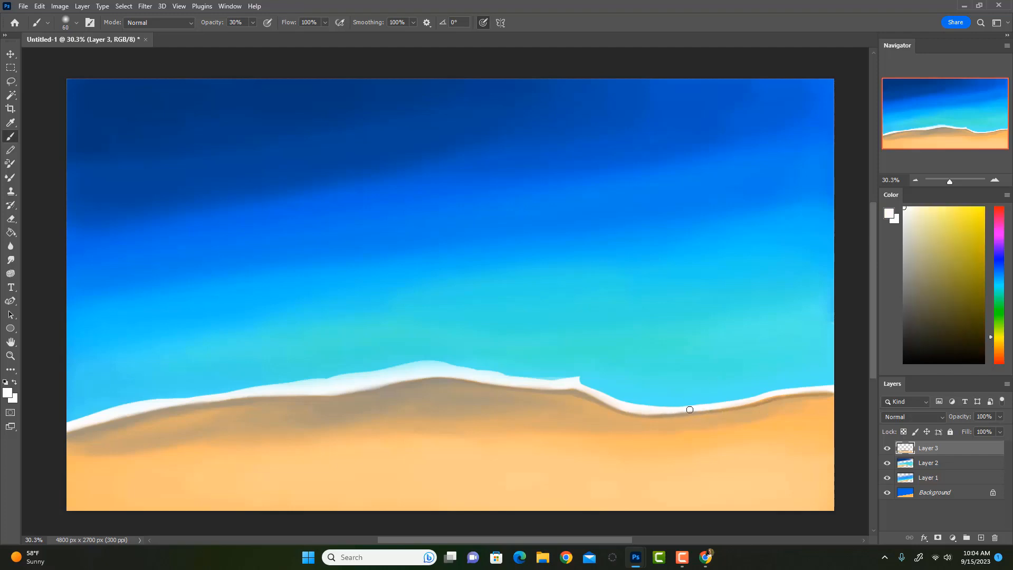
alt+click(532, 394)
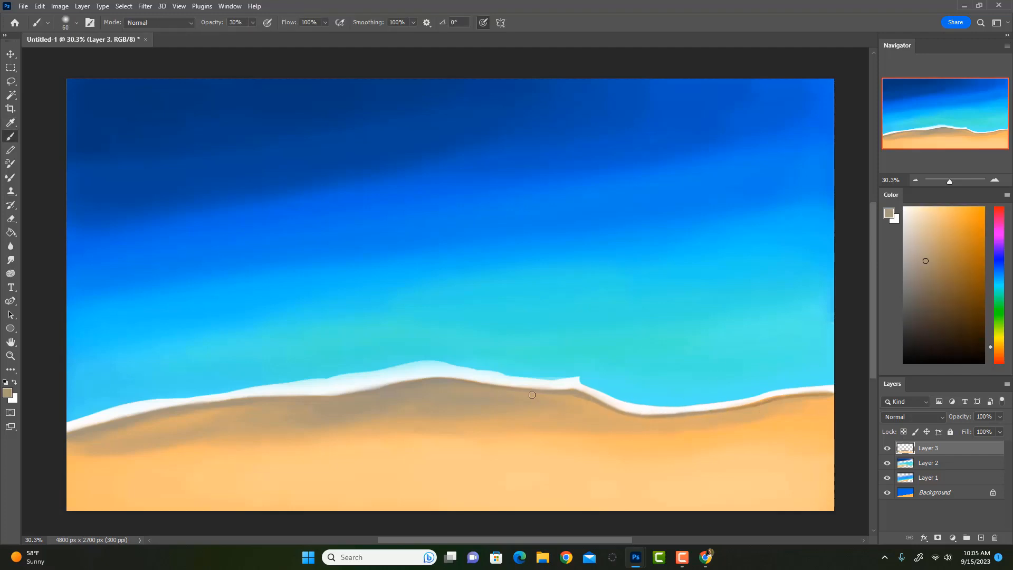
alt+click(574, 389)
key(bracketright)
key(bracketright)
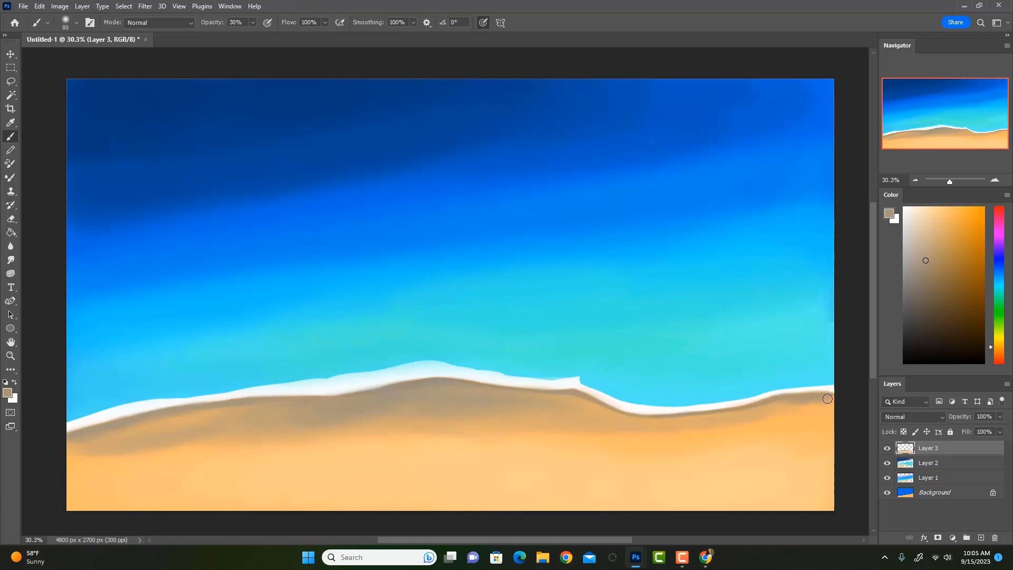
alt+click(767, 397)
drag(753, 402, 838, 388)
key(ctrl+z)
Sample white from the foam and clean up the lower foam edge with a soft 70 to 80 px brush at 30% opacity
alt+click(475, 373)
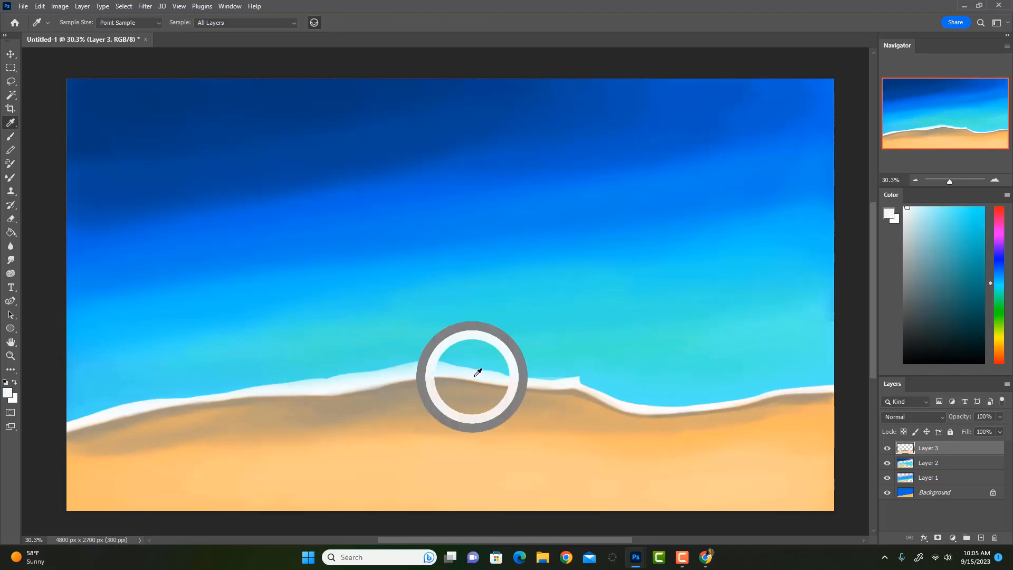
key(3)
key(bracketright)
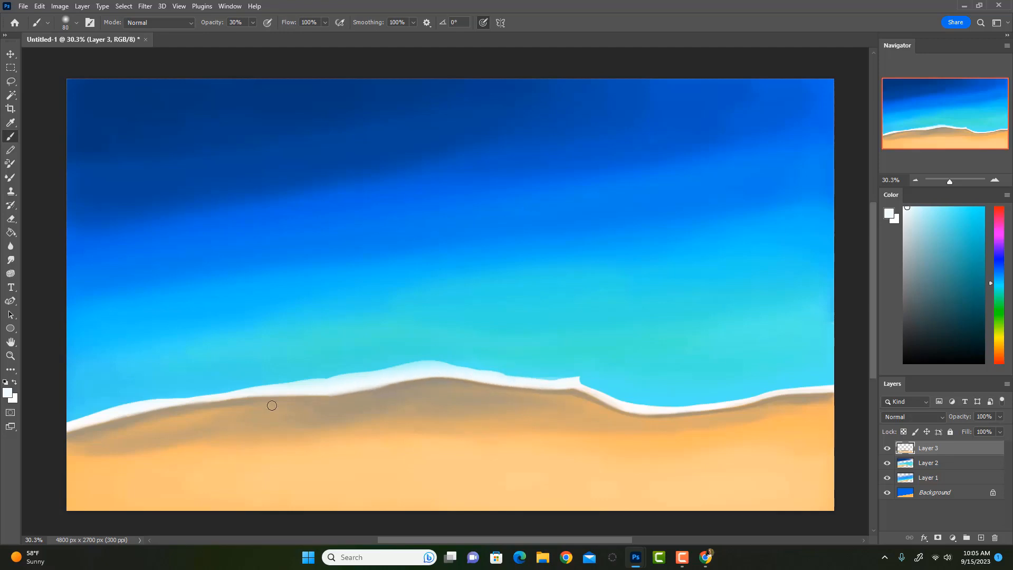
key(0)
alt+click(627, 405)
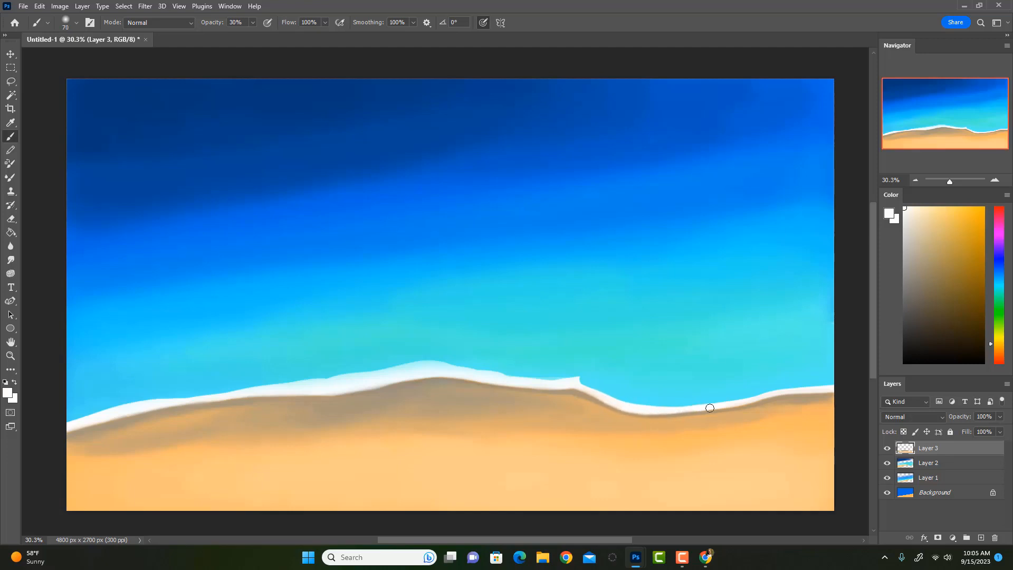
Sample pale whites left of the crest and brighten the left foam band with a soft 70 px brush at 30% opacity
alt+click(380, 382)
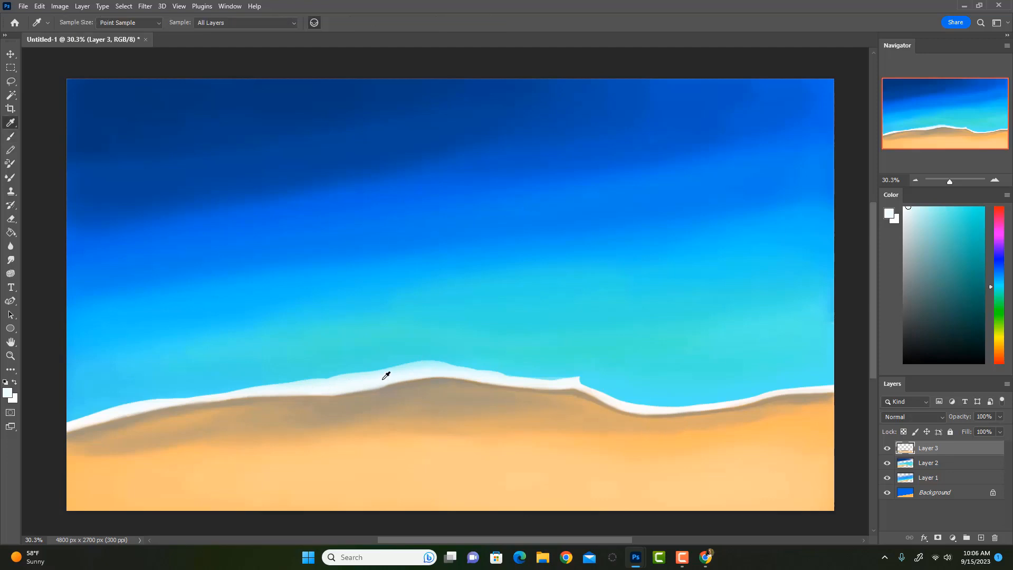
alt+click(380, 379)
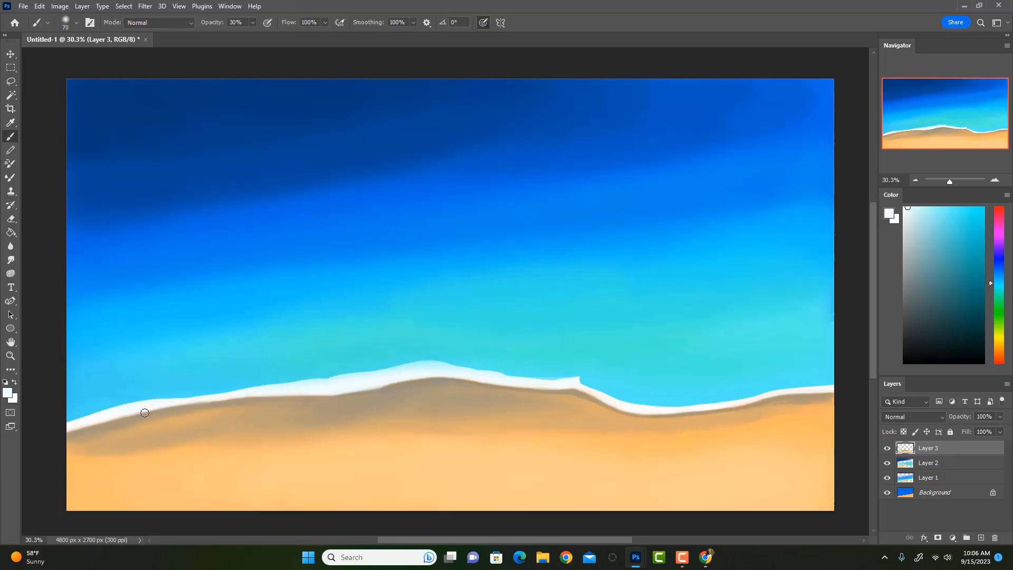
alt+click(368, 383)
drag(203, 402, 180, 404)
alt+click(228, 393)
key([)
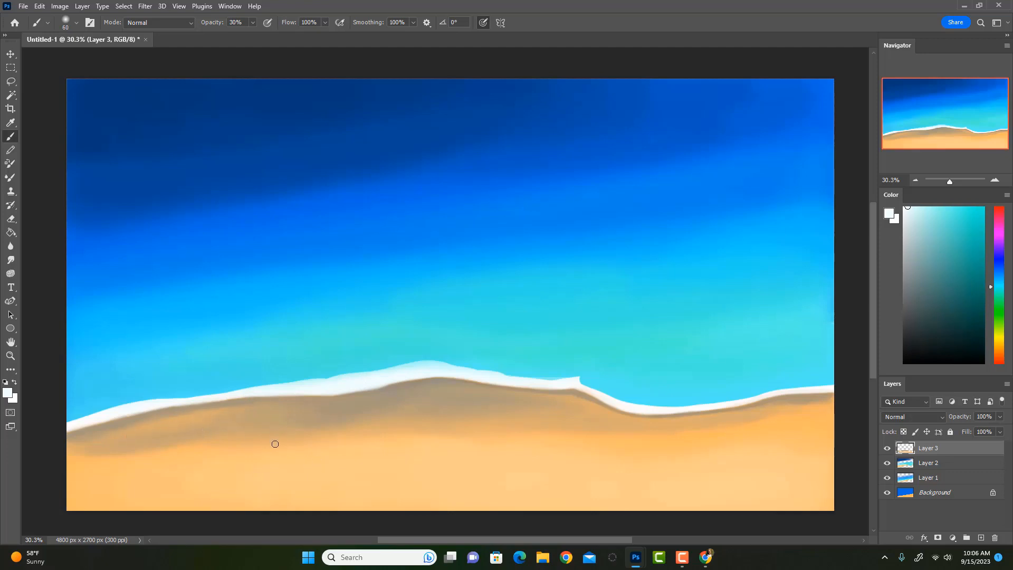
Sample tan and light orange sand and soften the wet sand's lower left edge with a soft 300 px brush at 30% opacity
key(i)
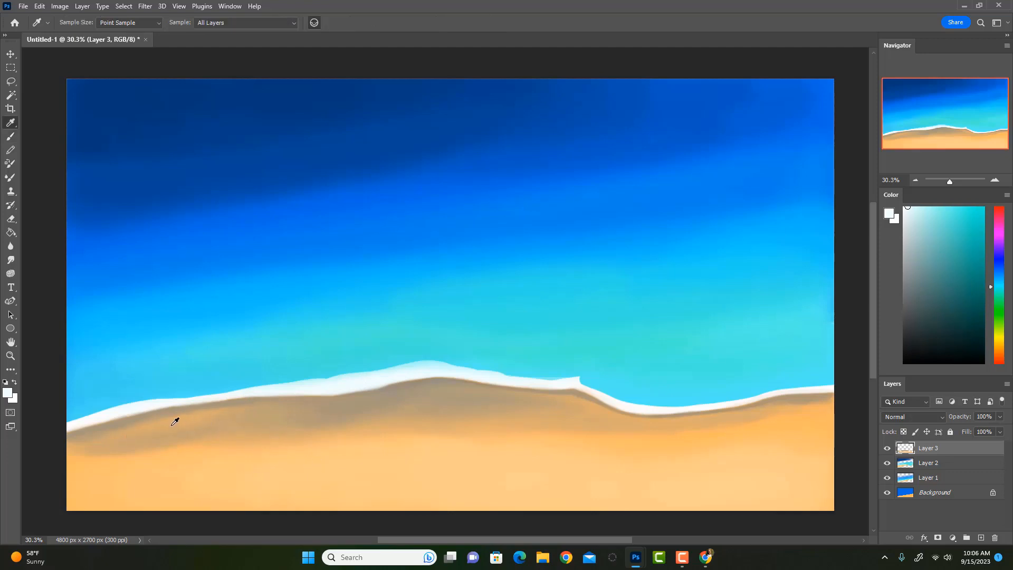
click(171, 424)
key(b)
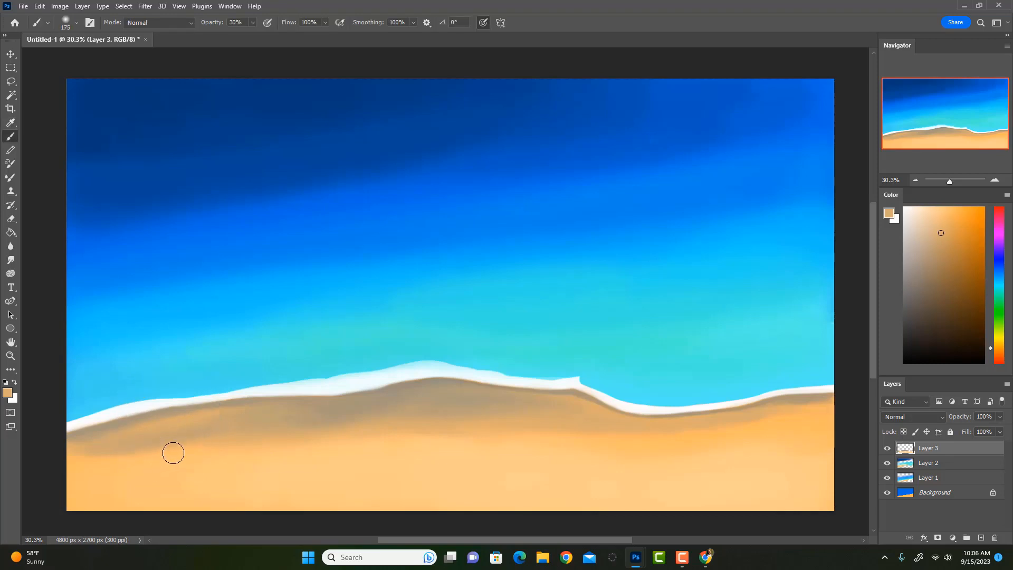
key(bracketright)
key(bracketright)
key(bracketright)
key(bracketright)
key(bracketright)
key(bracketright)
key(bracketright)
mouse_move(230, 434)
mouse_down()
mouse_move(83, 472)
mouse_move(293, 437)
mouse_move(243, 471)
mouse_move(119, 447)
mouse_move(282, 464)
mouse_move(133, 451)
mouse_move(308, 477)
mouse_up()
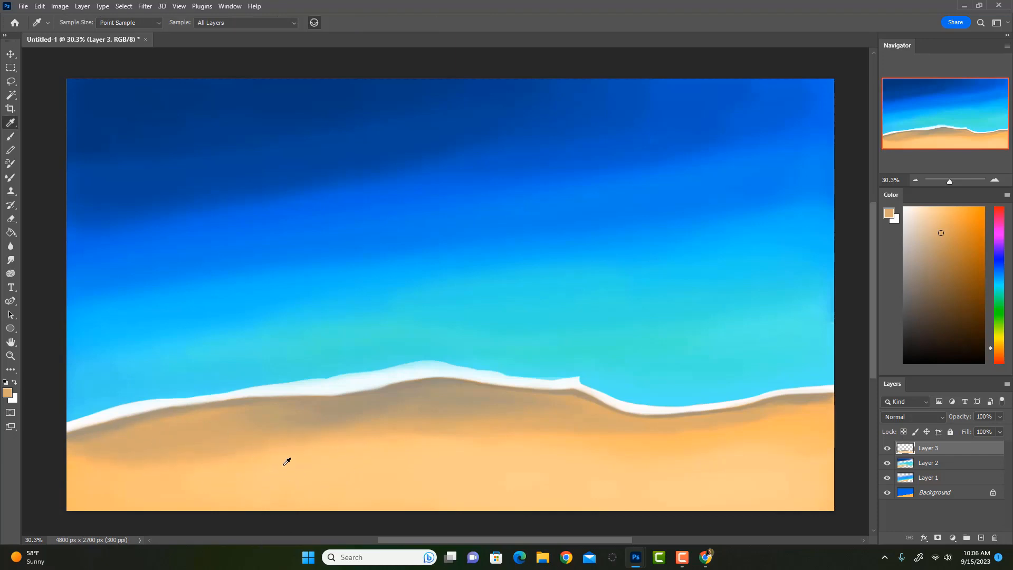
alt+click(287, 461)
mouse_move(278, 445)
mouse_down()
mouse_move(74, 473)
mouse_move(406, 429)
mouse_move(530, 433)
mouse_up()
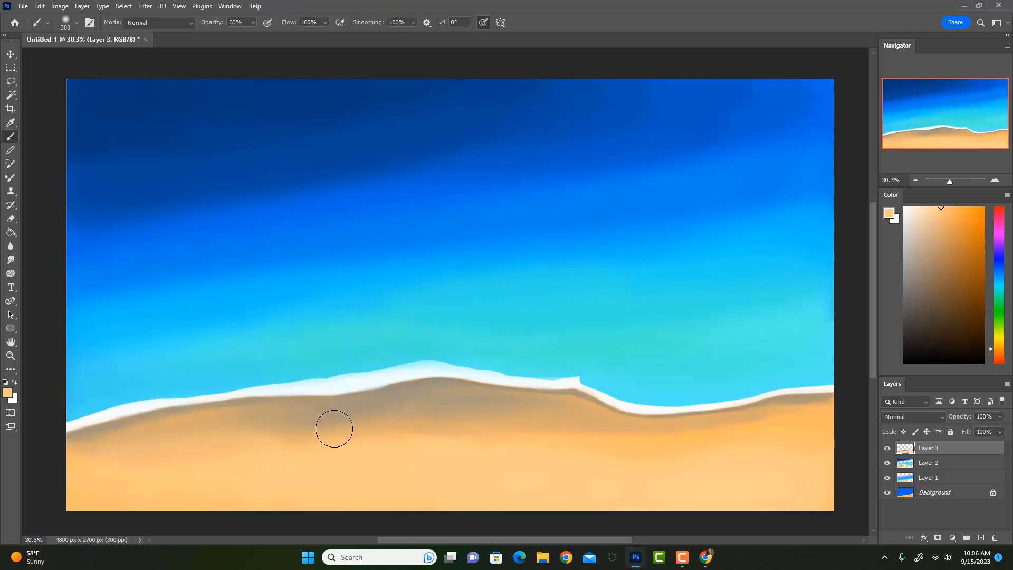
Sample brown from the shadow and repaint the wet-sand band down to the left canvas edge with a soft 175 px brush
alt+click(306, 404)
key(bracketleft)
key(bracketleft)
key(bracketleft)
mouse_move(282, 414)
mouse_down()
mouse_move(181, 425)
mouse_move(322, 420)
mouse_move(197, 418)
mouse_move(227, 409)
mouse_move(172, 417)
mouse_move(93, 439)
mouse_move(97, 460)
mouse_move(286, 428)
mouse_move(276, 416)
mouse_move(168, 422)
mouse_move(88, 450)
mouse_move(192, 423)
mouse_move(51, 456)
mouse_up()
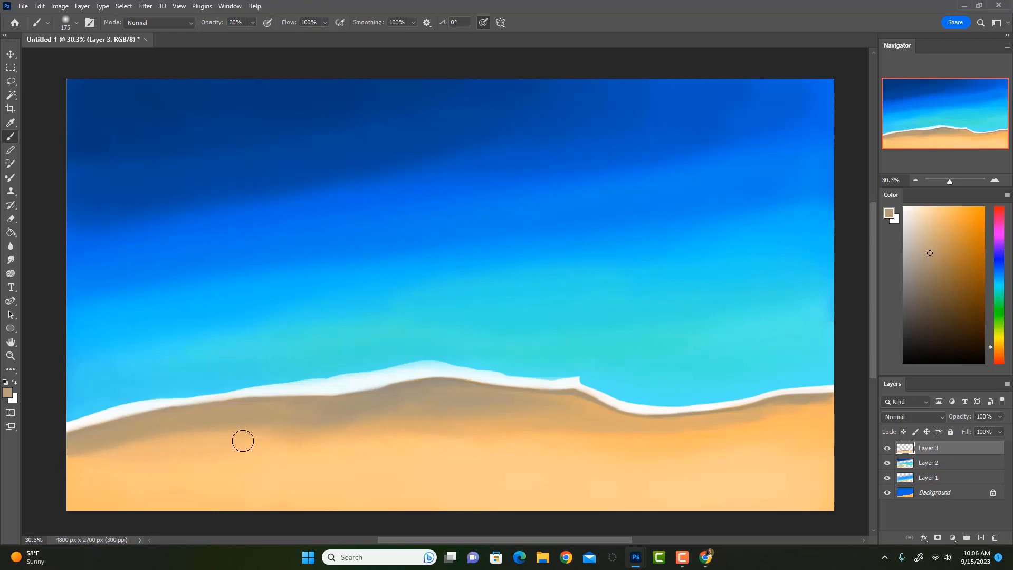
Sample orange and tan tones and blend the left wet-sand band into the dry sand with a soft 200 to 250 px brush
key(i)
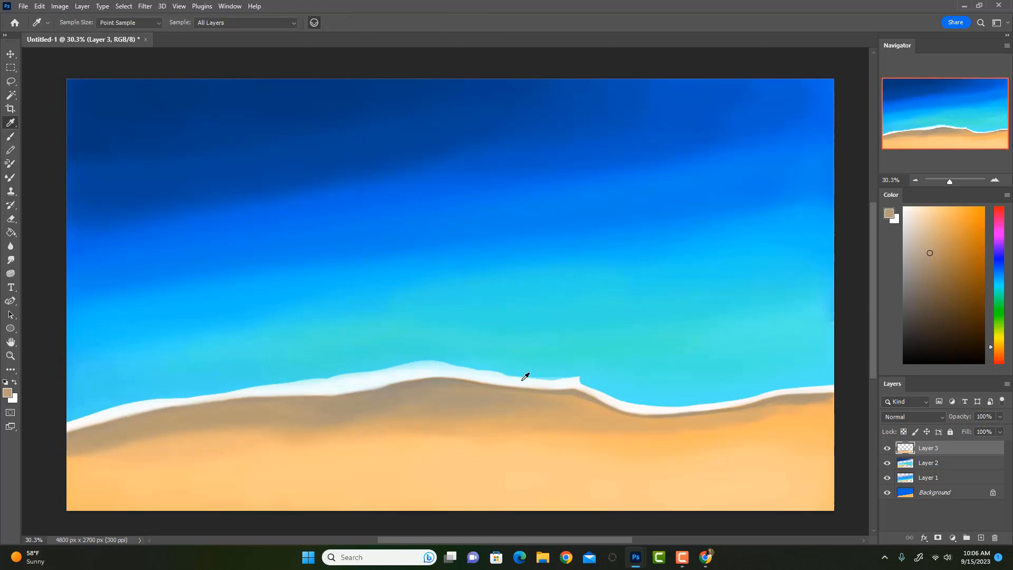
click(157, 441)
key(b)
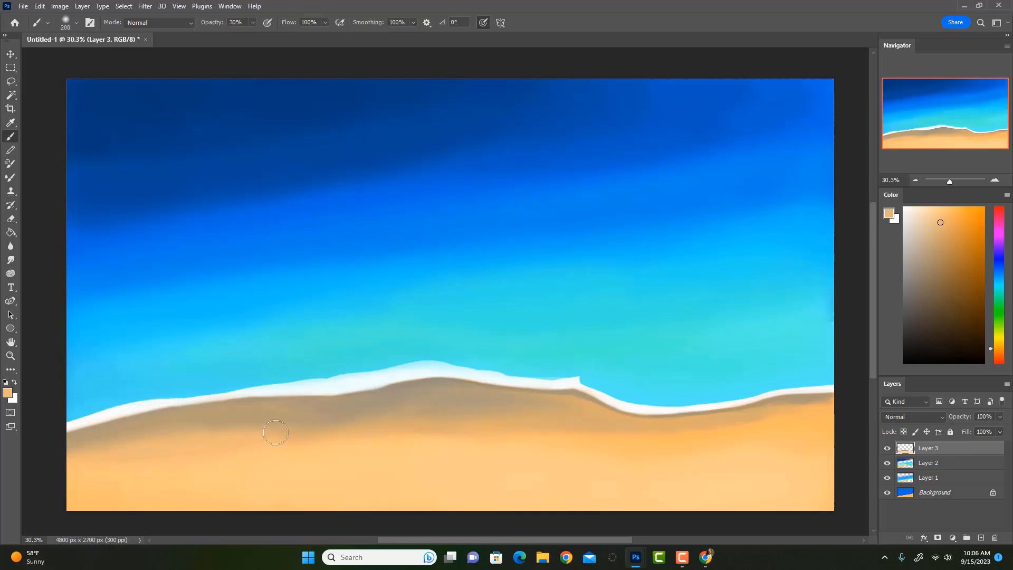
alt+click(251, 413)
key(alt)
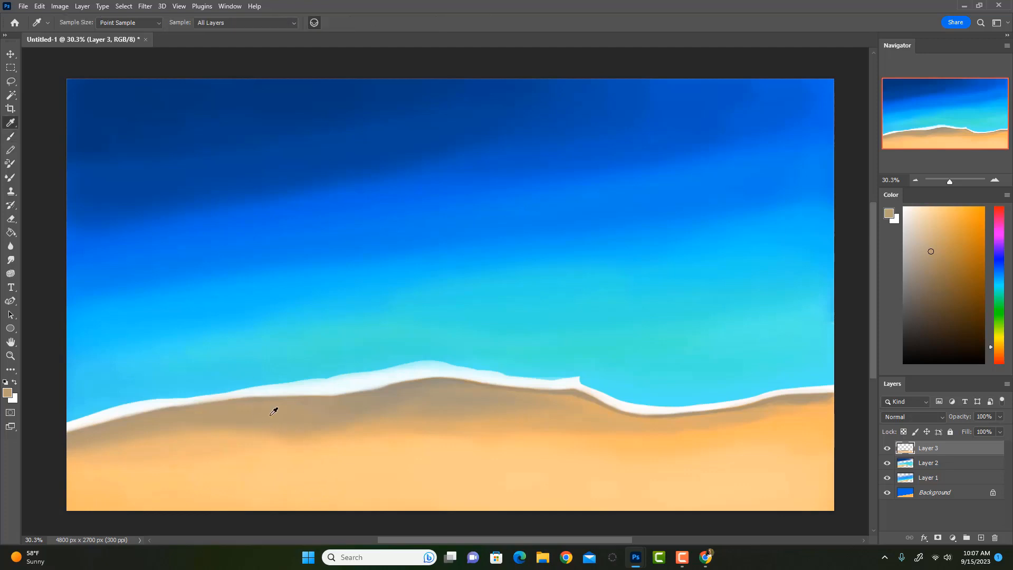
alt+click(272, 415)
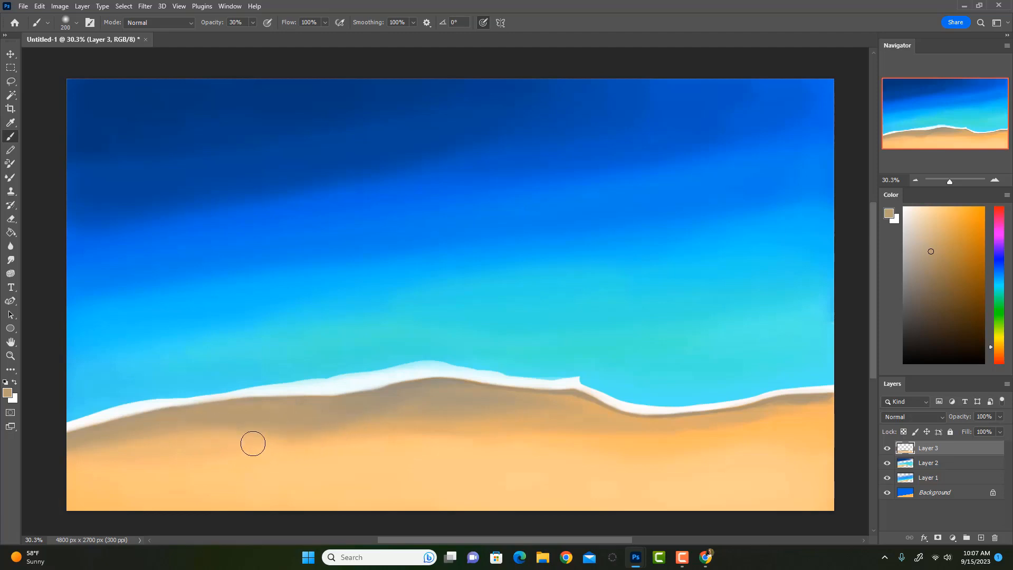
key(alt)
alt+click(246, 417)
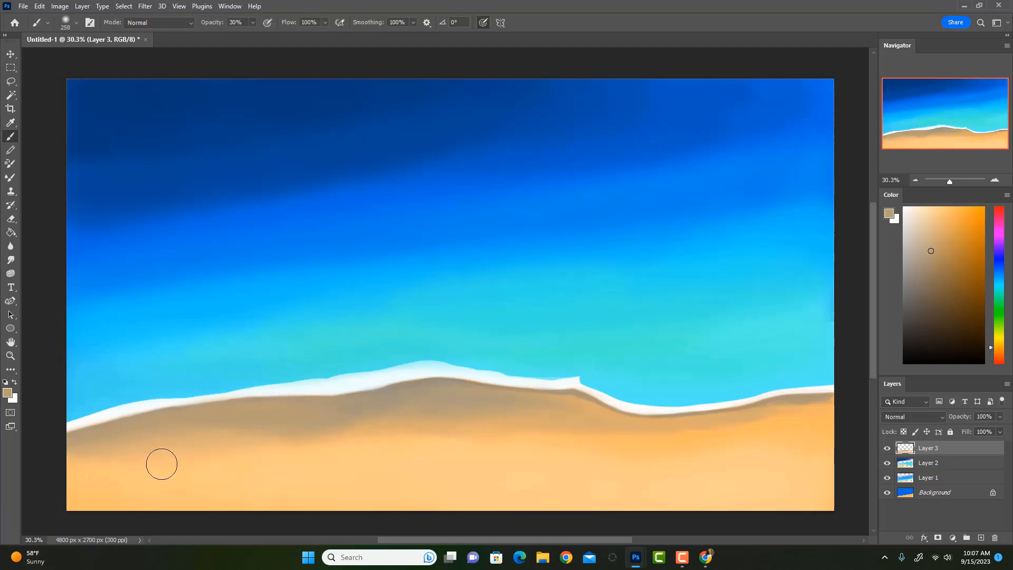
Sample sand tones below the crest and smooth the wet-to-dry sand transition across the middle with a soft 175 px brush
alt+click(346, 407)
key(bracketleft)
key(bracketleft)
alt+click(363, 429)
alt+click(377, 427)
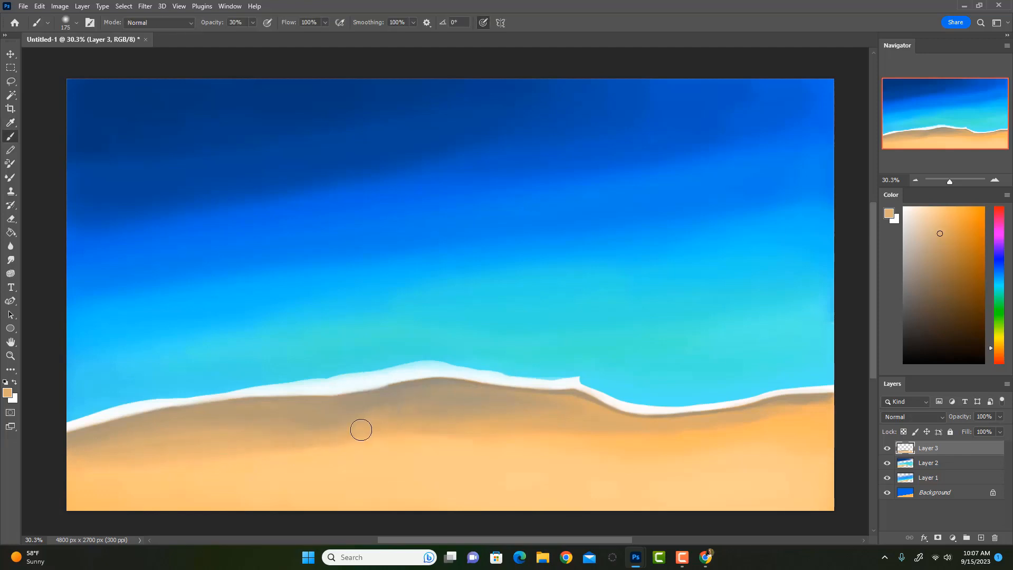
alt+click(369, 448)
alt+click(339, 449)
drag(385, 442, 502, 444)
alt+click(214, 459)
Repaint the white foam just right of the crest with a soft 80 px brush at 100% opacity
key(bracketleft)
key(bracketleft)
key(bracketleft)
key(bracketleft)
alt+click(576, 391)
key(0)
alt+click(548, 384)
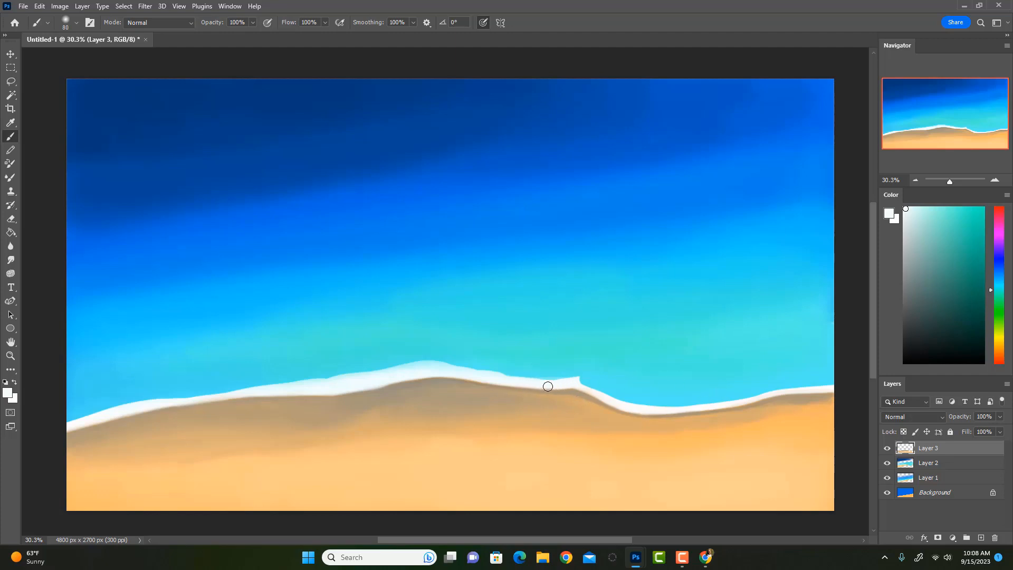
drag(547, 386, 496, 383)
Sample orange-tan sand and paint a sandy patch in the shallow water above the right foam with a soft 150 px brush at 30% opacity
alt+click(606, 405)
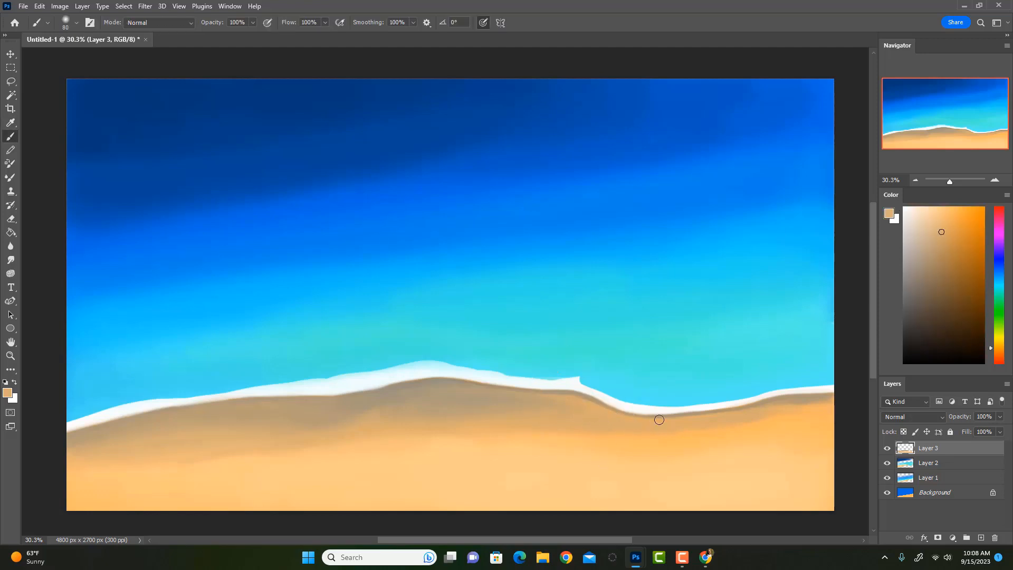
key(bracketright)
key(bracketright)
key(bracketright)
key(3)
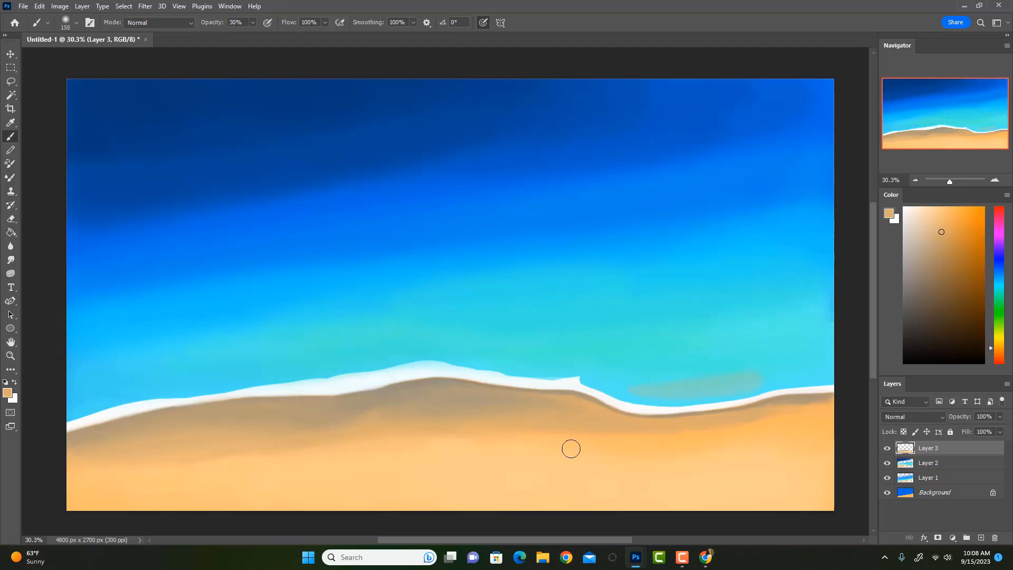
mouse_move(606, 380)
mouse_down()
mouse_move(657, 398)
mouse_move(792, 377)
mouse_move(694, 390)
mouse_move(794, 365)
mouse_move(620, 387)
mouse_move(773, 371)
mouse_move(685, 384)
mouse_move(615, 380)
mouse_move(699, 374)
mouse_up()
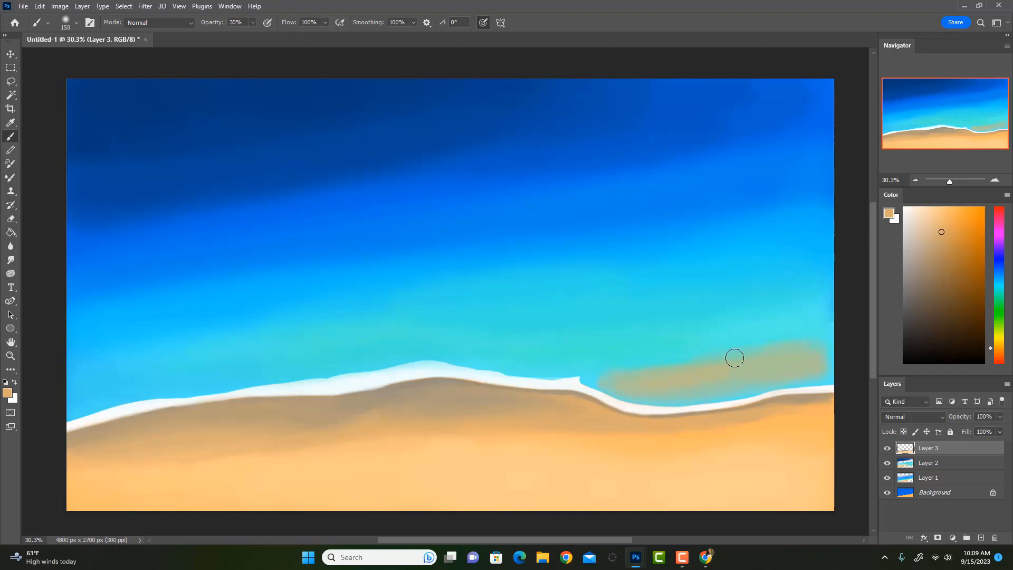
mouse_move(561, 364)
mouse_down()
mouse_move(490, 364)
mouse_move(547, 357)
mouse_up()
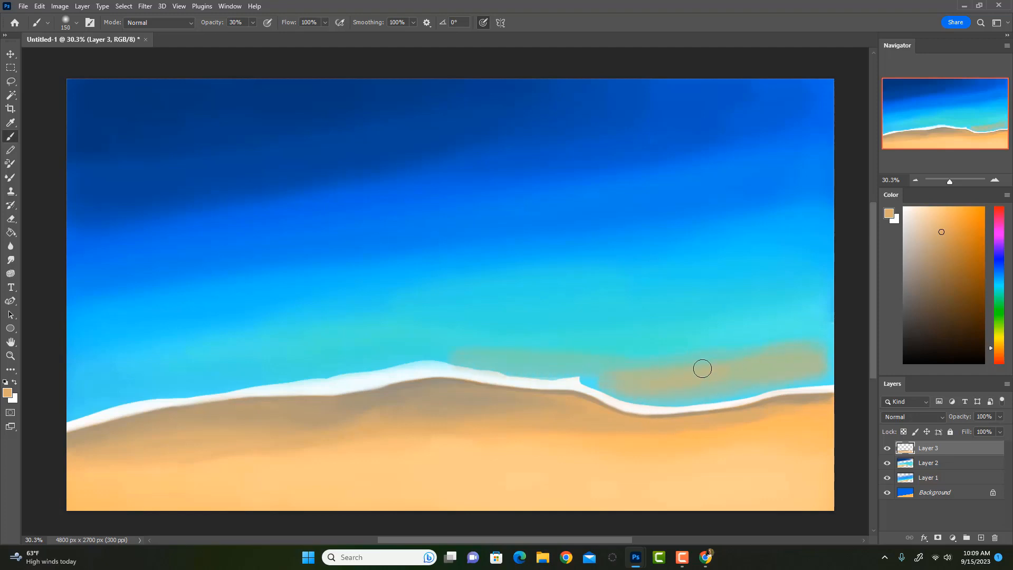
Sample teal and blend the sandy patch's lower edge into the water above the right foam with a soft 150 px brush at 30% opacity
key(i)
click(605, 370)
key(b)
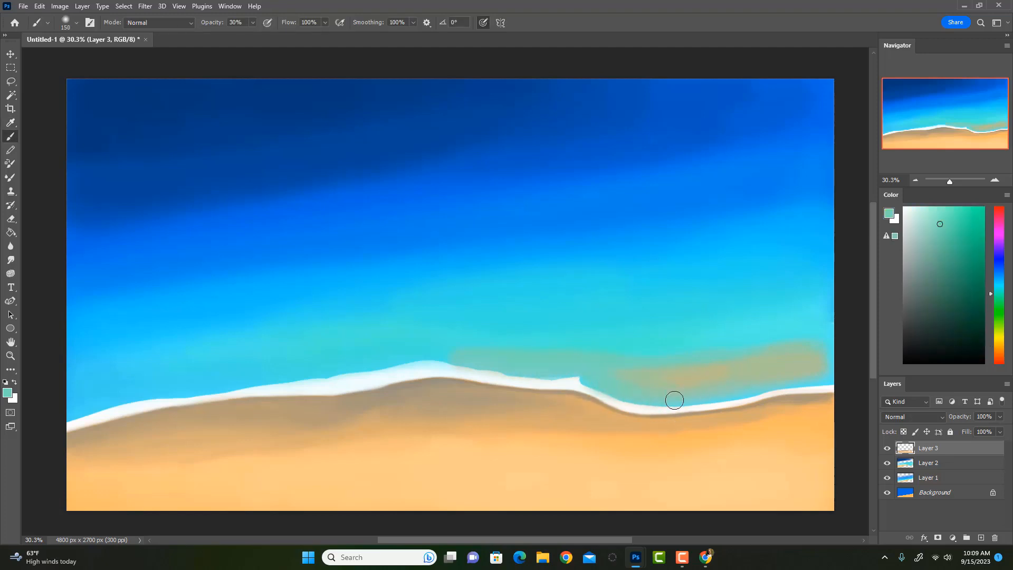
drag(826, 375, 621, 393)
Sample grey-green and extend the sandy tint along the whole foam line toward the left edge with a soft 175 to 250 px brush
key(i)
click(634, 382)
key(b)
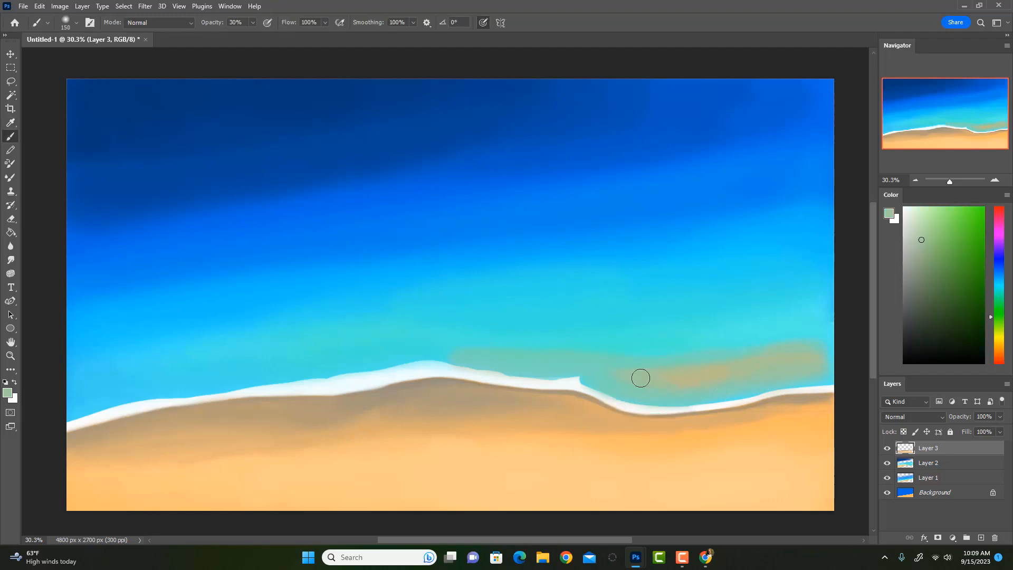
key(bracketright)
key(bracketright)
key(bracketright)
drag(534, 352, 741, 352)
key(bracketleft)
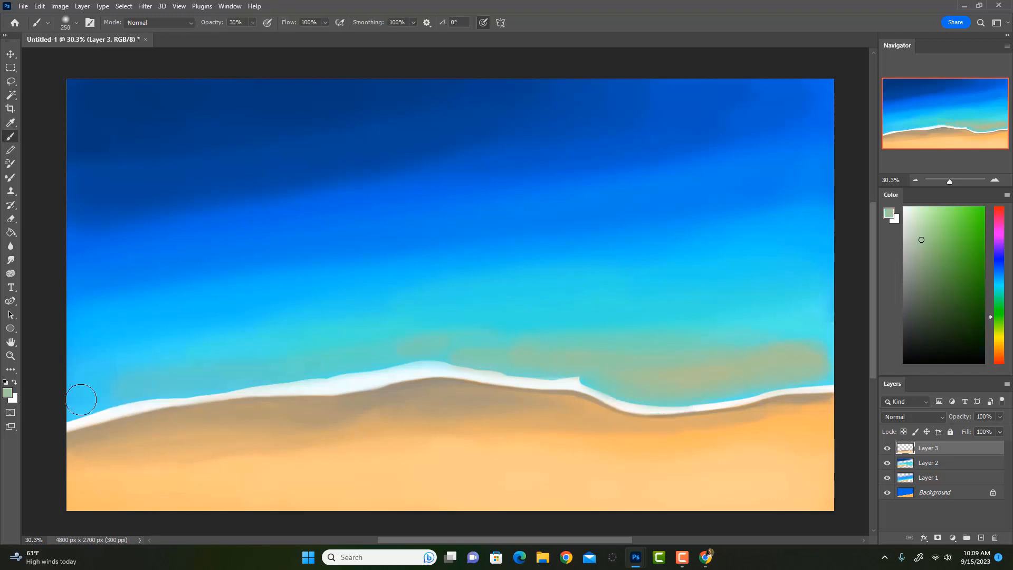
key(bracketleft)
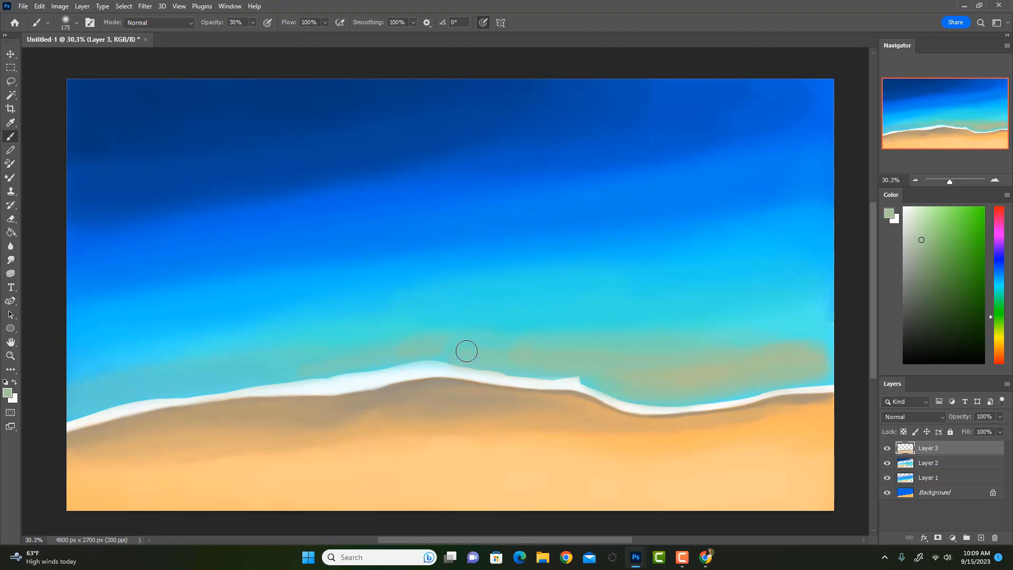
Sample wet-sand taupe and darken the shallows above the foam right of the crest with soft 250 and 150 px brushes at 30% opacity
key(i)
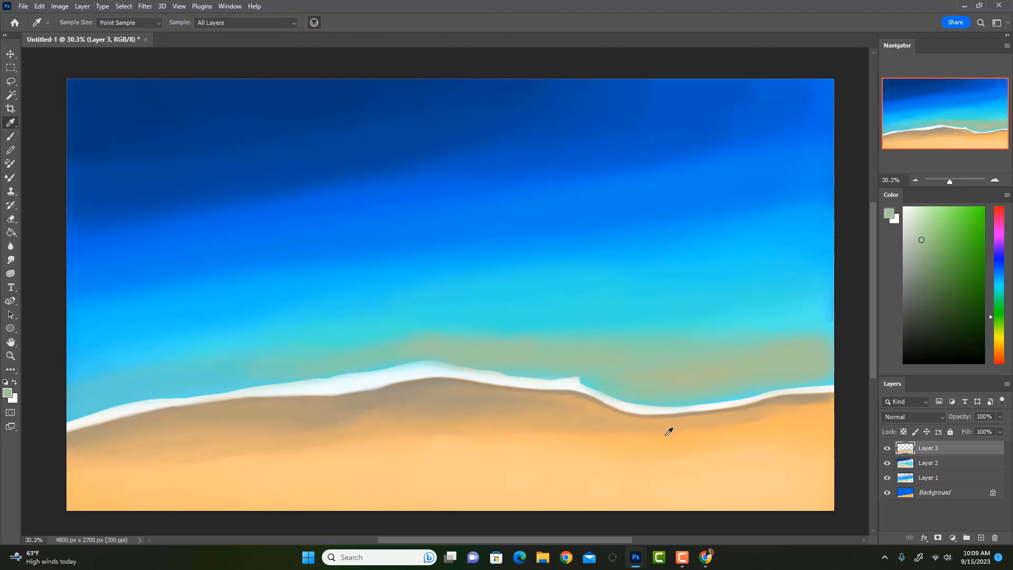
click(587, 392)
key(b)
drag(637, 387, 733, 376)
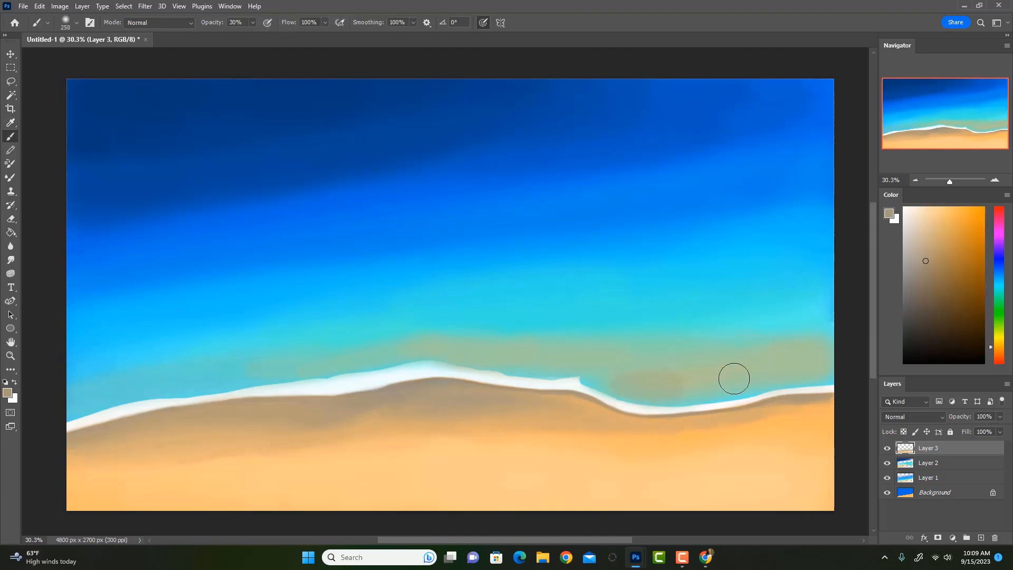
mouse_move(793, 368)
mouse_down()
mouse_move(705, 372)
mouse_move(810, 359)
mouse_move(772, 369)
mouse_up()
key([)
key([)
key([)
mouse_move(672, 397)
mouse_down()
mouse_move(773, 387)
mouse_move(744, 392)
mouse_up()
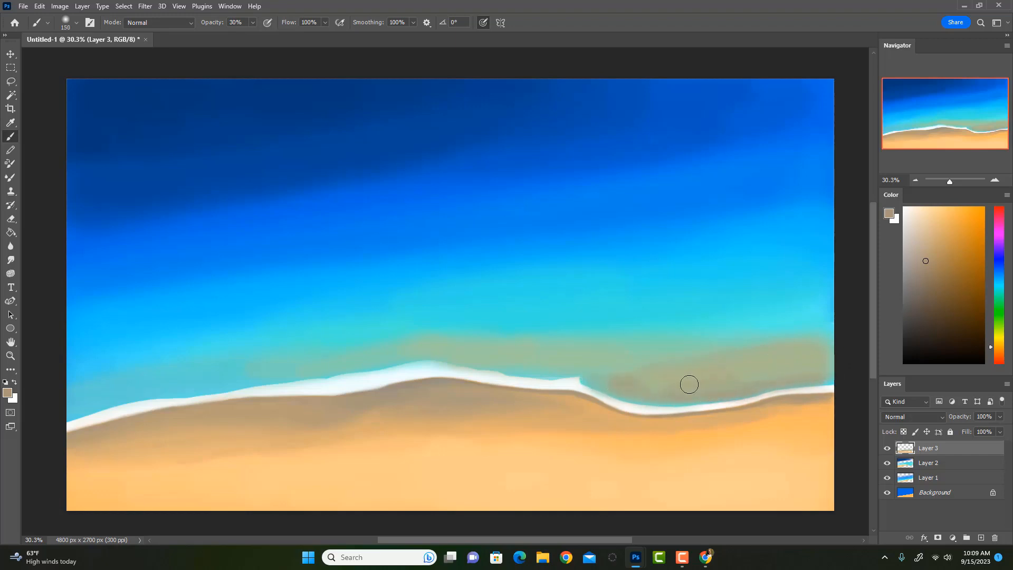
drag(575, 365, 463, 353)
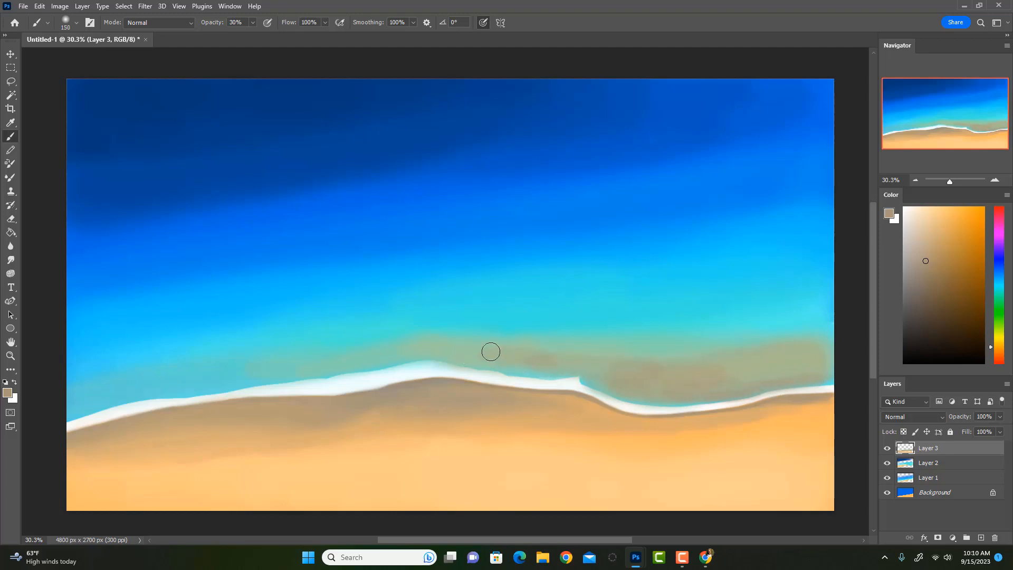
Sample grey-green tones and soften the brown spots in the shallows just right of the crest with a soft 150 px brush
alt+click(473, 348)
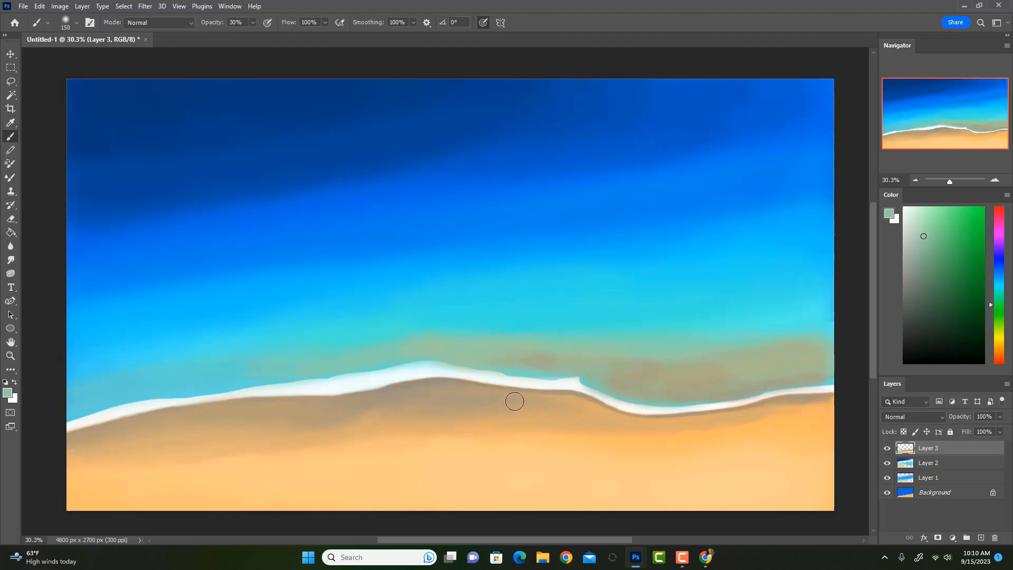
alt+click(543, 349)
alt+click(611, 365)
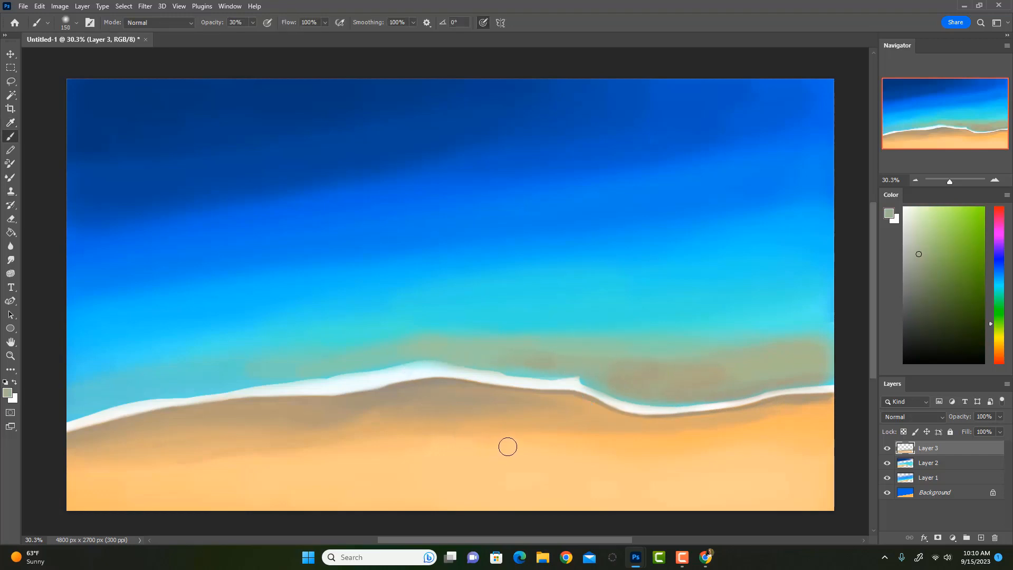
Flip the canvas view horizontally and paint sampled sandy grey-green through the shallows right of the crest with a soft 200 px brush
key(ctrl+shift+h)
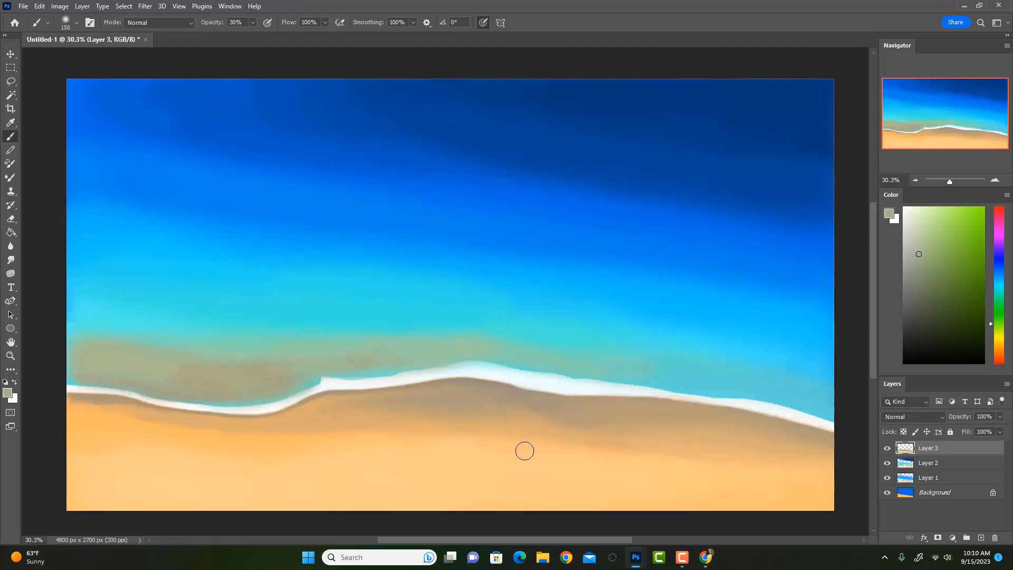
alt+click(358, 363)
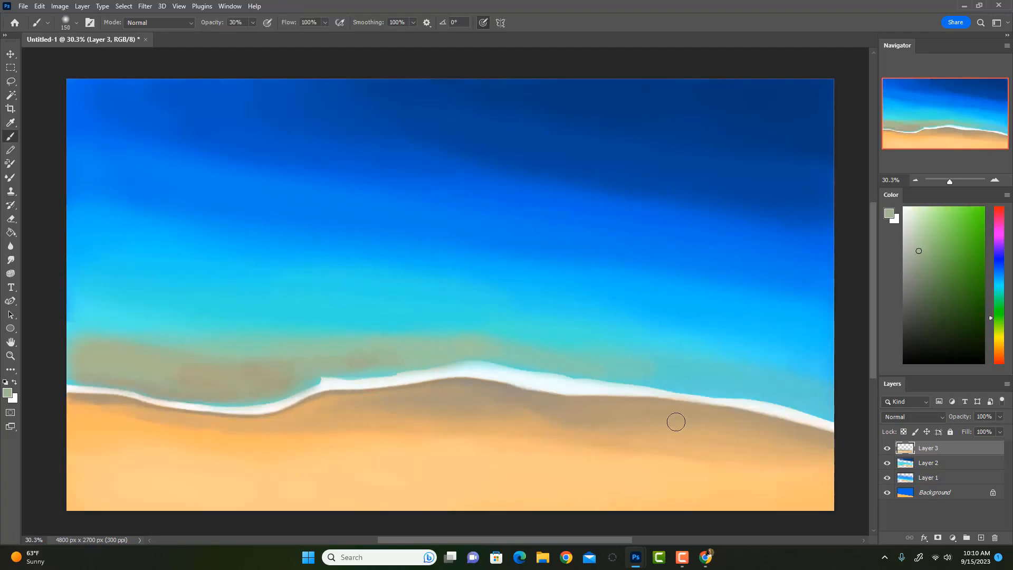
key(])
key(])
drag(621, 372, 769, 388)
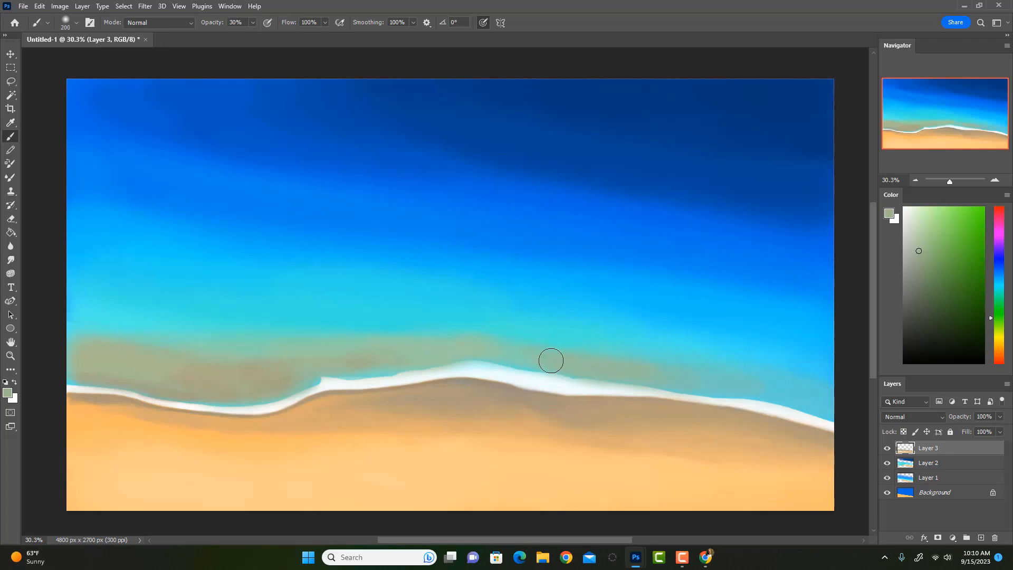
drag(354, 365, 371, 361)
mouse_move(625, 370)
mouse_down()
mouse_move(751, 387)
mouse_move(583, 367)
mouse_up()
Cover the turquoise fringe above the left foam with sampled grey-green and olive tones using a soft 125 px brush
key(bracketleft)
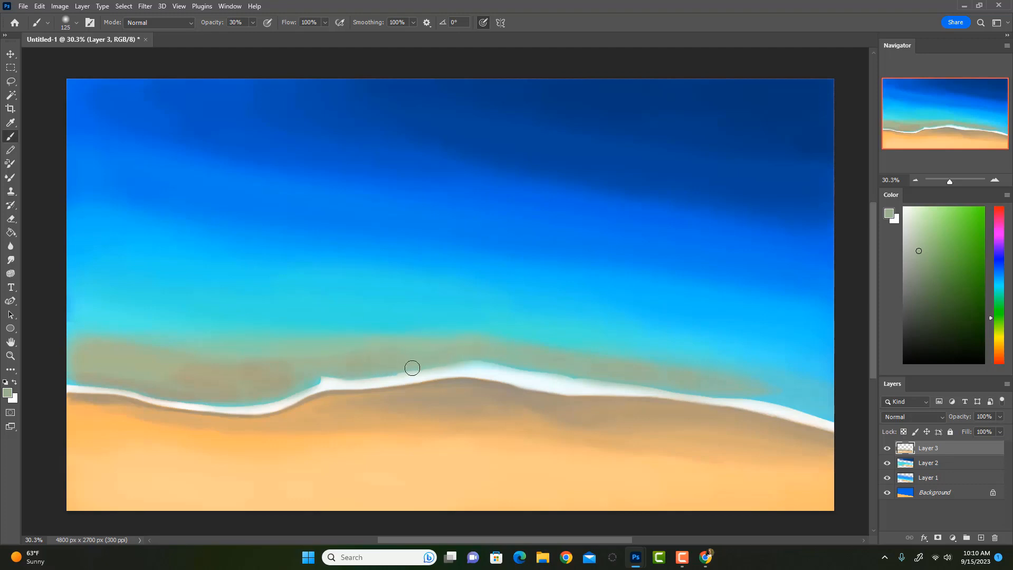
drag(443, 360, 359, 373)
key(3)
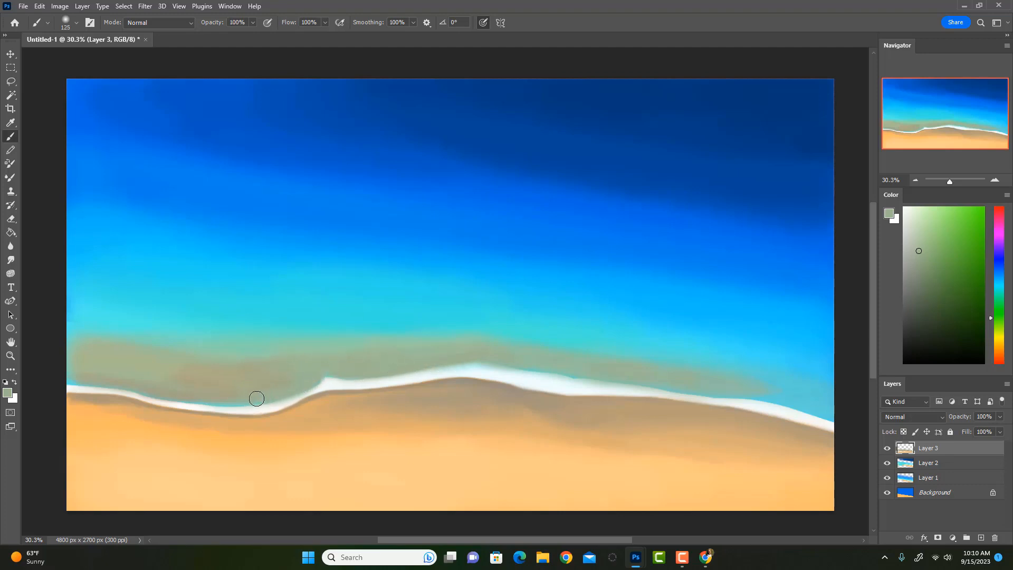
alt+click(201, 393)
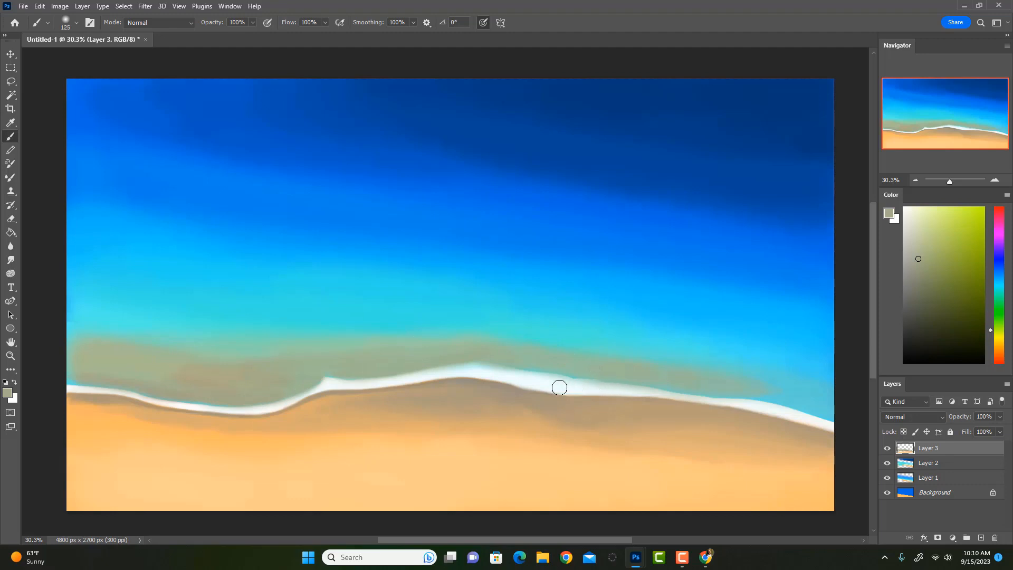
Extend the olive sand tint along the right foam to the canvas edge with a soft 100 to 150 px brush at 30% and 100% opacity
key(bracketright)
key(3)
key(0)
mouse_move(736, 396)
mouse_down()
mouse_move(838, 396)
mouse_move(622, 371)
mouse_up()
key(3)
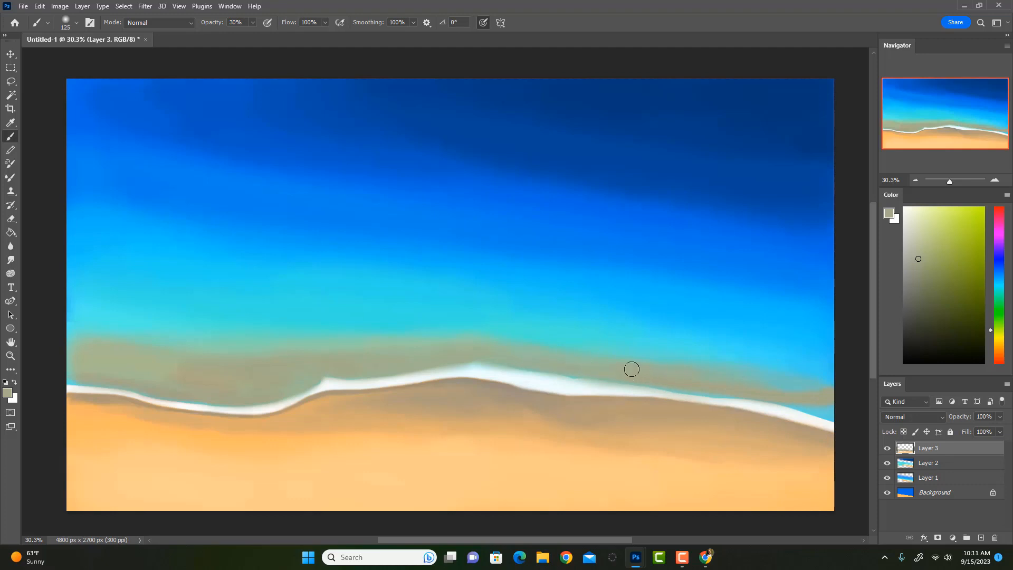
key(bracketleft)
drag(718, 396, 499, 369)
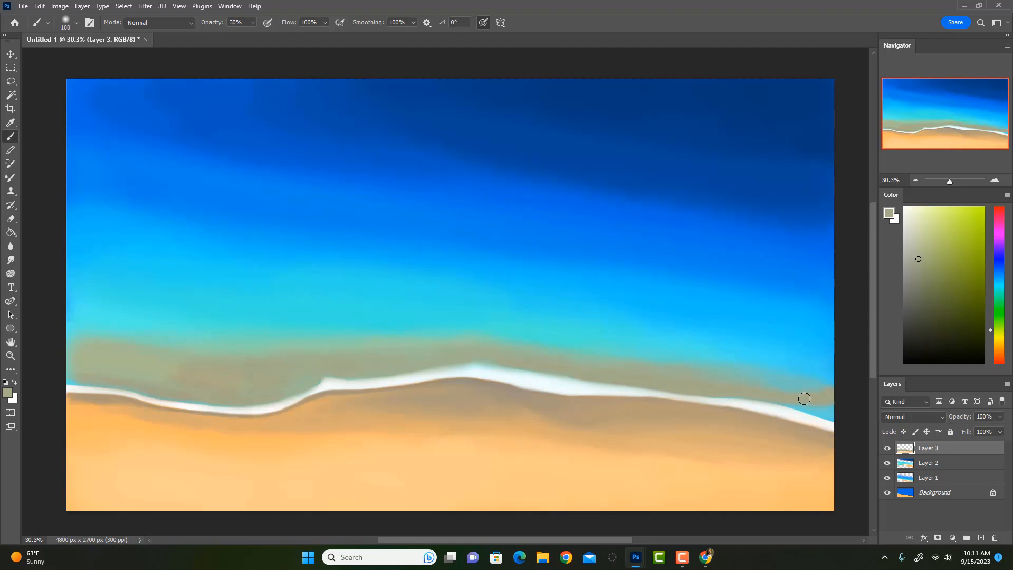
key(0)
key(bracketright)
drag(804, 398, 834, 407)
Sample light orange sand and paint a highlight in the shallows above the left foam with a soft 175 px brush at 10% opacity
key(i)
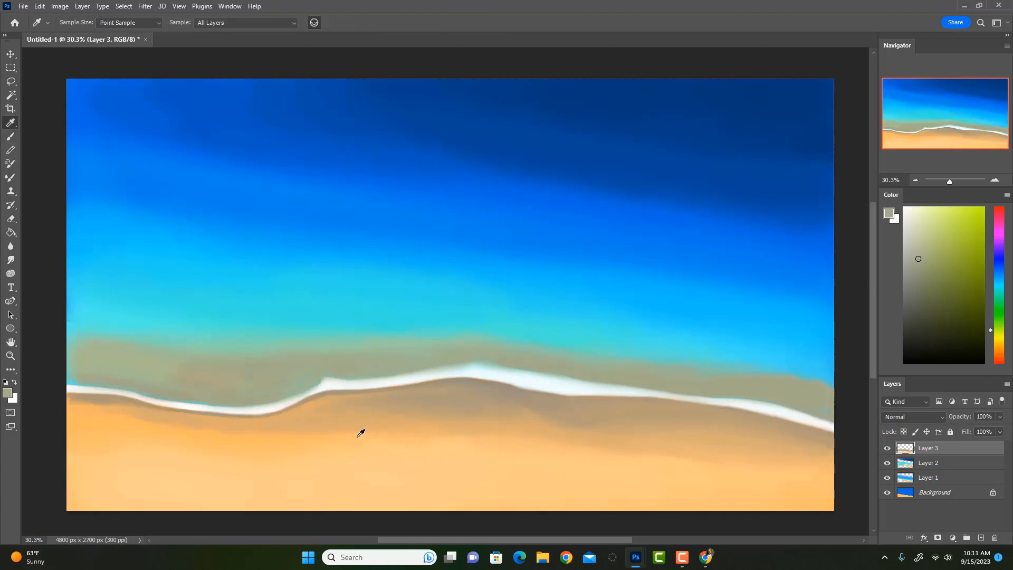
click(358, 437)
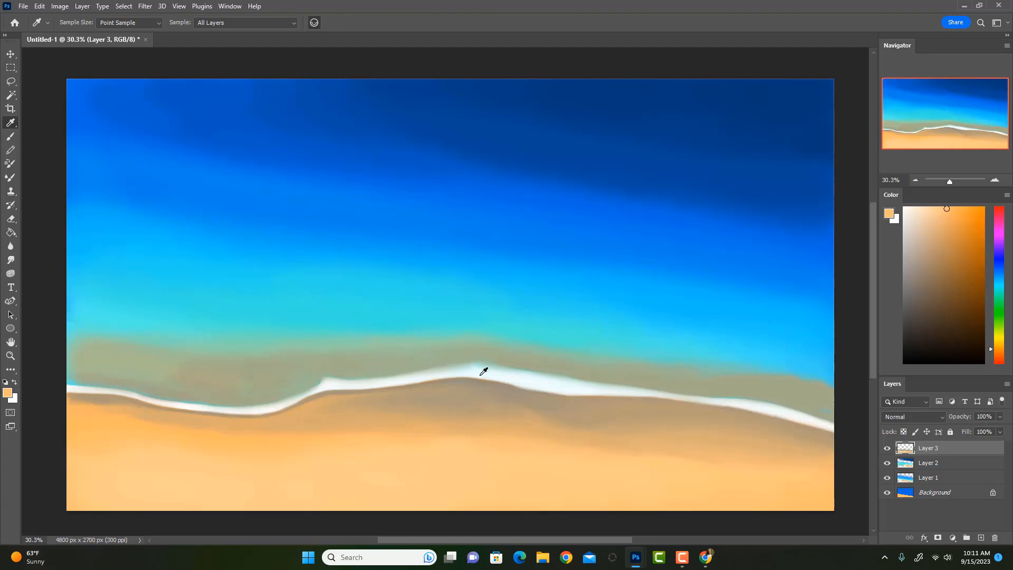
key(b)
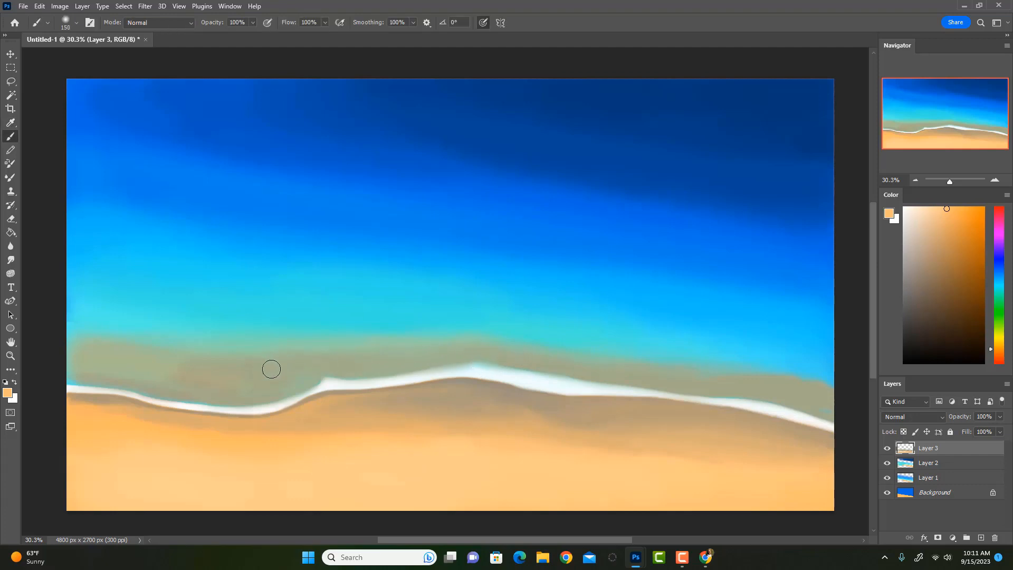
key(bracketright)
drag(229, 360, 275, 360)
key(ctrl+z)
key(3)
key(1)
drag(270, 368, 198, 356)
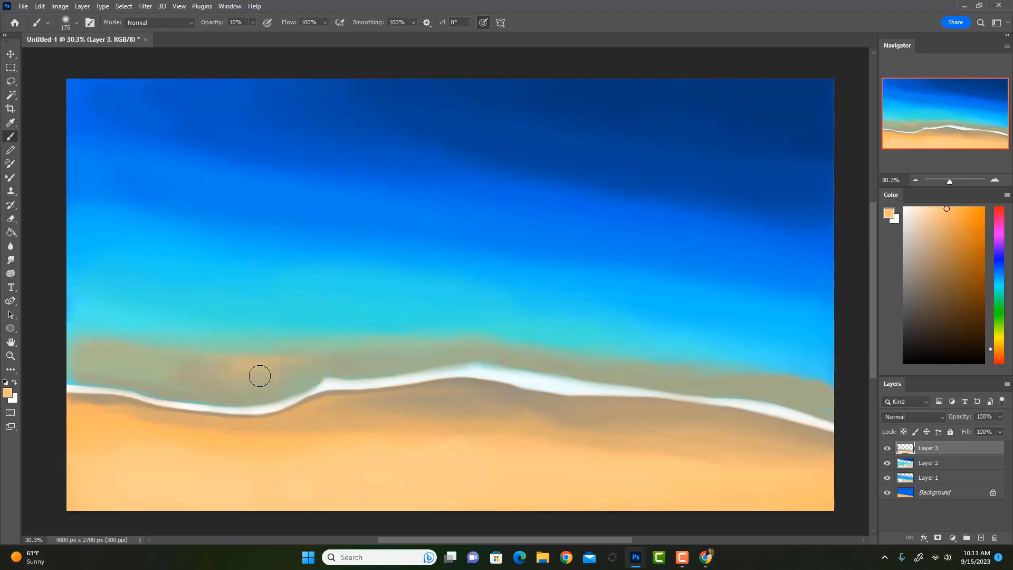
mouse_move(260, 376)
mouse_down()
mouse_move(212, 378)
mouse_move(321, 360)
mouse_move(245, 381)
mouse_up()
drag(359, 368, 387, 367)
Sample green and tan tones and soften the orange highlight's edges above the left foam with a soft 200 px brush at 10% opacity
key(bracketright)
key(i)
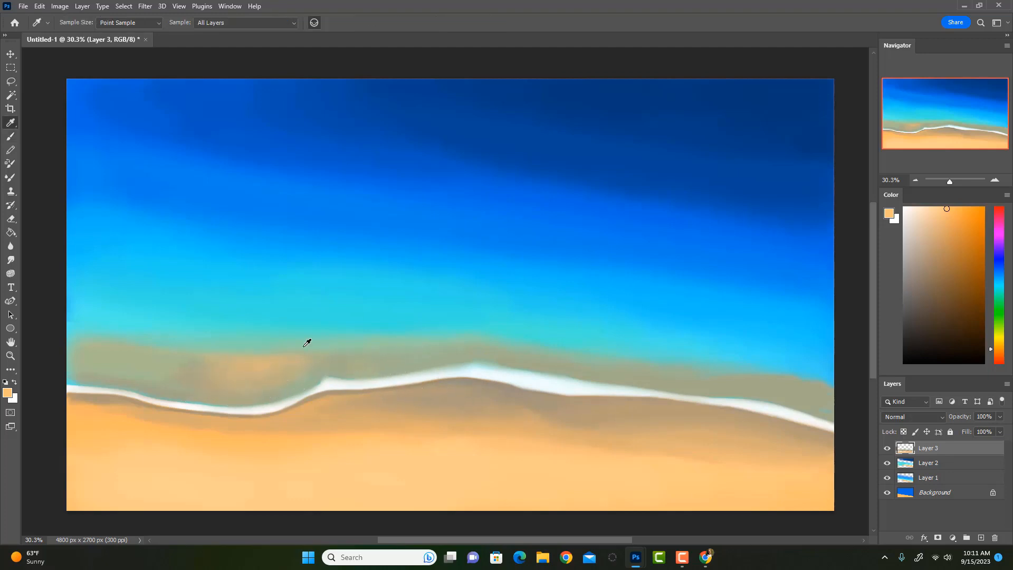
click(304, 346)
key(b)
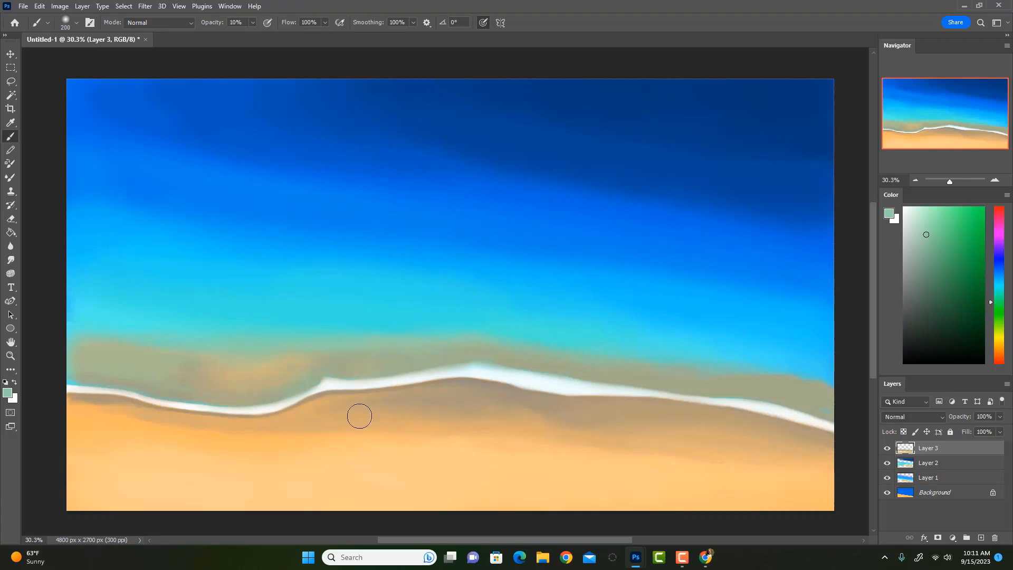
key(i)
click(265, 370)
key(b)
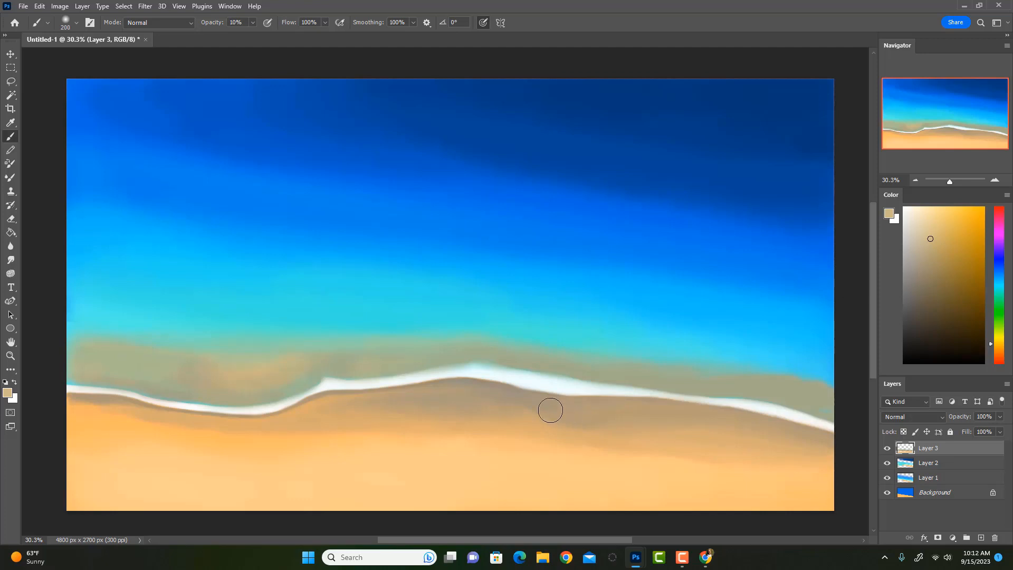
Sample yellowish tans from the highlight and blend its right end toward the foam's bend with a soft 200 px brush at 10% opacity
alt+click(305, 364)
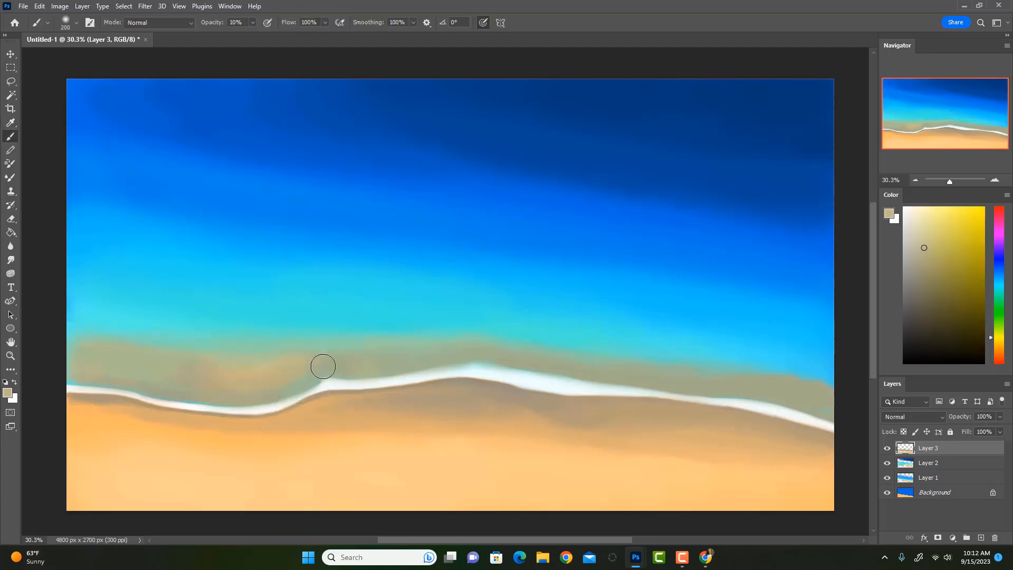
mouse_move(308, 375)
mouse_down()
mouse_move(270, 392)
mouse_move(281, 389)
mouse_move(262, 366)
mouse_move(361, 364)
mouse_move(234, 386)
mouse_move(322, 380)
mouse_move(246, 377)
mouse_move(332, 357)
mouse_up()
alt+click(277, 366)
key(alt)
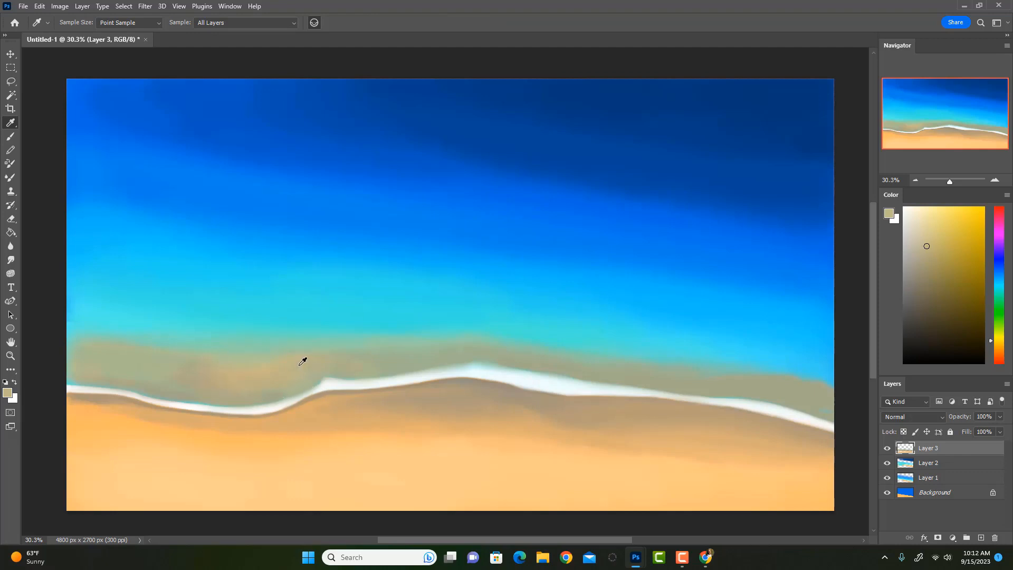
alt+click(300, 364)
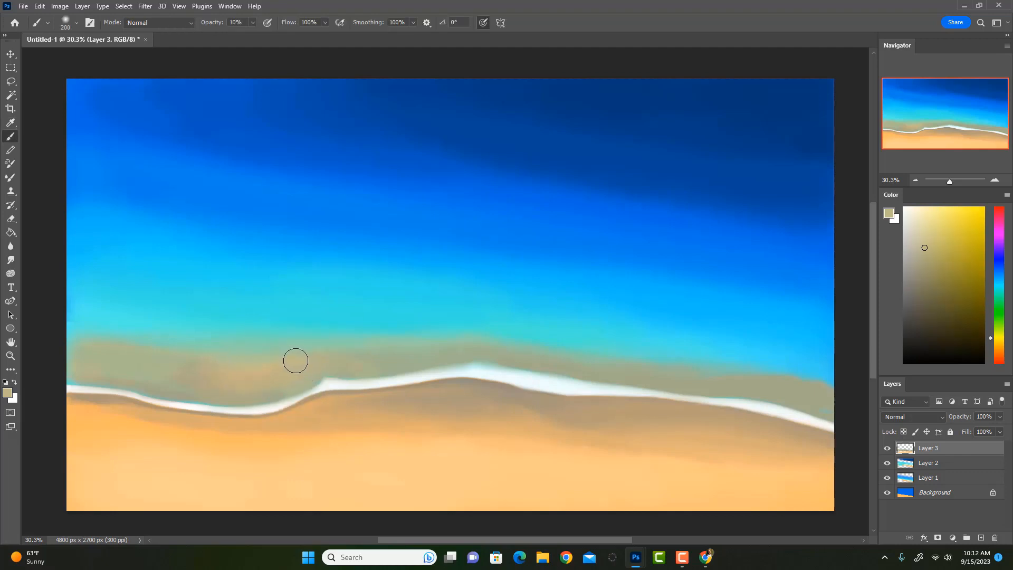
key(alt)
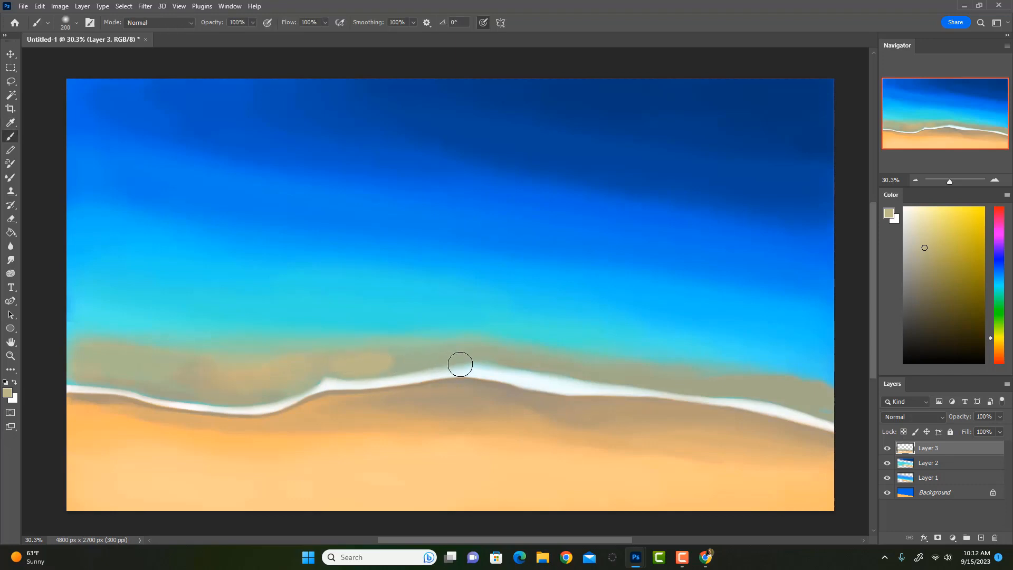
Sample olive-grey from the shallows and even out the area left of the crest with a soft 250 px brush at 100% opacity
alt+click(377, 356)
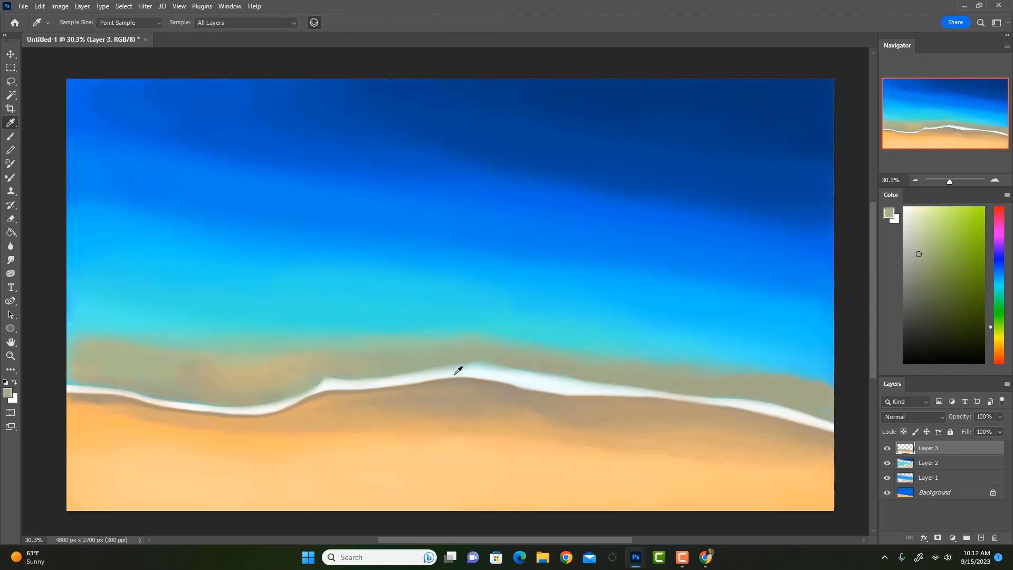
alt+click(393, 361)
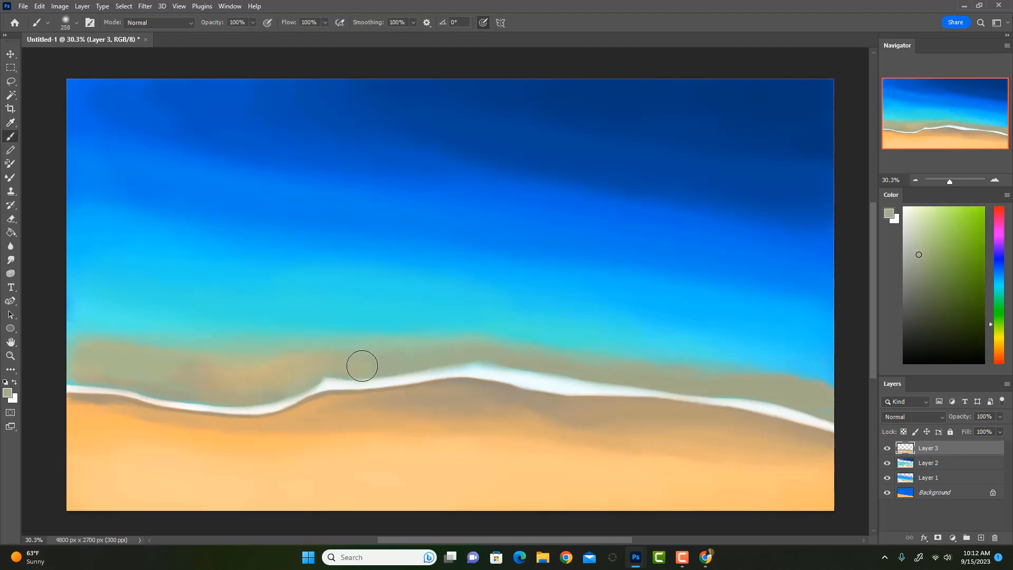
mouse_move(361, 366)
mouse_down()
mouse_move(393, 362)
mouse_move(361, 361)
mouse_up()
Sample green and tan tones and blend the sandy shallows between the highlight and crest with a soft 200 px brush at 30% opacity
key(bracketleft)
key(bracketleft)
key(3)
alt+click(358, 352)
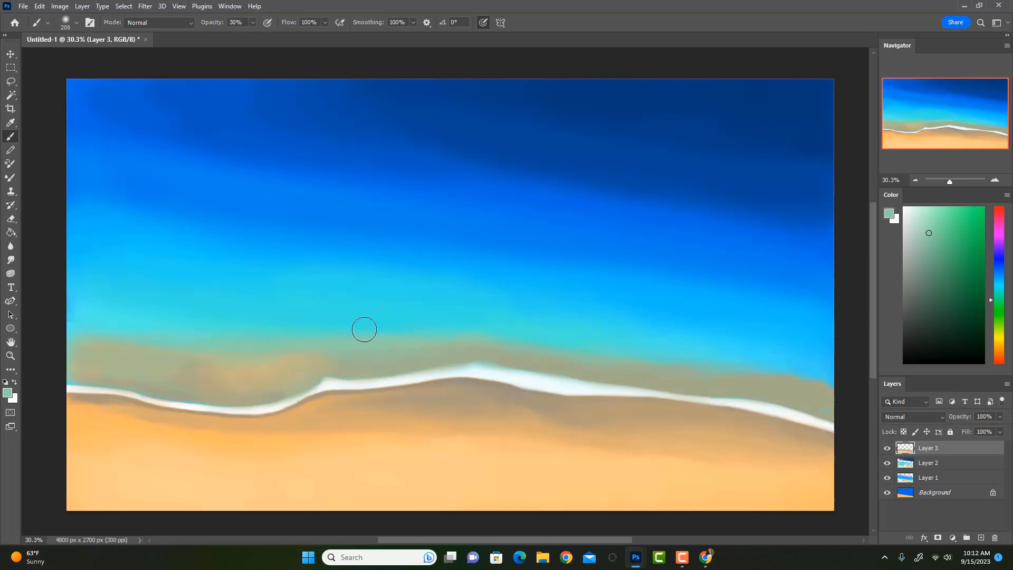
key(i)
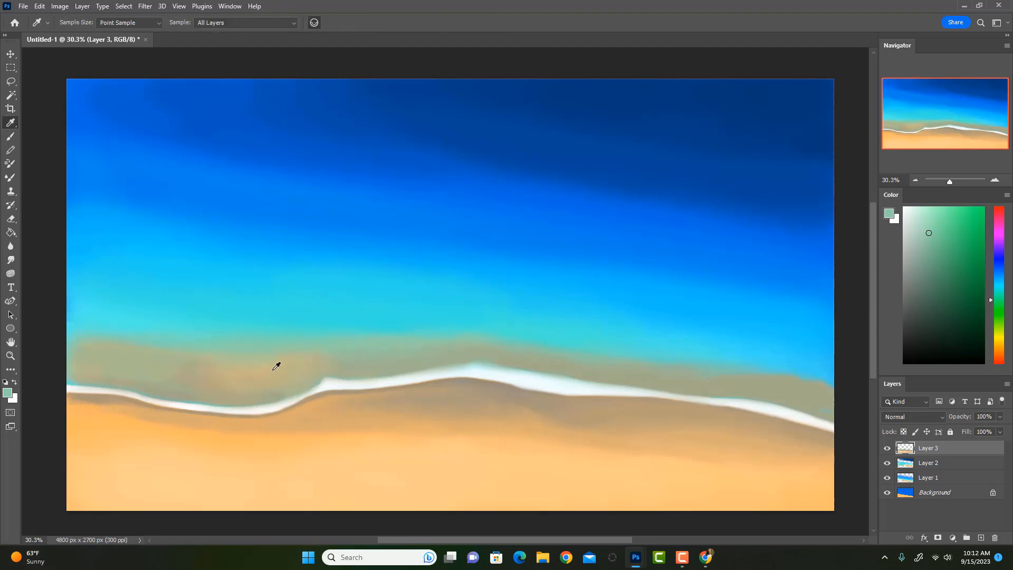
click(306, 356)
key(b)
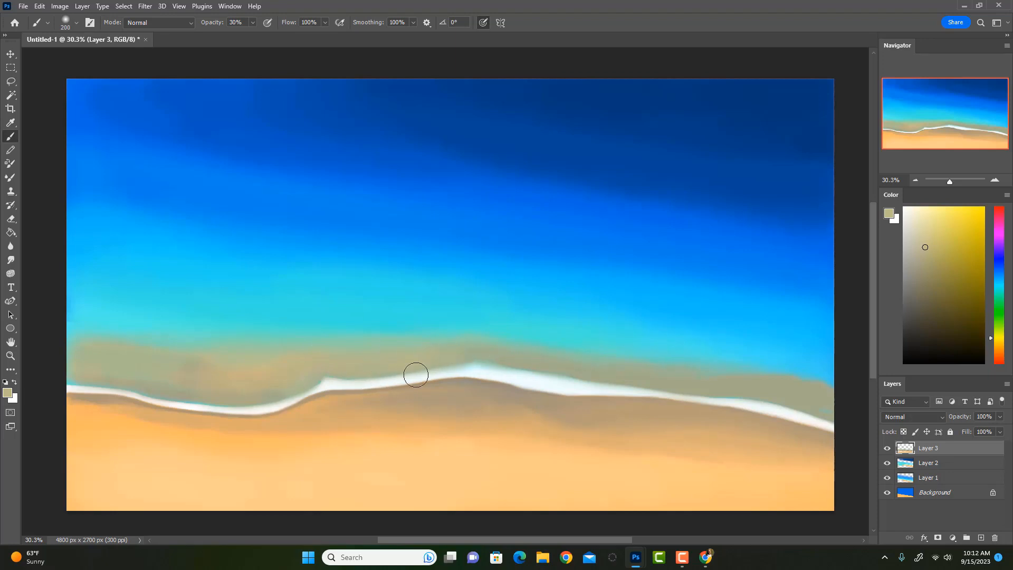
Smooth the left foam bend with sampled white at 100% opacity and even the area above it with sampled olive-grey at 30% opacity
alt+click(343, 384)
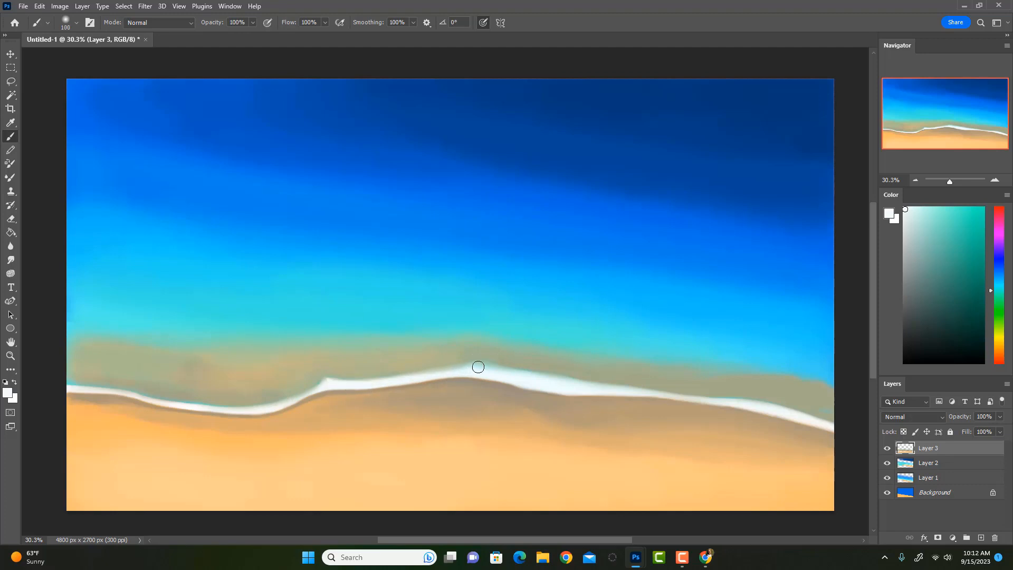
drag(321, 387, 264, 410)
key(3)
alt+click(351, 372)
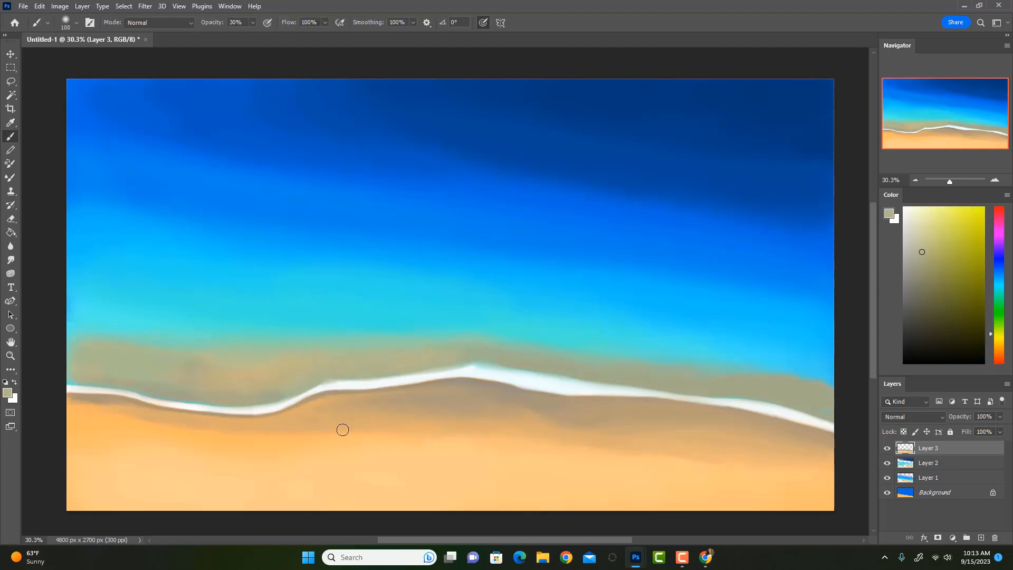
alt+click(274, 395)
key(bracketright)
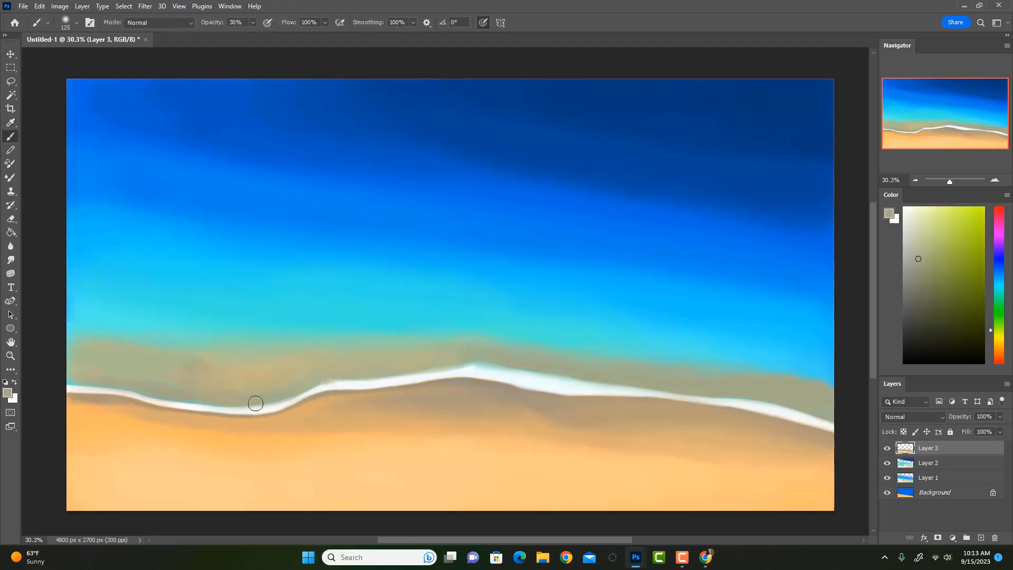
drag(255, 403, 245, 401)
Sample turquoise from the shallows and brush green-turquoise over the upper edge of the left sandy band at 30% opacity
key(i)
click(217, 331)
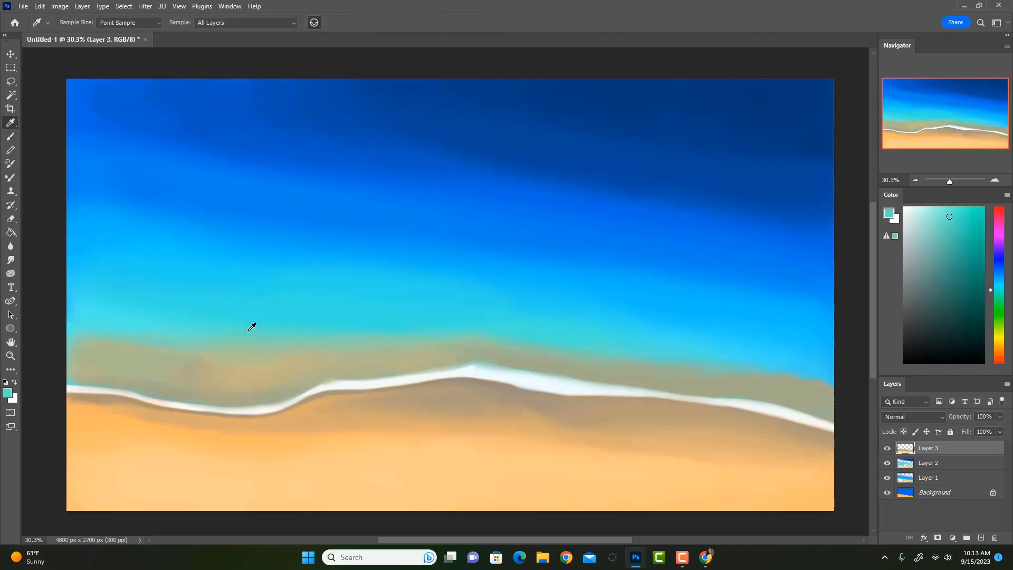
click(232, 326)
click(227, 326)
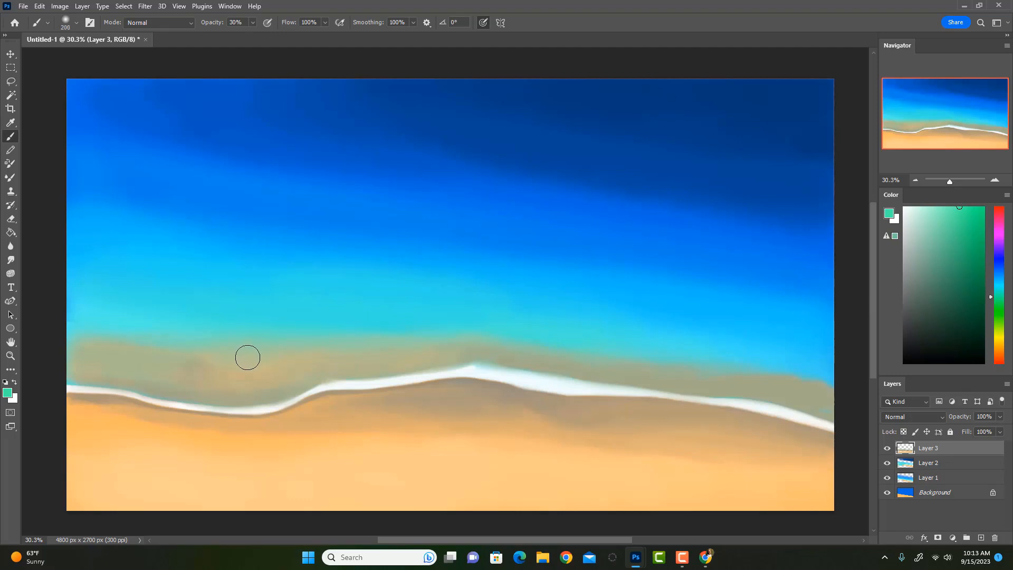
key(bracketright)
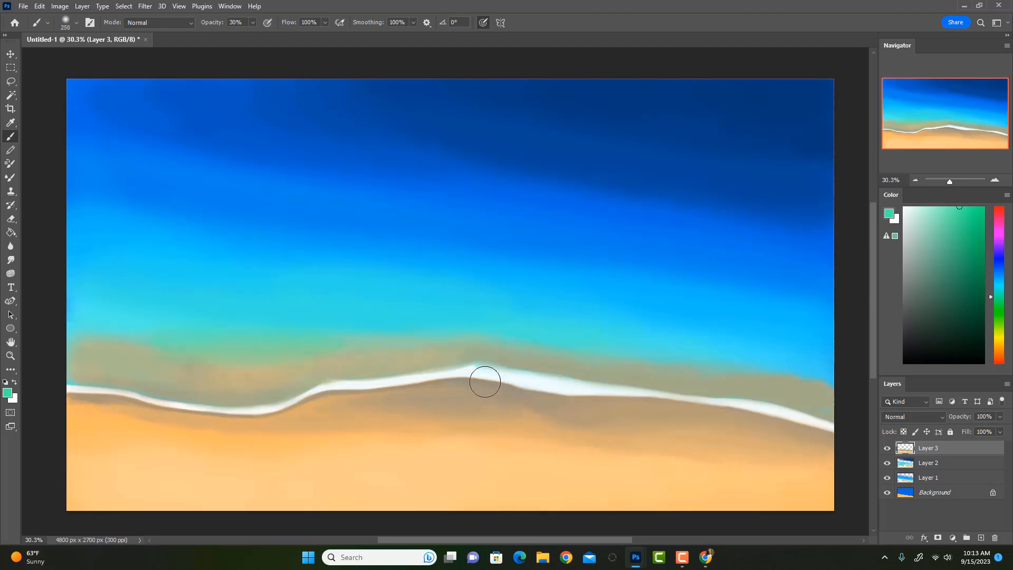
Sample turquoise, olive and green tones and blend the left shallows into the sandy band with soft 250 and 200 px brushes at 30% opacity
alt+click(291, 333)
alt+click(274, 340)
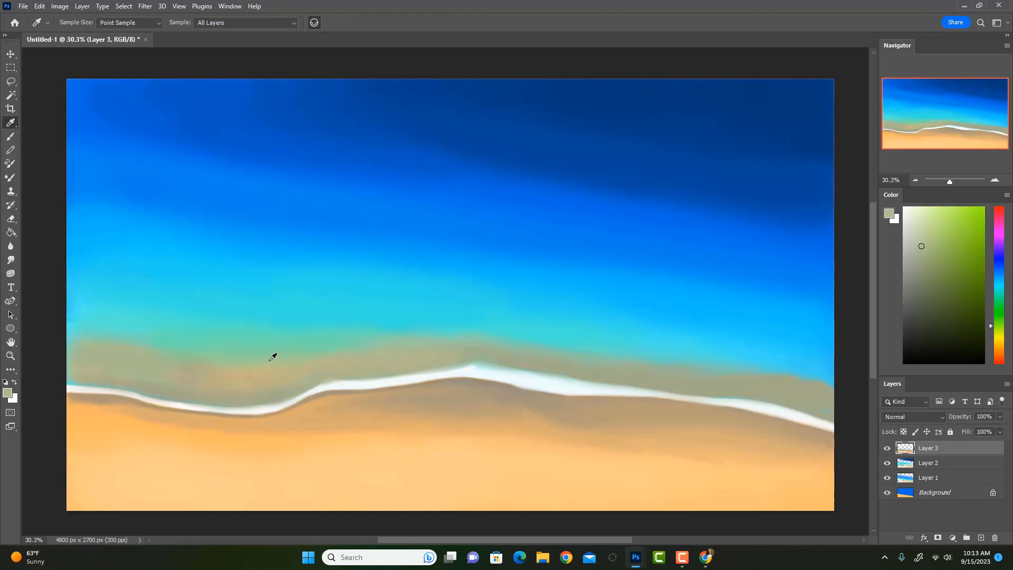
alt+click(306, 346)
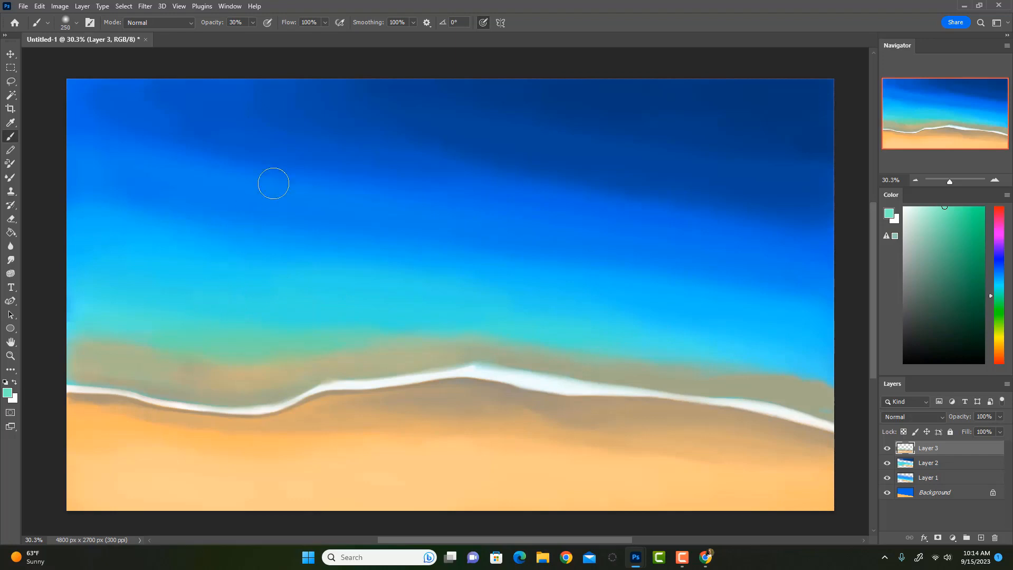
key(bracketleft)
alt+click(220, 323)
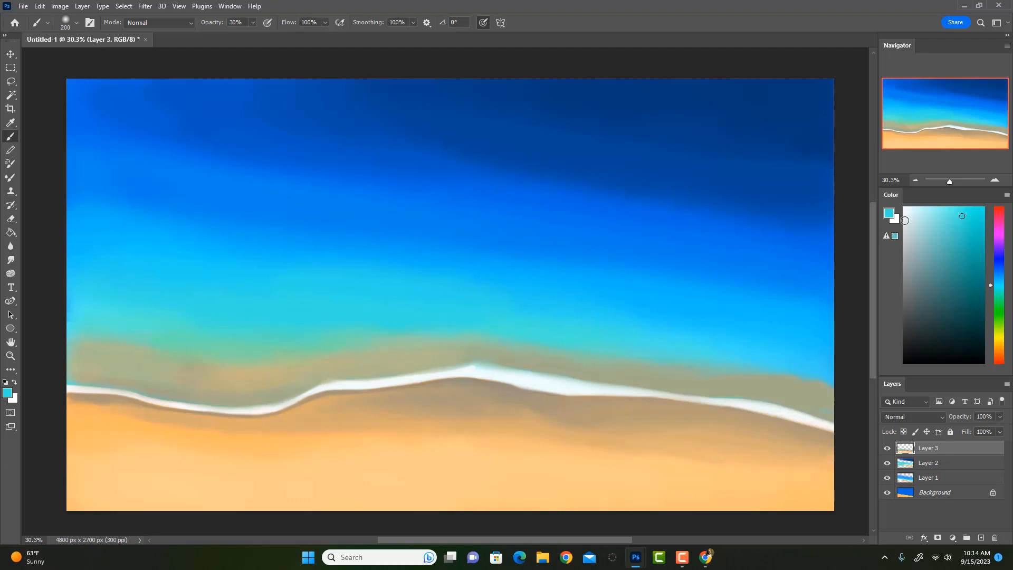
alt+click(260, 356)
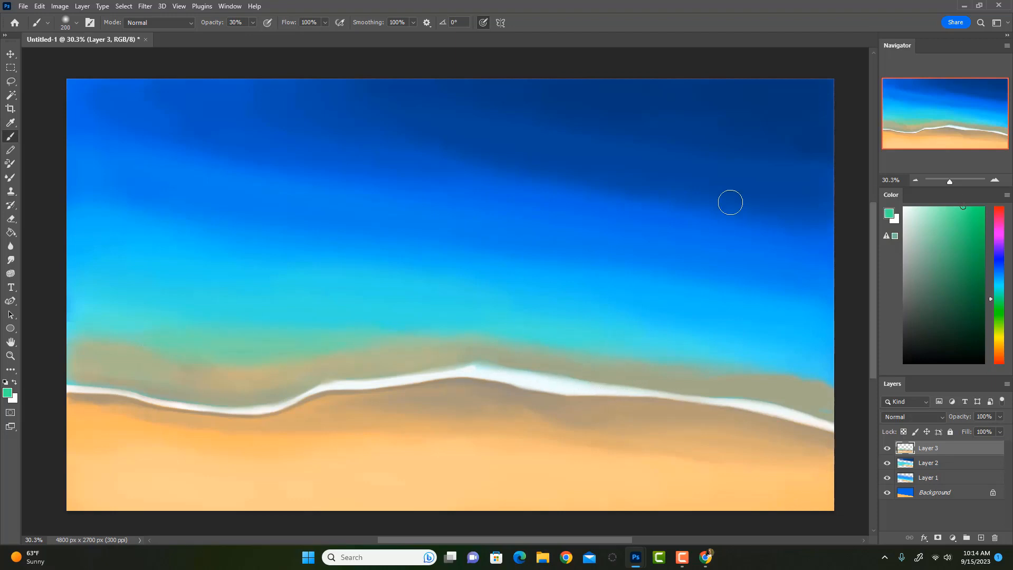
Pick a light green and paint a soft green patch in the shallows above the left foam at 30% opacity
key(bracketright)
drag(109, 327, 314, 345)
drag(89, 323, 211, 337)
key(ctrl+z)
click(949, 205)
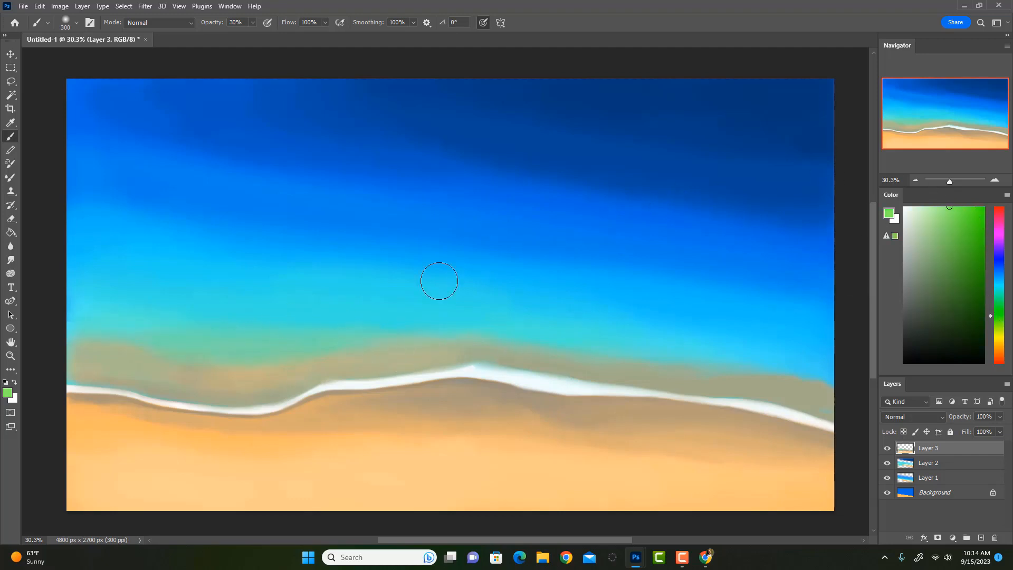
key(i)
click(277, 358)
key(b)
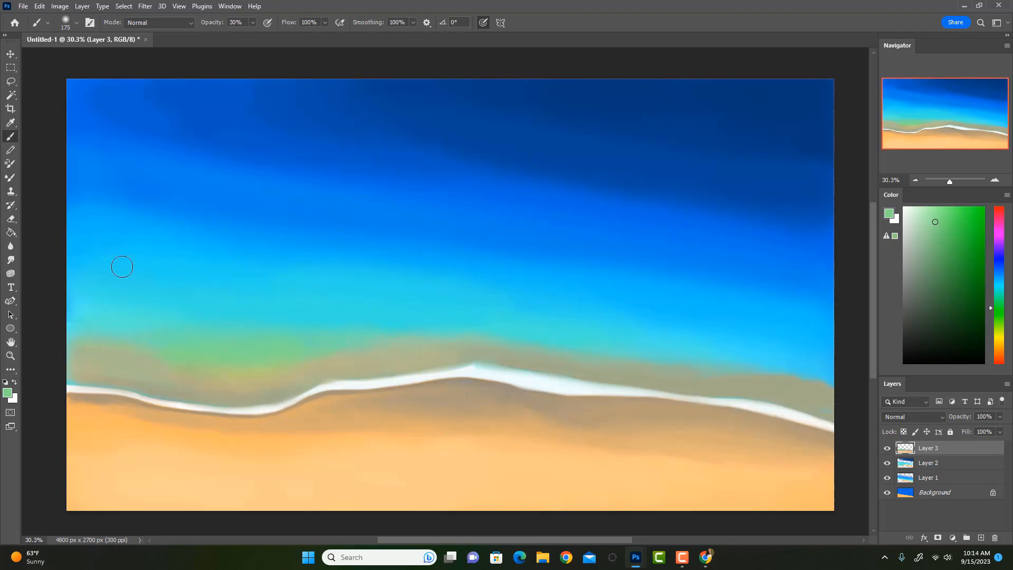
Sample orange from the dry sand and paint a highlight below the green patch with a soft 175 px brush at 30% opacity
key(i)
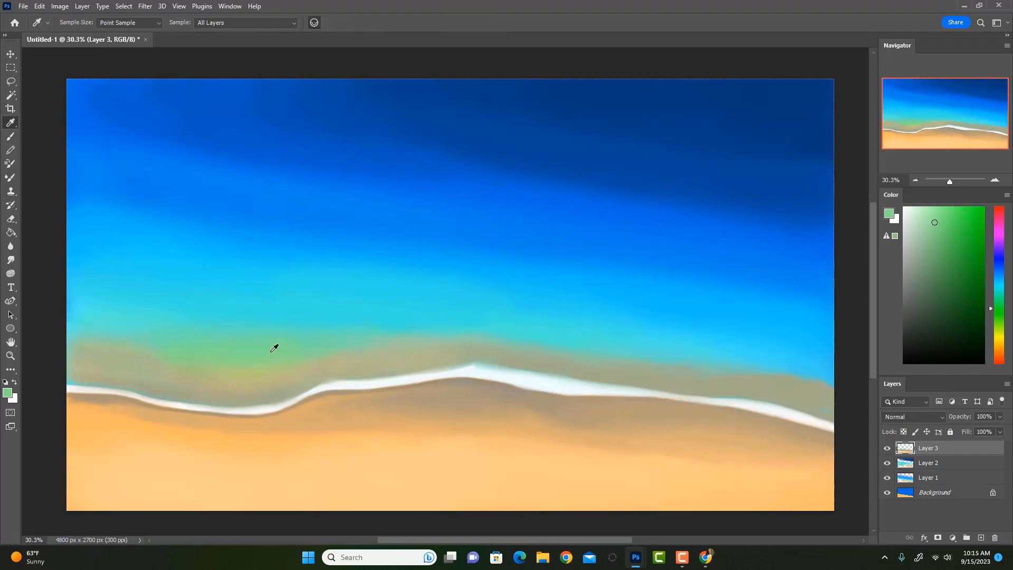
click(243, 446)
key(b)
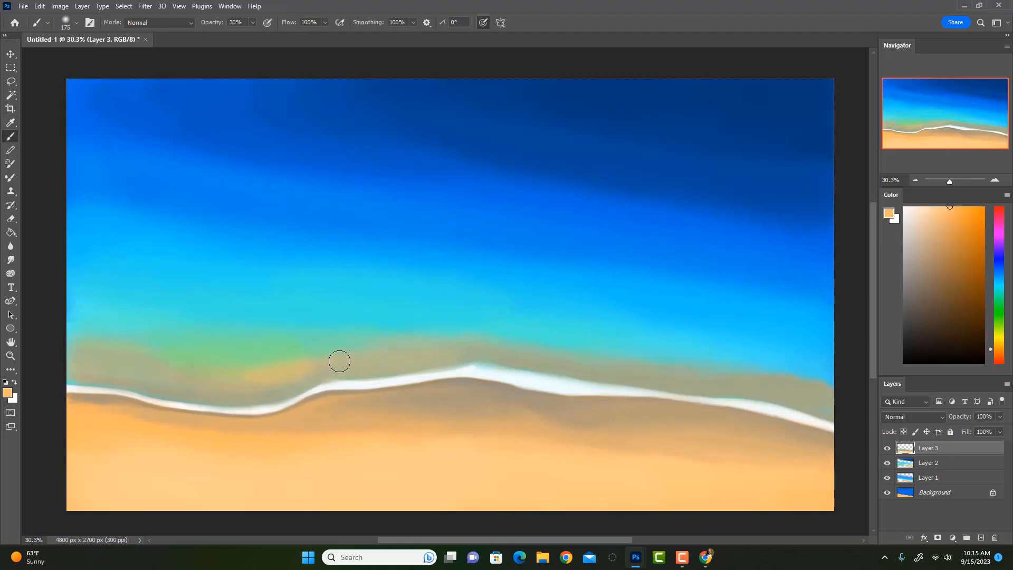
drag(339, 361, 279, 371)
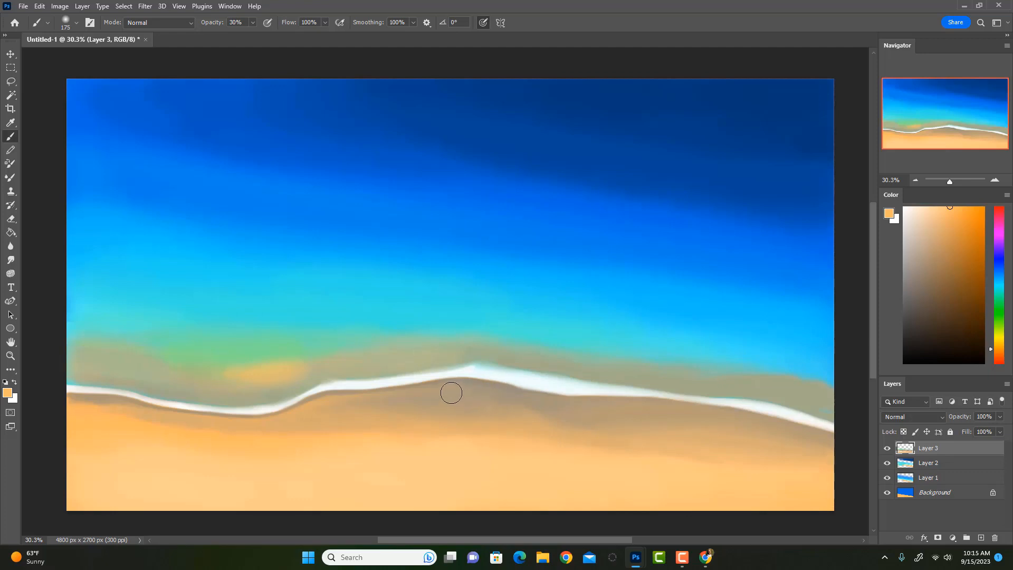
Sample the green patch and golden highlight and blend their shared edge with a soft brush at 30% opacity, extending the highlight toward the left foam
alt+click(275, 351)
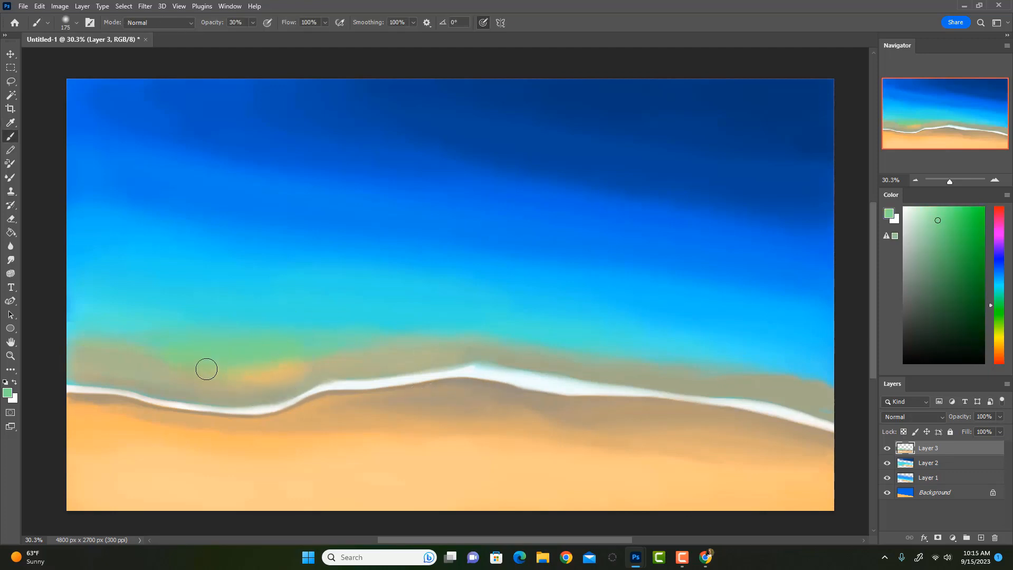
alt+click(289, 374)
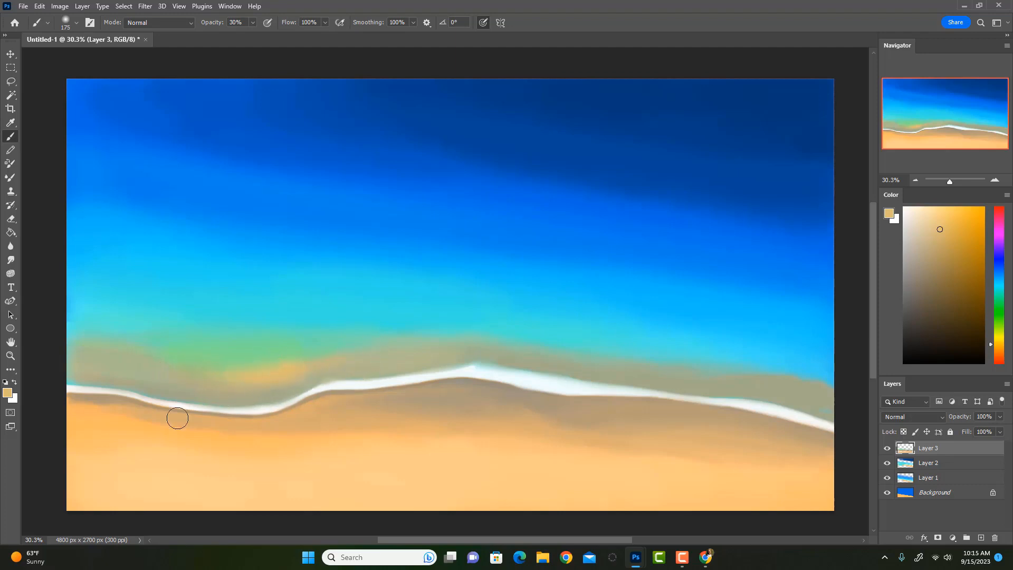
key(bracketright)
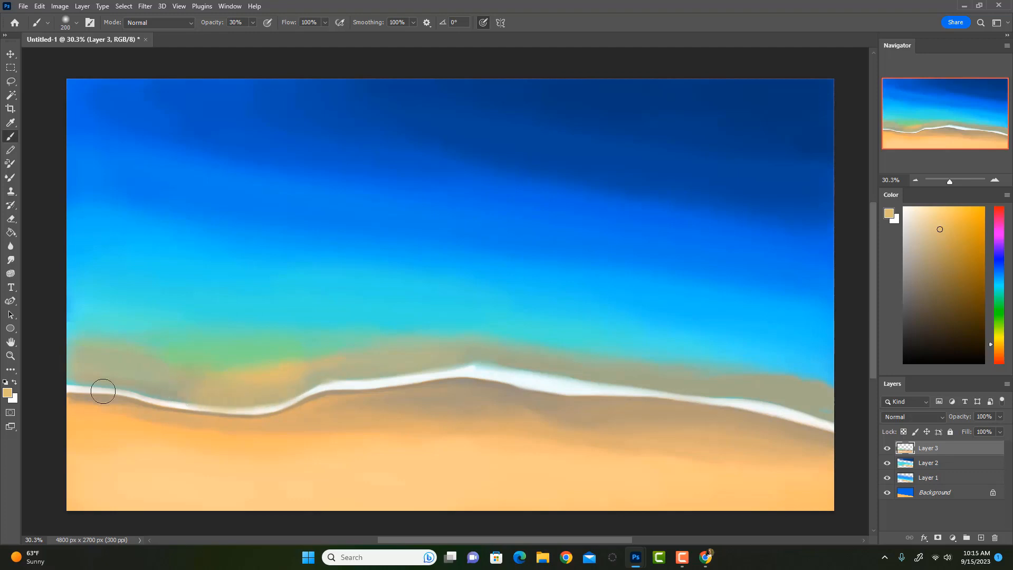
Sample olive-tan and green tones and refine the highlight's lower edge and right end with a soft 175 px brush at 30% opacity
key(bracketleft)
alt+click(182, 388)
drag(198, 396, 287, 393)
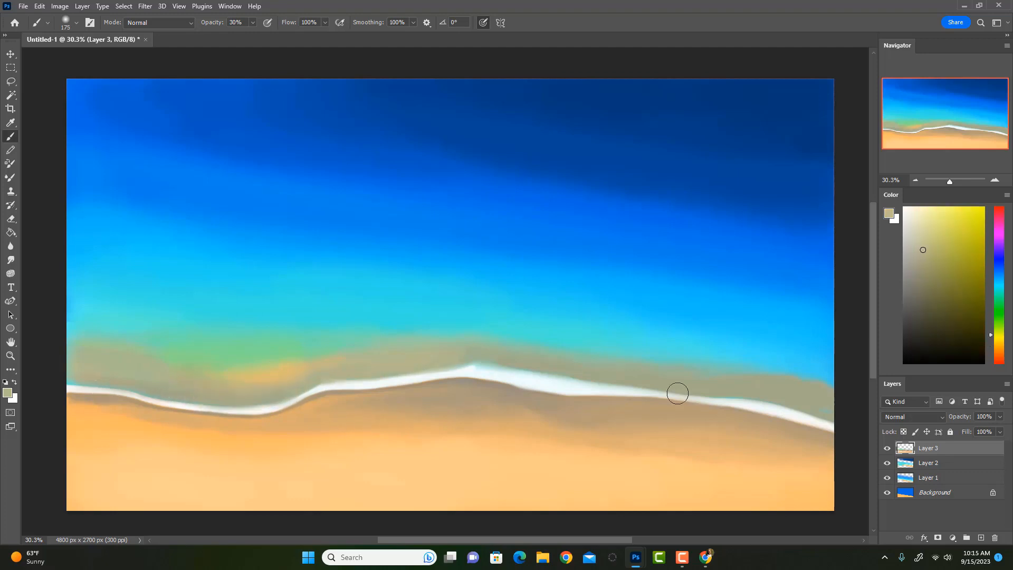
alt+click(343, 349)
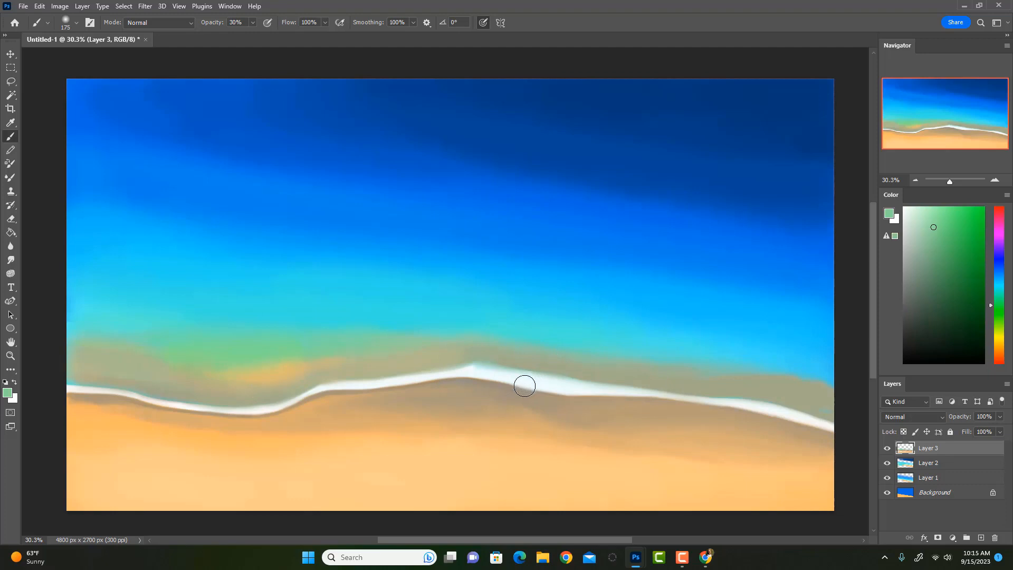
alt+click(157, 381)
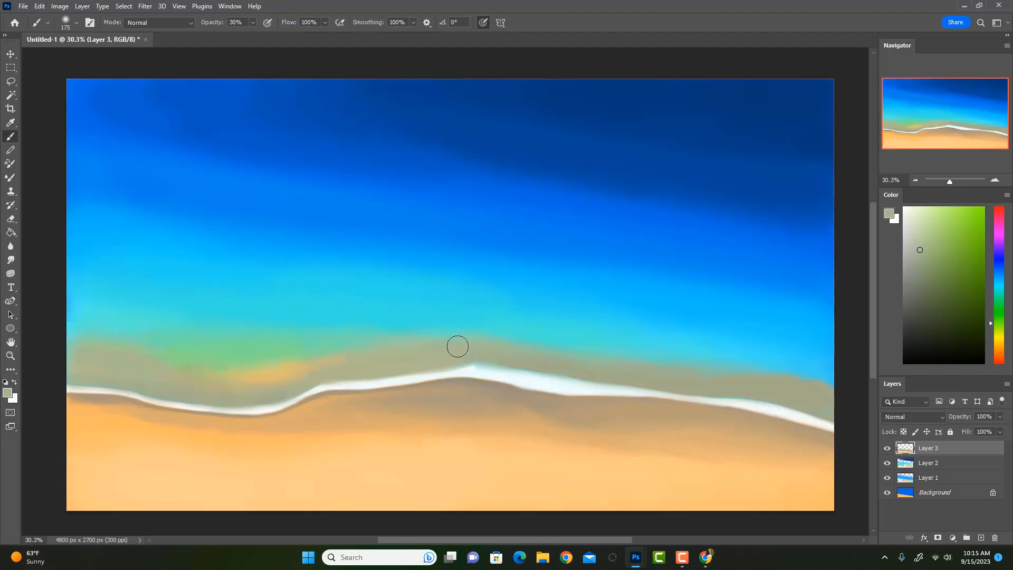
alt+click(415, 320)
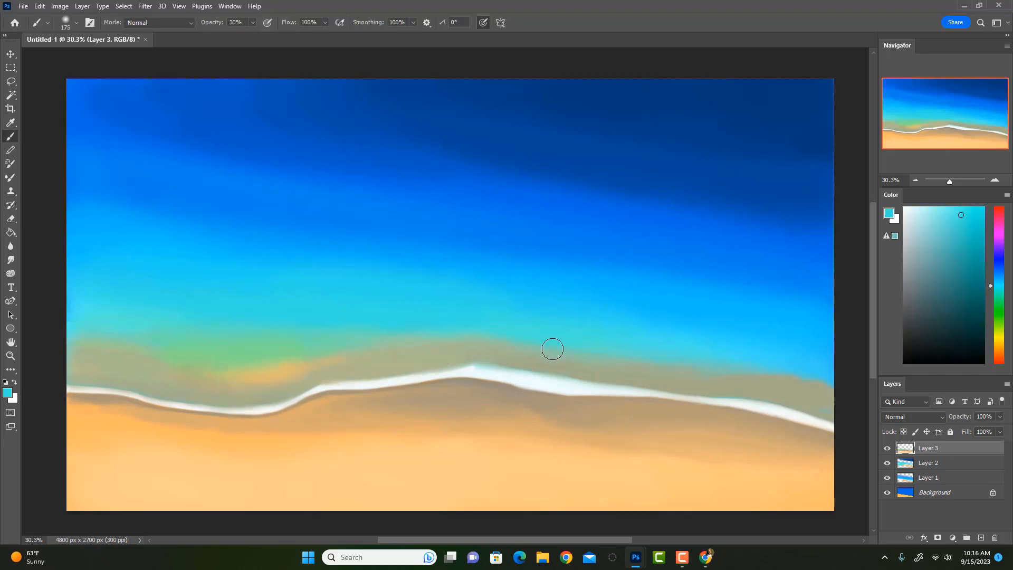
alt+click(211, 212)
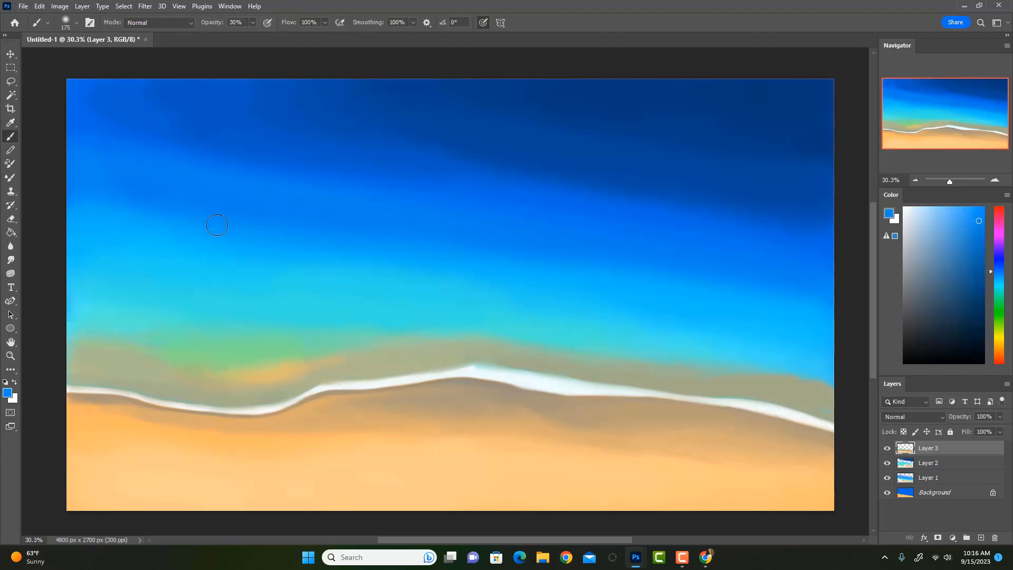
key(bracketright)
key(bracketright)
key(bracketright)
key(bracketright)
mouse_move(70, 224)
mouse_down()
mouse_move(216, 257)
mouse_move(248, 259)
mouse_move(77, 211)
mouse_move(397, 257)
mouse_move(115, 250)
mouse_move(127, 263)
mouse_move(407, 270)
mouse_move(577, 305)
mouse_up()
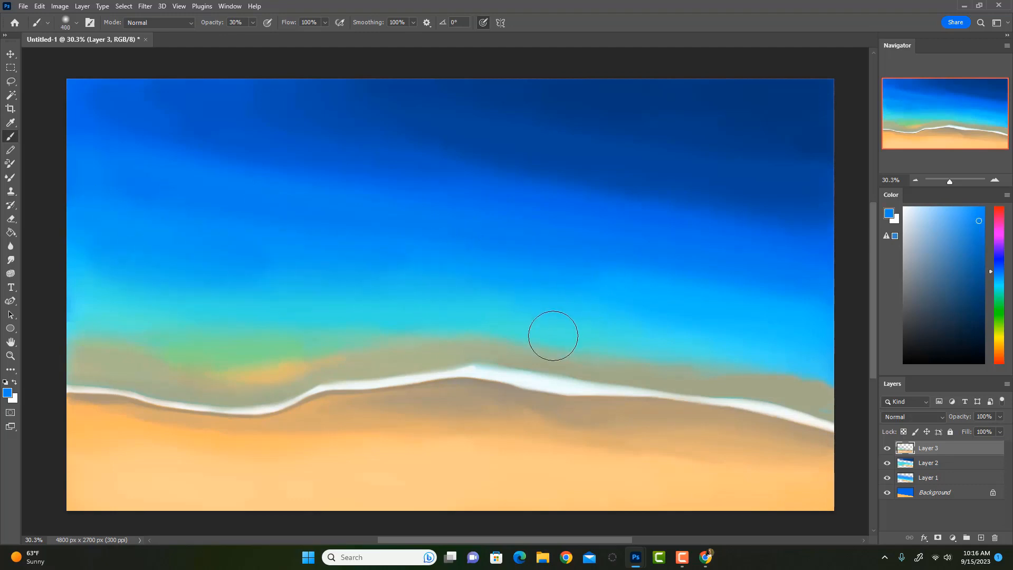
key(ctrl+z)
key(ctrl+z)
key(ctrl+z)
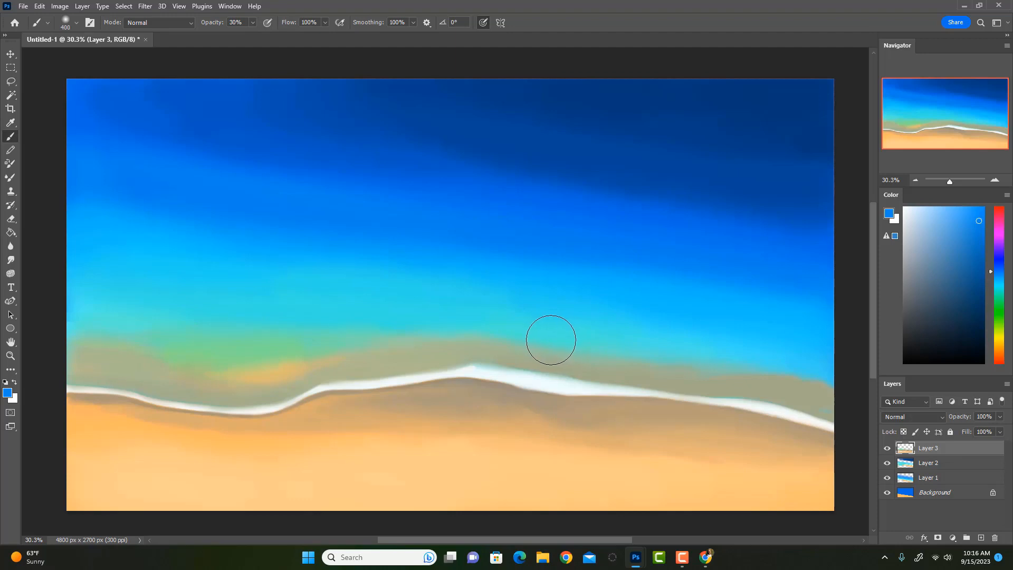
Choose a light cyan and paint a short bright streak across the turquoise water at the canvas's left edge at 30% opacity
key(i)
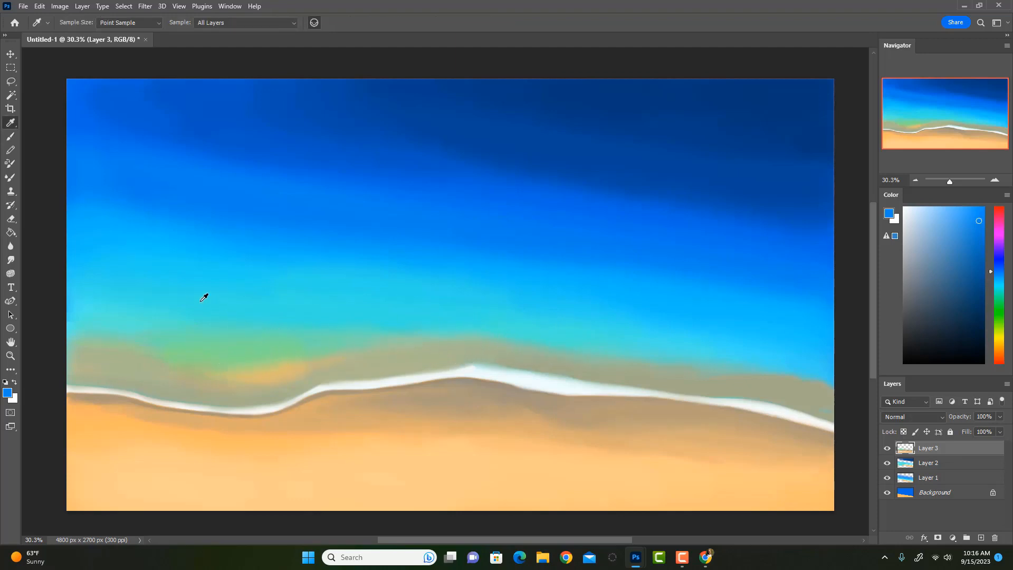
click(185, 285)
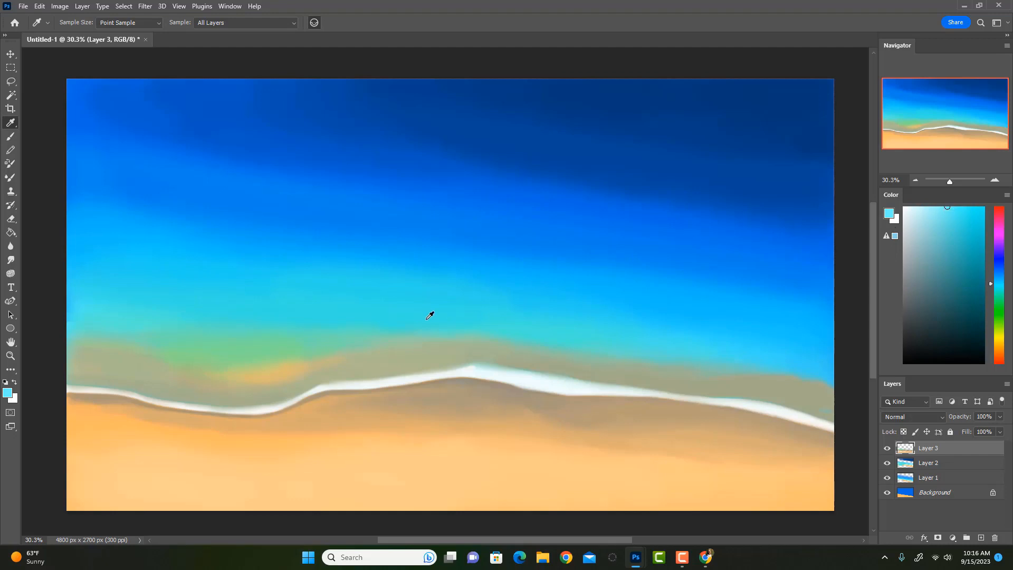
key(b)
key([)
key([)
key([)
mouse_move(88, 283)
mouse_down()
mouse_move(186, 290)
mouse_move(167, 291)
mouse_move(244, 288)
mouse_move(190, 303)
mouse_move(100, 282)
mouse_move(195, 296)
mouse_up()
key(])
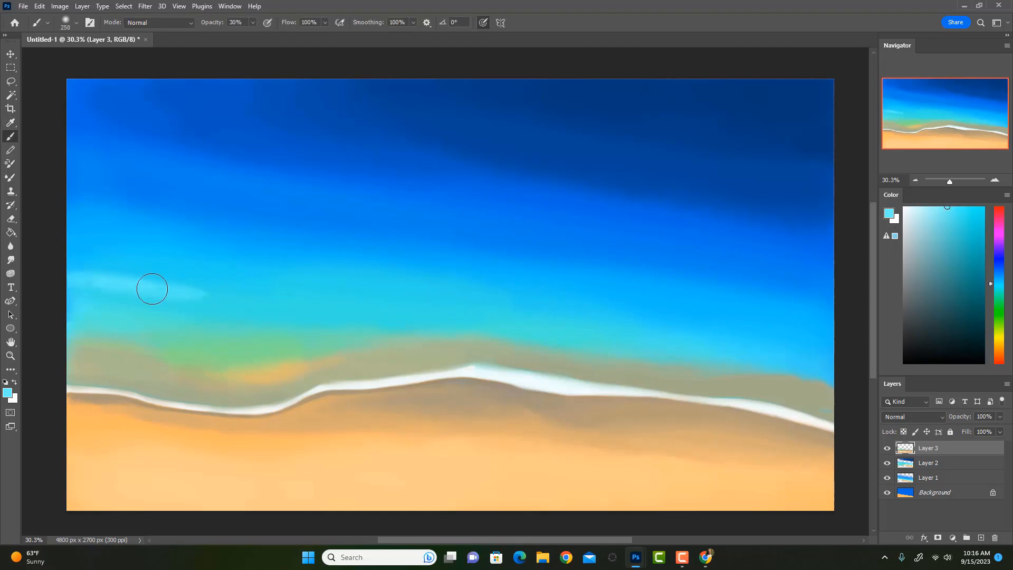
Lengthen and brighten the light cyan streak toward the right with a soft 175 px brush at 30% opacity
key([)
key([)
key([)
drag(211, 289, 269, 284)
key(])
drag(131, 274, 187, 288)
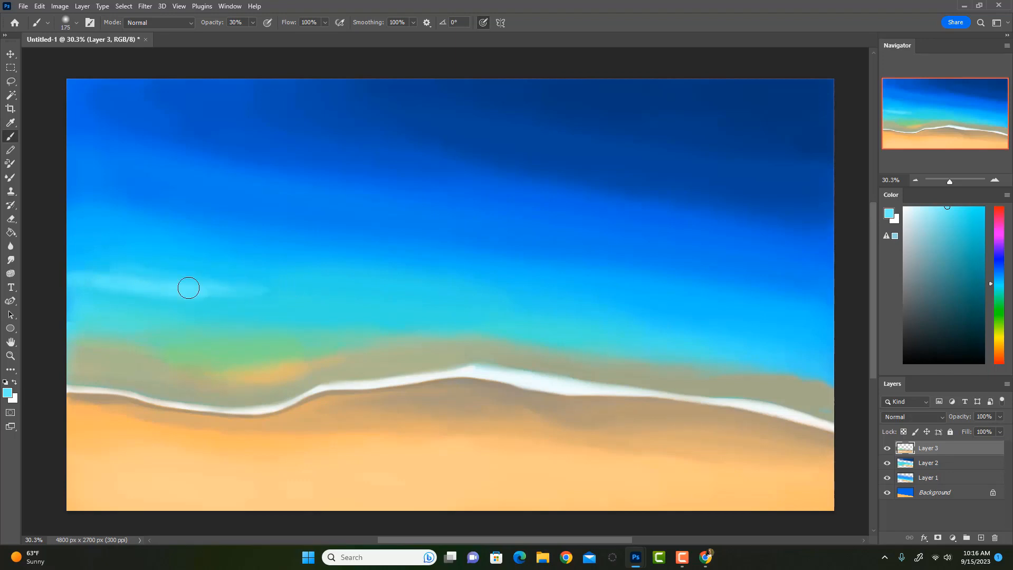
drag(80, 267, 338, 291)
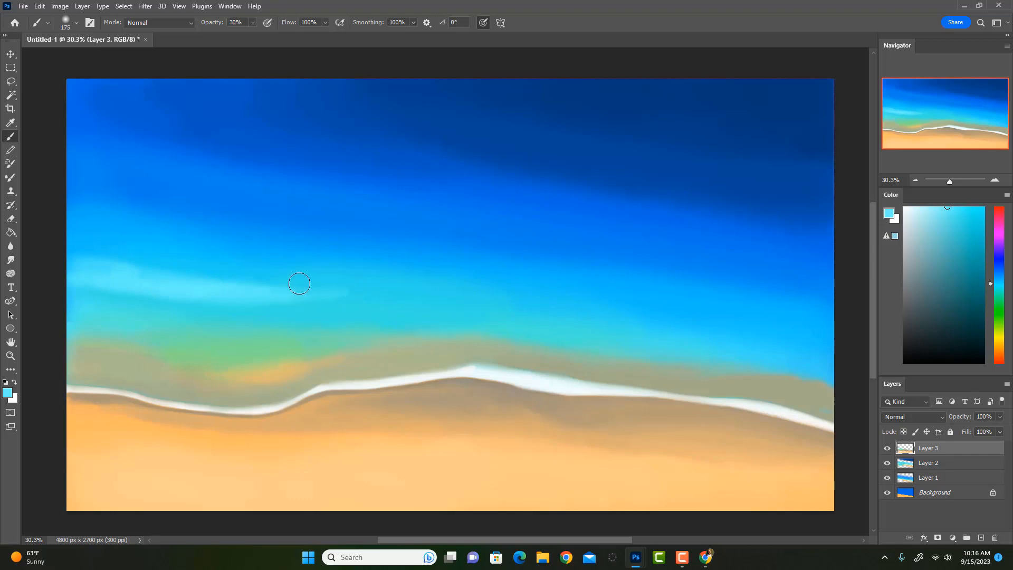
Broaden the cyan streak's upper side and extend it past the middle of the water with a soft 250 px brush at 30% opacity
key(])
key(])
key(])
drag(144, 262, 242, 275)
drag(157, 263, 198, 268)
drag(299, 287, 491, 286)
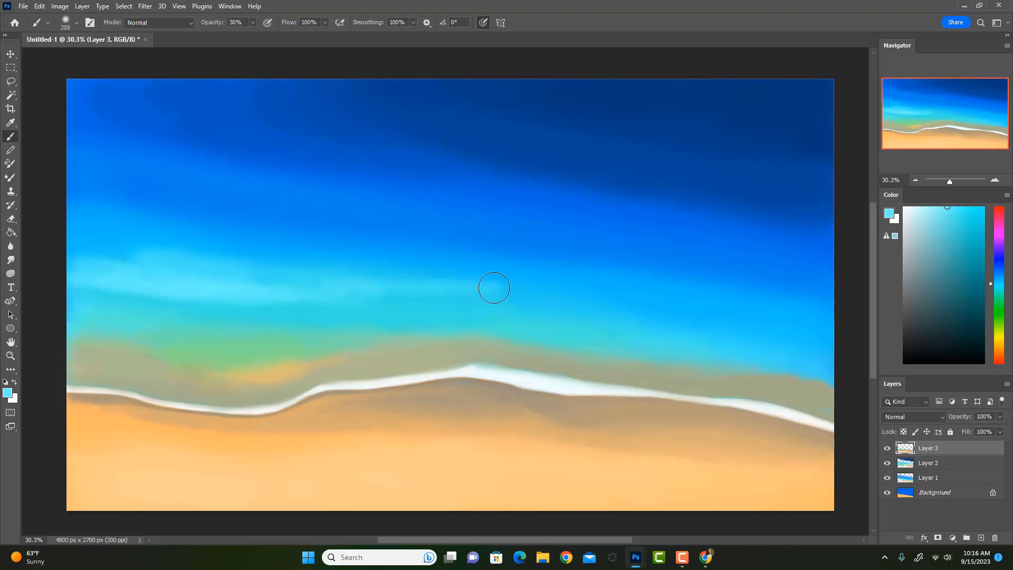
Trim the streak's upper left edge with sampled blue and a 200 px brush, and rebrighten its left end with sampled light cyan at 250 px
alt+click(256, 253)
key([)
key([)
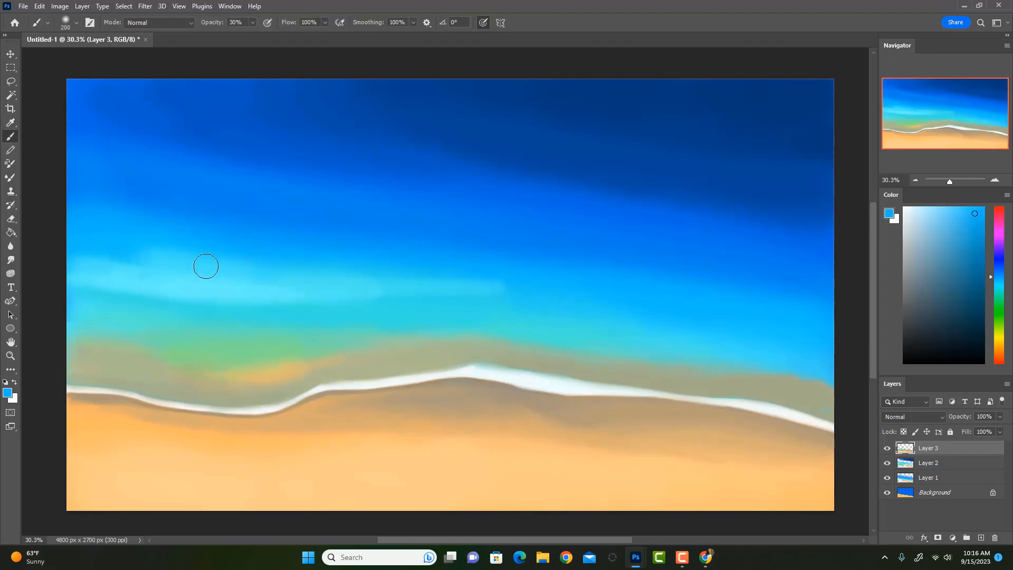
drag(172, 265, 250, 263)
key(ctrl+z)
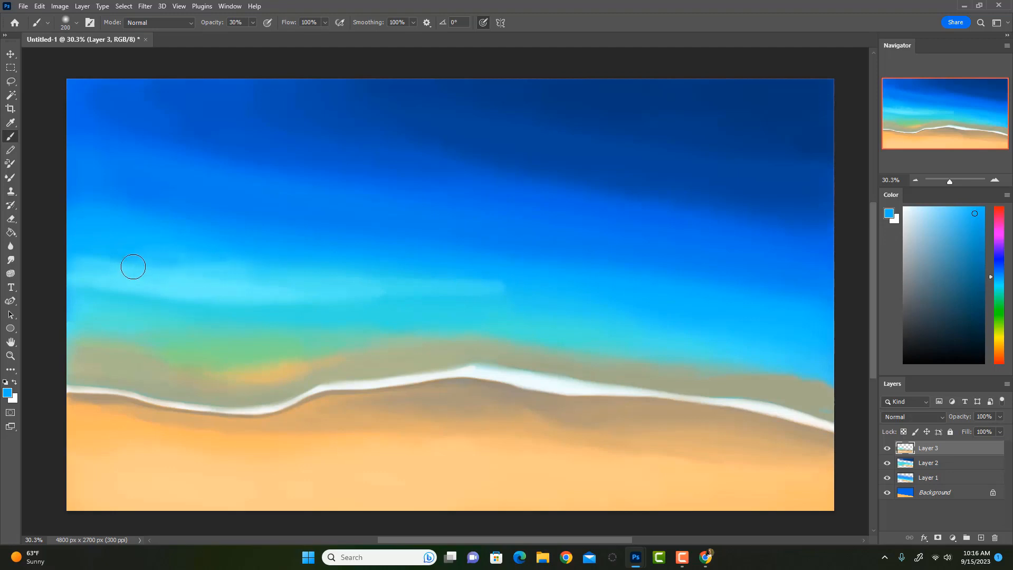
drag(87, 256, 179, 270)
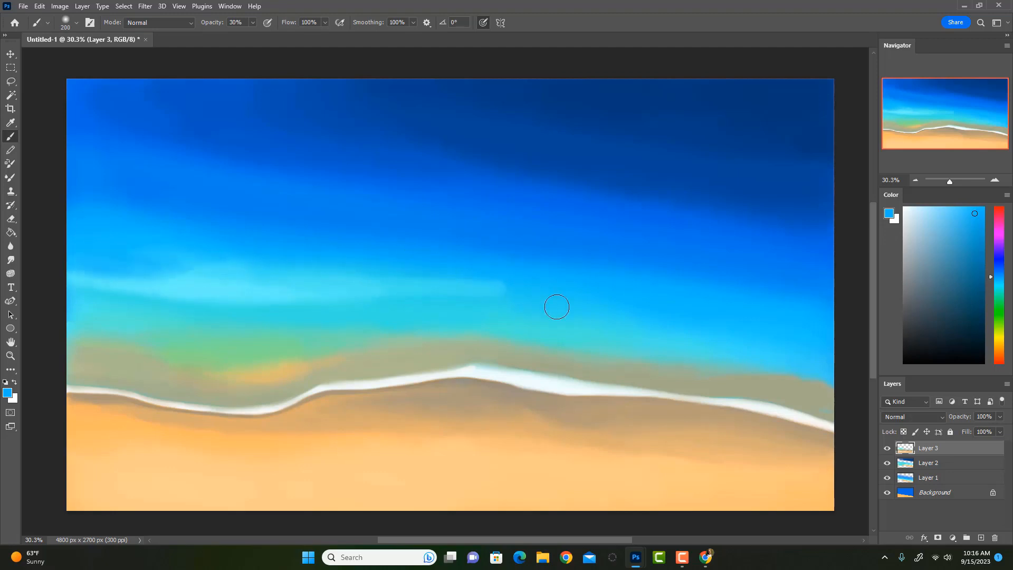
alt+click(216, 278)
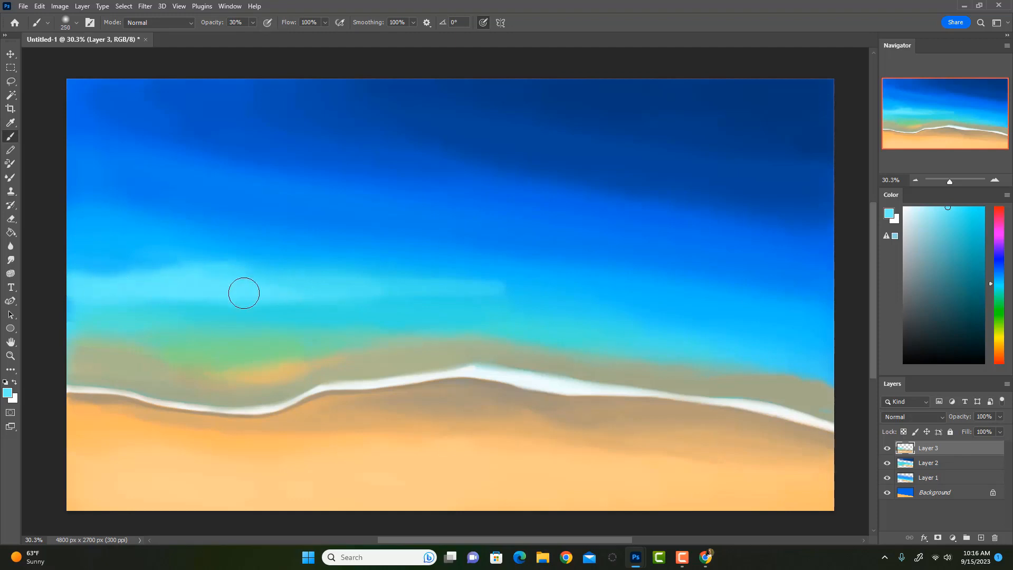
Broaden the light cyan streak's left half up and down with sampled cyan at 30% opacity, using a soft brush up to 300 px
key(bracketleft)
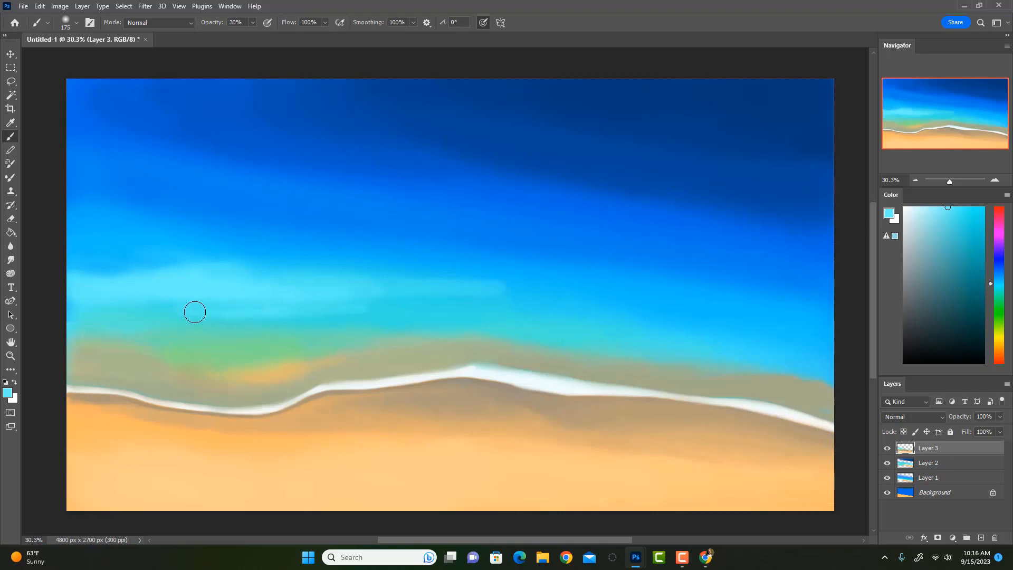
alt+click(198, 305)
key(0)
key(bracketright)
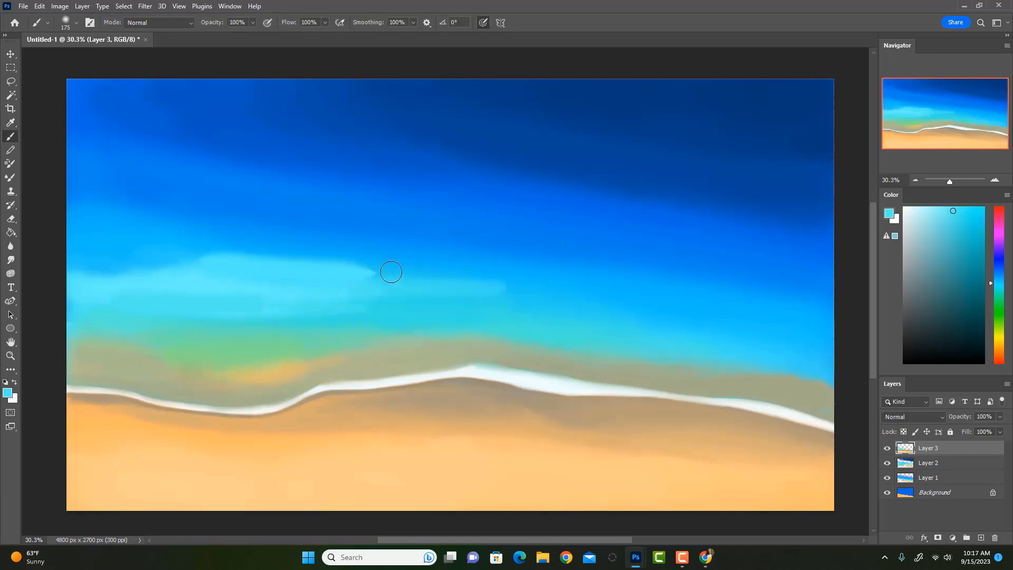
key(3)
mouse_move(210, 269)
mouse_down()
mouse_move(77, 272)
mouse_move(180, 280)
mouse_move(82, 276)
mouse_move(157, 285)
mouse_up()
key(bracketright)
key(bracketright)
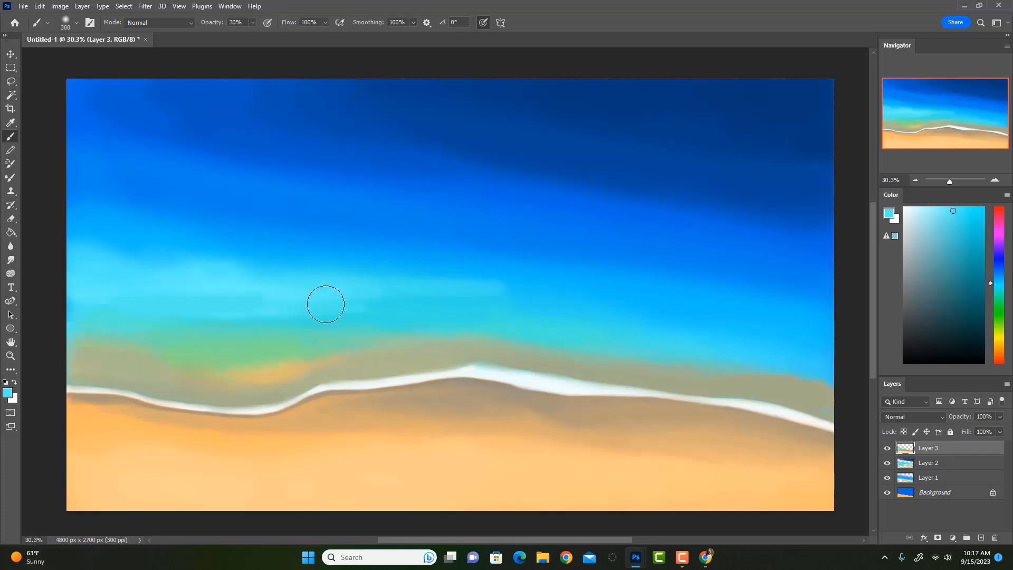
Trim the streak's upper edge with sampled blue and lengthen its tip toward the right with sampled light cyan at 200 px
key(bracketleft)
key(bracketleft)
alt+click(309, 261)
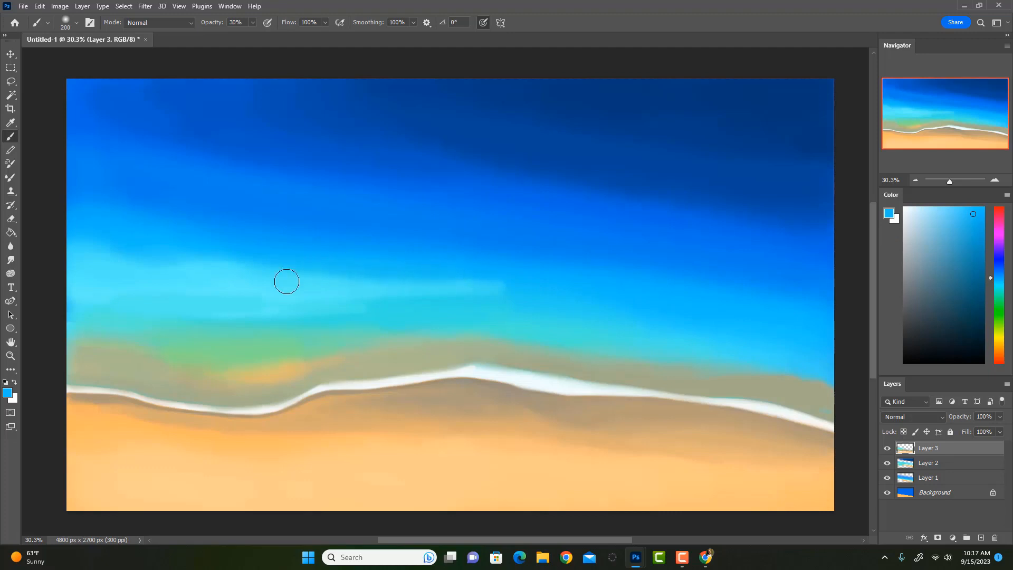
alt+click(394, 276)
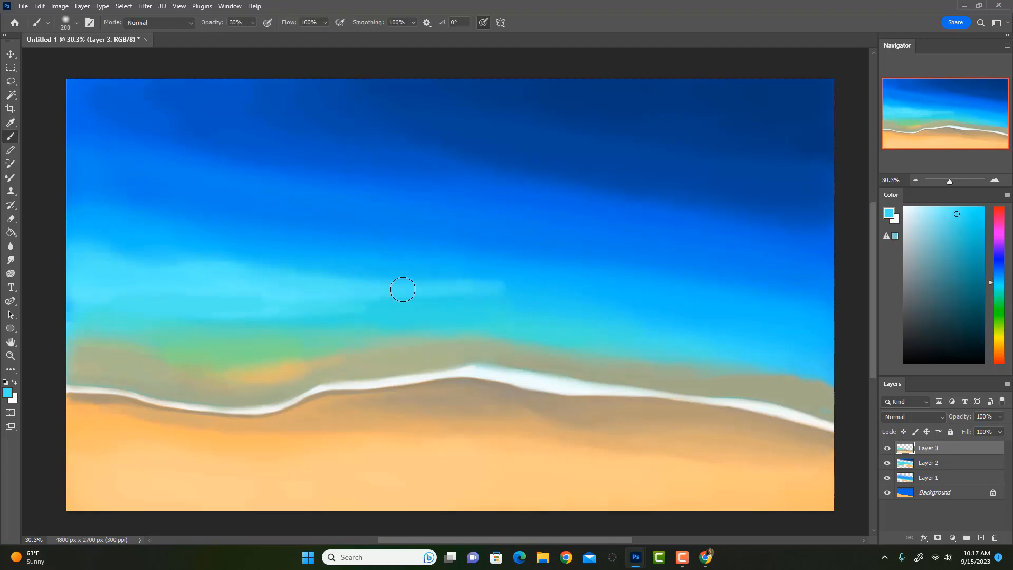
mouse_move(347, 285)
mouse_down()
mouse_move(592, 290)
mouse_move(309, 284)
mouse_up()
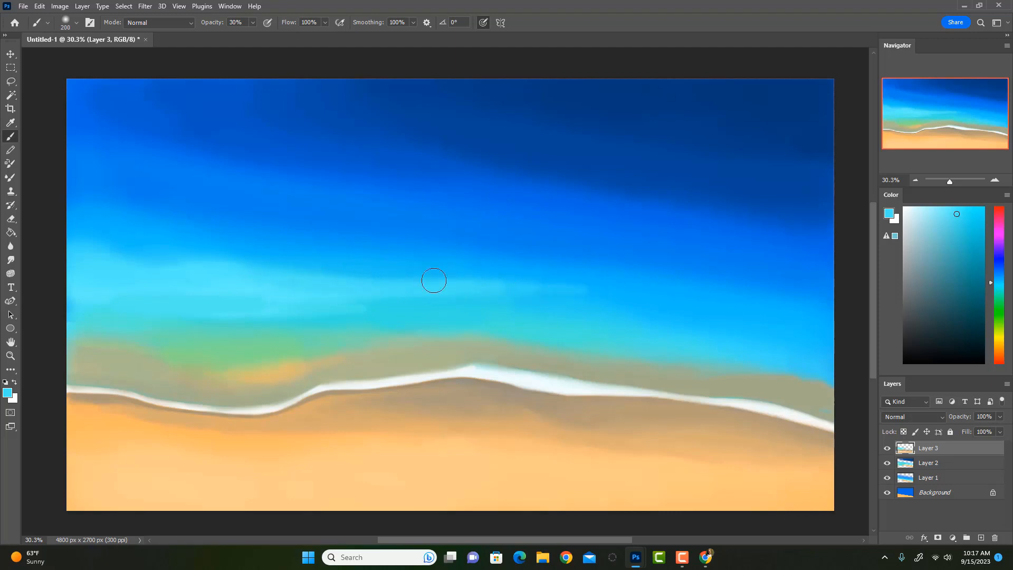
Taper the cyan streak by trimming its upper edge with sampled blues and its lower edge with sampled turquoise at 200 px
alt+click(386, 270)
mouse_move(405, 279)
mouse_down()
mouse_move(580, 283)
mouse_move(299, 271)
mouse_up()
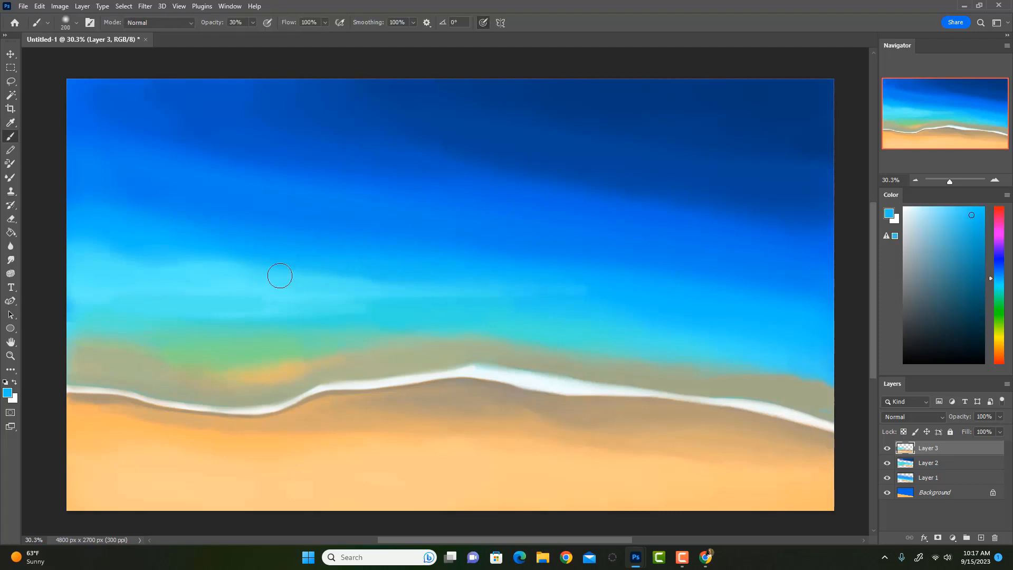
alt+click(372, 306)
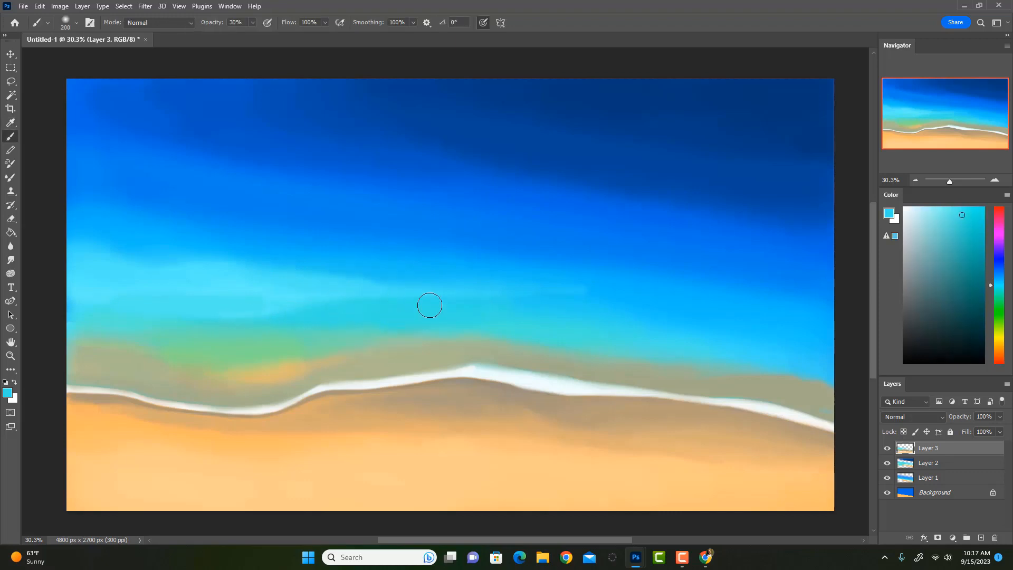
key(i)
click(221, 247)
key(b)
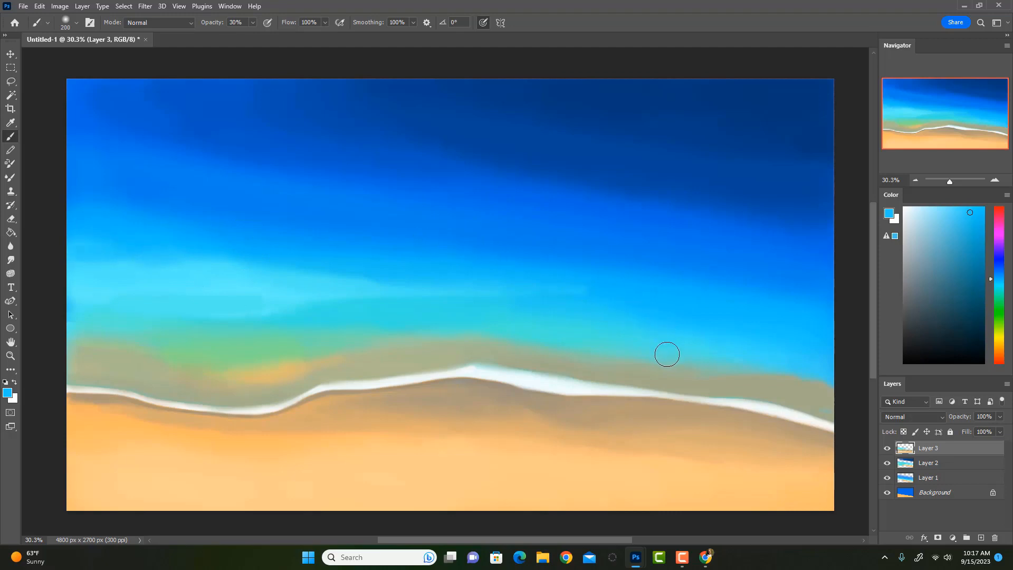
Sharpen and rebrighten the streak's left end with sampled light cyan and a 150 px brush at 30% opacity
alt+click(247, 287)
key(bracketleft)
key(bracketleft)
drag(387, 332, 476, 333)
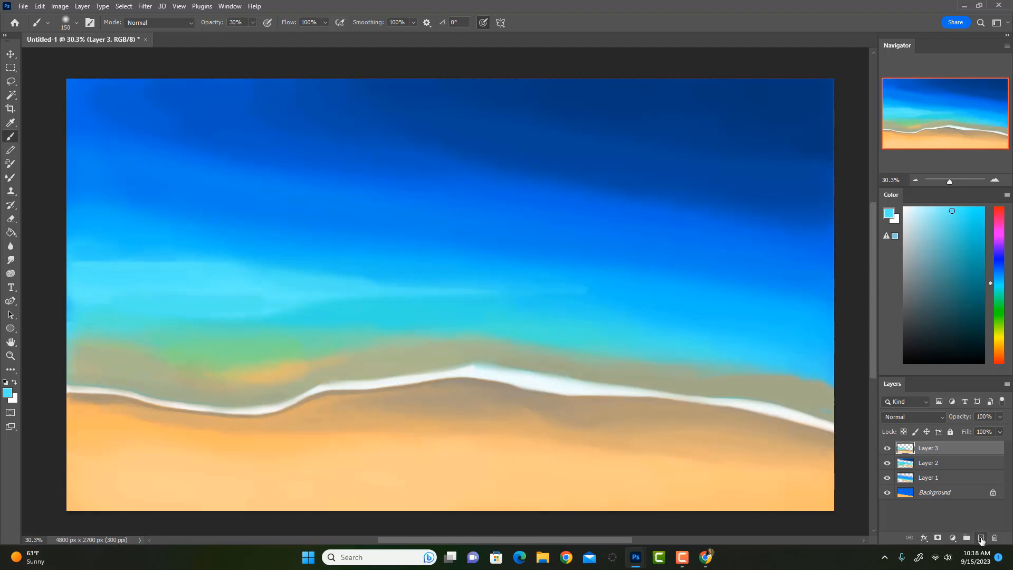
Add a new layer and paint thin light cyan streaks over the submerged sand and green shallows on the left at 30% opacity
click(980, 537)
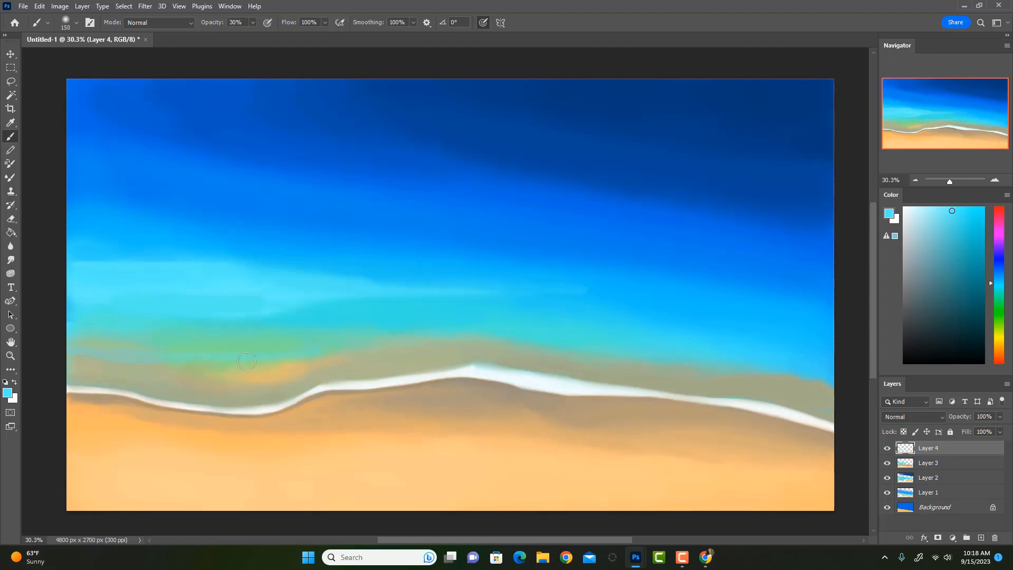
mouse_move(325, 351)
mouse_down()
mouse_move(204, 359)
mouse_move(421, 339)
mouse_up()
mouse_move(204, 374)
mouse_down()
mouse_move(360, 371)
mouse_move(218, 375)
mouse_move(153, 366)
mouse_move(302, 373)
mouse_move(390, 351)
mouse_move(281, 371)
mouse_move(156, 367)
mouse_move(100, 351)
mouse_move(377, 358)
mouse_move(461, 347)
mouse_up()
Thin the cyan streaks over the submerged sand with the Eraser and refine them with a 125 px brush in sampled cyan
key(e)
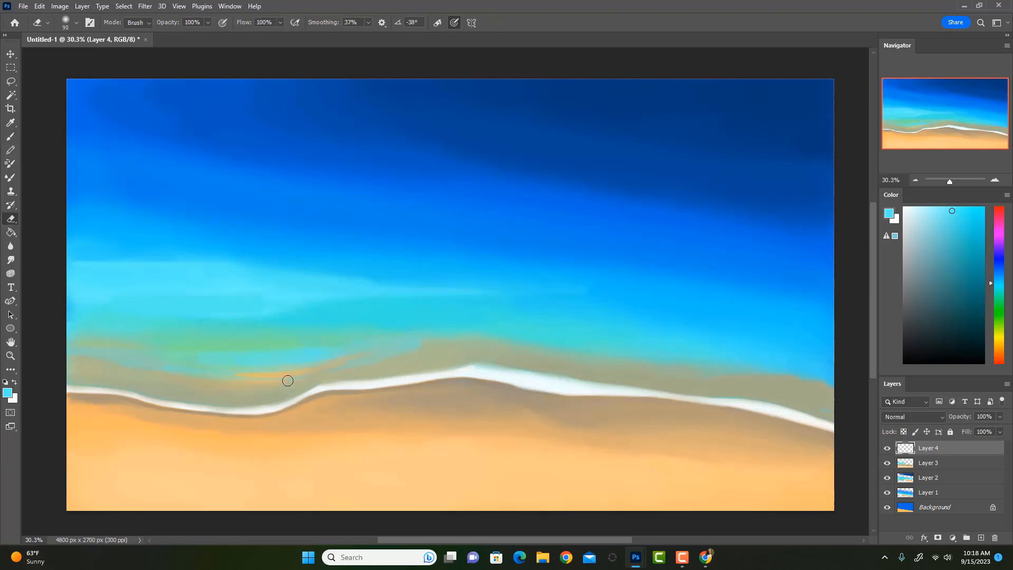
key(b)
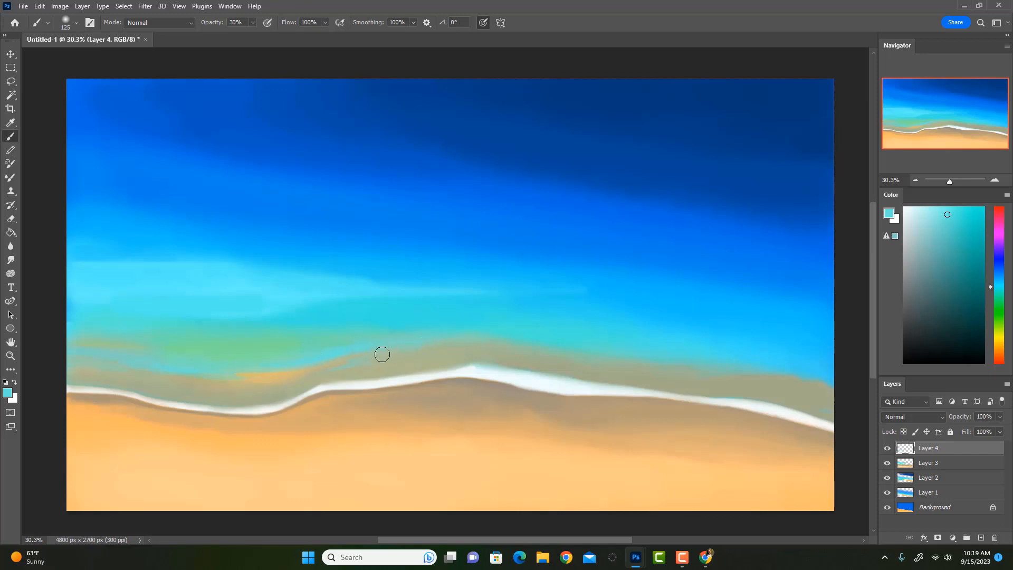
key(e)
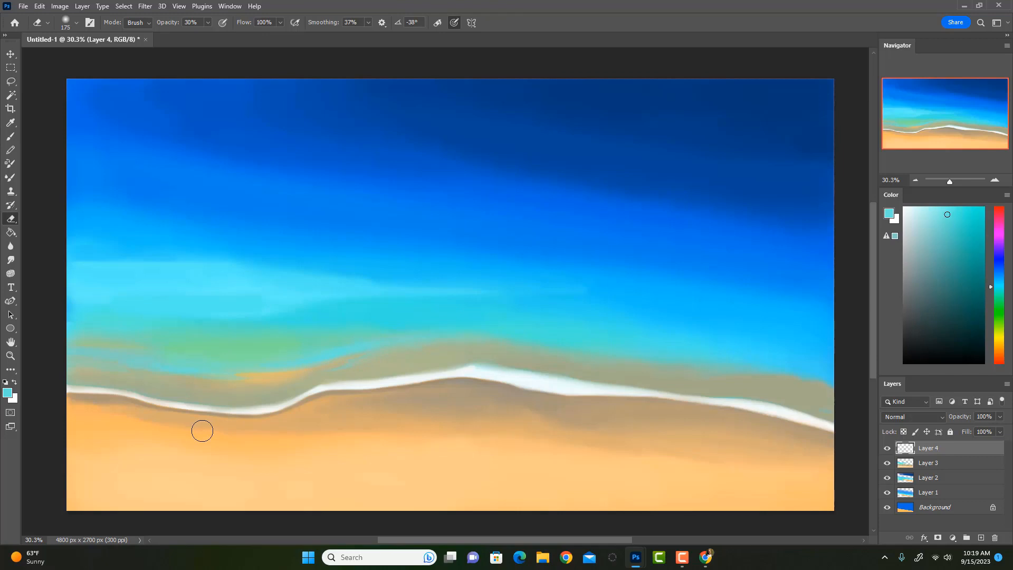
Extend the light cyan band across the water to the canvas's right edge and compare the painting with Layer 4 hidden and shown
key(b)
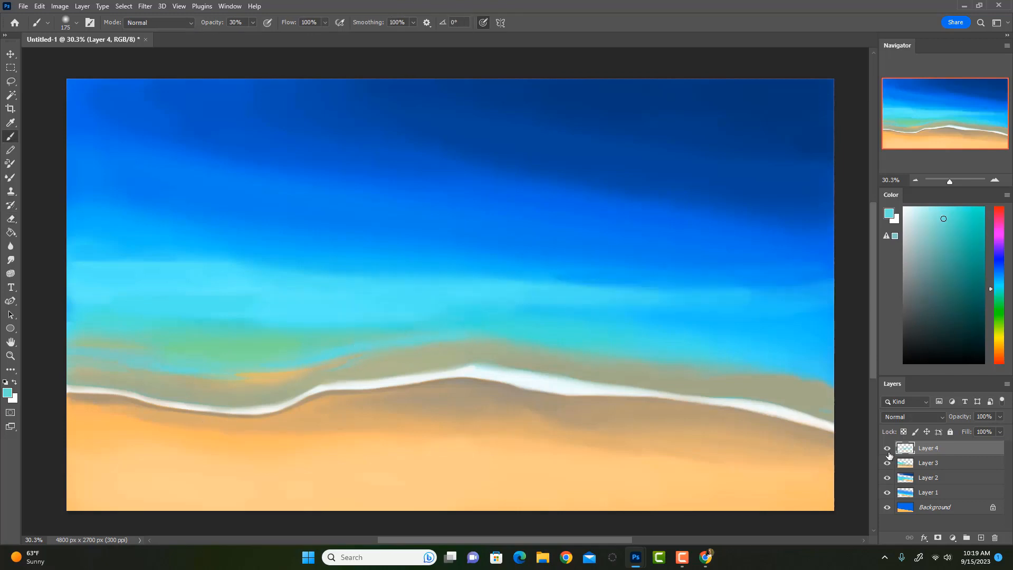
click(888, 448)
click(890, 451)
Spread sampled grey-green sand over the right shallows with a 200 px brush at 30% opacity and try a sampled tan tint over it
alt+click(489, 335)
key(bracketright)
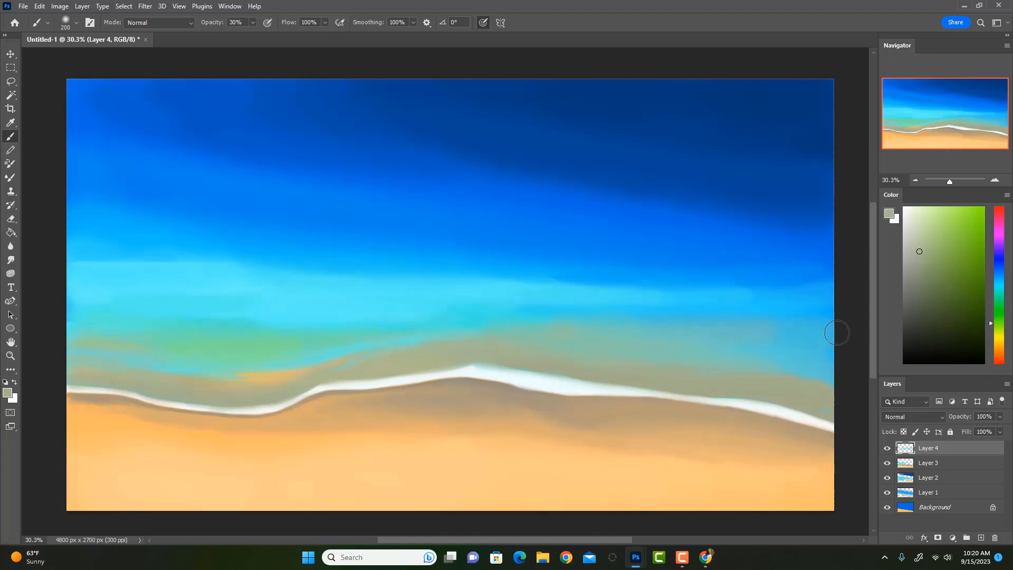
drag(660, 362, 828, 358)
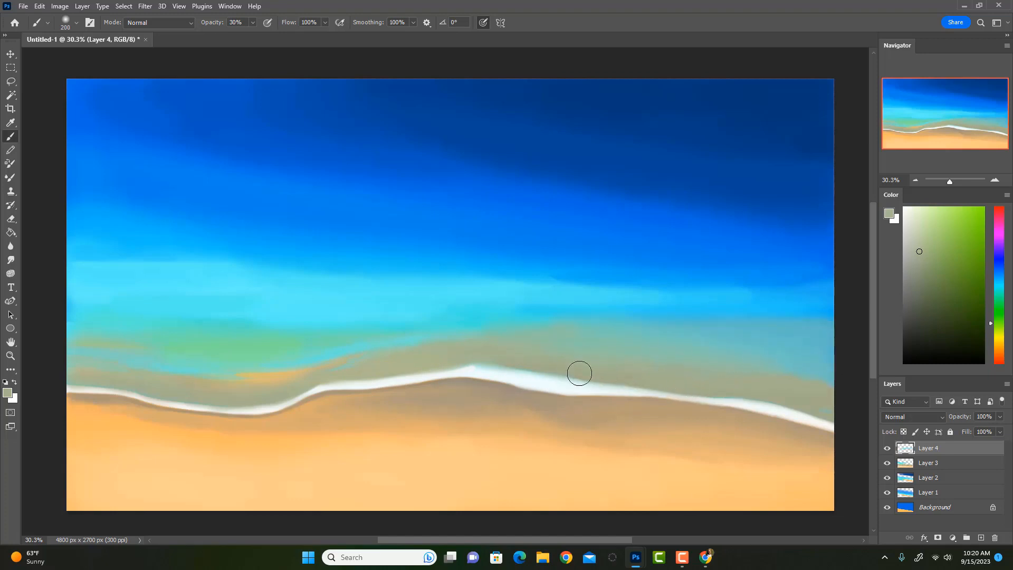
alt+click(270, 379)
mouse_move(489, 352)
mouse_down()
mouse_move(685, 349)
mouse_move(423, 355)
mouse_move(628, 326)
mouse_move(770, 364)
mouse_up()
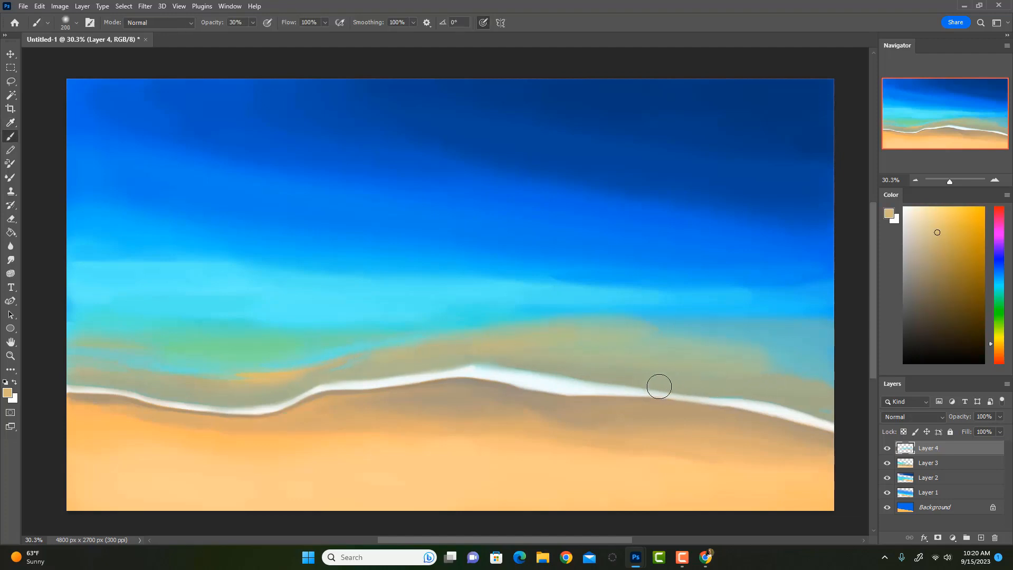
Darken the sampled grey-green and paint a dark patch in the submerged sand above the foam's right half, undoing the last stroke
alt+click(547, 360)
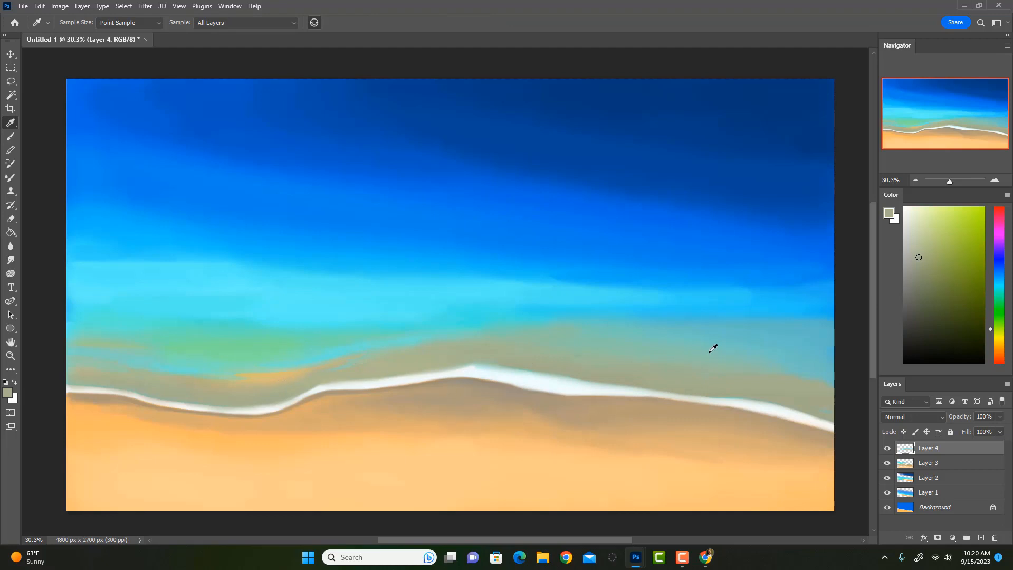
drag(923, 267, 922, 318)
key(b)
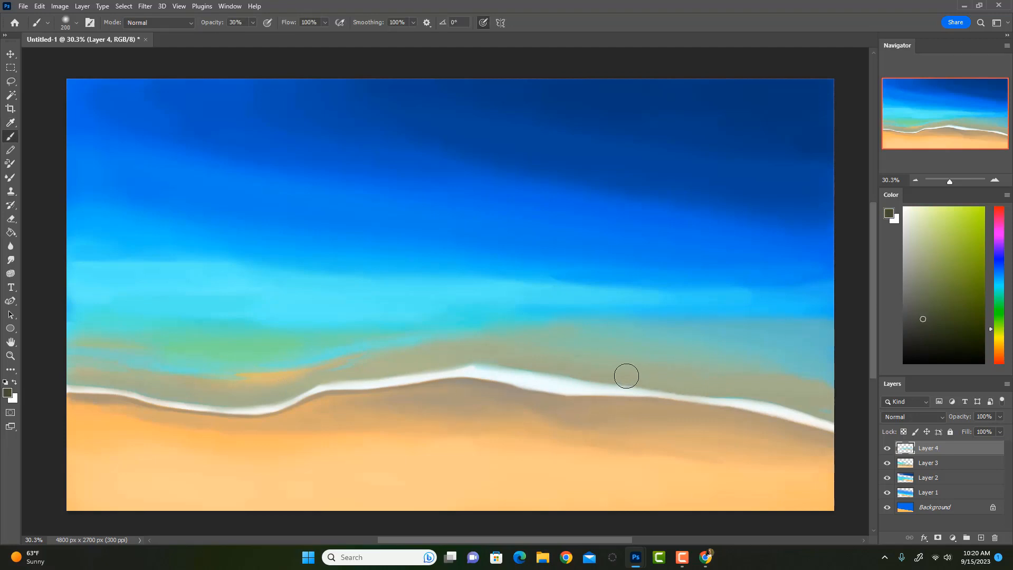
drag(646, 373, 689, 376)
mouse_move(752, 385)
mouse_down()
mouse_move(850, 386)
mouse_move(641, 375)
mouse_up()
key(ctrl+z)
Spread the dark patch left and right over the submerged sand with a sampled mid-tone and a 150 px brush
alt+click(727, 377)
key(bracketleft)
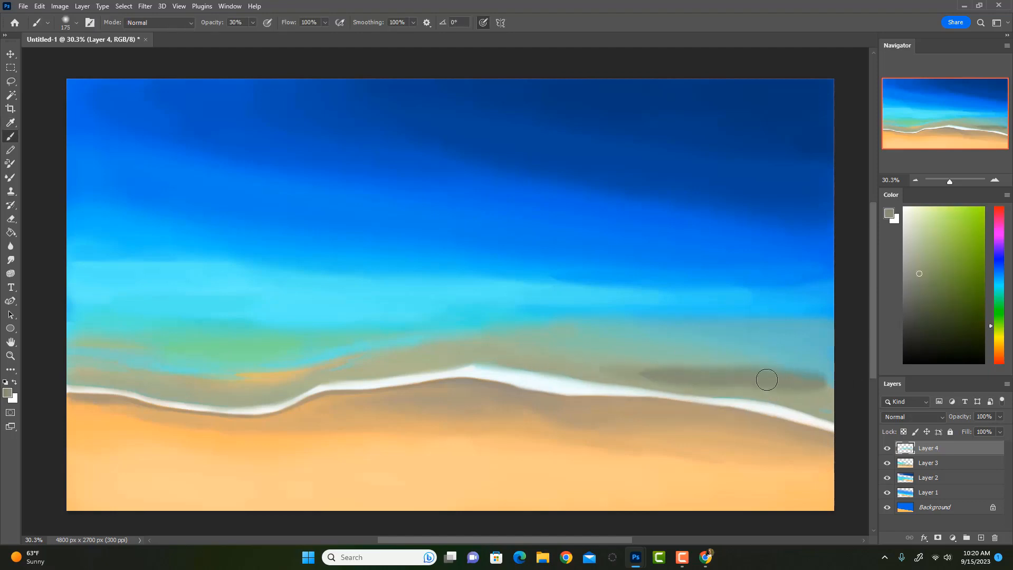
key(bracketleft)
mouse_move(714, 369)
mouse_down()
mouse_move(570, 359)
mouse_move(796, 368)
mouse_move(548, 355)
mouse_up()
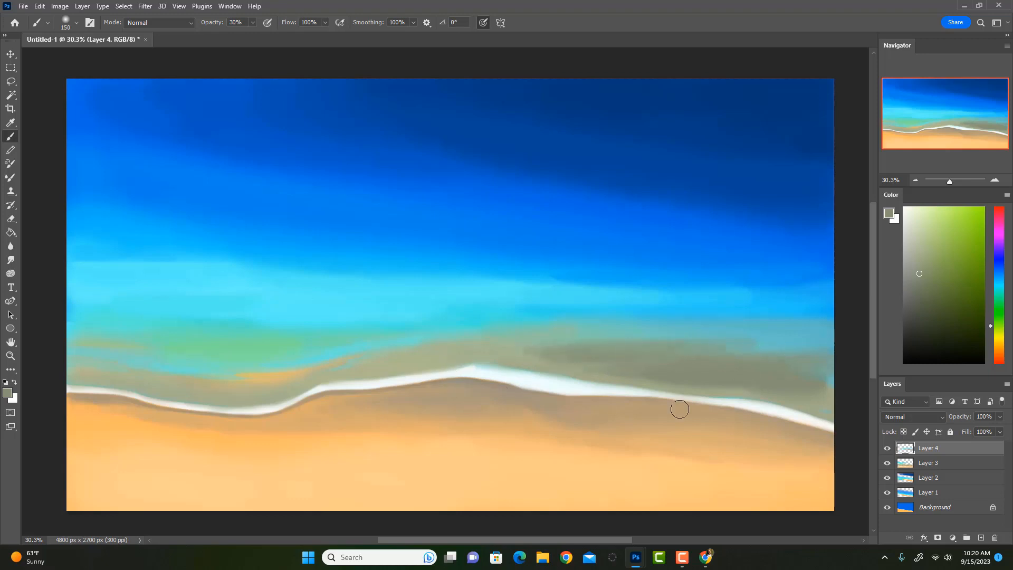
Blend the dark patch's upper edge with sampled water and sand tones at 125 px, and extend it toward the foam's peak
alt+click(536, 355)
key(bracketleft)
alt+click(775, 336)
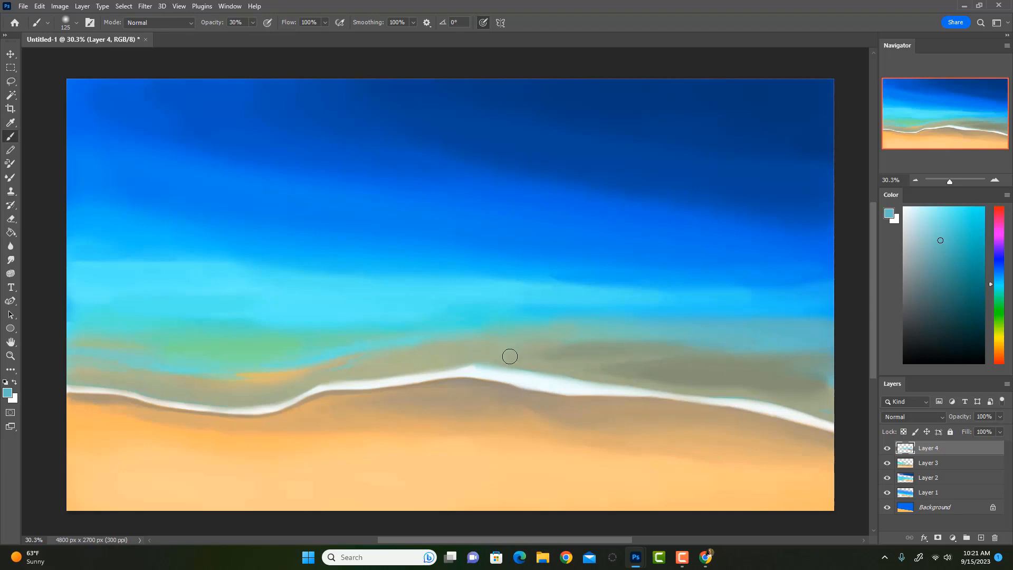
alt+click(573, 351)
alt+click(568, 353)
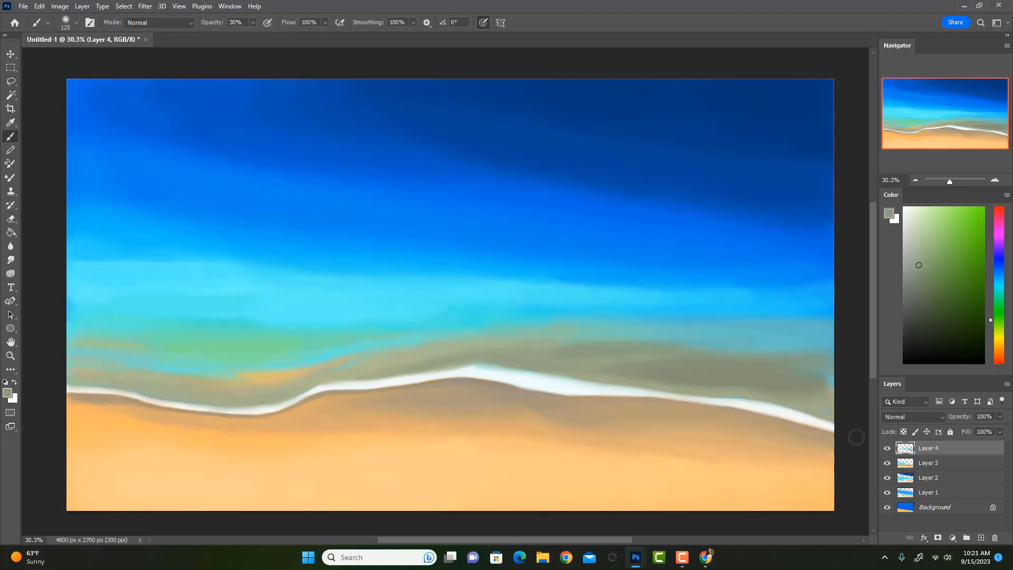
Add a new layer and glaze the whole shallow sand strip above the foam with light blue and an enlarged brush at 30% opacity
click(981, 538)
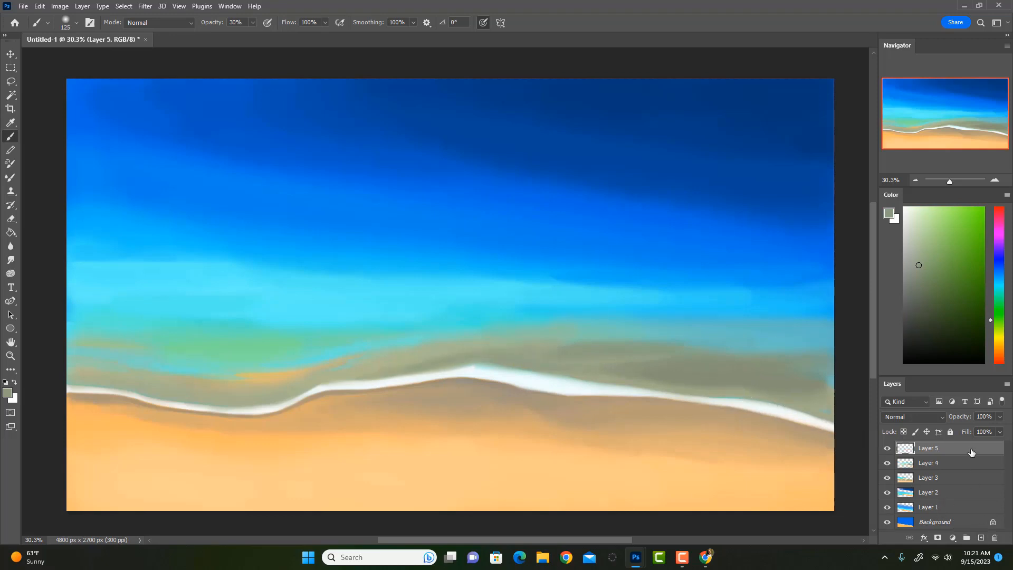
click(999, 282)
click(932, 243)
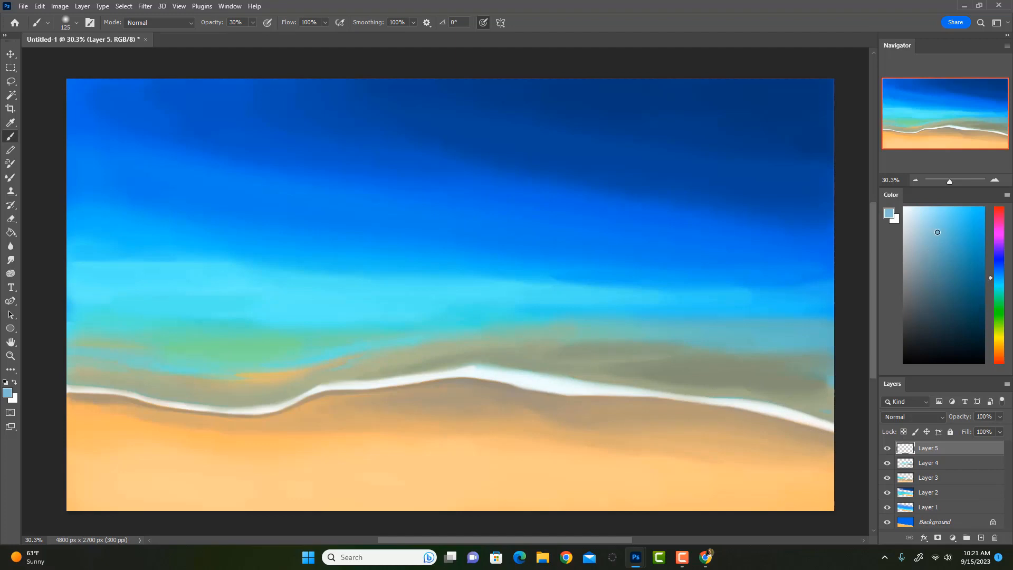
drag(937, 232, 952, 198)
key(bracketright)
key(bracketright)
key(bracketright)
key(bracketright)
key(bracketright)
drag(809, 380, 703, 369)
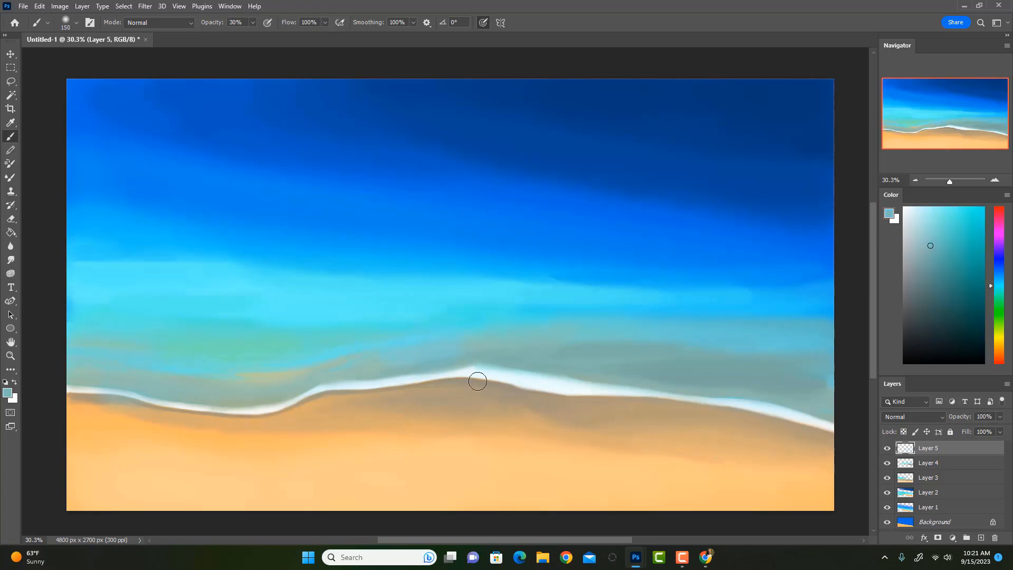
Try a light blue streak across the right side of the blue water at 100% opacity with a 175 px brush
alt+click(513, 374)
key(0)
alt+click(667, 299)
key(bracketright)
key(bracketright)
key(bracketright)
mouse_move(502, 270)
mouse_down()
mouse_move(599, 275)
mouse_move(816, 258)
mouse_up()
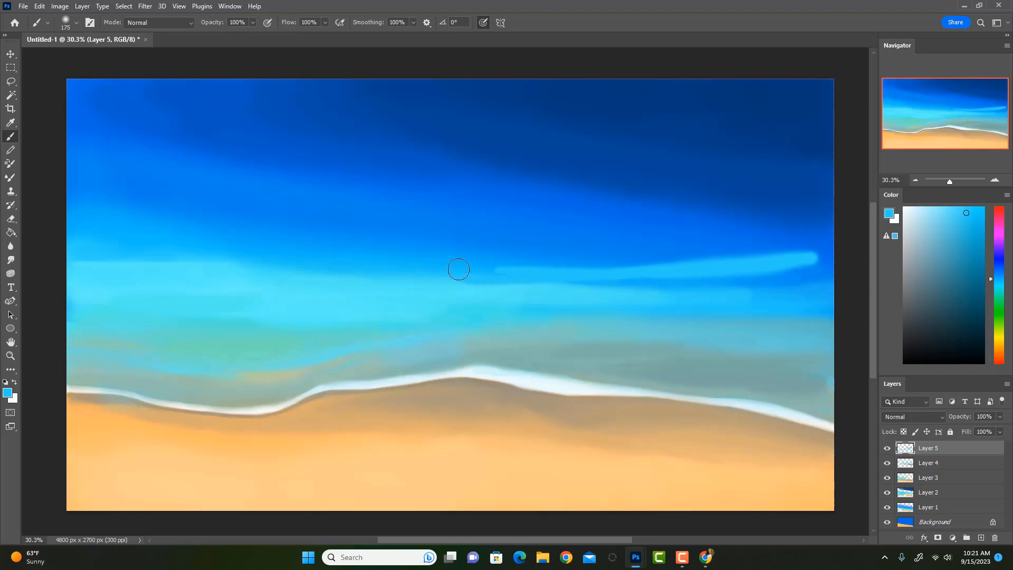
key(ctrl+z)
Blend sampled bright blue along the cyan band's upper edge toward the right with a 175 px brush at 30% opacity
key(i)
click(531, 267)
key(b)
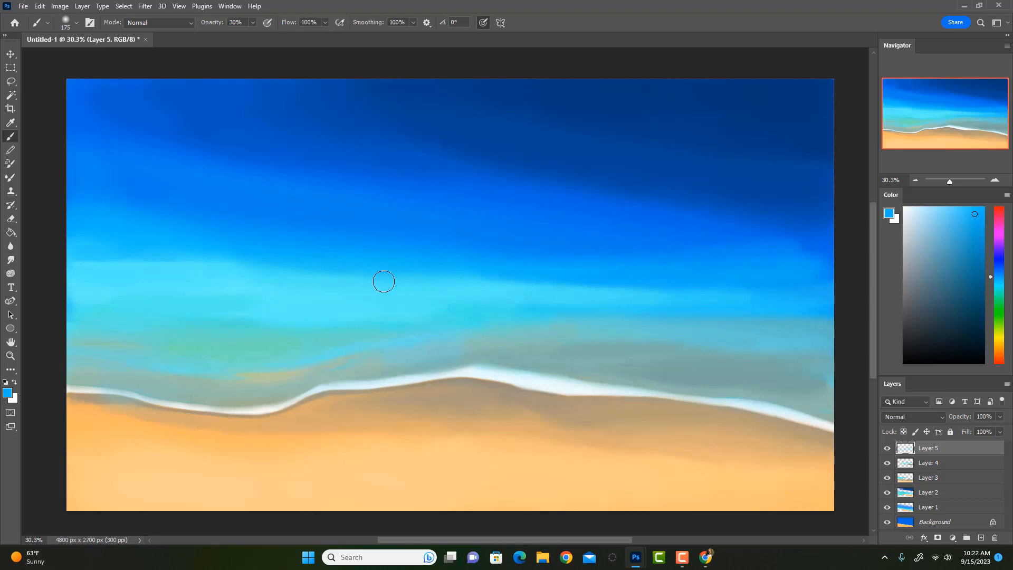
Try curved lighter and darker blue streaks across the right half of the mid-blue water with sampled blues at 175 px
mouse_move(814, 220)
mouse_down()
mouse_move(637, 246)
mouse_move(319, 255)
mouse_up()
alt+click(479, 261)
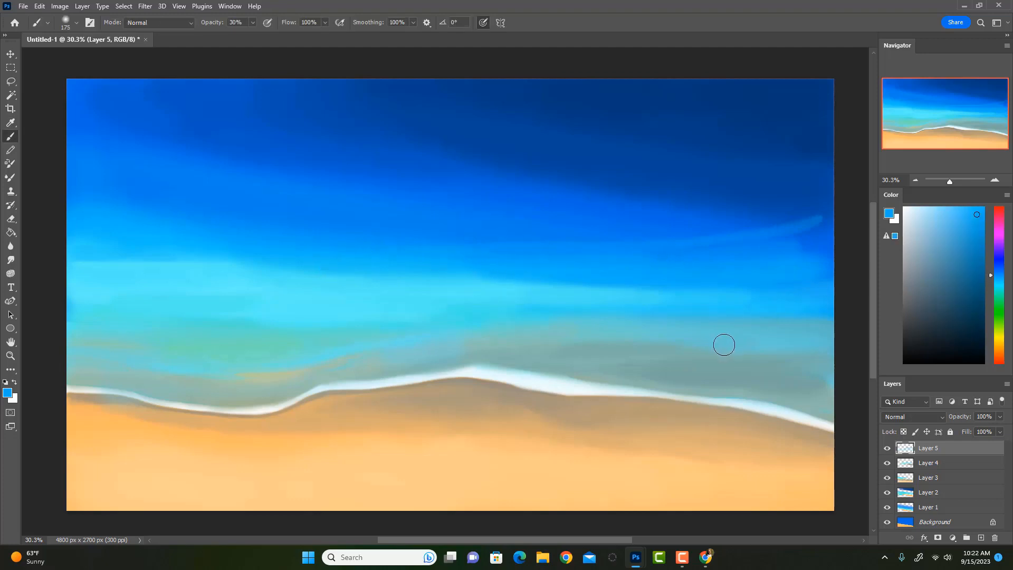
key(alt)
alt+click(622, 210)
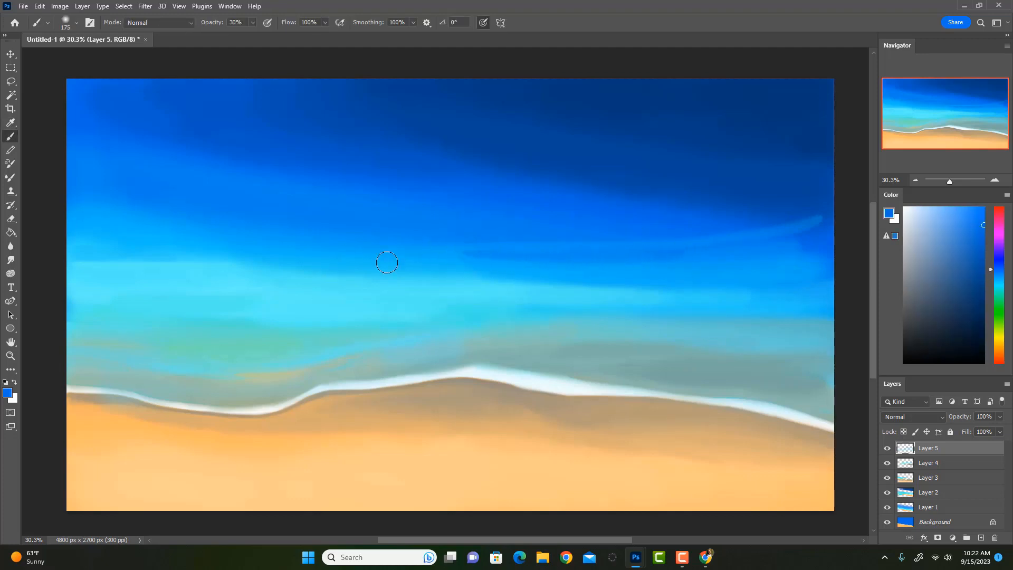
key(ctrl+z)
mouse_move(468, 258)
mouse_down()
mouse_move(720, 252)
mouse_move(835, 235)
mouse_up()
key(ctrl+z)
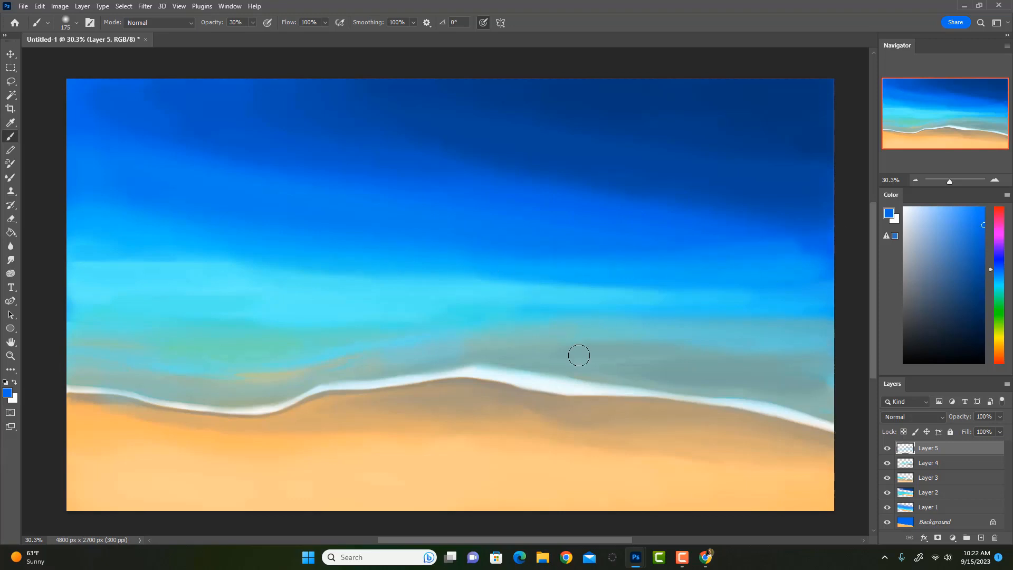
Try darkening the mid-blue water with sampled dark blue and a soft 300 px brush at 30% opacity
alt+click(545, 164)
key(bracketright)
mouse_move(401, 188)
mouse_down()
mouse_move(270, 167)
mouse_move(626, 201)
mouse_move(407, 198)
mouse_move(758, 212)
mouse_move(392, 188)
mouse_move(393, 207)
mouse_move(520, 216)
mouse_move(505, 211)
mouse_move(547, 240)
mouse_up()
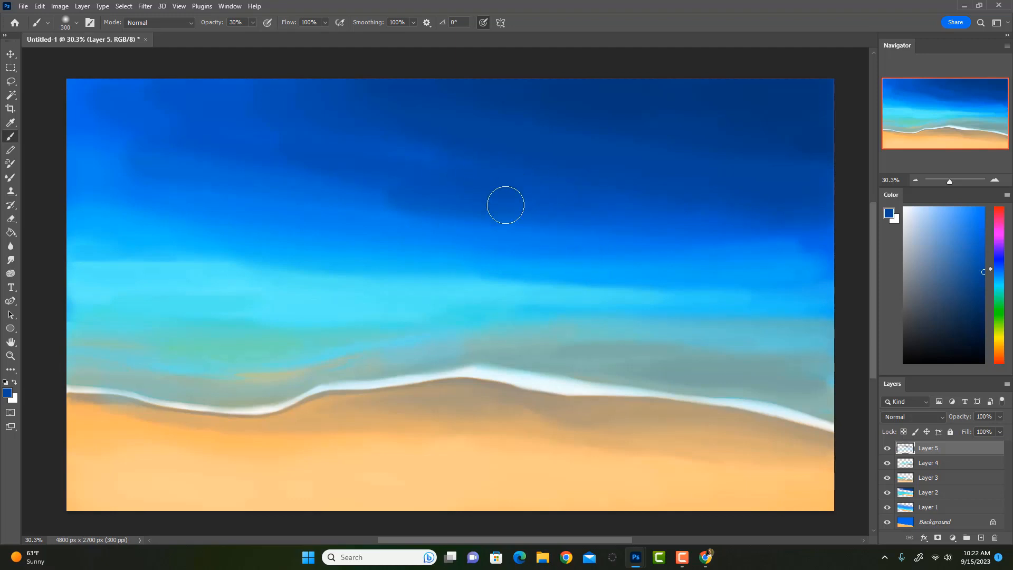
key(ctrl+z)
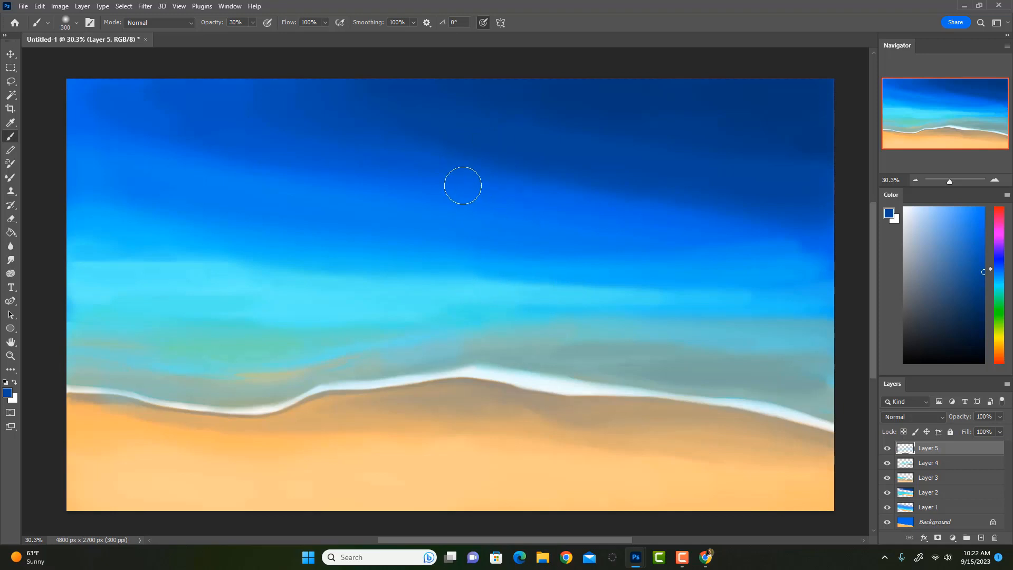
Try a dark blue stroke along the left half of the cyan band's upper edge with a 400 px brush
key(])
drag(72, 242, 501, 251)
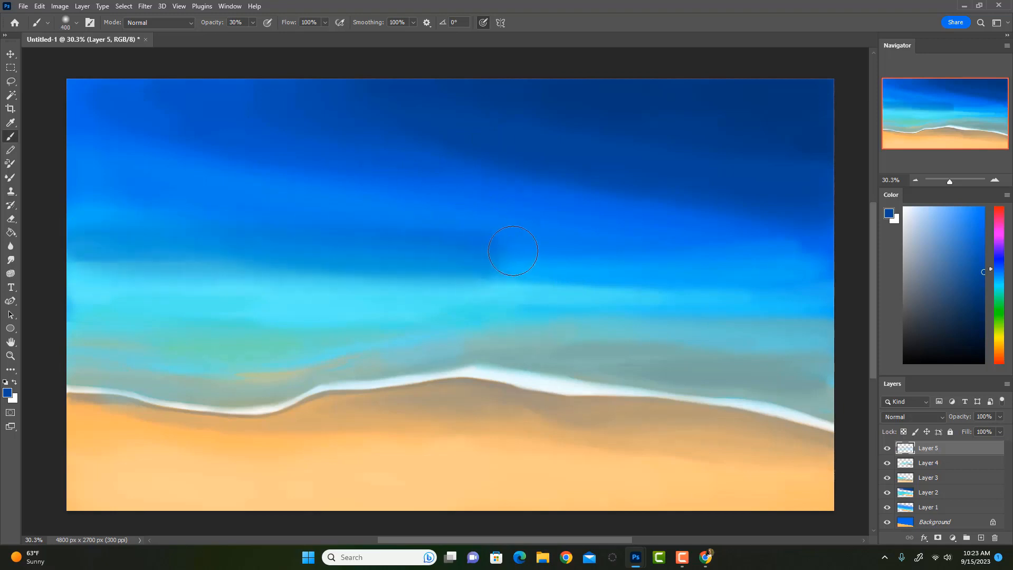
key(ctrl+z)
Extend the light cyan band to the right edge with forked strokes of sampled cyan, using a 175 px brush at 30% opacity
alt+click(288, 228)
key([)
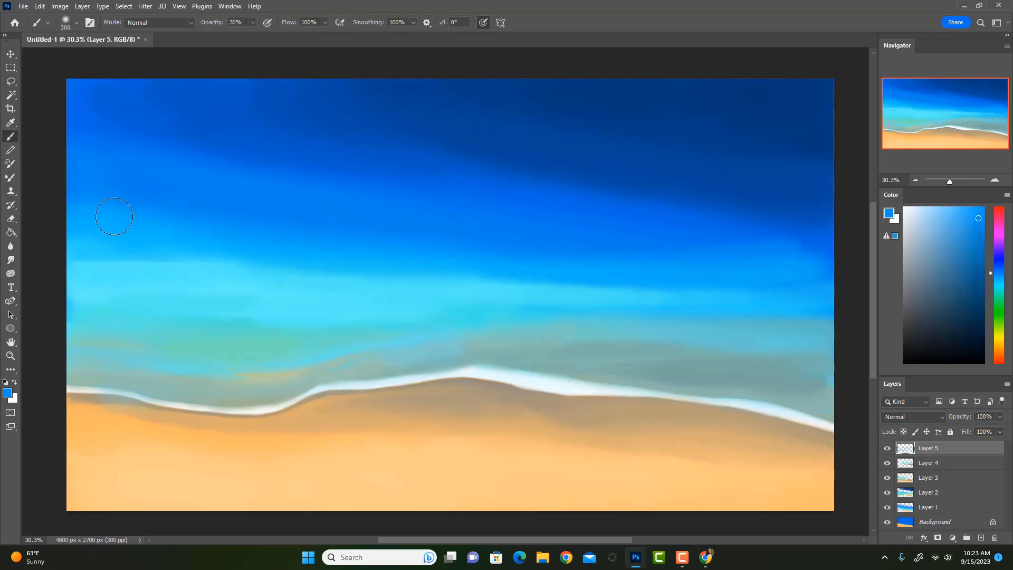
key([)
alt+click(481, 283)
key(bracketleft)
key(bracketleft)
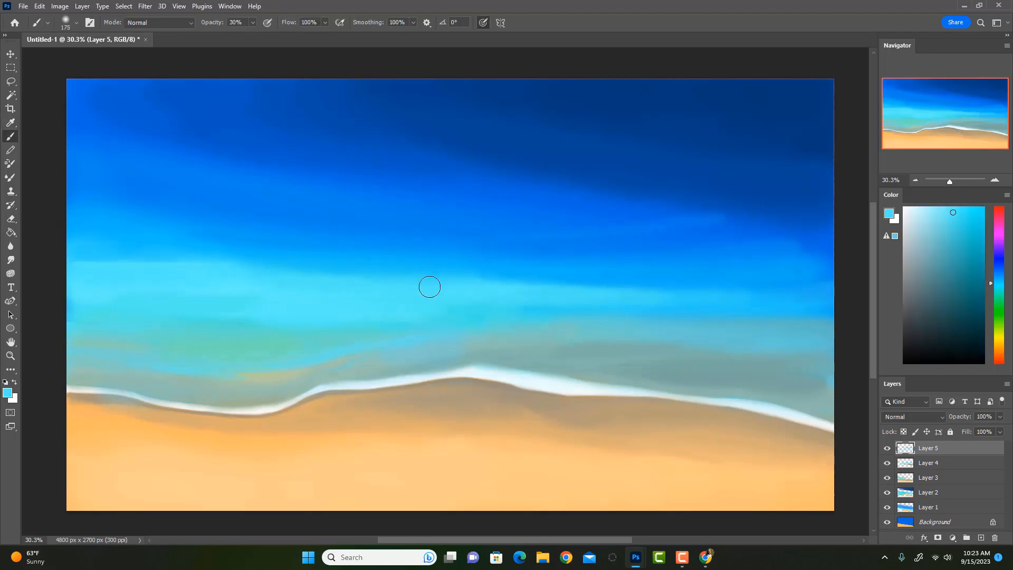
mouse_move(533, 281)
mouse_down()
mouse_move(727, 266)
mouse_move(821, 242)
mouse_move(529, 286)
mouse_move(781, 279)
mouse_move(661, 291)
mouse_move(815, 254)
mouse_move(564, 289)
mouse_move(825, 268)
mouse_move(588, 298)
mouse_move(814, 309)
mouse_up()
Try covering the cyan band's upper fork near the right edge with sampled blue at 100% opacity and 175 px
key(0)
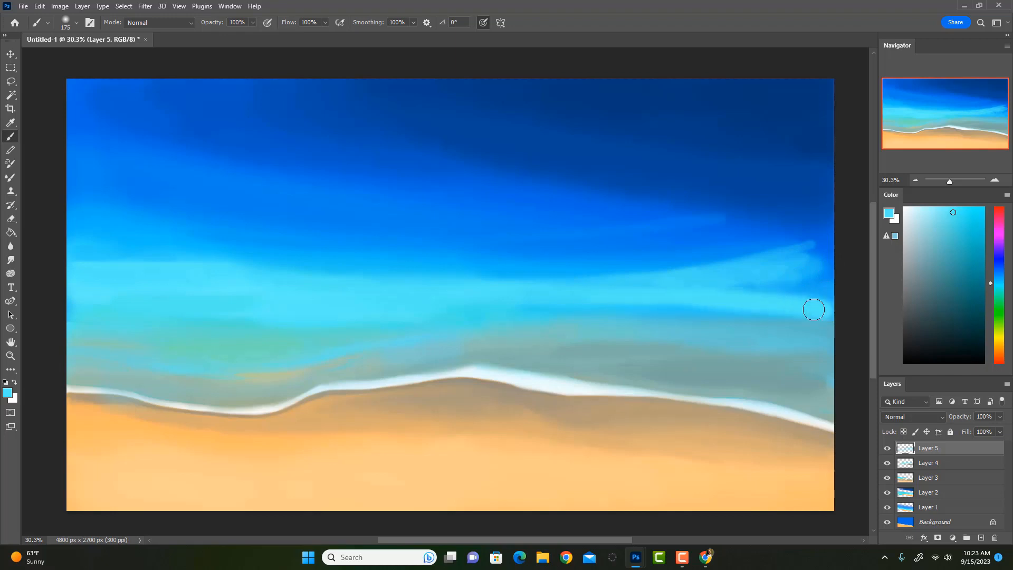
alt+click(644, 260)
drag(685, 267, 836, 278)
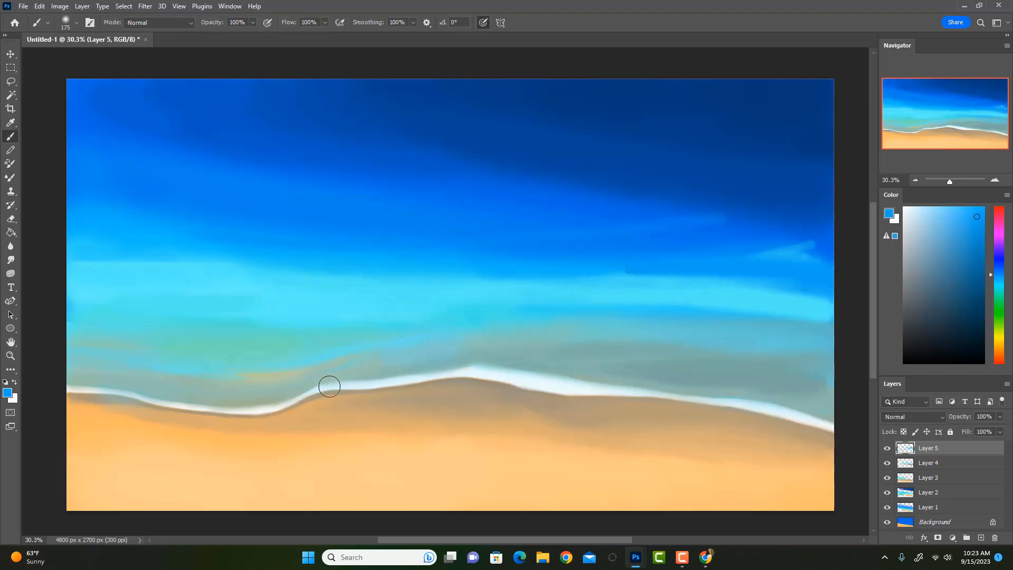
Try sampled blue strokes across the left half of the mid-blue water, using a 250 px brush at 30% opacity
alt+click(274, 242)
drag(81, 230, 300, 235)
key(ctrl+z)
alt+click(396, 190)
key(])
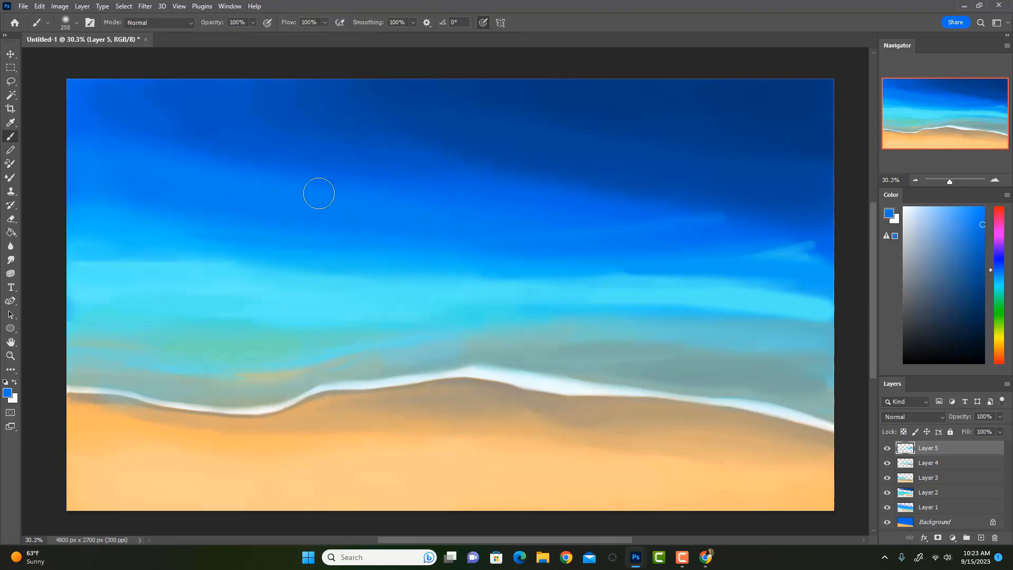
key(3)
mouse_move(108, 205)
mouse_down()
mouse_move(207, 239)
mouse_move(455, 227)
mouse_up()
Try broad strokes of sampled cyan across the mid-blue water at 300 px, and undo the strokes back to the forked cyan band
alt+click(324, 289)
key(])
mouse_move(249, 212)
mouse_down()
mouse_move(692, 239)
mouse_move(314, 230)
mouse_move(748, 253)
mouse_move(653, 248)
mouse_up()
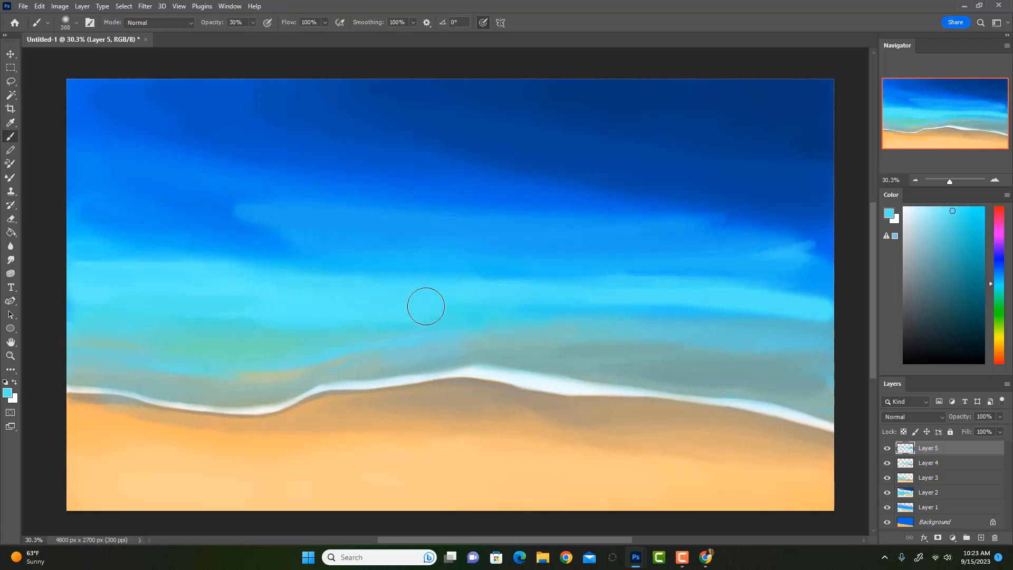
key(ctrl+z)
key(ctrl+z)
key(ctrl+z)
key(ctrl+z)
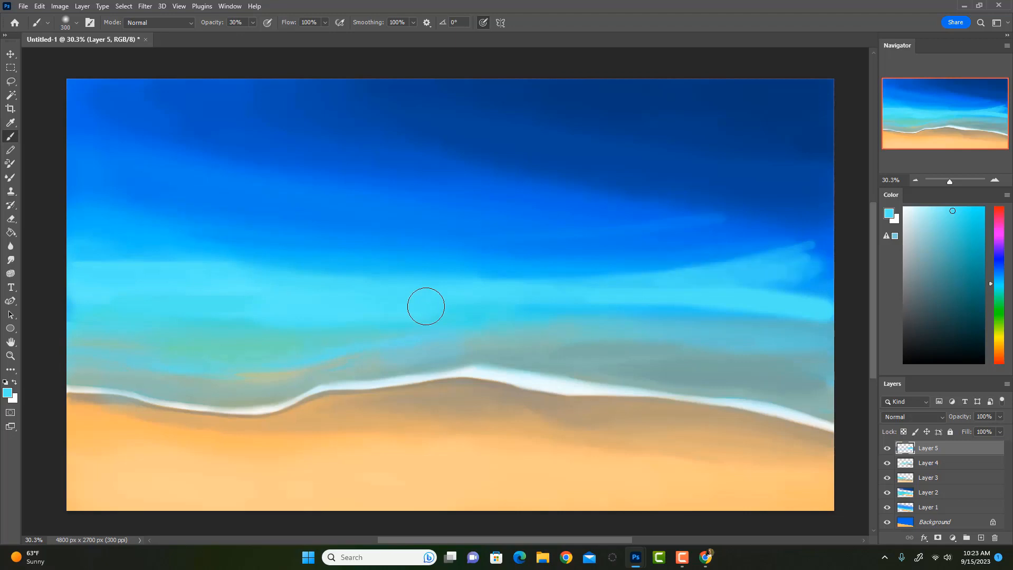
Blend sampled blue across the right side of the mid-blue water with a 400 px brush at 30% opacity
alt+click(580, 192)
key(bracketright)
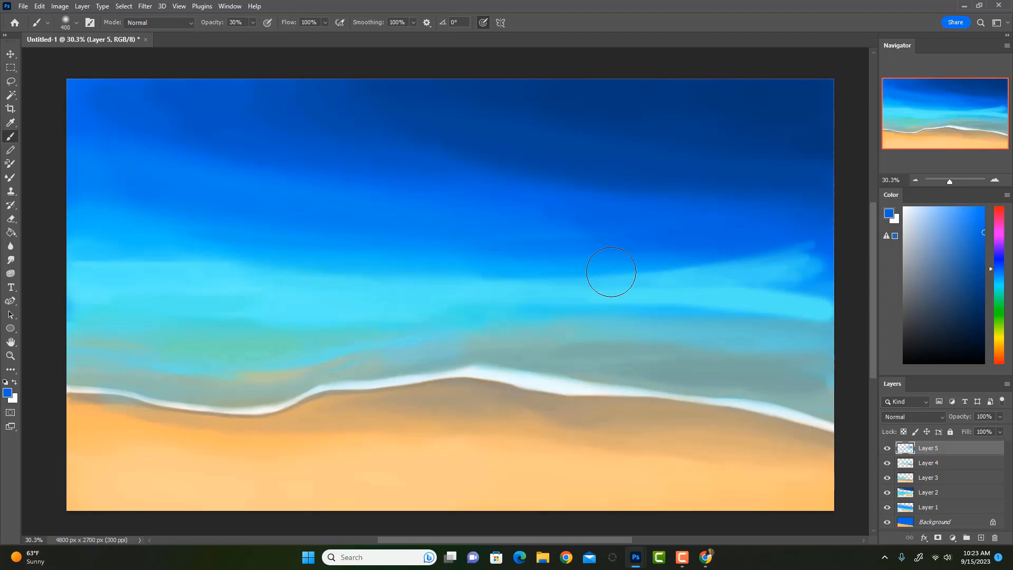
Try glazing the sampled blue over the cyan band's upper fork near the right edge with the 400 px brush
drag(633, 275, 844, 279)
drag(844, 279, 635, 273)
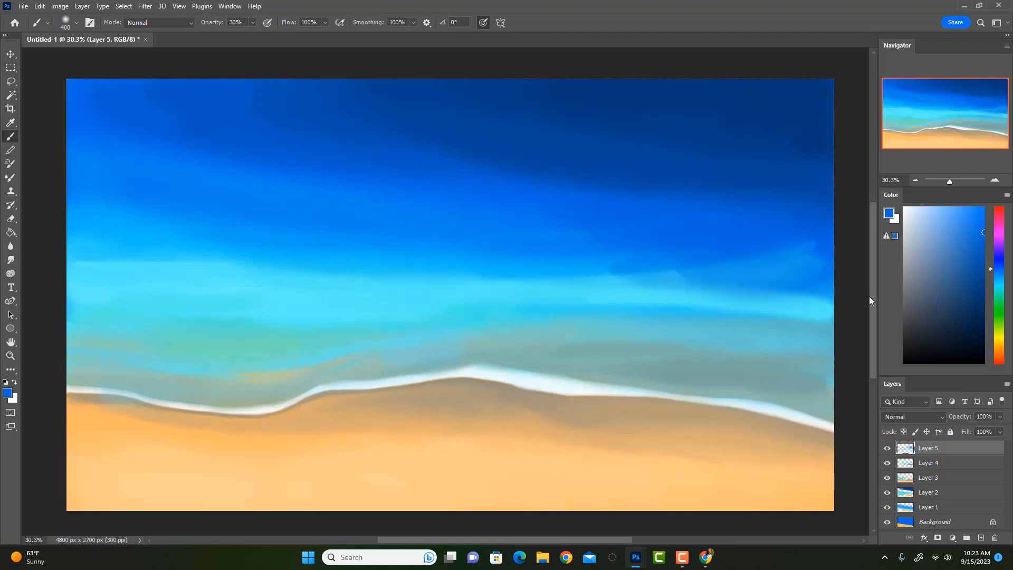
key(ctrl+z)
key(ctrl+z)
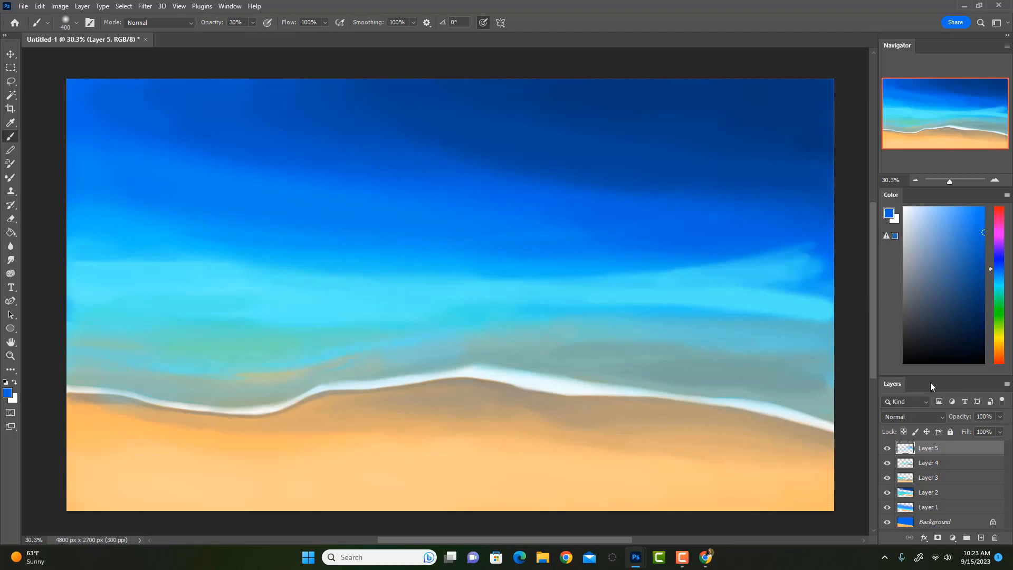
Merge Layer 5 and Layer 4 down into Layer 3
right_click(926, 454)
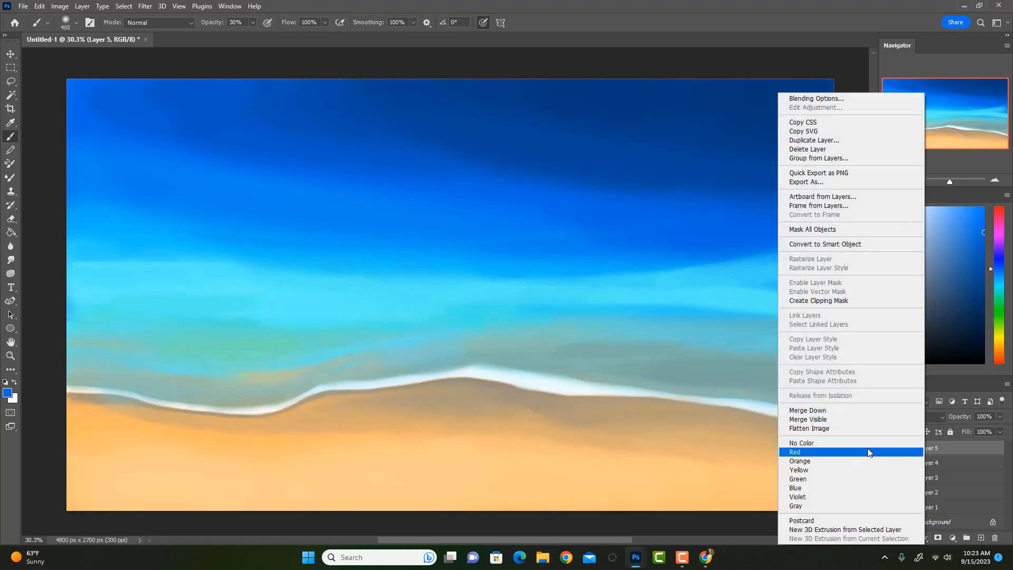
click(838, 410)
right_click(926, 452)
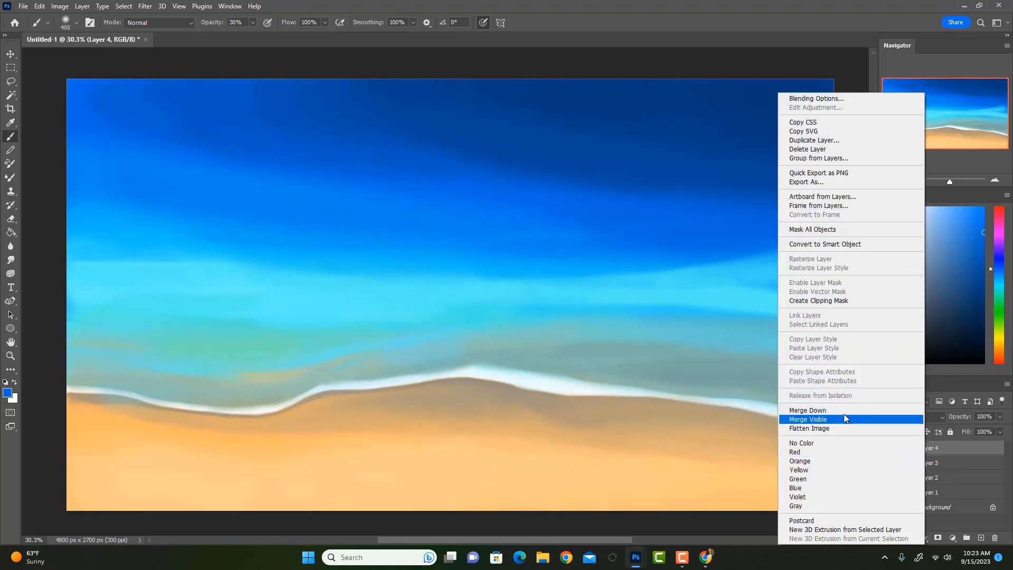
click(844, 415)
Toggle Layer 3's visibility to compare the painting with and without the merged strokes
click(885, 447)
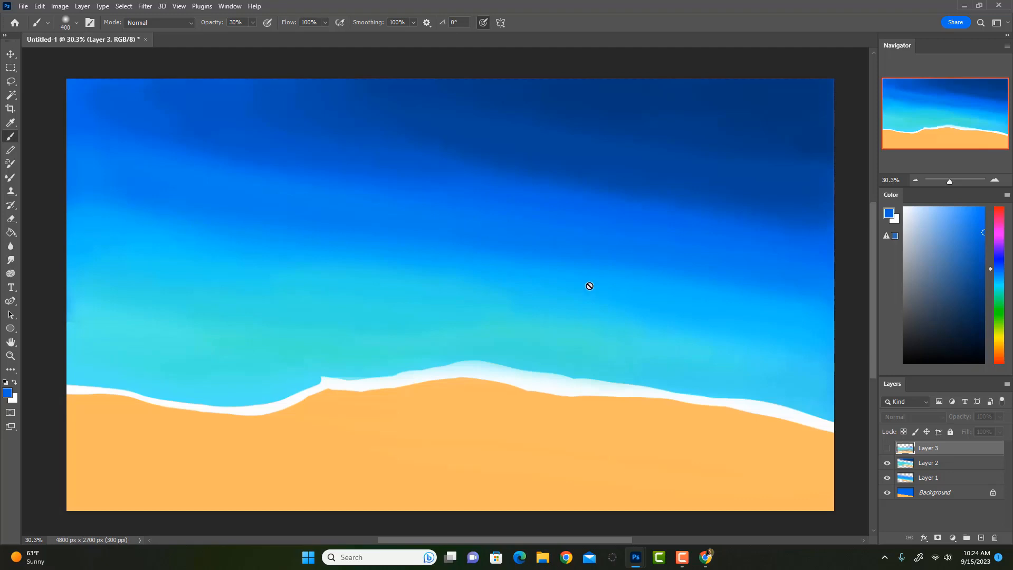
click(983, 216)
click(887, 448)
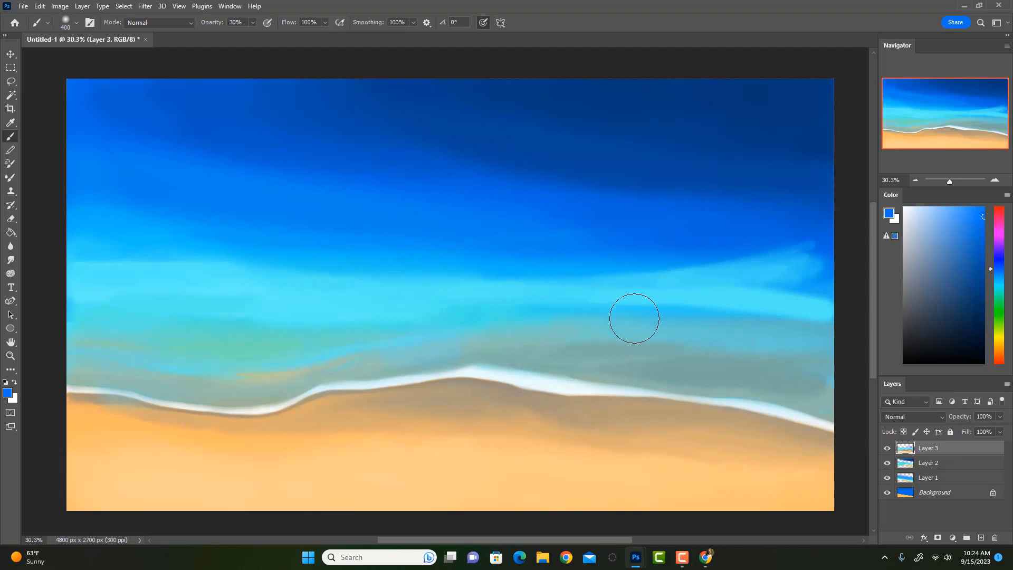
click(887, 448)
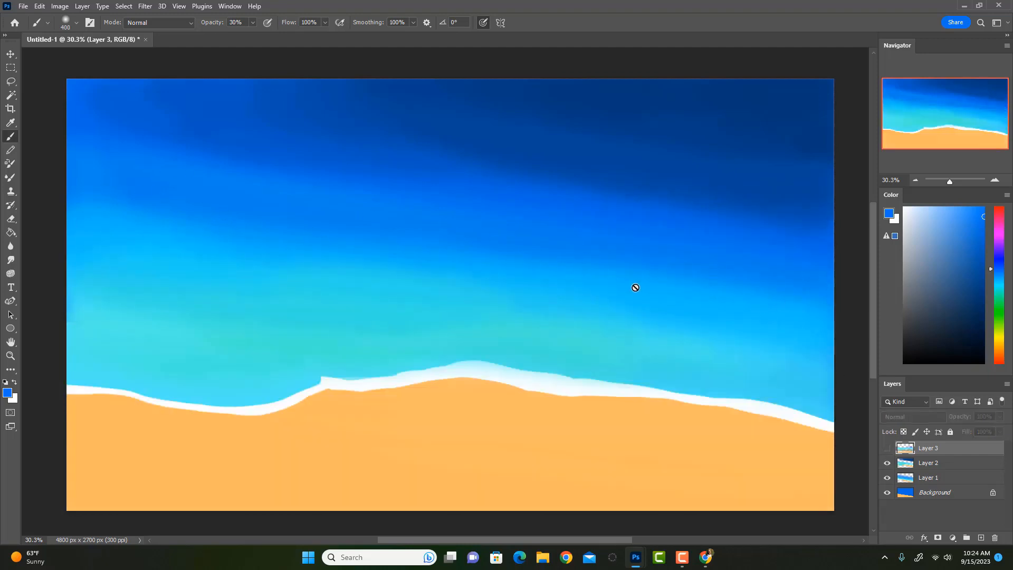
click(887, 448)
Try a diagonal stroke of sampled cyan from the left edge down to the cyan band, using a 200 px brush at 100% opacity
key(i)
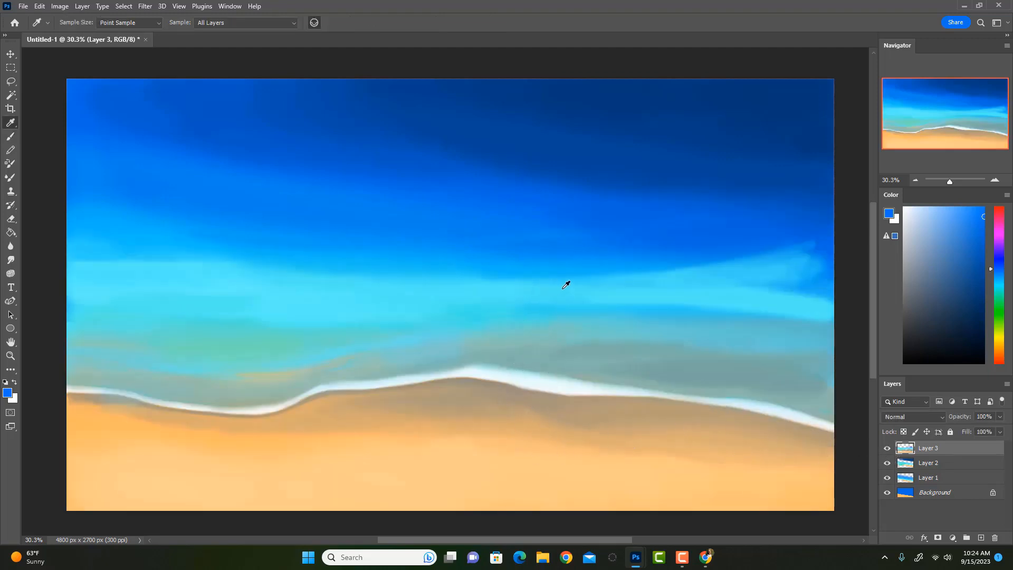
click(620, 285)
key(b)
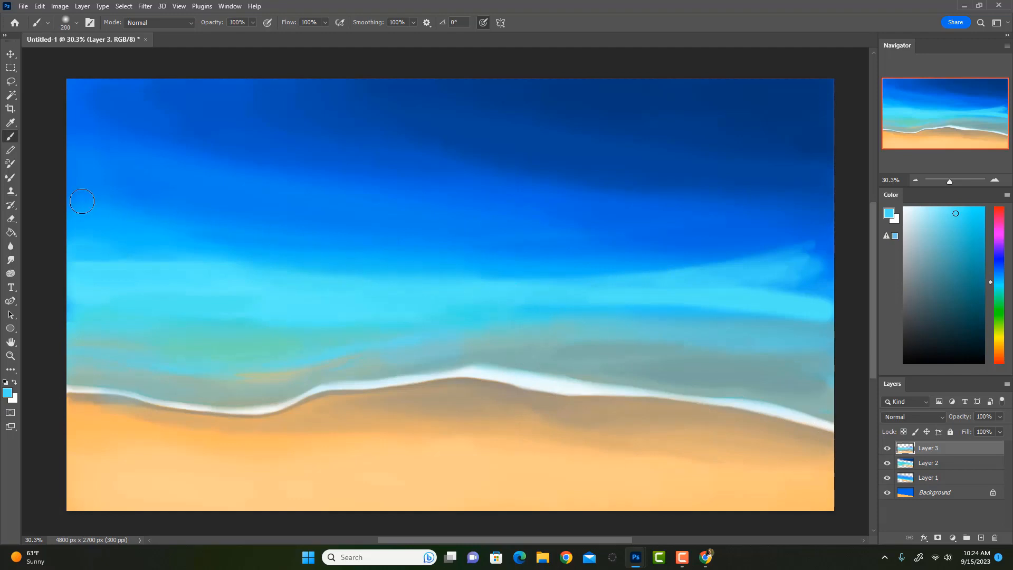
drag(82, 201, 610, 278)
key(ctrl+z)
Cover the cyan band's upper fork with sampled blue at 100% opacity and 250 px, and blend further left with a deeper blue at 30%
alt+click(619, 256)
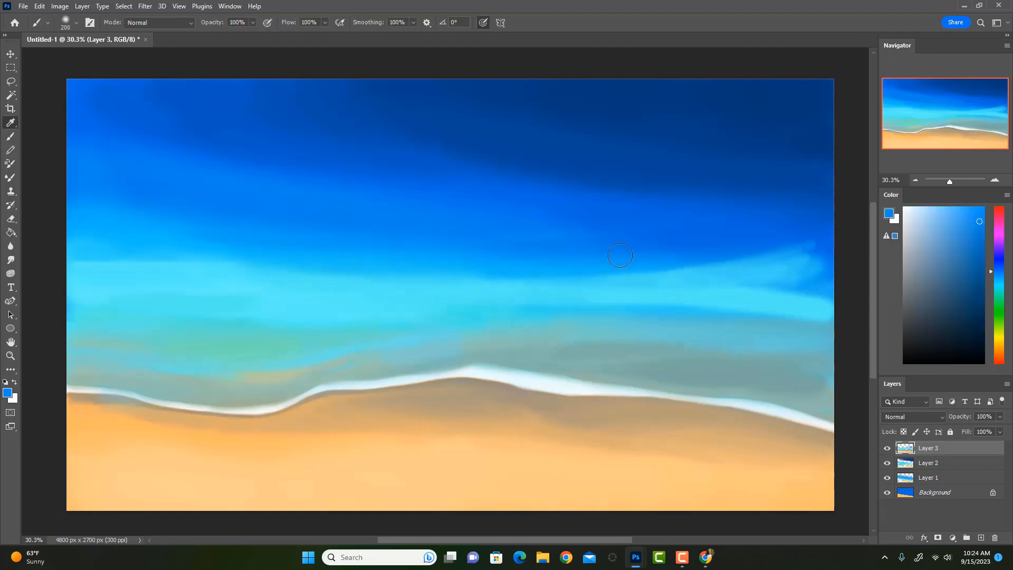
key(])
mouse_move(807, 286)
mouse_down()
mouse_move(725, 282)
mouse_move(719, 275)
mouse_move(785, 274)
mouse_move(766, 266)
mouse_move(802, 264)
mouse_move(702, 265)
mouse_move(724, 253)
mouse_move(697, 265)
mouse_up()
alt+click(717, 233)
key(3)
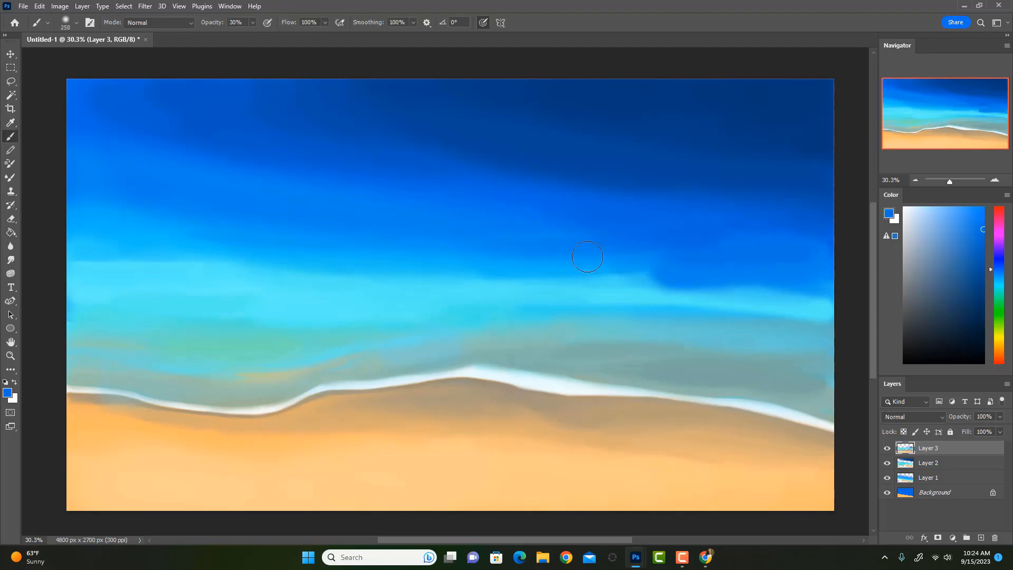
mouse_move(580, 258)
mouse_down()
mouse_move(664, 273)
mouse_move(528, 267)
mouse_move(781, 281)
mouse_move(465, 267)
mouse_up()
Paint a broad diagonal area of sampled cyan from the upper left water down to the cyan band at 30% opacity with 250 and 300 px brushes
alt+click(644, 294)
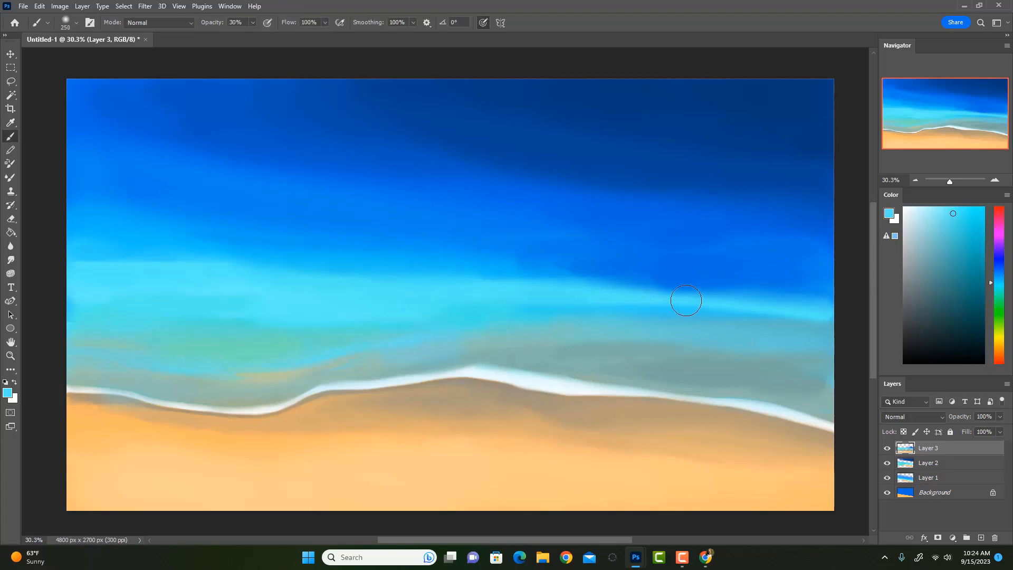
drag(87, 211, 524, 285)
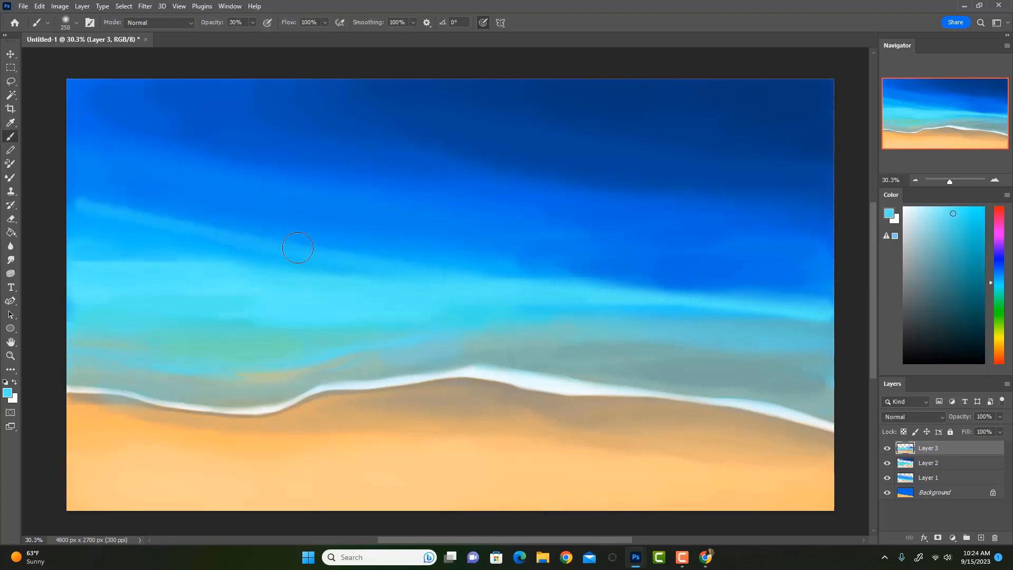
mouse_move(190, 227)
mouse_down()
mouse_move(434, 261)
mouse_move(686, 283)
mouse_move(532, 260)
mouse_move(467, 265)
mouse_move(669, 292)
mouse_move(384, 267)
mouse_move(473, 267)
mouse_move(702, 305)
mouse_move(558, 279)
mouse_move(781, 305)
mouse_move(508, 278)
mouse_move(528, 291)
mouse_move(559, 280)
mouse_move(269, 234)
mouse_move(76, 159)
mouse_move(182, 222)
mouse_move(394, 278)
mouse_move(169, 206)
mouse_up()
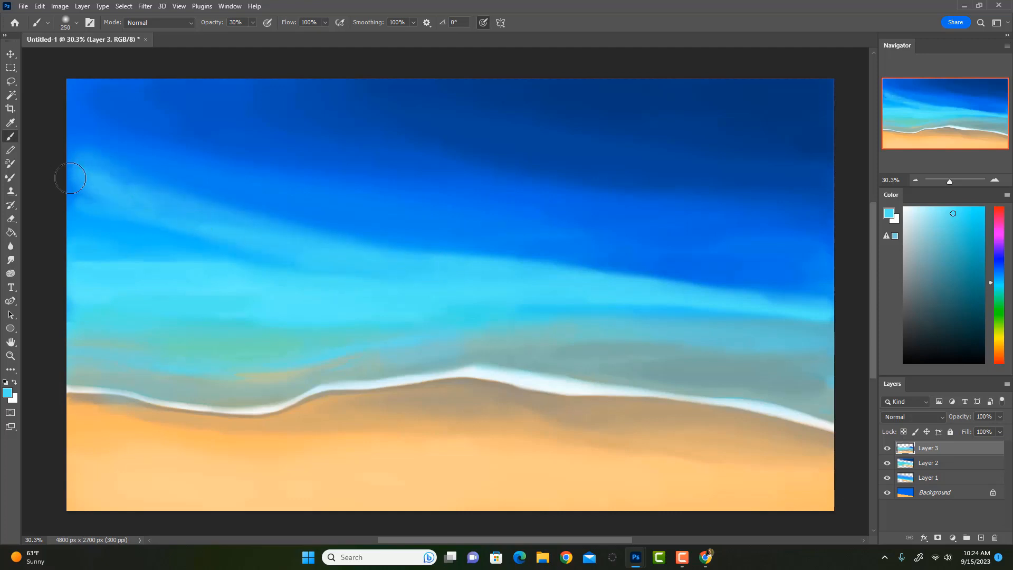
key(bracketright)
mouse_move(89, 173)
mouse_down()
mouse_move(153, 210)
mouse_move(74, 168)
mouse_move(268, 271)
mouse_move(97, 215)
mouse_move(297, 268)
mouse_move(171, 230)
mouse_move(415, 284)
mouse_move(214, 248)
mouse_move(276, 263)
mouse_move(217, 266)
mouse_move(145, 239)
mouse_move(122, 215)
mouse_move(143, 257)
mouse_move(107, 233)
mouse_move(103, 260)
mouse_move(112, 257)
mouse_move(92, 257)
mouse_move(102, 263)
mouse_move(99, 240)
mouse_move(194, 278)
mouse_move(134, 246)
mouse_move(144, 233)
mouse_move(229, 265)
mouse_move(152, 243)
mouse_move(238, 256)
mouse_up()
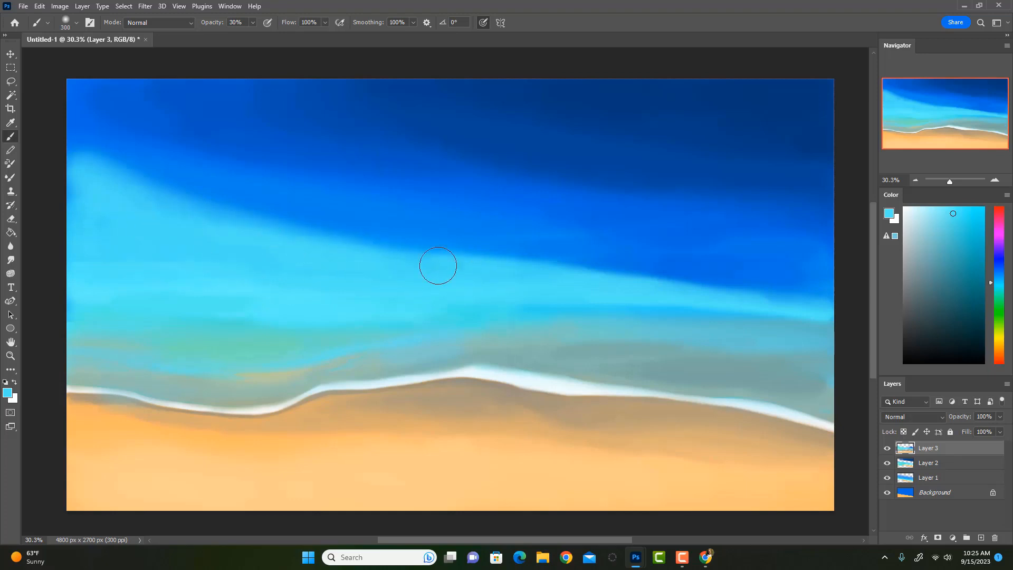
Extend the cyan along the band's upper edge to the right side of the canvas, reducing the brush to 200 px
drag(559, 275, 841, 307)
key(bracketleft)
key(bracketleft)
drag(559, 257, 837, 288)
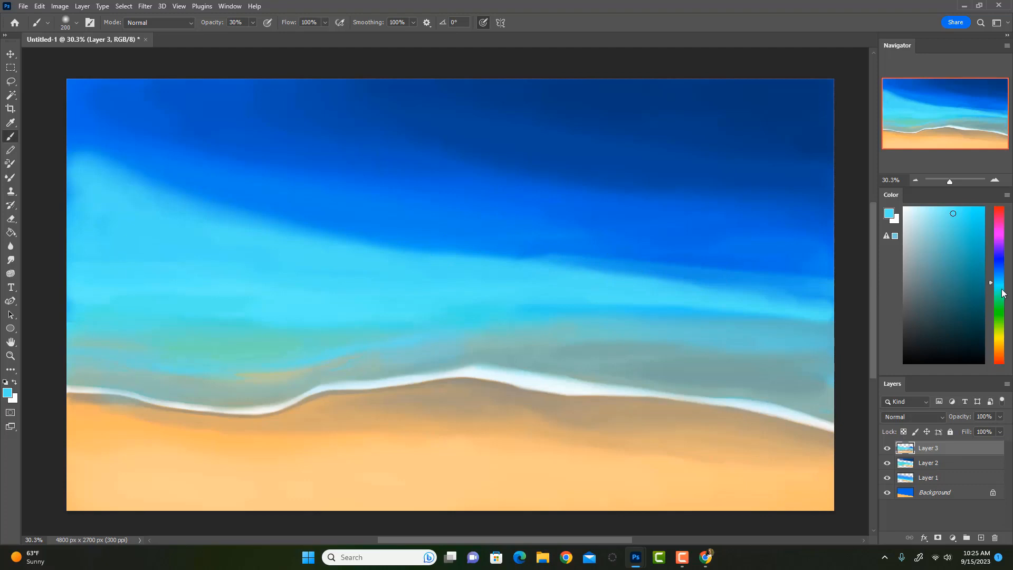
Try a long diagonal stroke along the cyan area's upper edge with a 300 px brush
key(bracketright)
key(bracketright)
mouse_move(99, 158)
mouse_down()
mouse_move(479, 247)
mouse_move(805, 298)
mouse_up()
key(ctrl+z)
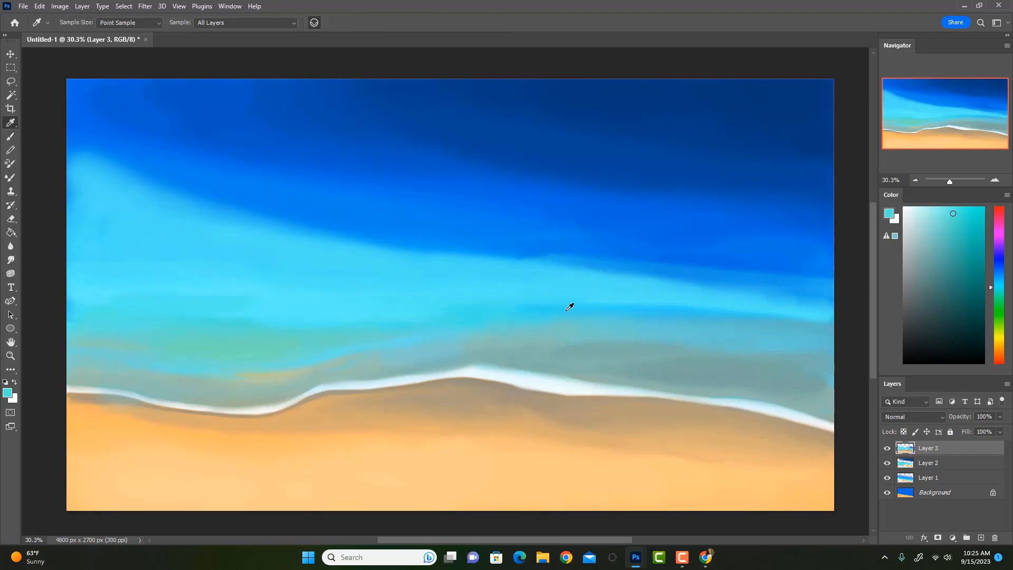
Soften the cyan area's upper edge with a sampled light blue shifted to a bluer hue, using a 300 px brush at 30% opacity
alt+click(540, 311)
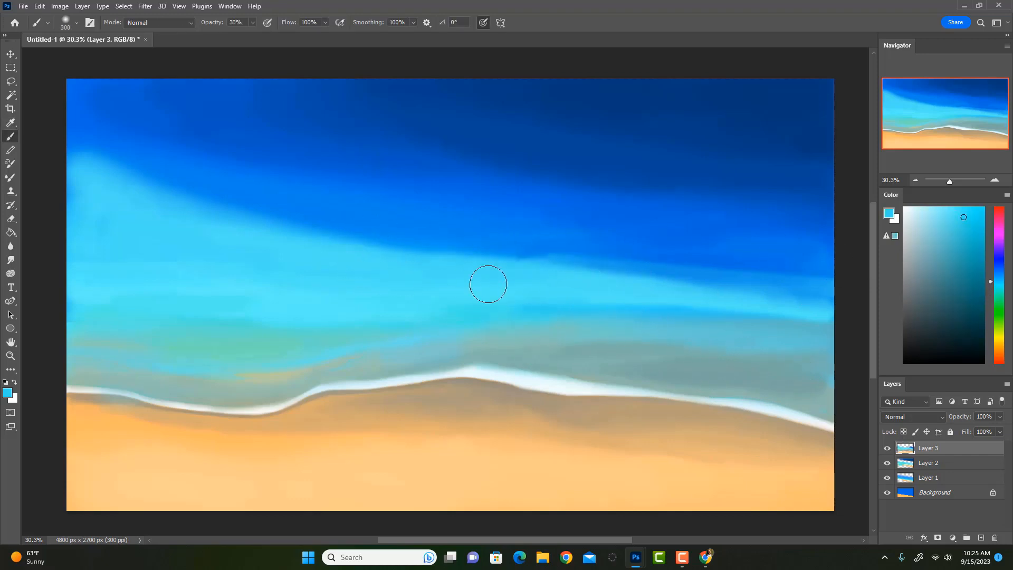
click(999, 278)
mouse_move(133, 178)
mouse_down()
mouse_move(256, 224)
mouse_move(393, 246)
mouse_up()
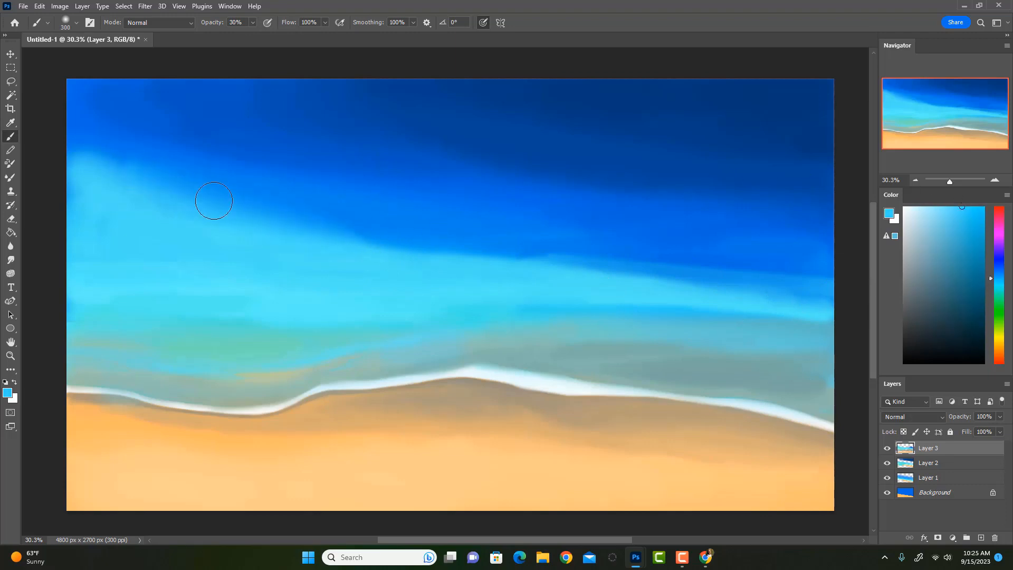
drag(214, 206, 529, 265)
drag(320, 223, 496, 246)
mouse_move(359, 236)
mouse_down()
mouse_move(752, 273)
mouse_move(744, 273)
mouse_up()
Blend the light blue across the mid-blue water from the right edge to the upper left with a 500 px brush, and sample the deeper blue above
key(bracketright)
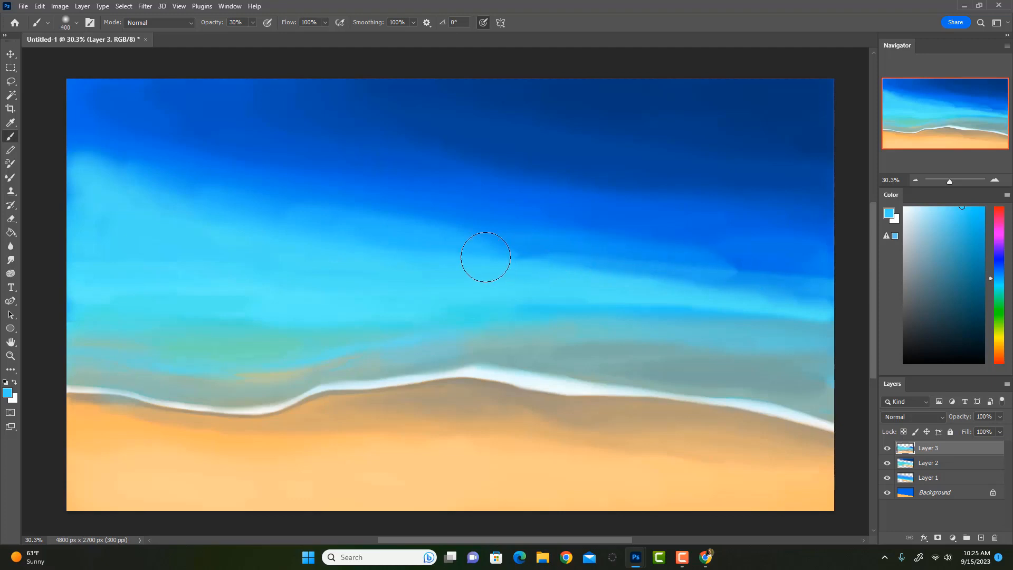
key(bracketright)
drag(423, 246, 843, 281)
drag(357, 224, 795, 260)
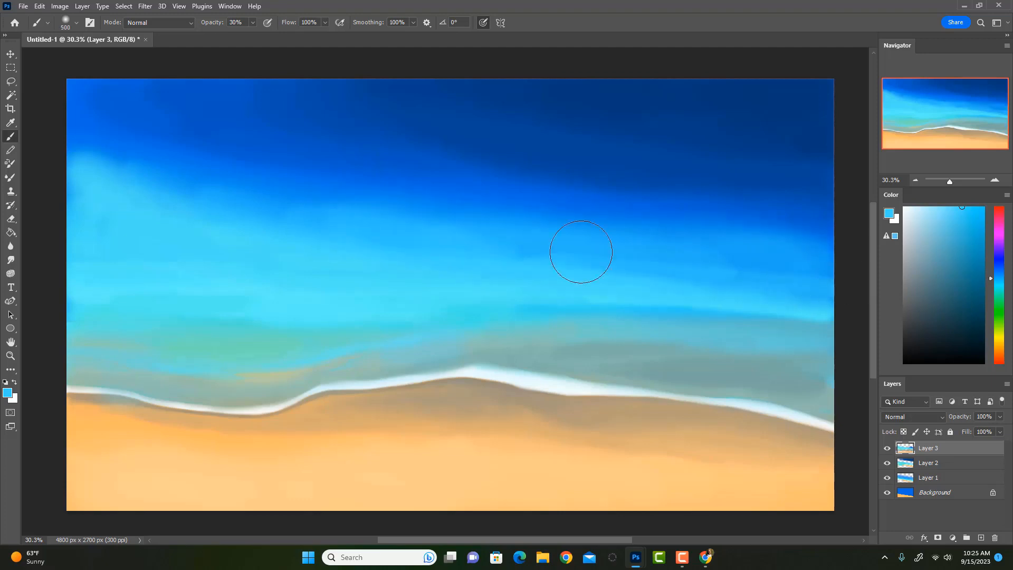
drag(323, 231, 174, 188)
alt+click(339, 181)
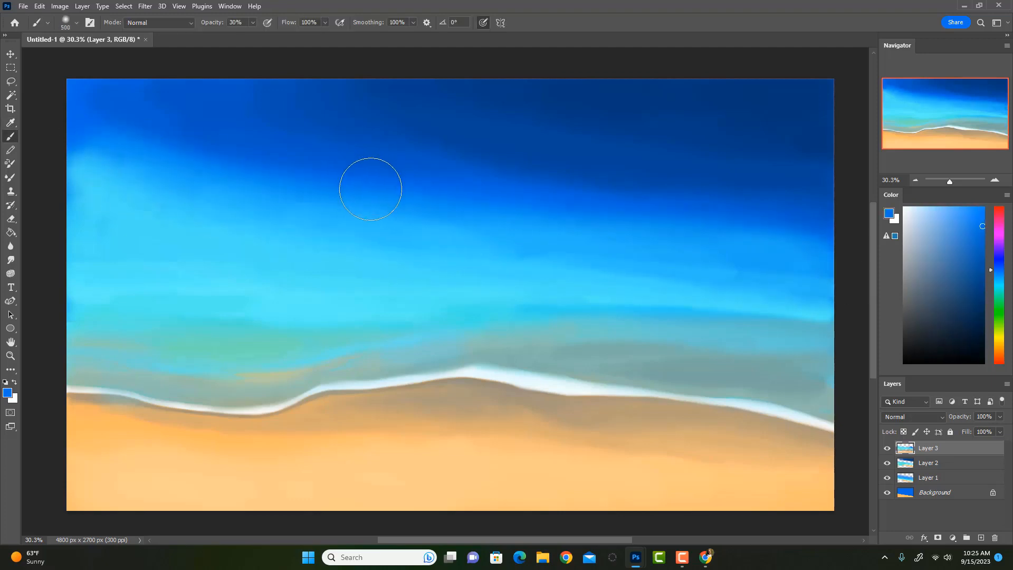
Paint sampled saturated blue along the lower edge of the mid-blue water band, reducing the brush from size 250 to 200
key(bracketleft)
key(bracketleft)
drag(348, 195, 836, 268)
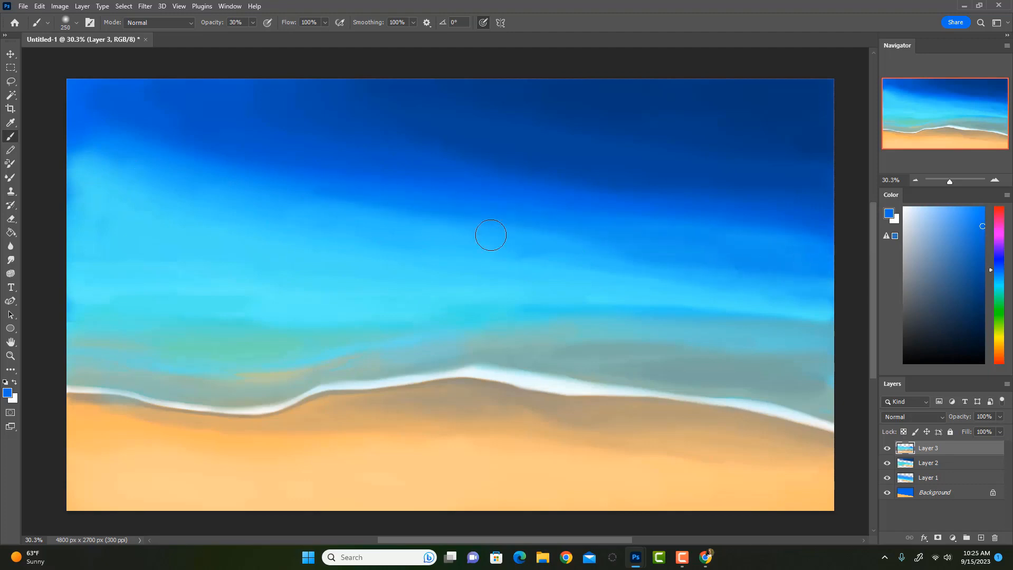
mouse_move(472, 234)
mouse_down()
mouse_move(780, 244)
mouse_move(343, 198)
mouse_up()
alt+click(422, 237)
key(bracketleft)
alt+click(469, 220)
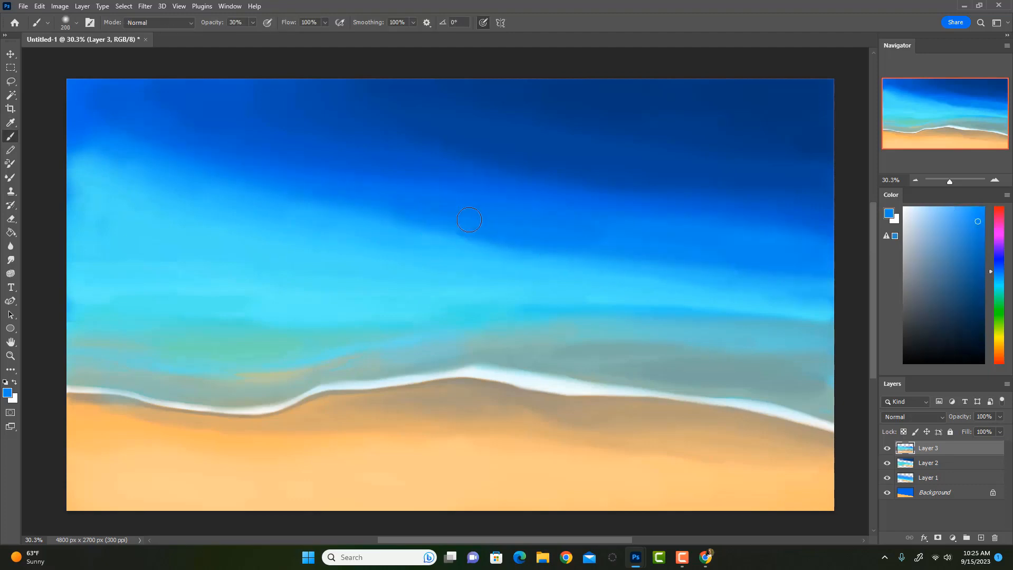
alt+click(481, 215)
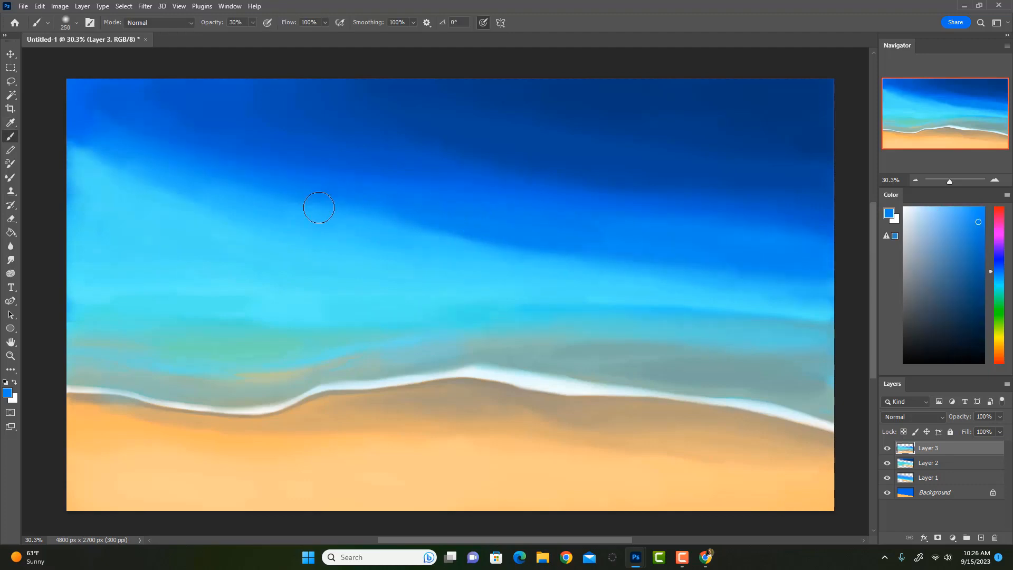
With the brush at size 500, sweep sampled blue from the upper-left shore of cyan across the water to the right edge
key(bracketright)
key(bracketright)
key(bracketright)
key(bracketright)
mouse_move(200, 173)
mouse_down()
mouse_move(481, 244)
mouse_move(568, 245)
mouse_up()
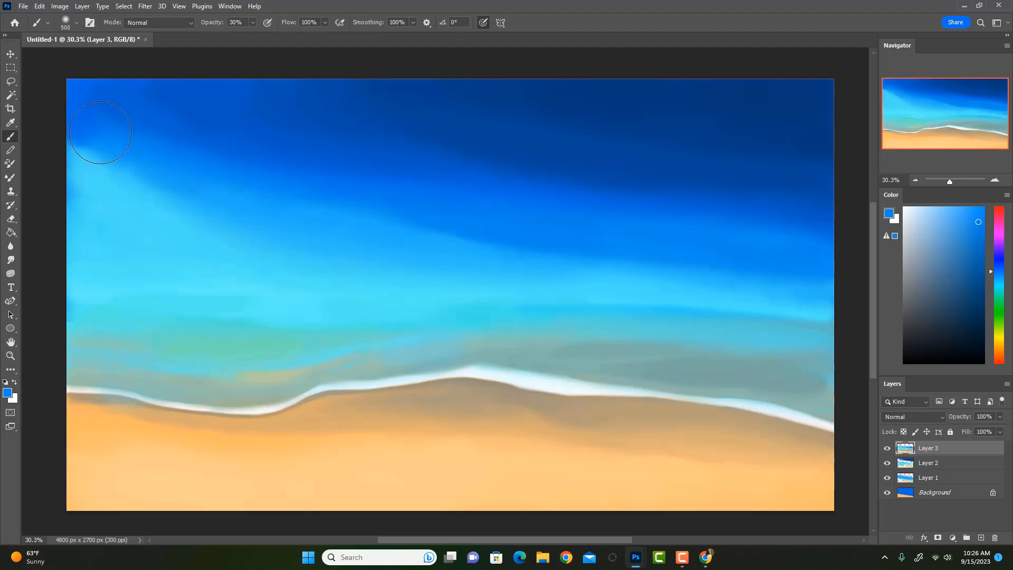
mouse_move(100, 132)
mouse_down()
mouse_move(265, 233)
mouse_move(617, 242)
mouse_move(807, 264)
mouse_up()
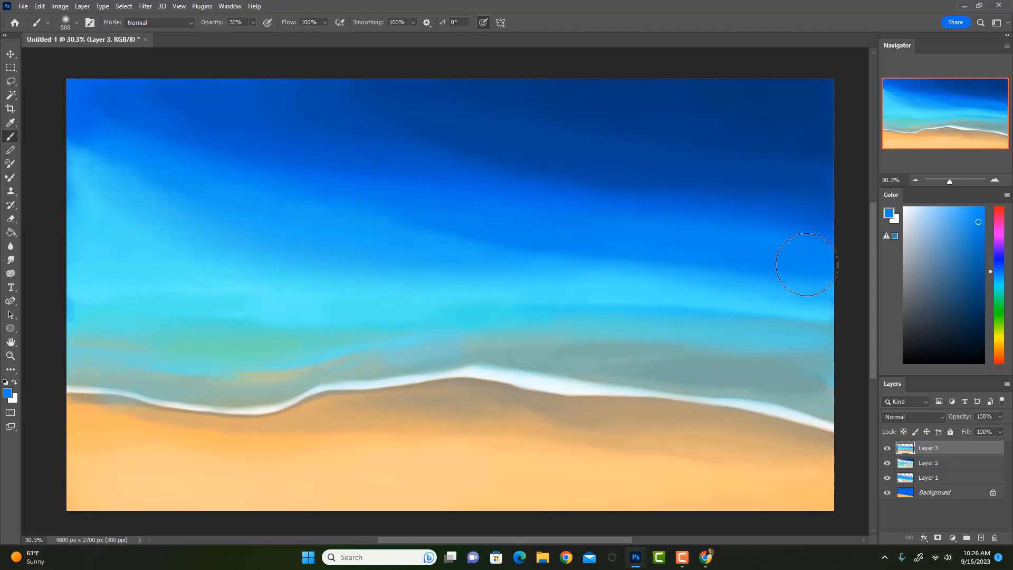
Soften the transition between mid-blue and light-blue water using sampled blues and brush size 250
key(bracketleft)
alt+click(486, 260)
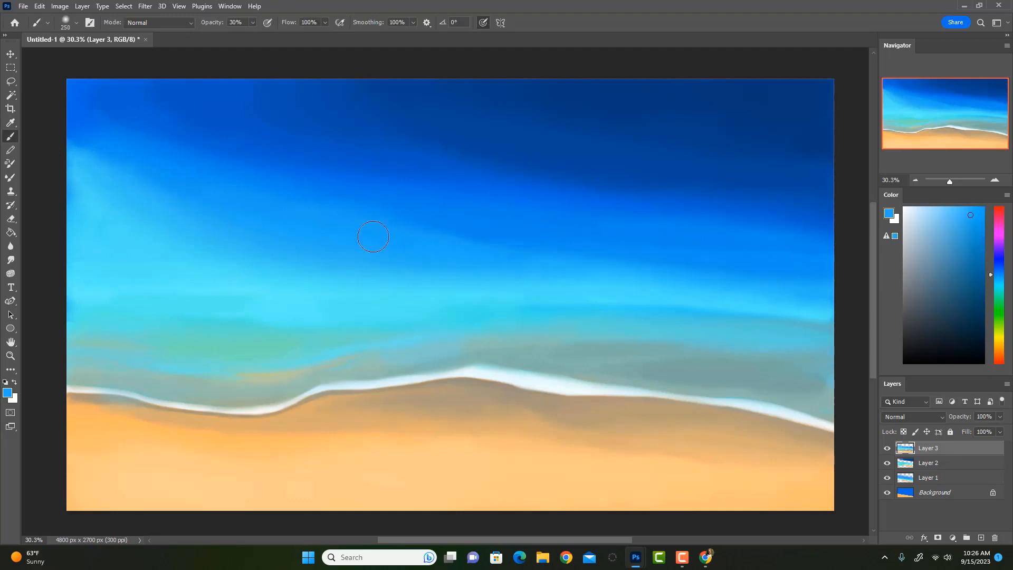
key(i)
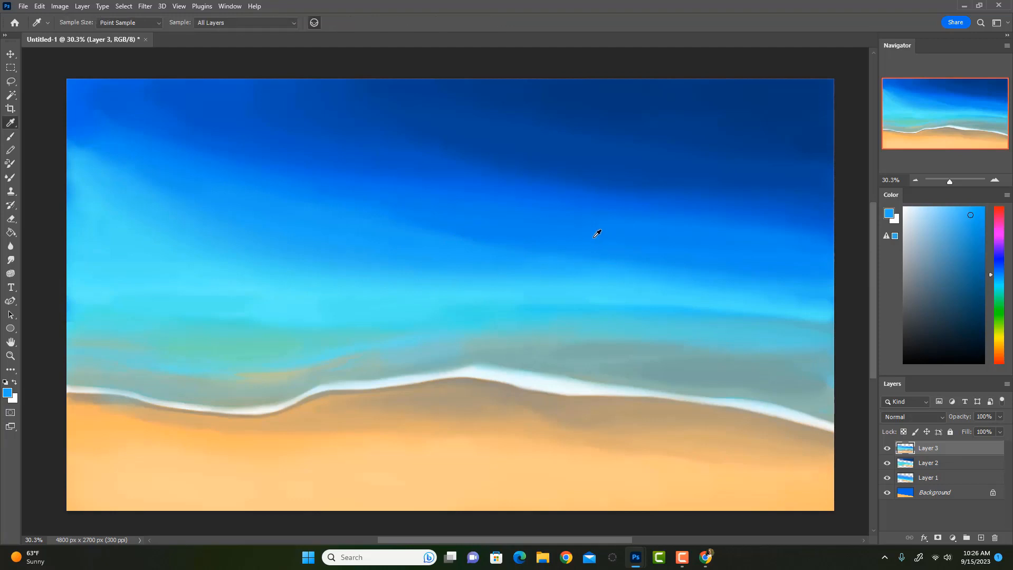
click(609, 241)
key(b)
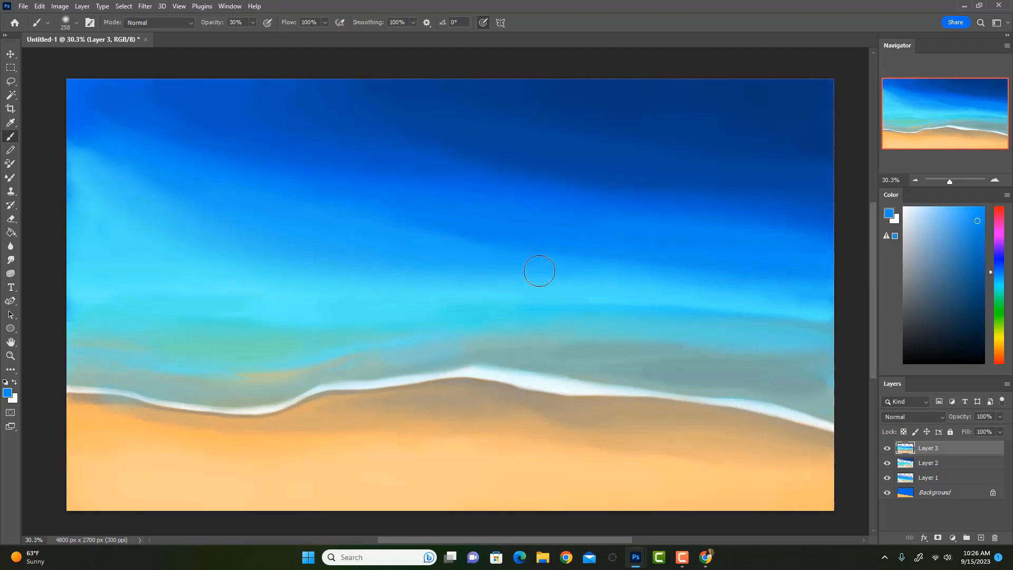
Extend the blue water over the upper edge of the cyan band toward the right side, resampling neighbouring blues to blend
alt+click(522, 271)
key(i)
click(463, 248)
key(b)
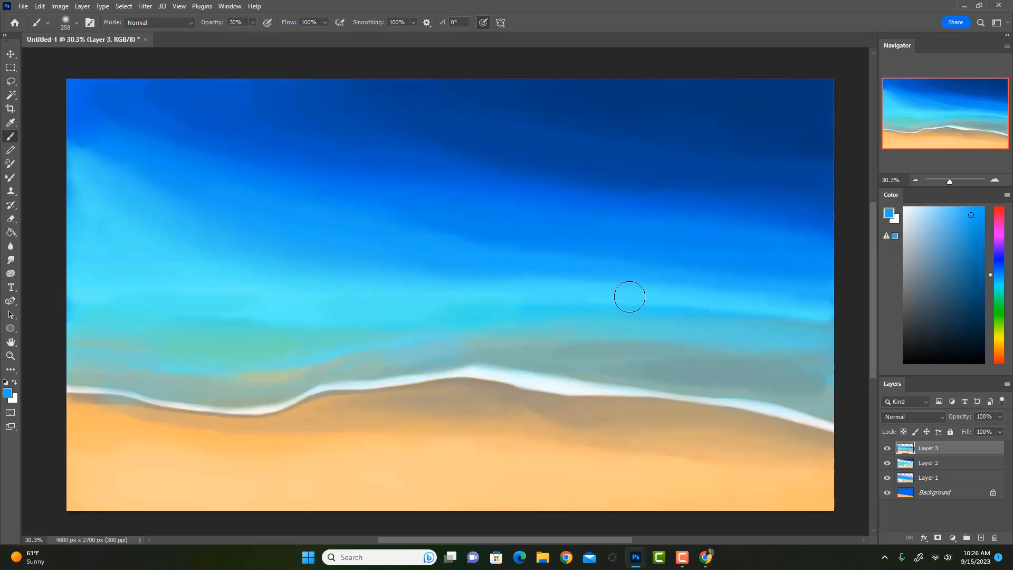
alt+click(444, 233)
alt+click(483, 256)
alt+click(501, 219)
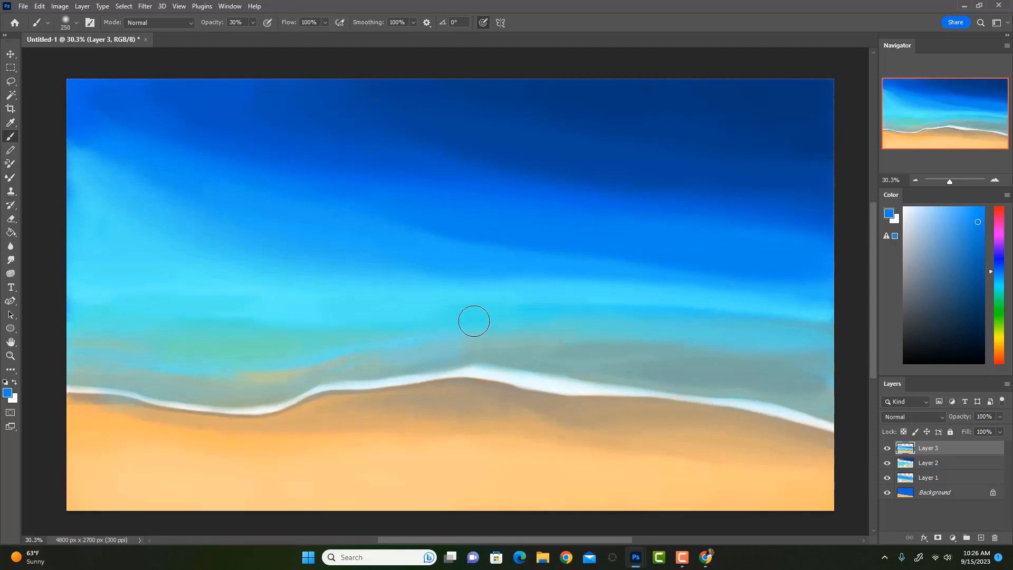
alt+click(436, 242)
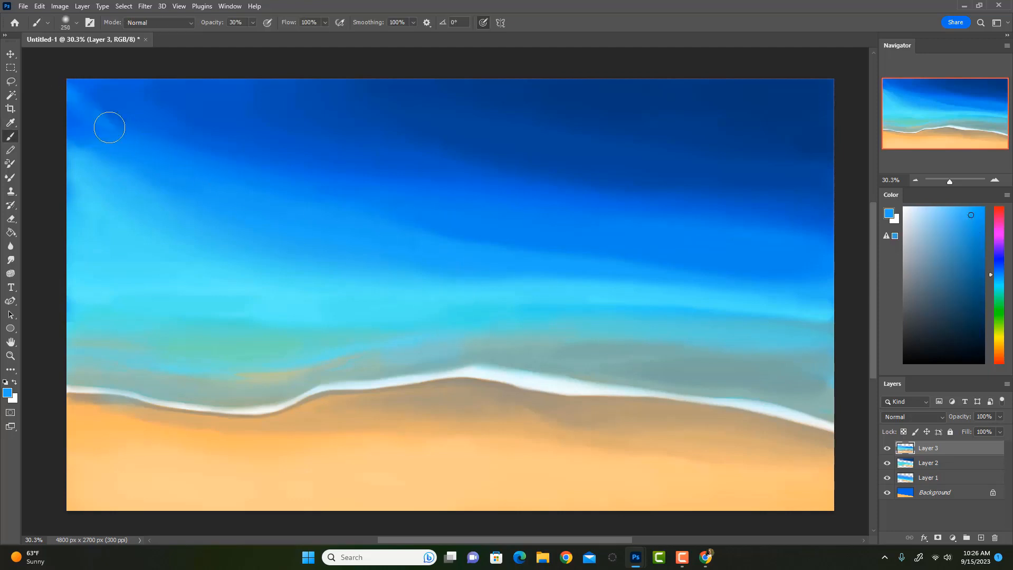
Paint a thin light-blue streak curving down from the canvas's upper-left corner with brush size 200
key(bracketleft)
drag(63, 82, 194, 174)
drag(99, 102, 124, 117)
Sample light blue from the middle of the water and paint it over the right half of the cyan band
key(i)
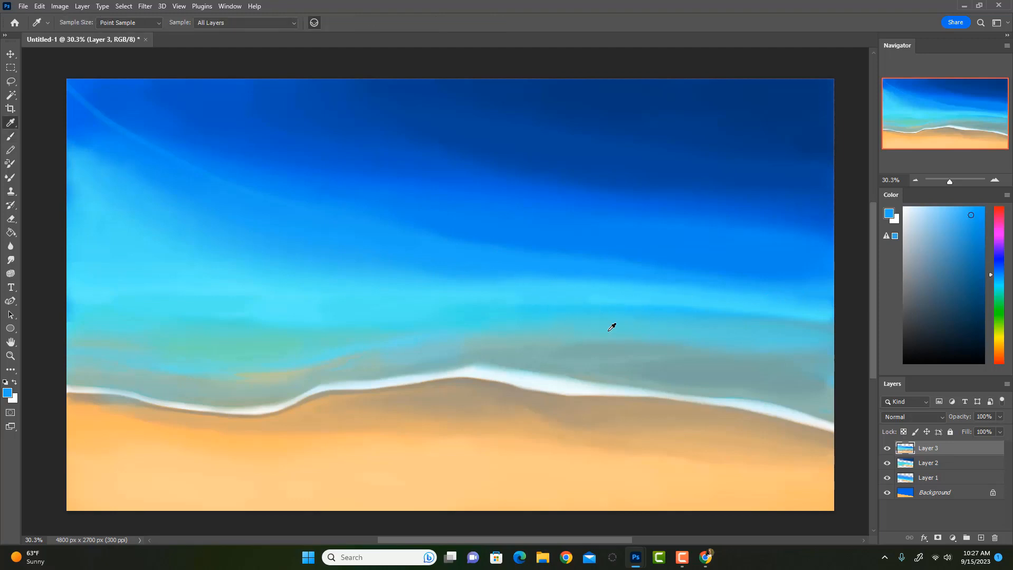
click(462, 277)
key(b)
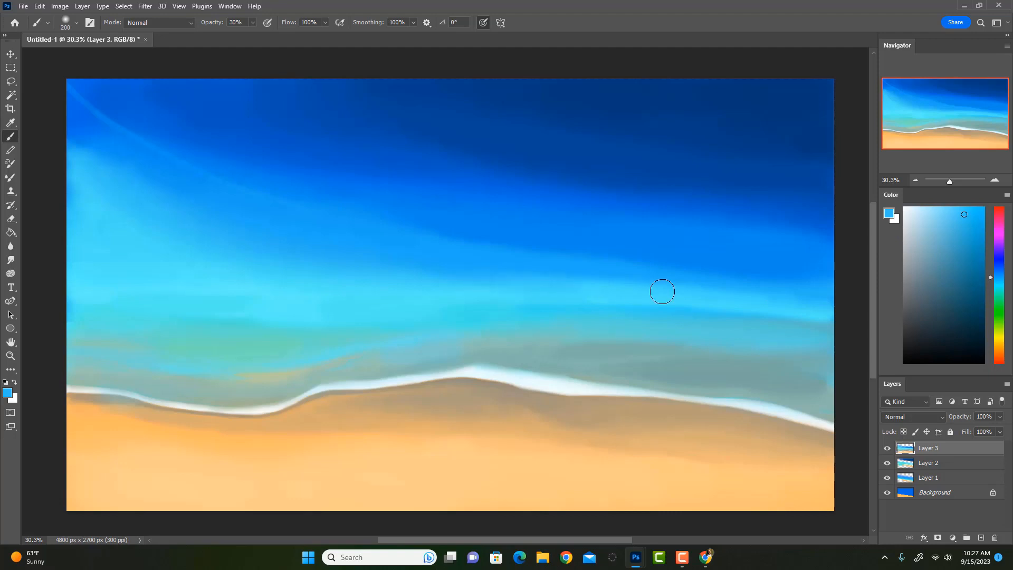
alt+click(486, 266)
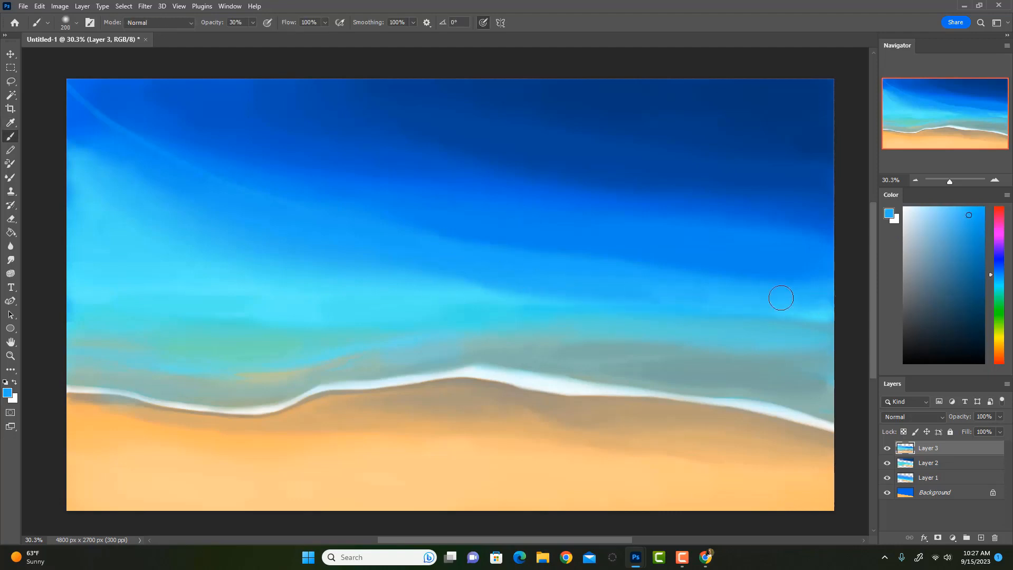
Paint a thin sampled-cyan streak at 100% opacity over the grey shallows to the right edge, undoing and redoing it with brush size 175
key(i)
click(452, 287)
key(b)
alt+click(470, 278)
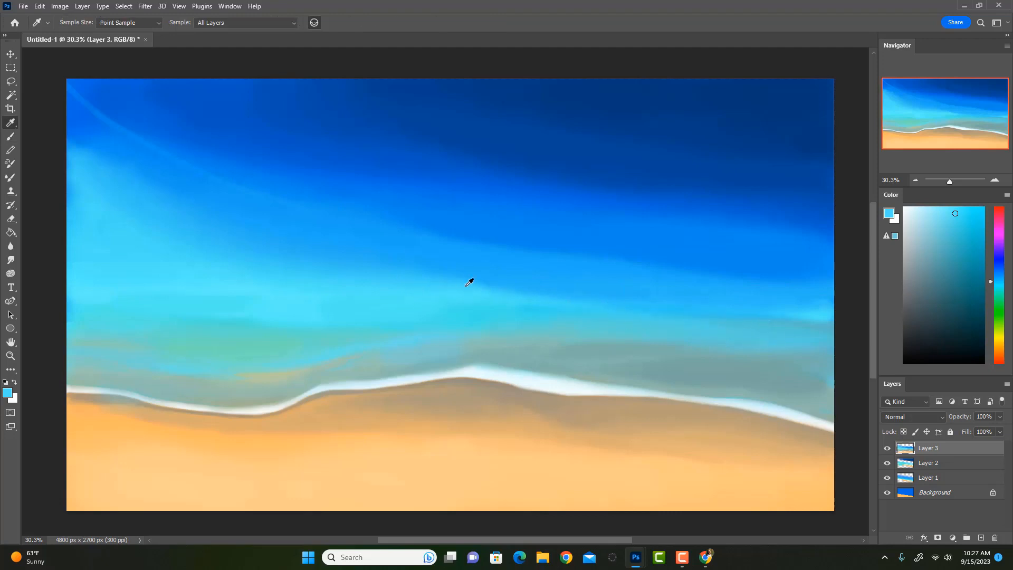
key(0)
alt+click(479, 292)
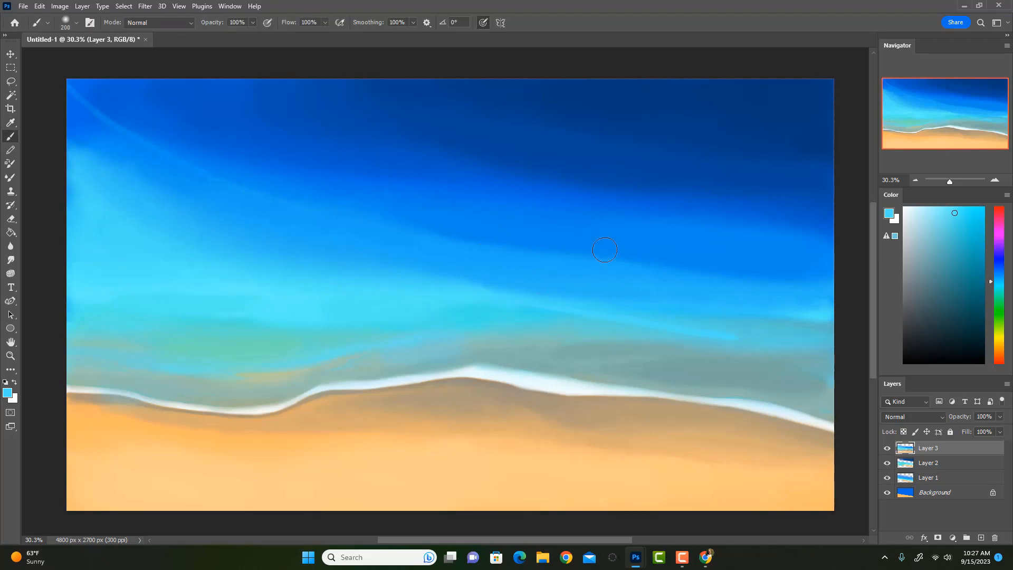
drag(564, 316, 827, 347)
key(ctrl+z)
key(bracketleft)
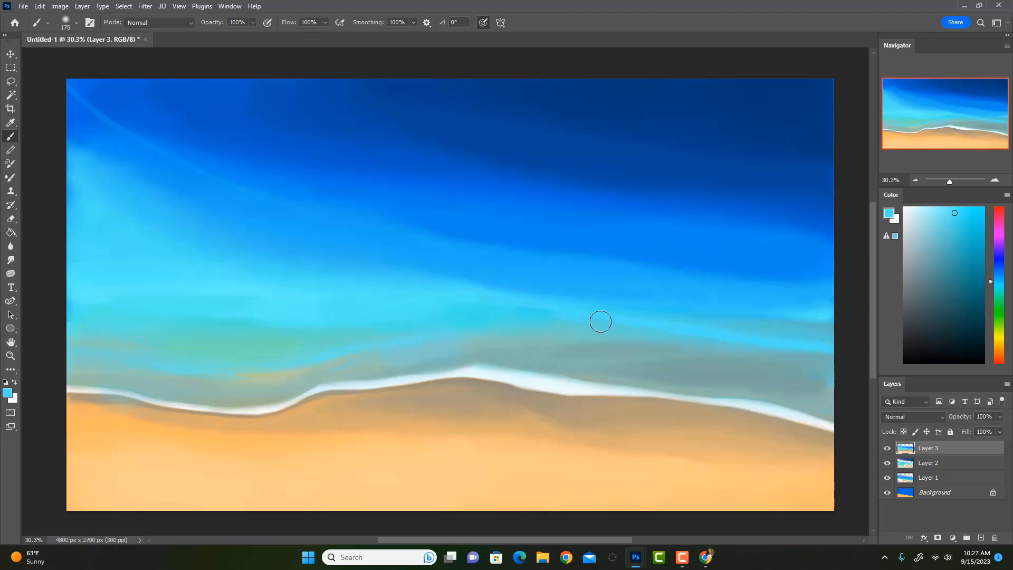
Sample the sea green in the left shallows and paint it upward toward the left edge at 30% opacity and brush size 250
key(i)
click(269, 338)
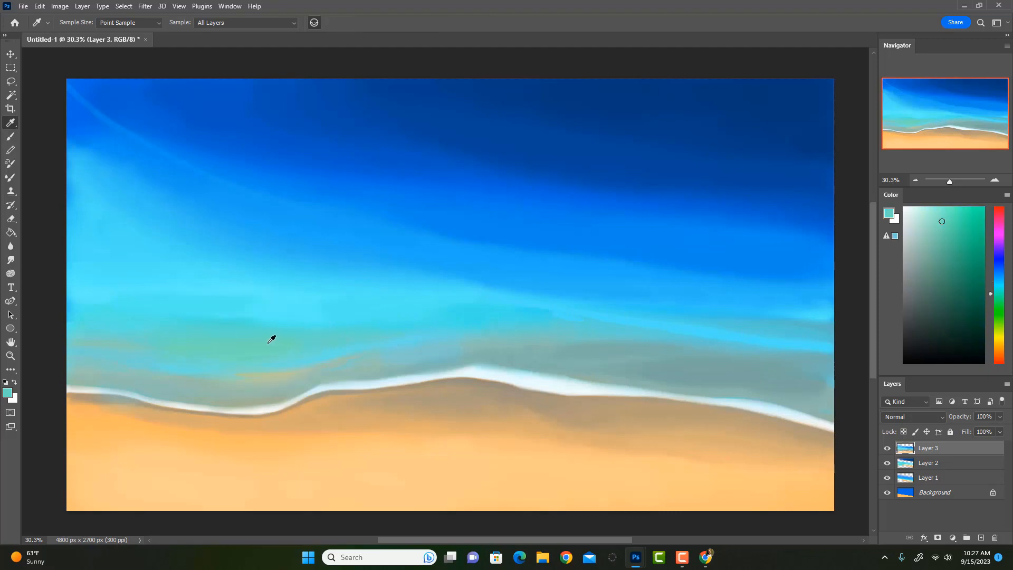
key(b)
mouse_move(109, 289)
mouse_down()
mouse_move(215, 327)
mouse_move(311, 342)
mouse_up()
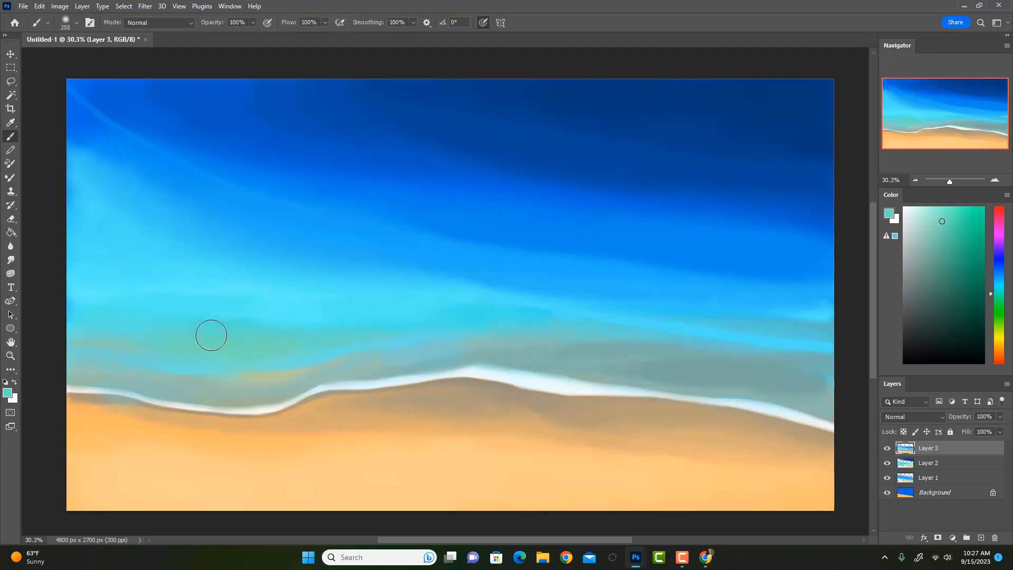
key(3)
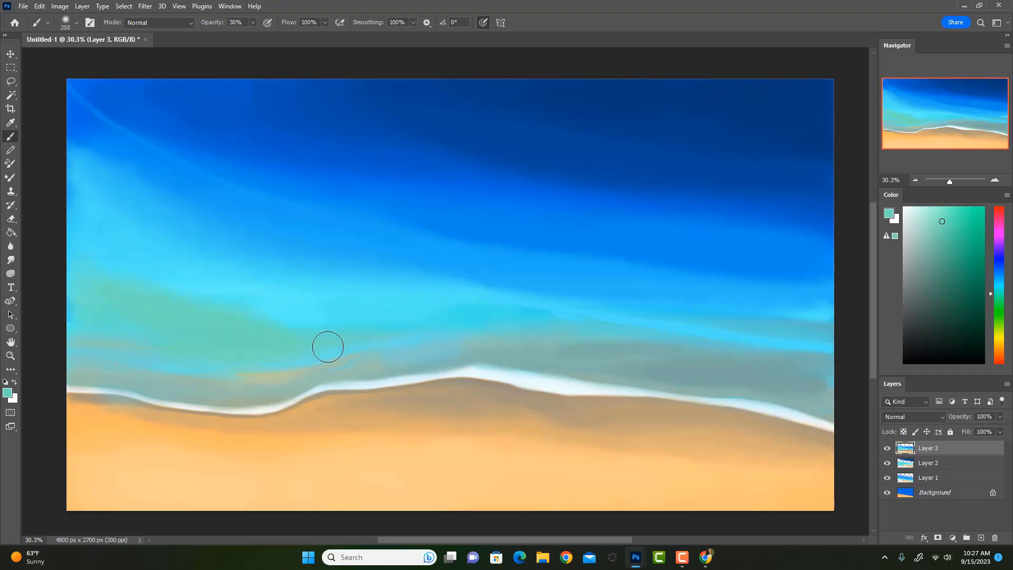
Blend the cyan and sea-green shallows toward the middle of the water with sampled colours, using brush size 300 for the green
key(i)
click(320, 305)
key(b)
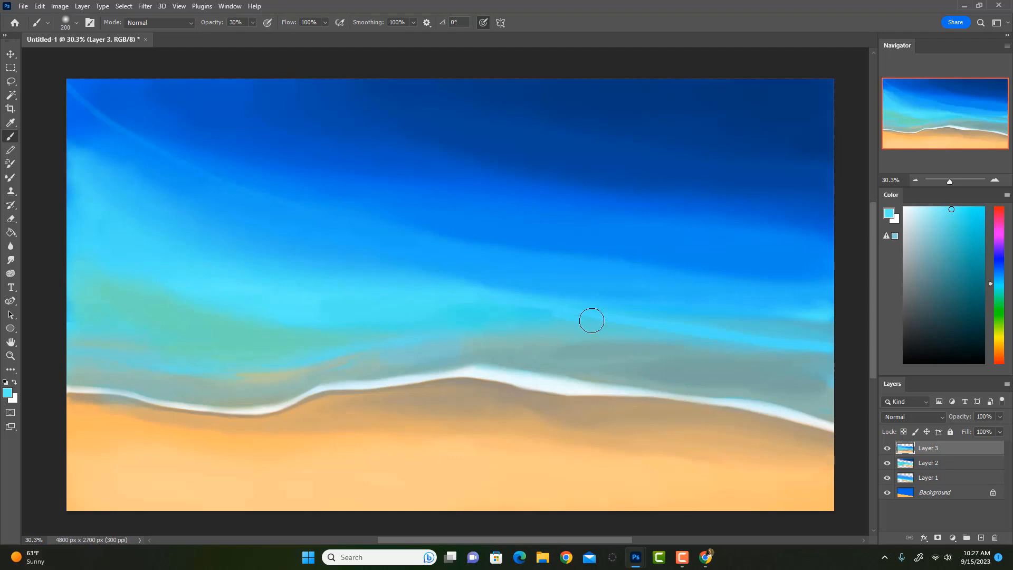
key(bracketright)
key(bracketright)
alt+click(337, 352)
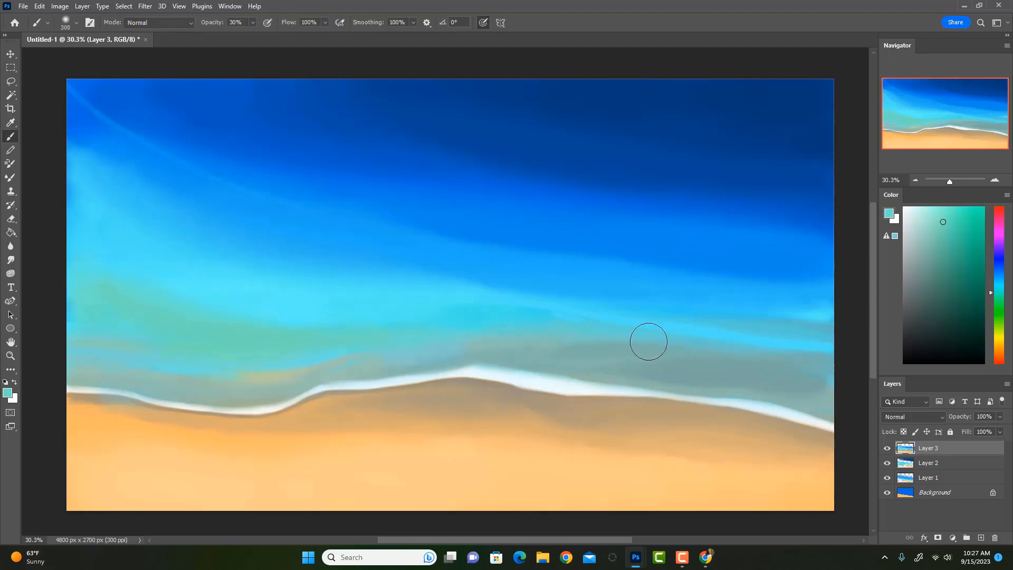
Widen the cyan streak through the right-hand shallows to the canvas edge with sampled cyan, finishing at brush size 200
alt+click(384, 299)
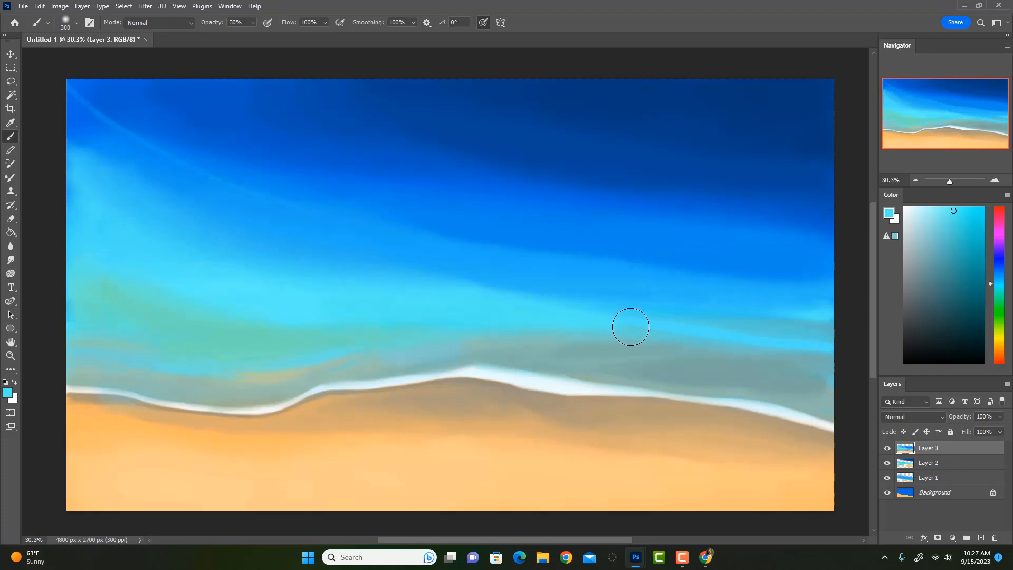
key(bracketleft)
key(bracketleft)
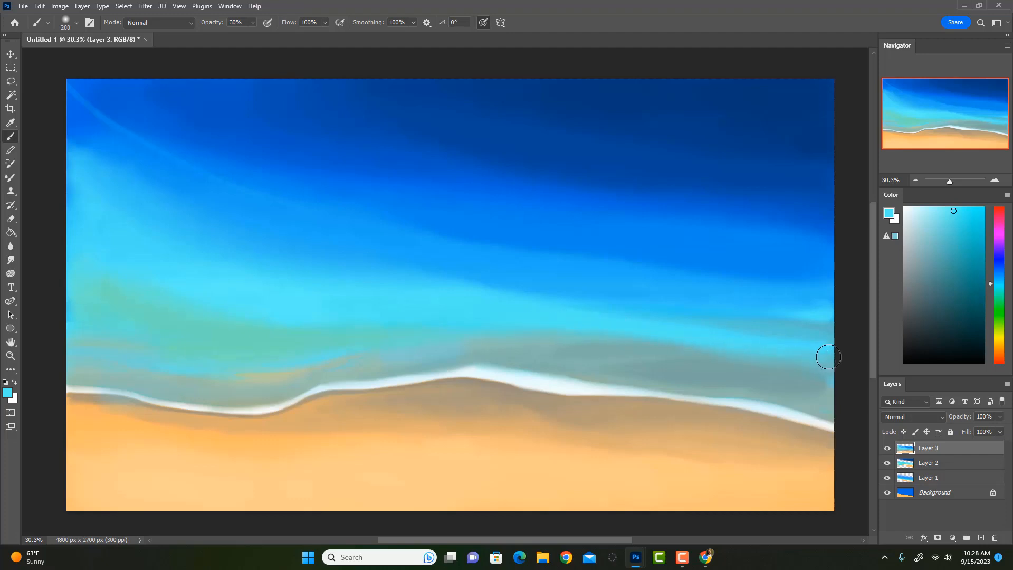
Blend sampled grey-teal over the shallows just above the white foam line, left of its central peak
alt+click(401, 346)
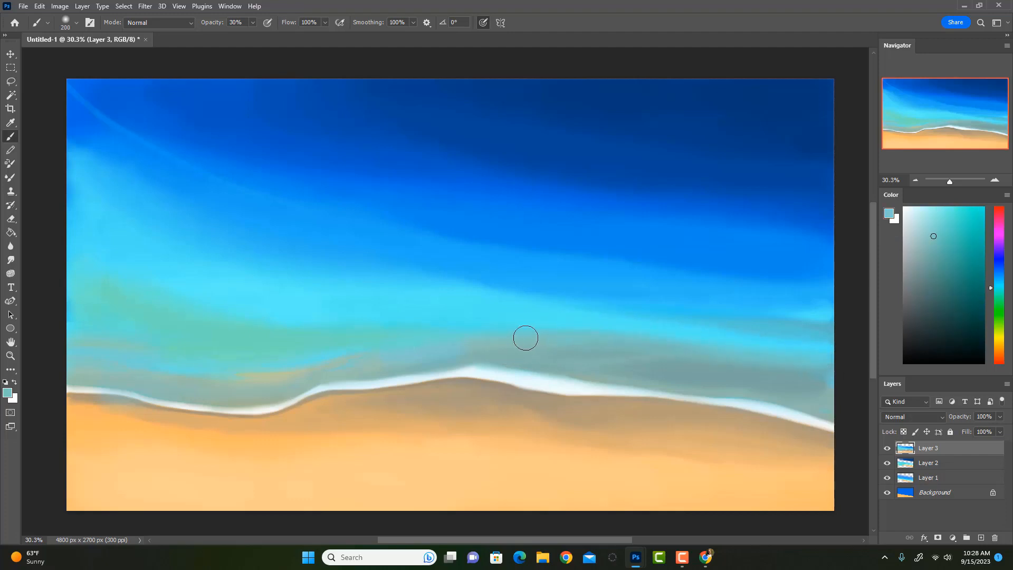
drag(464, 352, 307, 389)
alt+click(364, 374)
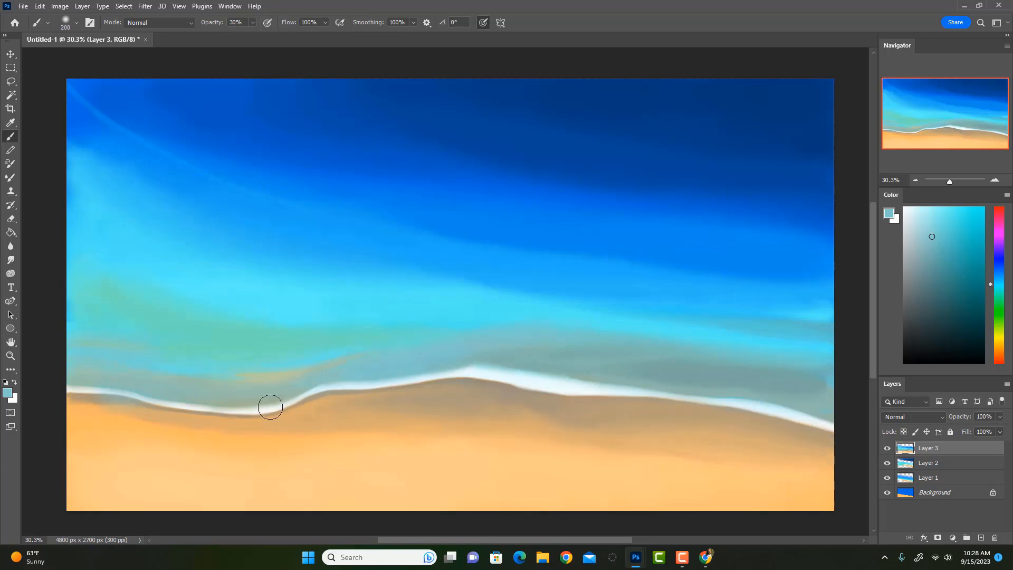
Toggle Layer 3 off and on to compare the painting, and add a new layer above it
key(i)
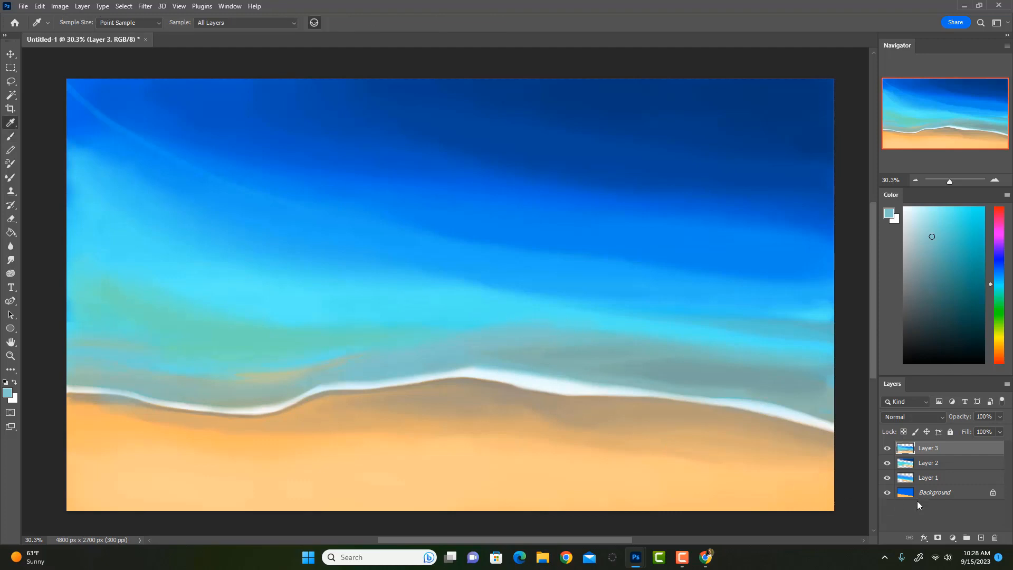
click(886, 448)
click(887, 448)
click(980, 538)
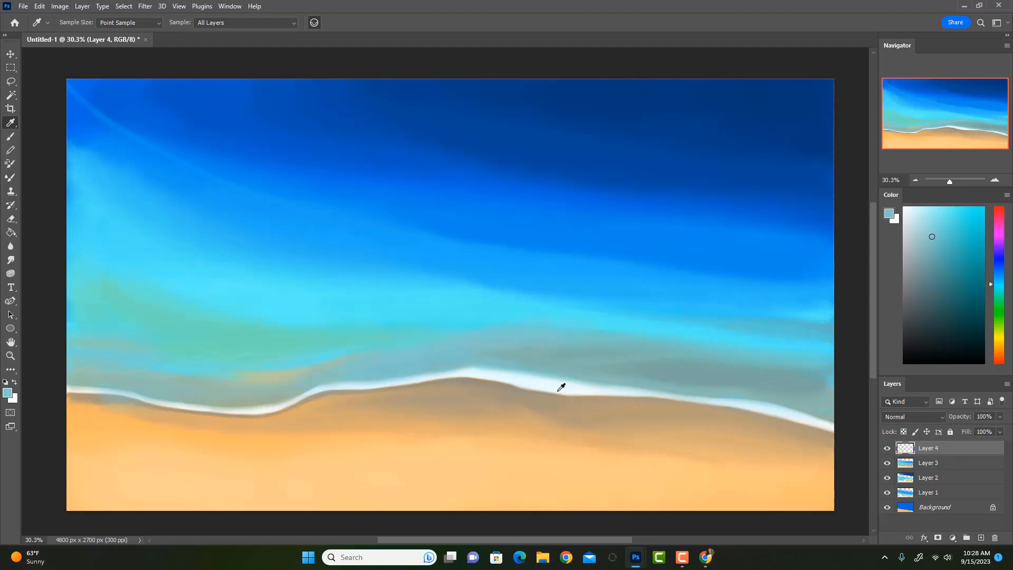
Sample cyan from the central shallows for the brush and flip the canvas horizontally
click(467, 323)
key(b)
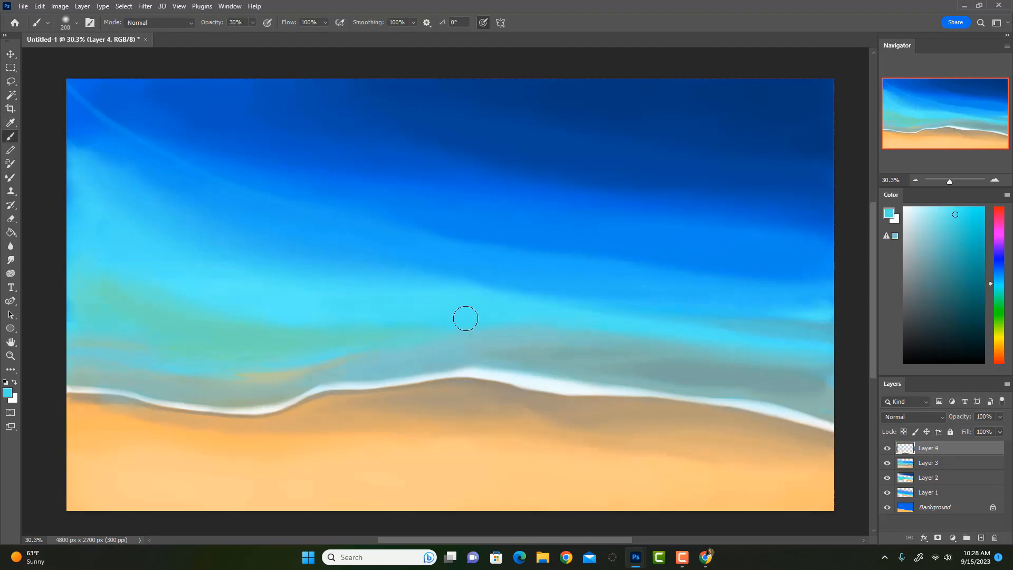
alt+click(485, 324)
key(ctrl+shift+h)
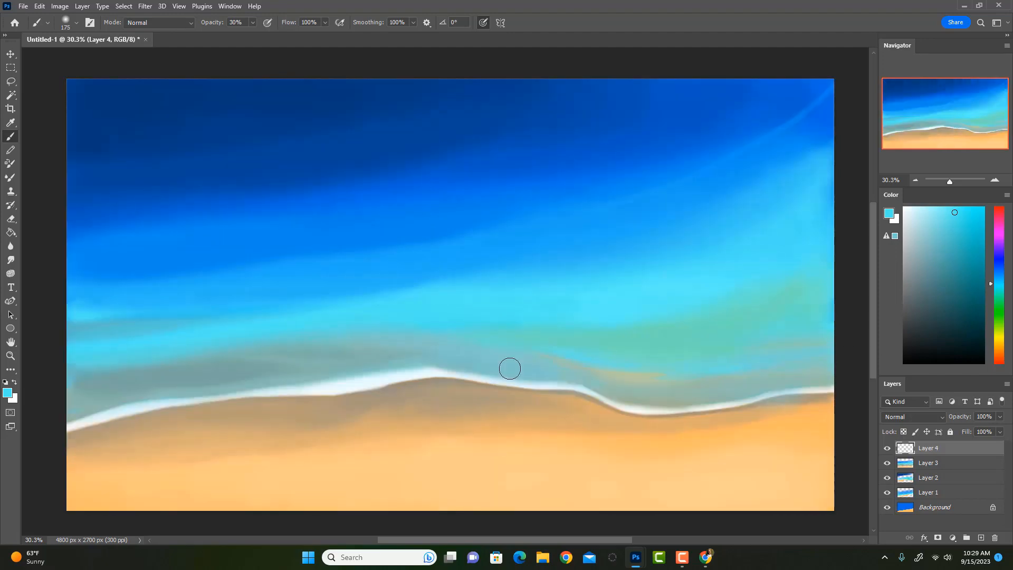
Paint a sampled grey-teal band on Layer 4 along the lower edge of the cyan water, using brush size 150
alt+click(452, 319)
key(bracketleft)
key(bracketleft)
key(bracketright)
alt+click(633, 384)
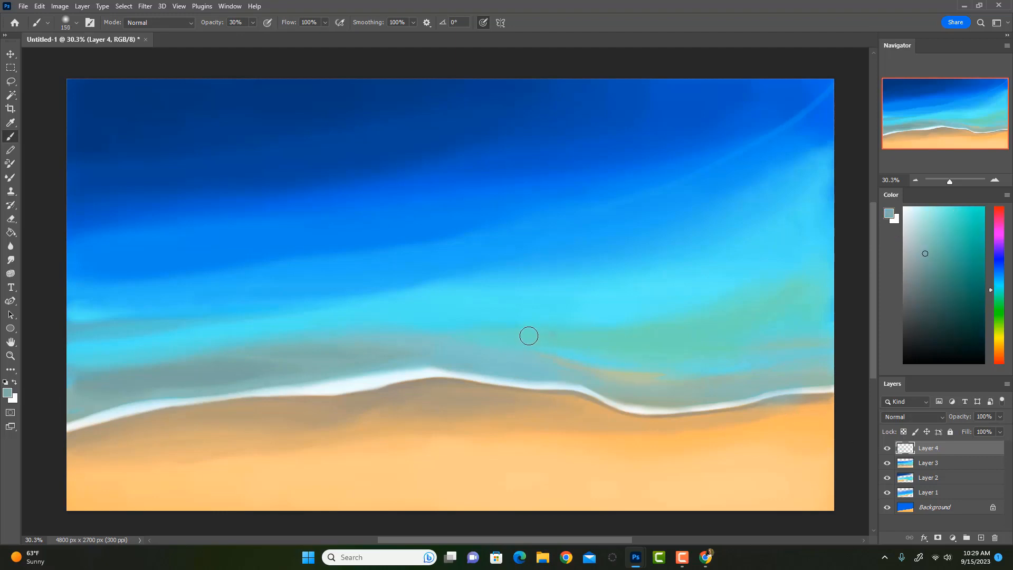
mouse_move(529, 335)
mouse_down()
mouse_move(375, 344)
mouse_move(581, 324)
mouse_move(407, 345)
mouse_up()
drag(597, 324, 635, 321)
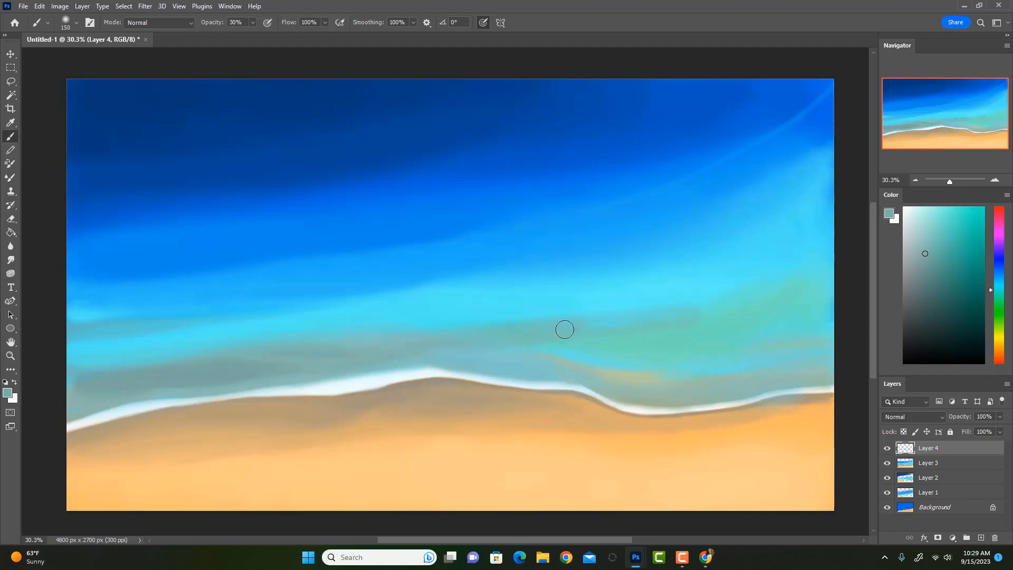
drag(698, 307, 755, 300)
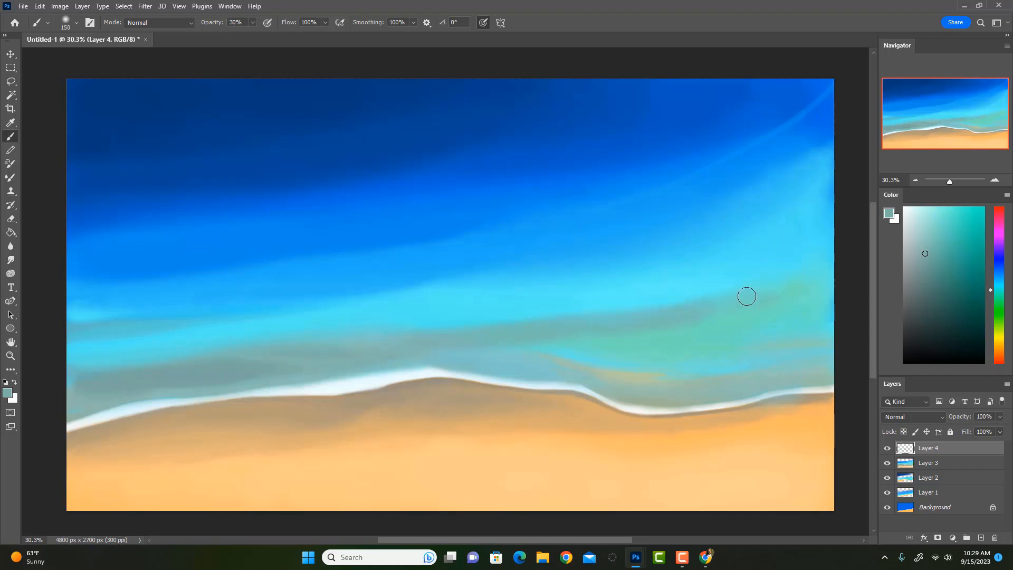
Cover the sea-green and sandy patches in the right-hand shallows with sampled grey-teal, enlarging the brush from size 200 to 250
alt+click(511, 330)
key(bracketright)
key(bracketright)
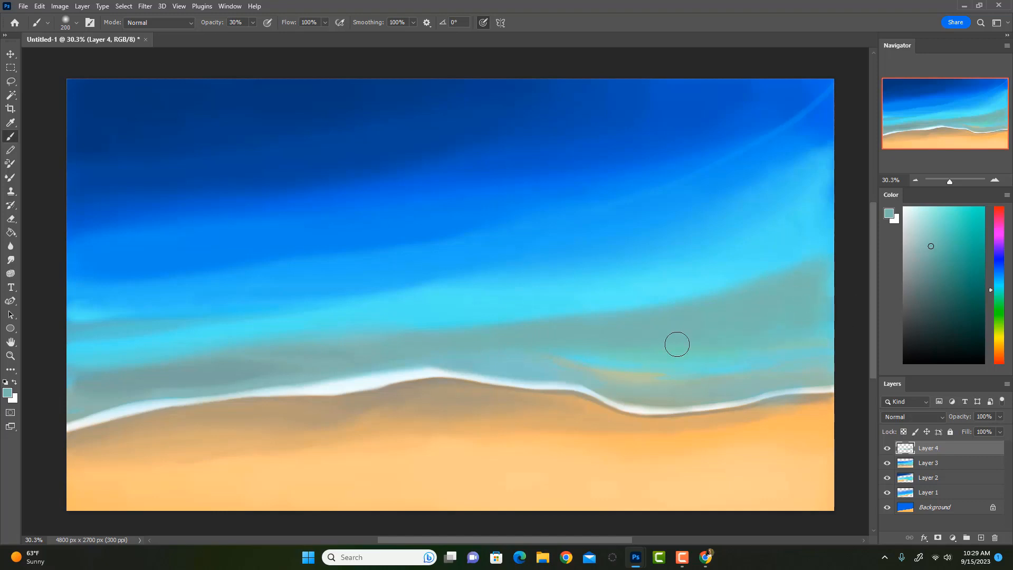
key(bracketright)
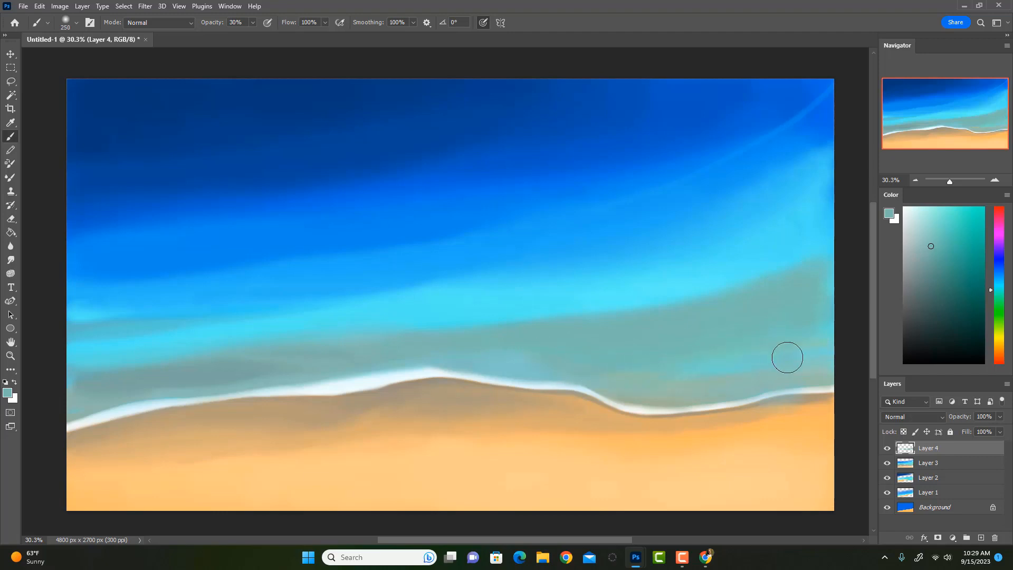
Cover the remaining cyan patch in the right-hand shallows with grey-teal, and resample water colours at brush size 200, ending on the central cyan
drag(787, 357, 666, 365)
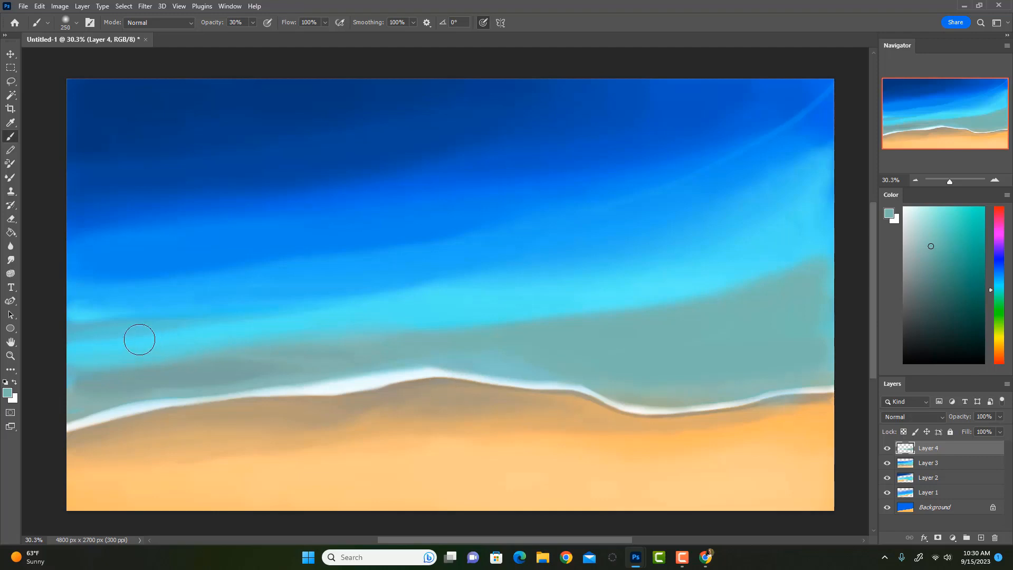
alt+click(113, 328)
key(bracketleft)
key(bracketleft)
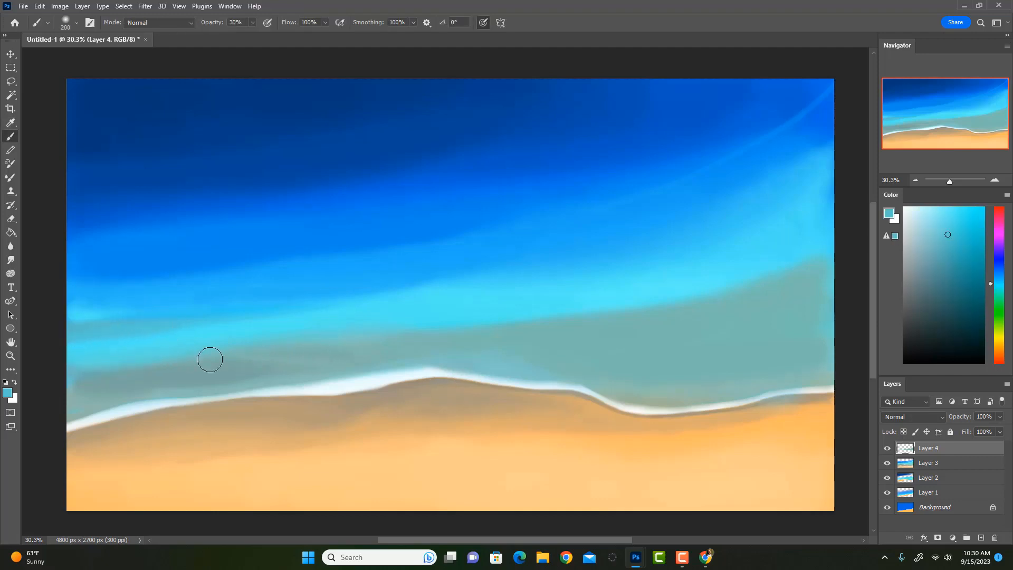
alt+click(95, 385)
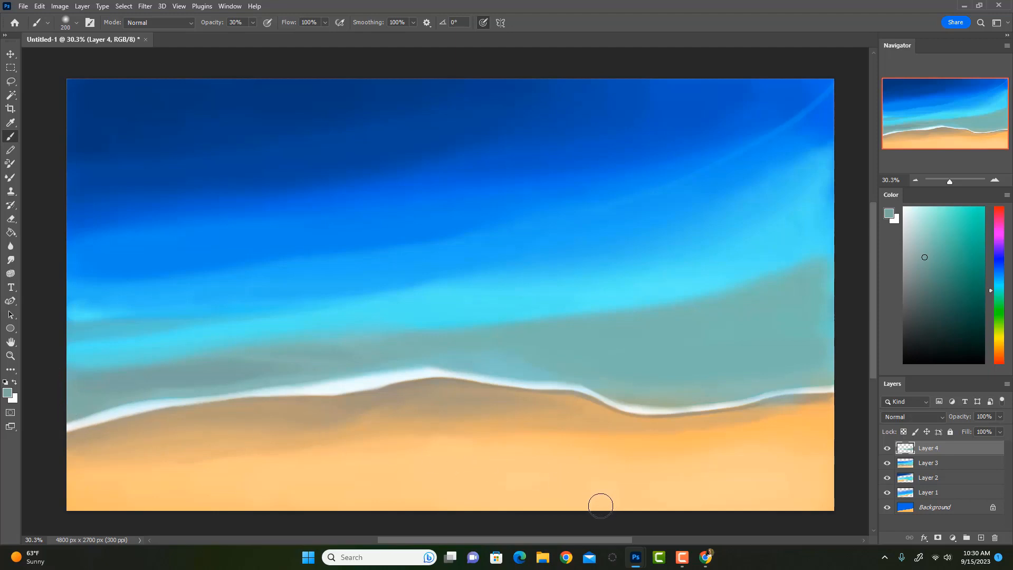
alt+click(828, 145)
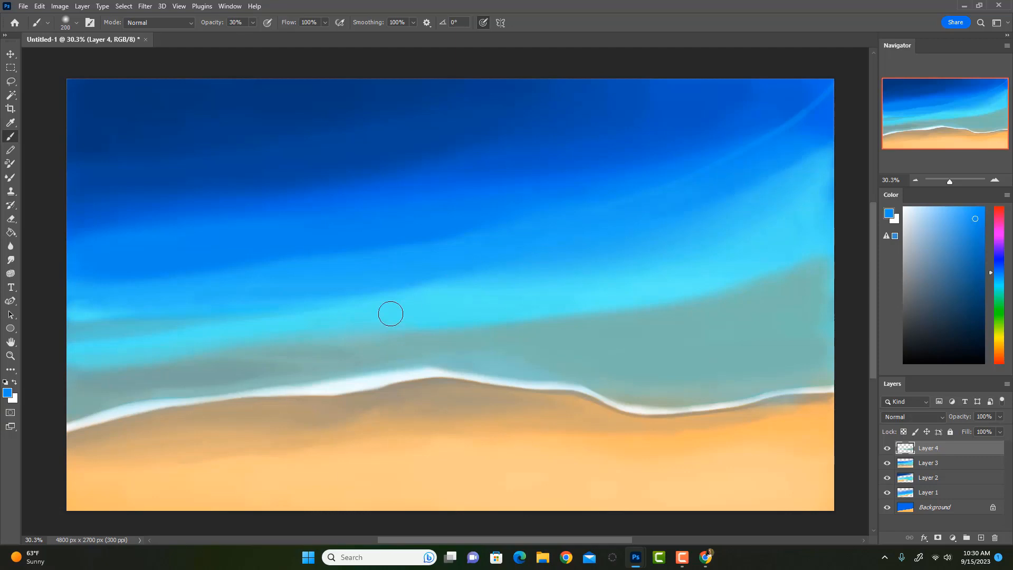
alt+click(476, 310)
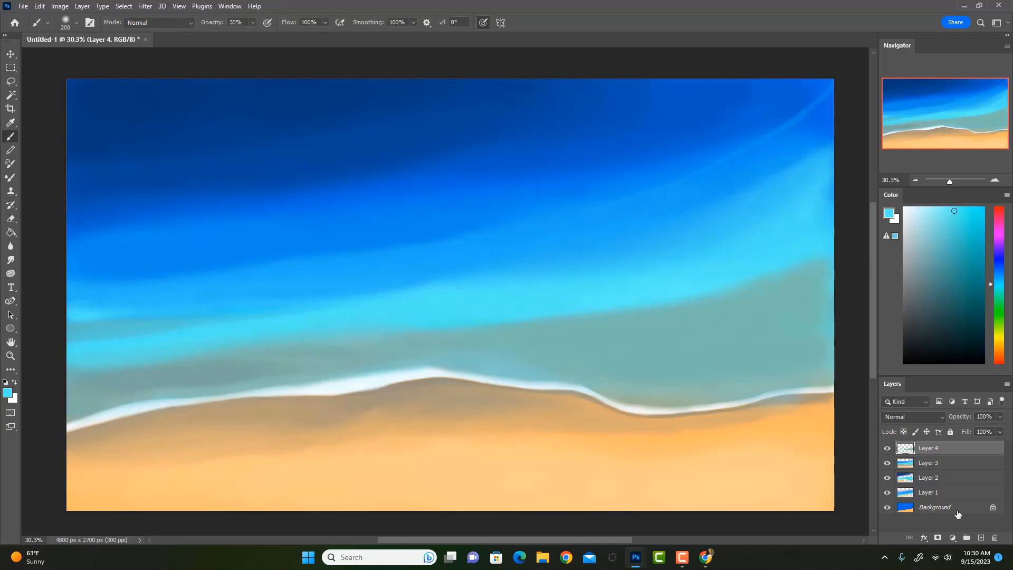
Add a new layer above Layer 4 and reinforce the central foam line with sampled foam white at brush size 70 and 100% opacity
click(981, 537)
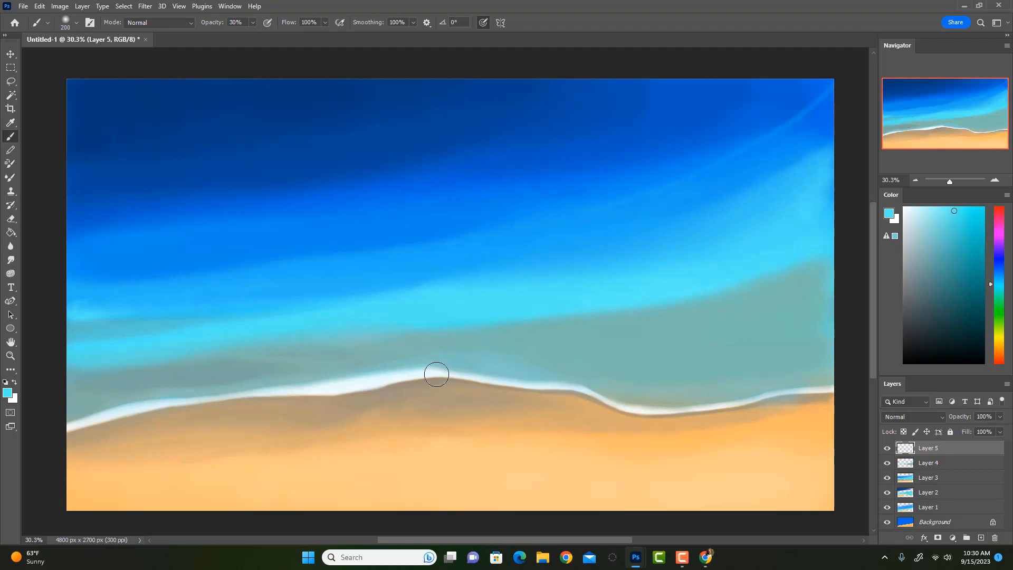
key(bracketleft)
key(bracketleft)
key(bracketleft)
key(bracketleft)
key(bracketleft)
alt+click(418, 368)
key(0)
drag(572, 386, 467, 376)
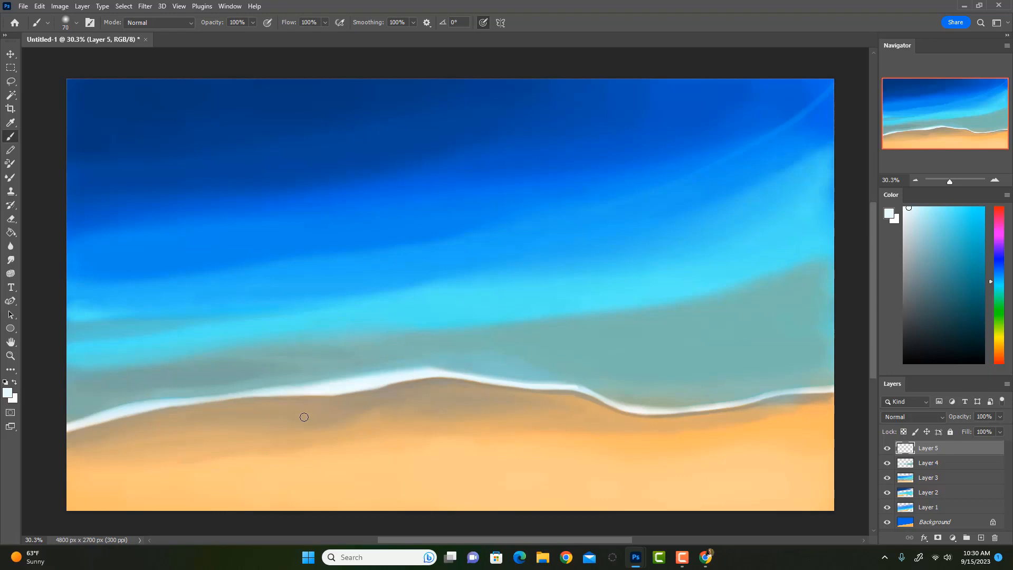
Sample white from the foam and strengthen the foam line where it slopes down into the right-hand dip
key(ctrl+Tab)
alt+click(371, 381)
drag(569, 389, 648, 412)
key(ctrl+z)
drag(581, 389, 638, 408)
key(ctrl+z)
drag(582, 391, 639, 409)
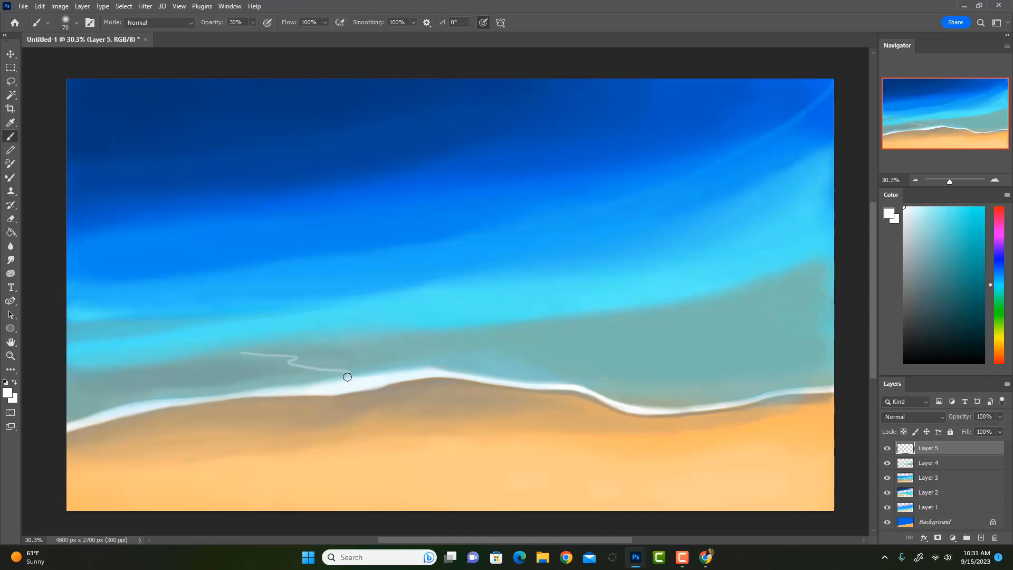
Draw four thin white streaks branching from the foam line up into the grey-teal shallows at 100% brush opacity
key(0)
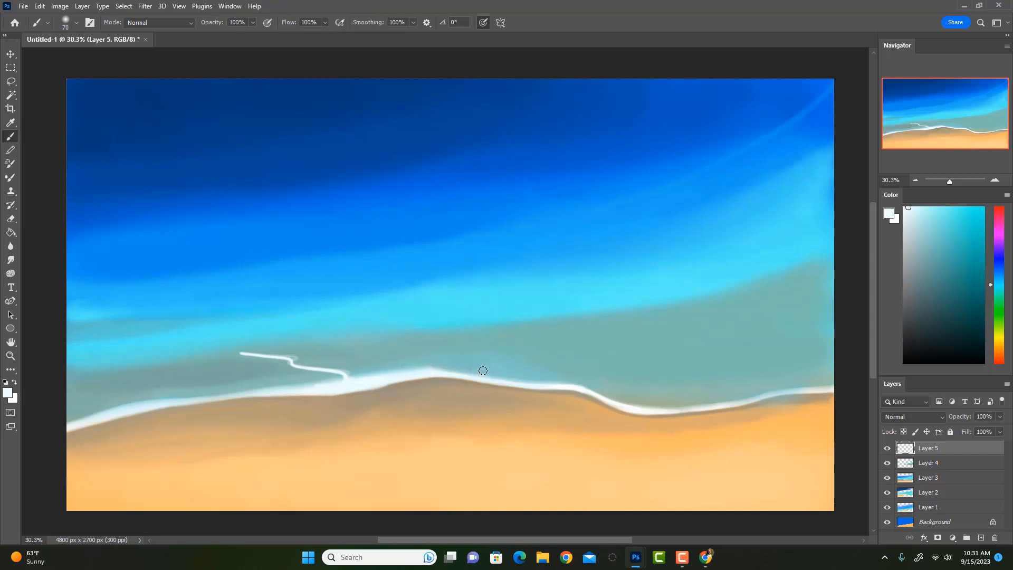
mouse_move(440, 369)
mouse_down()
mouse_move(405, 353)
mouse_move(332, 347)
mouse_up()
mouse_move(751, 399)
mouse_down()
mouse_move(739, 380)
mouse_move(570, 319)
mouse_up()
drag(585, 385, 452, 331)
key(ctrl+z)
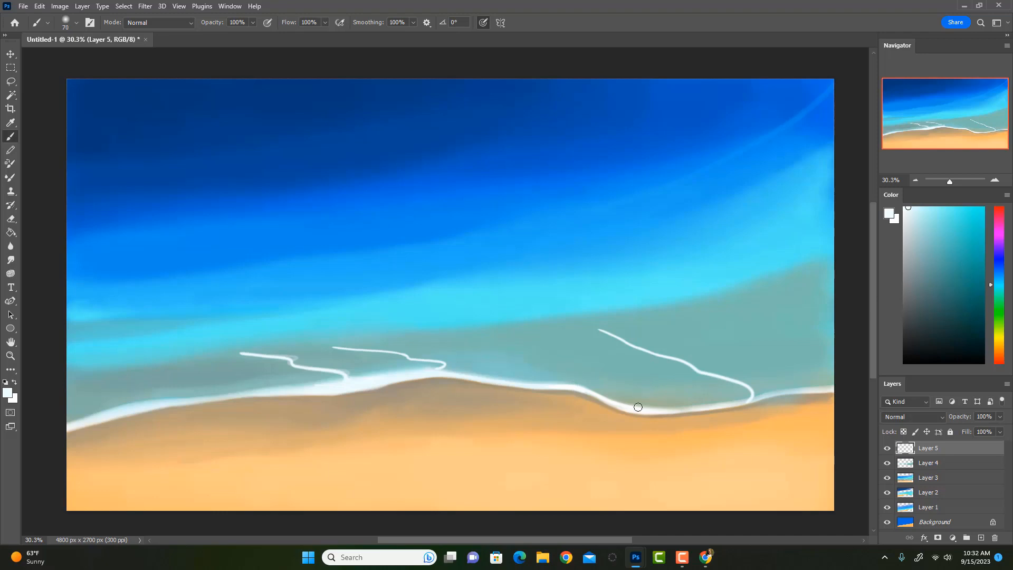
drag(618, 397, 482, 343)
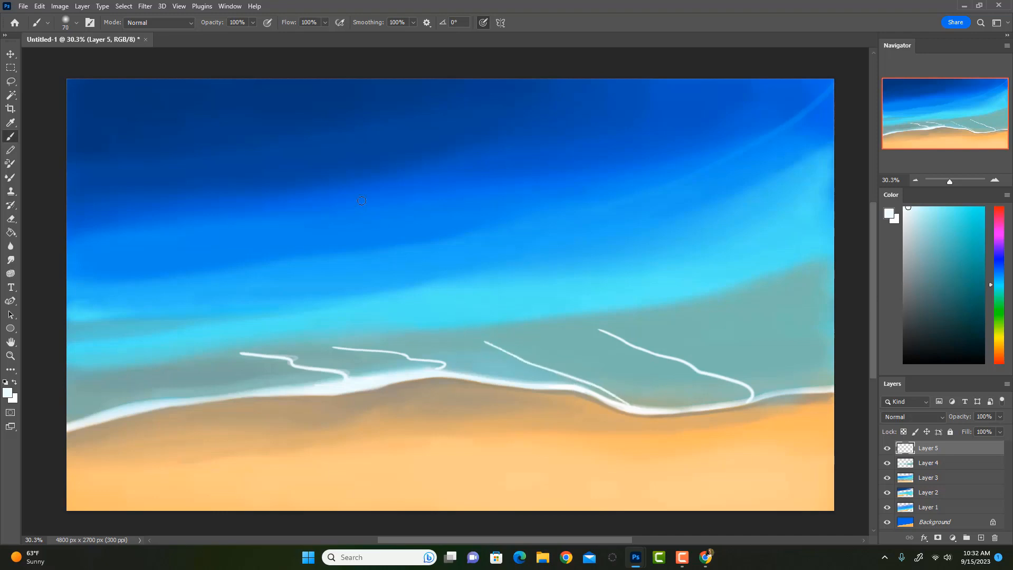
drag(366, 203, 491, 273)
key(ctrl+z)
mouse_move(306, 190)
mouse_down()
mouse_move(532, 300)
mouse_move(498, 264)
mouse_up()
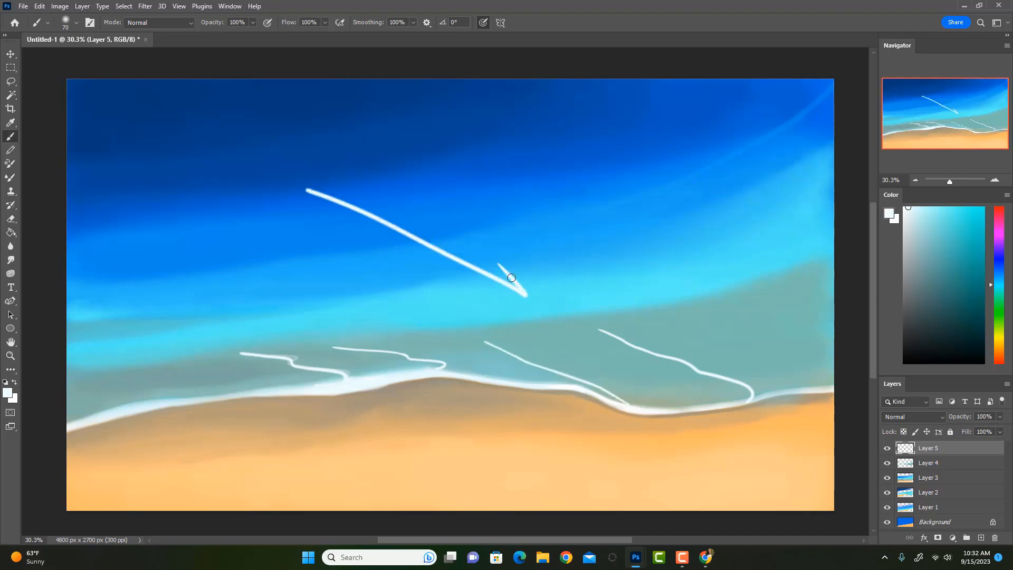
mouse_move(525, 298)
mouse_down()
mouse_move(469, 287)
mouse_move(613, 251)
mouse_up()
key(ctrl+z)
key(ctrl+z)
key(ctrl+z)
drag(754, 198, 785, 185)
drag(683, 227, 713, 215)
key(ctrl+z)
key(ctrl+z)
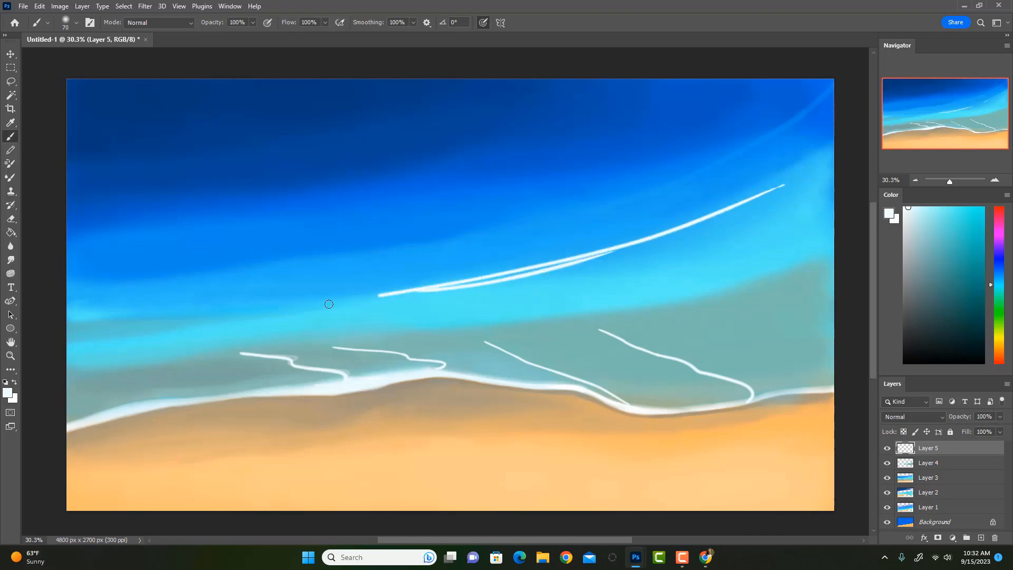
key(ctrl+z)
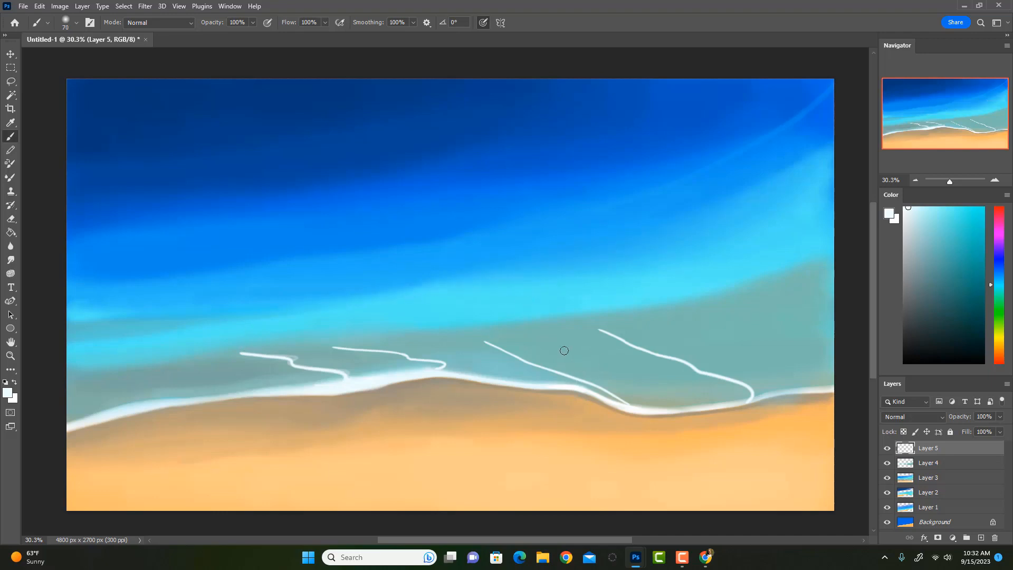
Redraw the third foam streak curving into the dip, and remove the overlapping line with the eraser at size 100 and 100% opacity
drag(481, 340, 564, 372)
drag(706, 309, 797, 353)
key(ctrl+z)
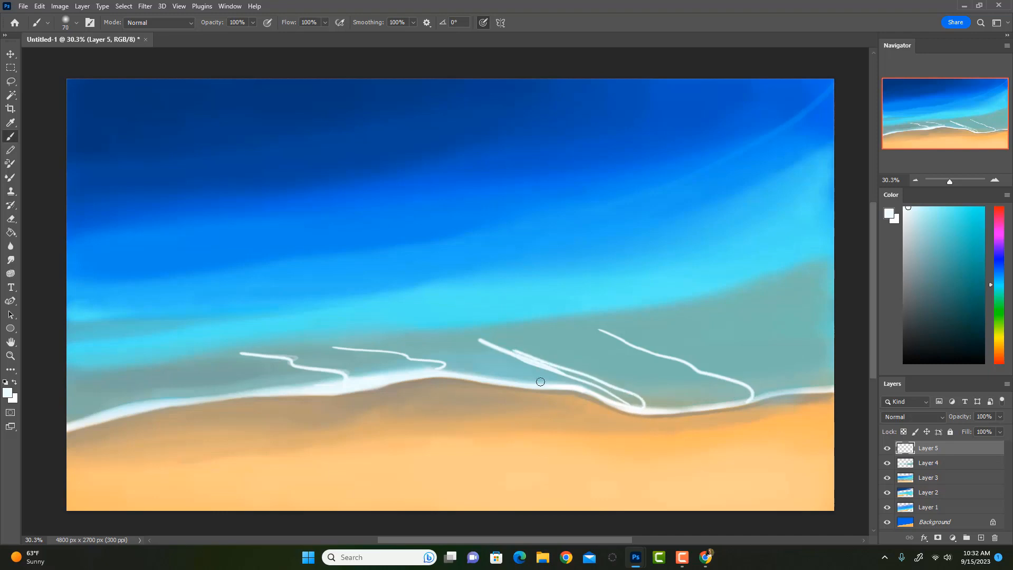
key(e)
drag(476, 343, 545, 365)
key(bracketleft)
key(bracketleft)
key(bracketleft)
drag(483, 344, 570, 380)
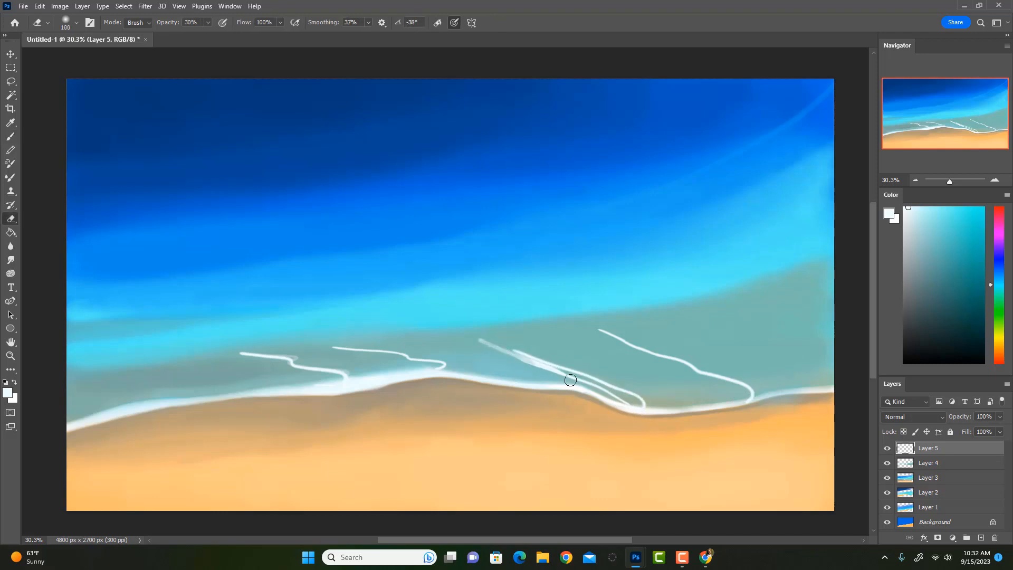
key(0)
mouse_move(479, 342)
mouse_down()
mouse_move(628, 395)
mouse_move(554, 368)
mouse_move(629, 406)
mouse_move(645, 394)
mouse_move(615, 394)
mouse_up()
key(b)
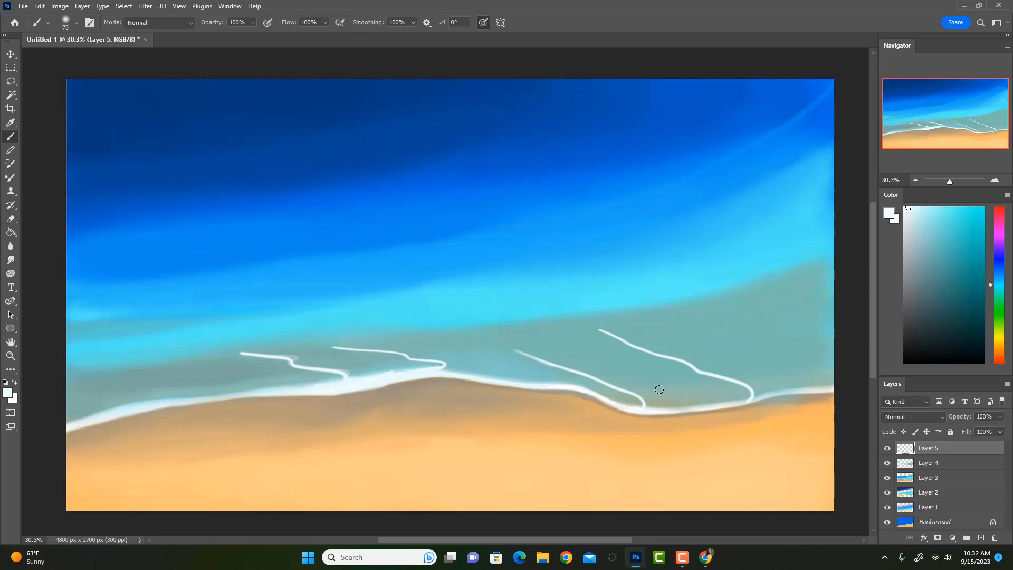
Extend the streak at the central foam crest, and erase all the branching white streaks from the shallows on Layer 5
mouse_move(445, 362)
mouse_down()
mouse_move(499, 379)
mouse_move(438, 366)
mouse_up()
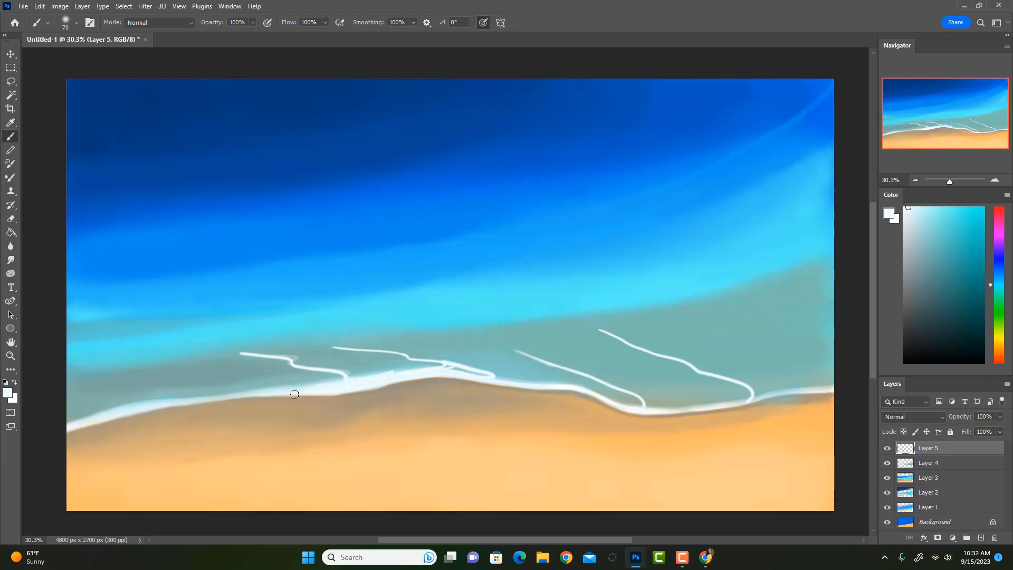
key(e)
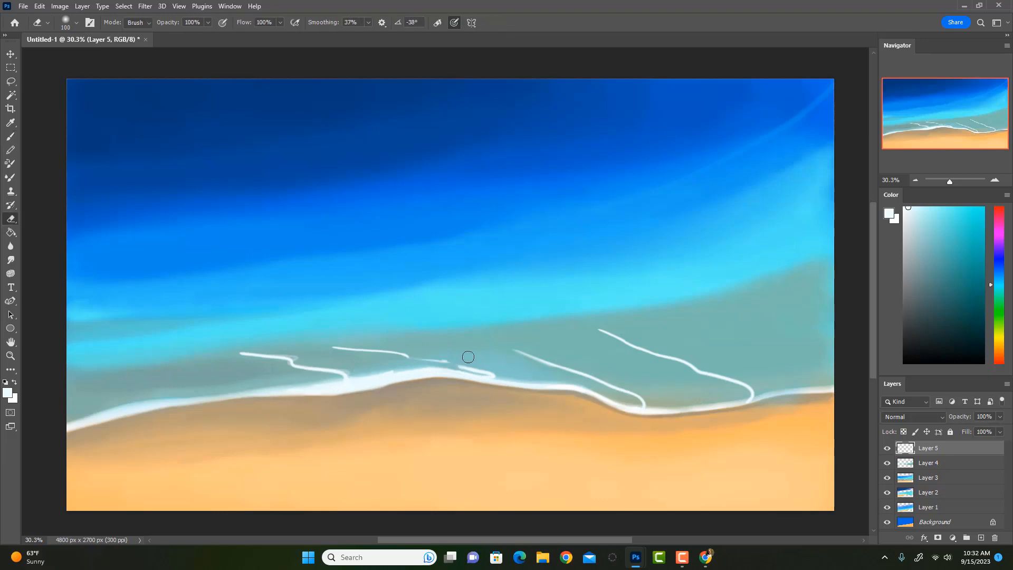
drag(639, 395, 645, 405)
key(b)
mouse_move(752, 398)
mouse_down()
mouse_move(557, 340)
mouse_move(657, 386)
mouse_move(497, 353)
mouse_move(512, 360)
mouse_move(479, 361)
mouse_move(505, 369)
mouse_move(412, 355)
mouse_move(310, 365)
mouse_move(330, 372)
mouse_move(320, 354)
mouse_move(223, 357)
mouse_up()
key(b)
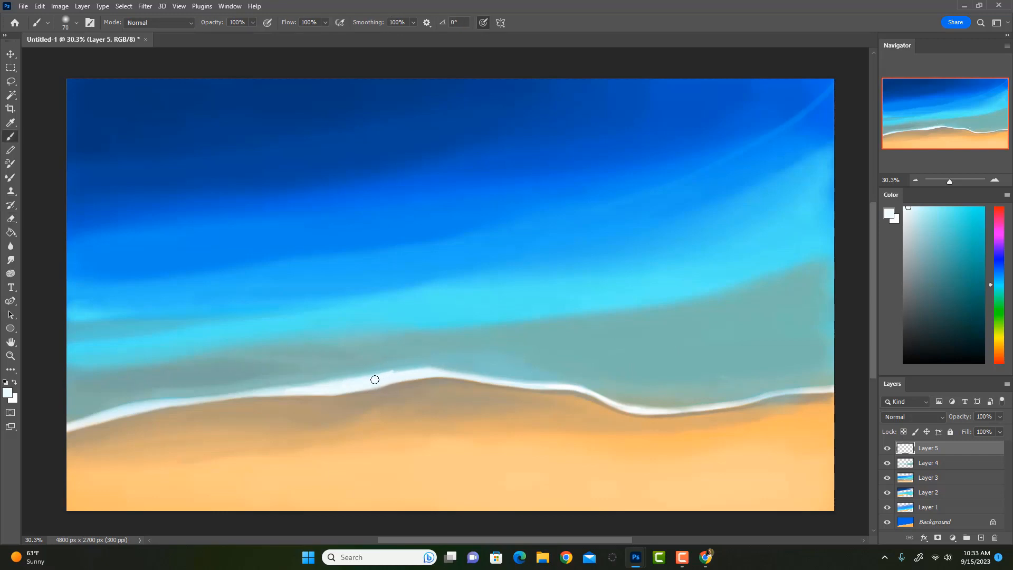
Paint thin, soft foam streaks fanning out just above the central foam crest at brush size 70 and 30% opacity
drag(400, 369, 353, 363)
key(ctrl+z)
mouse_move(277, 361)
mouse_down()
mouse_move(352, 365)
mouse_move(263, 356)
mouse_up()
key(ctrl+z)
key(3)
key(ctrl+z)
drag(418, 364, 360, 362)
mouse_move(399, 373)
mouse_down()
mouse_move(354, 376)
mouse_move(396, 372)
mouse_move(327, 364)
mouse_up()
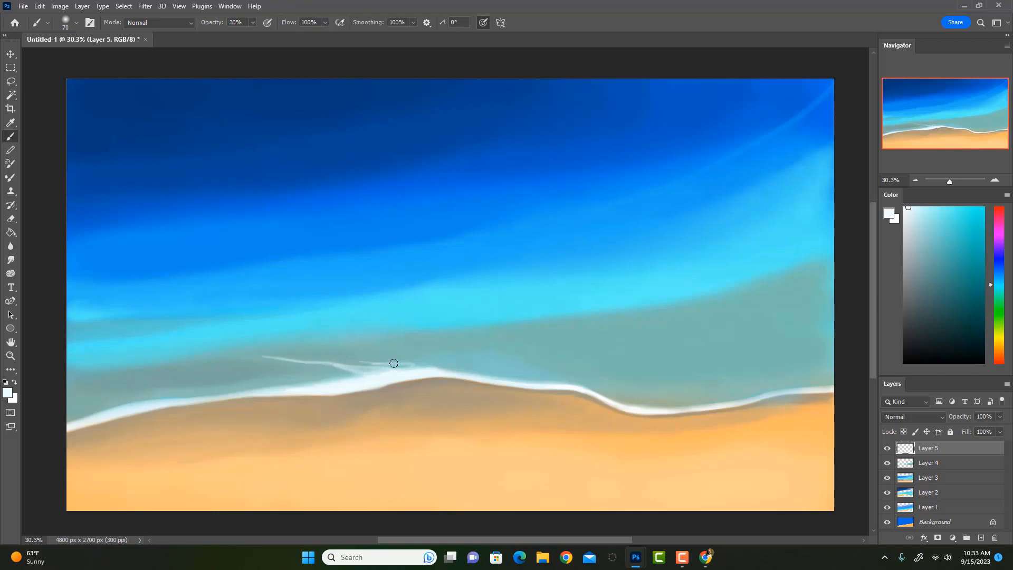
mouse_move(391, 362)
mouse_down()
mouse_move(420, 366)
mouse_move(354, 372)
mouse_up()
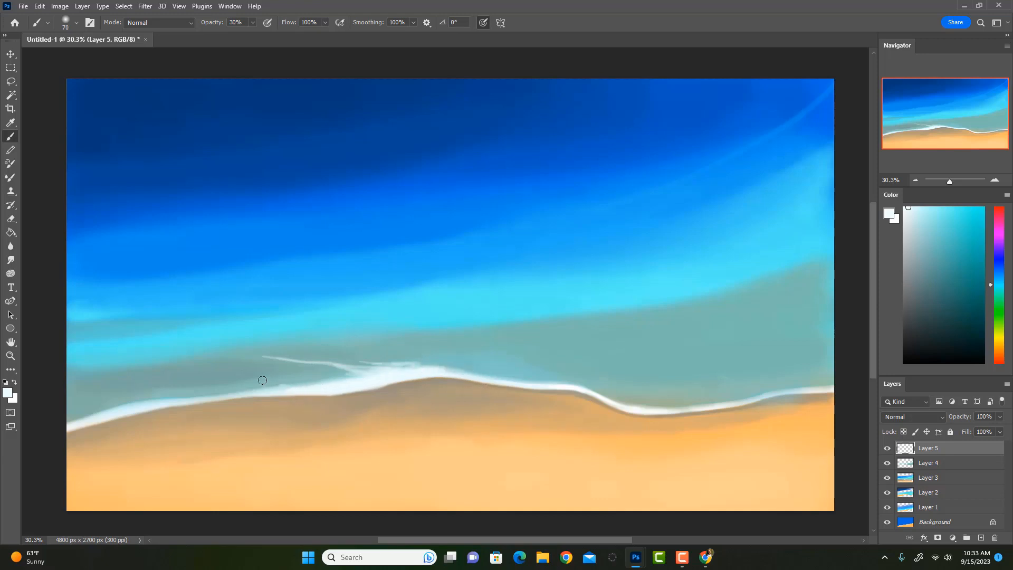
Paint forked white foam streaks rising from the foam line on the left side of the central crest
drag(251, 379, 290, 387)
mouse_move(231, 373)
mouse_down()
mouse_move(287, 388)
mouse_move(257, 383)
mouse_move(272, 385)
mouse_move(239, 396)
mouse_move(311, 390)
mouse_move(217, 366)
mouse_move(267, 391)
mouse_move(192, 366)
mouse_up()
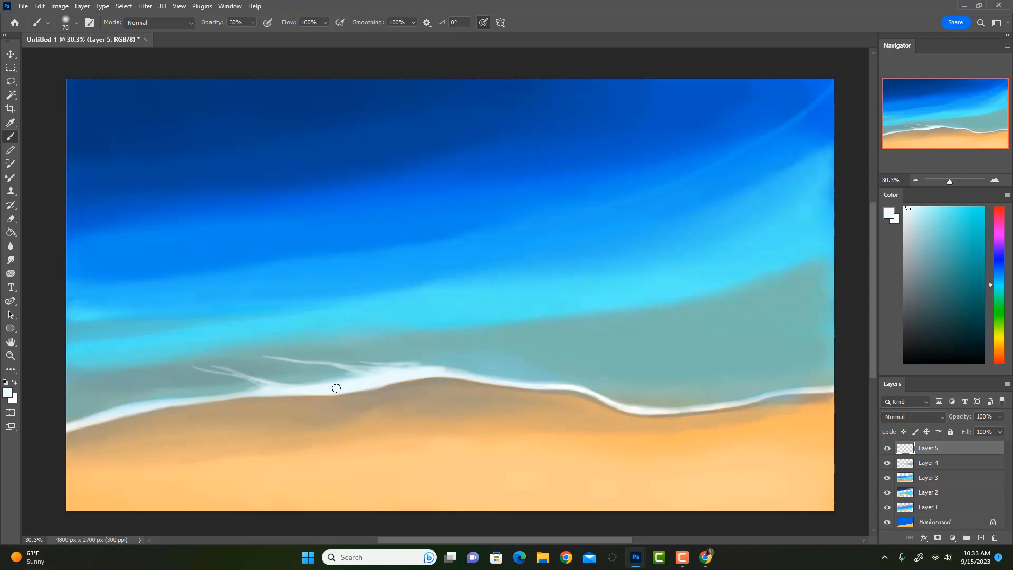
drag(267, 390, 194, 380)
key(ctrl+z)
mouse_move(330, 371)
mouse_down()
mouse_move(306, 362)
mouse_move(352, 370)
mouse_move(279, 365)
mouse_up()
key(ctrl+z)
drag(328, 361, 257, 365)
key(ctrl+z)
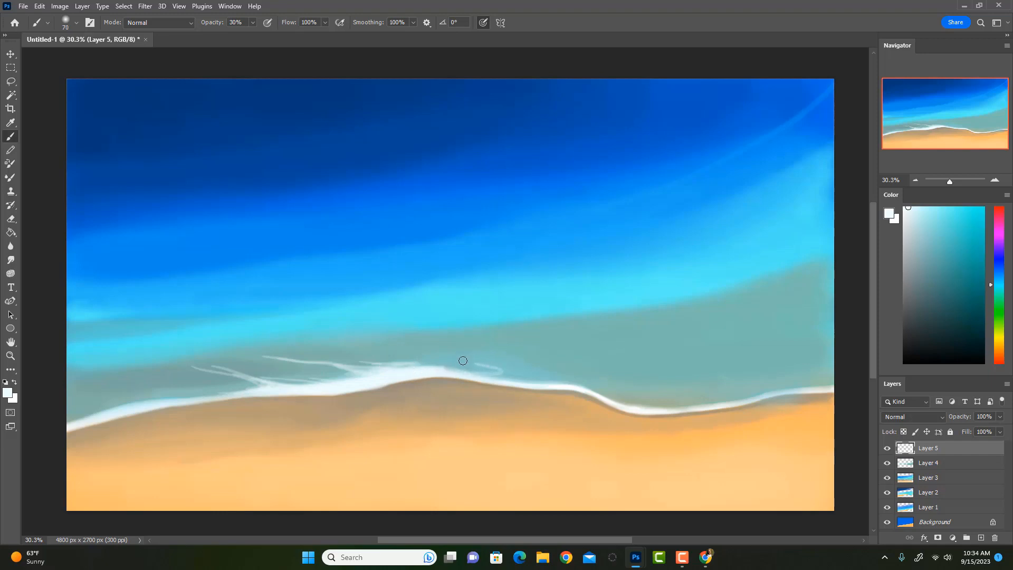
Paint tapering foam streaks on the right side of the central crest, merging into the foam line as it slopes down
mouse_move(445, 357)
mouse_down()
mouse_move(500, 369)
mouse_move(484, 377)
mouse_move(492, 362)
mouse_move(428, 350)
mouse_up()
drag(495, 364, 542, 383)
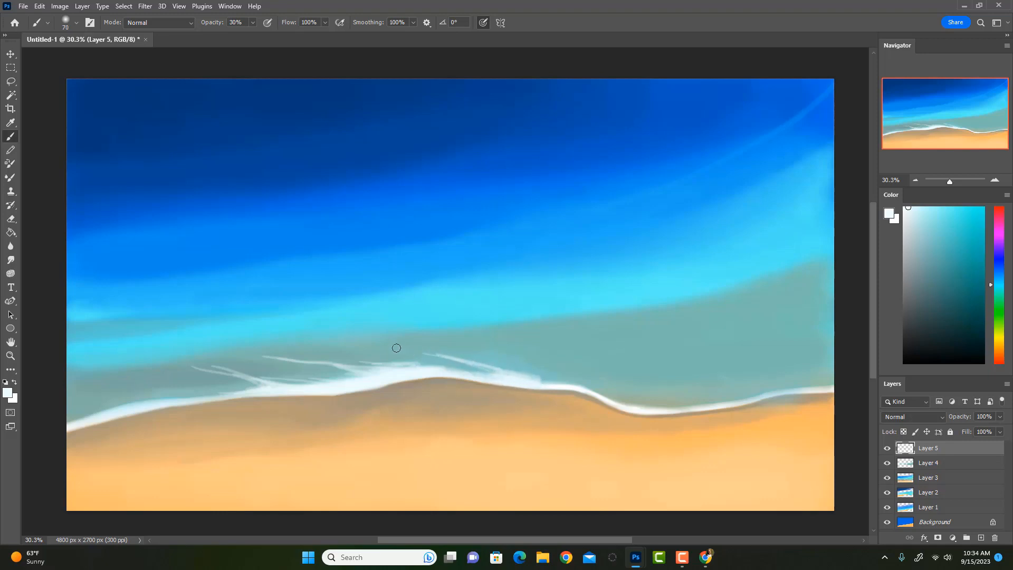
drag(535, 381, 565, 385)
mouse_move(524, 280)
mouse_down()
mouse_move(365, 292)
mouse_move(600, 269)
mouse_up()
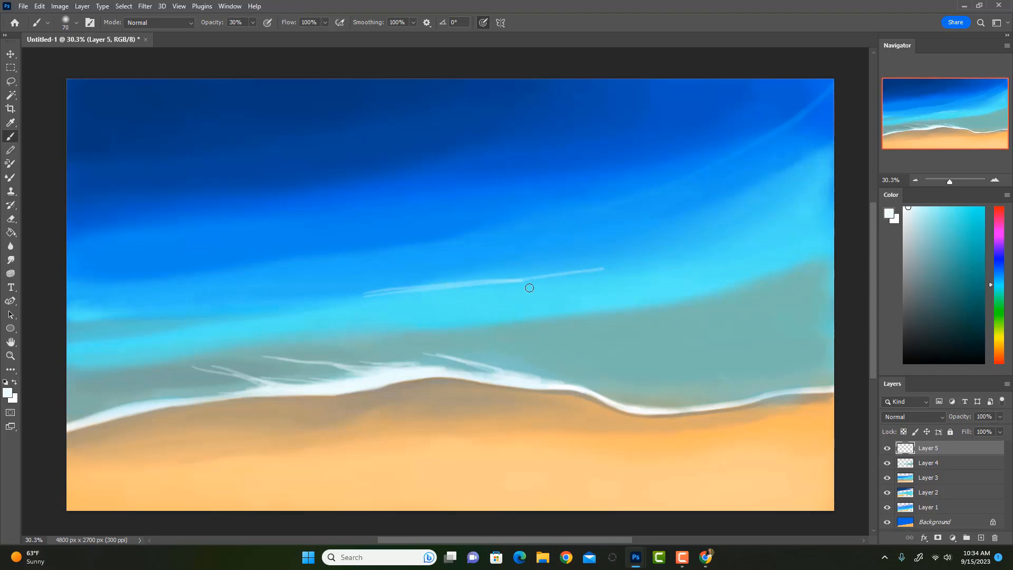
drag(529, 287, 561, 300)
key(ctrl+z)
key(ctrl+z)
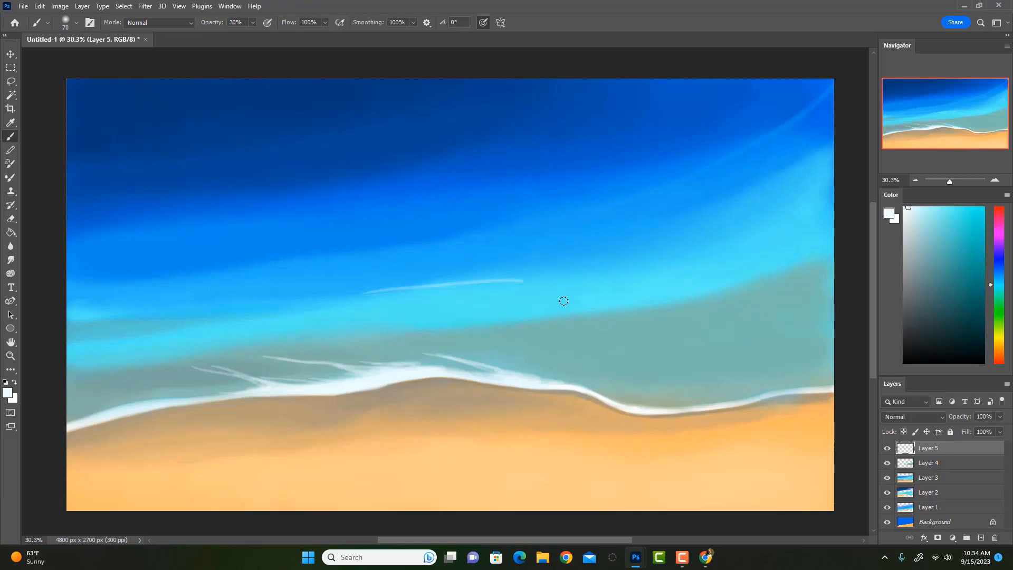
key(ctrl+z)
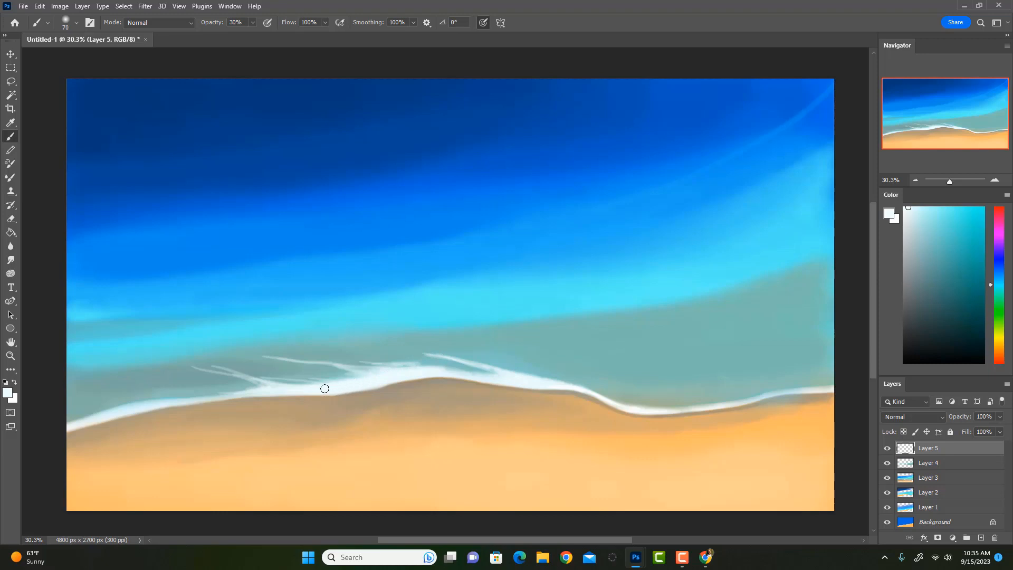
Add a foam streak near the foam line's left end and soften the streak tips with the eraser at size 175 and 30% opacity
drag(204, 393, 149, 385)
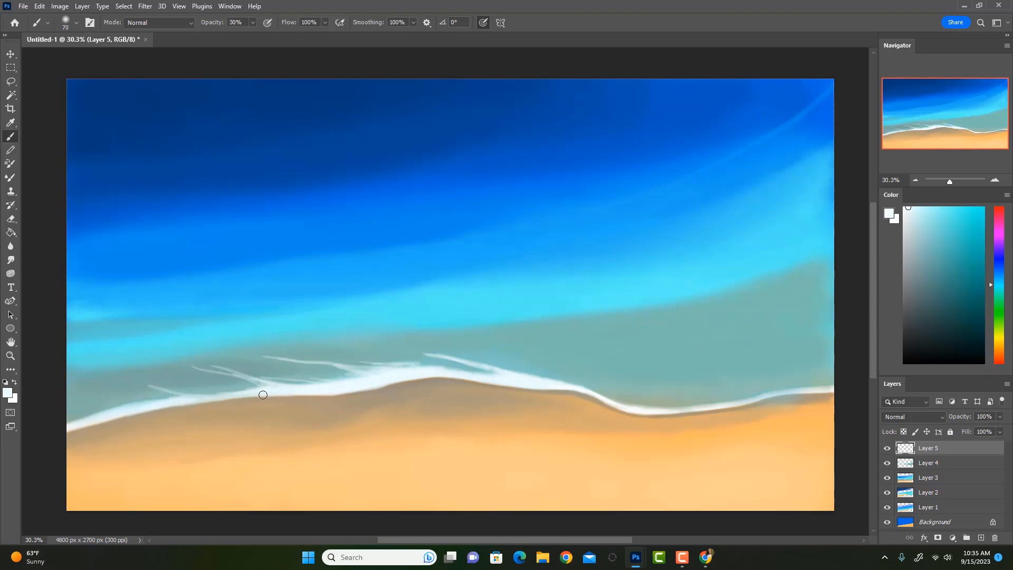
key(e)
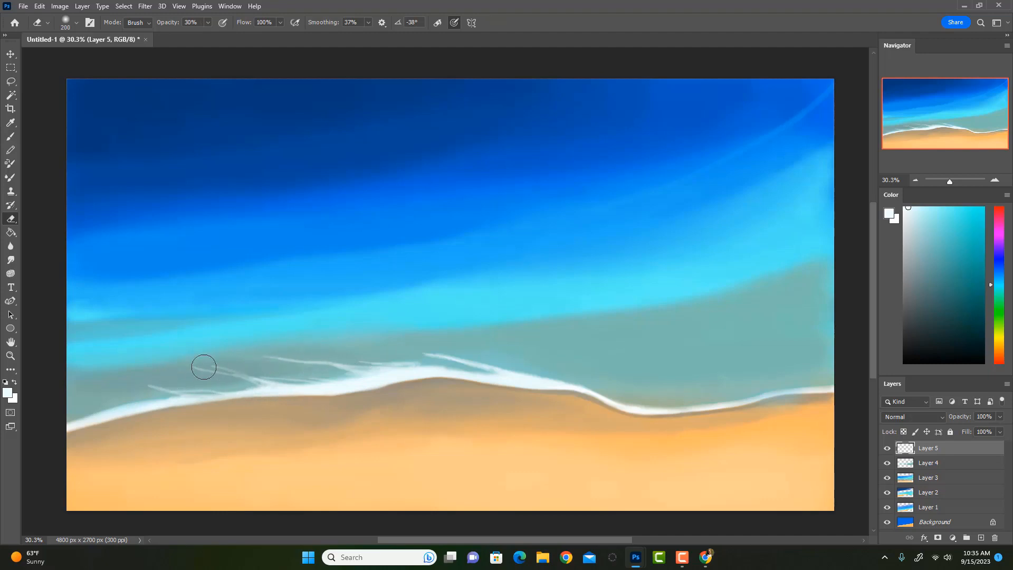
key(bracketleft)
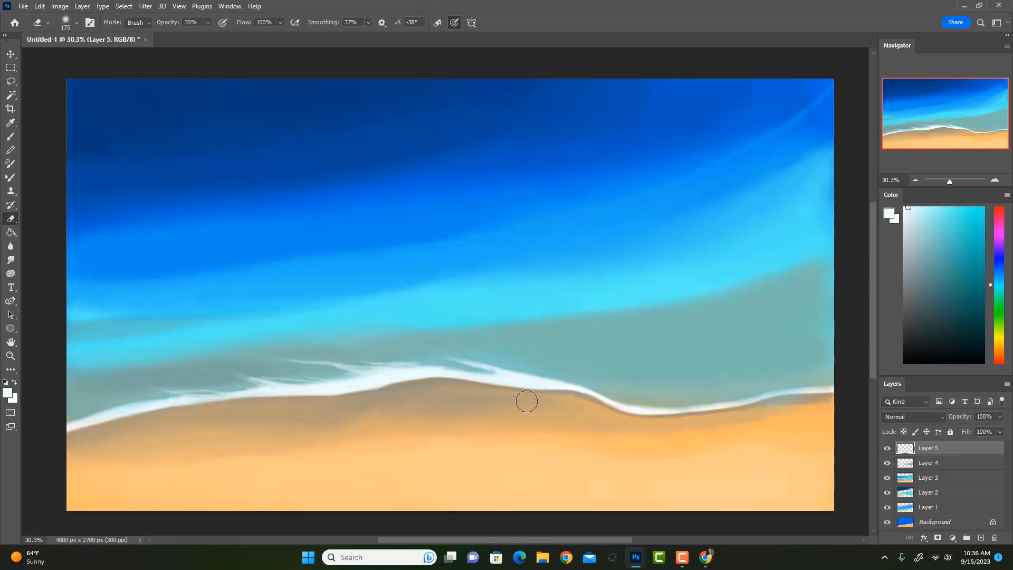
Paint branching white foam streaks above the right-hand dip of the foam line at brush size 50 and 30% opacity
key(b)
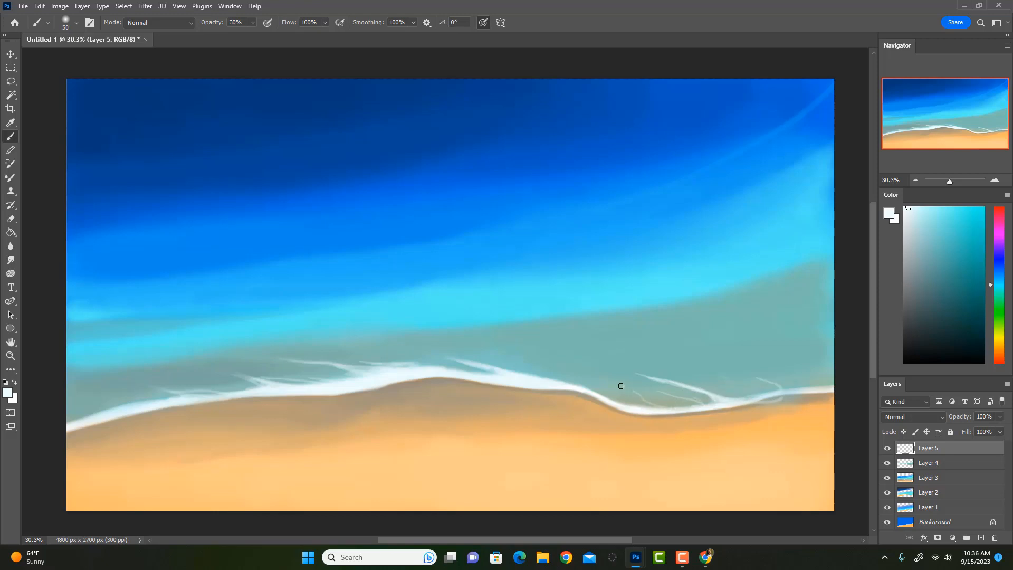
mouse_move(662, 409)
mouse_down()
mouse_move(633, 413)
mouse_move(663, 407)
mouse_move(644, 409)
mouse_move(622, 380)
mouse_up()
drag(782, 388, 755, 373)
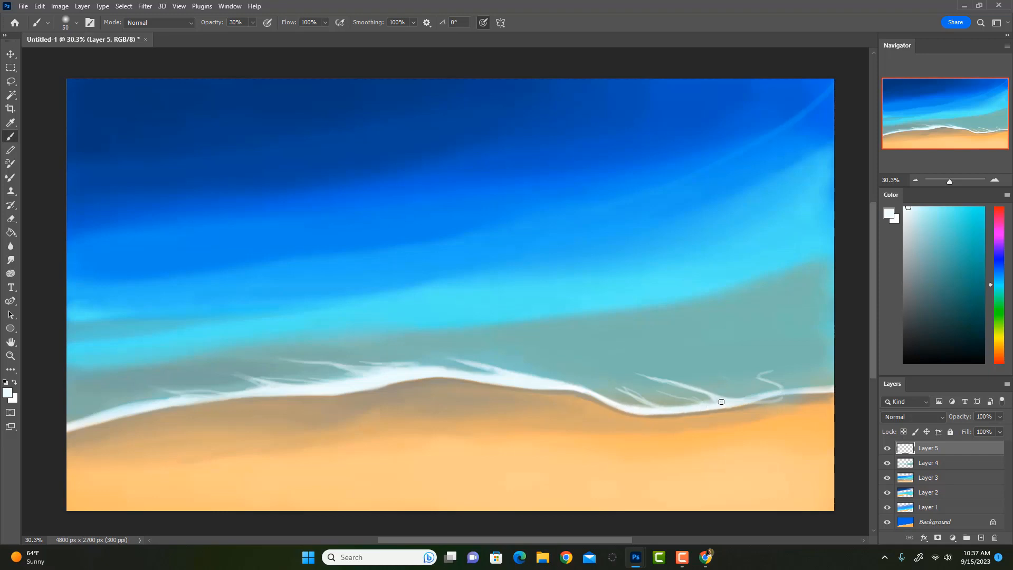
mouse_move(646, 375)
mouse_down()
mouse_move(717, 402)
mouse_move(650, 390)
mouse_move(672, 399)
mouse_up()
drag(609, 385, 677, 411)
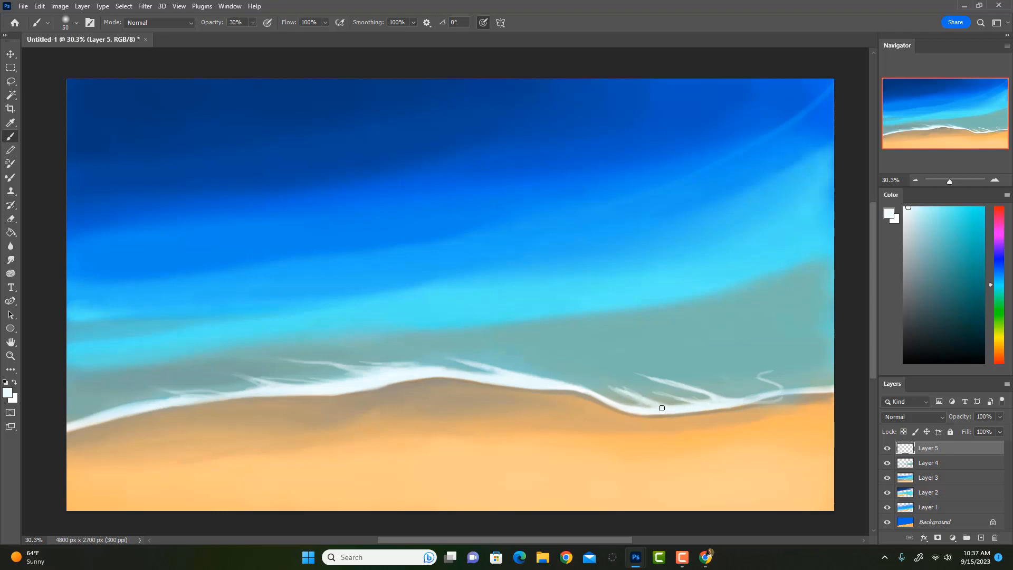
drag(614, 392, 641, 402)
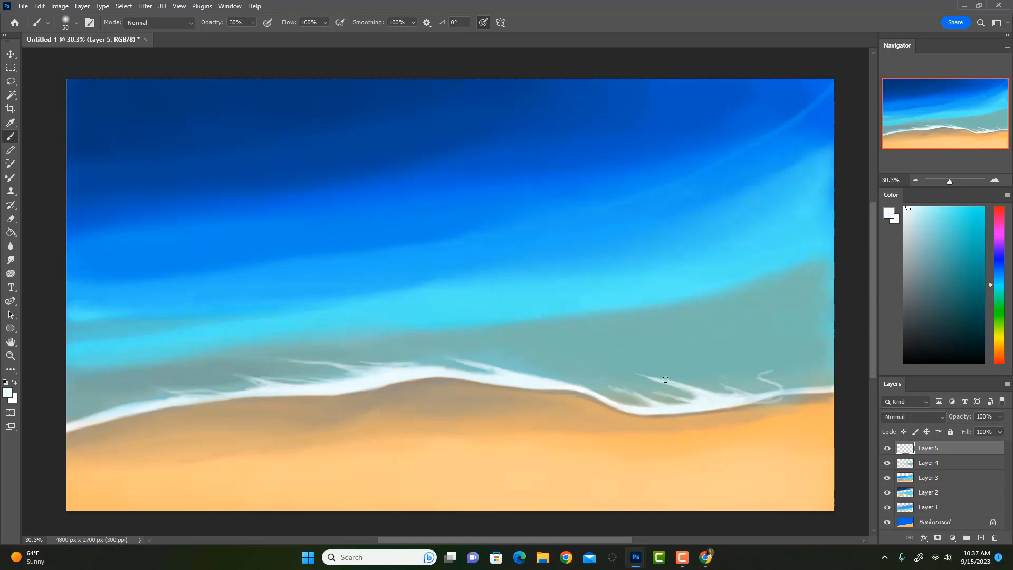
Trim the foam streaks above the right-hand dip of the foam line with a smaller eraser at 100% opacity
key(e)
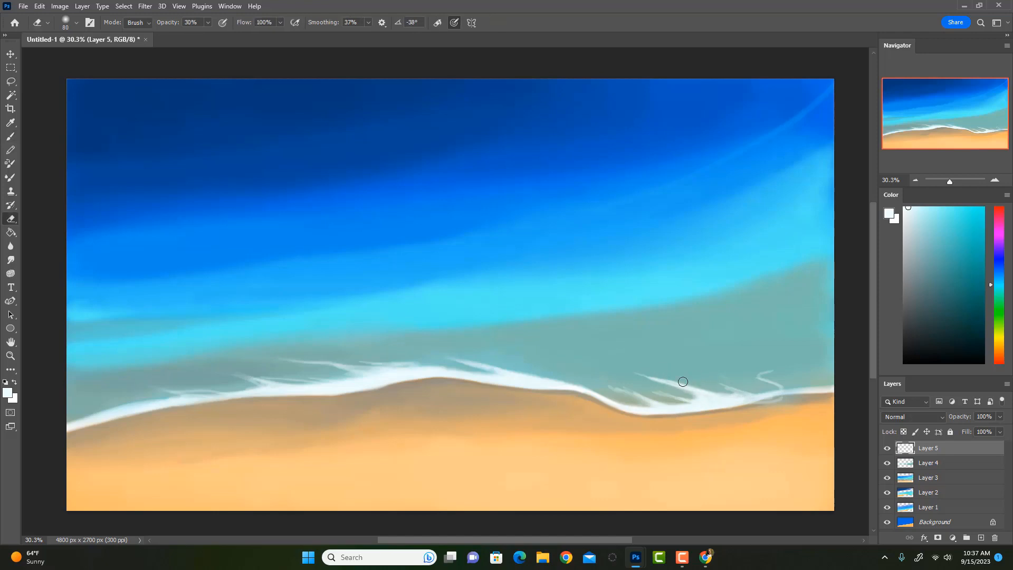
key(bracketleft)
key(bracketleft)
key(0)
drag(665, 376, 718, 391)
Set the brush colour to pure white and repaint thin foam streaks over the right-hand dip at size 40 and 30% opacity
key(b)
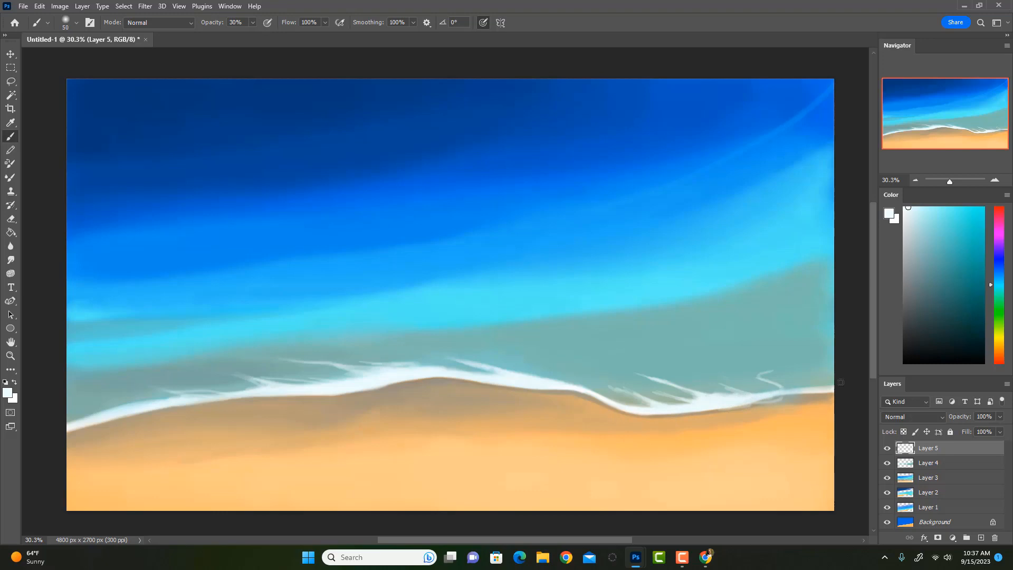
click(913, 219)
click(903, 208)
mouse_move(820, 392)
mouse_down()
mouse_move(681, 409)
mouse_move(745, 394)
mouse_move(692, 376)
mouse_up()
mouse_move(693, 389)
mouse_down()
mouse_move(656, 407)
mouse_move(698, 402)
mouse_move(639, 406)
mouse_move(701, 402)
mouse_move(604, 400)
mouse_up()
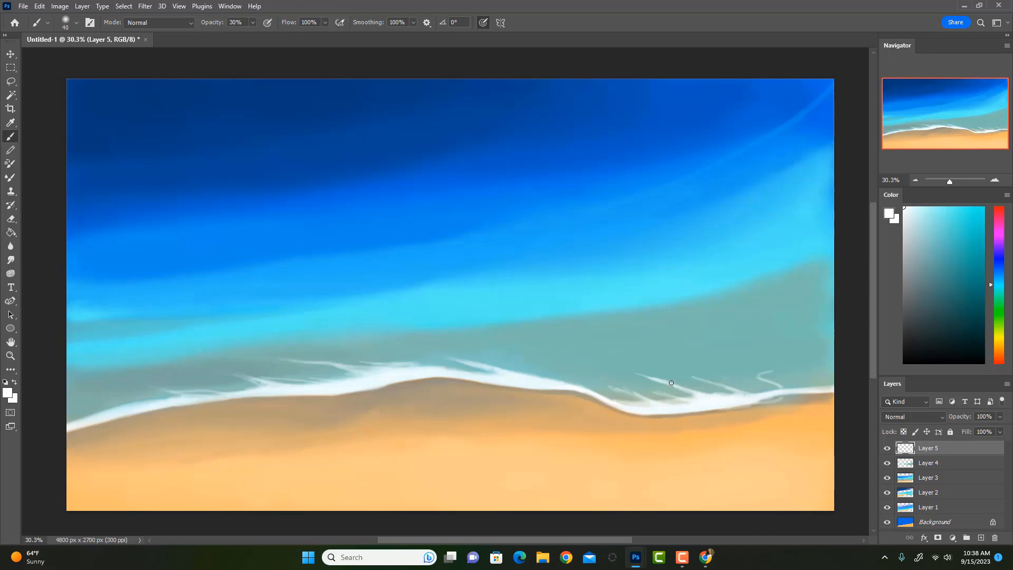
drag(671, 383, 692, 375)
key(ctrl+z)
Fade the foam streaks above the right-hand dip and the hooked streak near its right end with the eraser at size 200 and 30% opacity
key(bracketright)
key(bracketright)
key(bracketright)
key(bracketright)
key(bracketright)
key(bracketright)
key(bracketright)
key(e)
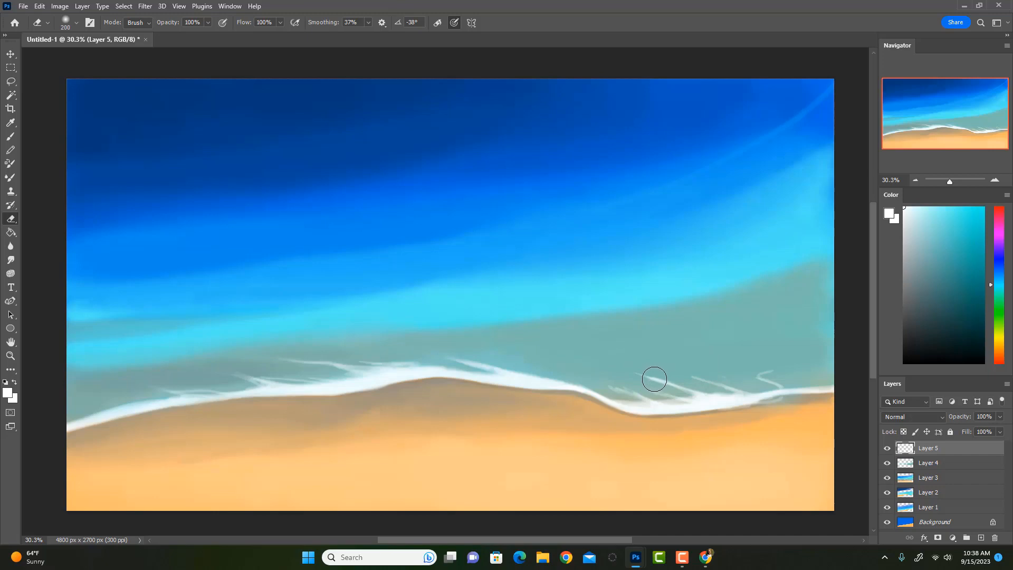
key(3)
drag(707, 375, 620, 387)
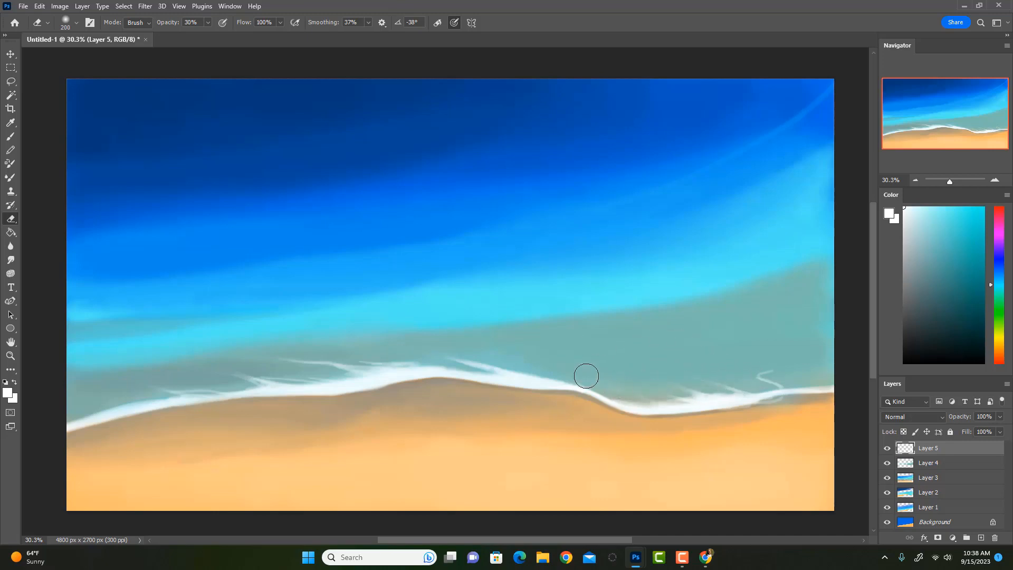
mouse_move(758, 389)
mouse_down()
mouse_move(789, 371)
mouse_move(766, 363)
mouse_up()
Sample the foam white and touch up the streaks on the right side of the central crest with a smaller brush at 30% opacity
key(b)
alt+click(512, 375)
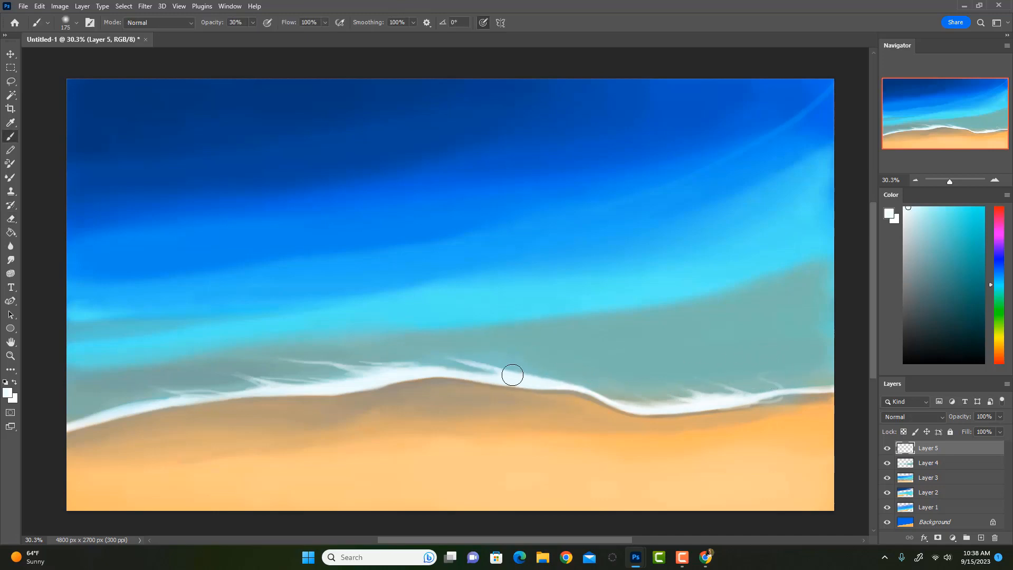
key(bracketleft)
key(bracketleft)
key(bracketleft)
drag(508, 373, 498, 371)
key(ctrl+z)
alt+click(530, 379)
drag(481, 365, 484, 367)
Adjust the foam colour with pale whites sampled along the foam line and retouch the right-hand dip at brush size 50
click(920, 204)
alt+click(470, 368)
click(913, 213)
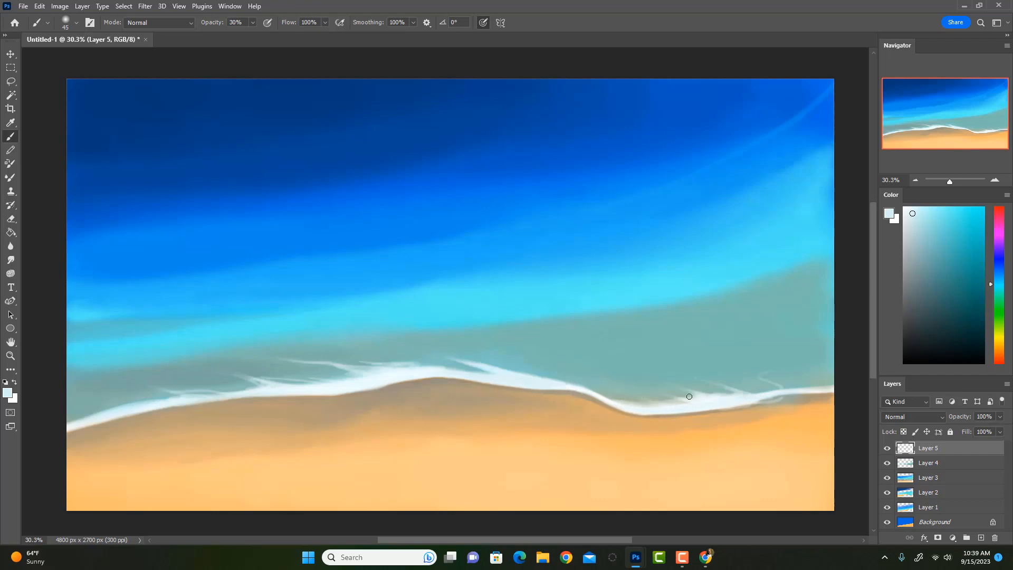
alt+click(773, 391)
key(bracketright)
alt+click(705, 398)
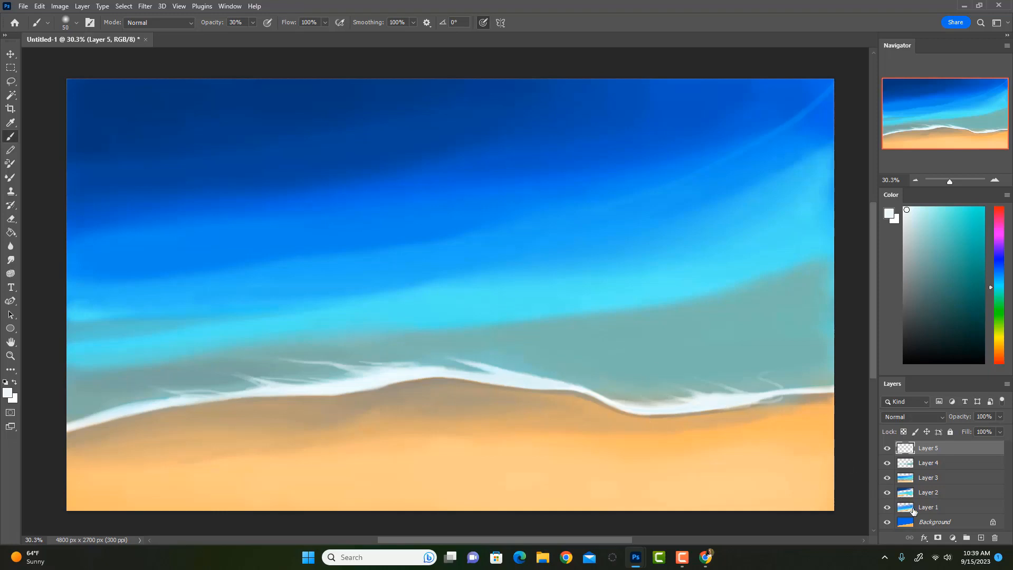
Reduce the eraser to size 80, add a new layer above Layer 5 and return to the Brush tool
key(e)
key(bracketleft)
key(bracketleft)
key(bracketleft)
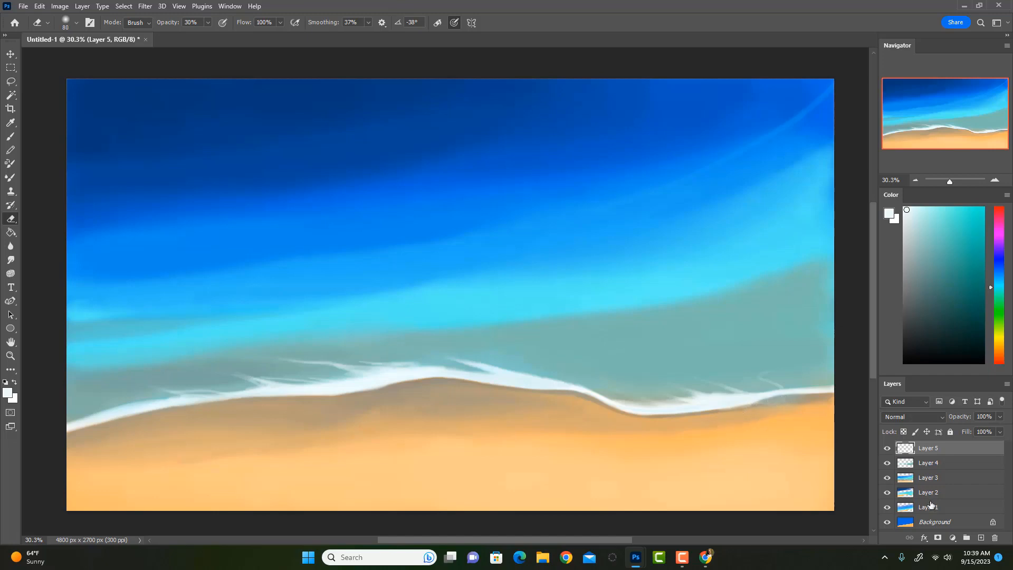
click(981, 537)
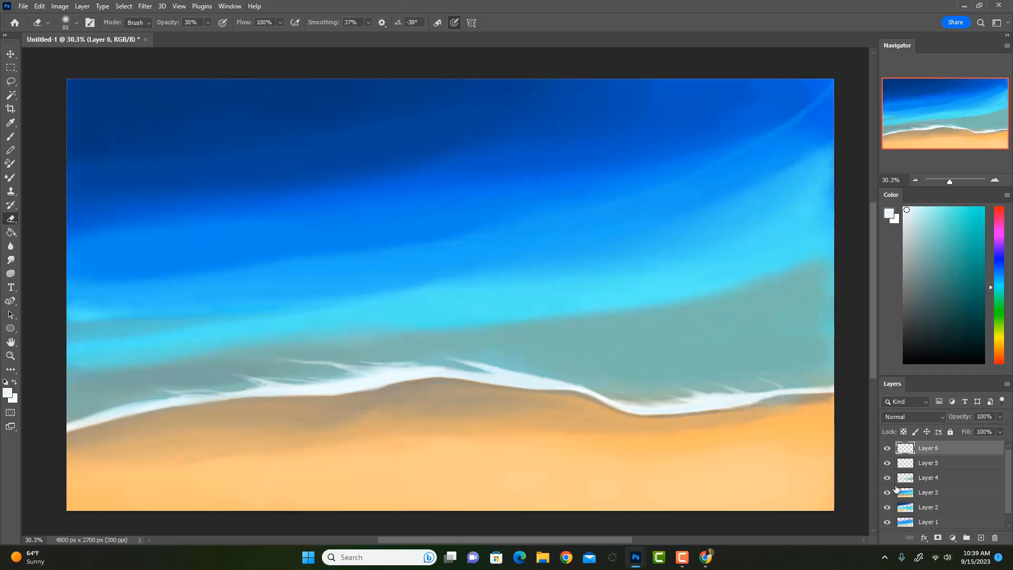
key(b)
key(b)
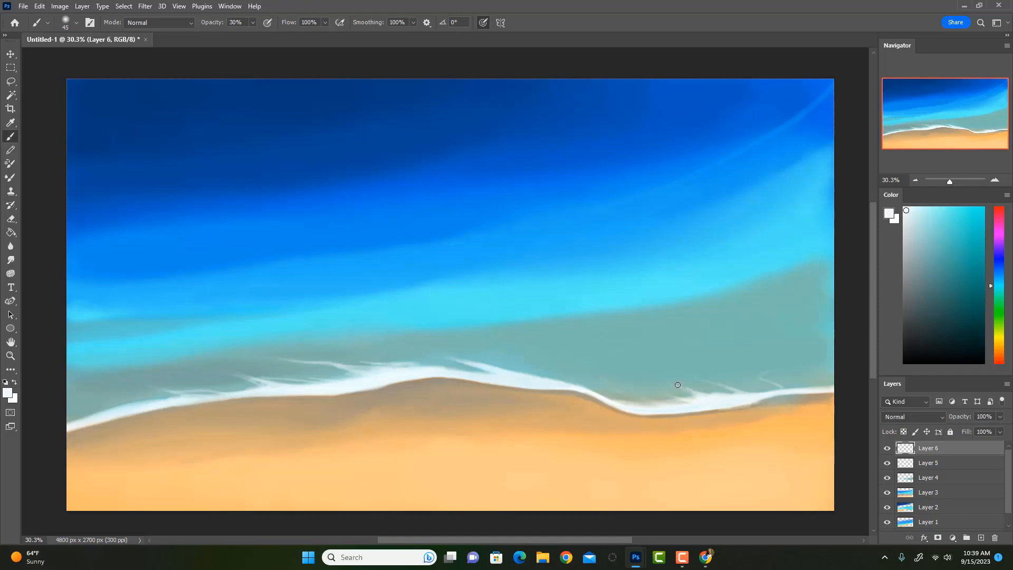
mouse_move(623, 355)
mouse_down()
mouse_move(659, 371)
mouse_move(602, 356)
mouse_up()
key(ctrl+z)
key(ctrl+z)
mouse_move(691, 391)
mouse_down()
mouse_move(611, 354)
mouse_move(695, 395)
mouse_move(643, 363)
mouse_move(691, 379)
mouse_move(698, 369)
mouse_move(675, 357)
mouse_move(666, 393)
mouse_up()
key(ctrl+z)
key([)
mouse_move(672, 386)
mouse_down()
mouse_move(639, 381)
mouse_move(638, 409)
mouse_move(666, 387)
mouse_move(634, 361)
mouse_up()
key(ctrl+z)
mouse_move(642, 374)
mouse_down()
mouse_move(613, 357)
mouse_move(665, 368)
mouse_move(626, 376)
mouse_move(620, 388)
mouse_move(641, 393)
mouse_move(633, 379)
mouse_move(665, 396)
mouse_move(646, 391)
mouse_move(660, 387)
mouse_move(648, 380)
mouse_move(681, 393)
mouse_move(683, 375)
mouse_move(774, 385)
mouse_move(620, 402)
mouse_up()
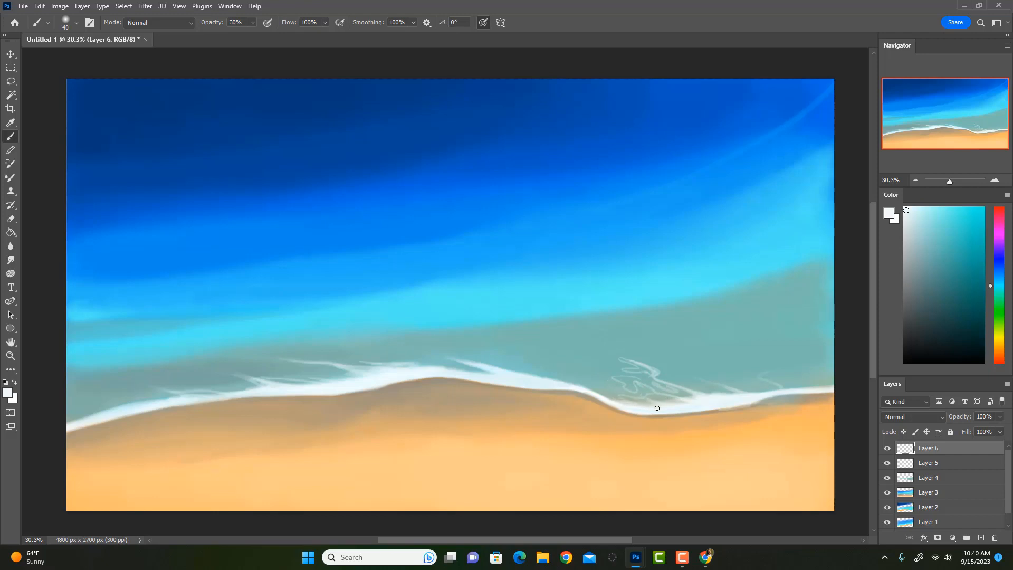
key(ctrl+z)
key(ctrl+z)
key(ctrl+z)
Paint thin foam strands above the left part of the right-hand dip at brush size 30, undoing the last strokes
mouse_move(627, 370)
mouse_down()
mouse_move(683, 379)
mouse_move(657, 358)
mouse_move(682, 376)
mouse_move(640, 359)
mouse_move(708, 386)
mouse_move(682, 390)
mouse_move(673, 383)
mouse_move(726, 396)
mouse_move(617, 360)
mouse_move(668, 377)
mouse_move(624, 365)
mouse_move(663, 366)
mouse_move(680, 386)
mouse_move(649, 363)
mouse_up()
key(e)
key(b)
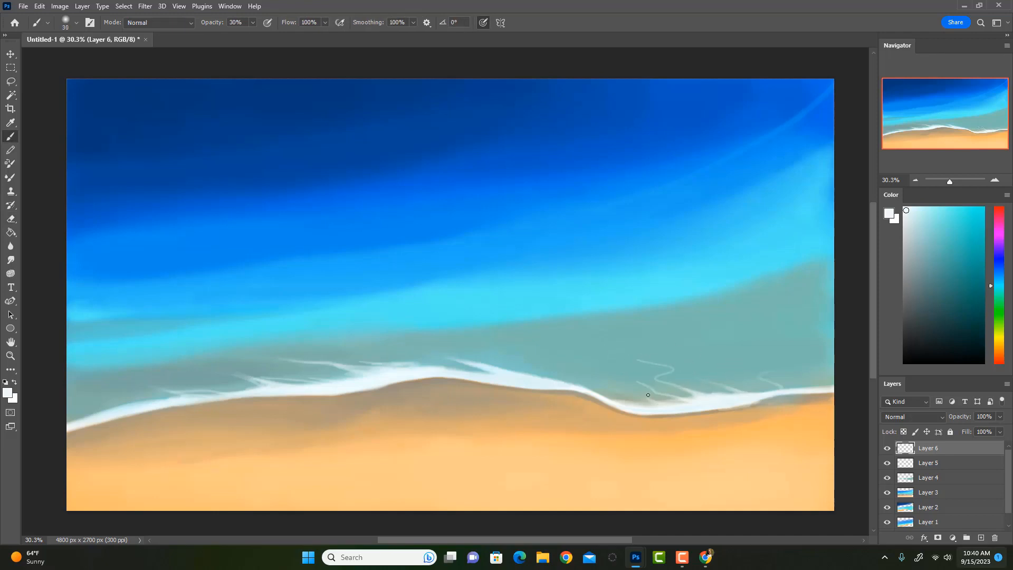
drag(660, 404, 612, 386)
drag(722, 391, 697, 389)
key(ctrl+z)
key(ctrl+z)
key(ctrl+z)
key(ctrl+z)
Paint fine looping foam wisps from the right-hand dip towards the canvas's right edge at 30% opacity
drag(717, 386, 706, 386)
mouse_move(767, 388)
mouse_down()
mouse_move(711, 398)
mouse_move(726, 395)
mouse_move(725, 385)
mouse_move(700, 379)
mouse_move(687, 390)
mouse_move(705, 389)
mouse_move(688, 388)
mouse_move(701, 405)
mouse_move(672, 406)
mouse_move(701, 380)
mouse_move(716, 391)
mouse_move(696, 389)
mouse_up()
mouse_move(759, 383)
mouse_down()
mouse_move(799, 381)
mouse_move(788, 373)
mouse_move(803, 381)
mouse_move(766, 393)
mouse_move(779, 376)
mouse_move(751, 384)
mouse_move(780, 381)
mouse_move(750, 379)
mouse_up()
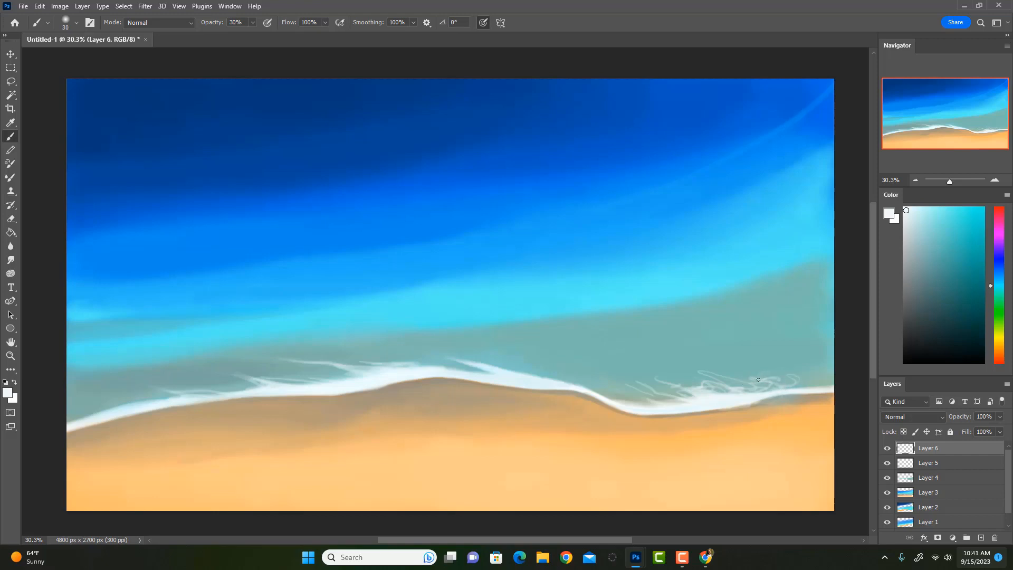
mouse_move(809, 388)
mouse_down()
mouse_move(784, 386)
mouse_move(810, 386)
mouse_move(802, 375)
mouse_move(805, 387)
mouse_move(770, 381)
mouse_move(826, 375)
mouse_move(822, 387)
mouse_move(735, 375)
mouse_move(829, 376)
mouse_up()
Paint brighter curling foam loops near the right end of the foam line at 100% opacity
key(0)
mouse_move(779, 390)
mouse_down()
mouse_move(795, 374)
mouse_move(783, 377)
mouse_up()
key(3)
key(0)
drag(754, 377, 774, 389)
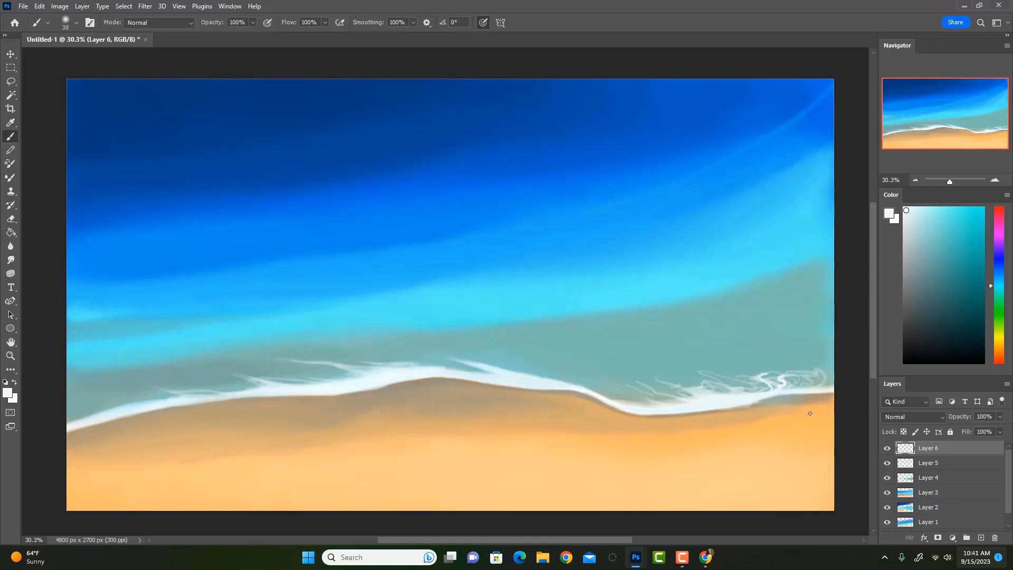
drag(765, 389, 733, 381)
mouse_move(795, 390)
mouse_down()
mouse_move(825, 381)
mouse_move(821, 371)
mouse_up()
Paint small grey-teal water gaps into the foam of the right-hand dip, then resample the pale foam colour at brush size 35
alt+click(705, 399)
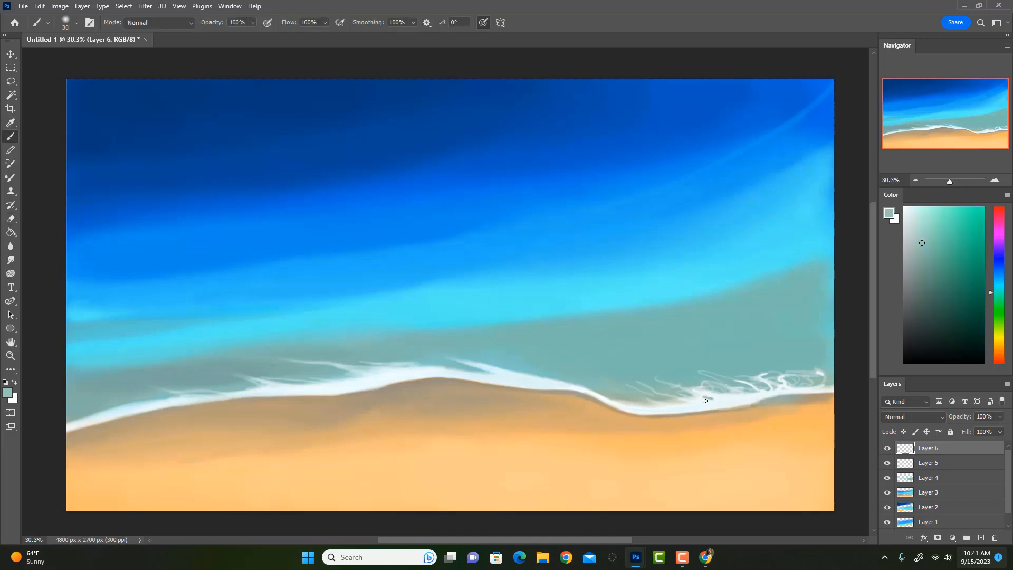
drag(706, 400, 714, 399)
key(3)
key(0)
key(3)
drag(700, 404, 719, 403)
alt+click(708, 410)
key(])
drag(541, 302, 700, 360)
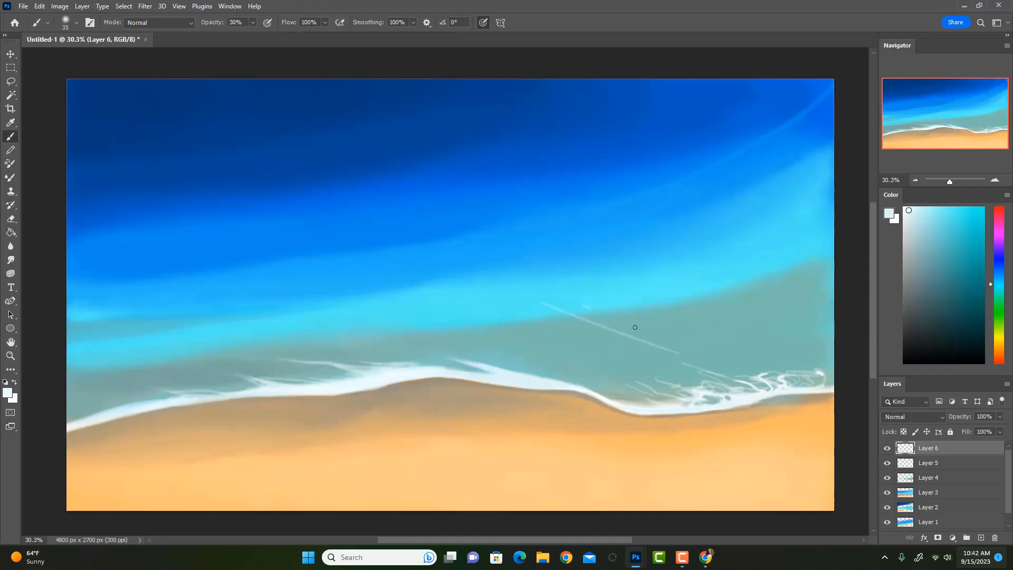
drag(634, 327, 723, 357)
drag(640, 305, 777, 360)
key(ctrl+z)
key(ctrl+z)
key(ctrl+z)
drag(510, 320, 793, 271)
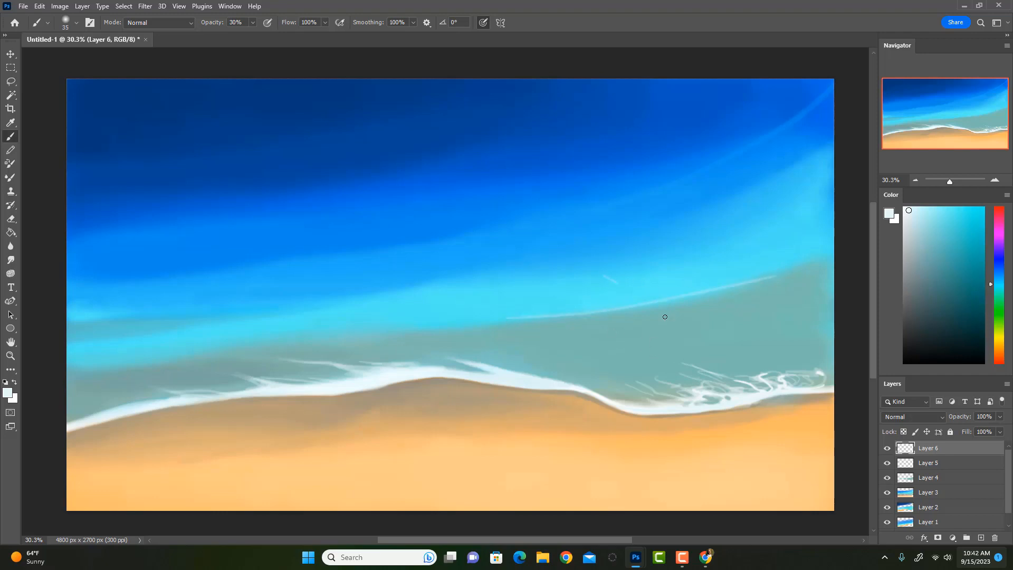
drag(664, 317, 704, 340)
drag(611, 278, 720, 363)
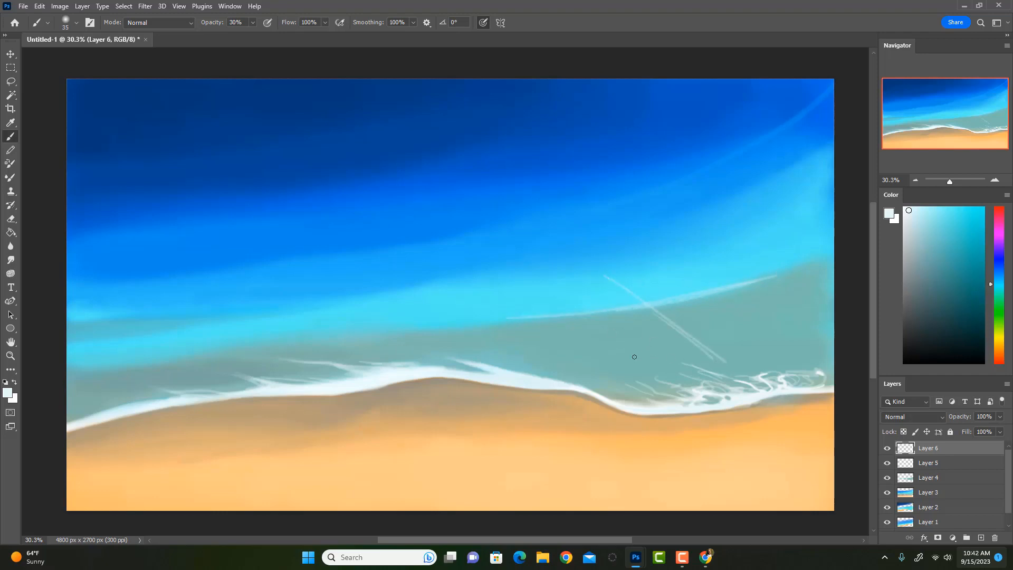
key(ctrl+z)
key(ctrl+z)
key(ctrl+z)
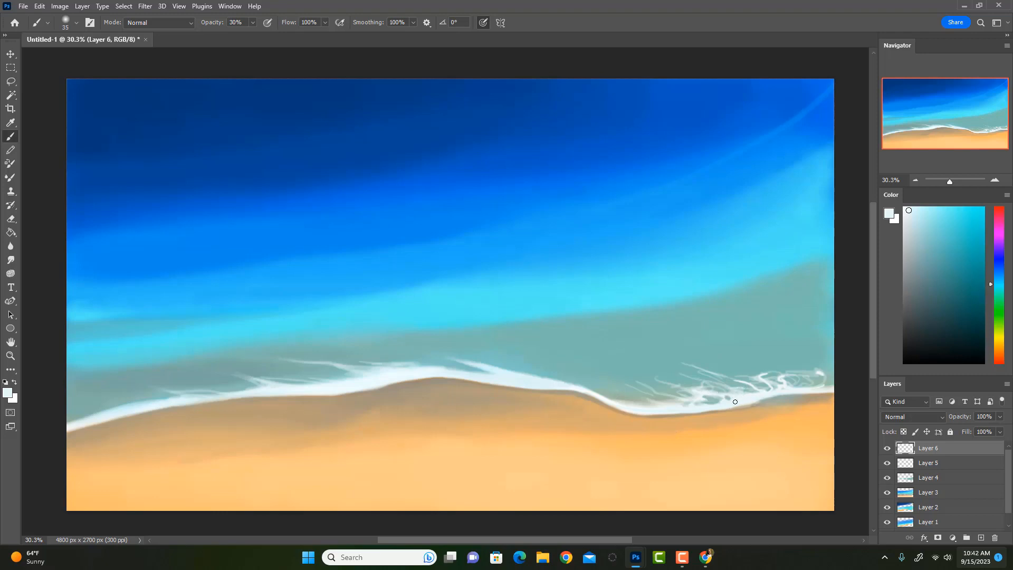
drag(593, 377, 672, 411)
key(ctrl+z)
mouse_move(608, 393)
mouse_down()
mouse_move(628, 402)
mouse_move(519, 303)
mouse_up()
key(ctrl+z)
Paint bright foam rising along the canvas's right edge at 100% opacity and trim it with the eraser
key(0)
mouse_move(822, 385)
mouse_down()
mouse_move(830, 369)
mouse_move(818, 326)
mouse_move(838, 347)
mouse_up()
key(3)
key(e)
drag(824, 332, 814, 322)
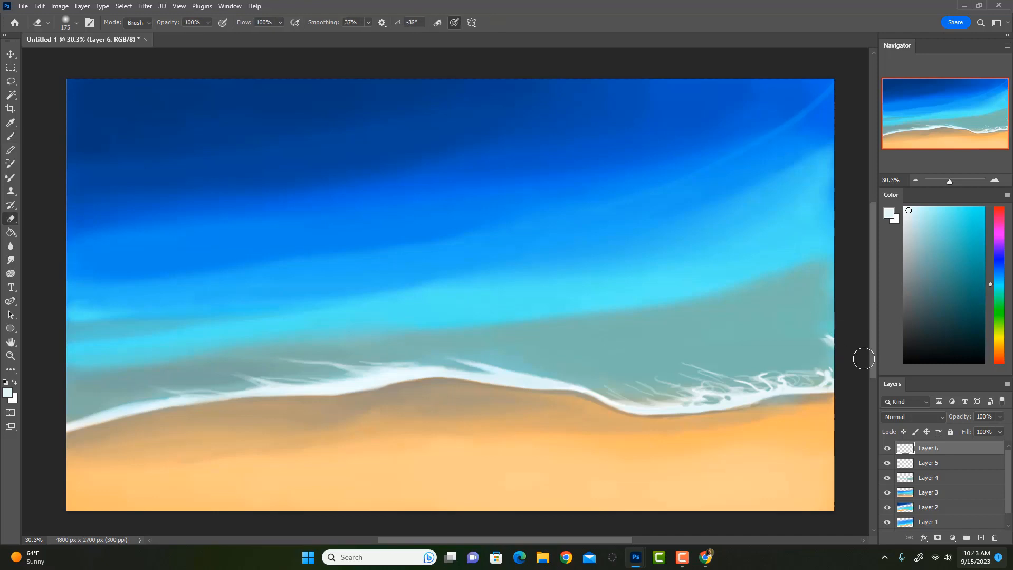
Add feathered foam streaks fanning inward from the canvas's right edge, alternating a size 35 brush at 30% opacity with the eraser
key(b)
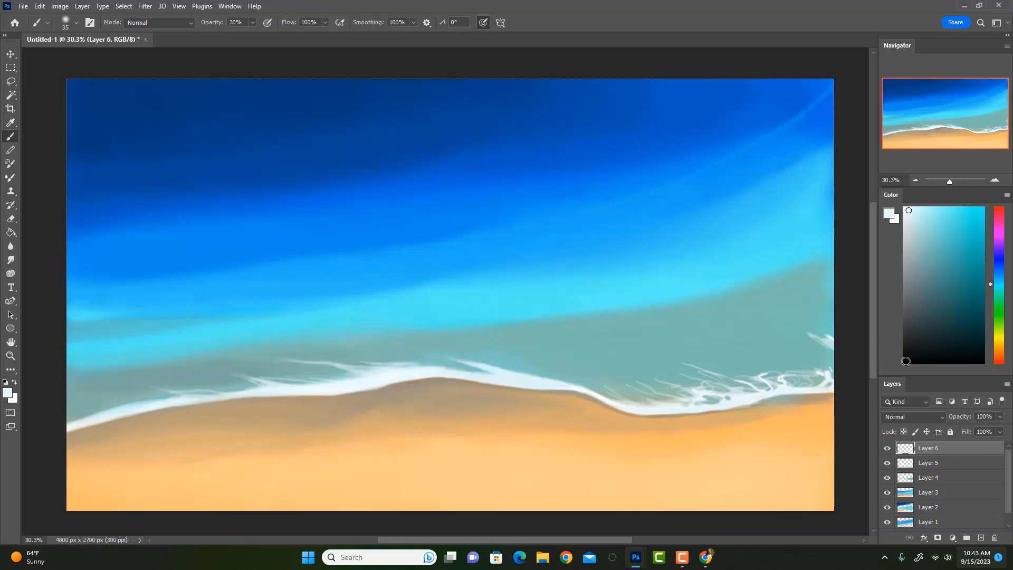
key(e)
key(b)
key(e)
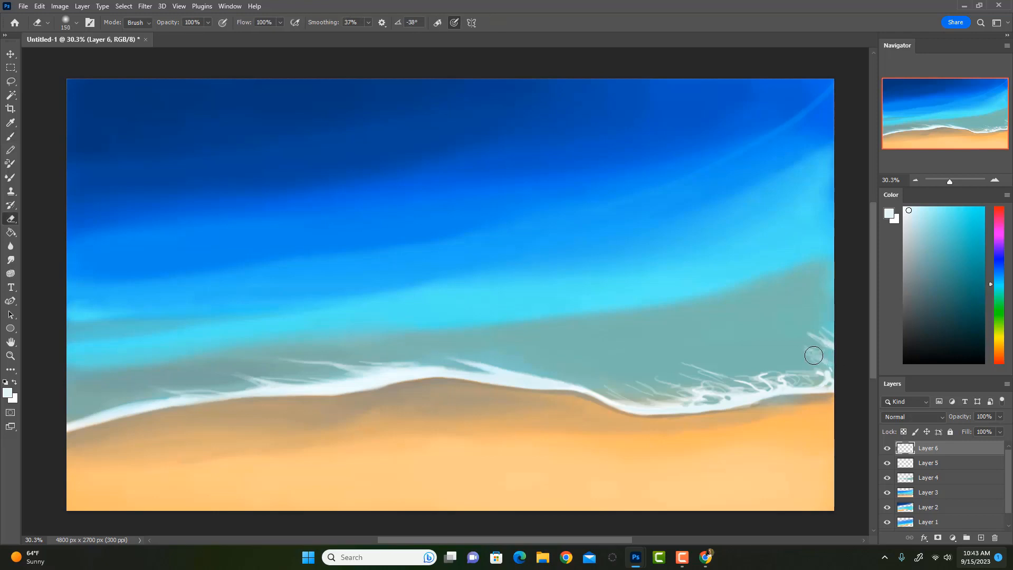
key(b)
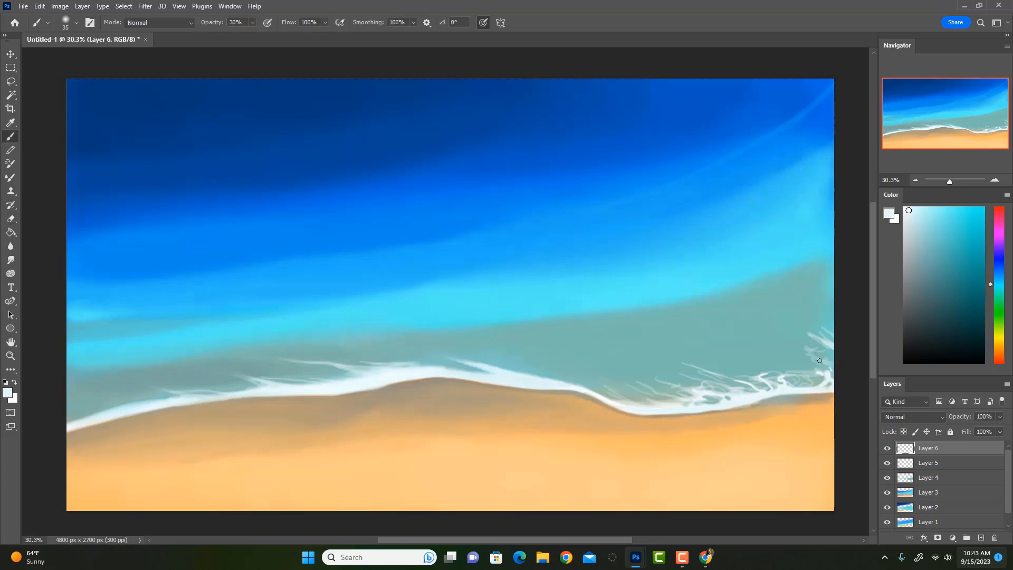
mouse_move(819, 361)
mouse_down()
mouse_move(823, 381)
mouse_move(816, 340)
mouse_up()
key(i)
key(b)
Soften the foam streaks at the canvas's right edge with the eraser at size 175 and 30% opacity
key(e)
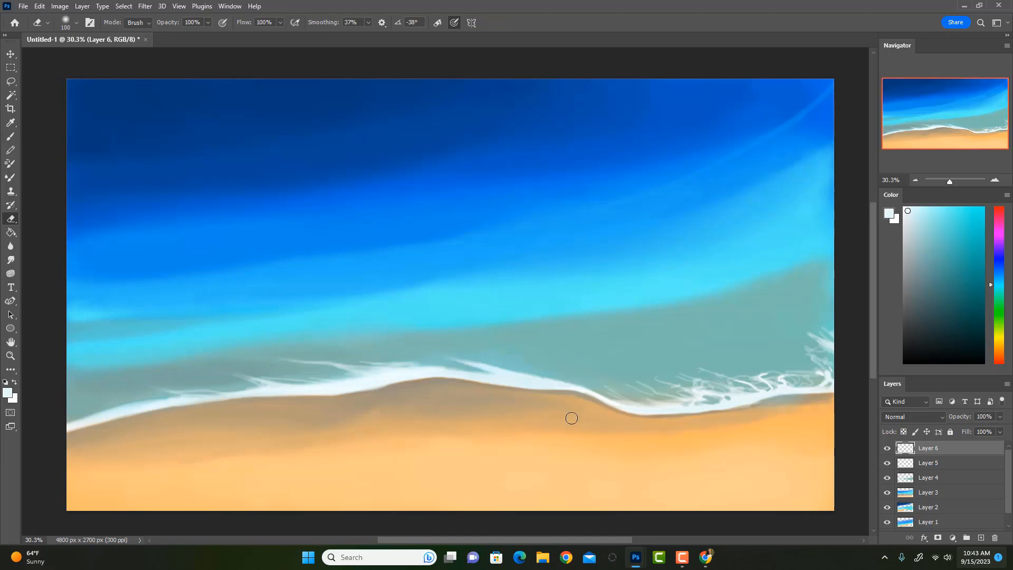
key(bracketright)
key(bracketright)
key(bracketright)
key(3)
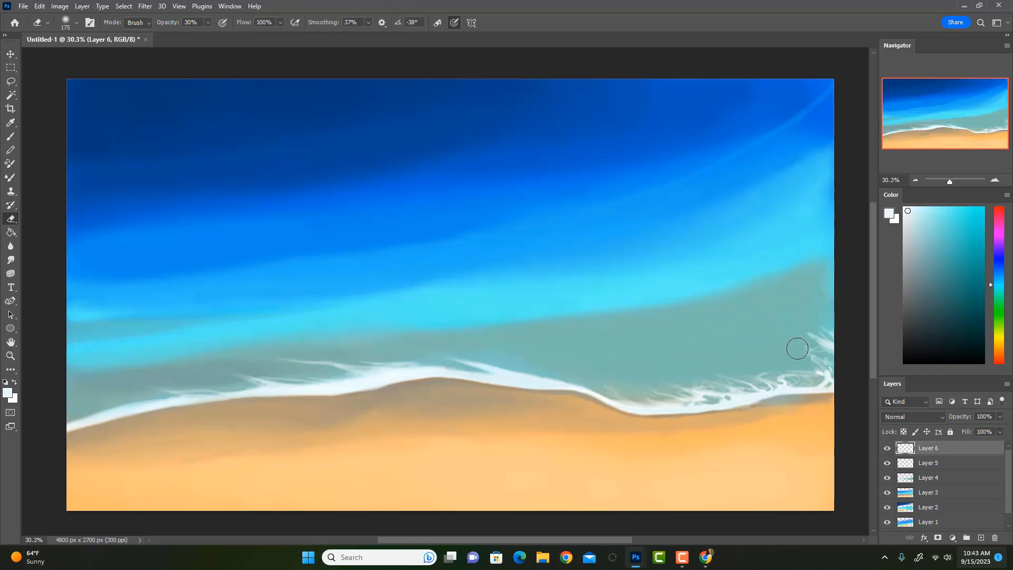
drag(798, 348, 819, 350)
Flip the canvas horizontally and paint a long tapering foam streak rising from the foam at the left edge
key(b)
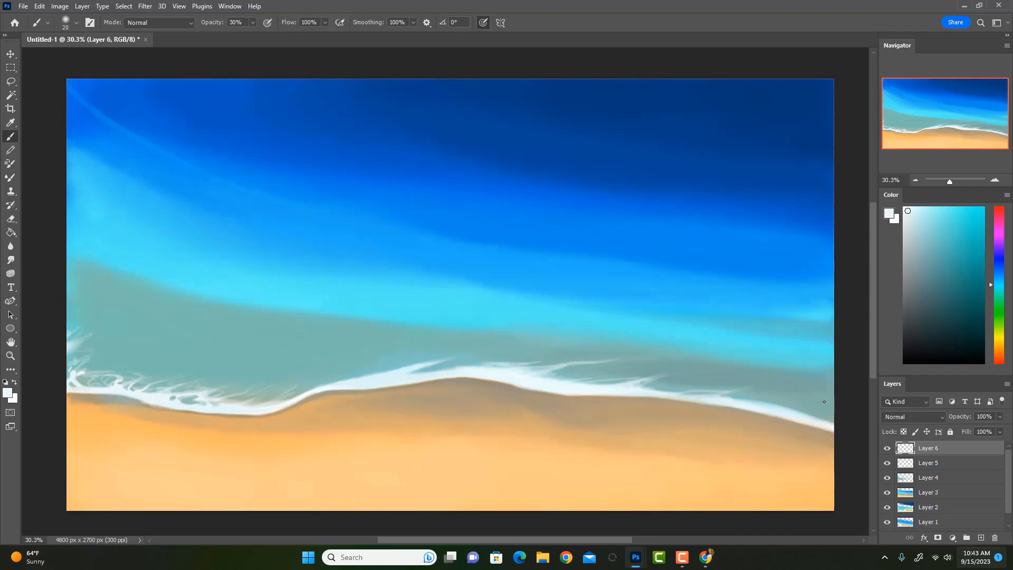
alt+click(108, 358)
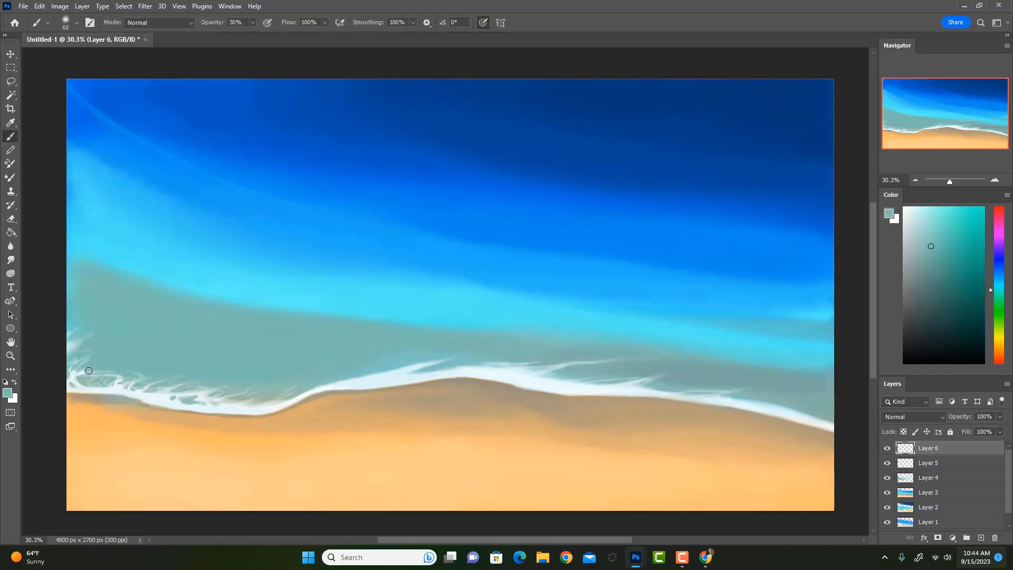
key(0)
alt+click(80, 387)
key(bracketright)
key(bracketright)
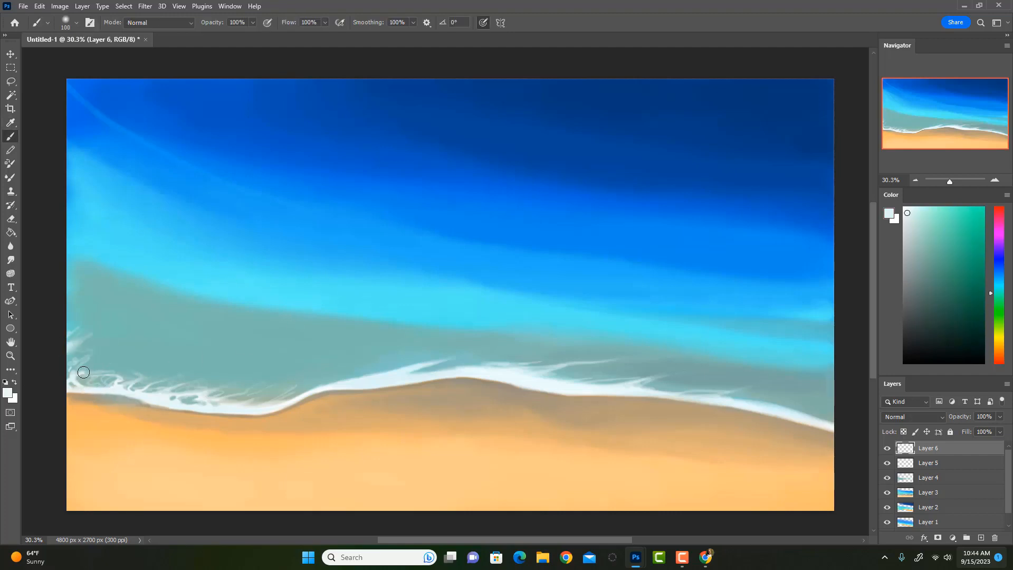
key(bracketleft)
drag(72, 371, 142, 352)
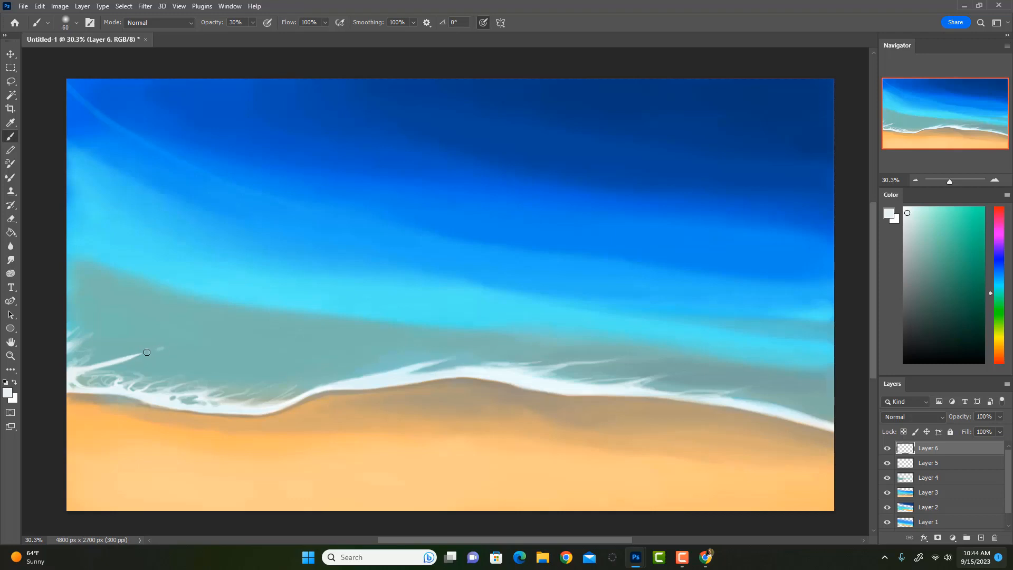
mouse_move(146, 352)
mouse_down()
mouse_move(97, 368)
mouse_move(129, 357)
mouse_move(108, 362)
mouse_up()
Extend the long foam streak at 100% opacity, fill its base at the left edge with white and thin its tip with the eraser
key(0)
key(ctrl+z)
key(e)
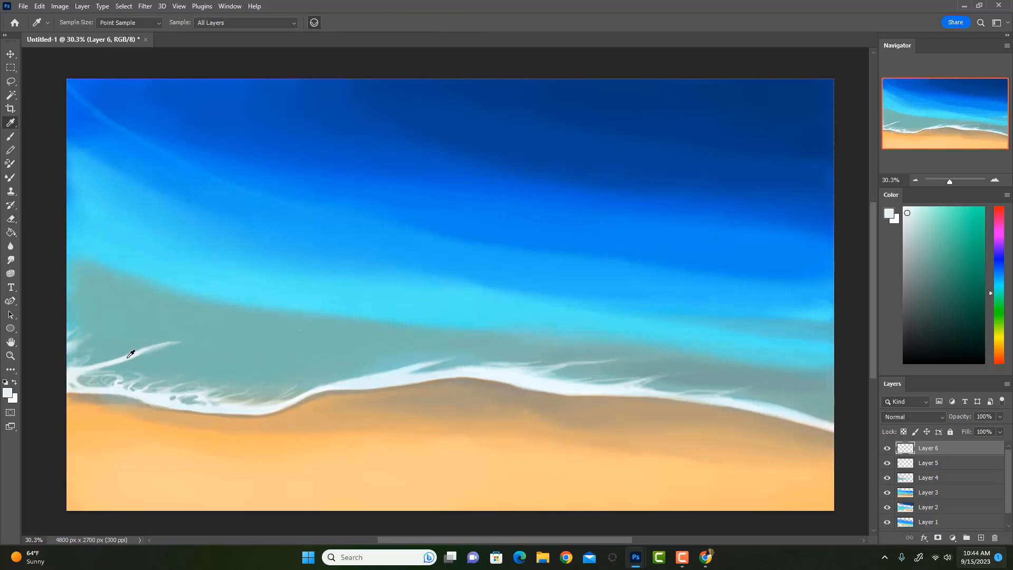
key(b)
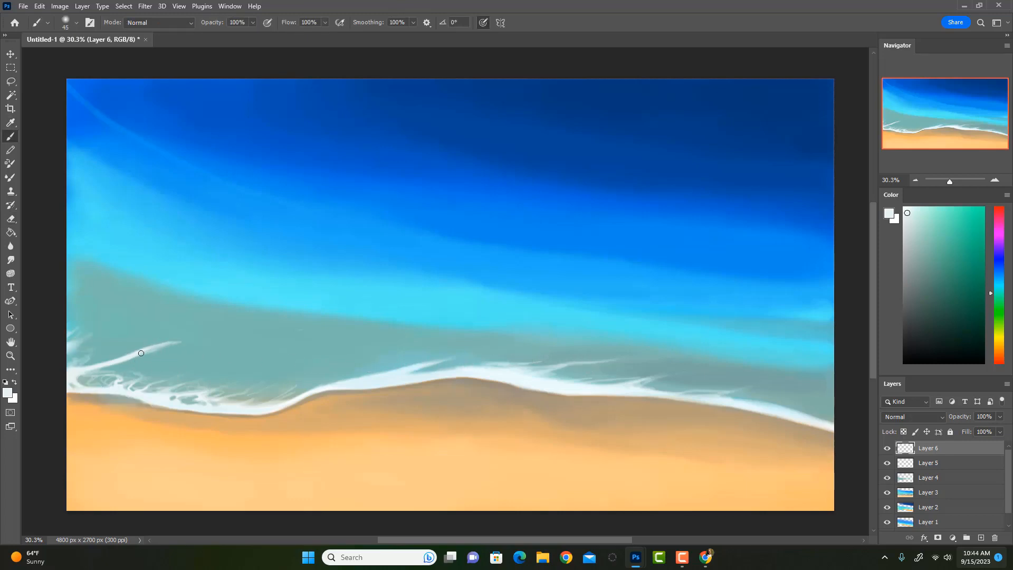
drag(140, 352, 174, 342)
drag(67, 366, 114, 358)
key(e)
drag(183, 342, 126, 363)
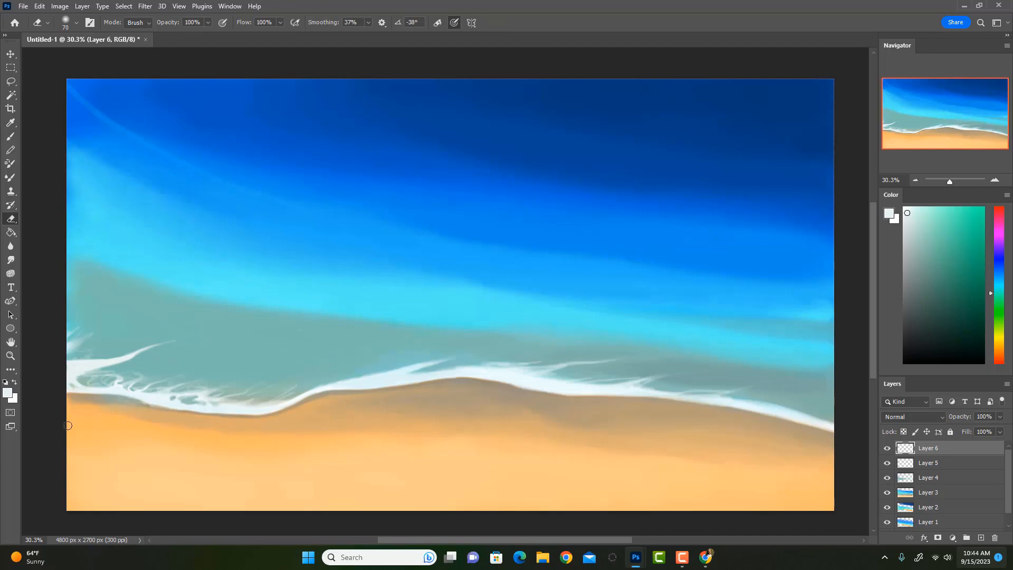
key(b)
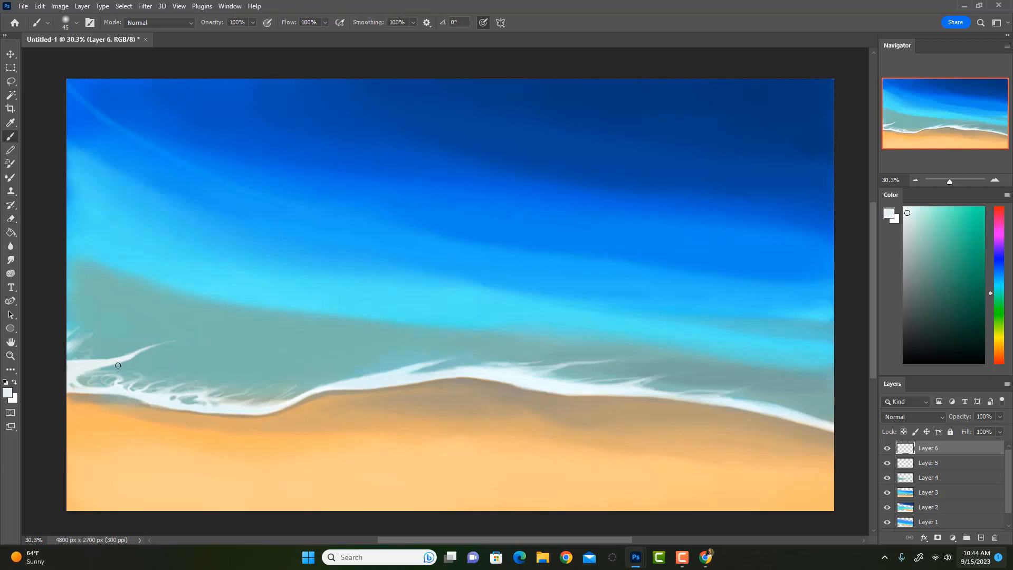
key(3)
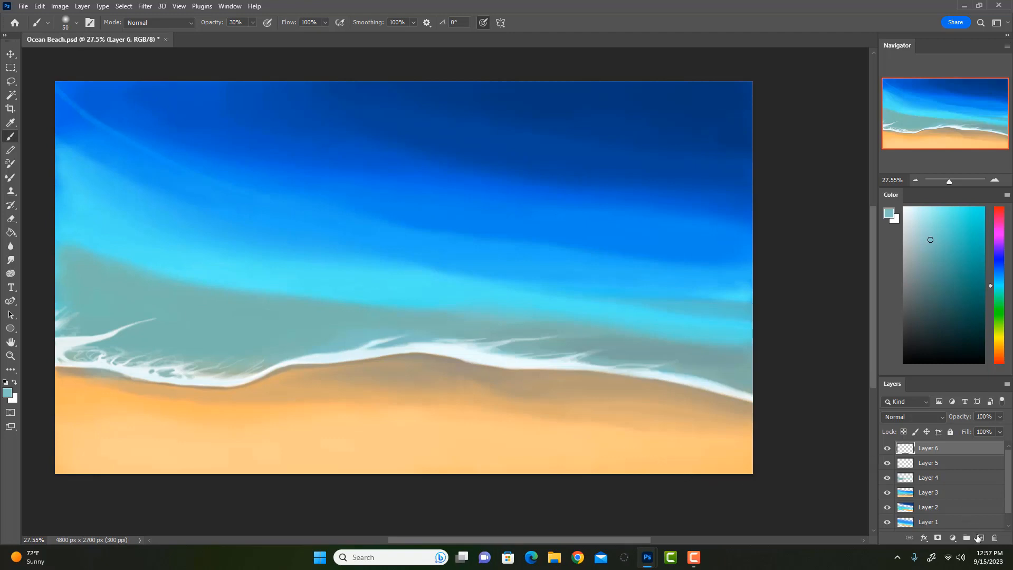
Add a new layer above the foam, sample the wet sand's greyish brown and flip the canvas horizontally
click(981, 537)
alt+click(289, 320)
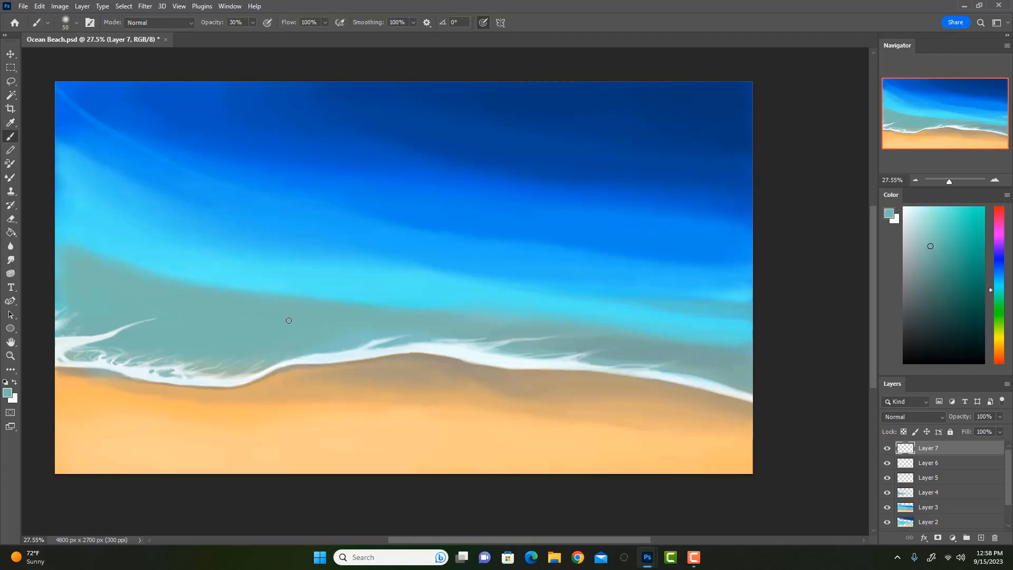
key(bracketright)
key(bracketright)
alt+click(292, 361)
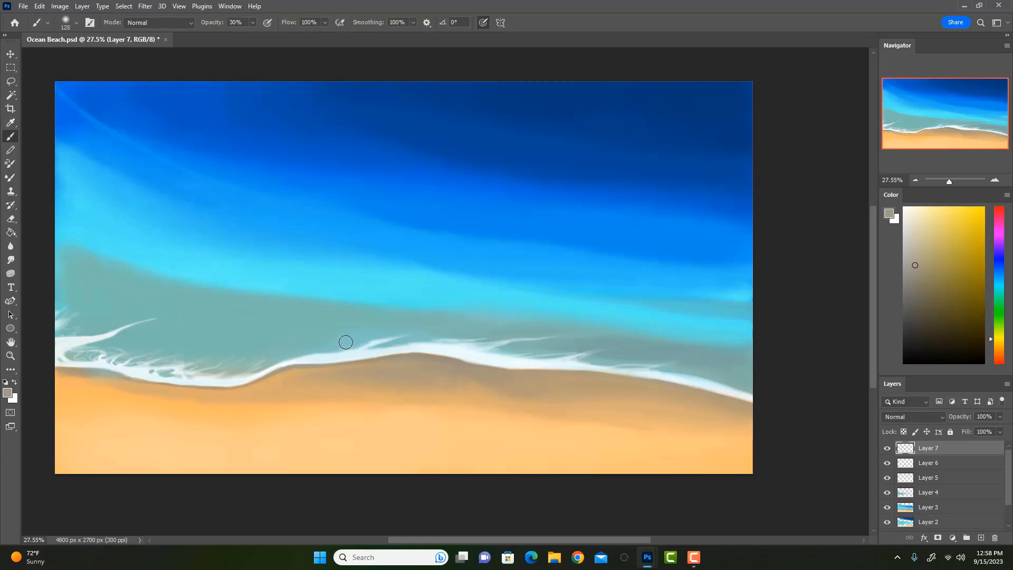
alt+click(294, 362)
key(ctrl+shift+h)
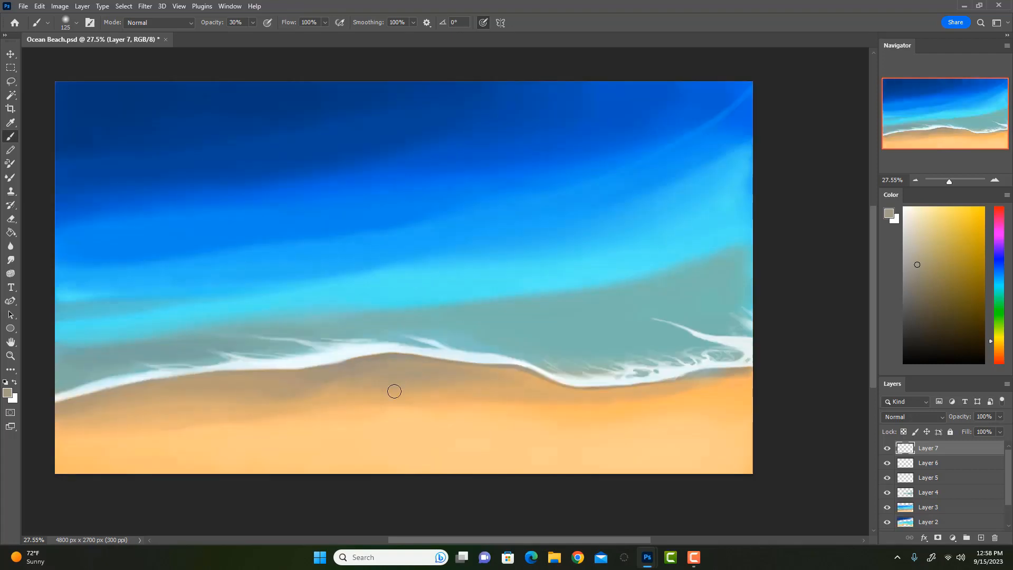
key(bracketright)
drag(613, 336, 556, 345)
key(ctrl+z)
Pick a dark brown and paint a soft patch in the teal water above the foam with a size 175 brush at 10% opacity
click(929, 317)
click(999, 348)
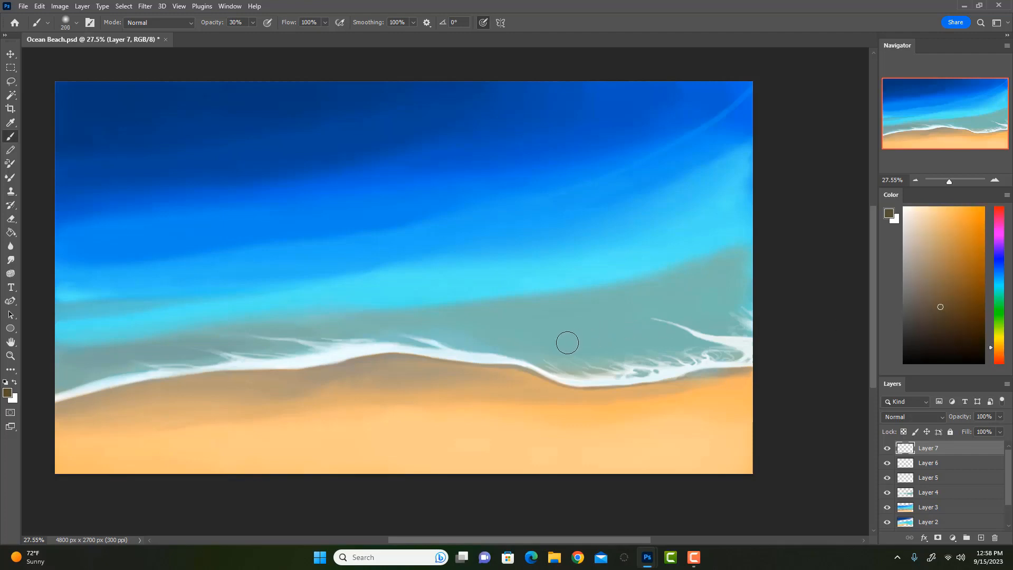
key(bracketright)
key(bracketright)
key(bracketright)
key(bracketright)
key(bracketright)
key(bracketright)
drag(567, 344, 642, 332)
key(ctrl+z)
key(bracketleft)
key(bracketleft)
key(1)
mouse_move(565, 340)
mouse_down()
mouse_move(618, 337)
mouse_move(523, 335)
mouse_move(608, 327)
mouse_move(523, 330)
mouse_move(623, 344)
mouse_move(512, 333)
mouse_move(627, 323)
mouse_move(482, 333)
mouse_move(628, 314)
mouse_move(511, 327)
mouse_move(564, 355)
mouse_move(633, 340)
mouse_move(559, 336)
mouse_up()
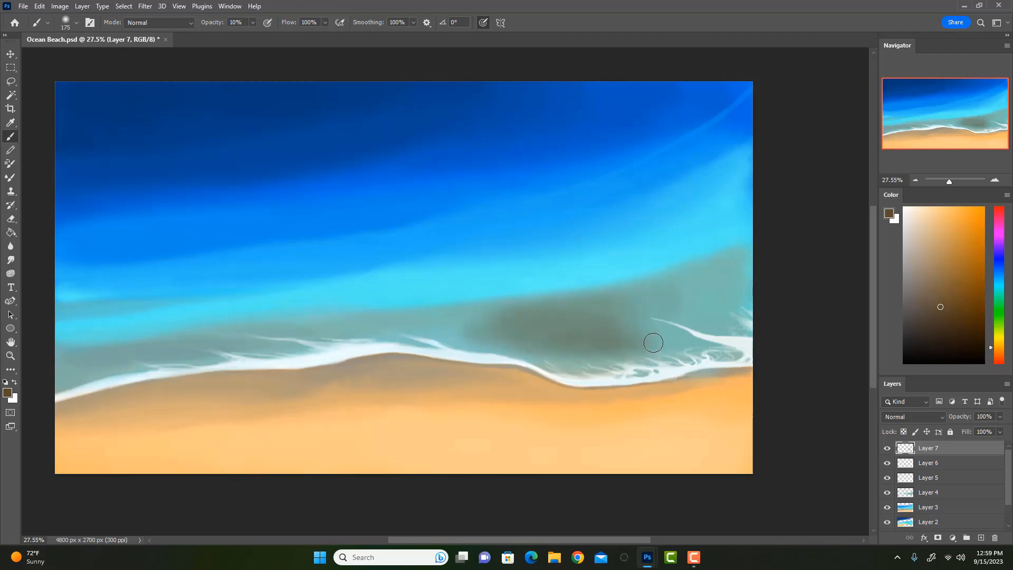
Deepen the brown patch and extend it as a soft band along the cyan water's lower edge toward the canvas's right edge
mouse_move(653, 342)
mouse_down()
mouse_move(588, 332)
mouse_move(641, 339)
mouse_move(547, 343)
mouse_move(611, 331)
mouse_move(531, 327)
mouse_move(666, 341)
mouse_move(592, 344)
mouse_move(655, 339)
mouse_move(602, 335)
mouse_move(592, 345)
mouse_move(607, 353)
mouse_move(555, 349)
mouse_move(690, 343)
mouse_move(601, 323)
mouse_move(674, 339)
mouse_move(600, 324)
mouse_move(636, 332)
mouse_move(509, 329)
mouse_move(646, 347)
mouse_move(455, 345)
mouse_move(660, 362)
mouse_move(686, 342)
mouse_move(537, 372)
mouse_move(449, 345)
mouse_move(669, 359)
mouse_move(697, 343)
mouse_move(560, 339)
mouse_move(568, 332)
mouse_move(604, 335)
mouse_move(533, 333)
mouse_move(627, 337)
mouse_move(463, 340)
mouse_move(556, 354)
mouse_move(515, 355)
mouse_move(445, 333)
mouse_move(466, 325)
mouse_move(446, 332)
mouse_move(560, 364)
mouse_move(610, 332)
mouse_move(436, 333)
mouse_move(594, 365)
mouse_move(578, 335)
mouse_move(678, 342)
mouse_move(631, 345)
mouse_move(704, 315)
mouse_move(633, 299)
mouse_move(569, 313)
mouse_move(608, 319)
mouse_move(561, 318)
mouse_move(560, 336)
mouse_move(611, 334)
mouse_move(603, 341)
mouse_move(608, 314)
mouse_move(733, 283)
mouse_move(477, 355)
mouse_move(364, 325)
mouse_move(556, 300)
mouse_up()
key(ctrl+z)
key(bracketright)
key(bracketright)
key(bracketleft)
Blend the brown patch into the shallow water with sampled teal and grey-green strokes at 10% opacity
alt+click(481, 328)
key([)
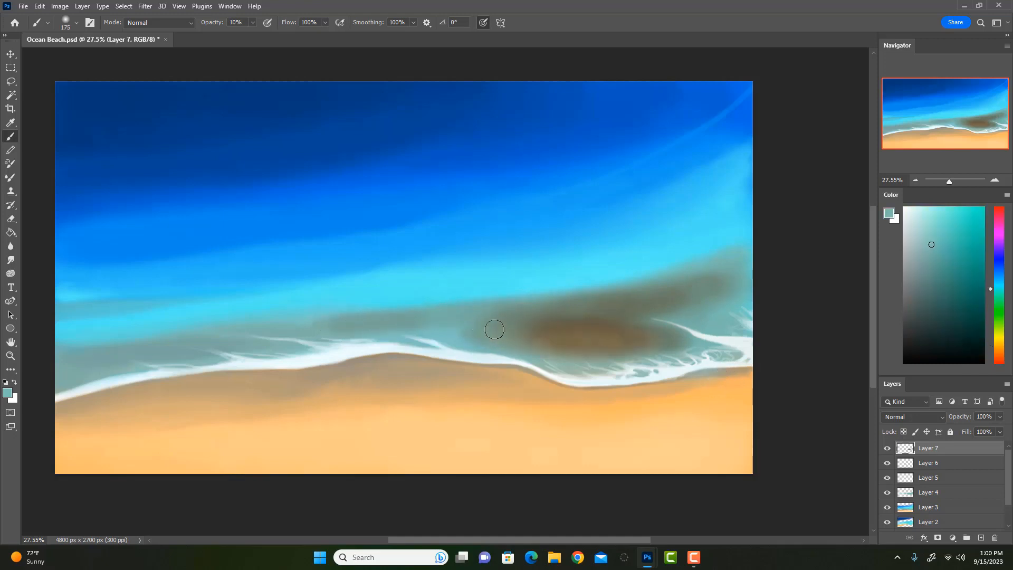
drag(494, 329, 610, 334)
mouse_move(496, 321)
mouse_down()
mouse_move(554, 345)
mouse_move(630, 339)
mouse_move(507, 322)
mouse_move(635, 342)
mouse_move(524, 328)
mouse_move(576, 334)
mouse_up()
alt+click(442, 323)
key(])
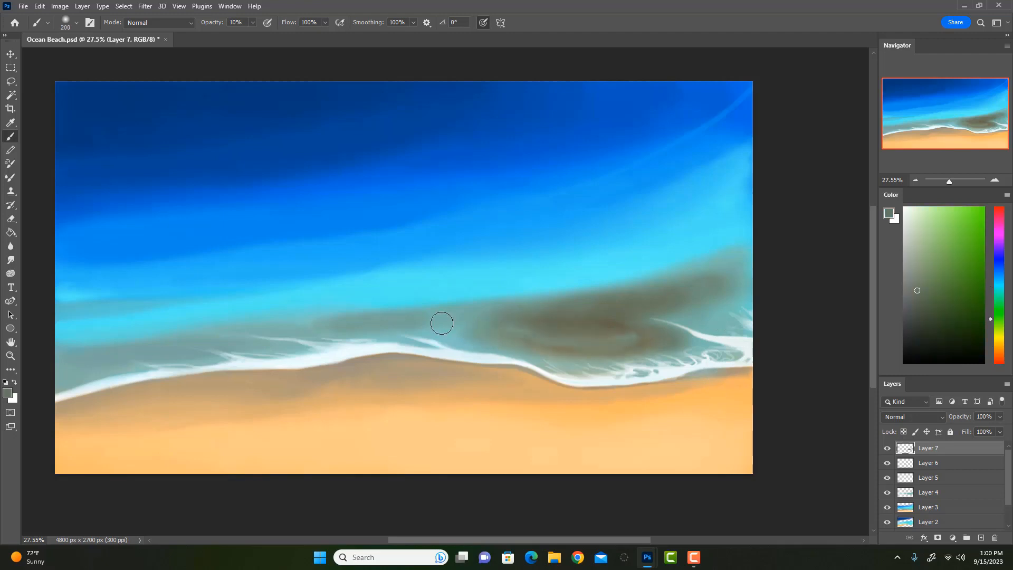
mouse_move(441, 323)
mouse_down()
mouse_move(570, 378)
mouse_move(529, 362)
mouse_move(598, 345)
mouse_move(502, 304)
mouse_up()
Paint sampled light blue over the upper part of the cyan band with a size 300 brush at 30% opacity
key(i)
click(366, 259)
key(b)
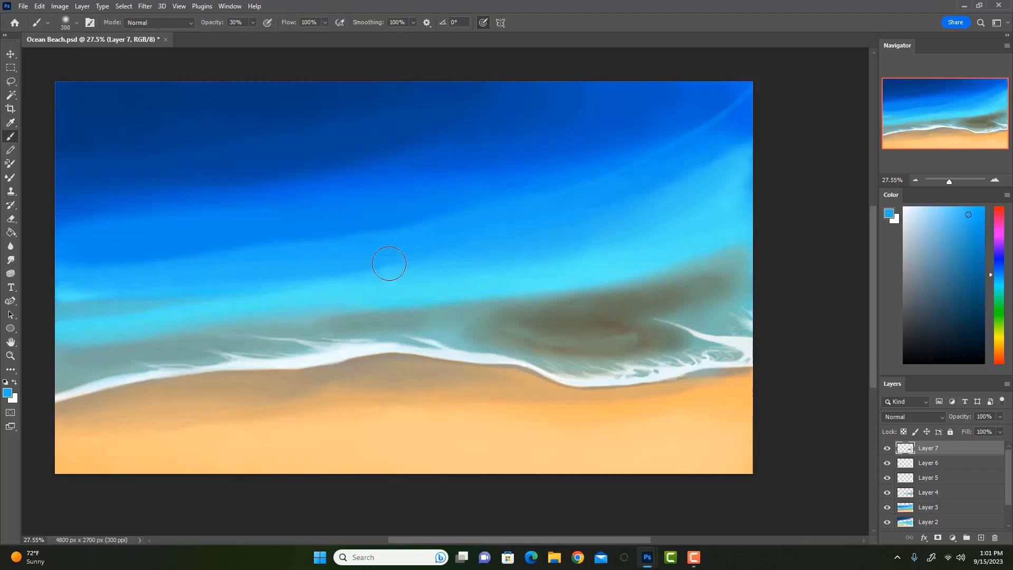
mouse_move(549, 244)
mouse_down()
mouse_move(507, 261)
mouse_move(705, 214)
mouse_move(656, 233)
mouse_move(408, 277)
mouse_move(719, 198)
mouse_up()
drag(369, 276, 45, 334)
Blend the mid-blue and light blue bands with colours sampled from both, using size 250 to 400 brushes at 30% opacity
alt+click(373, 208)
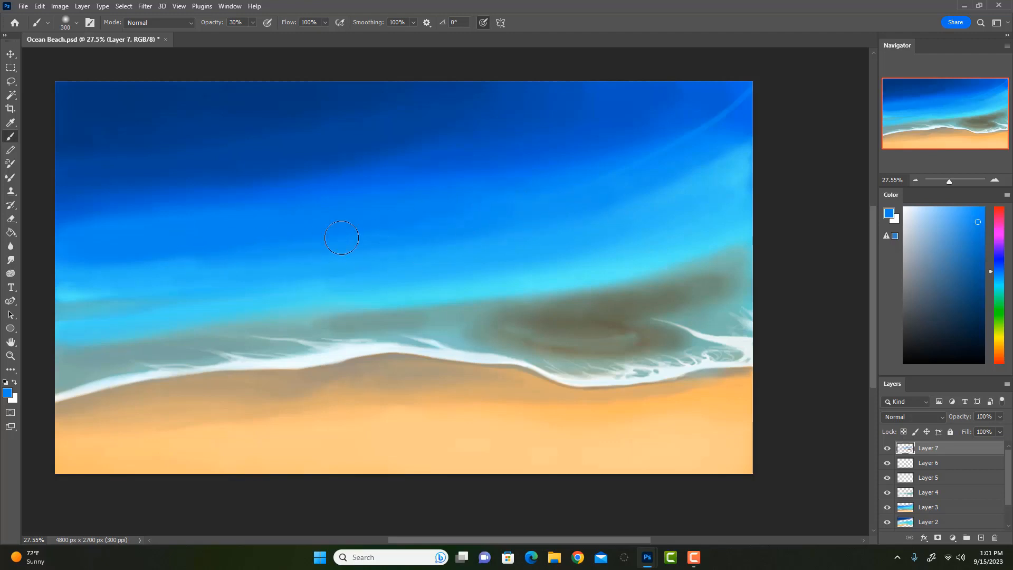
alt+click(525, 253)
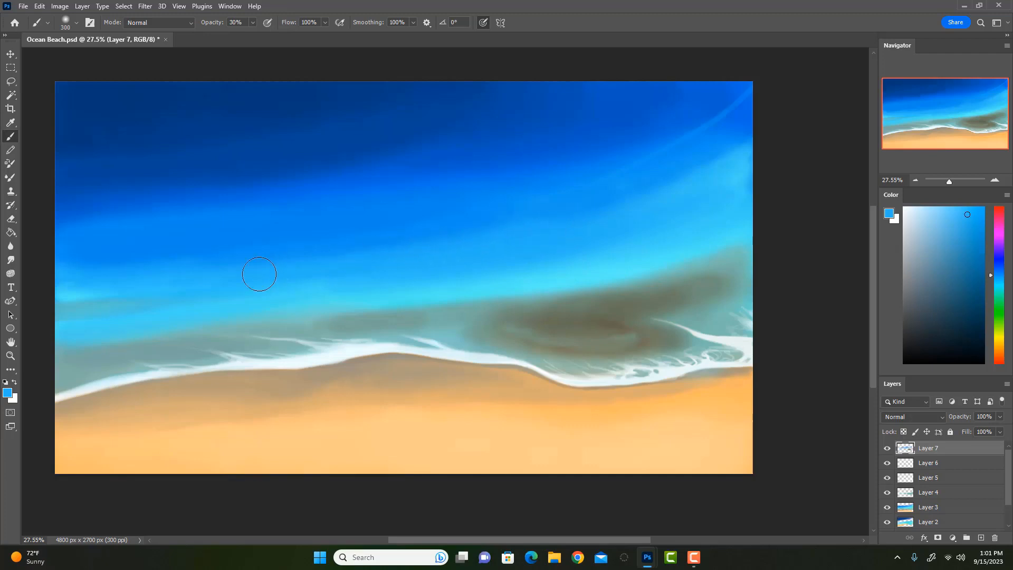
alt+click(489, 216)
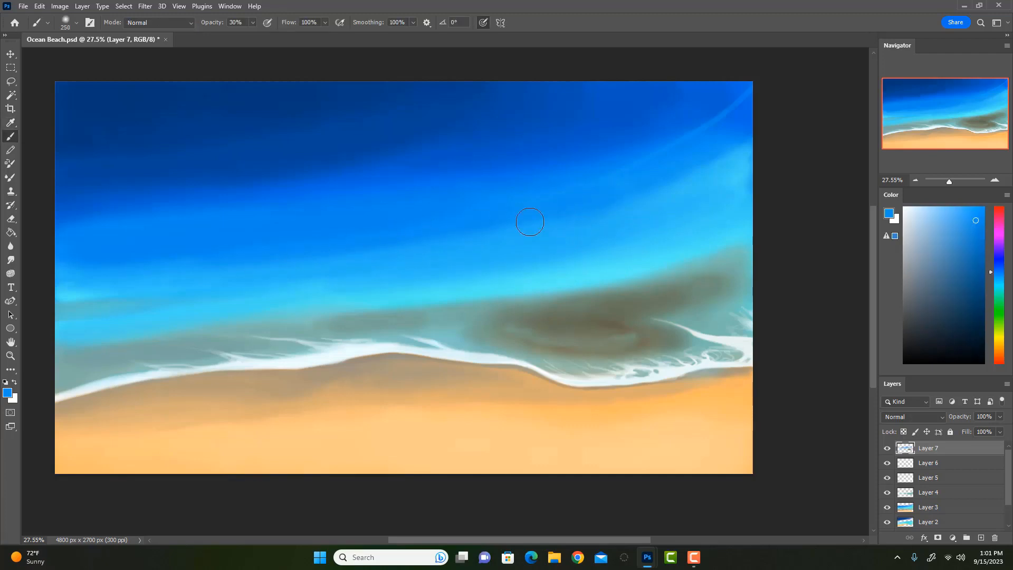
alt+click(515, 240)
key(bracketright)
key(bracketright)
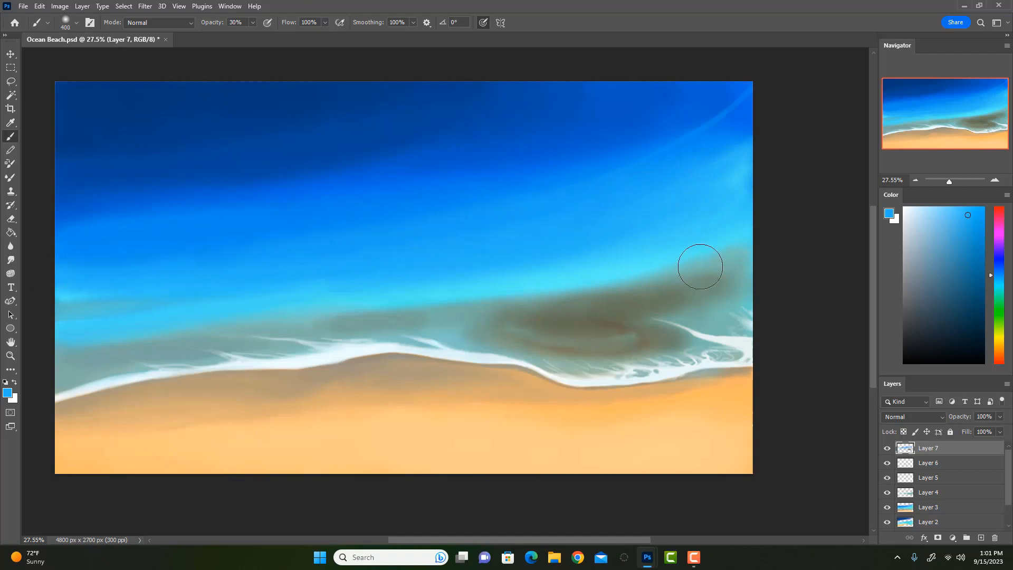
Paint sampled cyan along the brown band's upper edge and a sampled mid-blue stroke inward from the upper-right edge, using a size 300 brush
alt+click(621, 273)
key(bracketleft)
mouse_move(770, 244)
mouse_down()
mouse_move(595, 286)
mouse_move(387, 305)
mouse_up()
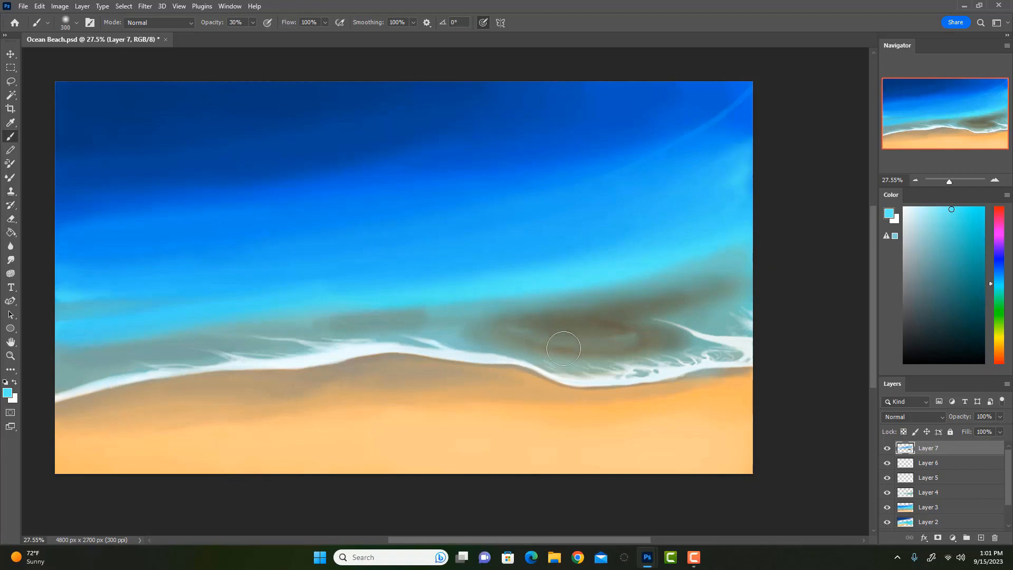
alt+click(652, 143)
drag(744, 130, 413, 231)
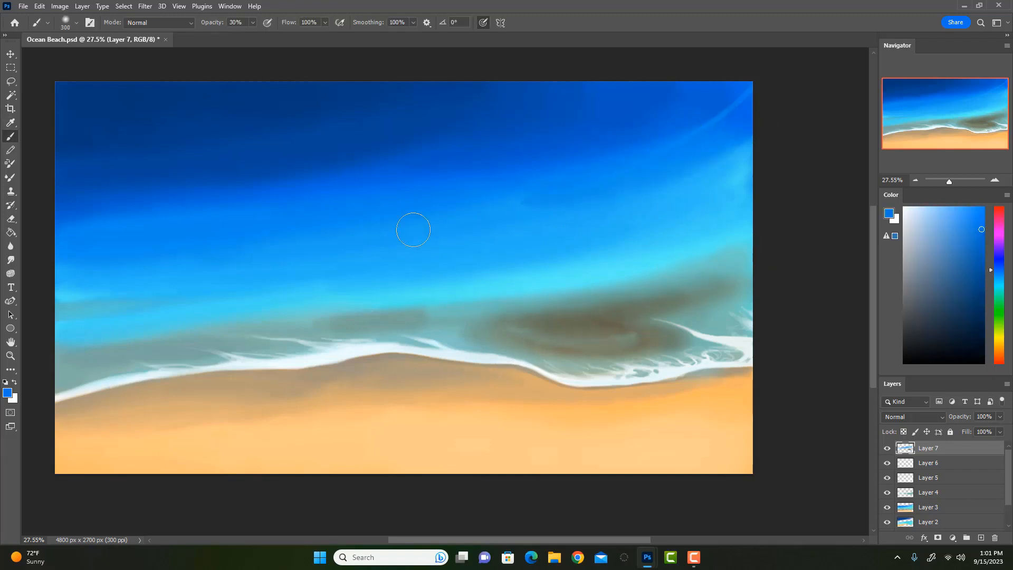
key(ctrl+z)
alt+click(528, 202)
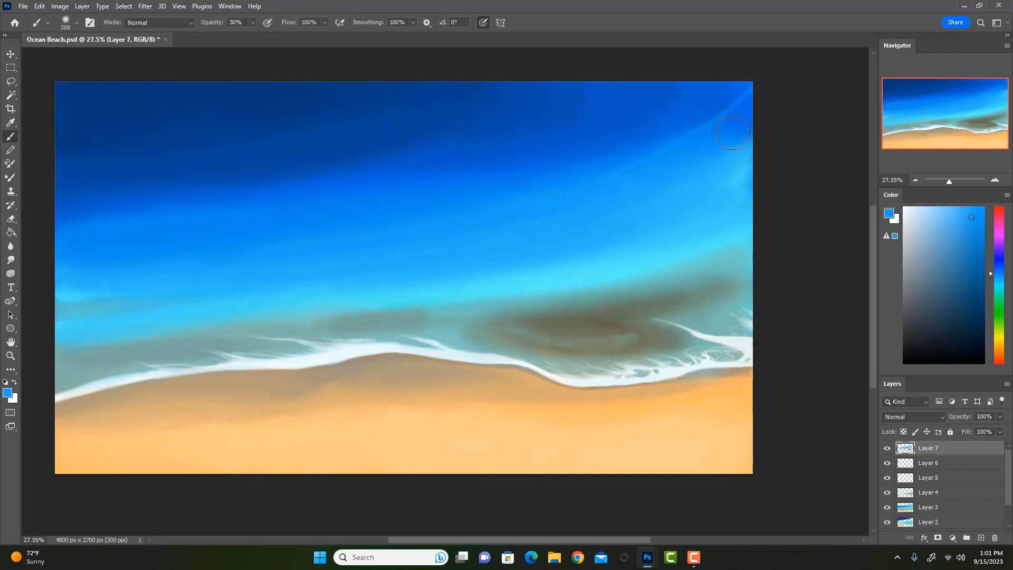
drag(732, 133, 485, 227)
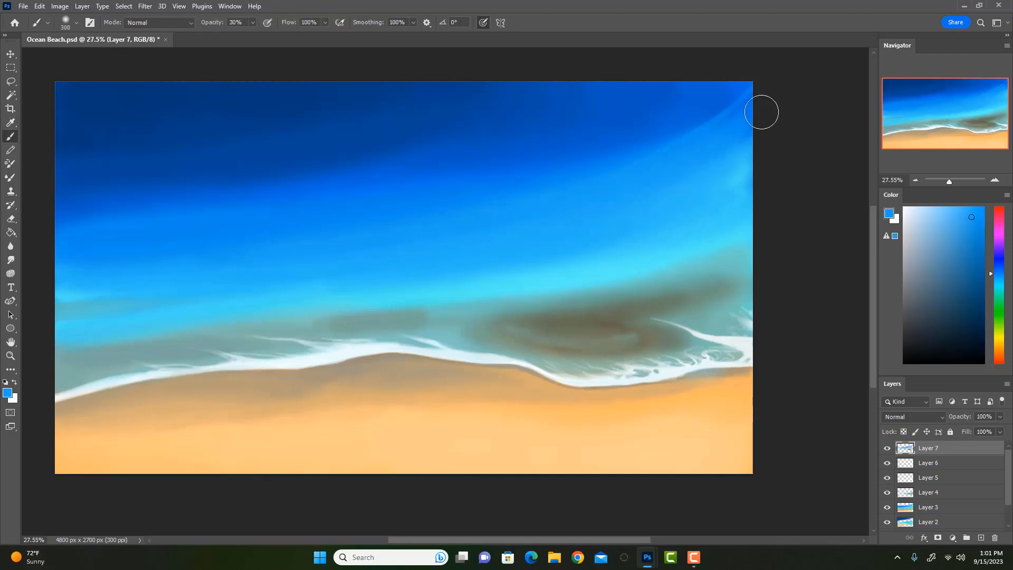
Paint out the thin light streak near the canvas's upper-right corner and smooth the surrounding blues with sampled colours at 30% opacity
alt+click(603, 166)
alt+click(639, 149)
key(bracketleft)
key(bracketleft)
alt+click(407, 224)
drag(759, 114, 571, 175)
alt+click(380, 231)
key(bracketright)
key(bracketright)
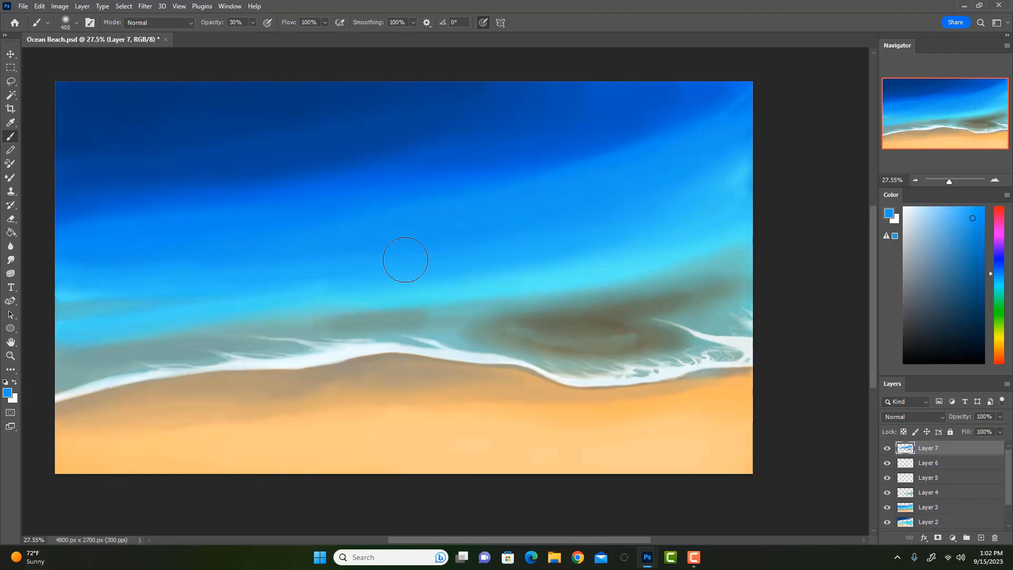
Blend the dark navy water into the deep blue below it with sampled blues and a size 400 brush at 30% opacity
alt+click(536, 136)
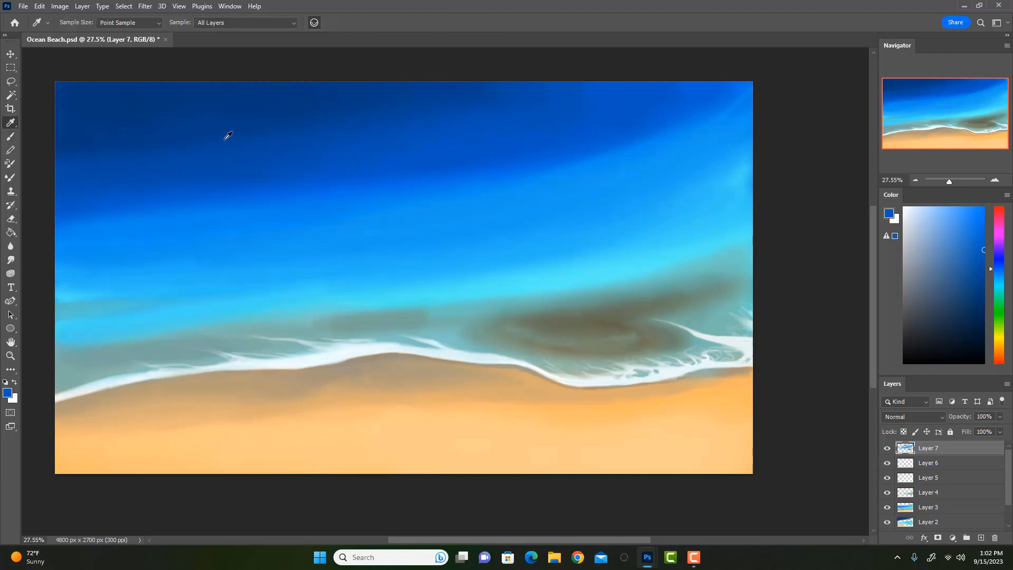
alt+click(184, 123)
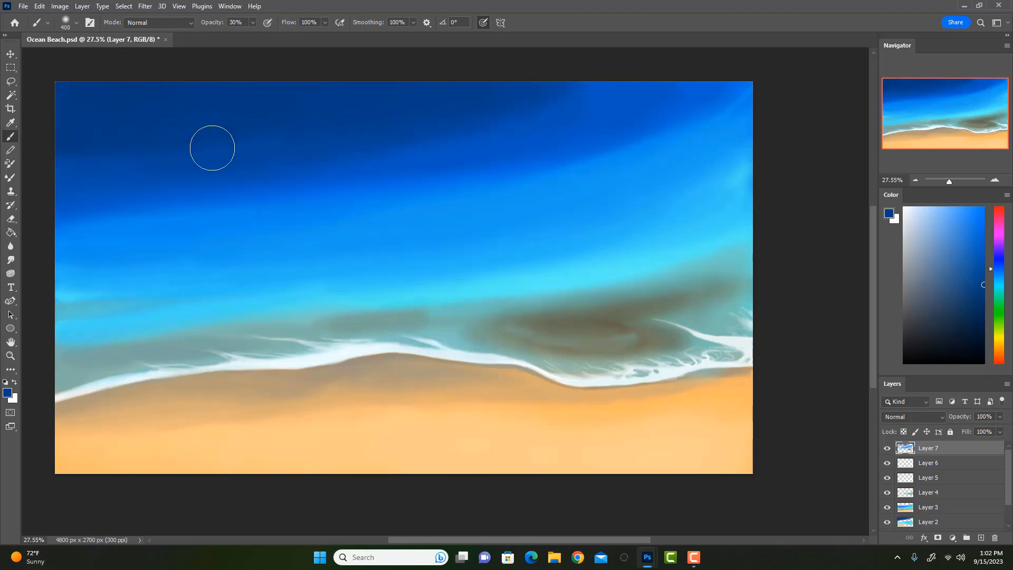
alt+click(381, 143)
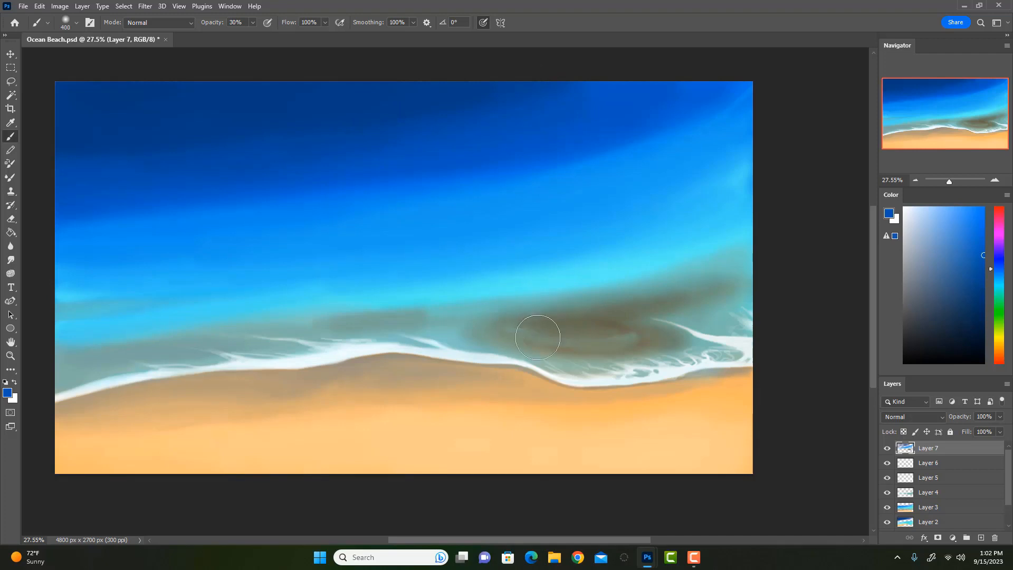
key(bracketleft)
key(bracketleft)
key(bracketright)
key(bracketright)
key(i)
click(539, 144)
key(b)
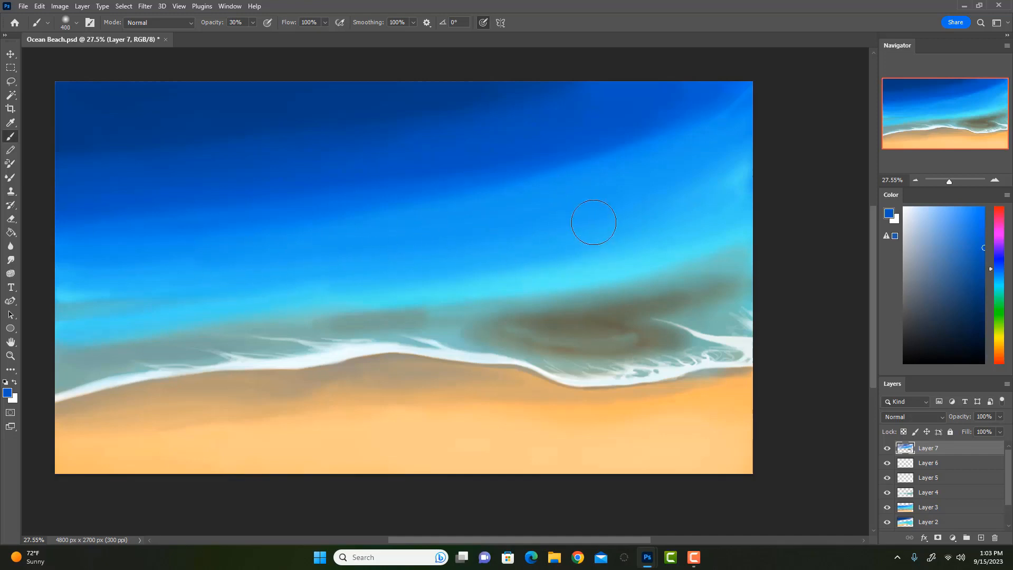
Extend the deep blue down over the mid-blue water with sampled blues and a larger brush at 30% opacity
alt+click(561, 218)
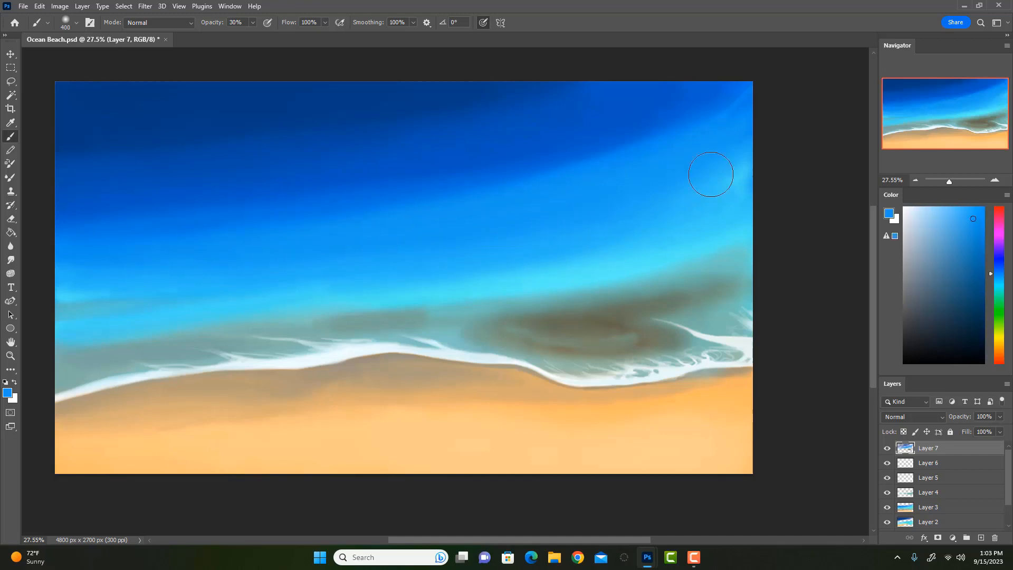
alt+click(564, 193)
key(bracketleft)
alt+click(573, 176)
key(bracketright)
key(bracketright)
key(bracketright)
mouse_move(615, 166)
mouse_down()
mouse_move(306, 199)
mouse_move(619, 144)
mouse_move(379, 203)
mouse_move(415, 189)
mouse_move(129, 219)
mouse_move(421, 203)
mouse_move(642, 141)
mouse_move(747, 85)
mouse_move(628, 148)
mouse_move(406, 201)
mouse_move(425, 201)
mouse_move(62, 225)
mouse_move(492, 237)
mouse_up()
alt+click(560, 219)
key(bracketleft)
key(bracketleft)
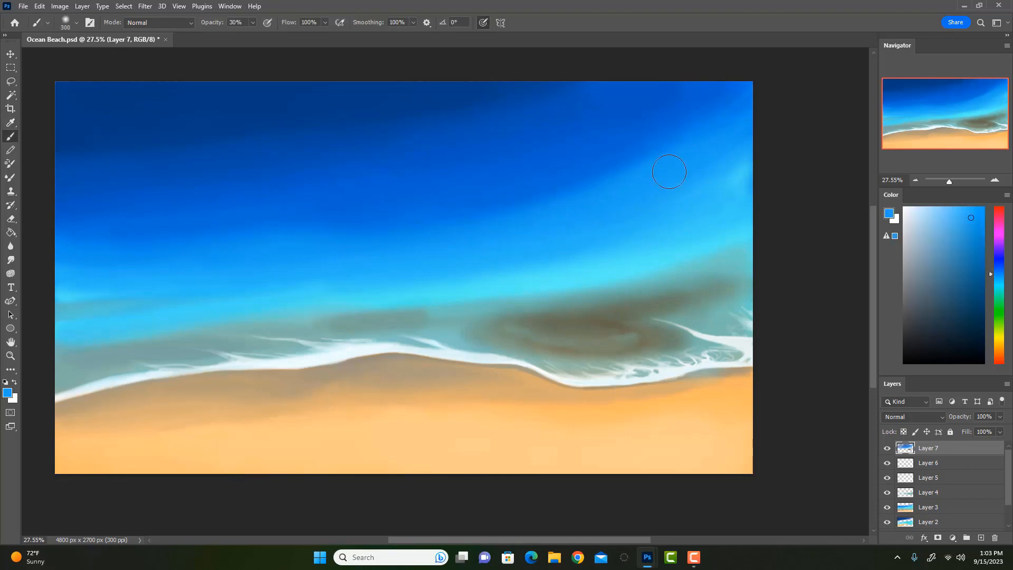
Smooth the transition from deep blue to light blue with long strokes across the canvas, using a sampled blue and a size 400 brush
drag(386, 232, 208, 247)
key(i)
click(586, 178)
key(b)
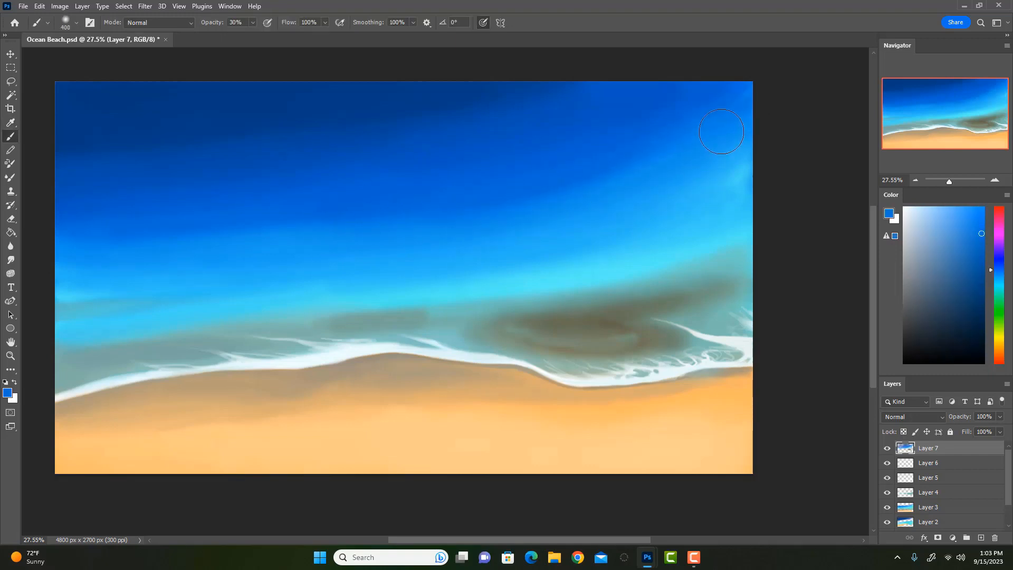
drag(718, 155, 511, 206)
mouse_move(331, 211)
mouse_down()
mouse_move(670, 164)
mouse_move(763, 114)
mouse_up()
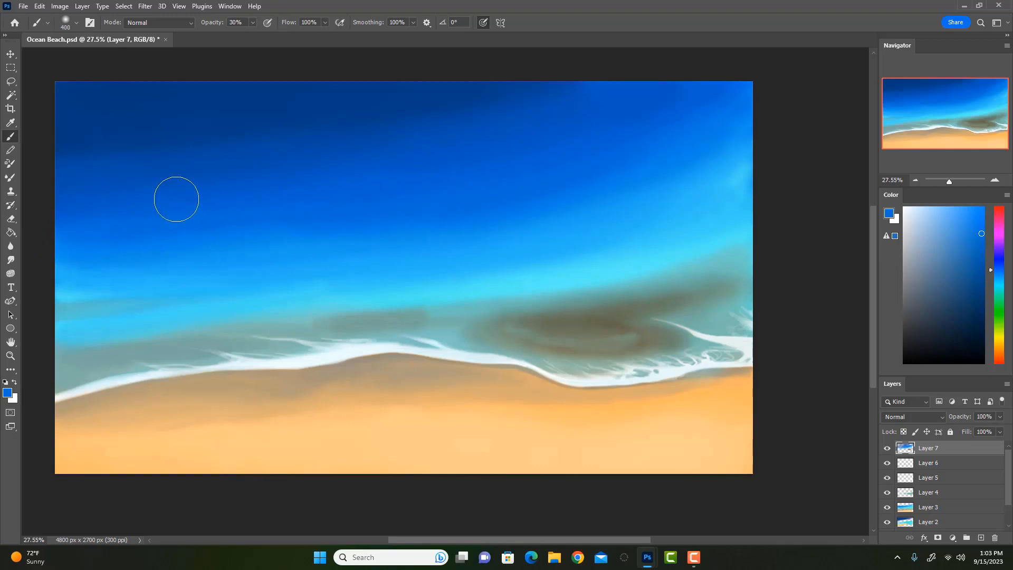
key(bracketright)
Add another new layer on top and flip the canvas horizontally
click(982, 538)
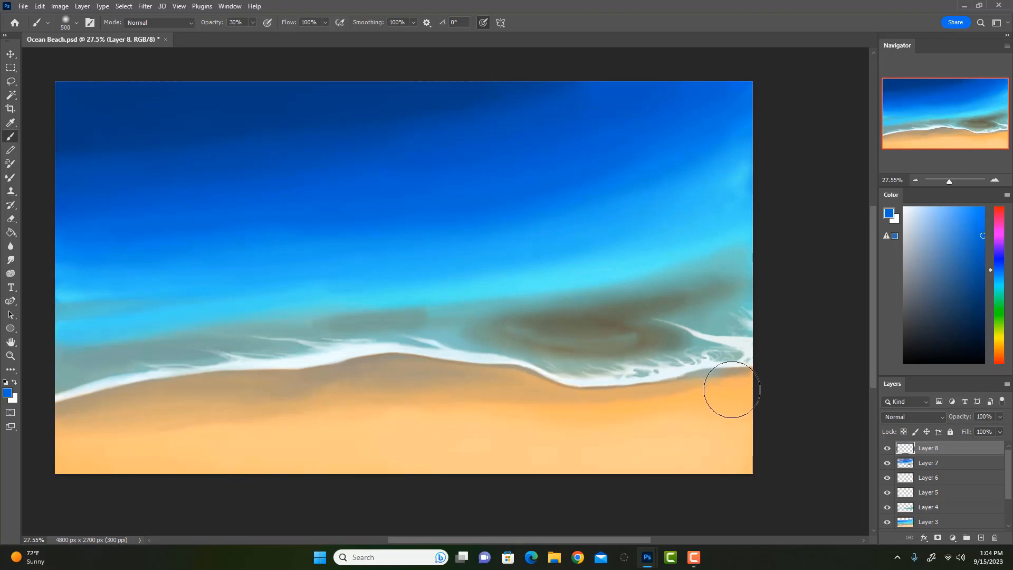
key(ctrl+shift+h)
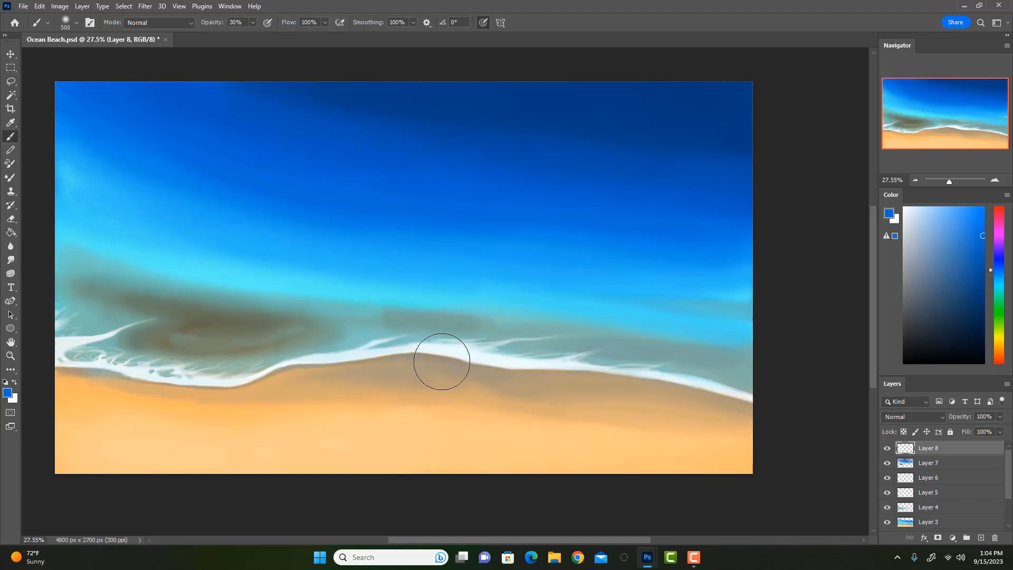
alt+click(288, 286)
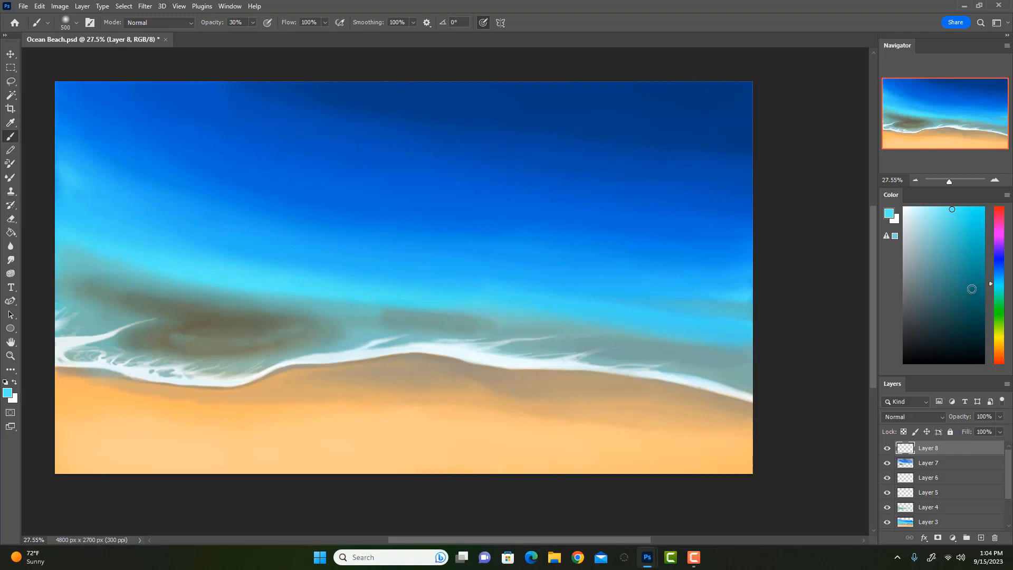
click(997, 292)
drag(979, 278, 988, 227)
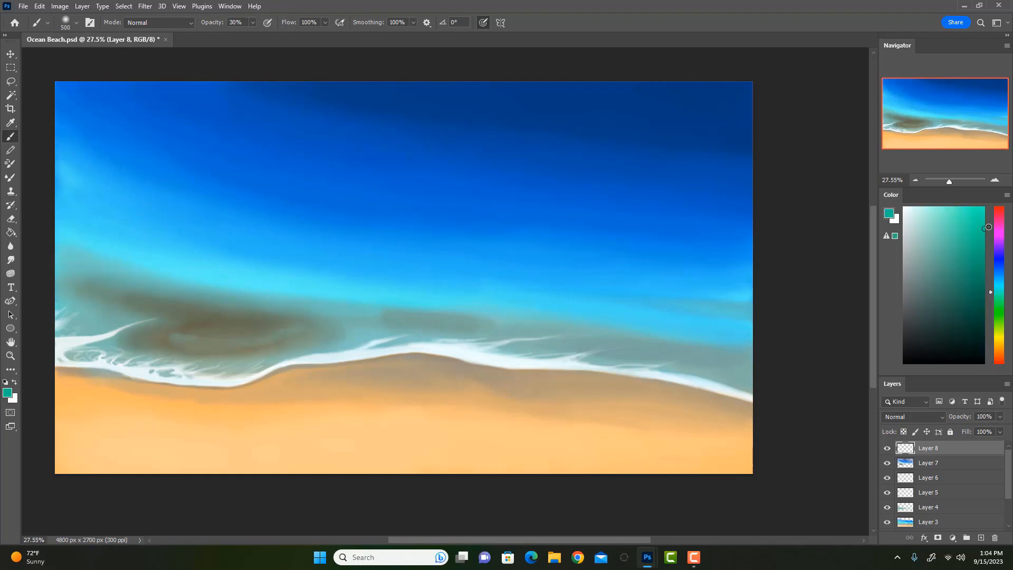
key(bracketleft)
mouse_move(116, 269)
mouse_down()
mouse_move(203, 295)
mouse_move(378, 322)
mouse_up()
key(ctrl+z)
key(bracketleft)
drag(122, 268, 353, 320)
key(ctrl+z)
mouse_move(134, 253)
mouse_down()
mouse_move(173, 278)
mouse_move(373, 296)
mouse_up()
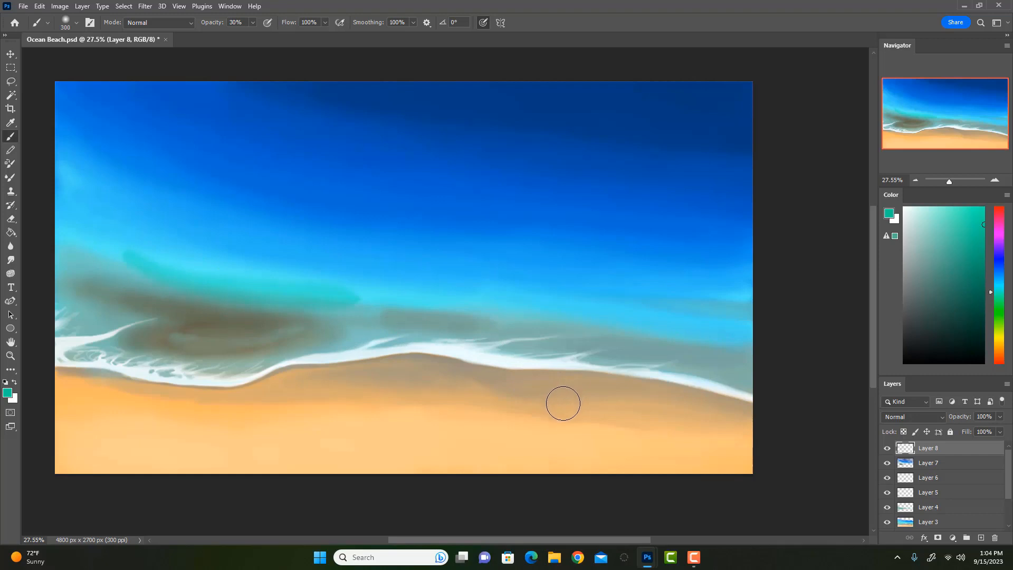
key(ctrl+z)
Pick a pale green and paint a soft band between the cyan and brown water at 10% opacity, reducing the brush from size 300 to 200
click(998, 300)
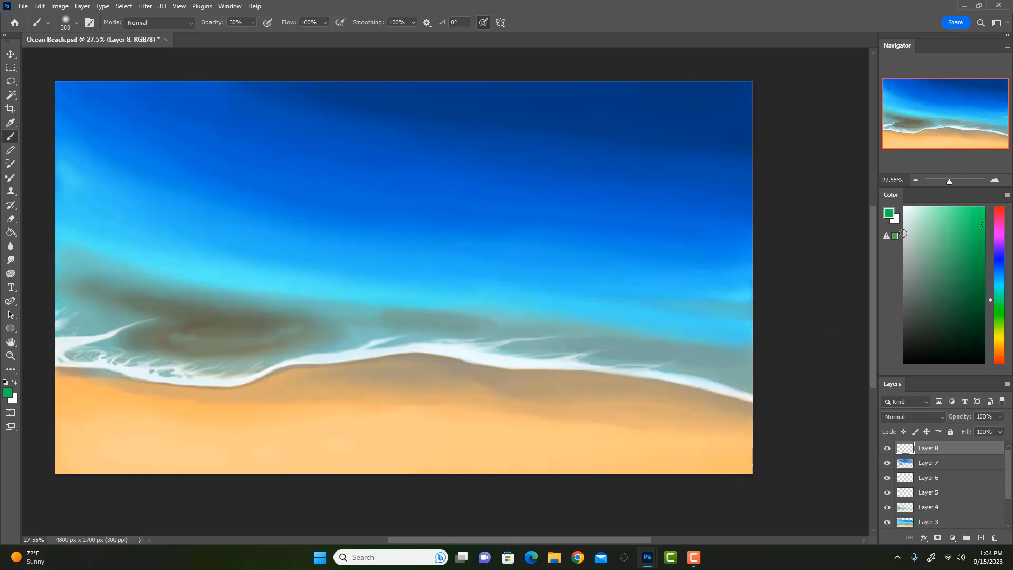
drag(170, 288, 368, 311)
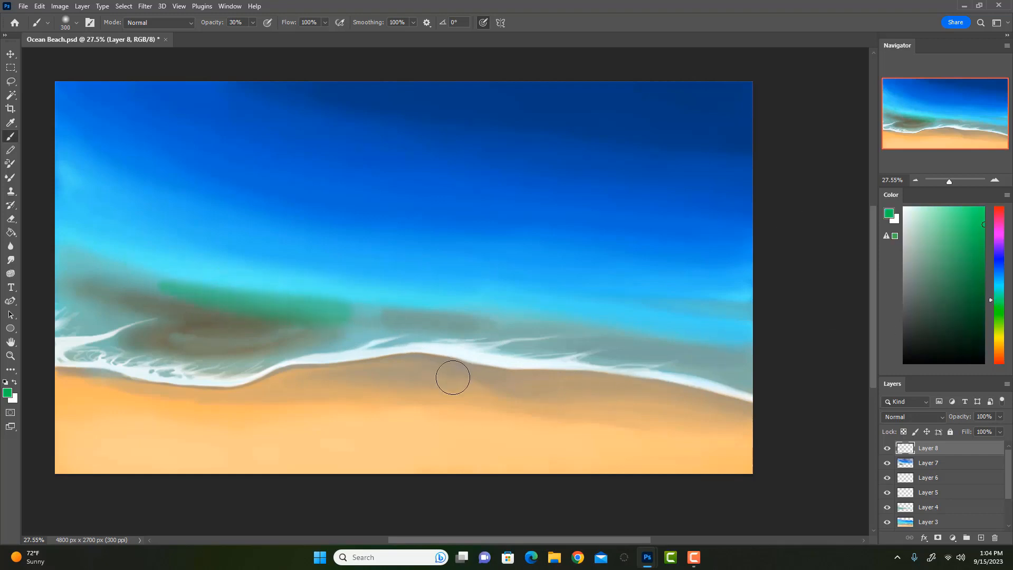
key(ctrl+z)
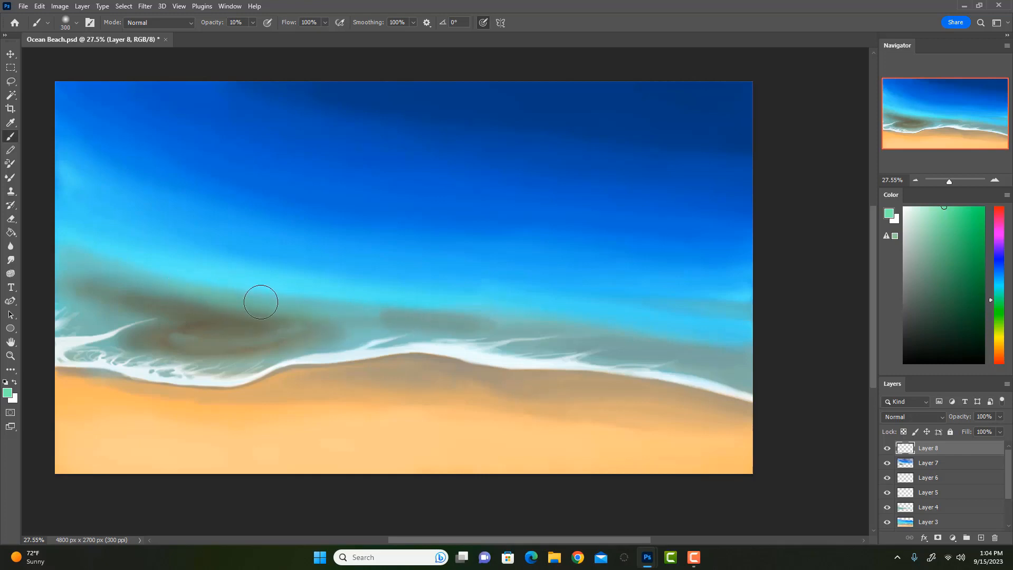
key(bracketleft)
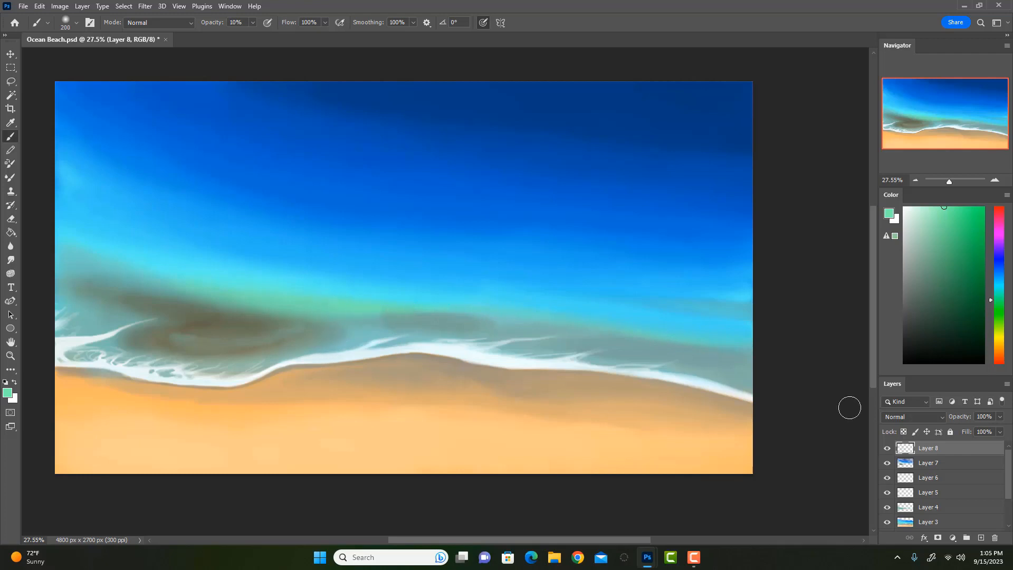
Try warming the brown shallows with a sampled sand tone at 30% opacity and a size 250 brush, softening the patch with a 30% eraser
alt+click(327, 412)
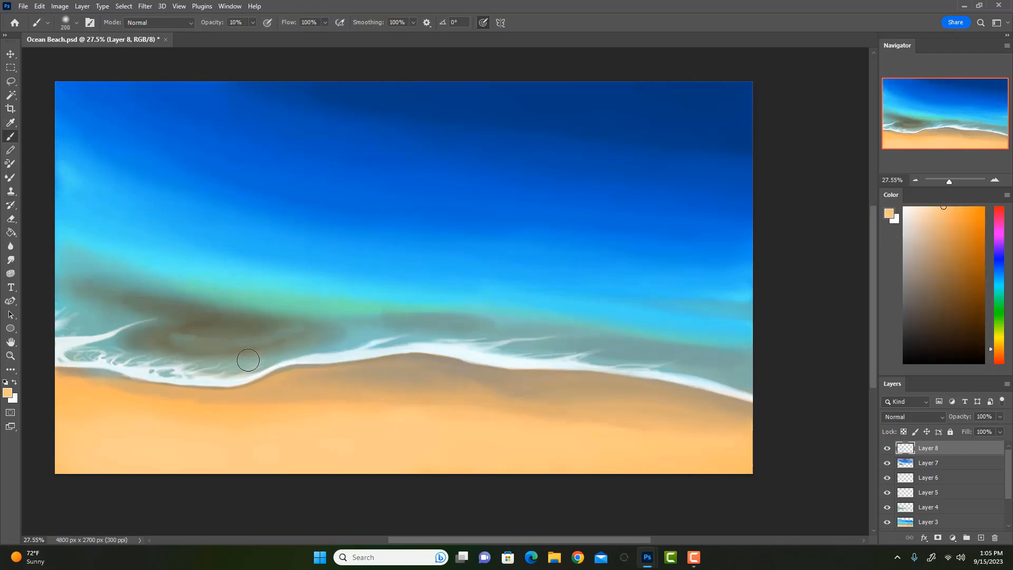
alt+click(300, 408)
mouse_move(305, 337)
mouse_down()
mouse_move(205, 353)
mouse_move(317, 335)
mouse_move(325, 344)
mouse_up()
alt+click(292, 335)
key(bracketright)
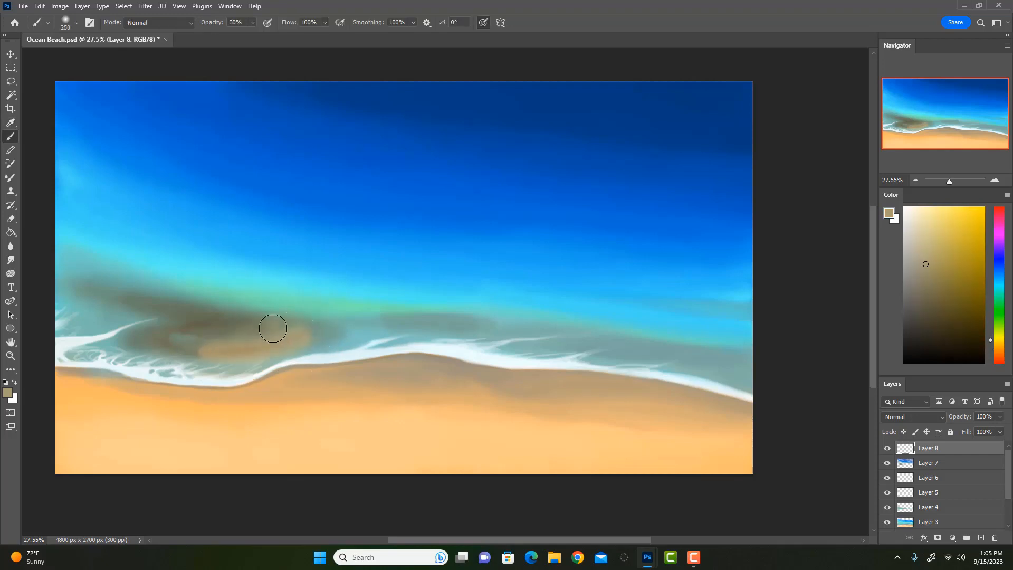
mouse_move(301, 326)
mouse_down()
mouse_move(347, 329)
mouse_move(305, 337)
mouse_up()
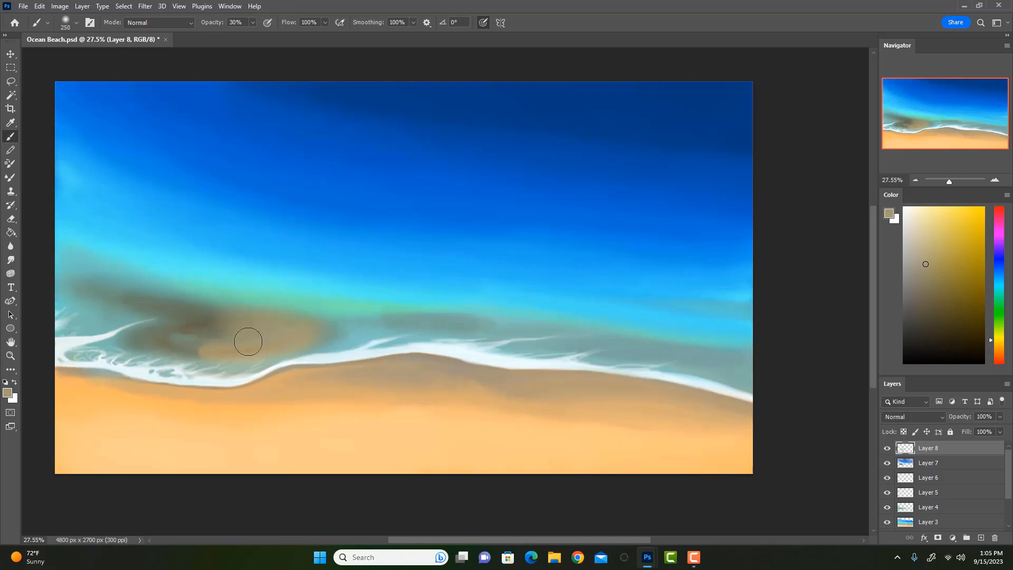
key(e)
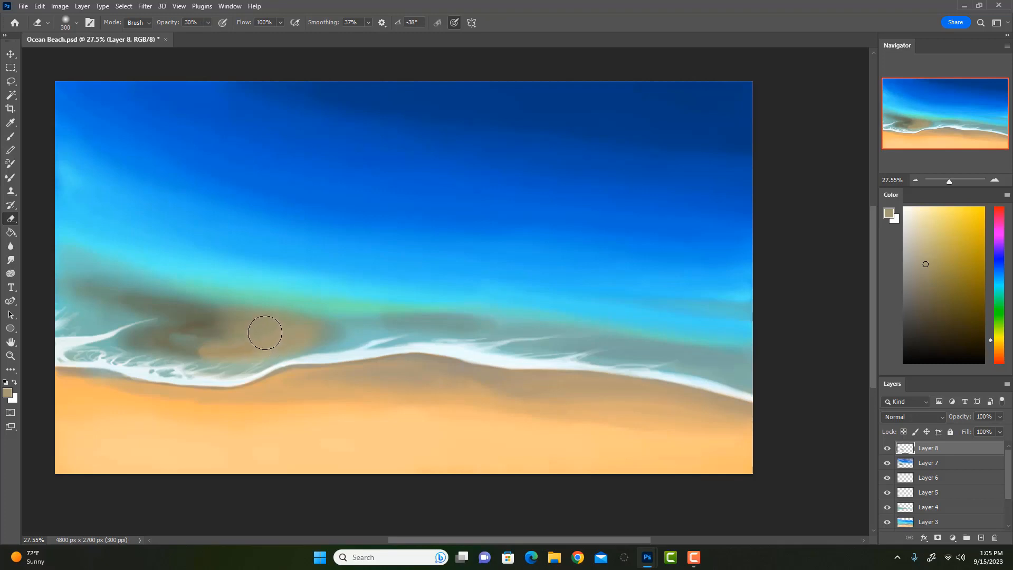
mouse_move(265, 332)
mouse_down()
mouse_move(180, 353)
mouse_move(244, 333)
mouse_move(181, 324)
mouse_move(241, 355)
mouse_move(261, 349)
mouse_move(170, 349)
mouse_up()
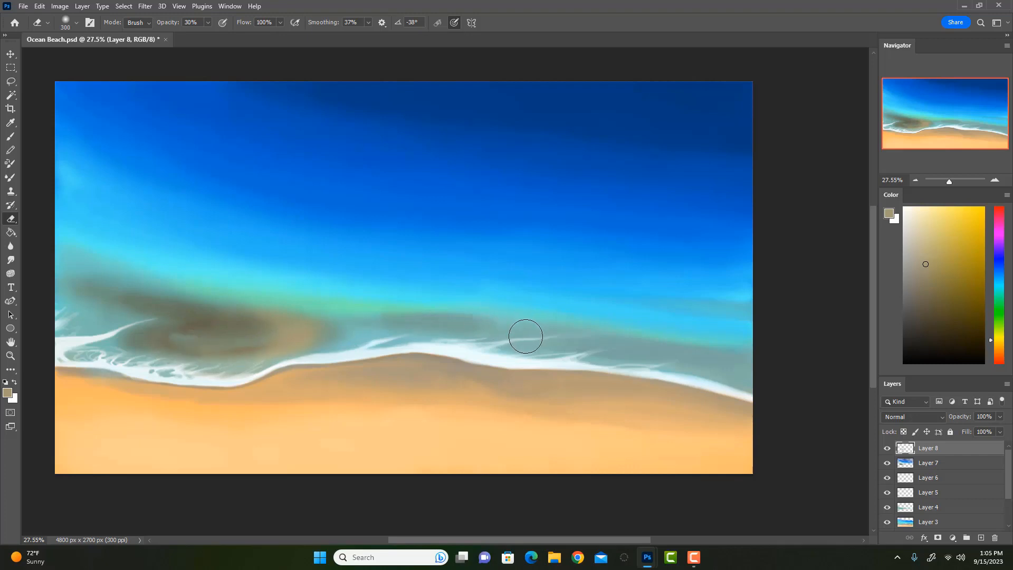
Try blending the tan patch into the surrounding brown shallows with sampled browns at 10% opacity and a size 250 brush
key(i)
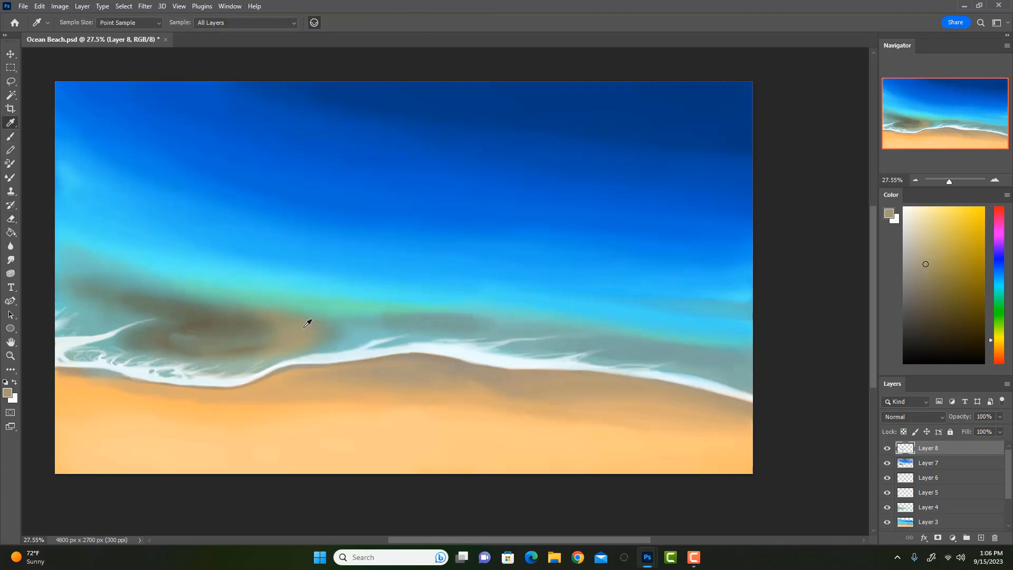
click(306, 323)
key(b)
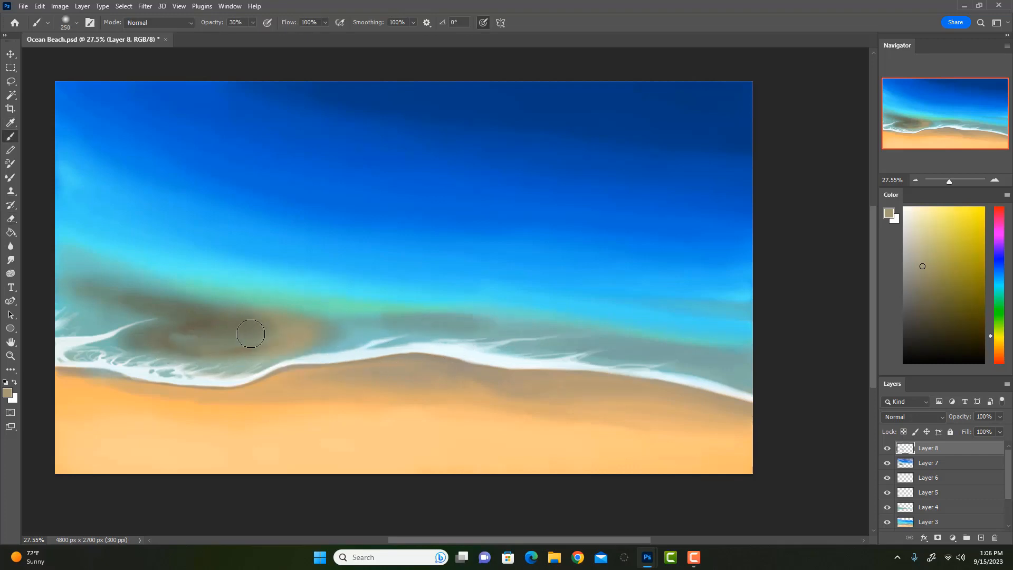
mouse_move(215, 320)
mouse_down()
mouse_move(262, 318)
mouse_move(223, 327)
mouse_move(275, 333)
mouse_move(269, 341)
mouse_move(221, 323)
mouse_move(282, 318)
mouse_move(216, 326)
mouse_move(256, 336)
mouse_move(211, 313)
mouse_move(292, 319)
mouse_up()
key(ctrl+z)
key(1)
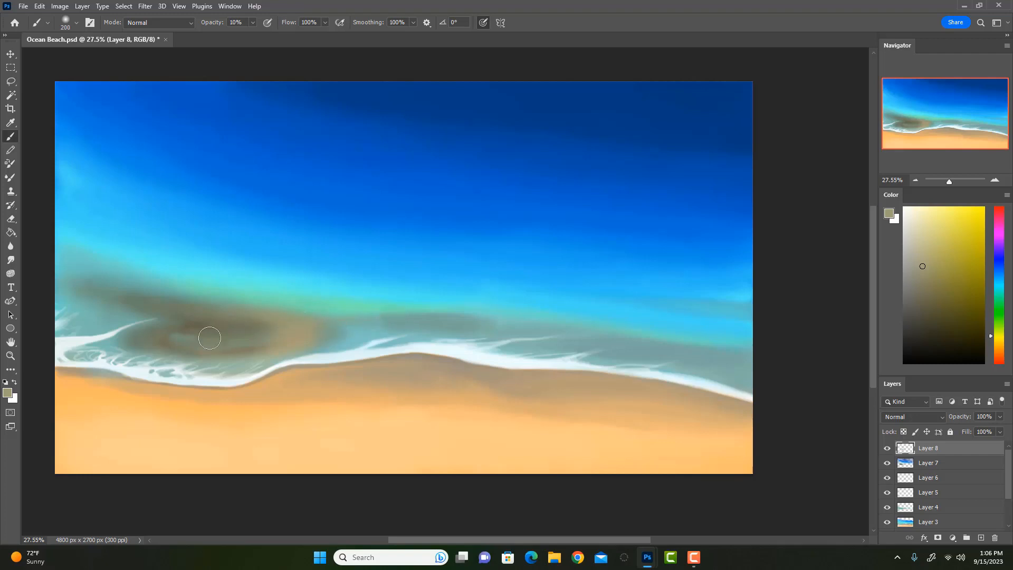
key(bracketright)
mouse_move(337, 326)
mouse_down()
mouse_move(233, 341)
mouse_move(207, 337)
mouse_move(269, 333)
mouse_move(211, 327)
mouse_move(240, 343)
mouse_move(163, 339)
mouse_move(248, 339)
mouse_move(179, 339)
mouse_up()
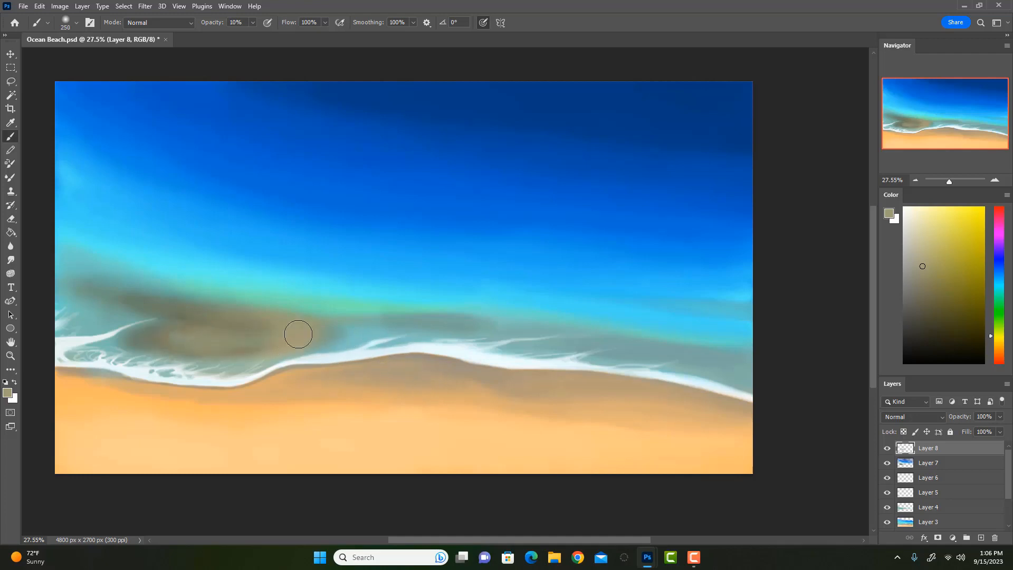
alt+click(218, 320)
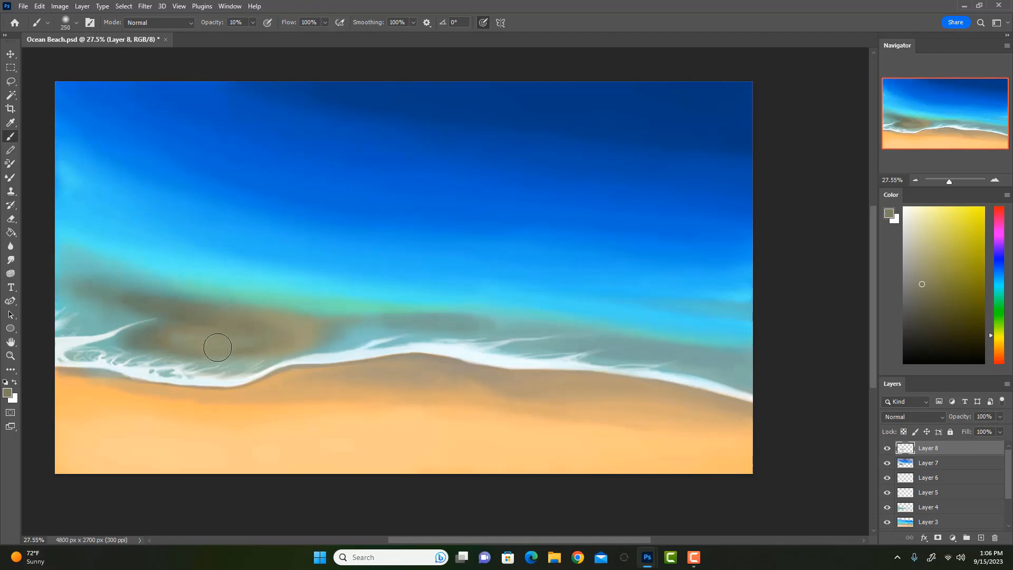
Undo the tan strokes in the brown shallows and reduce the eraser to size 400
key(e)
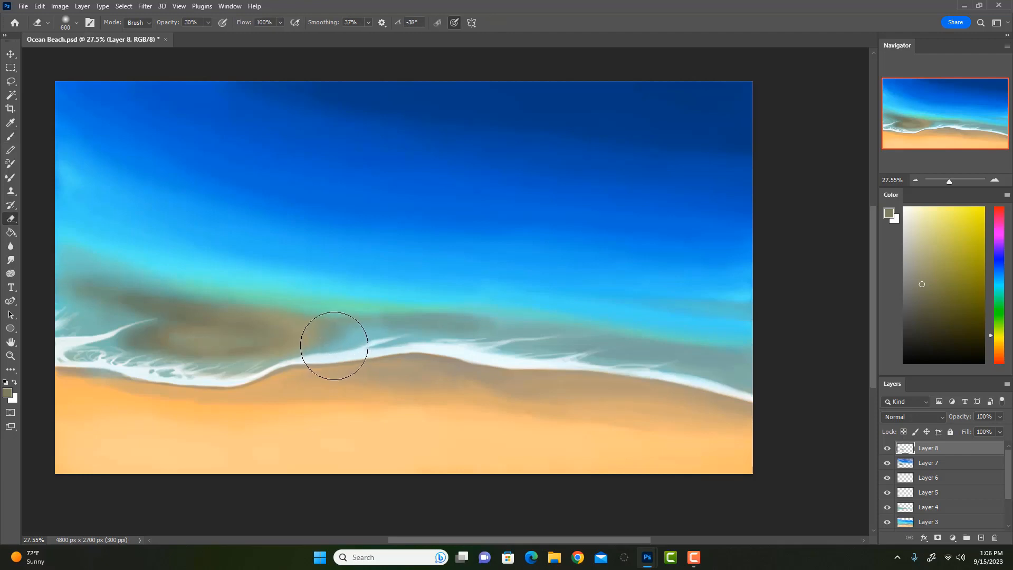
key(ctrl+z)
key(ctrl+z)
key(ctrl+z)
key(bracketleft)
key(bracketleft)
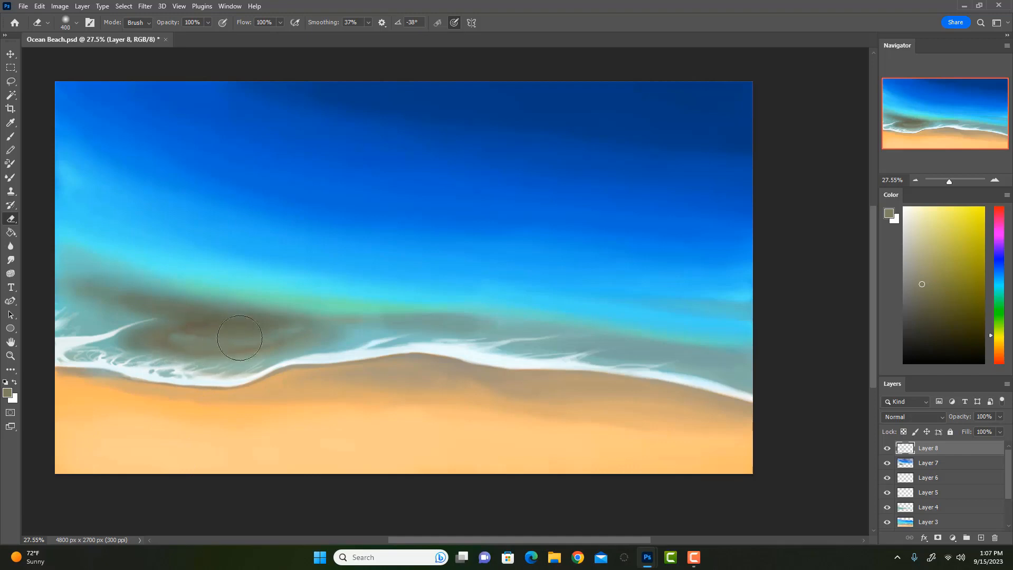
Paint a sampled sand orange over the darker wet sand below the left foam edge, raising the opacity from 10% to 30%
key(b)
alt+click(168, 399)
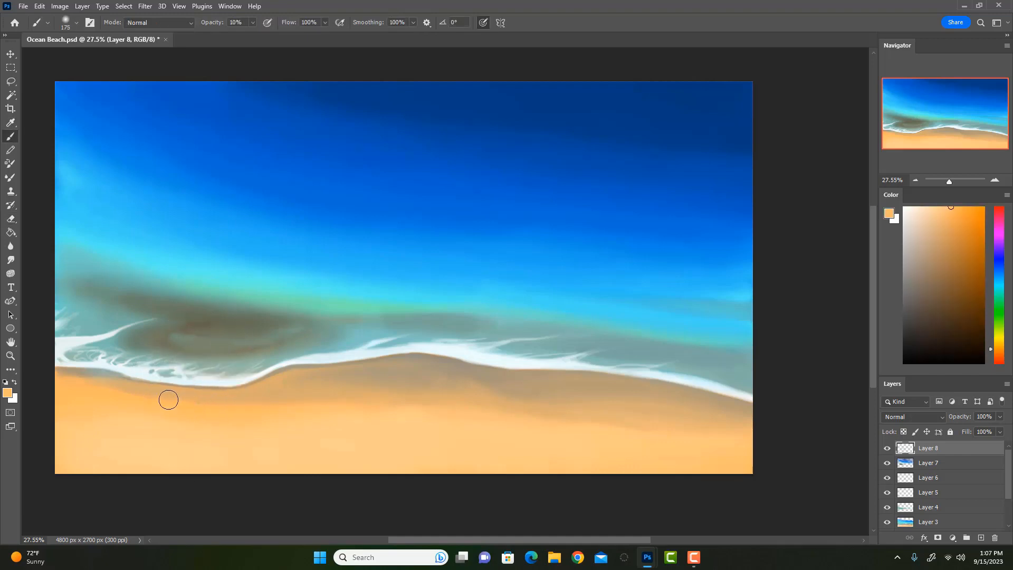
mouse_move(125, 391)
mouse_down()
mouse_move(235, 409)
mouse_move(147, 389)
mouse_move(254, 407)
mouse_move(175, 392)
mouse_move(271, 385)
mouse_move(192, 396)
mouse_move(231, 395)
mouse_up()
key(bracketright)
key(3)
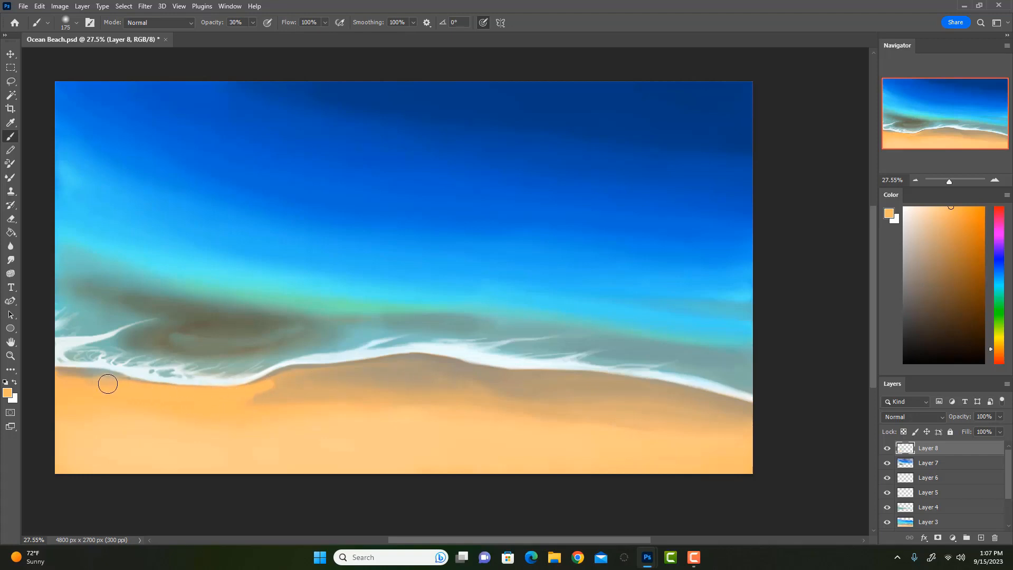
drag(69, 379, 143, 370)
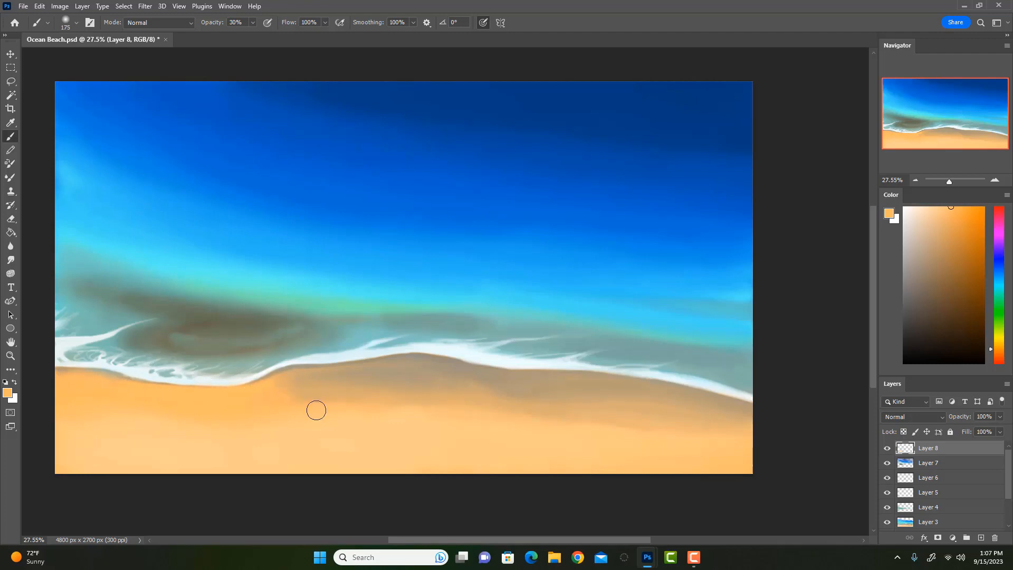
Paint a sand-orange patch in the shallow water just behind the left foam at 30% opacity
key(bracketright)
key(bracketright)
key(bracketleft)
key(bracketleft)
mouse_move(184, 357)
mouse_down()
mouse_move(276, 358)
mouse_move(241, 359)
mouse_move(254, 363)
mouse_move(241, 367)
mouse_move(314, 348)
mouse_move(246, 348)
mouse_move(304, 348)
mouse_up()
key(bracketright)
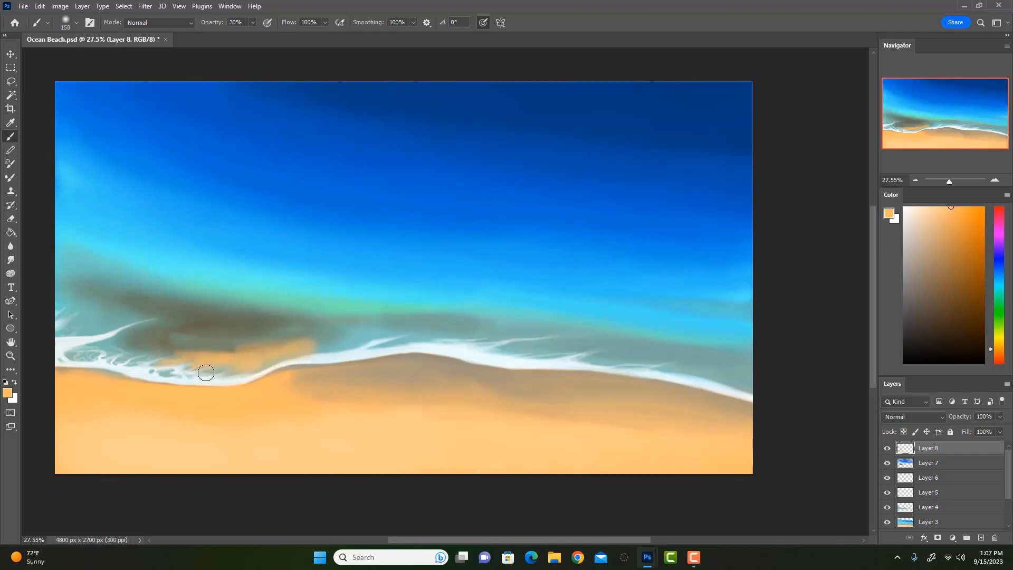
Blend the orange patch's upper and outer edges into the shallows with sampled grey-green and brown at 30% opacity
alt+click(248, 323)
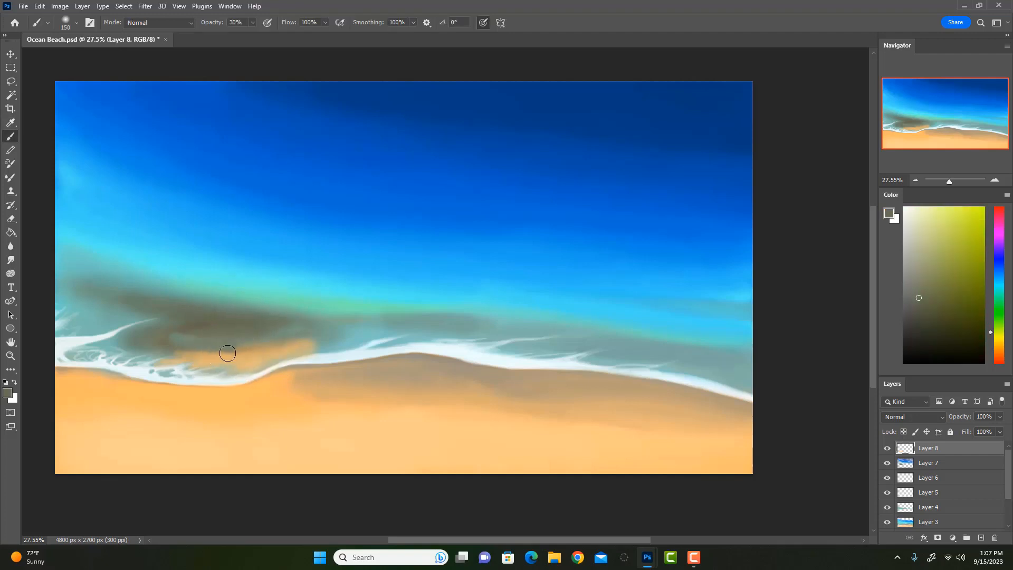
drag(228, 352, 189, 352)
key(ctrl+z)
alt+click(321, 345)
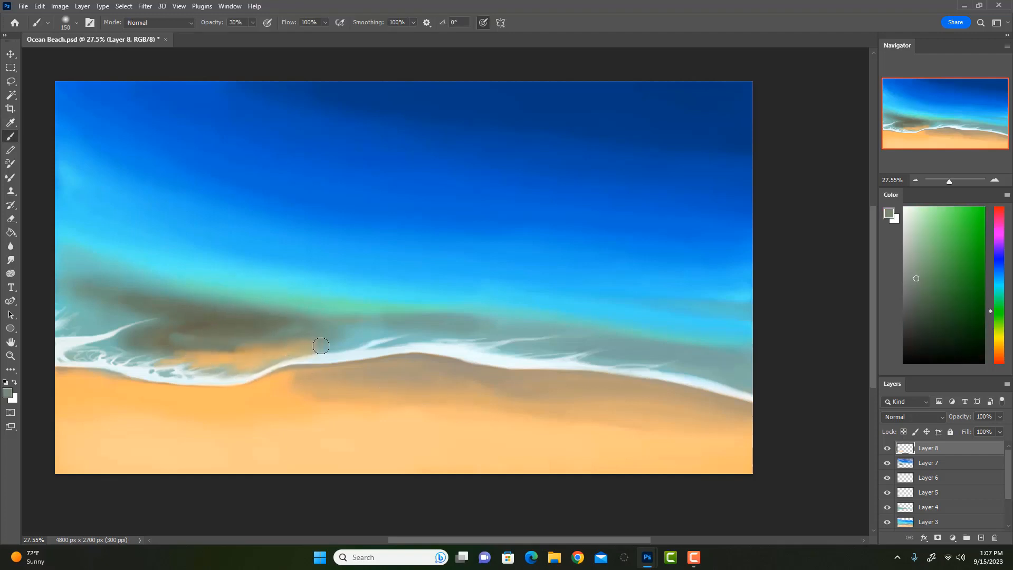
key(bracketright)
mouse_move(318, 344)
mouse_down()
mouse_move(237, 347)
mouse_move(270, 341)
mouse_up()
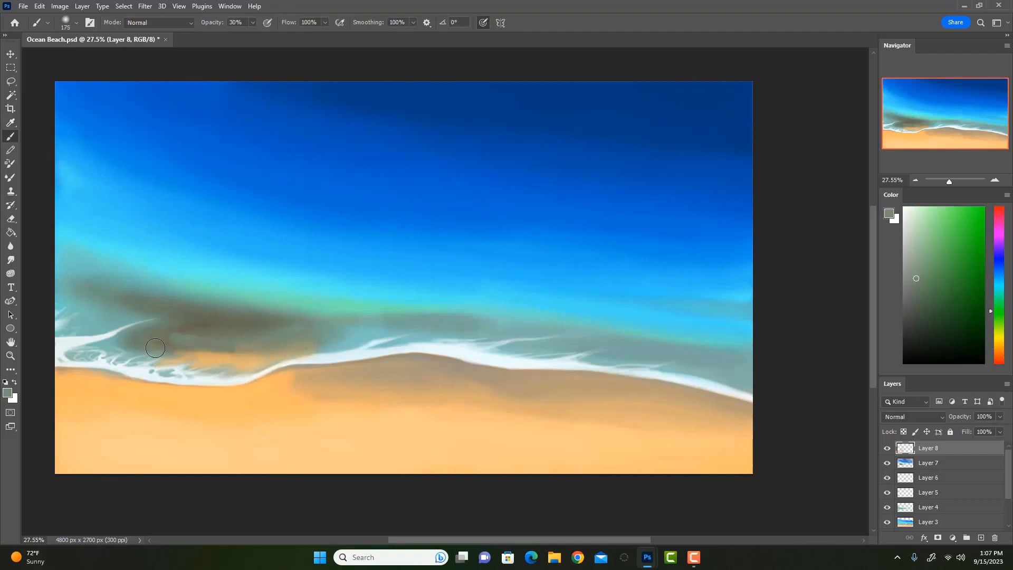
alt+click(195, 338)
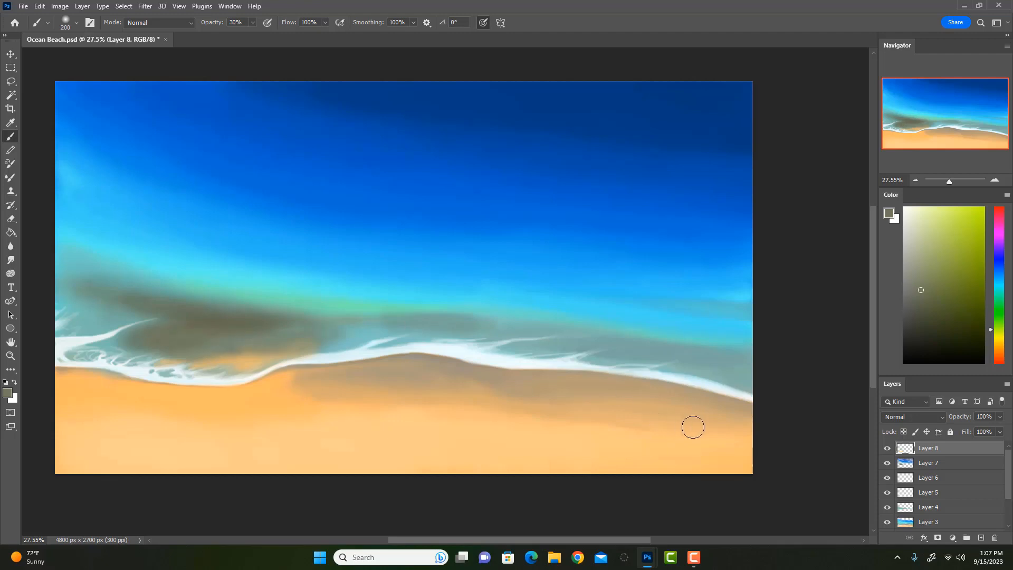
Cover the darker wet sand below the middle of the foam with a sampled sand orange, enlarging the brush to size 250
alt+click(266, 366)
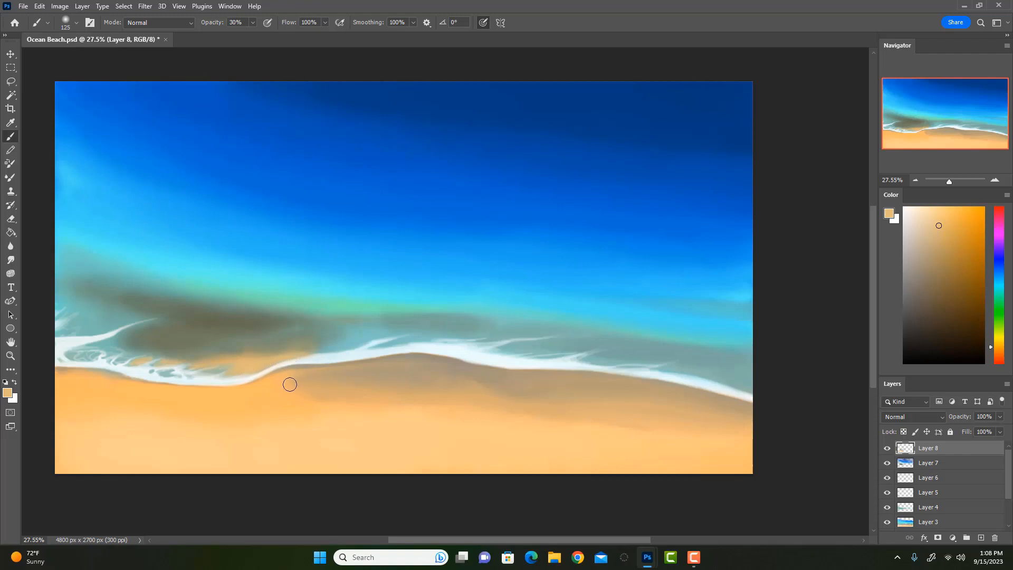
drag(272, 378, 348, 367)
key(ctrl+z)
alt+click(264, 395)
mouse_move(275, 383)
mouse_down()
mouse_move(321, 373)
mouse_move(258, 391)
mouse_move(312, 378)
mouse_move(321, 381)
mouse_move(289, 401)
mouse_move(325, 400)
mouse_move(303, 388)
mouse_move(400, 410)
mouse_up()
key(bracketright)
key(bracketright)
key(bracketright)
key(bracketright)
drag(324, 385, 529, 422)
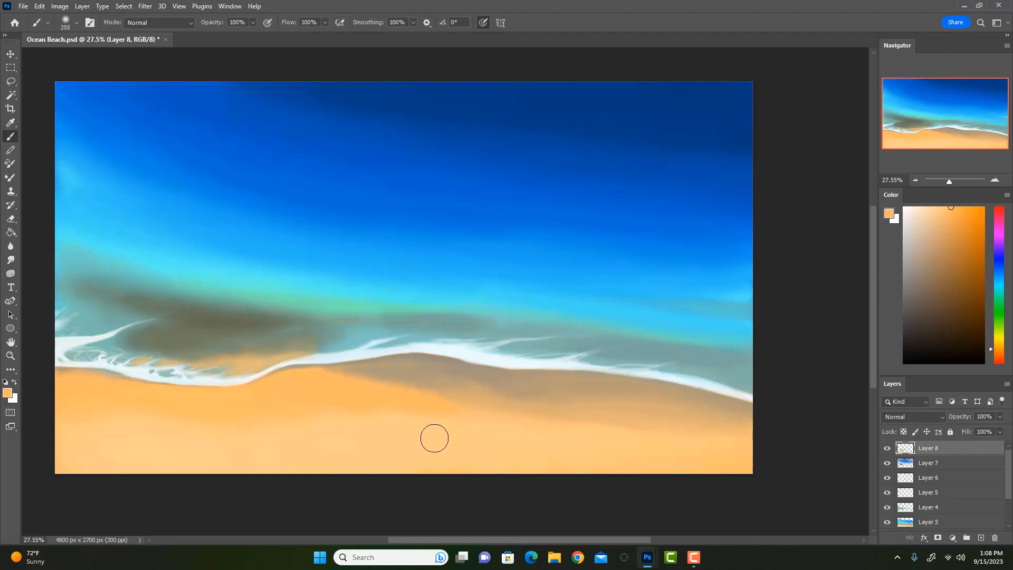
Extend the orange sand over the wet sand toward the right at 30% and 100% opacity, undoing the last stroke
key(3)
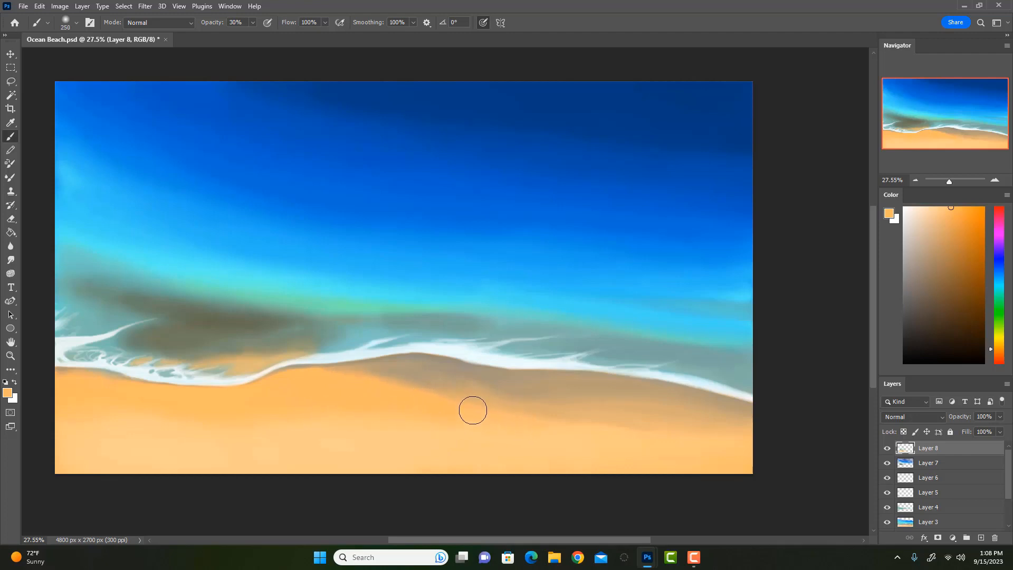
mouse_move(426, 372)
mouse_down()
mouse_move(459, 384)
mouse_move(363, 376)
mouse_move(519, 396)
mouse_move(384, 382)
mouse_move(413, 401)
mouse_move(335, 398)
mouse_move(428, 407)
mouse_up()
key(bracketleft)
mouse_move(412, 379)
mouse_down()
mouse_move(444, 386)
mouse_move(351, 382)
mouse_move(461, 393)
mouse_move(407, 399)
mouse_move(460, 405)
mouse_move(432, 401)
mouse_move(439, 393)
mouse_move(447, 404)
mouse_move(559, 412)
mouse_move(469, 396)
mouse_move(785, 448)
mouse_move(577, 430)
mouse_move(390, 442)
mouse_move(547, 436)
mouse_move(434, 432)
mouse_up()
key(0)
key(bracketright)
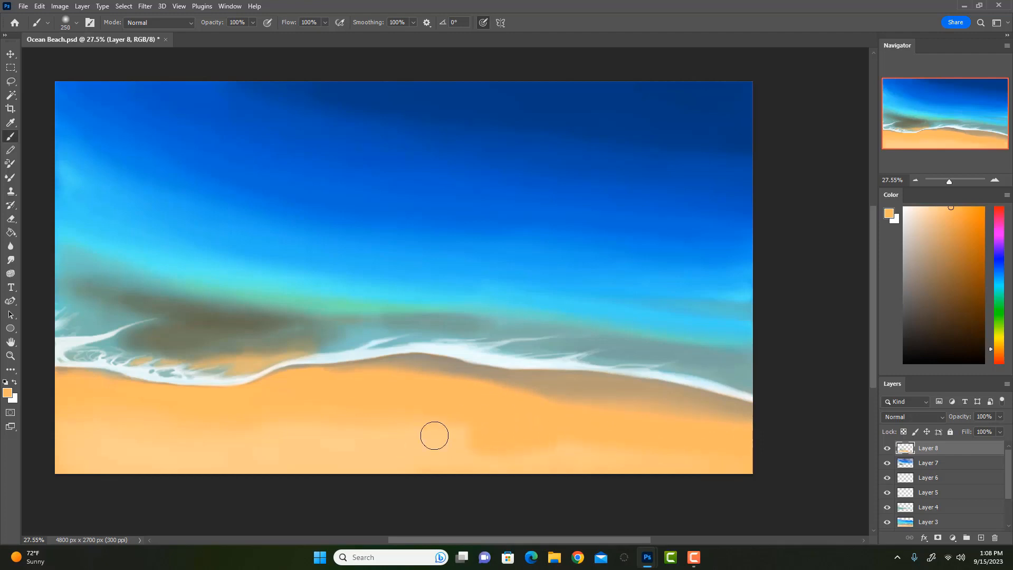
key(bracketleft)
key(ctrl+z)
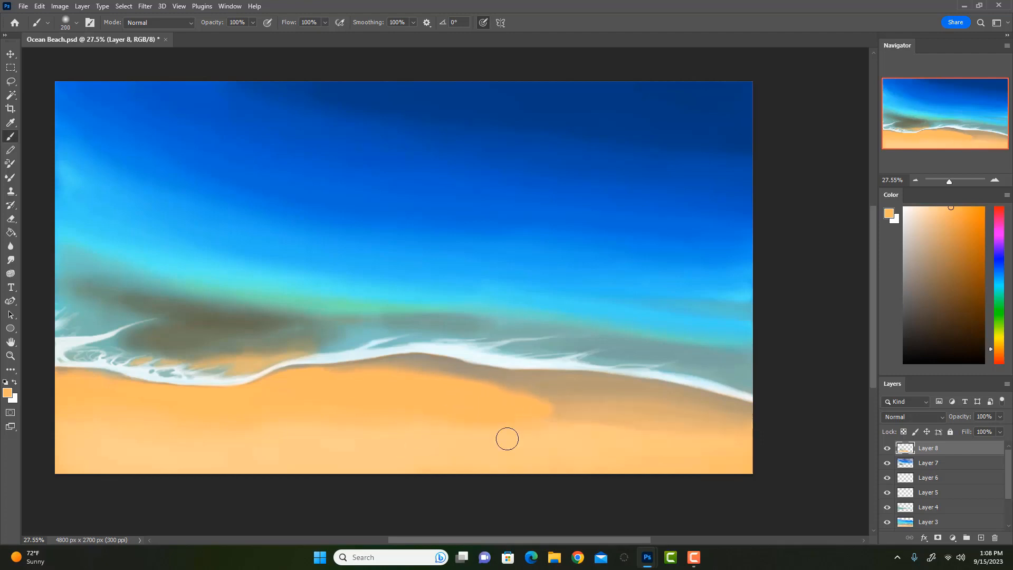
Paint a sampled wet-sand brown down over the right half of the beach at 30% and 100% opacity with up to a size 400 brush
alt+click(562, 394)
mouse_move(552, 403)
mouse_down()
mouse_move(515, 422)
mouse_move(522, 436)
mouse_up()
key(3)
key(bracketright)
key(bracketright)
key(bracketright)
key(bracketright)
drag(476, 404, 504, 409)
key(bracketleft)
key(bracketleft)
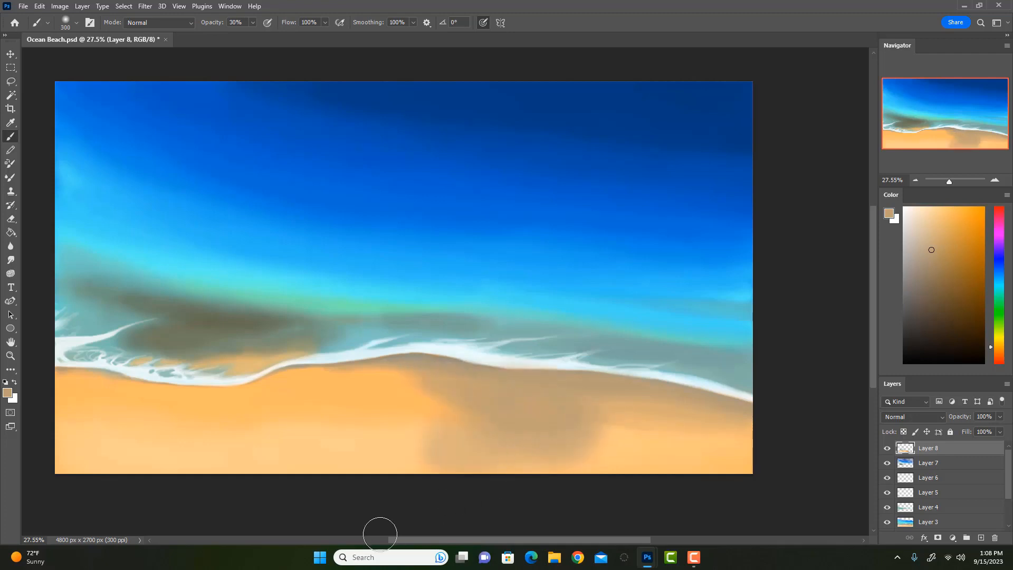
key(bracketright)
key(0)
mouse_move(610, 420)
mouse_down()
mouse_move(654, 458)
mouse_move(730, 464)
mouse_up()
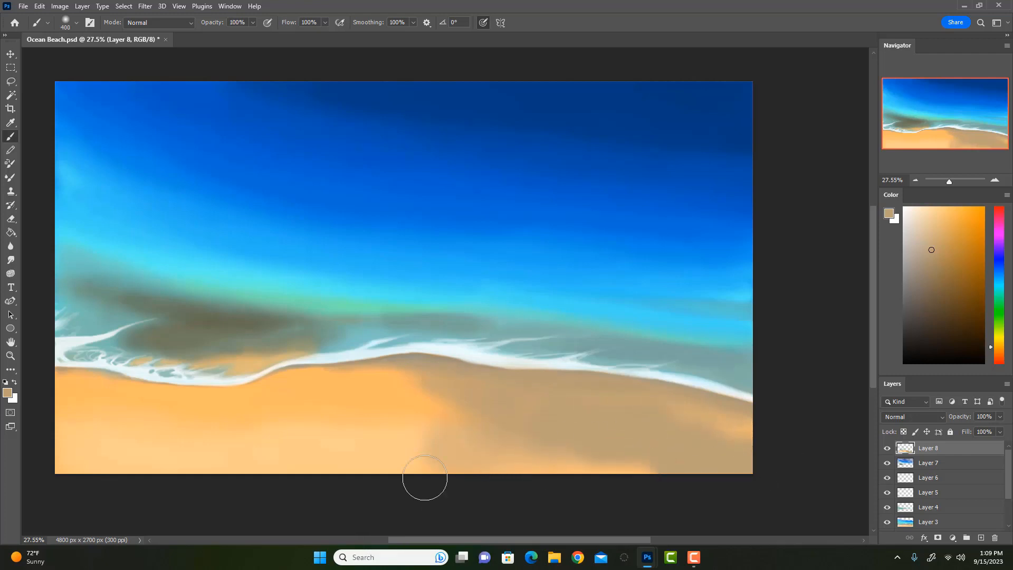
Repaint the lower right beach with sampled sand orange at 100% opacity and size 250, leaving a brown wet-sand band below the foam
key(bracketleft)
alt+click(420, 409)
drag(403, 388, 575, 418)
key(ctrl+z)
key(bracketleft)
mouse_move(380, 385)
mouse_down()
mouse_move(725, 444)
mouse_move(481, 416)
mouse_move(445, 423)
mouse_move(709, 459)
mouse_up()
mouse_move(394, 429)
mouse_down()
mouse_move(736, 459)
mouse_move(392, 462)
mouse_move(275, 485)
mouse_up()
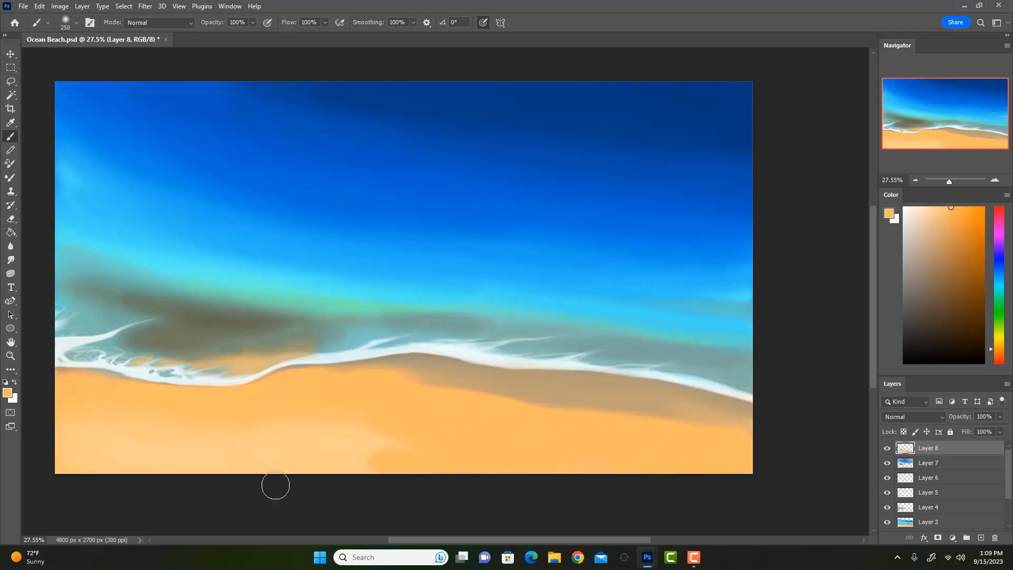
Touch up the edge of the pale sand patch with its sampled color and add a new layer on top
key(bracketright)
key(bracketleft)
key(bracketleft)
alt+click(343, 450)
click(980, 537)
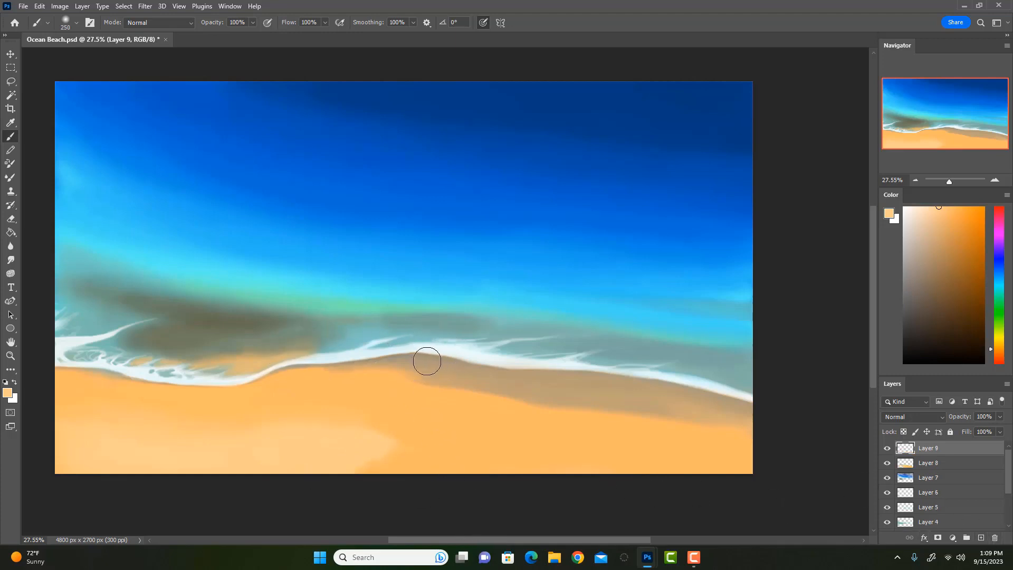
Lighten a sampled water teal to pale cyan and paint thin strokes over the orange patch at 30% opacity with a size 100 brush
alt+click(334, 347)
key(bracketleft)
key(bracketleft)
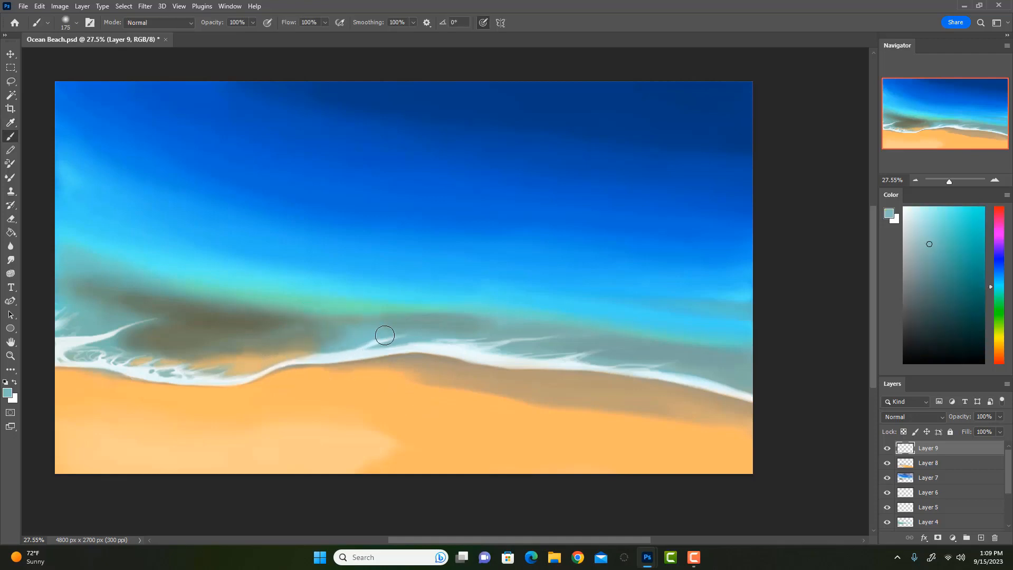
key(3)
key(bracketleft)
alt+click(355, 339)
drag(929, 234, 924, 209)
key(bracketleft)
key(bracketleft)
mouse_move(295, 355)
mouse_down()
mouse_move(310, 369)
mouse_move(228, 378)
mouse_move(292, 355)
mouse_move(253, 359)
mouse_up()
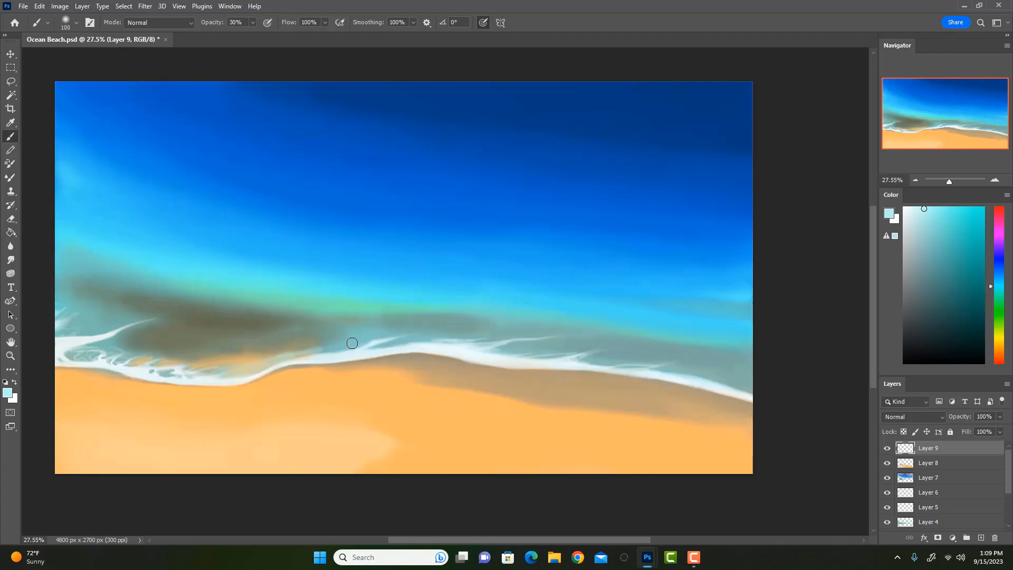
Soften the orange patch's edge with sampled teal tones and flip the canvas horizontally
key(i)
alt+click(283, 359)
alt+click(309, 350)
key(ctrl+shift+h)
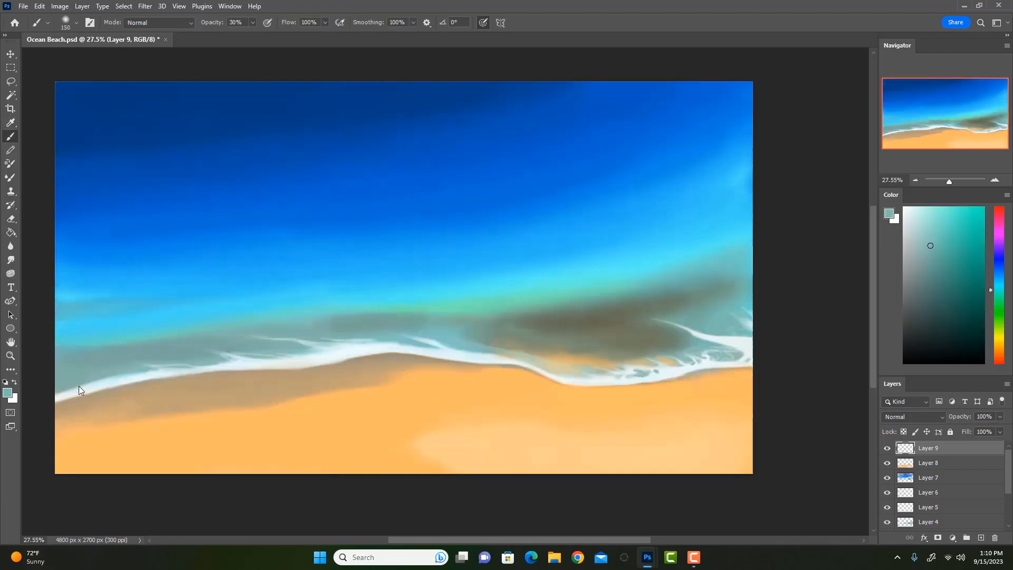
Cover the right end of the brown shallows with a sampled teal at 30% opacity, enlarging the brush to size 500
key(bracketright)
key(bracketright)
key(bracketright)
key(bracketright)
key(bracketright)
mouse_move(639, 314)
mouse_down()
mouse_move(719, 290)
mouse_move(706, 300)
mouse_move(642, 296)
mouse_up()
key(ctrl+z)
alt+click(724, 283)
key(bracketright)
key(bracketright)
key(bracketright)
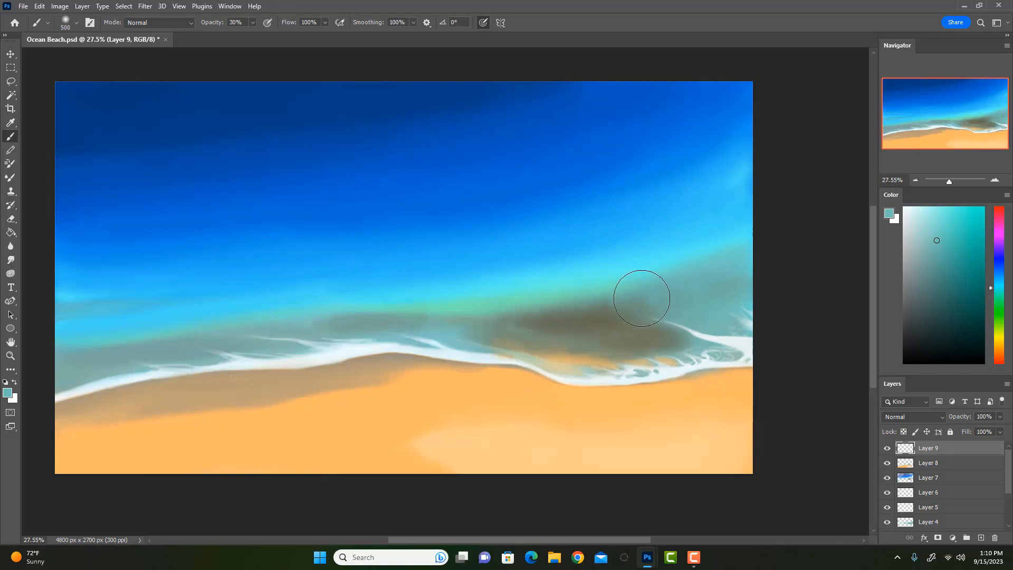
Pick a pale cyan and paint a thin foam streak from the right foam up over the brown shallows with a size 150 brush
drag(921, 230, 925, 206)
key(bracketleft)
key(bracketleft)
key(bracketleft)
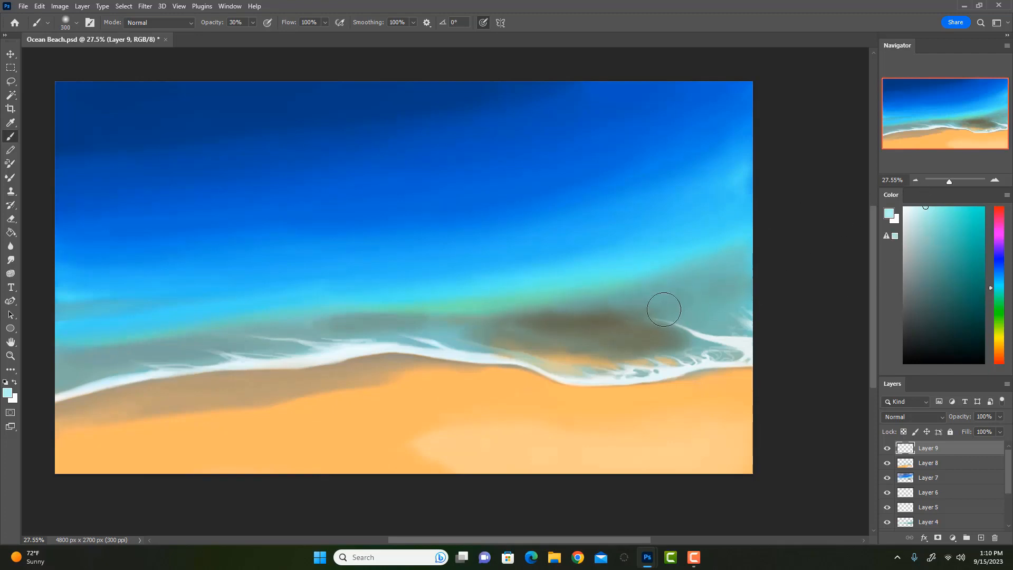
drag(698, 296, 564, 302)
key(ctrl+z)
key(bracketleft)
key(bracketleft)
key(bracketleft)
drag(596, 306, 686, 331)
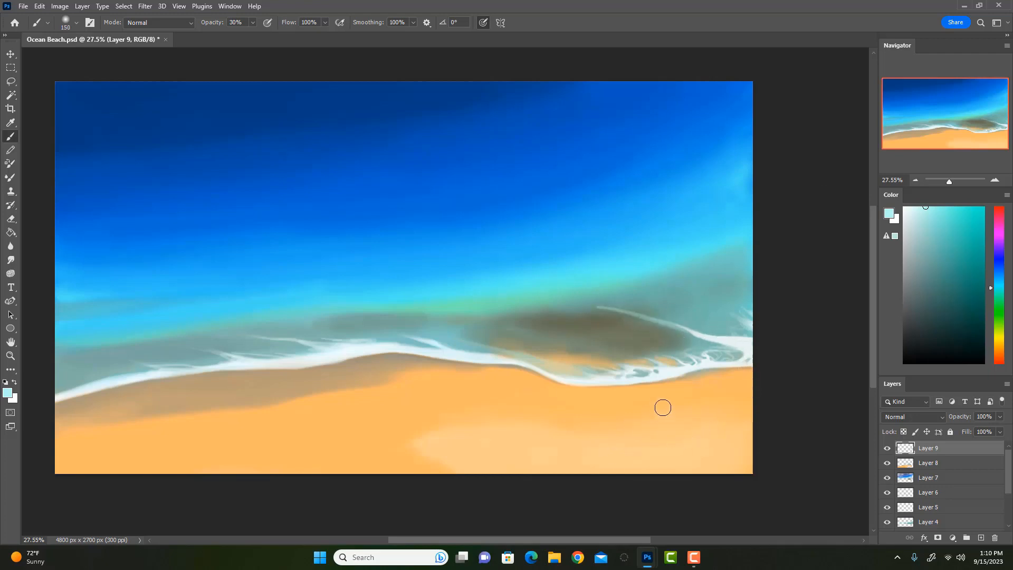
Replace the last foam streak with thin looping pale cyan lines on a new layer, using a smaller brush at 30% opacity
key(ctrl+z)
key(bracketleft)
key(bracketleft)
click(981, 537)
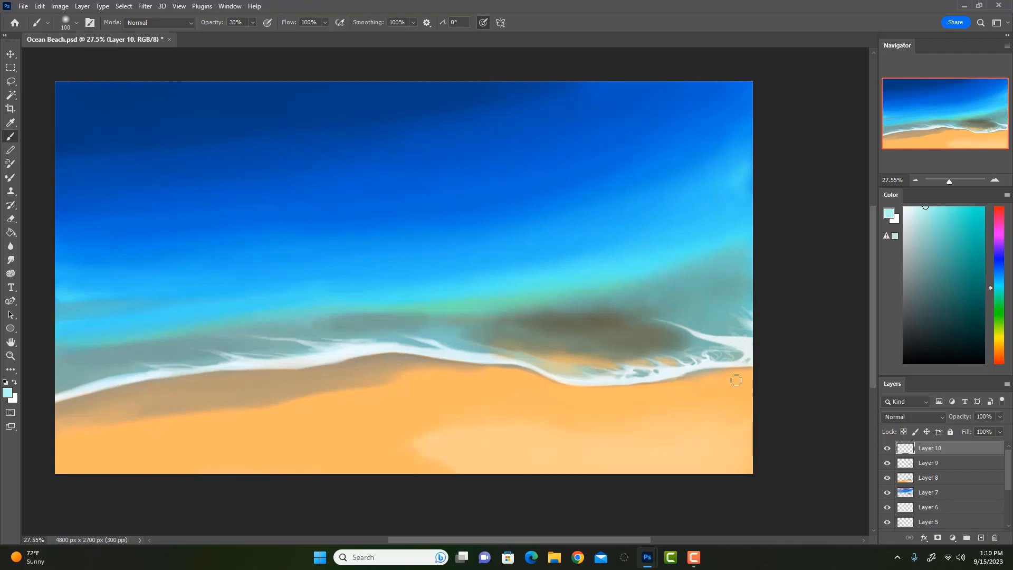
key(bracketleft)
mouse_move(590, 299)
mouse_down()
mouse_move(660, 321)
mouse_move(673, 302)
mouse_move(718, 317)
mouse_move(657, 308)
mouse_move(737, 321)
mouse_move(590, 303)
mouse_up()
key(bracketleft)
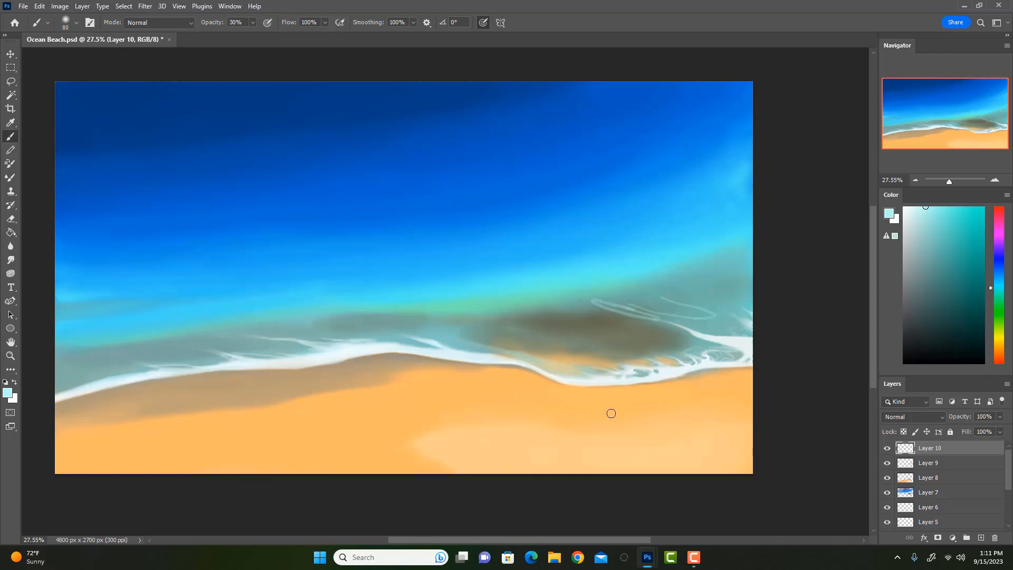
Undo the looping foam lines and paint fine pale cyan streaks across the grey-teal water near the canvas's right edge
key(ctrl+z)
key(ctrl+z)
mouse_move(633, 303)
mouse_down()
mouse_move(721, 327)
mouse_move(717, 319)
mouse_move(729, 319)
mouse_move(693, 308)
mouse_move(728, 311)
mouse_up()
drag(700, 274, 760, 292)
drag(685, 286, 765, 313)
key(ctrl+z)
drag(692, 294, 731, 312)
Fade the left ends of the new foam streaks with a size 400 eraser at 30% opacity
key(e)
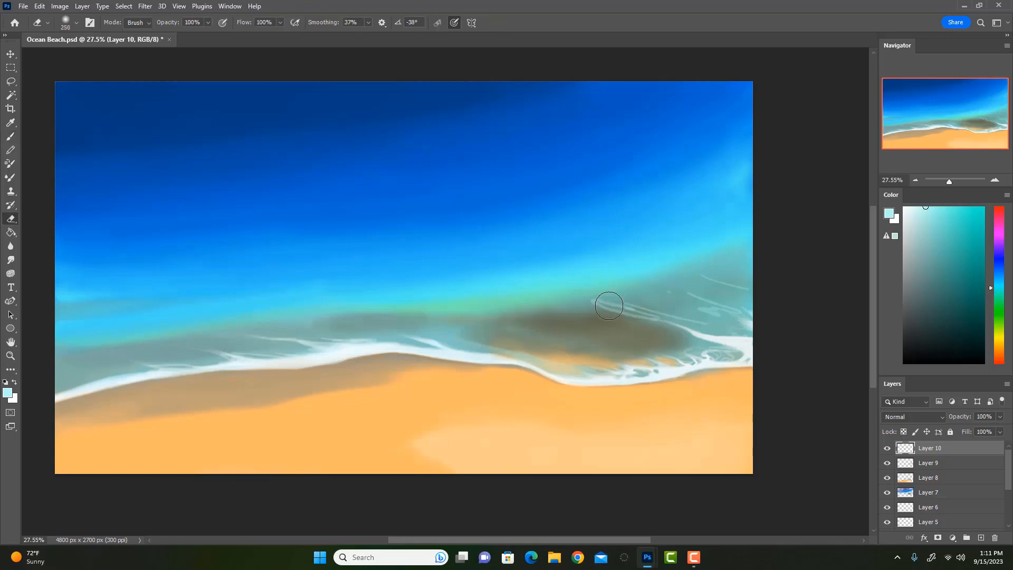
key(3)
key(bracketright)
key(bracketright)
drag(617, 290, 614, 299)
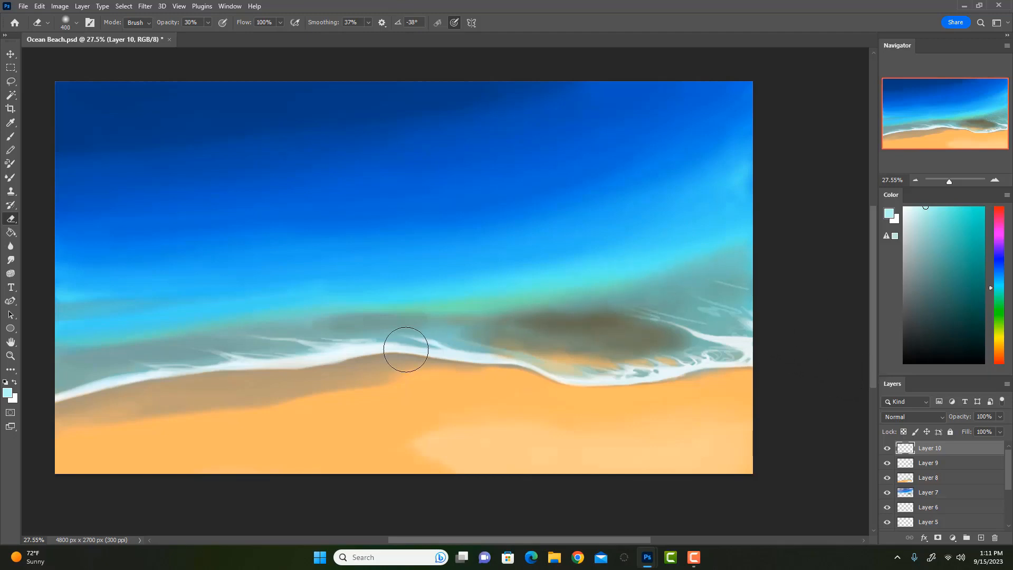
Lighten a sampled foam color to white and add thin streaks above the right foam with a size 50 brush
key(b)
drag(739, 321, 721, 317)
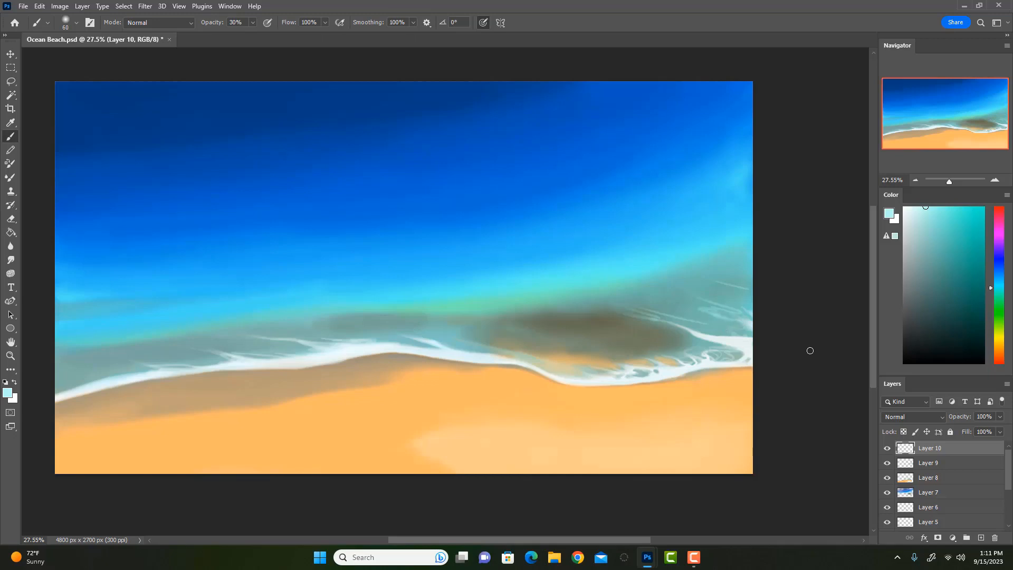
alt+click(730, 344)
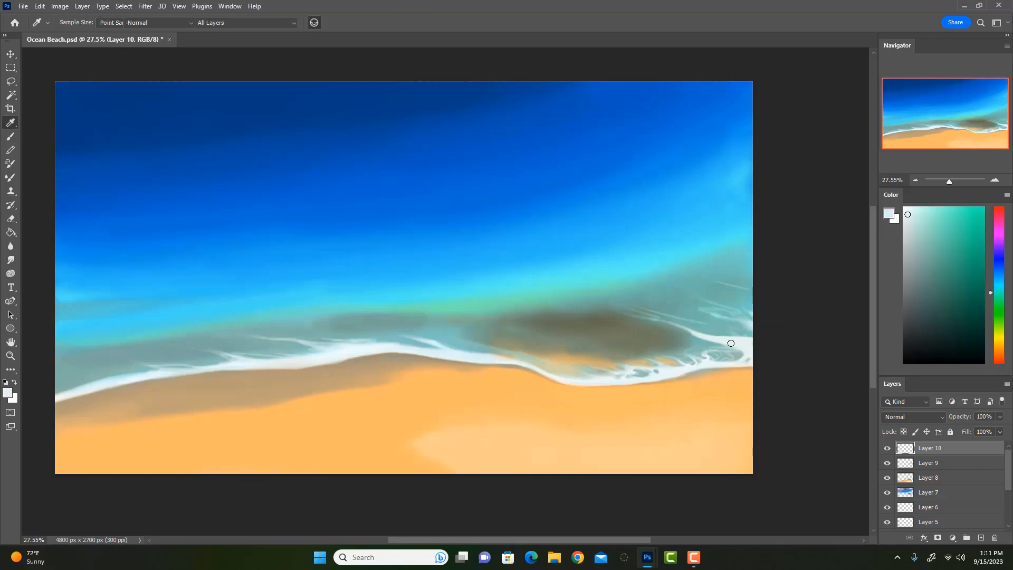
key([)
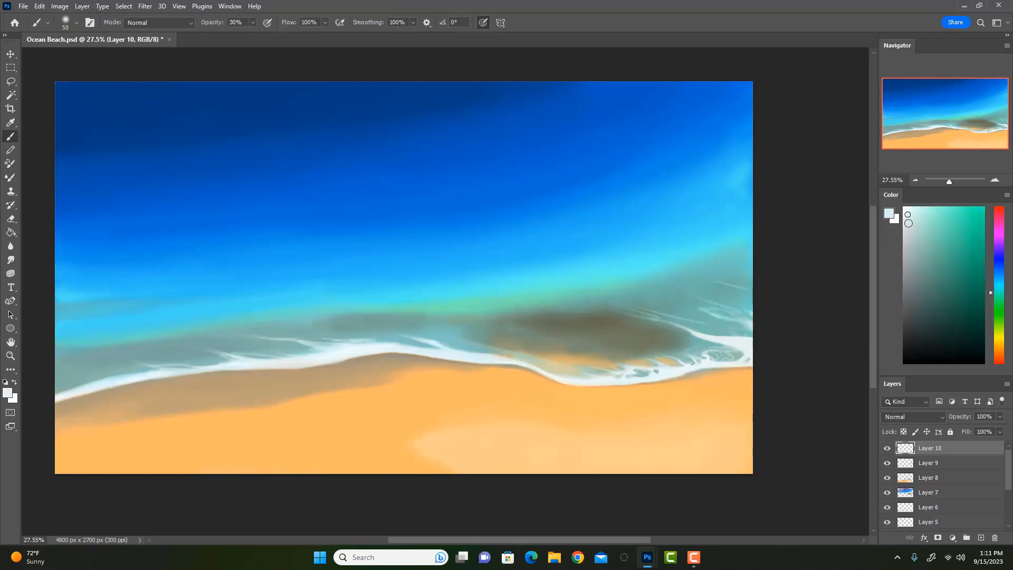
drag(908, 223, 904, 208)
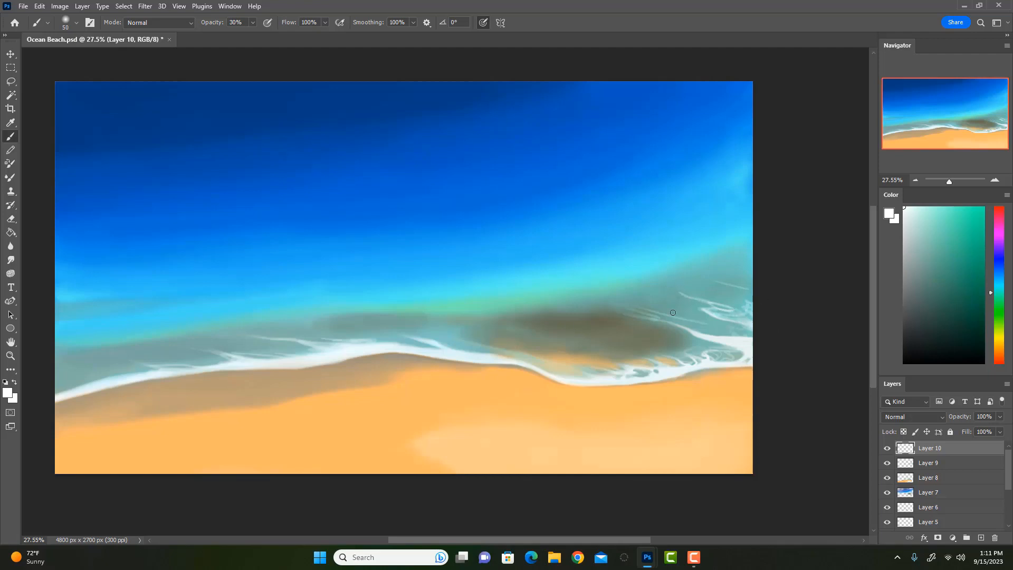
Add looping white foam lines near the canvas's right edge with a size 35 brush and soften them with the 30% eraser
key(e)
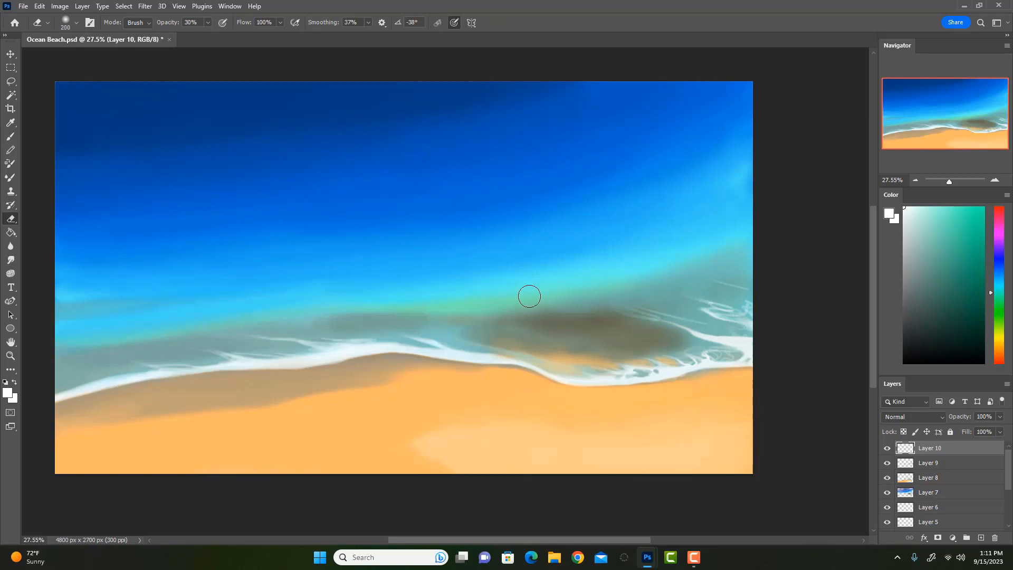
key(bracketright)
key(bracketright)
key(b)
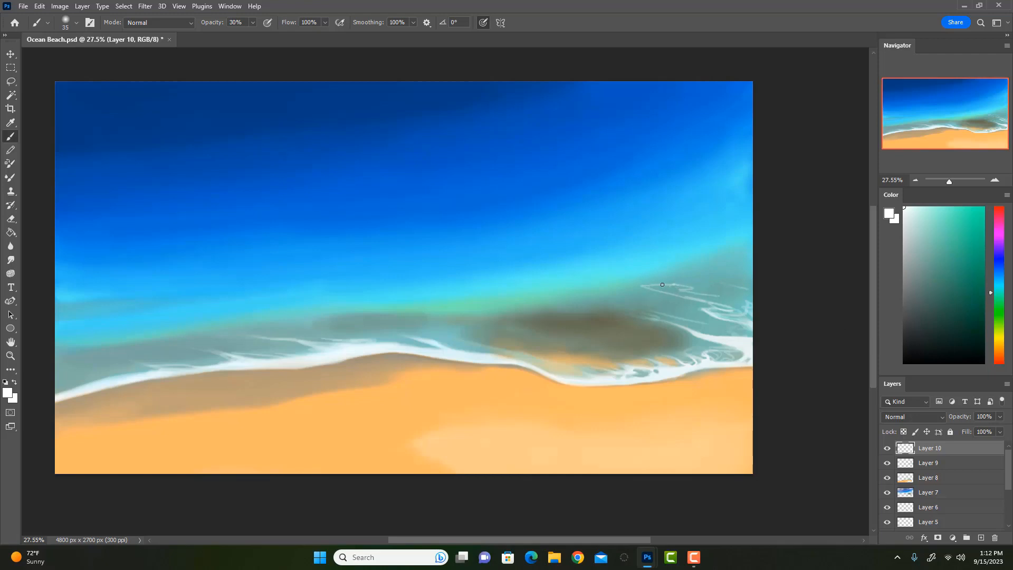
mouse_move(662, 285)
mouse_down()
mouse_move(748, 299)
mouse_move(722, 306)
mouse_move(702, 286)
mouse_move(622, 278)
mouse_move(693, 292)
mouse_move(629, 286)
mouse_up()
key(e)
mouse_move(707, 286)
mouse_down()
mouse_move(675, 293)
mouse_move(789, 298)
mouse_move(744, 333)
mouse_move(722, 291)
mouse_up()
key(b)
Paint dark patches between the right foam lines with olive brown sampled from the shallows, using brush sizes 70 to 90
alt+click(617, 325)
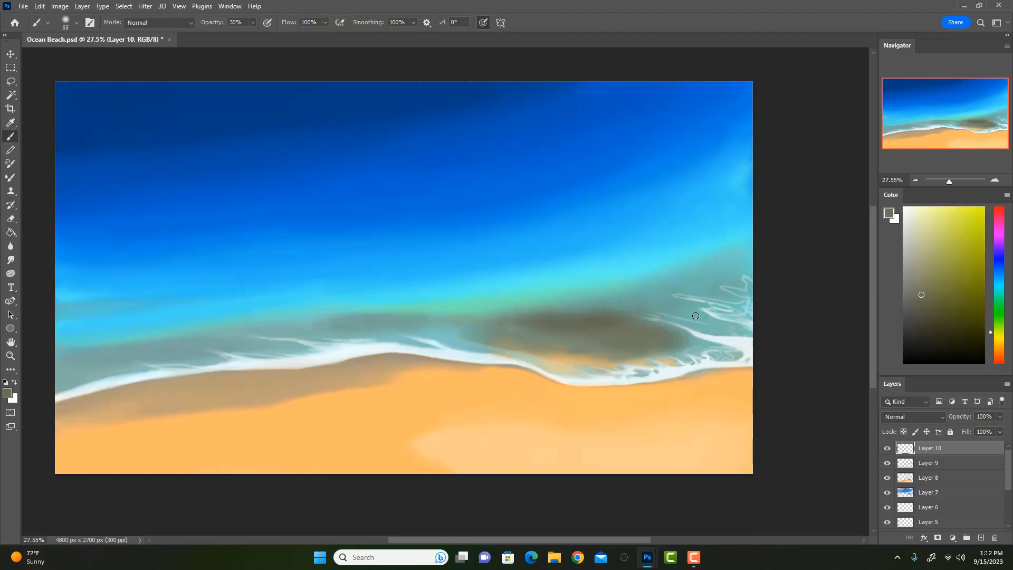
key(bracketright)
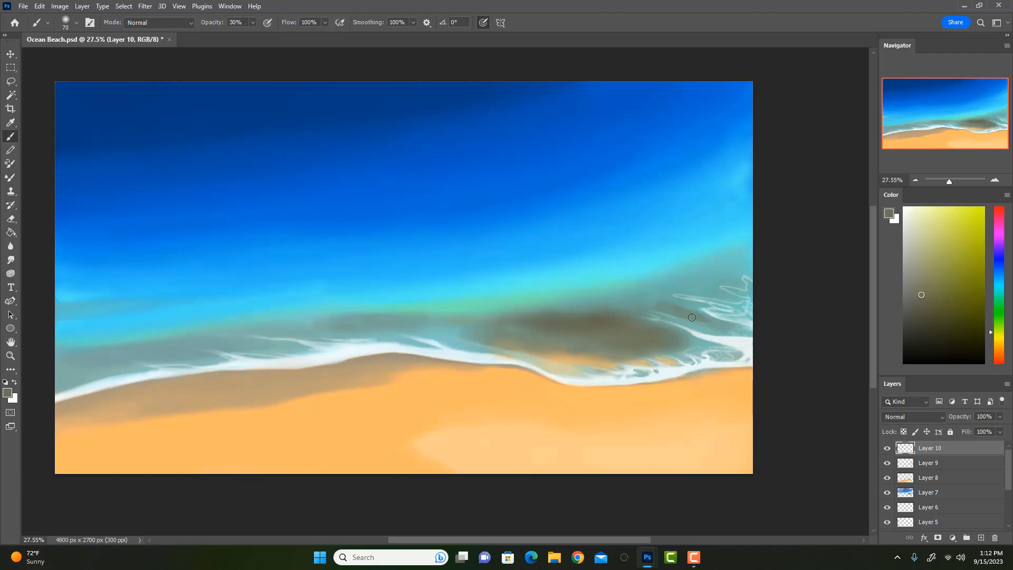
mouse_move(685, 287)
mouse_down()
mouse_move(715, 295)
mouse_move(695, 291)
mouse_up()
drag(681, 323, 733, 330)
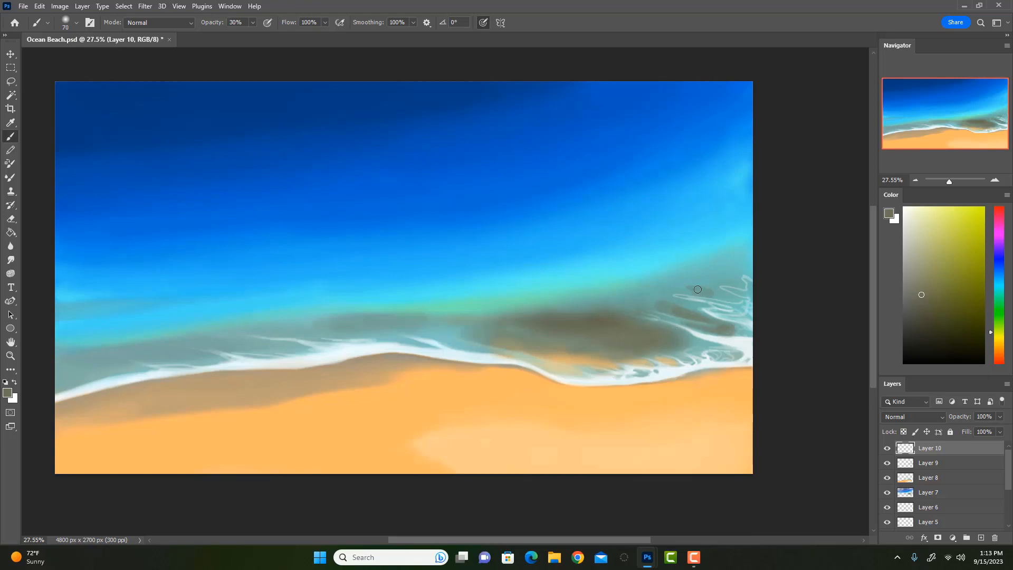
mouse_move(700, 292)
mouse_down()
mouse_move(677, 290)
mouse_move(726, 297)
mouse_up()
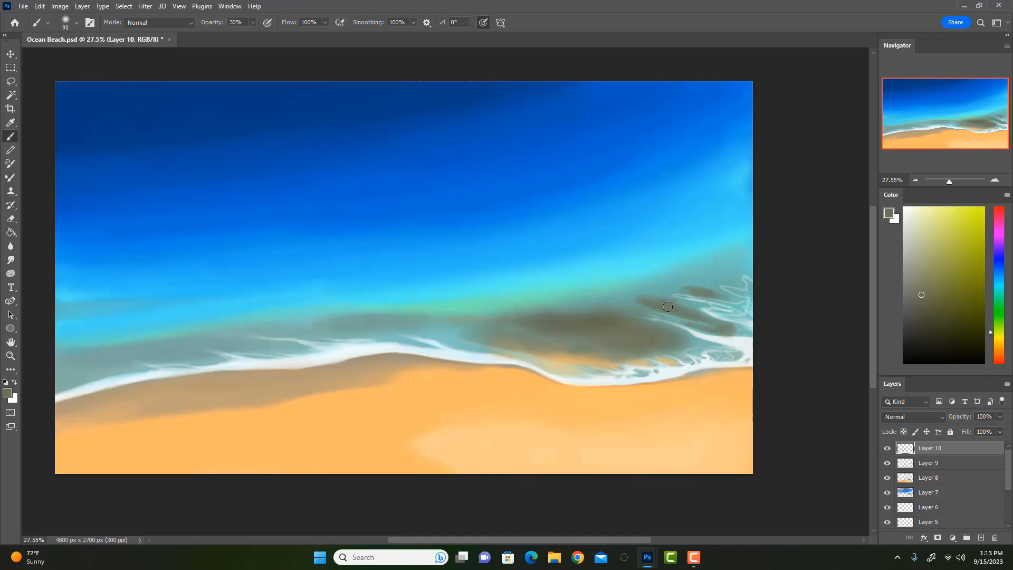
Trim the dark patches between the foam lines with sampled teal, using a size 150 brush at 30% opacity
alt+click(694, 274)
key(bracketright)
key(bracketright)
key(bracketright)
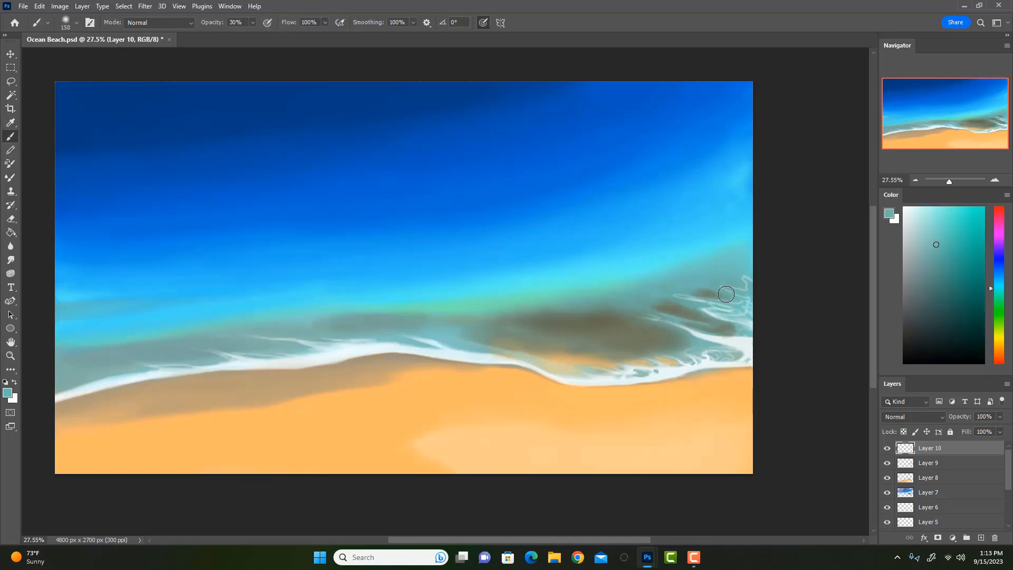
alt+click(665, 324)
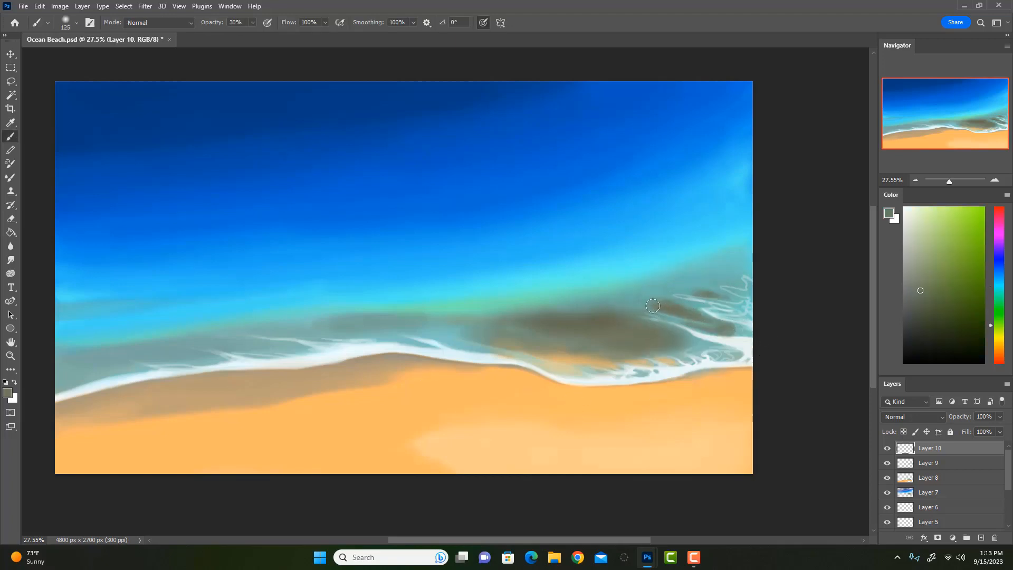
Refine the edges of the dark patches with sampled teal and grey-green tones, using brush sizes 70 to 80
alt+click(651, 304)
key(bracketleft)
key(bracketleft)
key(bracketleft)
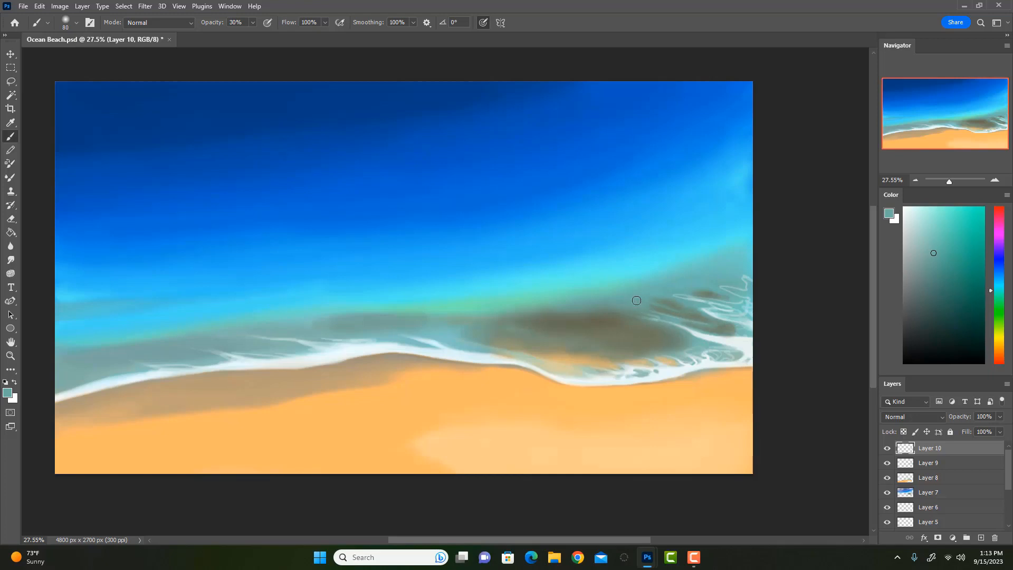
alt+click(671, 314)
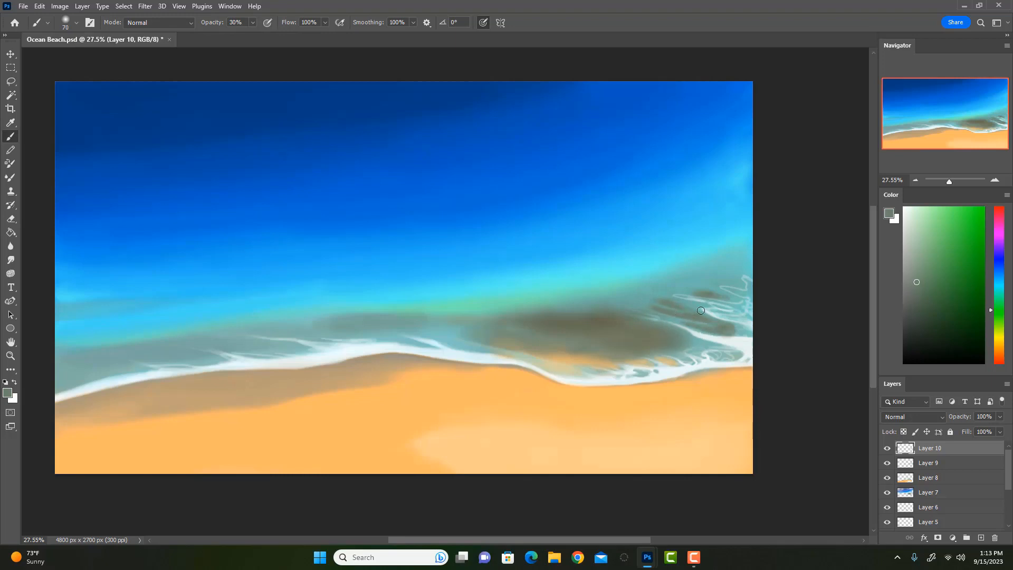
alt+click(671, 316)
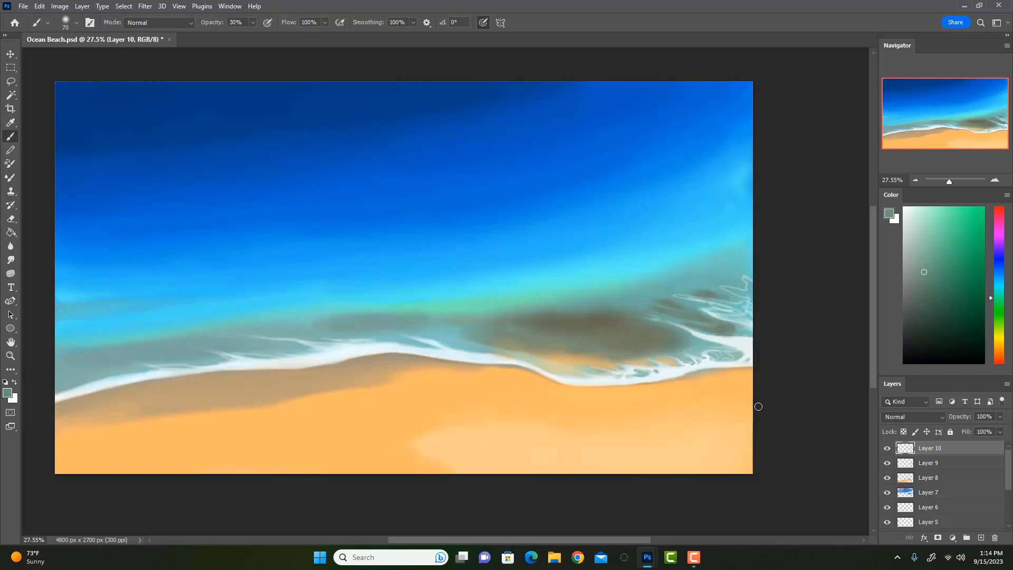
alt+click(669, 280)
key(bracketright)
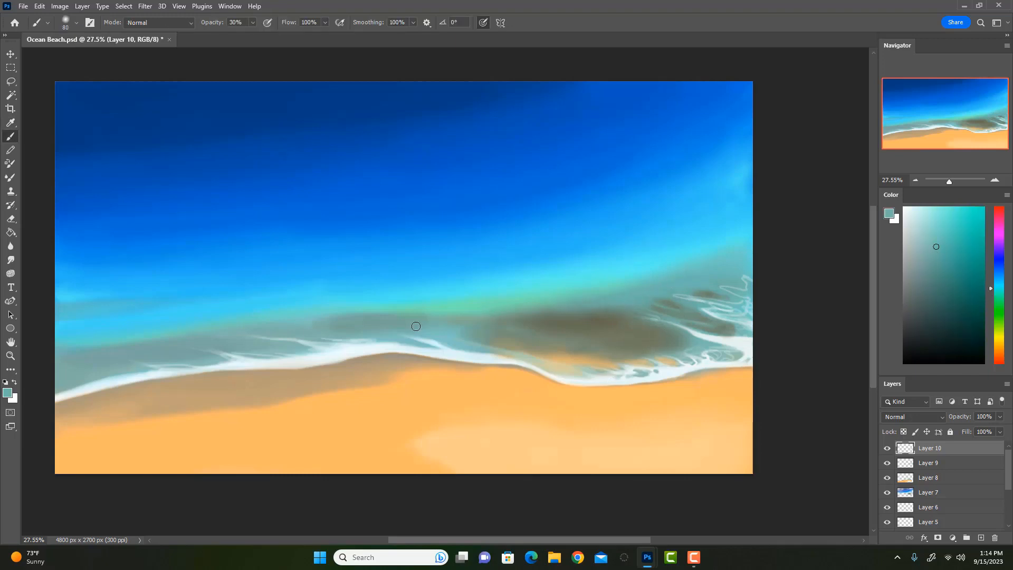
Pick a bright turquoise based on the water above the brown shallows and brush it beside the foam lines at size 500
key(bracketright)
key(bracketright)
key(bracketright)
key(bracketright)
alt+click(606, 295)
click(947, 215)
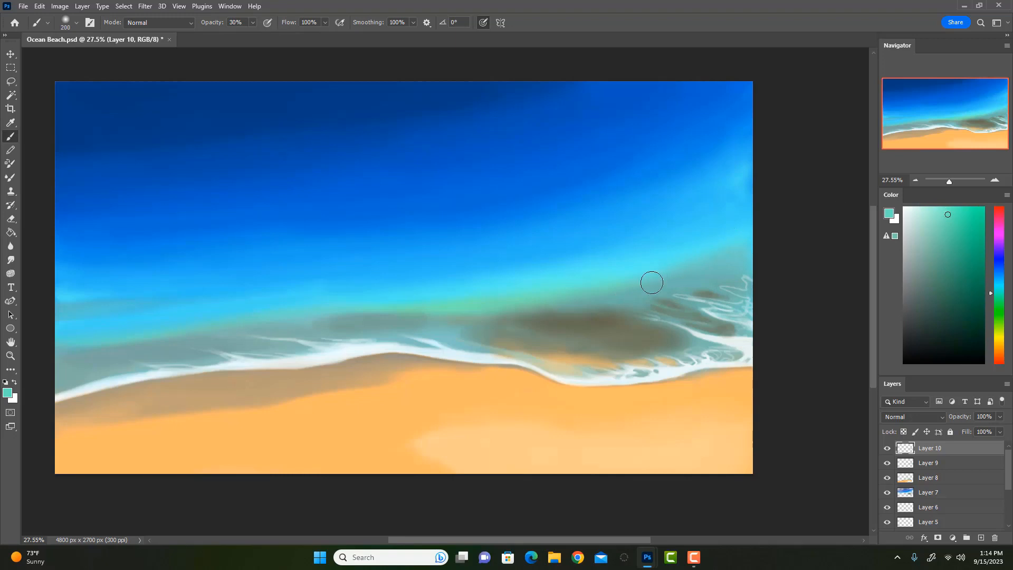
key(bracketright)
key(bracketright)
key(bracketright)
key(bracketright)
key(bracketright)
key(bracketright)
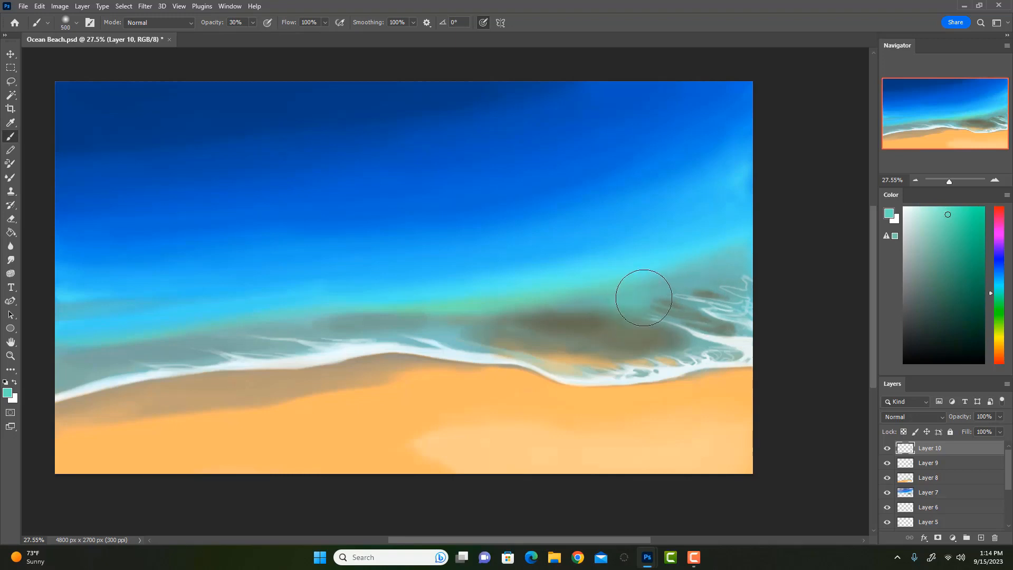
Spread the turquoise along the upper edge of the brown shallows with the brush reduced to size 175
key(bracketleft)
key(bracketleft)
key(bracketleft)
key(bracketleft)
key(bracketleft)
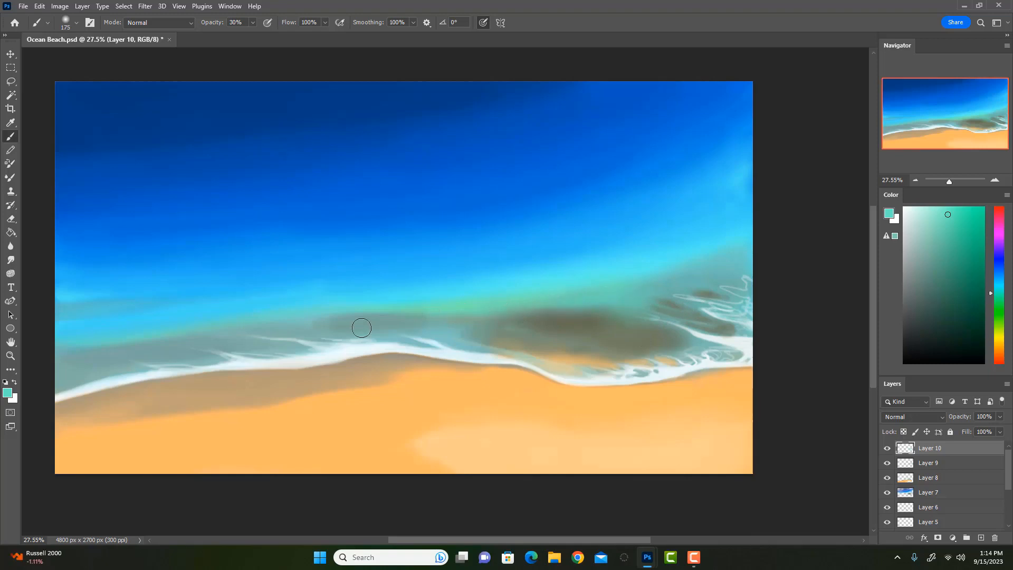
key(bracketright)
Glaze sampled green-turquoise over the shallows above the middle foam at 10% opacity, reducing the brush to size 90
alt+click(543, 293)
key(1)
key(bracketleft)
key(bracketleft)
key(bracketleft)
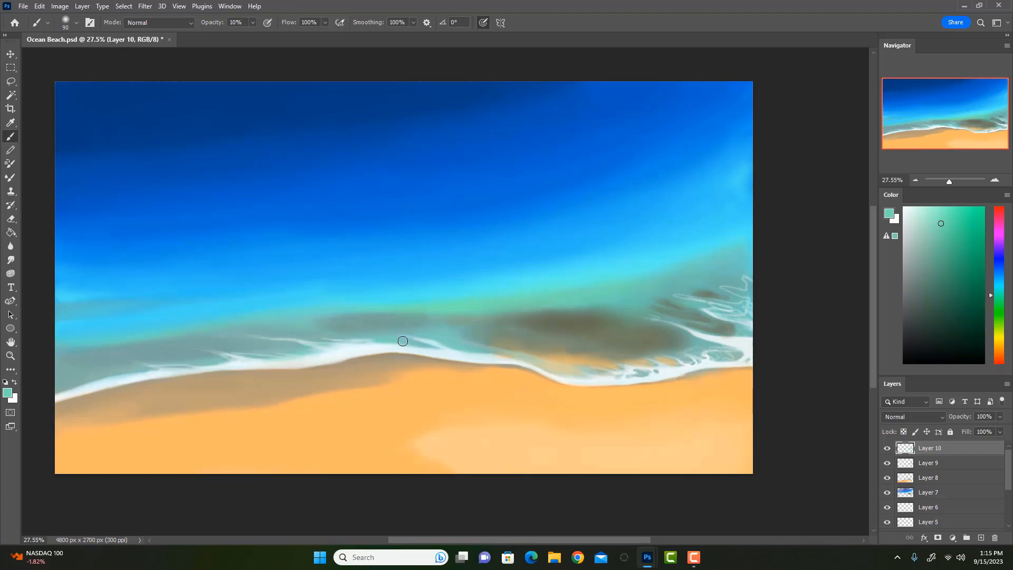
Blend the grey streak above the middle foam with sampled grey-teal tones at 10% opacity, using a size 125 brush
key(bracketright)
key(bracketright)
alt+click(352, 318)
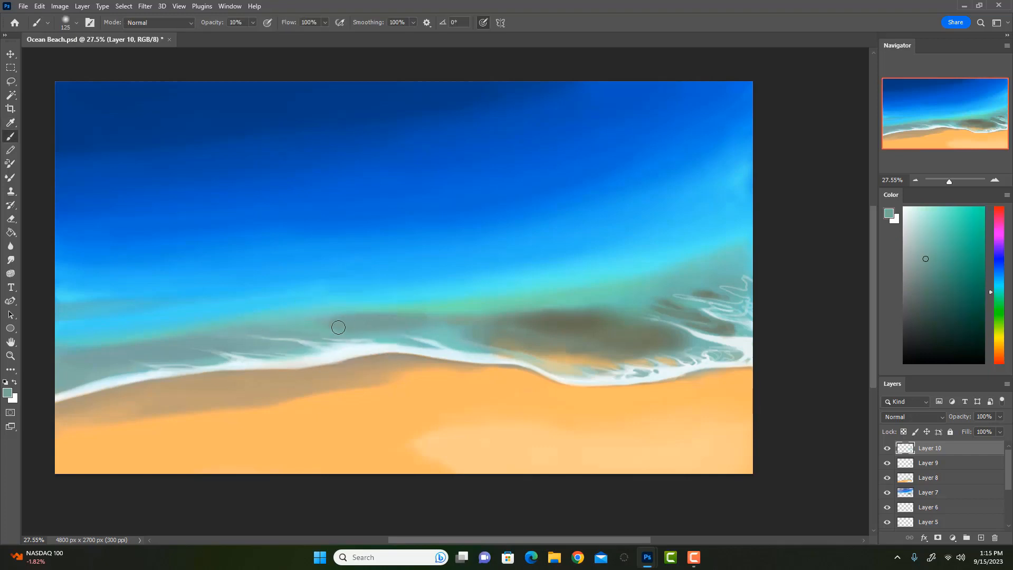
alt+click(362, 317)
key(bracketleft)
key(bracketleft)
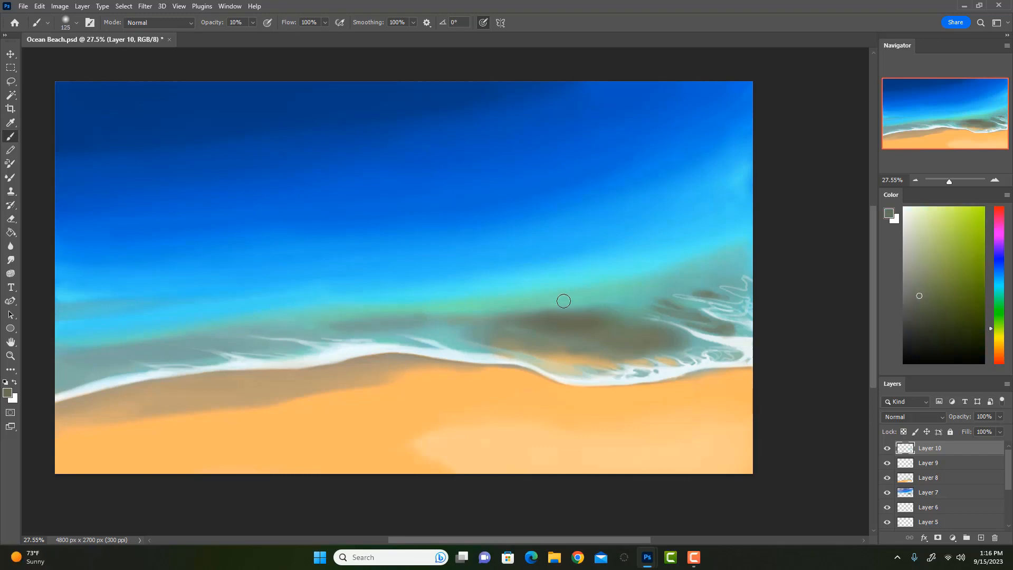
Extend the brown shallows upward with olive brown sampled from them, using a size 250 brush at 30% opacity
mouse_move(562, 299)
mouse_down()
mouse_move(517, 305)
mouse_move(591, 296)
mouse_move(516, 304)
mouse_move(605, 296)
mouse_move(493, 306)
mouse_move(579, 300)
mouse_up()
key(ctrl+z)
key(bracketright)
alt+click(558, 320)
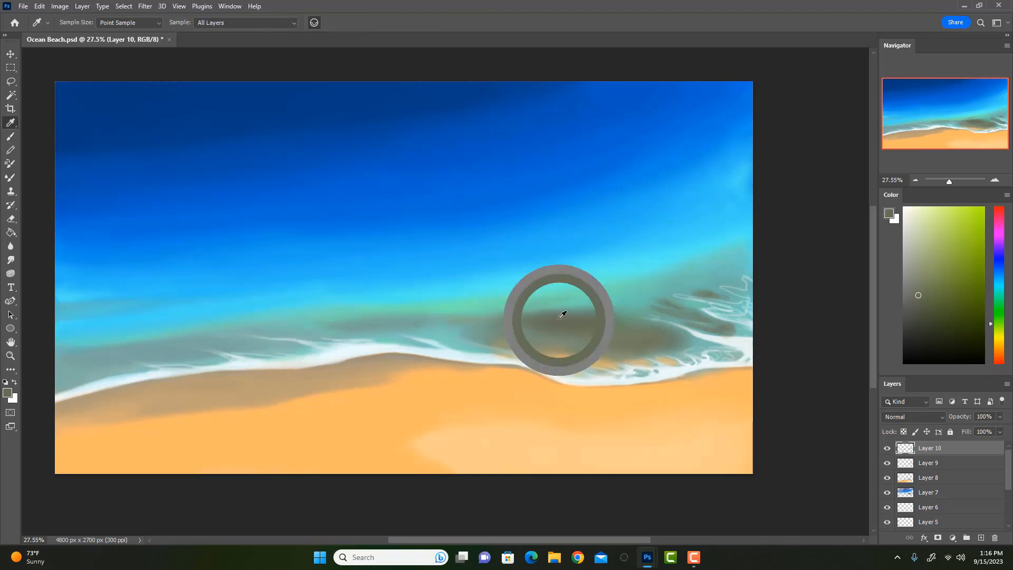
key(3)
key(1)
key(bracketright)
key(bracketright)
key(bracketright)
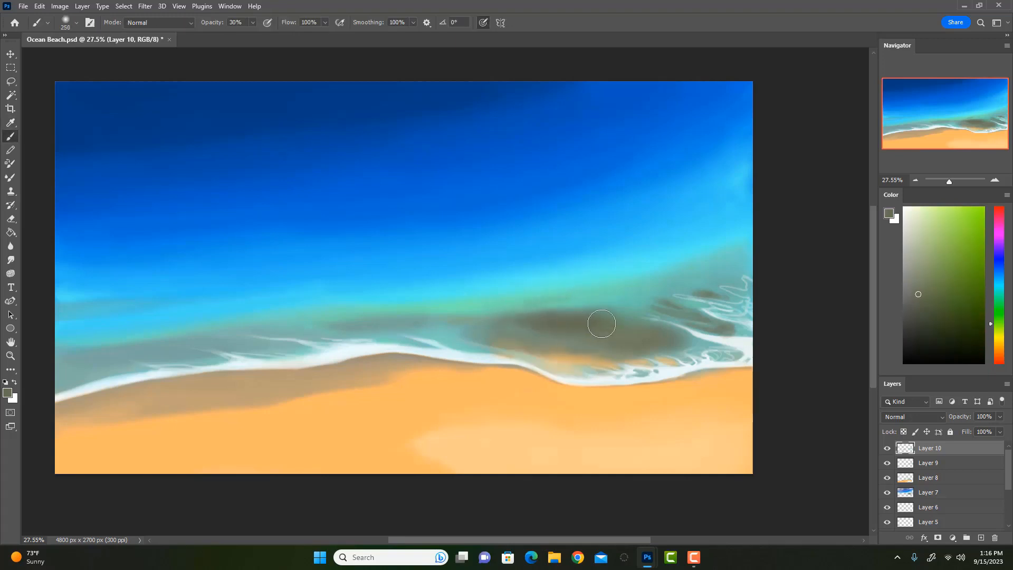
mouse_move(537, 318)
mouse_down()
mouse_move(584, 312)
mouse_move(563, 308)
mouse_move(596, 304)
mouse_move(525, 309)
mouse_move(607, 300)
mouse_move(494, 312)
mouse_move(635, 287)
mouse_move(714, 354)
mouse_move(642, 342)
mouse_up()
Break up the top edge of the brown shallows with sampled turquoise at 10% opacity, reducing the brush to size 125
alt+click(616, 286)
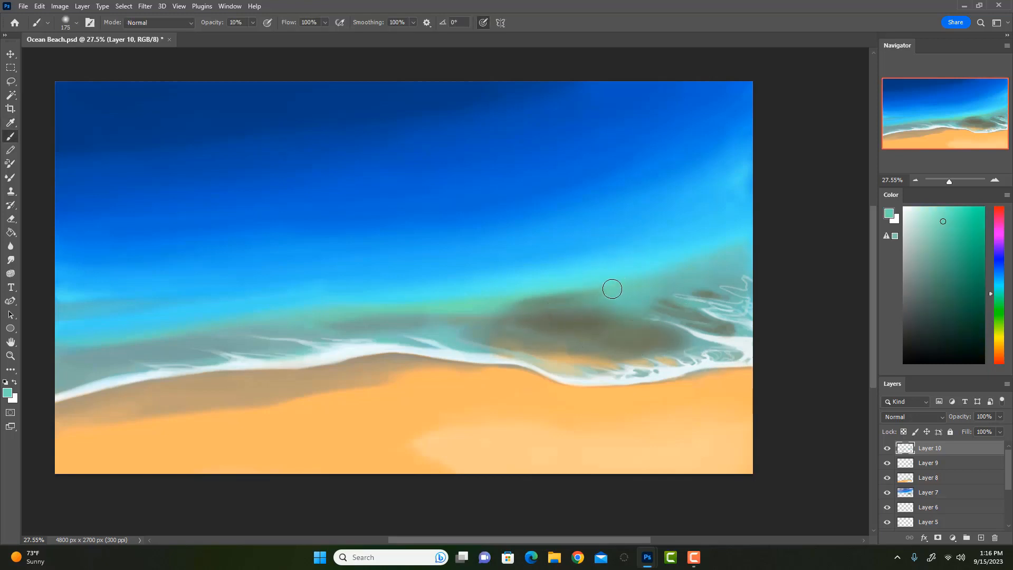
key(bracketleft)
key(bracketleft)
key(bracketleft)
key(bracketleft)
mouse_move(572, 291)
mouse_down()
mouse_move(466, 301)
mouse_move(589, 289)
mouse_move(466, 304)
mouse_move(635, 313)
mouse_move(620, 309)
mouse_move(735, 348)
mouse_move(535, 290)
mouse_move(704, 329)
mouse_move(523, 293)
mouse_move(553, 301)
mouse_up()
alt+click(501, 295)
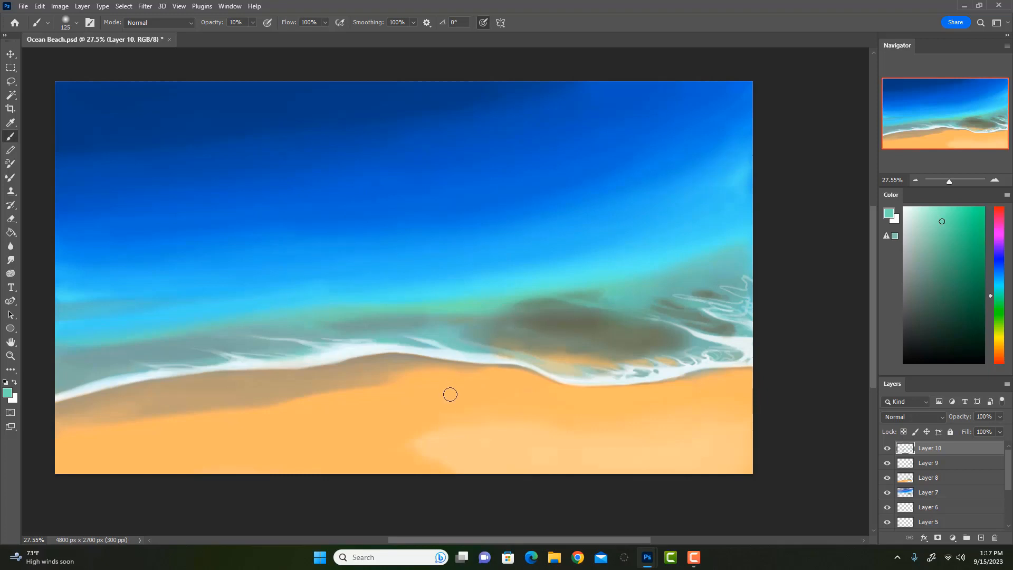
key(bracketleft)
key(bracketleft)
key(bracketleft)
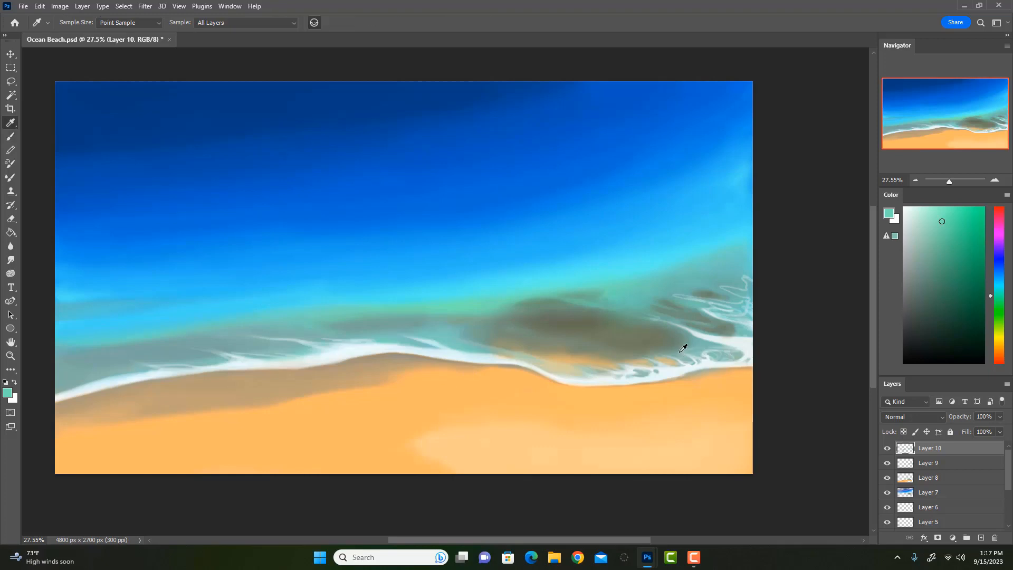
alt+click(693, 328)
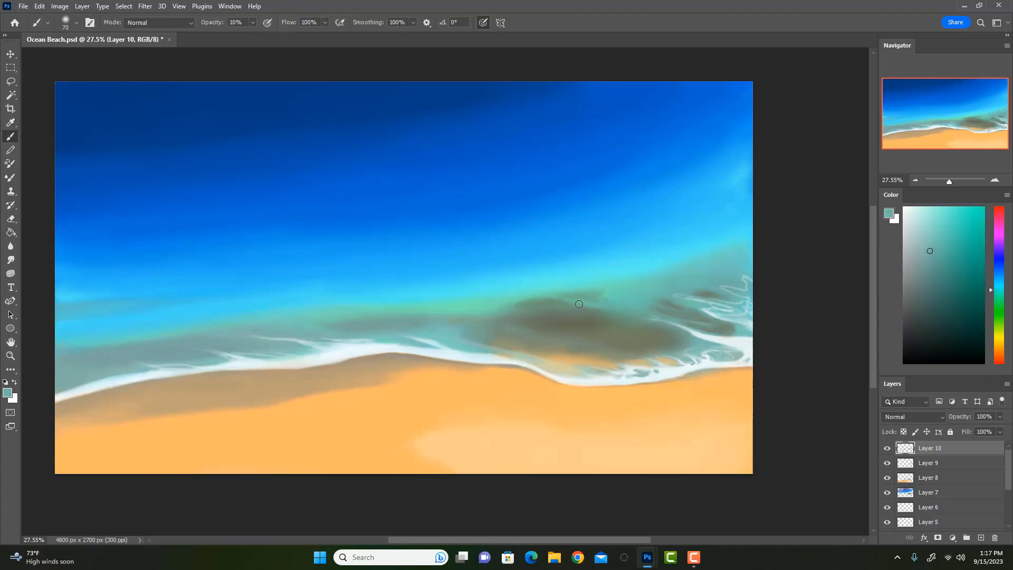
key(bracketleft)
alt+click(709, 334)
mouse_move(624, 314)
mouse_down()
mouse_move(538, 293)
mouse_move(666, 262)
mouse_up()
key(ctrl+z)
Add a new layer and mix a light blue painting colour by lightening a blue sampled from the middle of the water
click(979, 538)
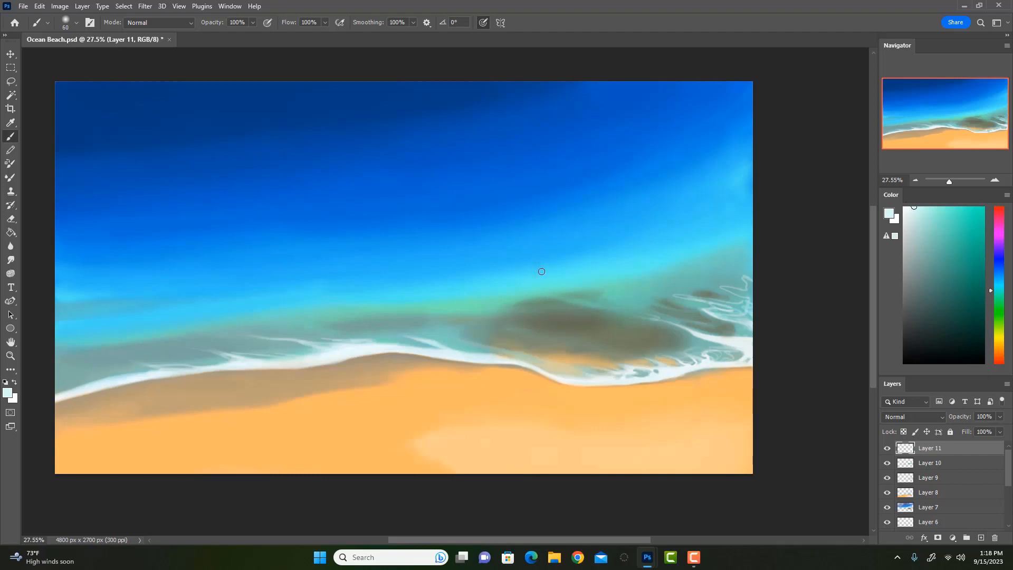
key(i)
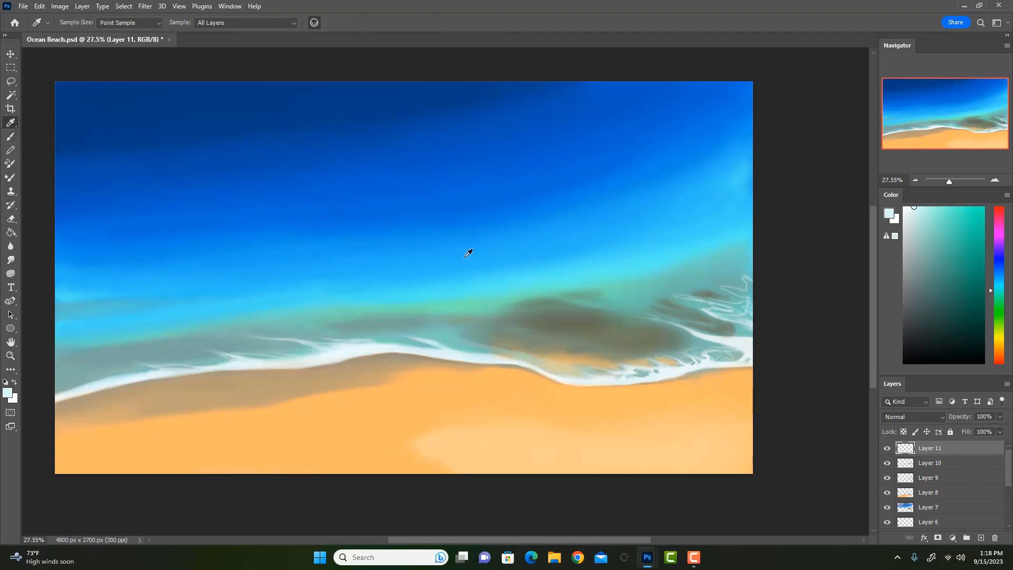
click(466, 258)
mouse_move(919, 222)
mouse_down()
mouse_move(951, 216)
mouse_move(929, 203)
mouse_up()
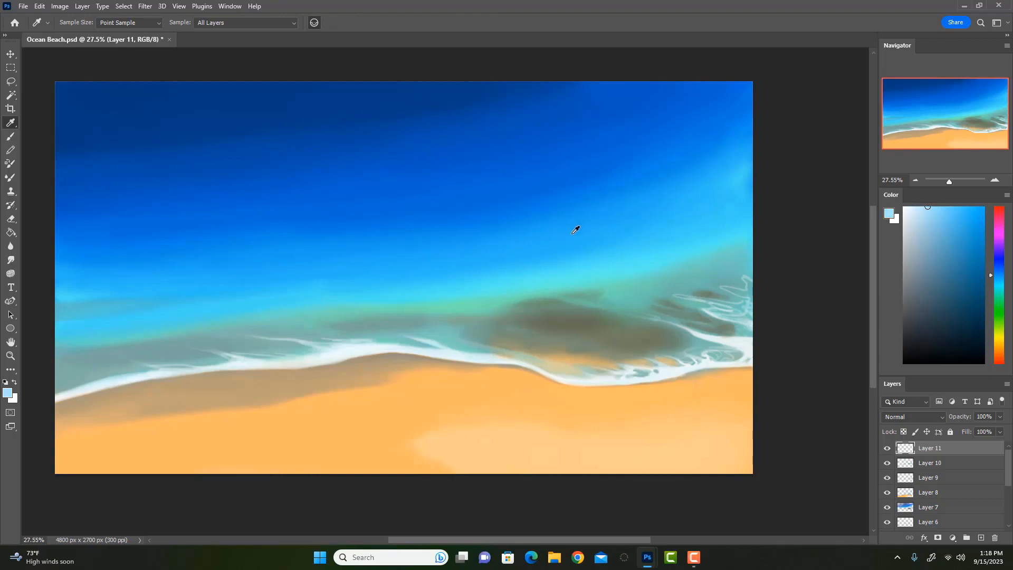
key(b)
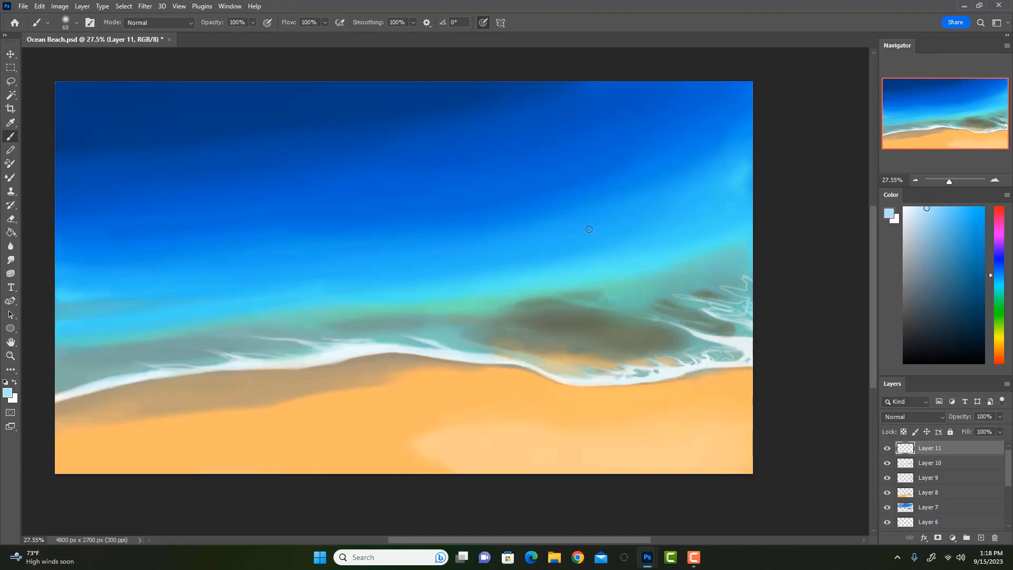
click(941, 205)
click(933, 207)
key(i)
click(527, 231)
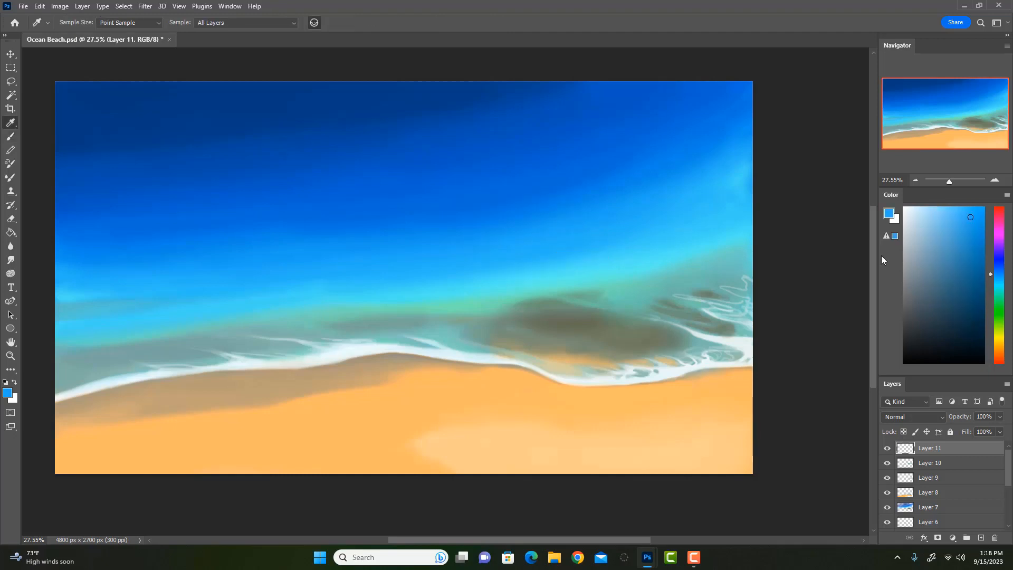
drag(970, 217, 936, 210)
key(b)
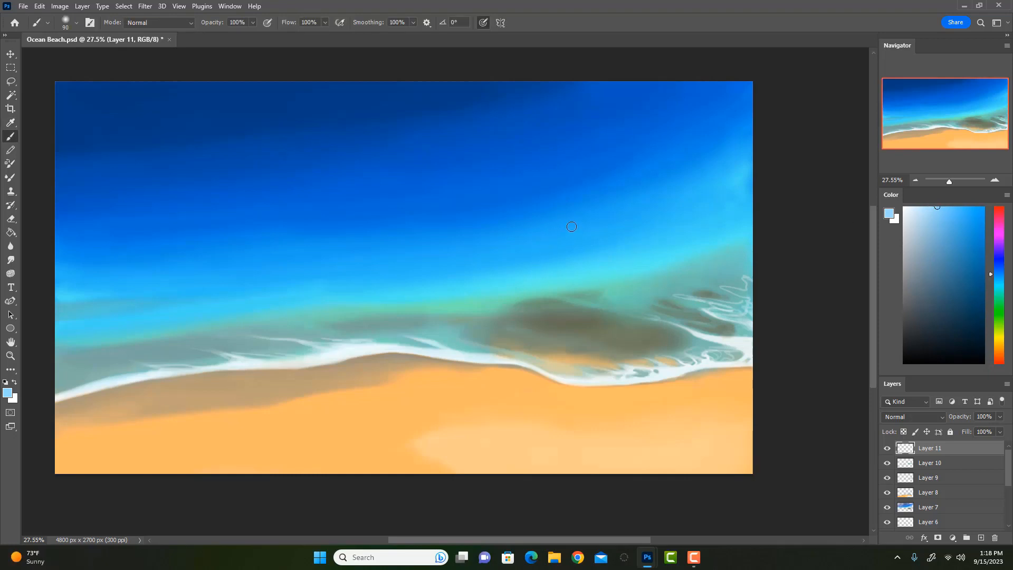
Paint thin light-blue wave streaks across the middle and upper-right blue water at 10% opacity with a size 90 brush
mouse_move(575, 224)
mouse_down()
mouse_move(512, 248)
mouse_move(446, 256)
mouse_up()
key(ctrl+z)
key(1)
drag(567, 221, 502, 239)
drag(463, 248, 433, 252)
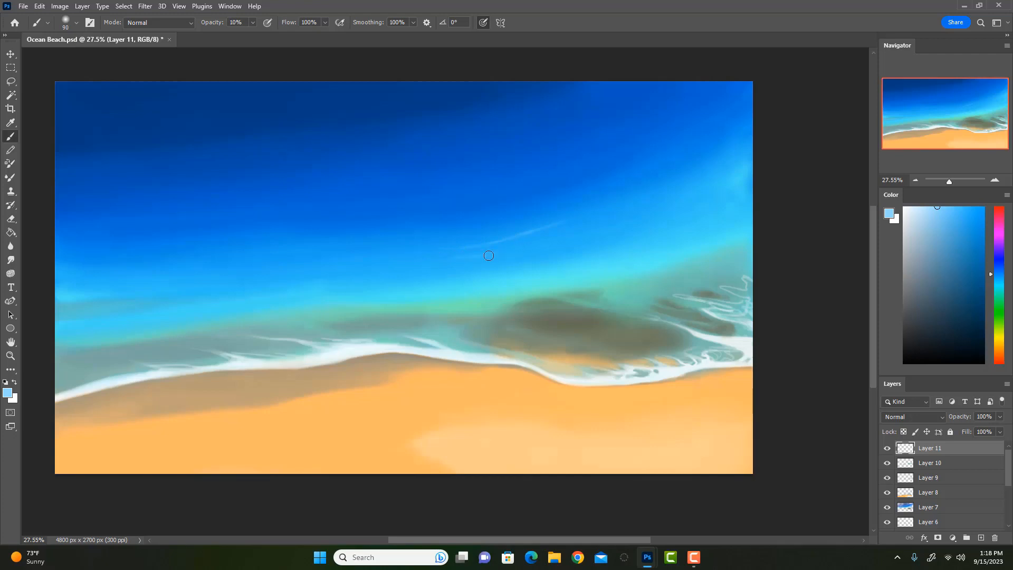
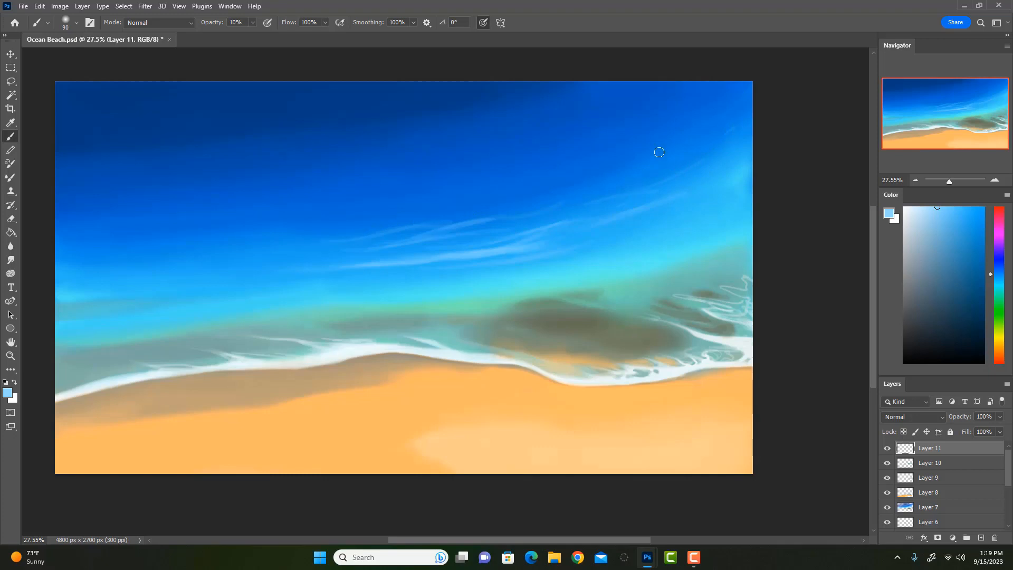
drag(617, 144, 678, 119)
drag(666, 118, 704, 101)
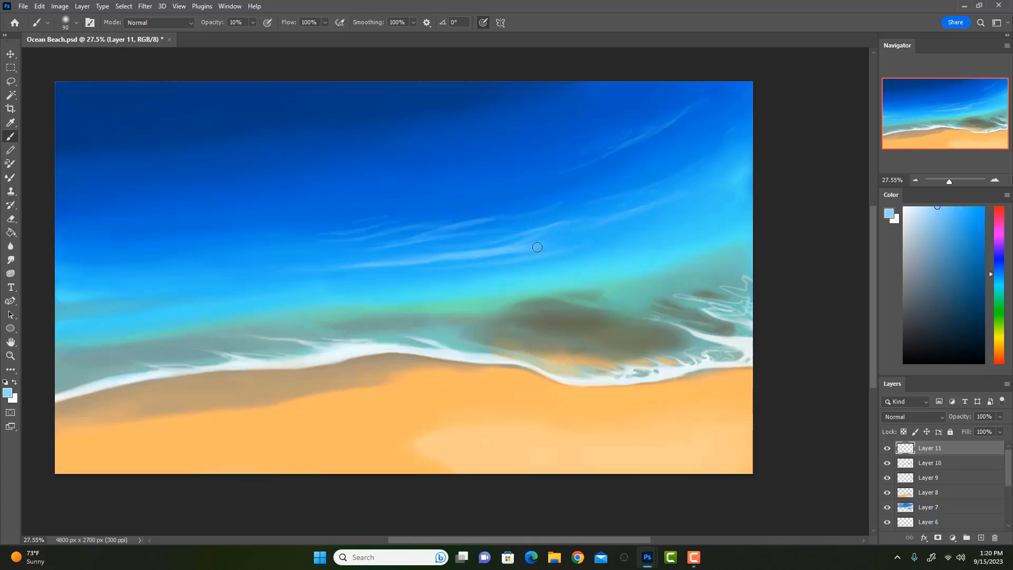
Fade the ends of the upper-right streak and the upper middle streaks with a size 400 eraser at 30% opacity
key(e)
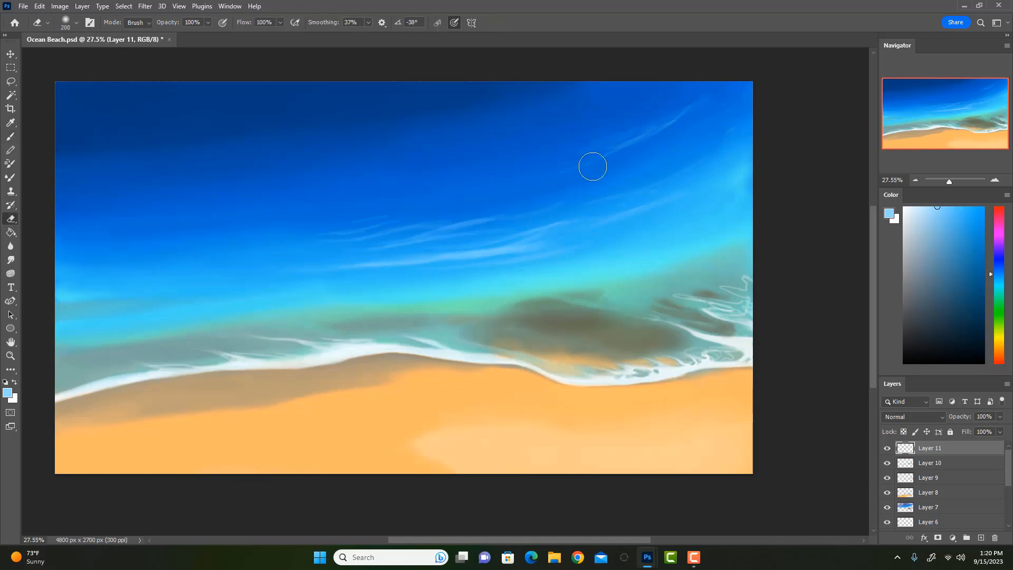
key(bracketright)
key(bracketright)
key(3)
drag(604, 154, 549, 171)
drag(605, 145, 530, 170)
drag(359, 210, 424, 215)
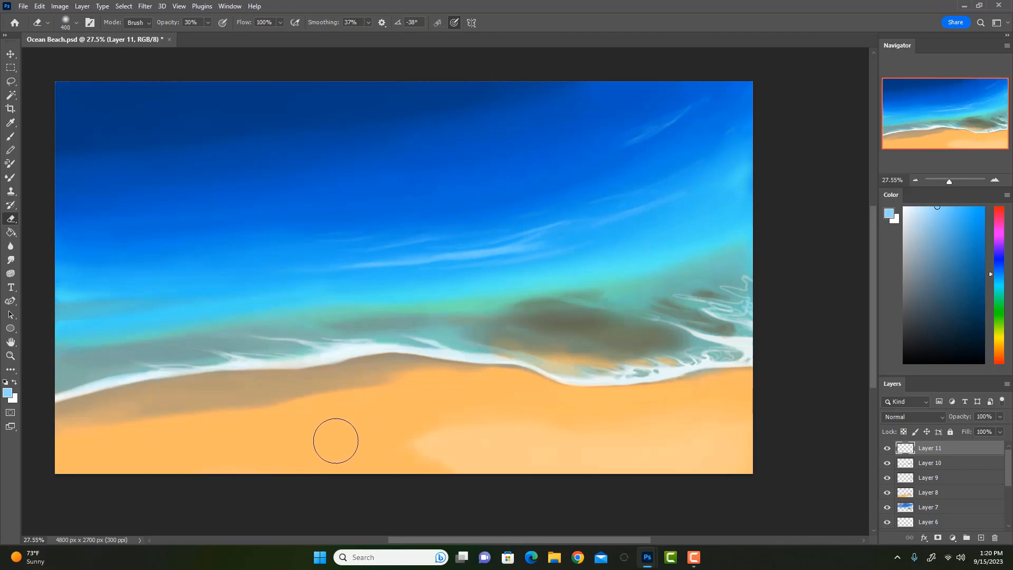
Add fine near-white and sampled cyan streaks just below the central wave highlights at 10% opacity with a size 70 brush
key(b)
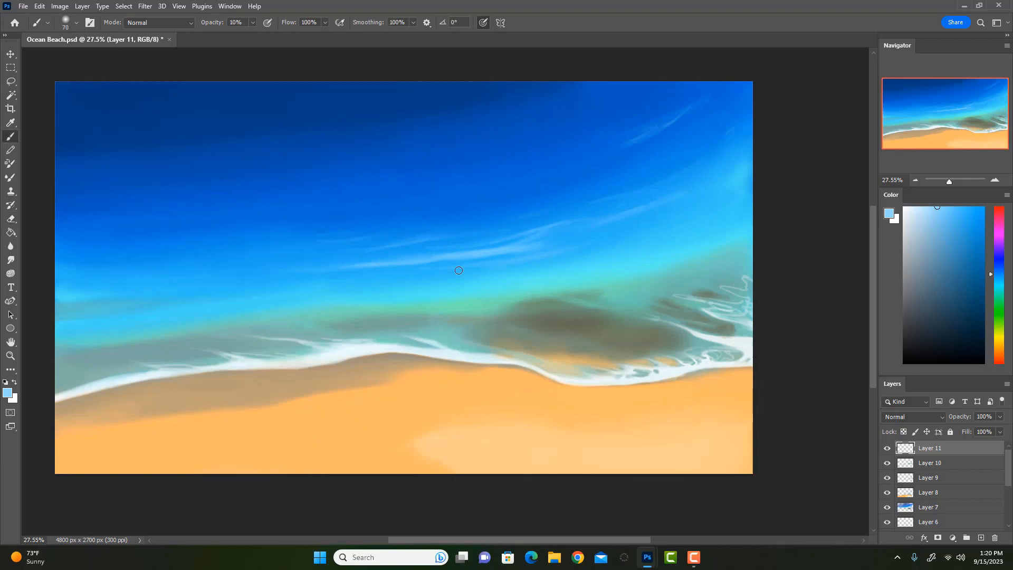
click(912, 208)
key(i)
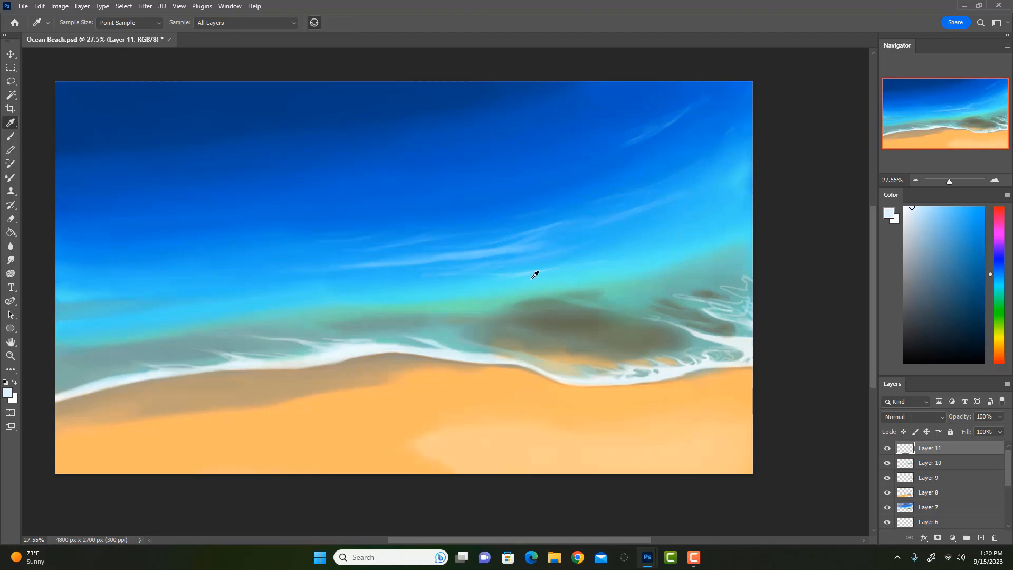
click(531, 277)
key(b)
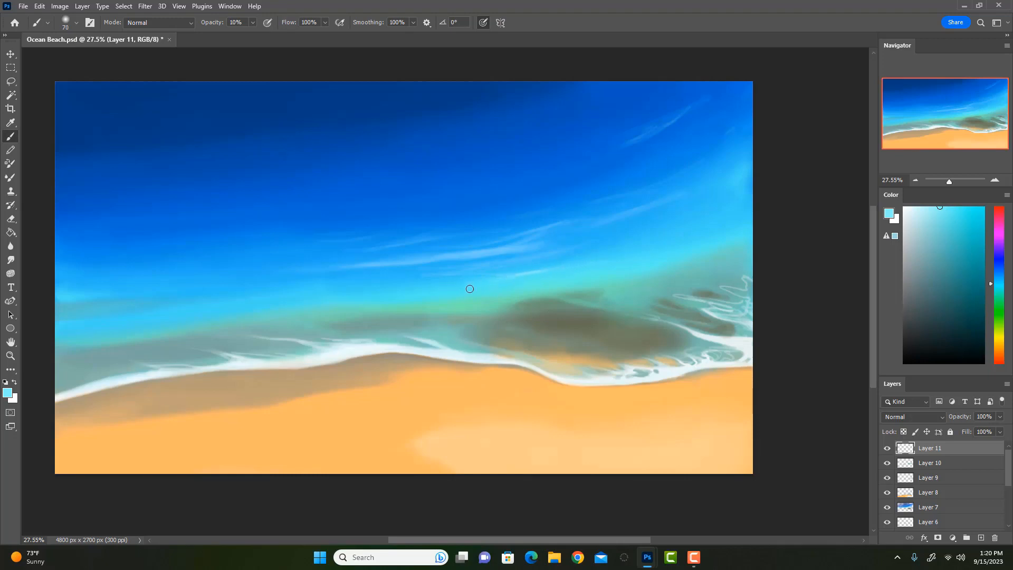
Try light-blue streaks above the brown shallows at 100% opacity, using blue sampled from the central wave highlights
key(i)
click(487, 252)
key(b)
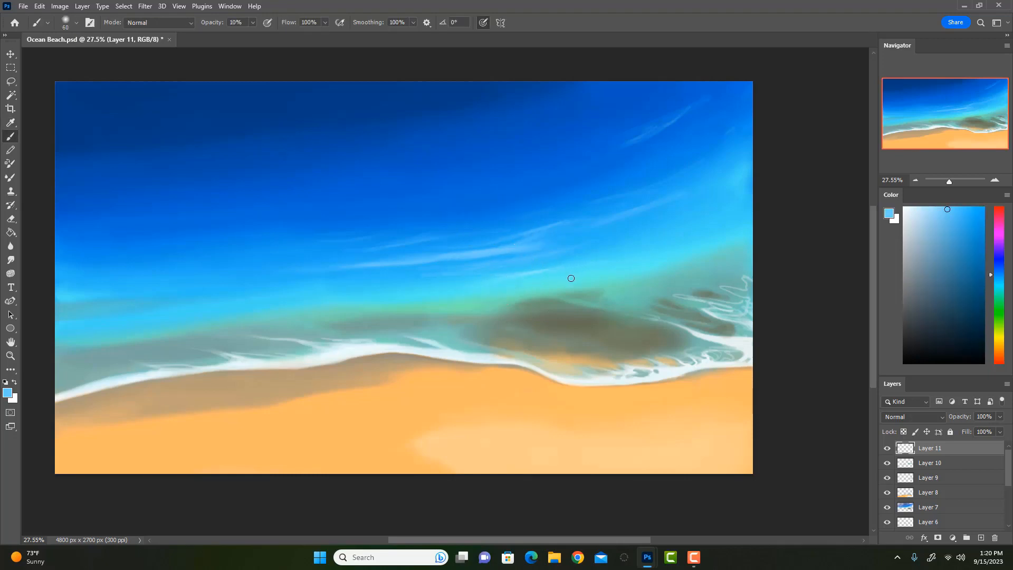
key(0)
key([)
drag(579, 274, 533, 287)
key(ctrl+z)
key(ctrl+z)
key(i)
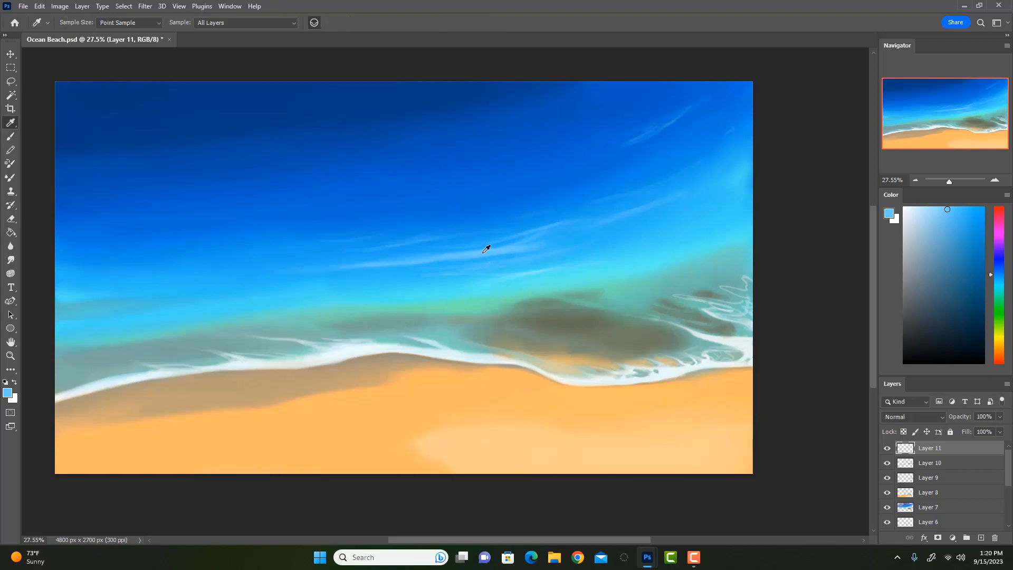
click(481, 252)
key(b)
drag(576, 270, 512, 286)
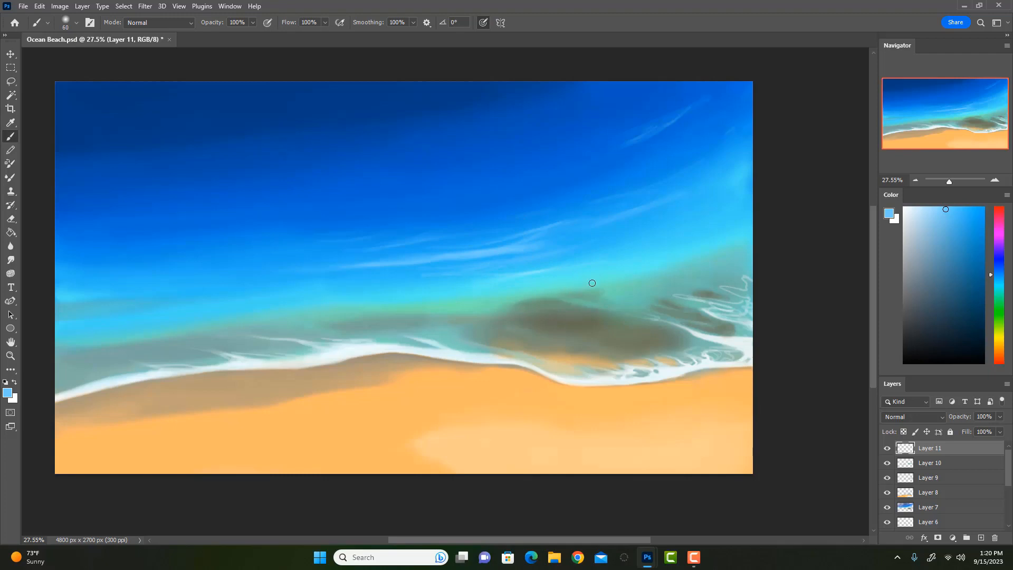
Paint lightened sampled-cyan streaks along the turquoise band above the brown shallows at 30% opacity with a size 90 brush
key(i)
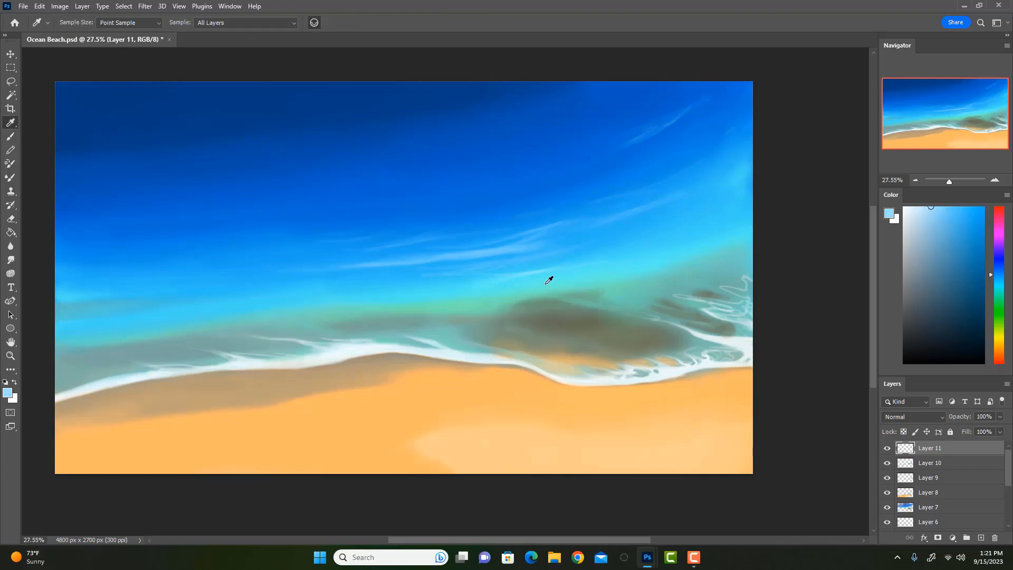
click(542, 279)
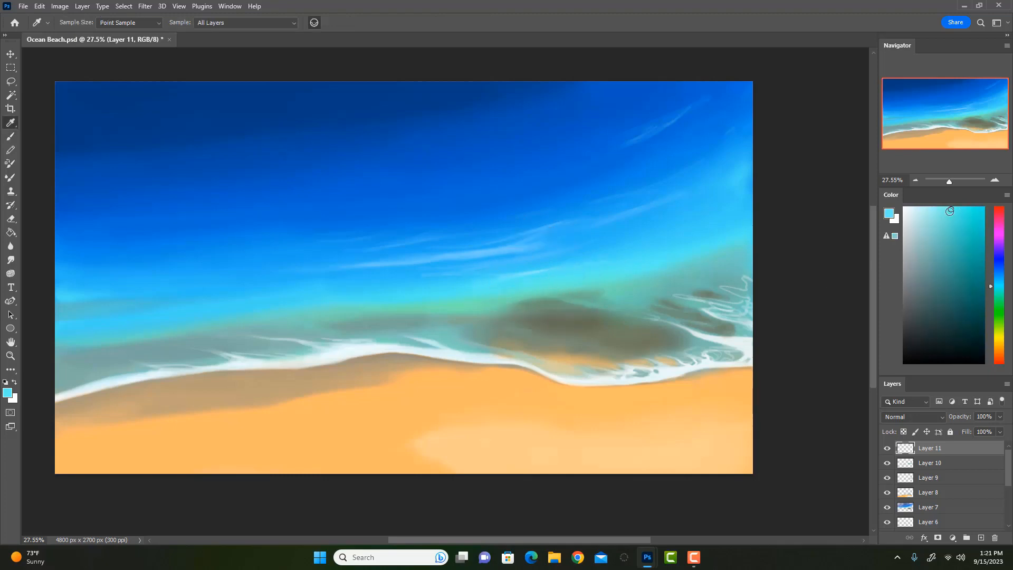
drag(950, 211, 933, 206)
key(b)
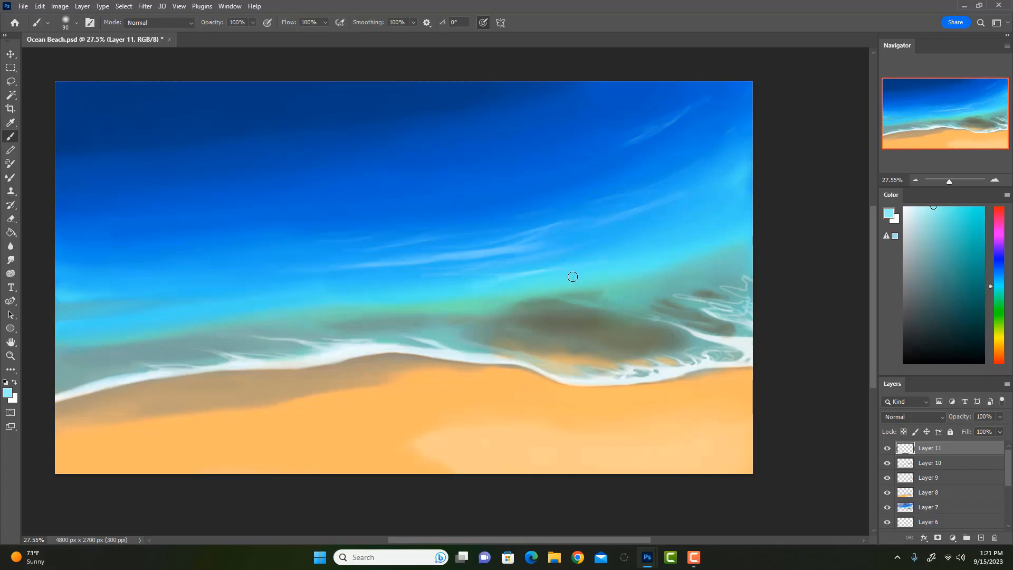
key(3)
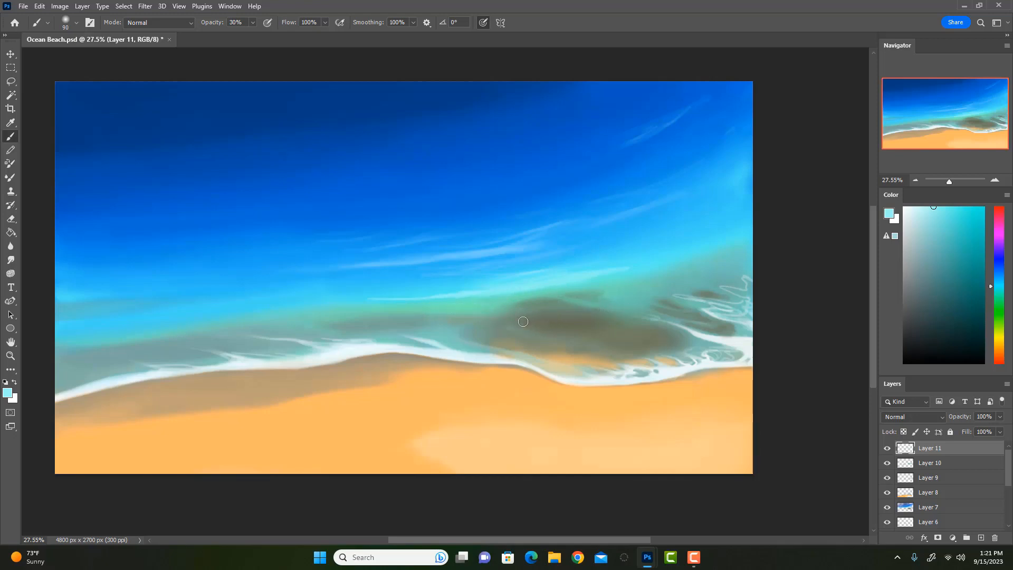
Paint pale mint highlights mixed from sampled green along the upper edge of the brown shallows at 30% opacity with a size 90 brush
key(i)
click(481, 297)
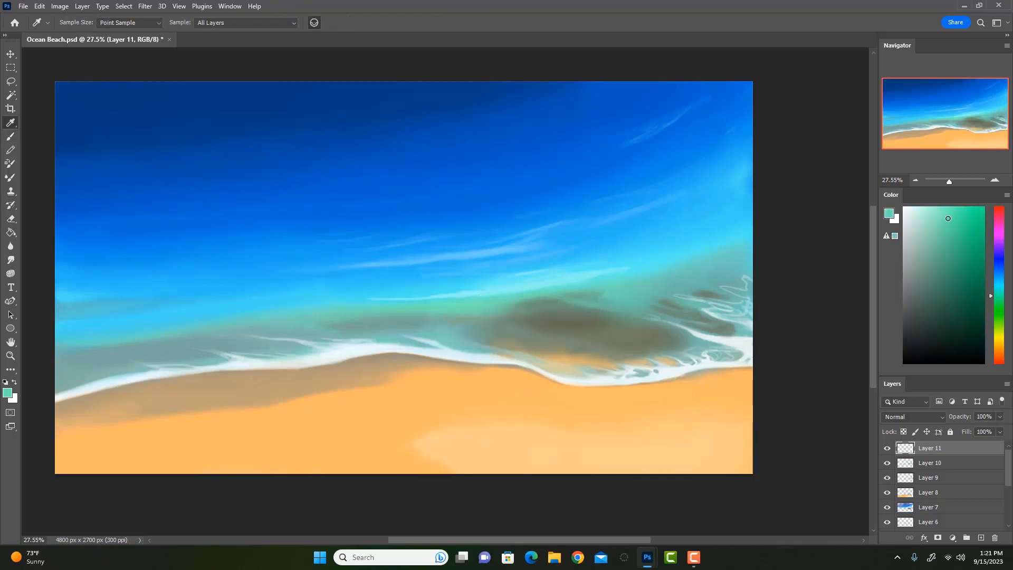
key(b)
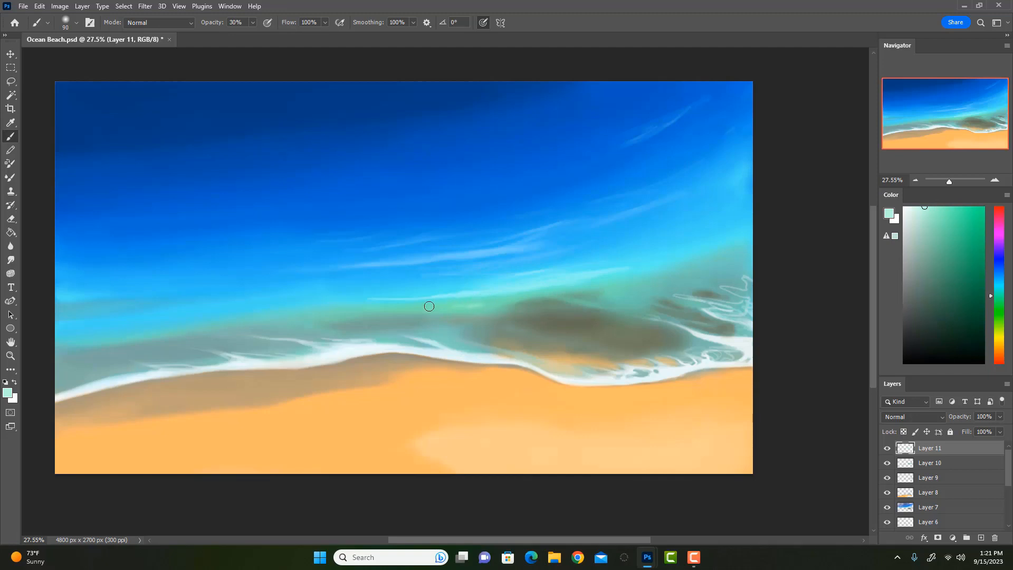
mouse_move(428, 307)
mouse_down()
mouse_move(483, 303)
mouse_move(353, 307)
mouse_move(499, 299)
mouse_move(432, 302)
mouse_up()
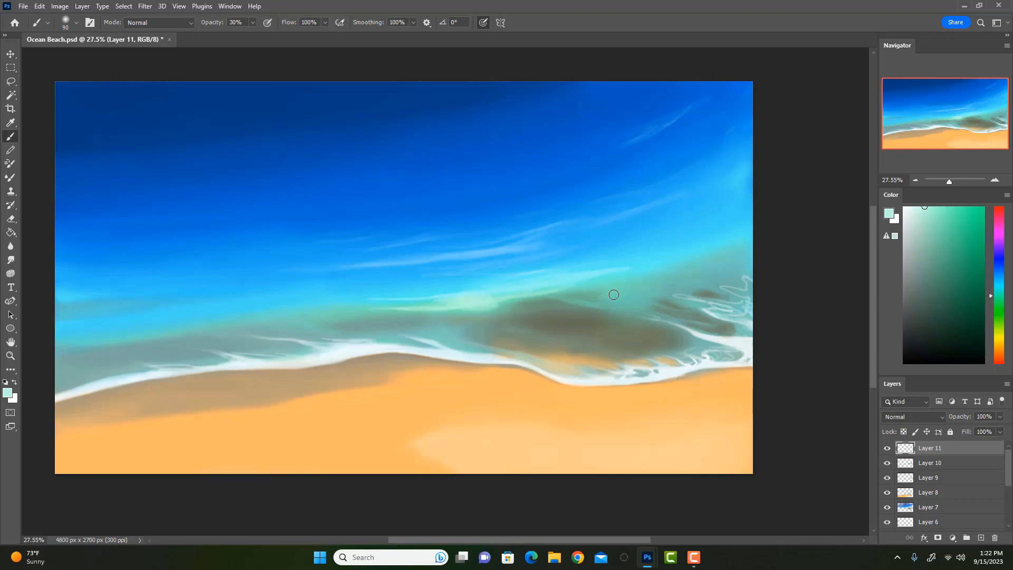
mouse_move(612, 295)
mouse_down()
mouse_move(644, 286)
mouse_move(589, 289)
mouse_move(642, 278)
mouse_up()
drag(550, 292, 617, 283)
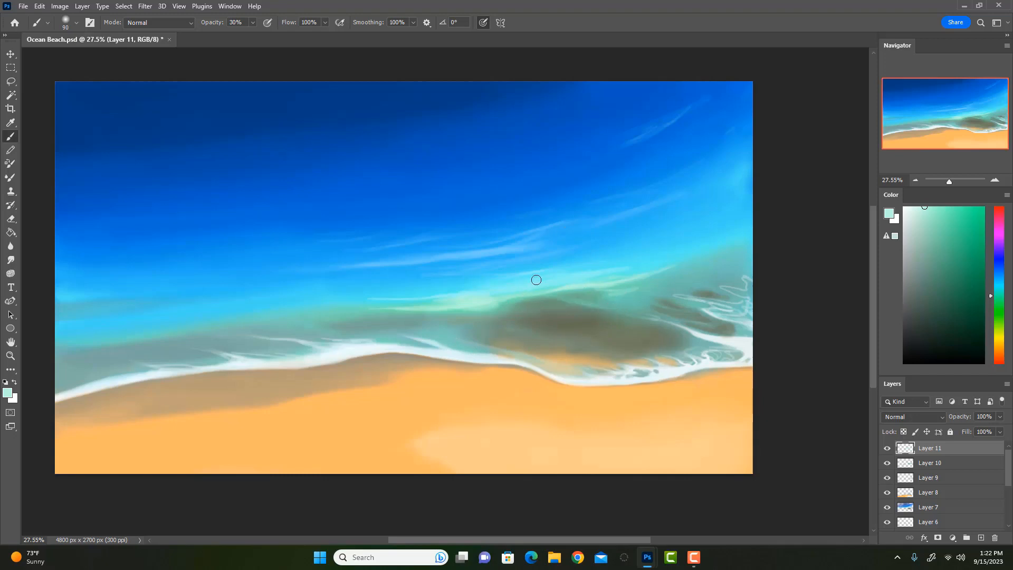
Add a new layer and draw a thin looping mint foam line over the brown shallows at 30% opacity with a size 80 brush
click(981, 537)
mouse_move(556, 297)
mouse_down()
mouse_move(671, 313)
mouse_move(523, 318)
mouse_move(592, 308)
mouse_move(567, 302)
mouse_move(595, 306)
mouse_move(493, 317)
mouse_up()
key(ctrl+z)
key(ctrl+z)
key(bracketleft)
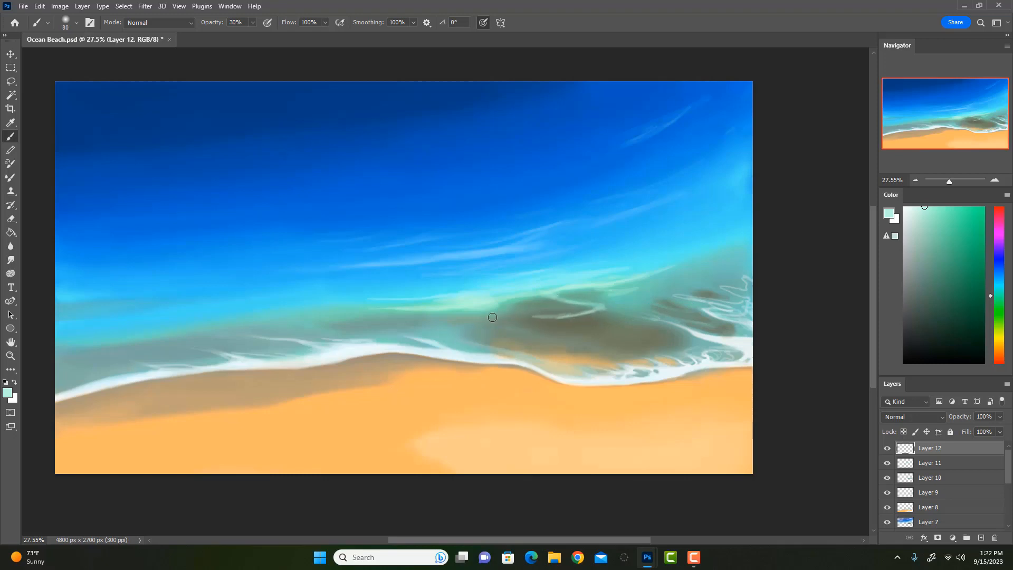
key(ctrl+z)
mouse_move(602, 313)
mouse_down()
mouse_move(552, 326)
mouse_move(612, 334)
mouse_move(608, 321)
mouse_move(635, 317)
mouse_up()
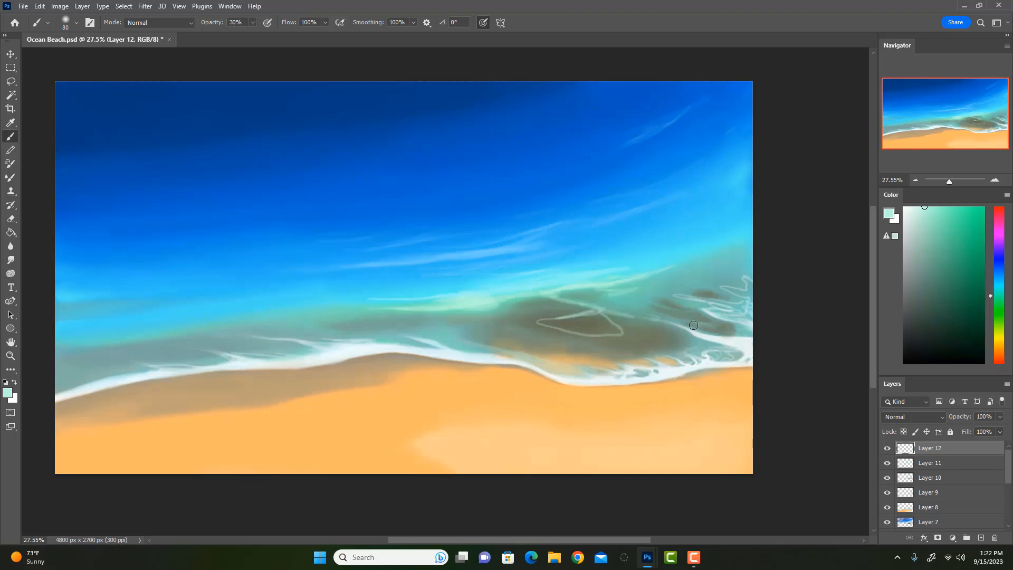
key(bracketleft)
Erase the top edge of the foam loop over the brown shallows, reducing the eraser from size 250
key(e)
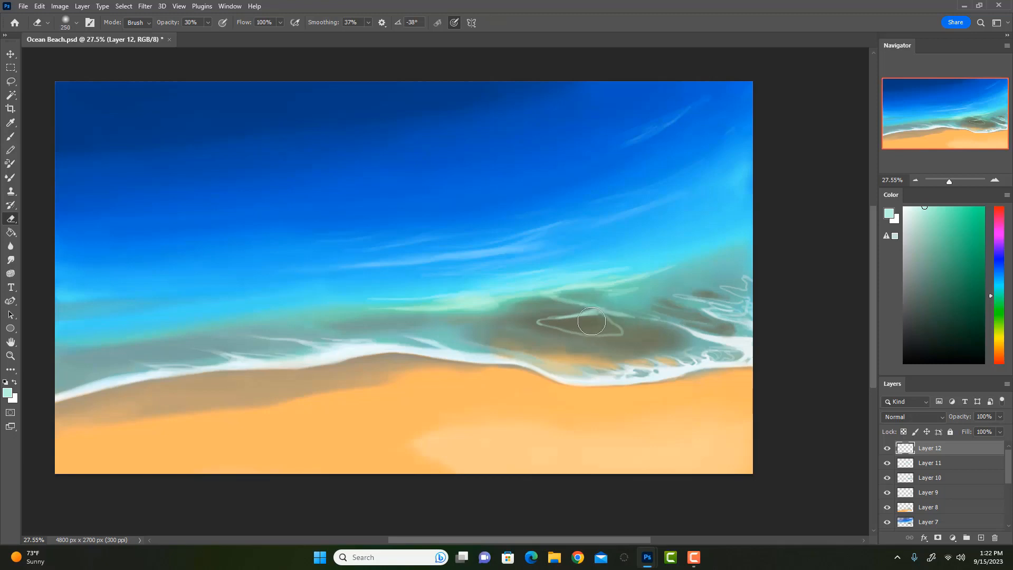
drag(594, 318, 567, 316)
key(bracketleft)
key(0)
key(b)
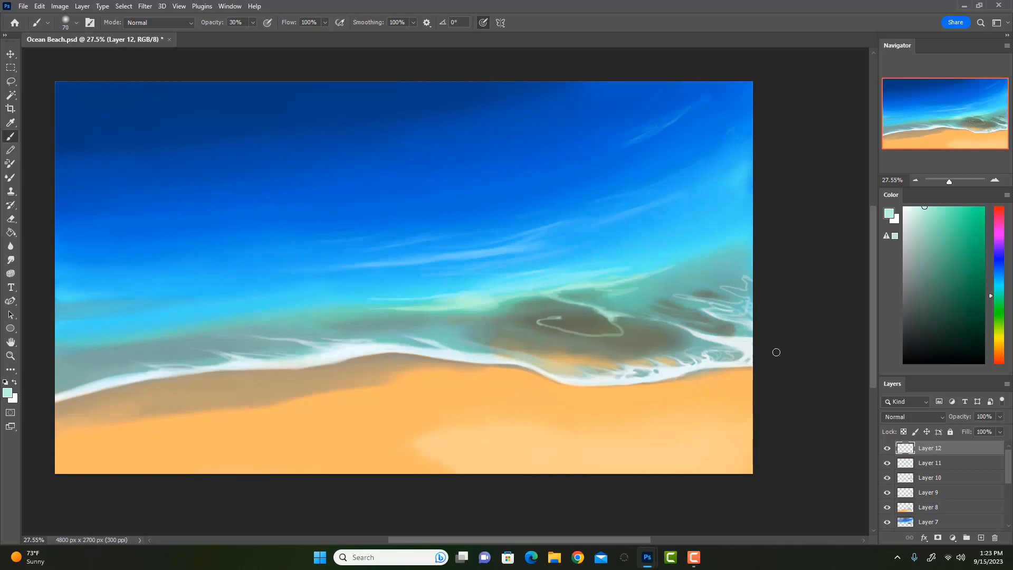
Draw a second curved foam line right of the first with a size 70 brush, fading its lower tail with a size 175 eraser
mouse_move(625, 318)
mouse_down()
mouse_move(655, 329)
mouse_move(650, 342)
mouse_move(574, 339)
mouse_move(582, 331)
mouse_move(542, 321)
mouse_move(616, 346)
mouse_move(561, 336)
mouse_move(608, 343)
mouse_move(570, 340)
mouse_move(556, 351)
mouse_move(551, 326)
mouse_up()
key(e)
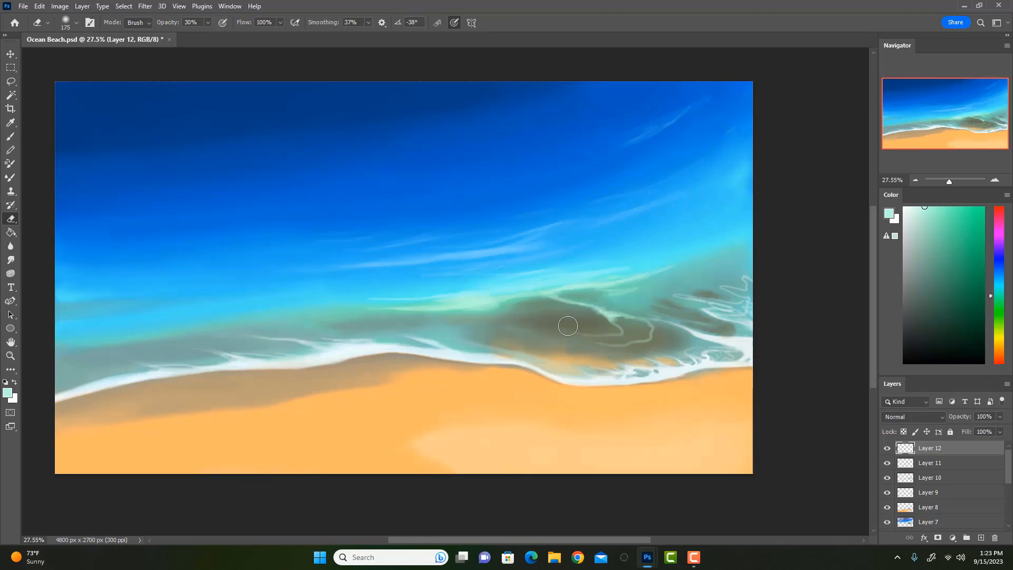
drag(635, 350, 588, 349)
key(b)
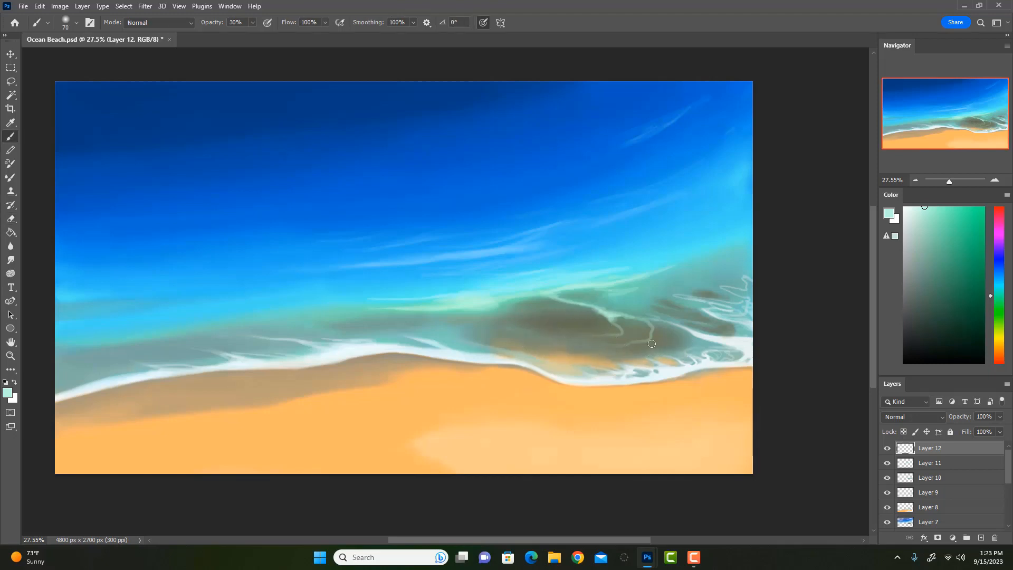
Add foam curves between the brown shallows and the right-hand foam, fading their lower ends with a size 175 eraser at 30% opacity
drag(656, 322, 672, 340)
key(e)
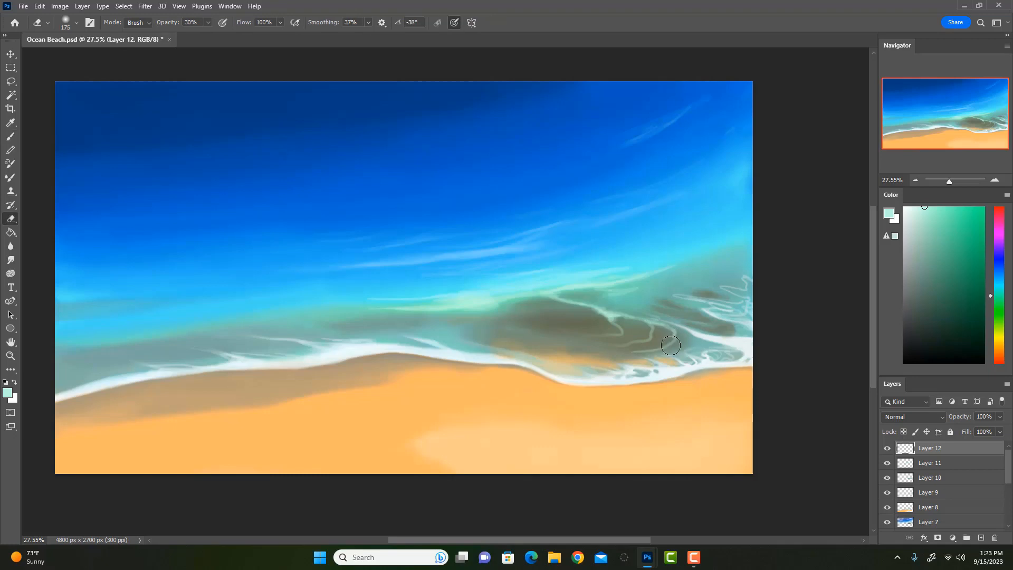
mouse_move(613, 356)
mouse_down()
mouse_move(580, 361)
mouse_move(576, 348)
mouse_move(562, 352)
mouse_up()
mouse_move(657, 358)
mouse_down()
mouse_move(643, 335)
mouse_move(687, 343)
mouse_up()
Draw thin mint foam lines along the lower edge of the brown shallows with a size 45 brush at 30% opacity
key(b)
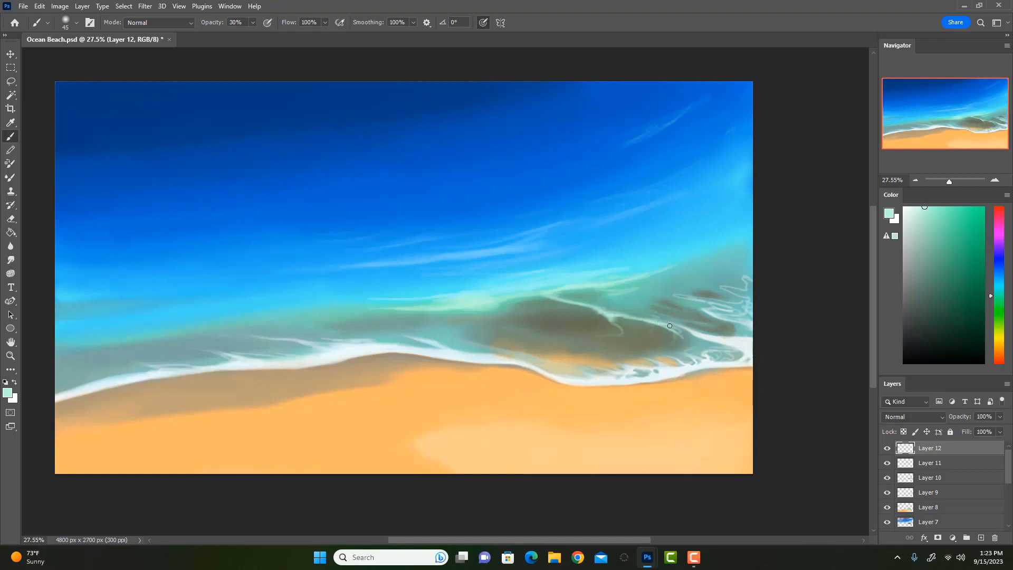
key(e)
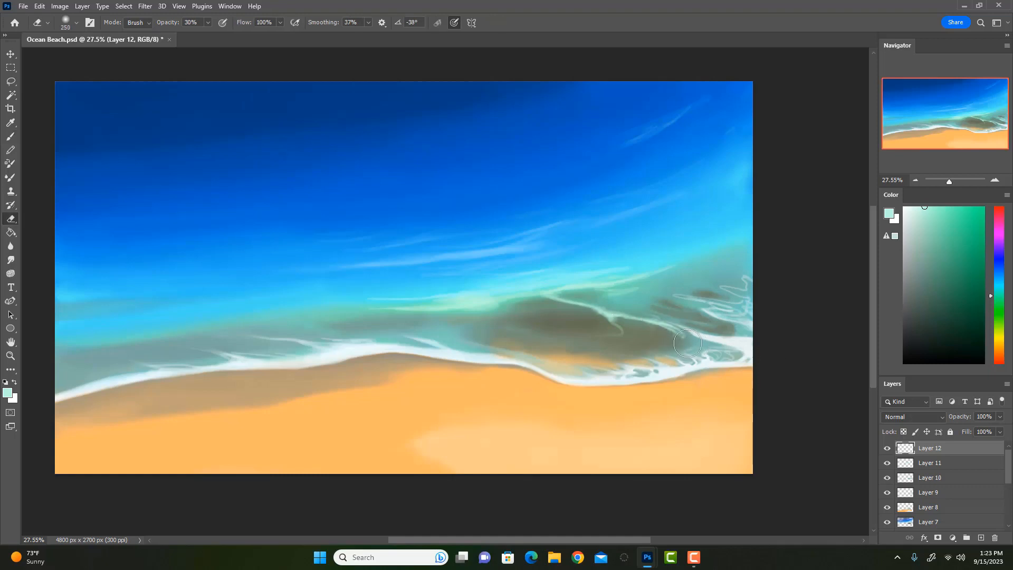
key(b)
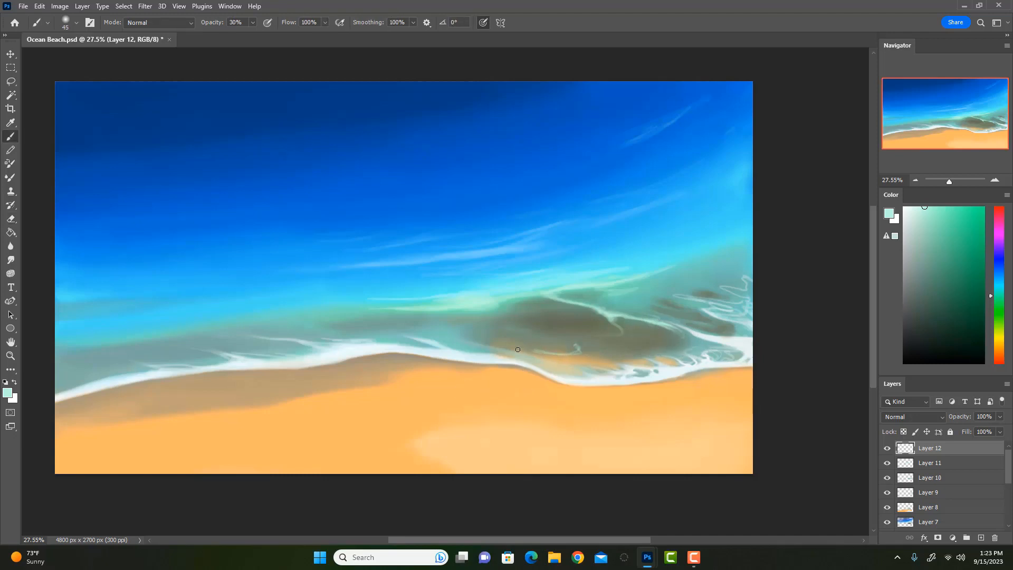
drag(486, 342, 609, 351)
key(ctrl+z)
mouse_move(594, 353)
mouse_down()
mouse_move(633, 356)
mouse_move(614, 344)
mouse_move(658, 350)
mouse_up()
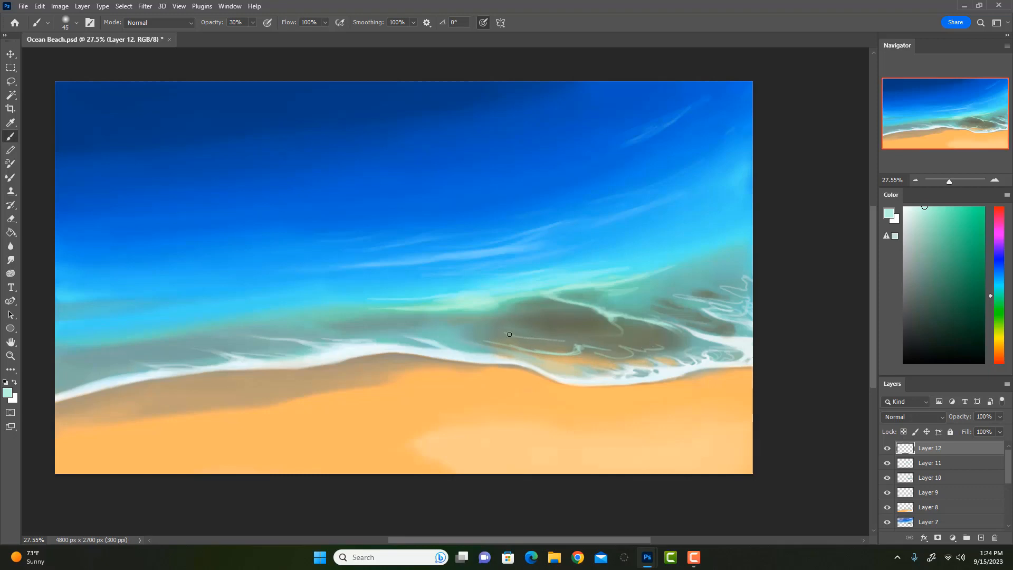
key(ctrl+z)
mouse_move(476, 327)
mouse_down()
mouse_move(508, 340)
mouse_move(426, 324)
mouse_move(590, 339)
mouse_up()
key(ctrl+z)
key(ctrl+z)
drag(531, 321, 581, 337)
mouse_move(519, 311)
mouse_down()
mouse_move(509, 310)
mouse_move(608, 336)
mouse_up()
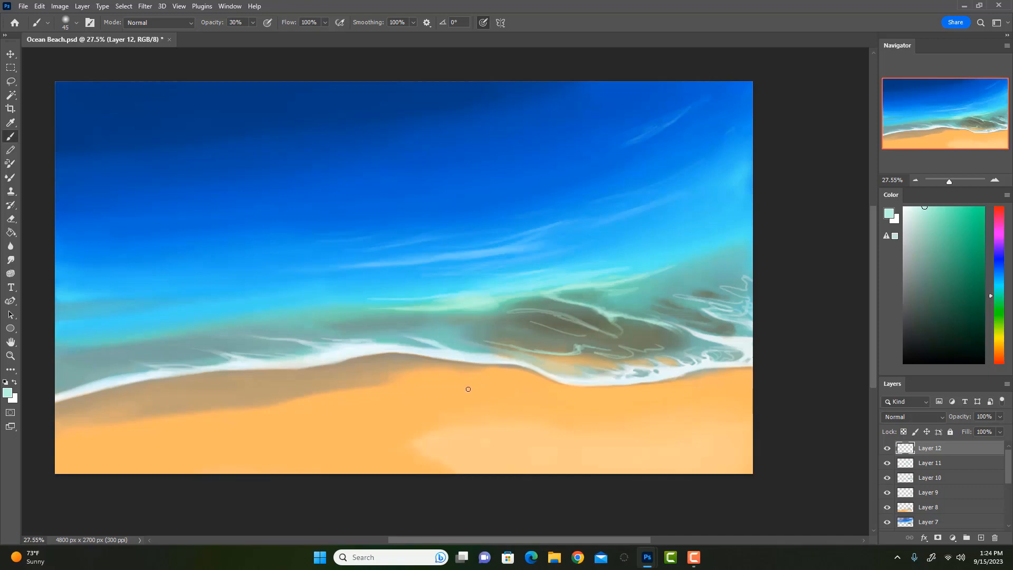
key(ctrl+z)
key(ctrl+z)
key(ctrl+z)
Erase part of the lower foam line with a size 150 eraser at 100% opacity and redraw it with a size 40 brush at 30%
key(e)
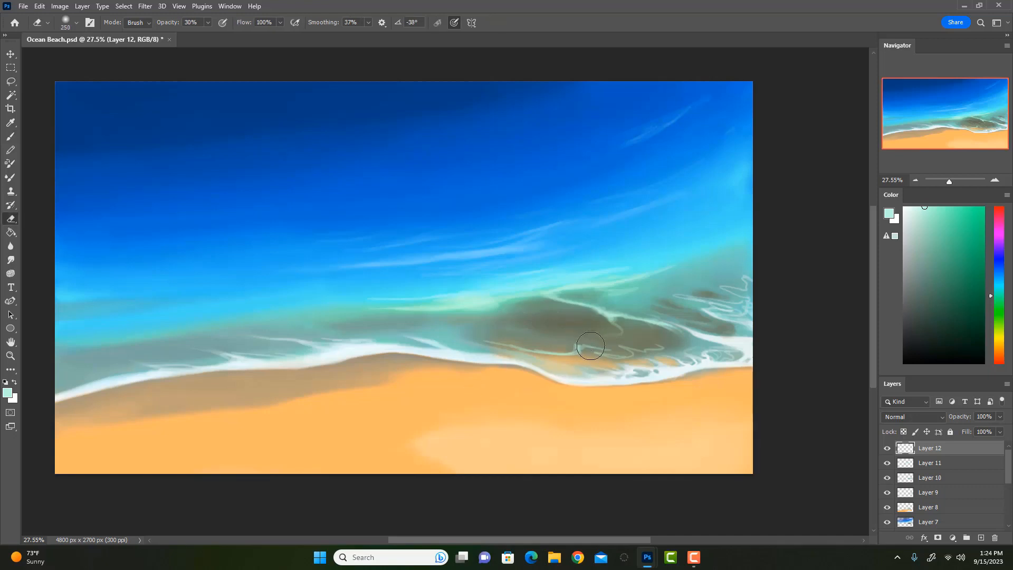
key(bracketleft)
key(0)
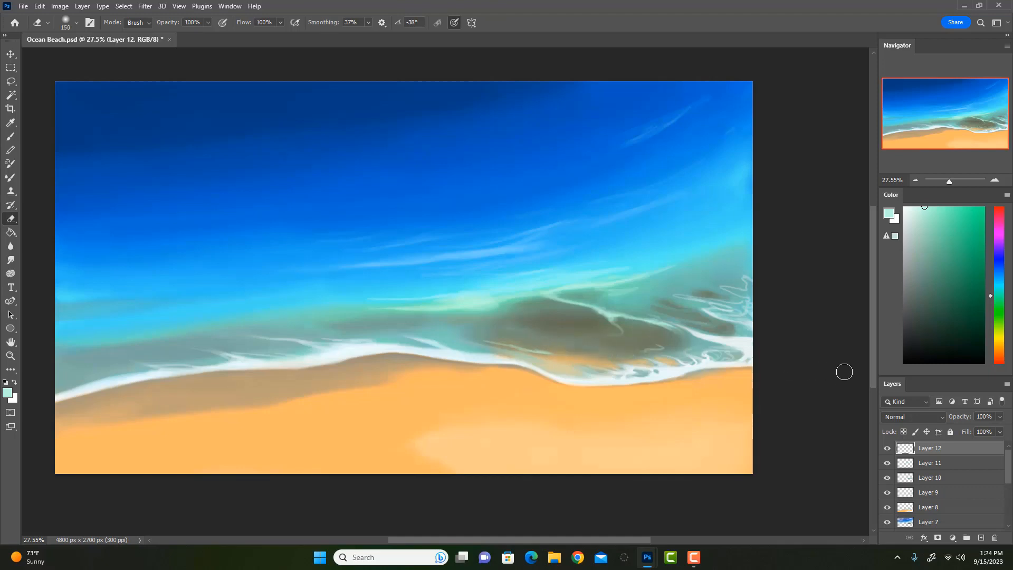
key(b)
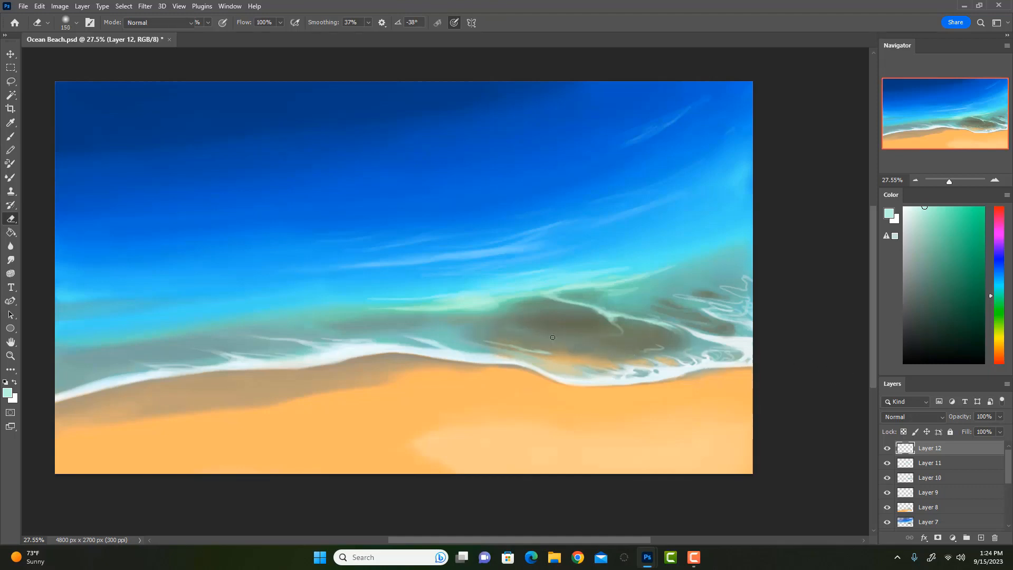
drag(607, 354, 710, 349)
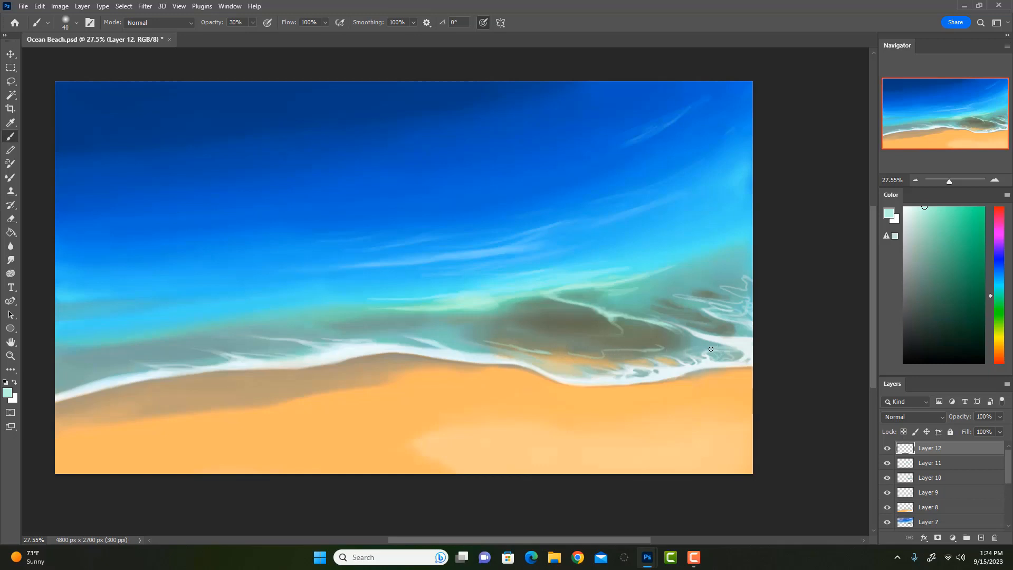
drag(597, 354, 547, 350)
Thicken the lower foam line over the shallows in off-white sampled from the shore foam, using a size 40 brush at 100% opacity
alt+click(595, 383)
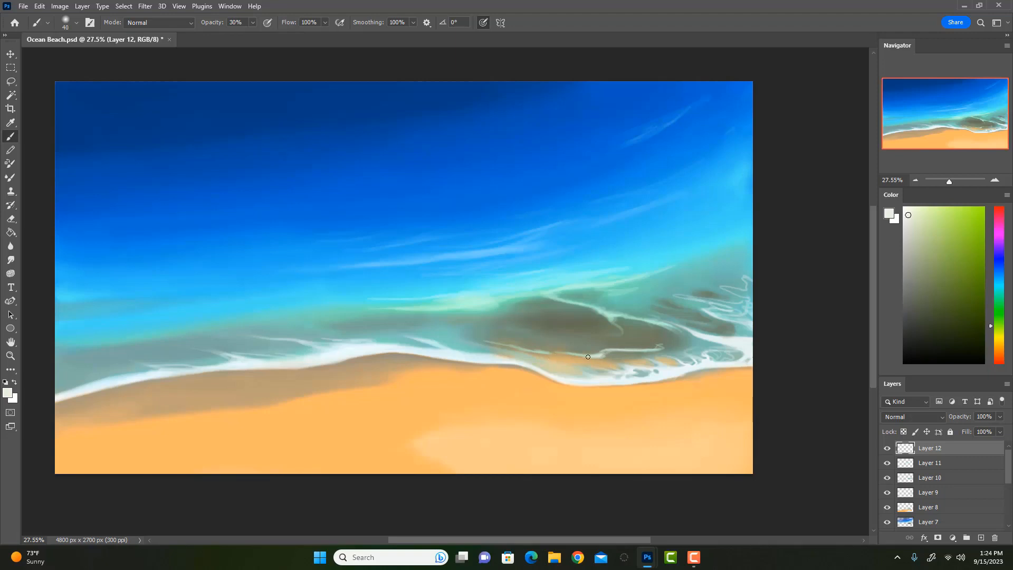
key(0)
mouse_move(603, 351)
mouse_down()
mouse_move(547, 330)
mouse_move(606, 345)
mouse_move(551, 352)
mouse_move(594, 352)
mouse_move(533, 323)
mouse_move(597, 354)
mouse_move(539, 341)
mouse_up()
mouse_move(598, 352)
mouse_down()
mouse_move(629, 348)
mouse_move(578, 352)
mouse_up()
mouse_move(550, 349)
mouse_down()
mouse_move(437, 339)
mouse_move(579, 327)
mouse_move(533, 325)
mouse_move(582, 341)
mouse_move(633, 333)
mouse_up()
key(e)
key(b)
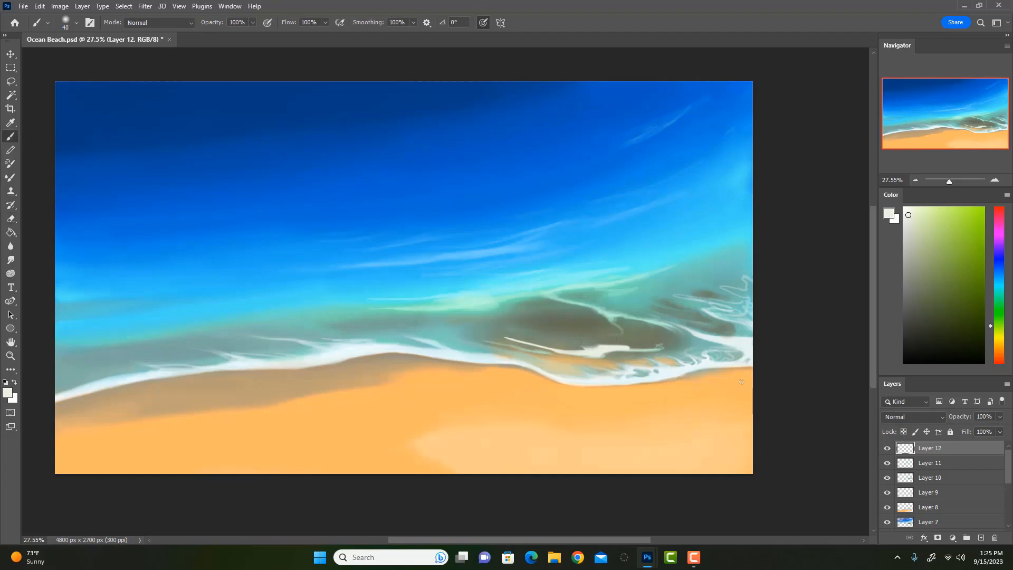
mouse_move(647, 351)
mouse_down()
mouse_move(624, 351)
mouse_move(665, 338)
mouse_move(627, 350)
mouse_move(579, 347)
mouse_move(598, 352)
mouse_move(574, 357)
mouse_up()
Erase the right part of the off-white foam line with a size 100 eraser at 100% opacity
key(e)
key(ctrl+z)
key([)
key(bracketleft)
key(bracketleft)
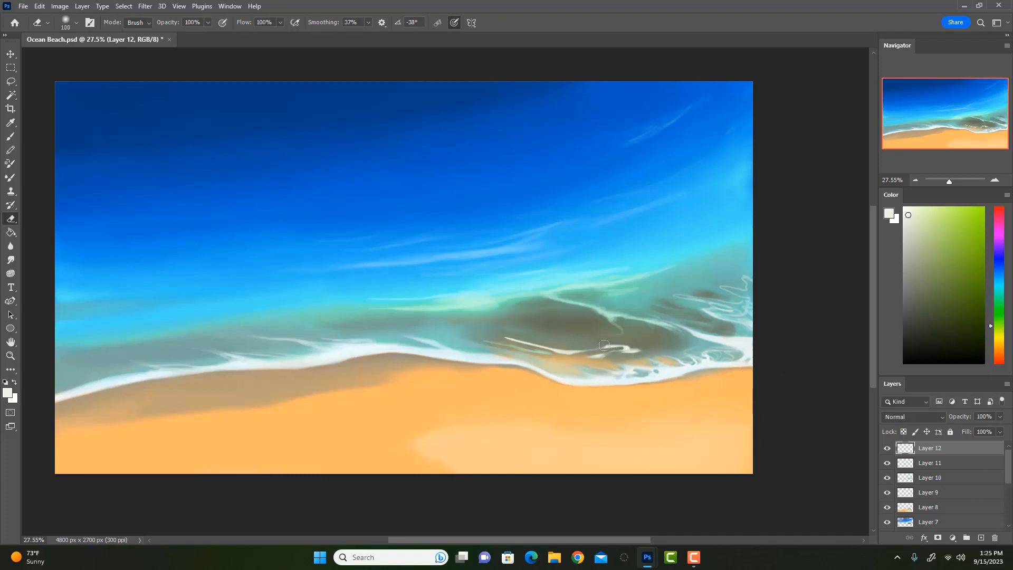
mouse_move(604, 345)
mouse_down()
mouse_move(668, 345)
mouse_move(627, 349)
mouse_move(659, 351)
mouse_move(671, 337)
mouse_move(624, 336)
mouse_up()
key(b)
key(ctrl+z)
key(bracketright)
key(ctrl+z)
key(bracketleft)
key(ctrl+z)
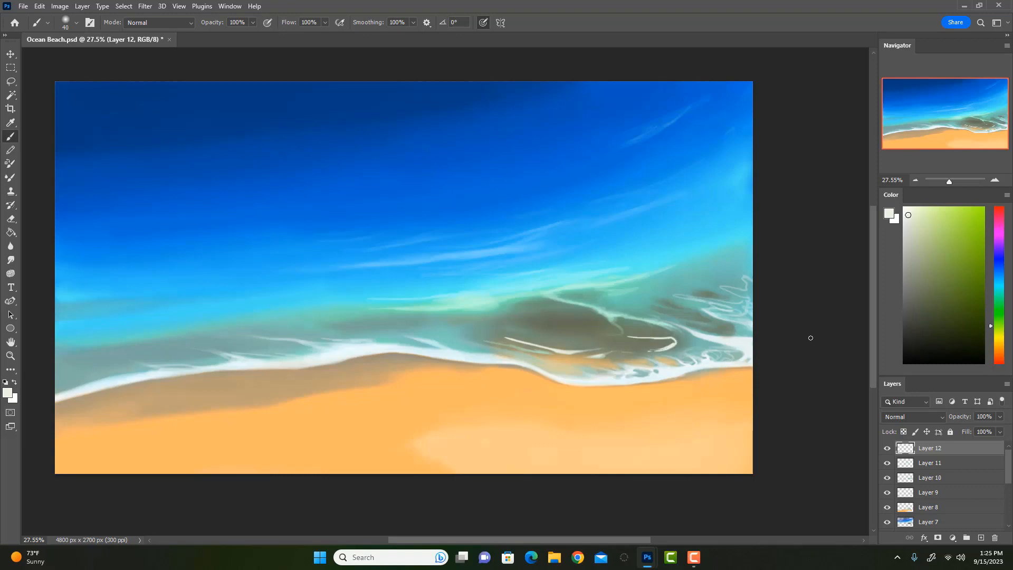
key(ctrl+z)
alt+click(517, 303)
mouse_move(514, 304)
mouse_down()
mouse_move(587, 319)
mouse_move(533, 331)
mouse_move(592, 341)
mouse_up()
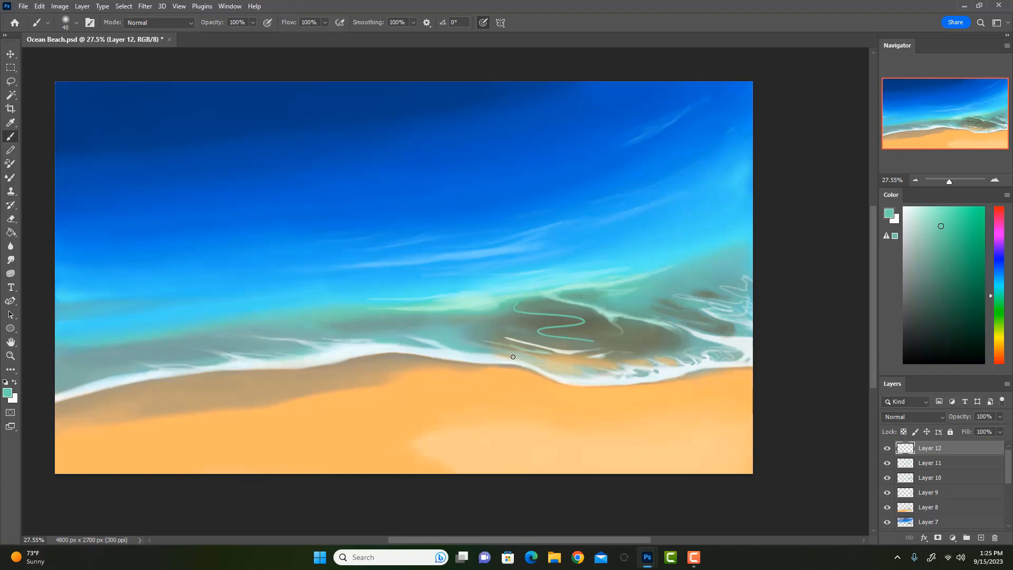
key(ctrl+z)
Draw a pale S-shaped foam line across the brown shallows with a size 40 brush at 30% opacity
alt+click(568, 346)
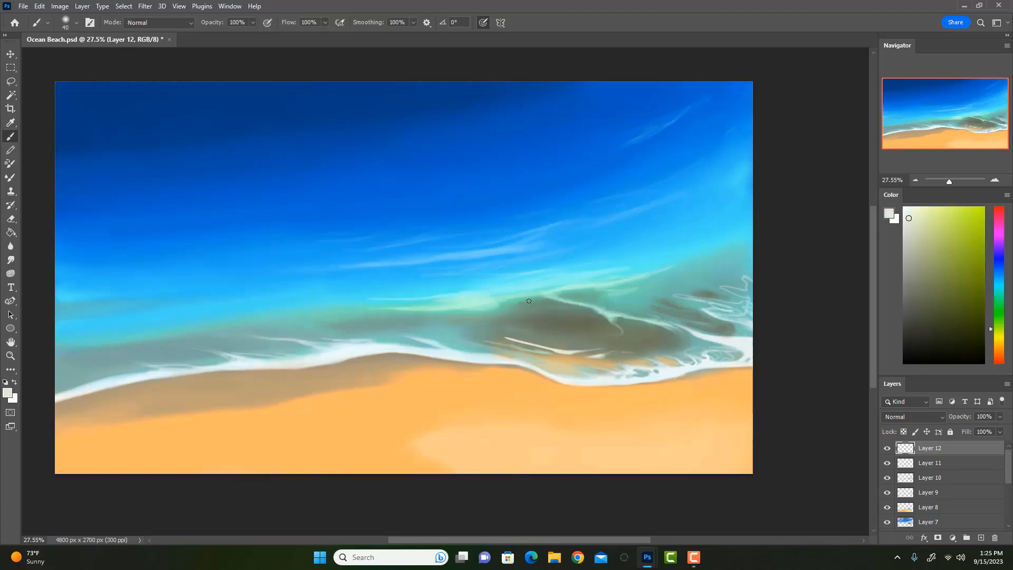
key(3)
mouse_move(509, 305)
mouse_down()
mouse_move(570, 323)
mouse_move(555, 340)
mouse_move(644, 350)
mouse_up()
alt+click(611, 316)
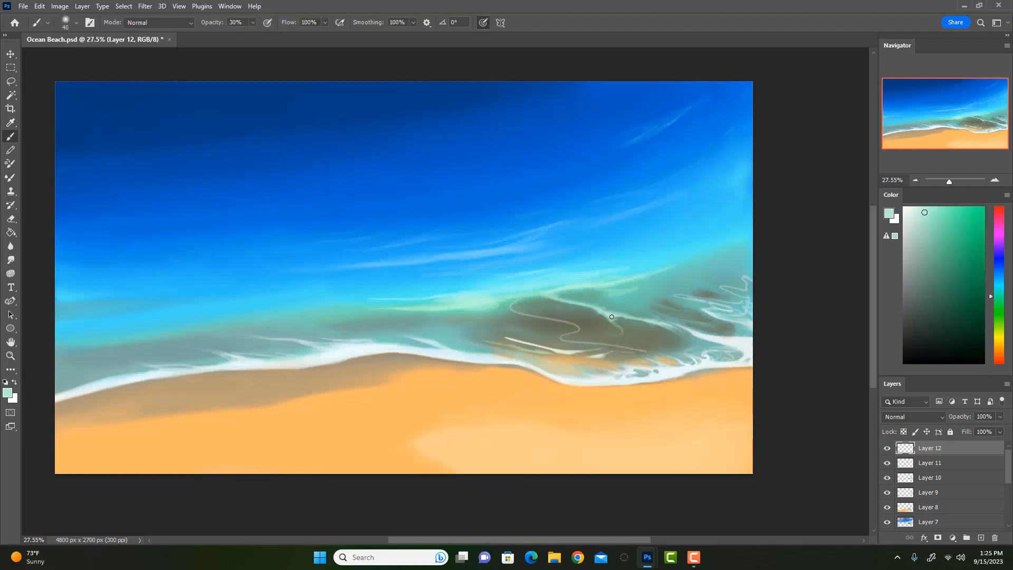
drag(609, 315, 544, 306)
key(ctrl+z)
Paint over the upper start of the older foam line with sampled water colours, using a size 60 brush at 30% opacity
alt+click(583, 290)
key(])
key(])
drag(551, 301, 598, 311)
alt+click(573, 309)
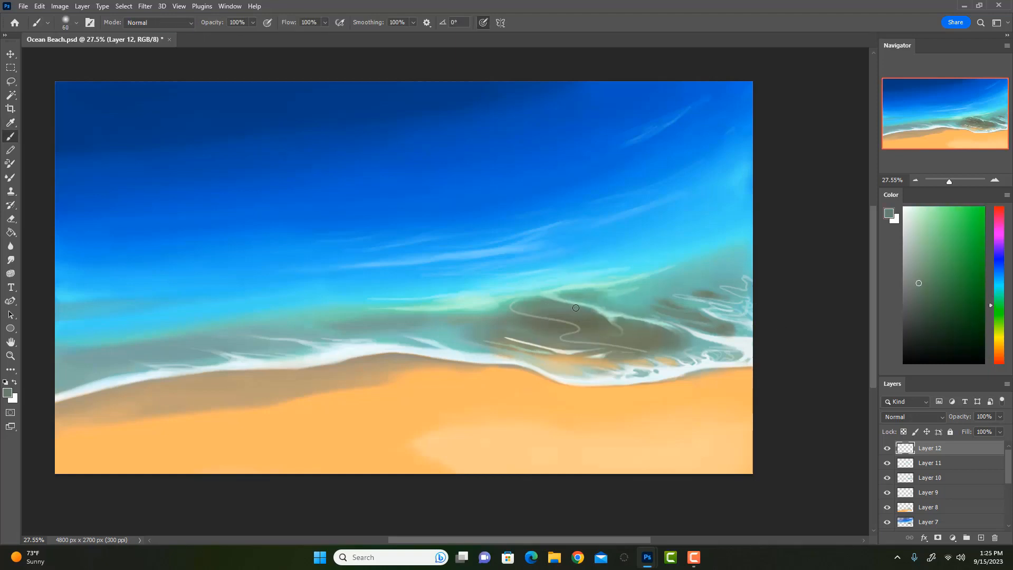
key(3)
mouse_move(545, 297)
mouse_down()
mouse_move(580, 309)
mouse_move(551, 301)
mouse_move(580, 299)
mouse_up()
drag(541, 299, 580, 291)
key(ctrl+z)
Draw a looping foam line in sampled mint at the upper right edge of the brown shallows
key(i)
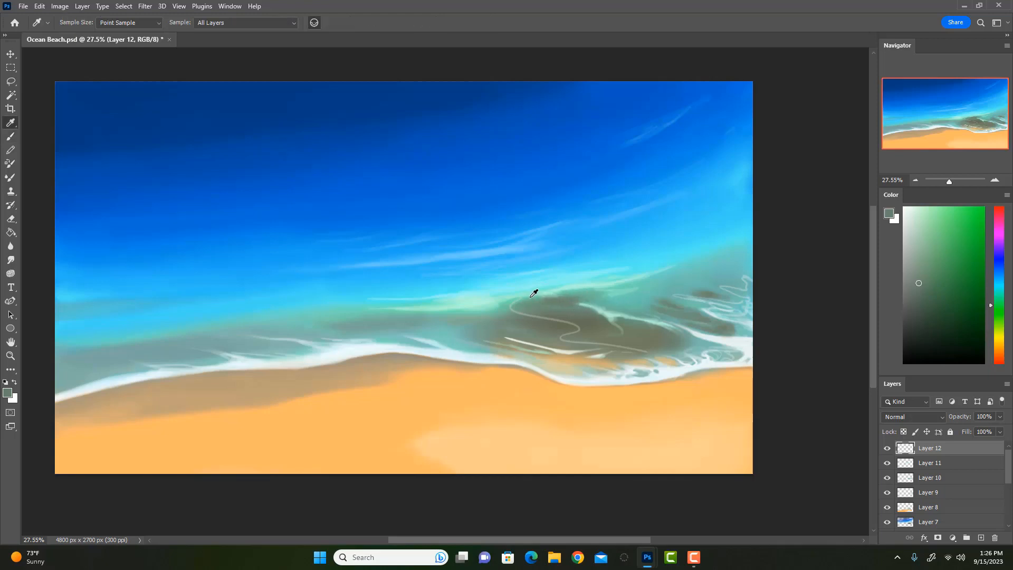
click(530, 296)
key(b)
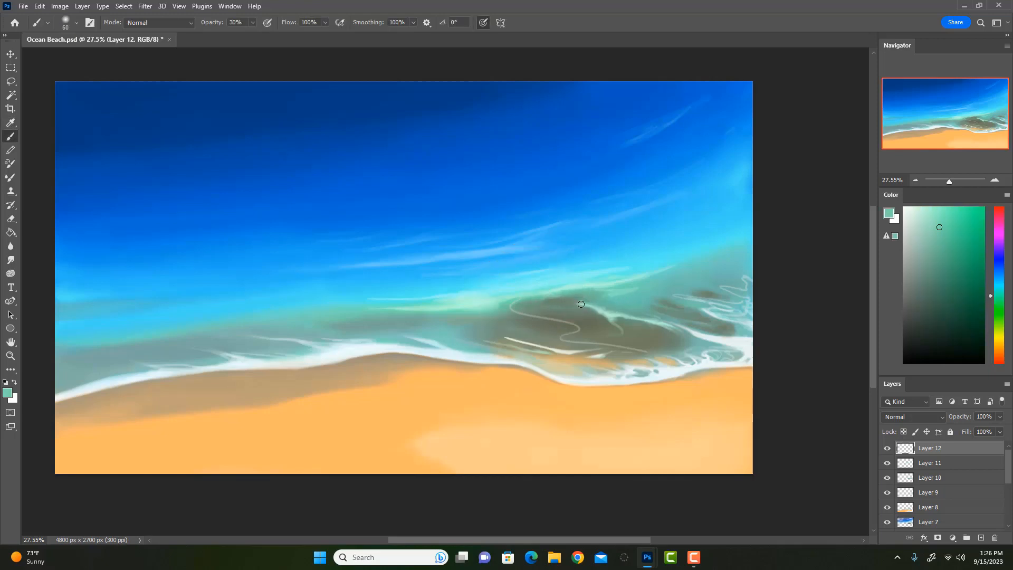
key(bracketleft)
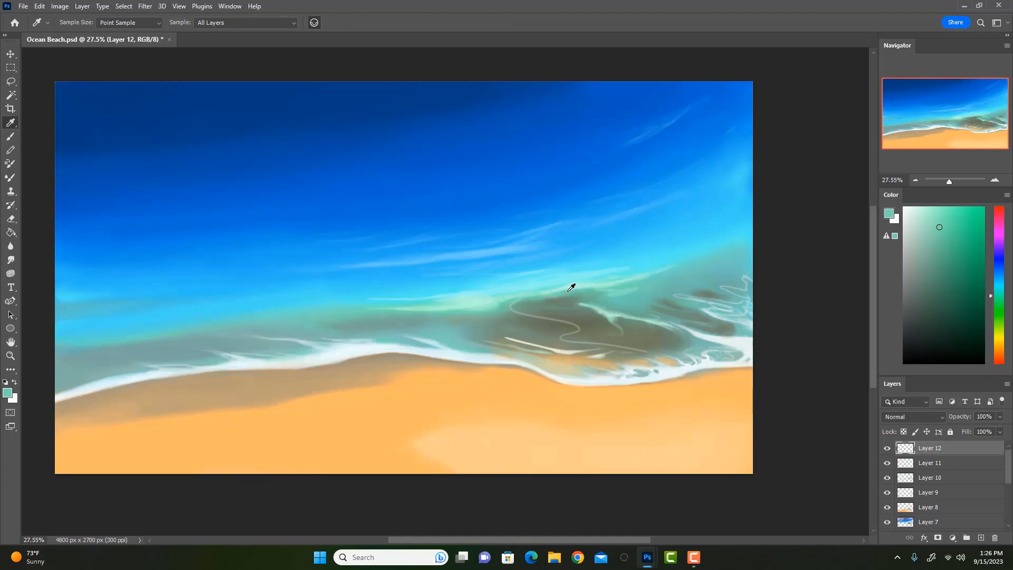
alt+click(572, 286)
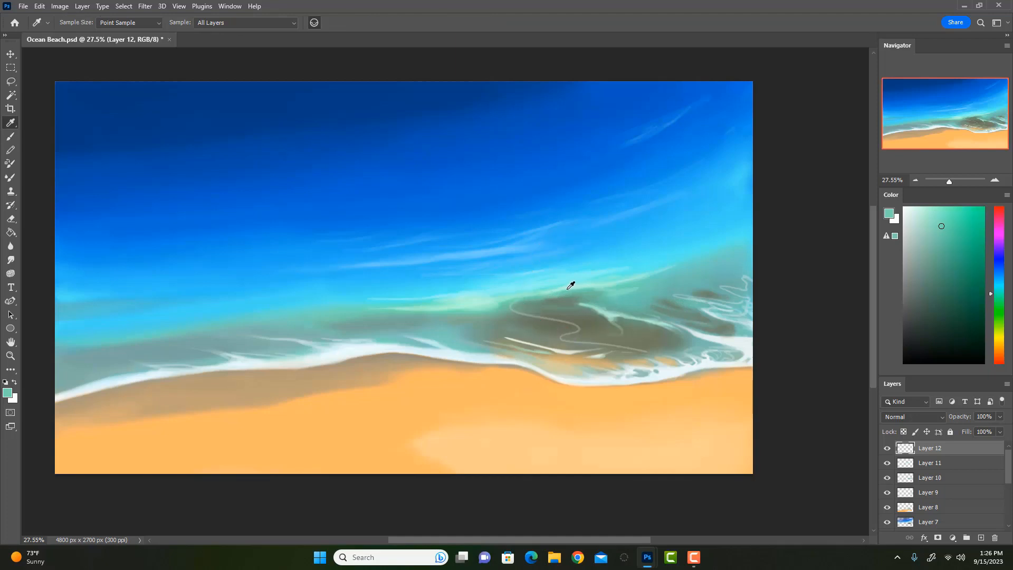
alt+click(618, 314)
mouse_move(574, 310)
mouse_down()
mouse_move(637, 288)
mouse_move(515, 306)
mouse_move(584, 321)
mouse_move(588, 312)
mouse_move(609, 315)
mouse_move(560, 305)
mouse_move(635, 287)
mouse_up()
Paint sampled teal over the new foam loop with a size 50 brush at 100% opacity
key(0)
key(bracketleft)
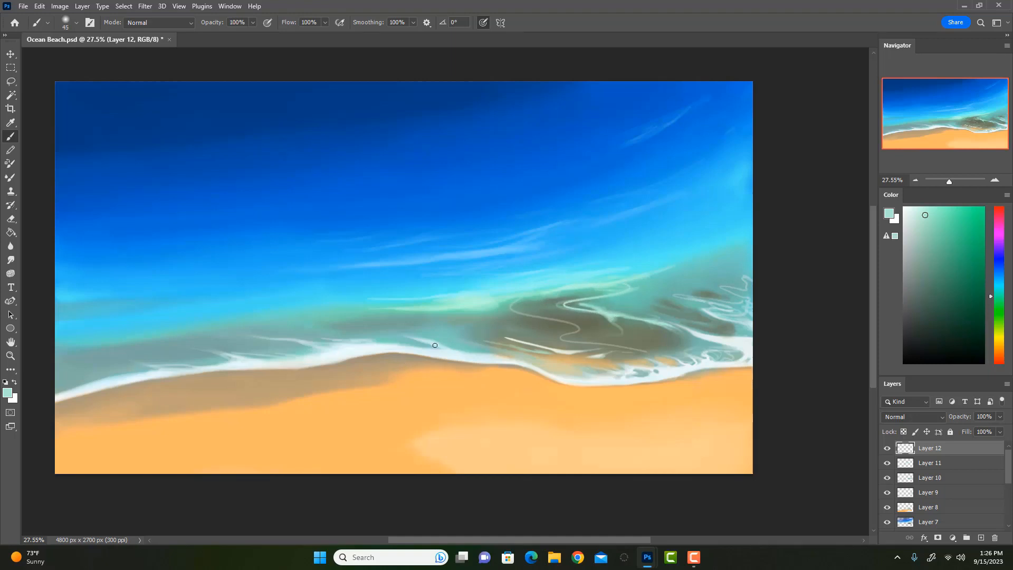
alt+click(602, 304)
key(bracketright)
drag(574, 305, 617, 307)
Delete the foam-line layer, Layer 12, and touch up the pale green wave highlight above the brown shallows on Layer 11
drag(960, 452, 994, 537)
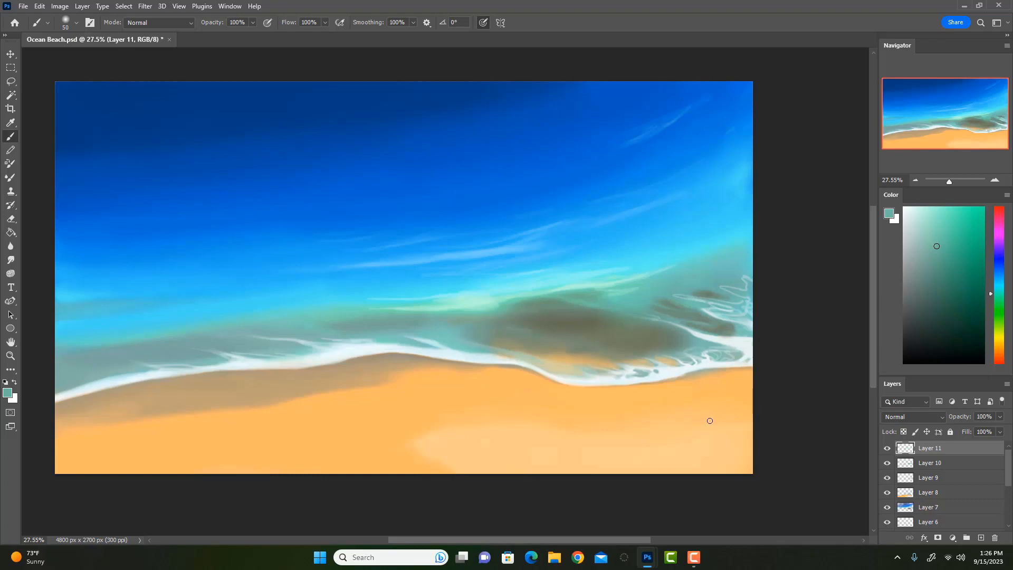
alt+click(634, 293)
key(bracketright)
drag(616, 293, 646, 284)
key(3)
key(bracketright)
Brighten the shore foam to the right of the brown shallows in pure white with a size 60 brush at 100% opacity
alt+click(624, 366)
key(bracketleft)
key(bracketleft)
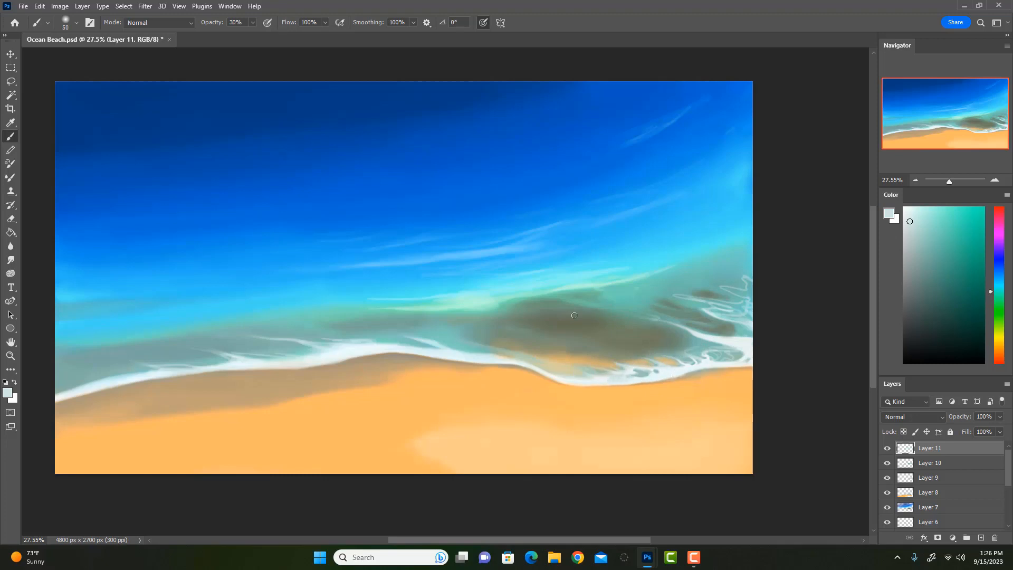
key(0)
click(904, 207)
key(bracketright)
drag(699, 365, 750, 348)
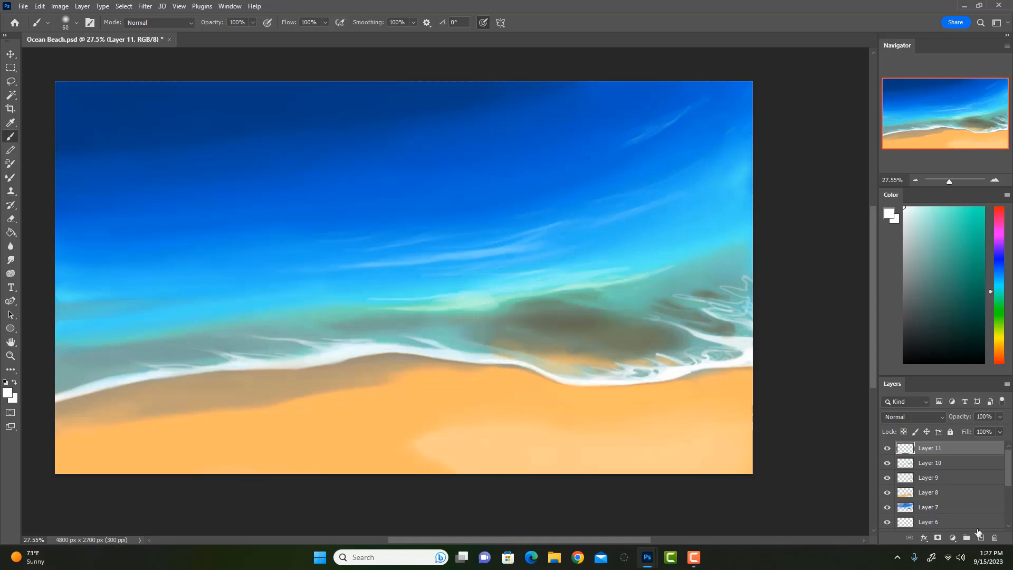
Add a new layer and paint white foam at the canvas's right edge with a size 50 brush at 100% opacity
click(981, 539)
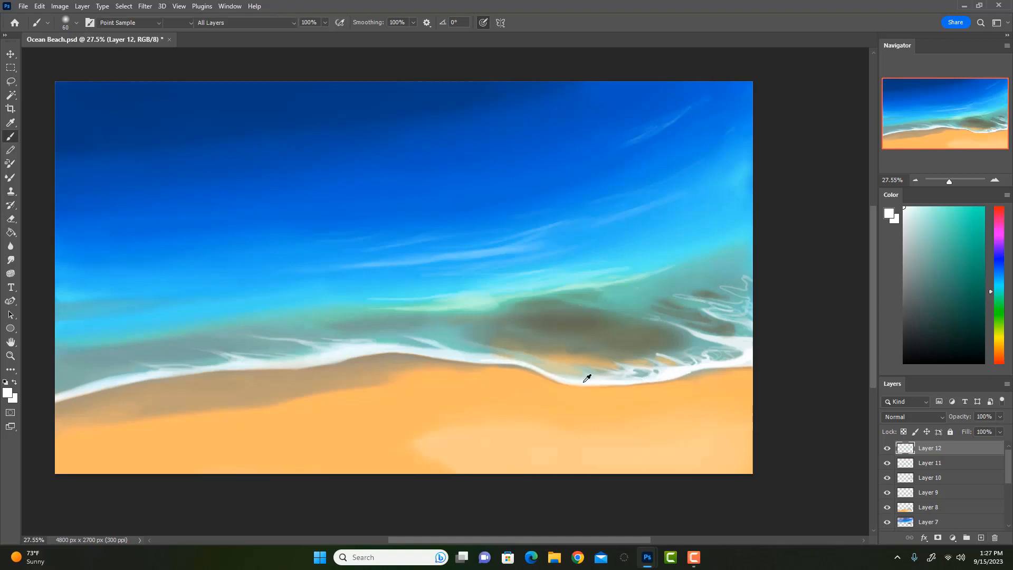
alt+click(610, 379)
key(3)
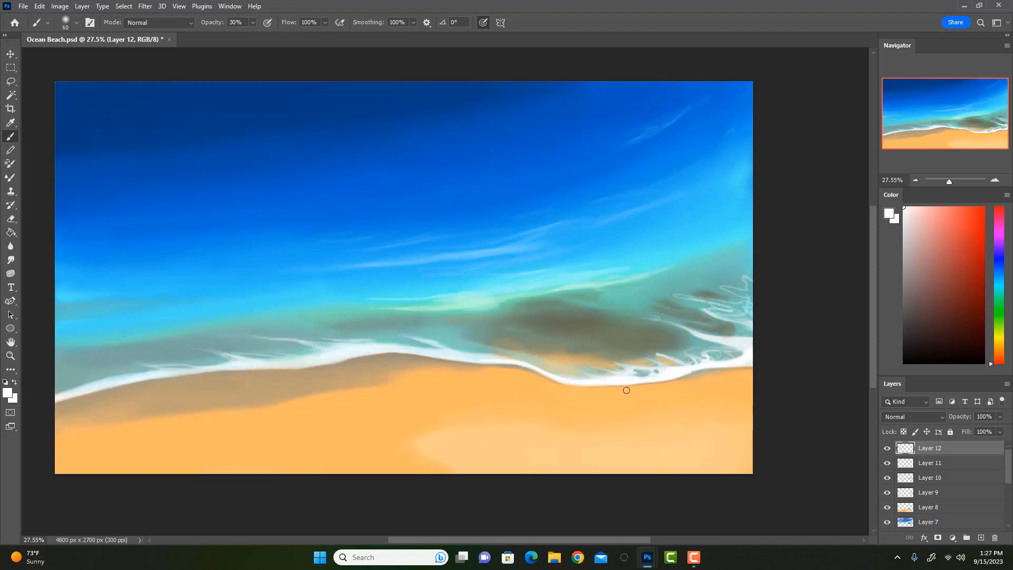
key(bracketleft)
key(0)
drag(745, 346, 750, 316)
Flip the canvas horizontally and thicken the white foam along the middle of the shoreline with a size 60 brush
key(ctrl+shift+h)
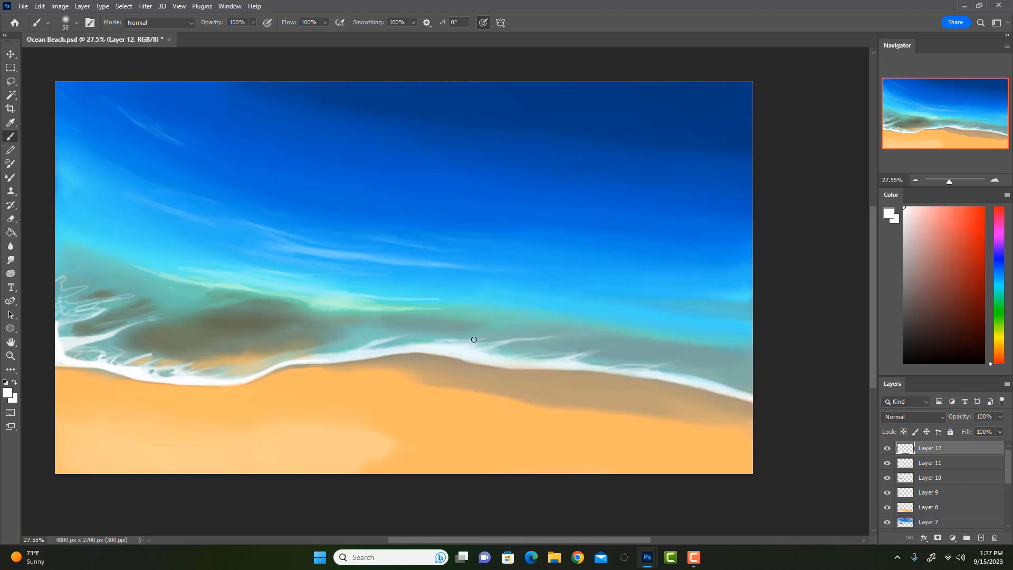
key(bracketright)
mouse_move(474, 352)
mouse_down()
mouse_move(482, 373)
mouse_move(522, 365)
mouse_move(485, 362)
mouse_move(529, 366)
mouse_up()
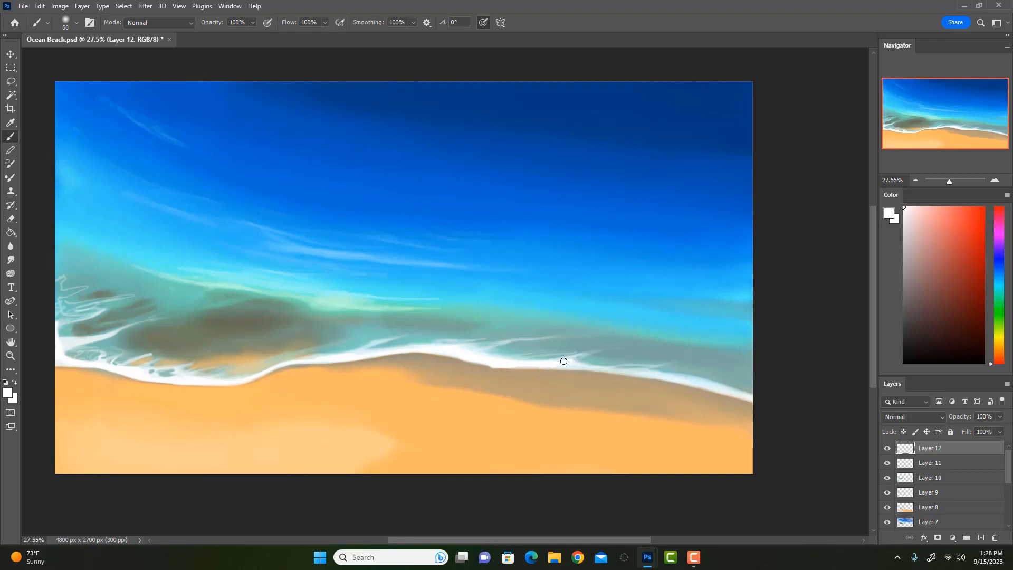
drag(572, 358, 565, 363)
drag(578, 367, 637, 374)
Mix a light greyish blue starting from the sampled wet sand colour and paint it over the wet sand below the foam
key(i)
click(543, 383)
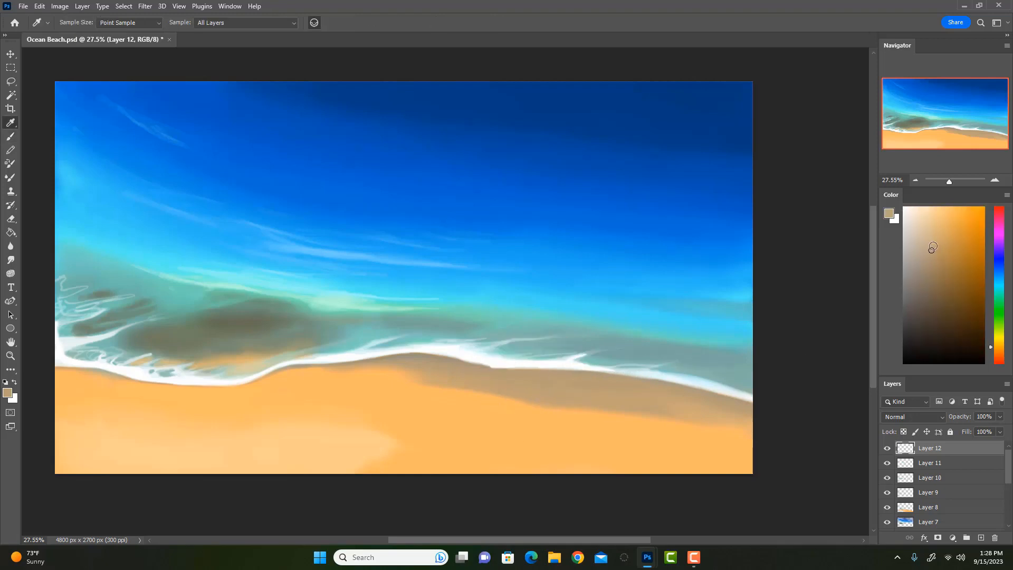
mouse_move(931, 248)
mouse_down()
mouse_move(911, 205)
mouse_move(913, 235)
mouse_move(908, 221)
mouse_up()
click(999, 277)
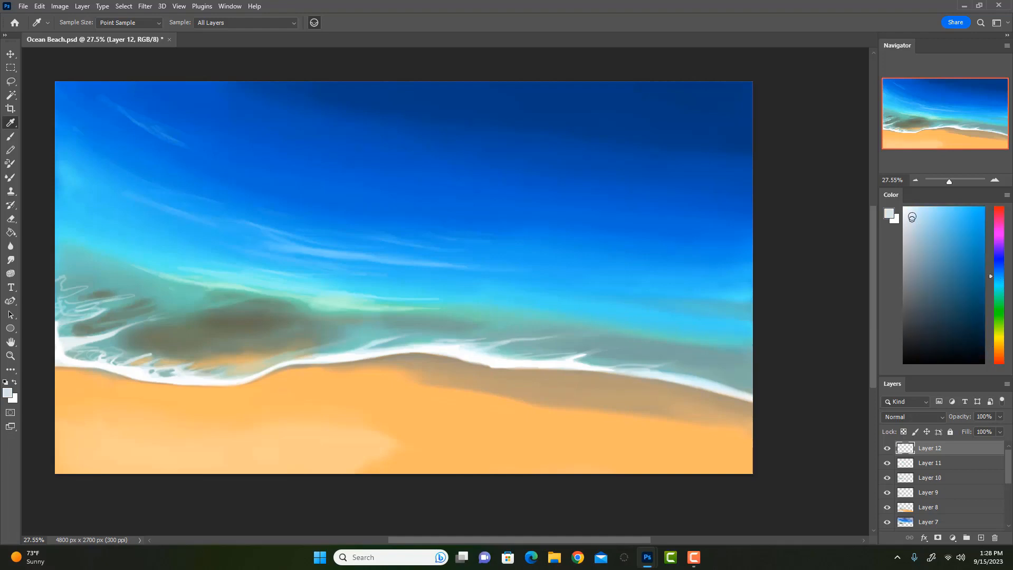
drag(913, 218, 920, 233)
key(b)
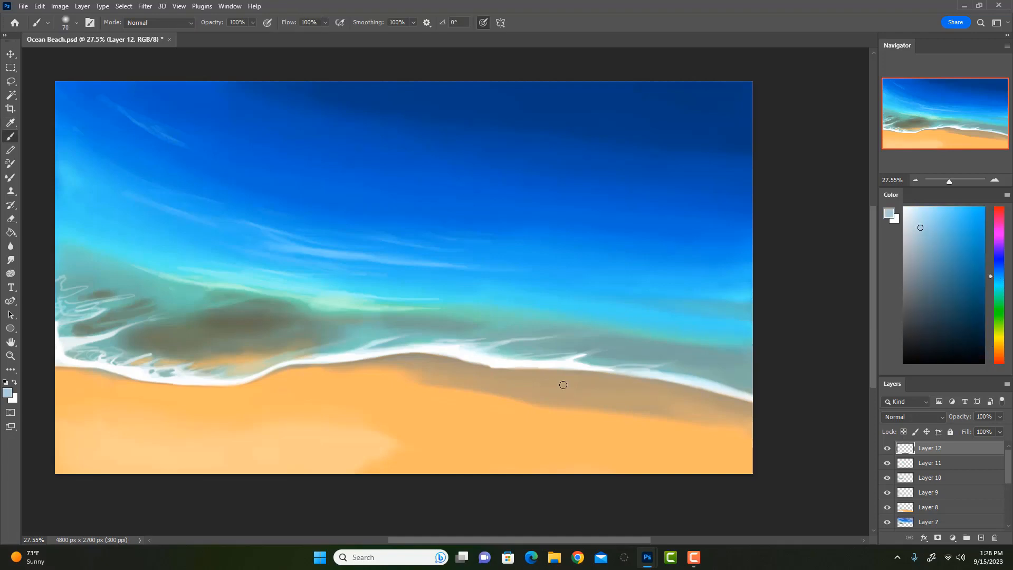
mouse_move(528, 389)
mouse_down()
mouse_move(576, 394)
mouse_move(502, 394)
mouse_move(609, 406)
mouse_move(583, 408)
mouse_move(529, 385)
mouse_move(461, 383)
mouse_move(540, 384)
mouse_move(450, 382)
mouse_move(656, 397)
mouse_move(446, 375)
mouse_move(595, 394)
mouse_move(570, 388)
mouse_move(631, 393)
mouse_move(536, 384)
mouse_move(654, 385)
mouse_move(558, 397)
mouse_move(421, 370)
mouse_move(671, 394)
mouse_move(492, 380)
mouse_move(664, 394)
mouse_move(597, 394)
mouse_move(654, 396)
mouse_up()
Blend the wet sand patch with its sampled beige using a size 175 brush at 30% opacity
alt+click(559, 390)
key(bracketleft)
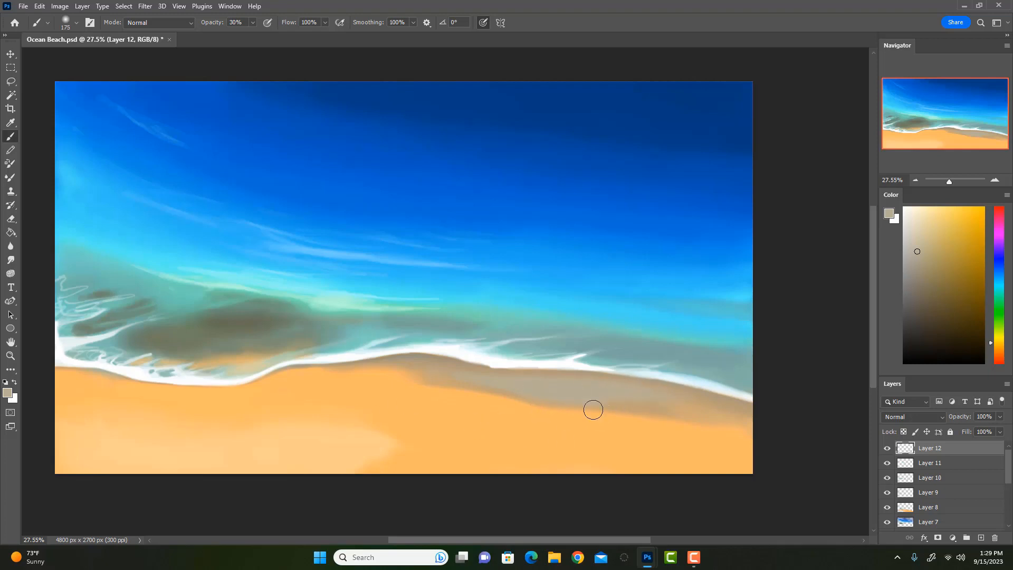
mouse_move(592, 410)
mouse_down()
mouse_move(645, 415)
mouse_move(557, 405)
mouse_move(511, 385)
mouse_move(662, 398)
mouse_move(533, 384)
mouse_move(634, 395)
mouse_up()
mouse_move(543, 397)
mouse_down()
mouse_move(573, 402)
mouse_move(529, 396)
mouse_up()
Mix a pale light blue from the sampled wet sand colour and paint a reflection on the wet sand with a size 125 brush at 30% opacity
key(i)
click(550, 390)
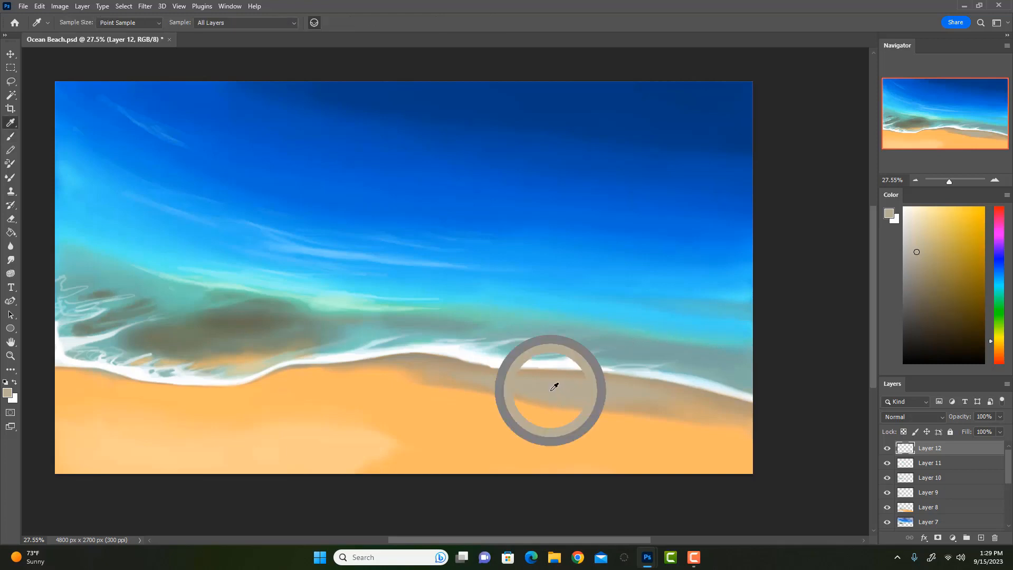
click(1001, 281)
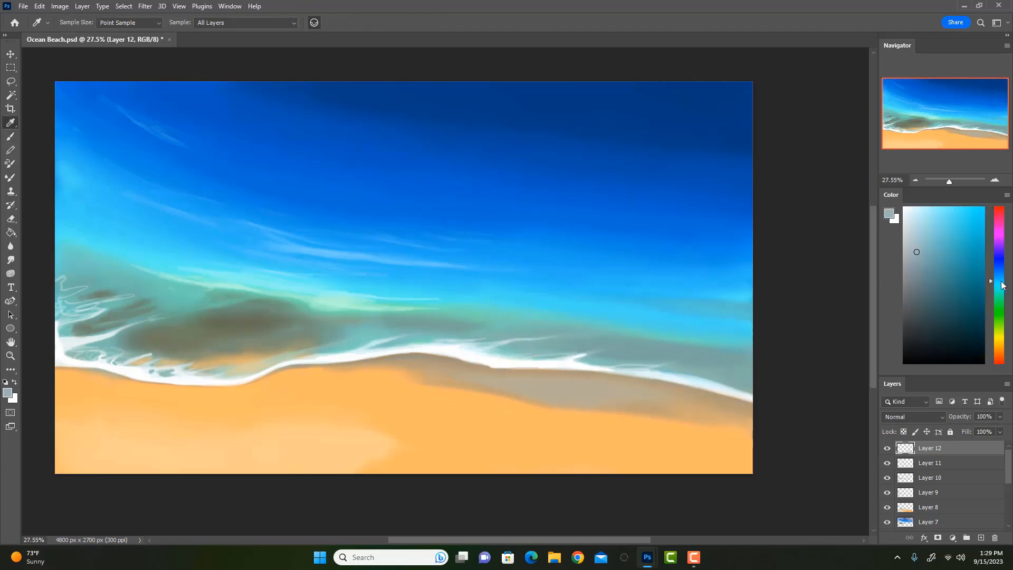
click(921, 234)
key(b)
drag(535, 385, 568, 394)
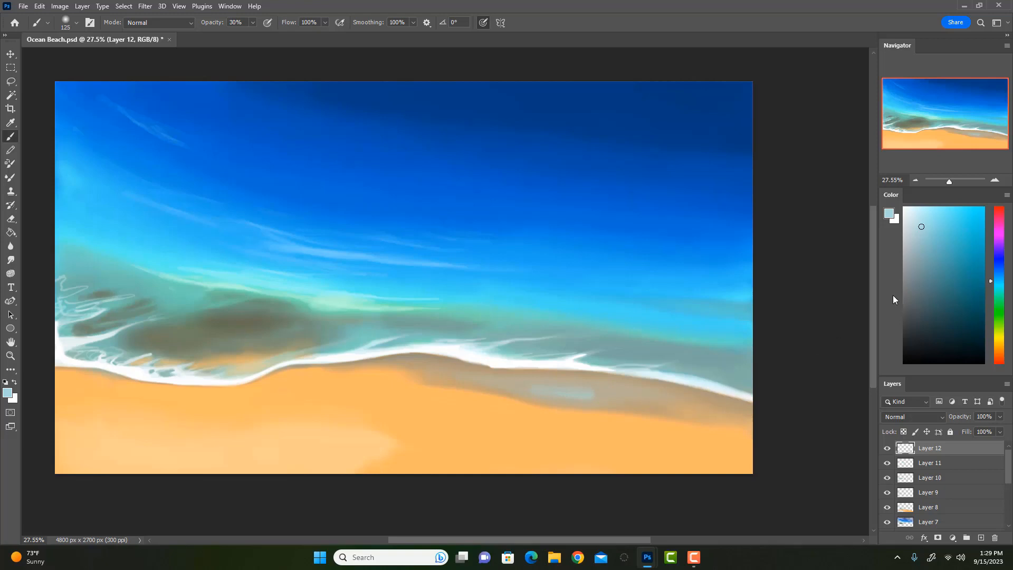
click(914, 212)
drag(527, 391, 594, 397)
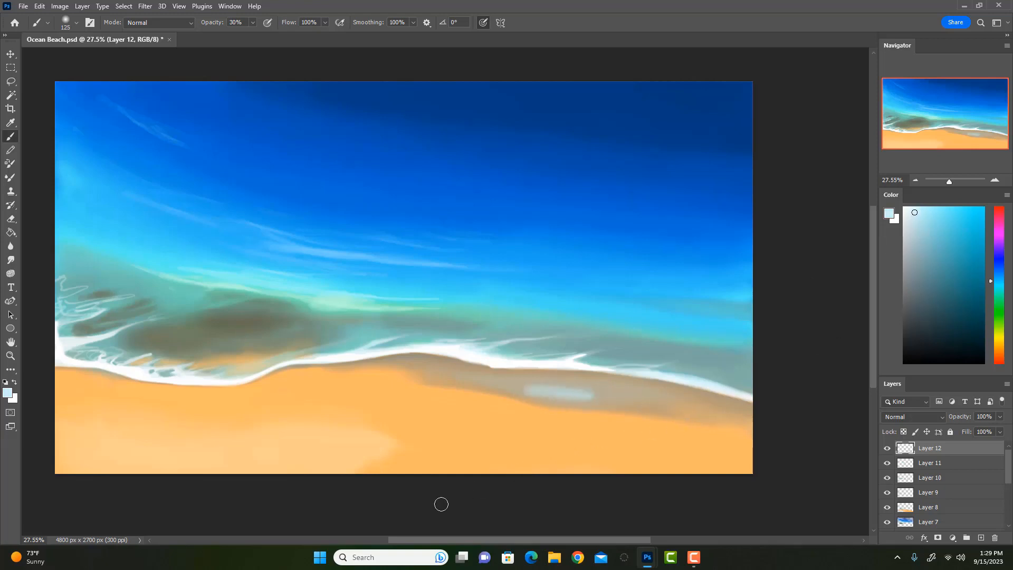
Soften the edges of the pale blue reflection with greys sampled around it, using size 100 and 150 brushes at 30% opacity
key(0)
key(bracketleft)
alt+click(562, 381)
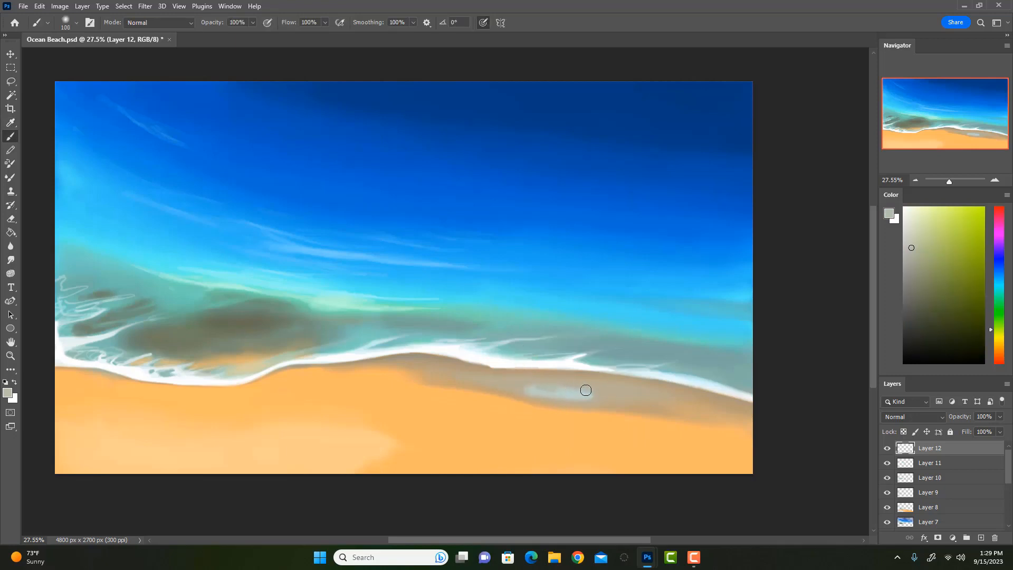
key(3)
alt+click(586, 394)
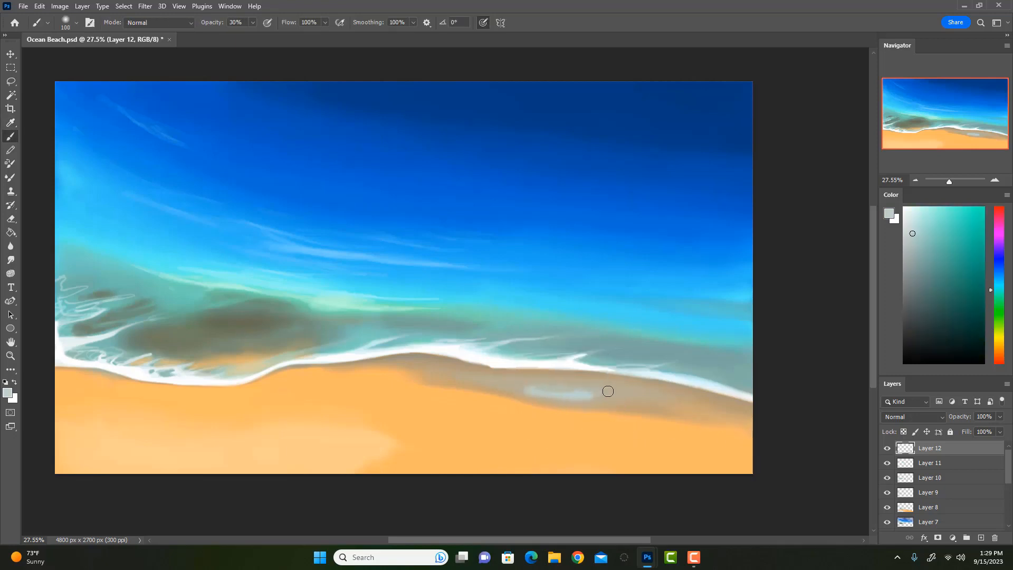
key(bracketright)
key(bracketright)
alt+click(599, 390)
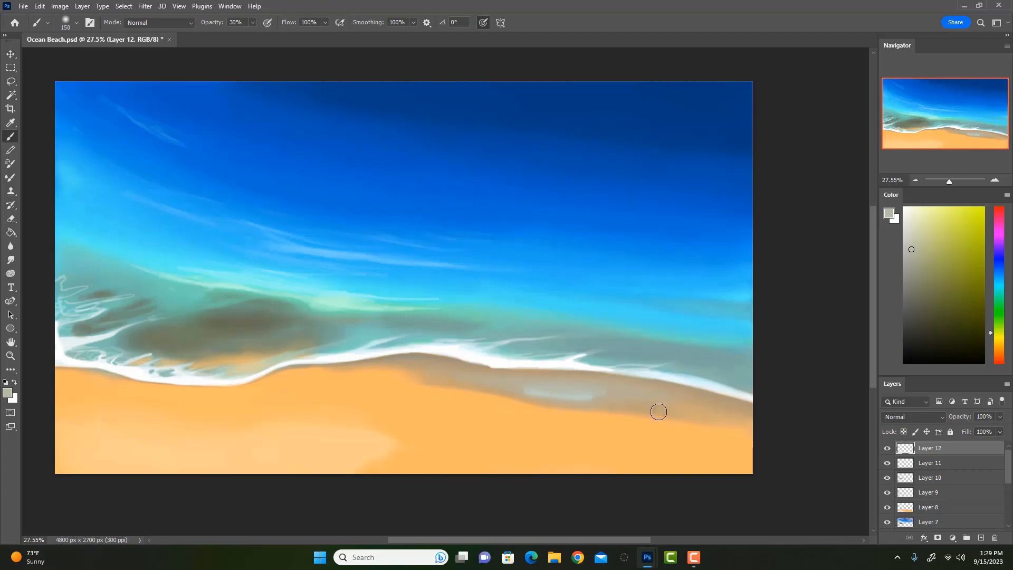
alt+click(547, 391)
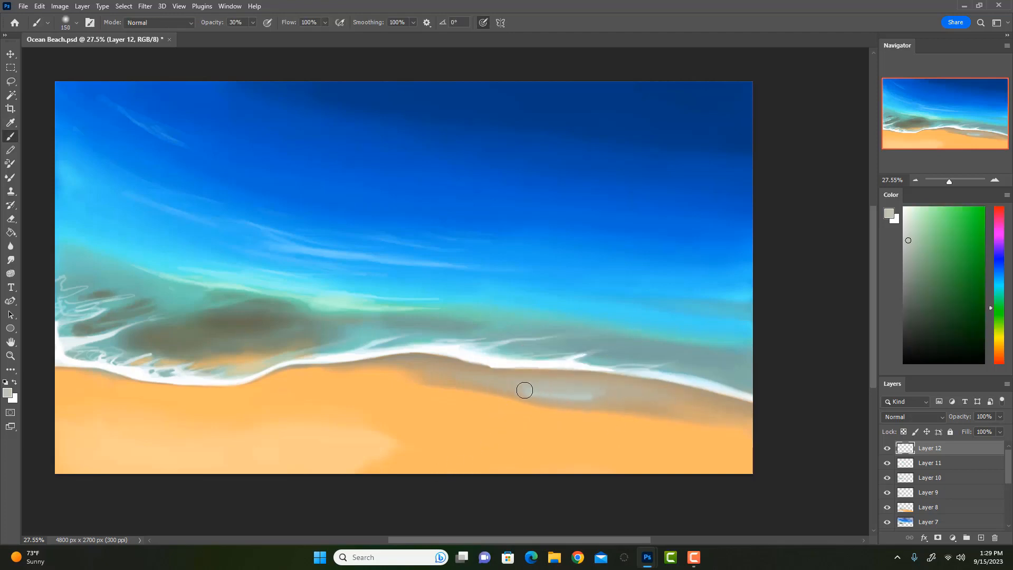
Smooth a light grey over the reflection and extend the sheen along the wet sand toward the canvas's right edge, finishing with a size 125 brush
mouse_move(525, 390)
mouse_down()
mouse_move(623, 392)
mouse_move(511, 386)
mouse_move(633, 393)
mouse_move(529, 390)
mouse_up()
drag(514, 392, 620, 393)
key(bracketleft)
drag(709, 409, 667, 407)
drag(650, 404, 702, 412)
click(422, 363)
key(ctrl+z)
click(980, 361)
drag(998, 361, 997, 371)
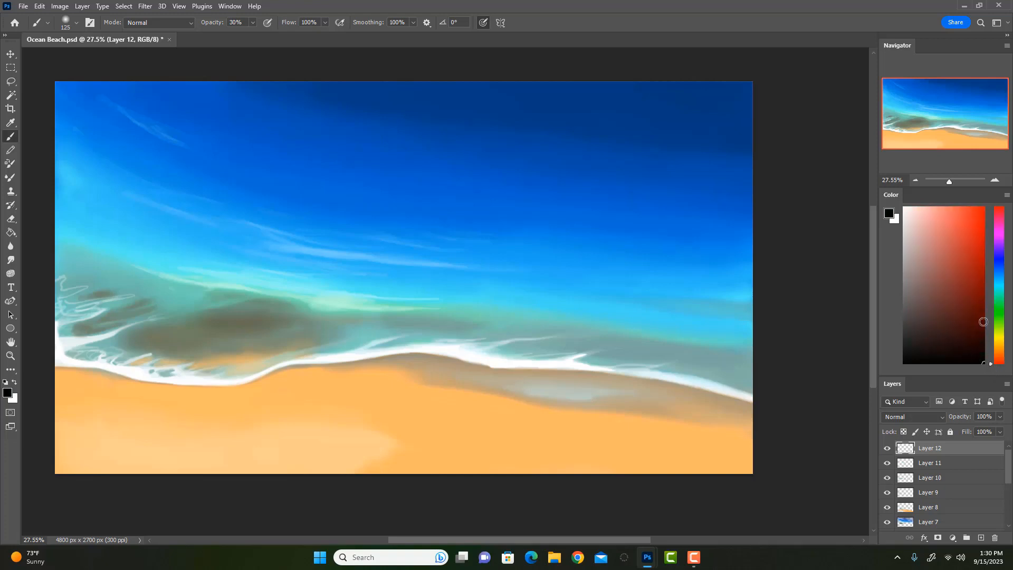
click(998, 261)
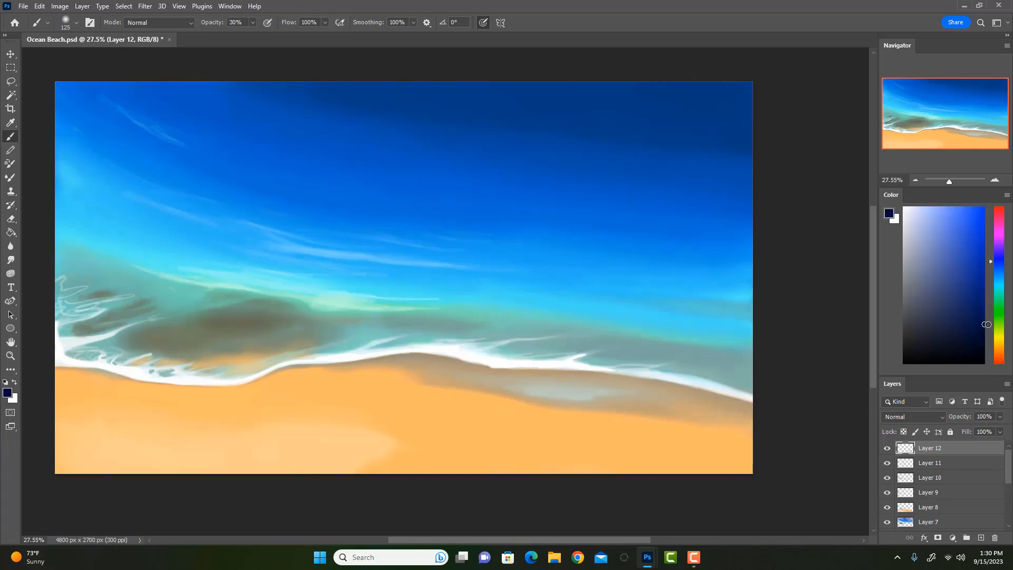
Darken the sampled wet sand beige to brown and paint a thin shadow under the middle of the shore foam at 30% opacity
key(i)
click(538, 367)
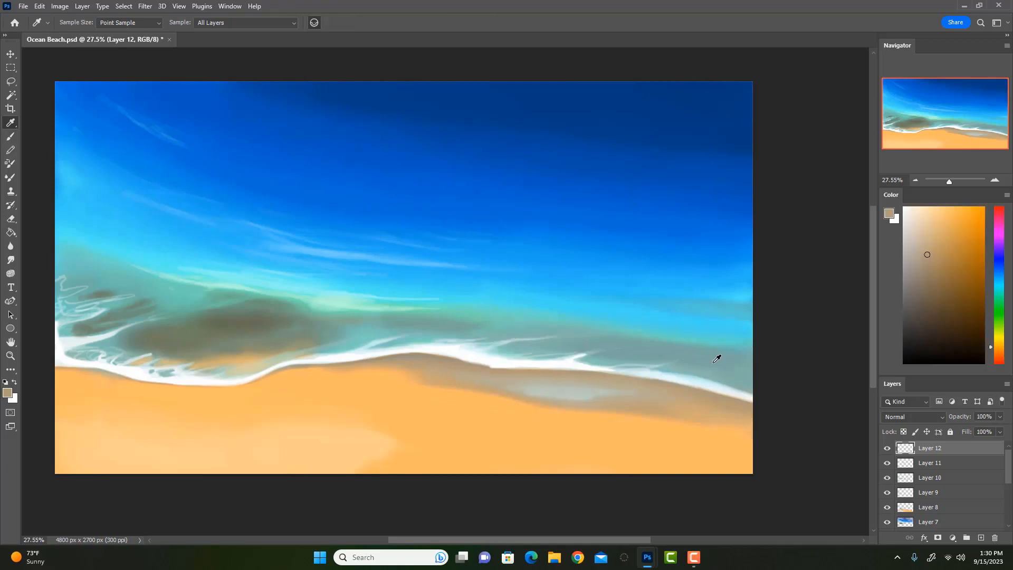
click(931, 285)
key(b)
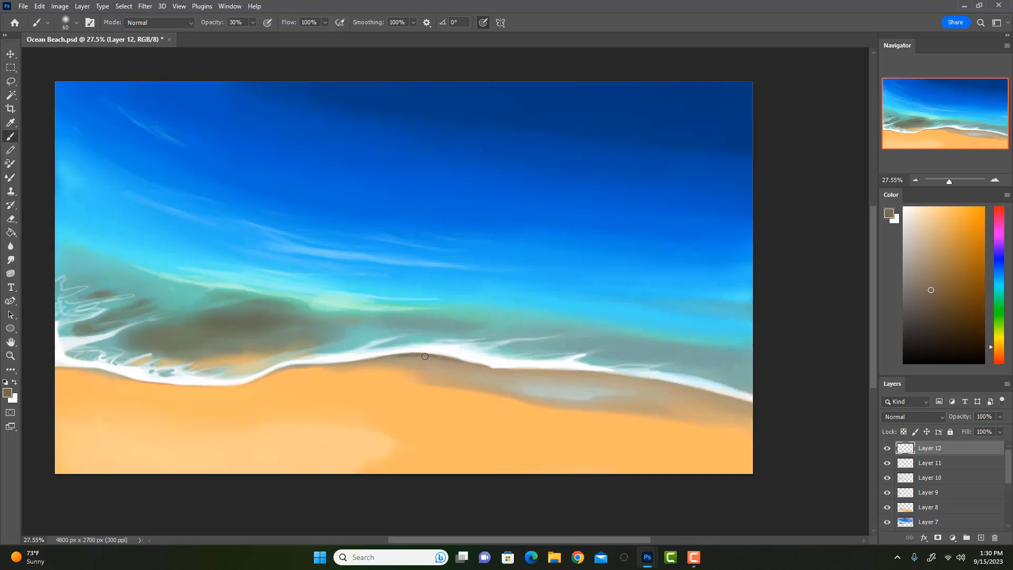
drag(500, 370, 539, 369)
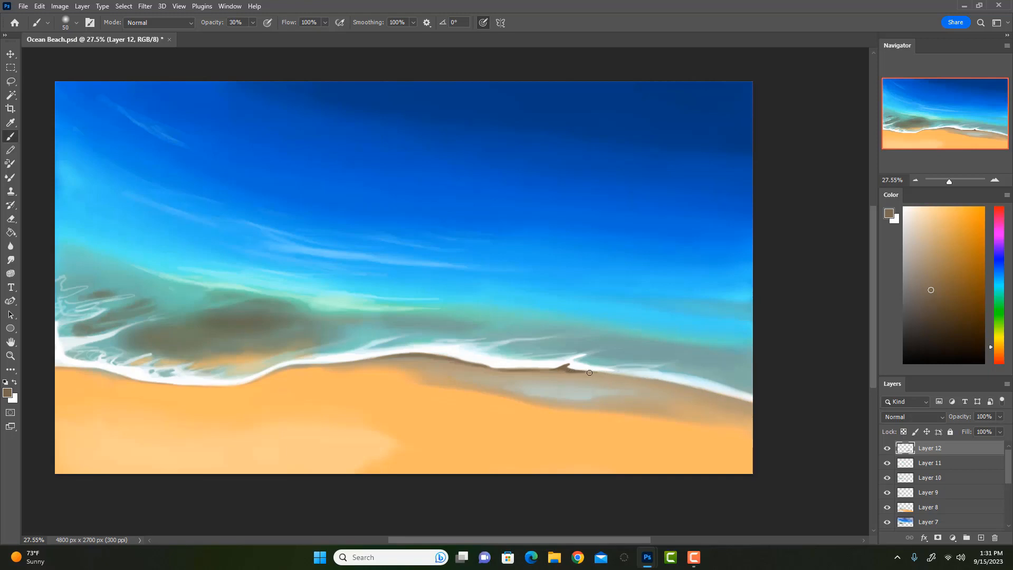
Continue the thin brown shadow beneath the foam to the canvas's right edge with a size 50 brush at 30% opacity
key(3)
alt+click(571, 363)
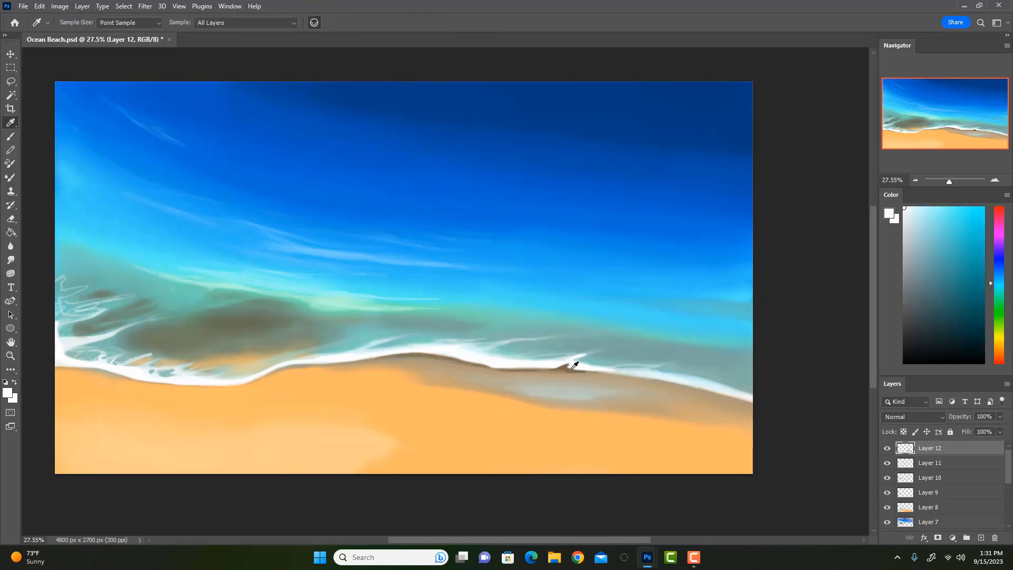
alt+click(576, 370)
drag(583, 369, 771, 399)
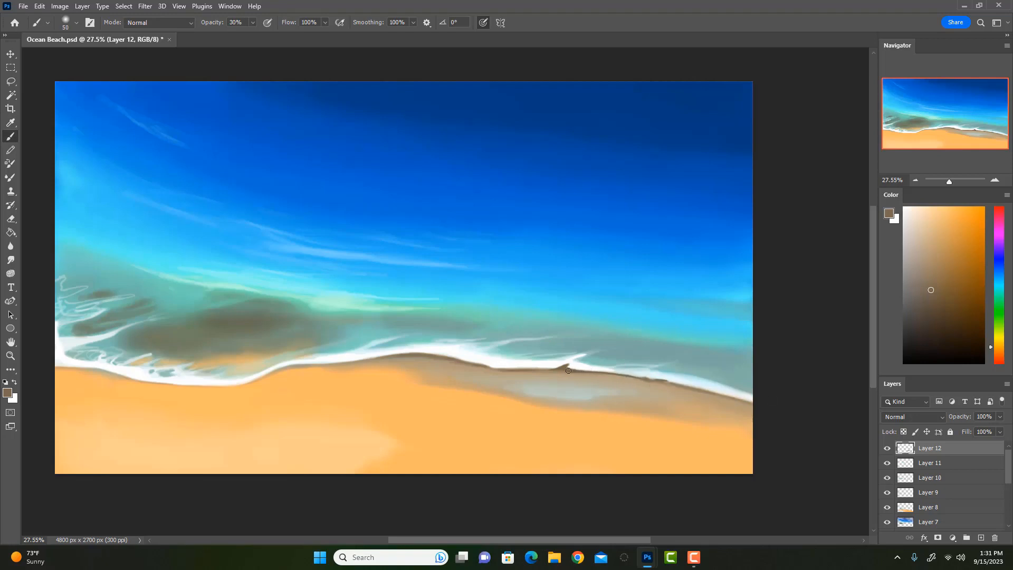
Add a new layer and extend the submerged sand tint behind the foam with sampled water and sand colours, using a size 90 brush at 30% opacity
click(981, 538)
alt+click(275, 359)
key(bracketright)
alt+click(244, 353)
key(bracketright)
key(bracketright)
key(bracketright)
key(bracketright)
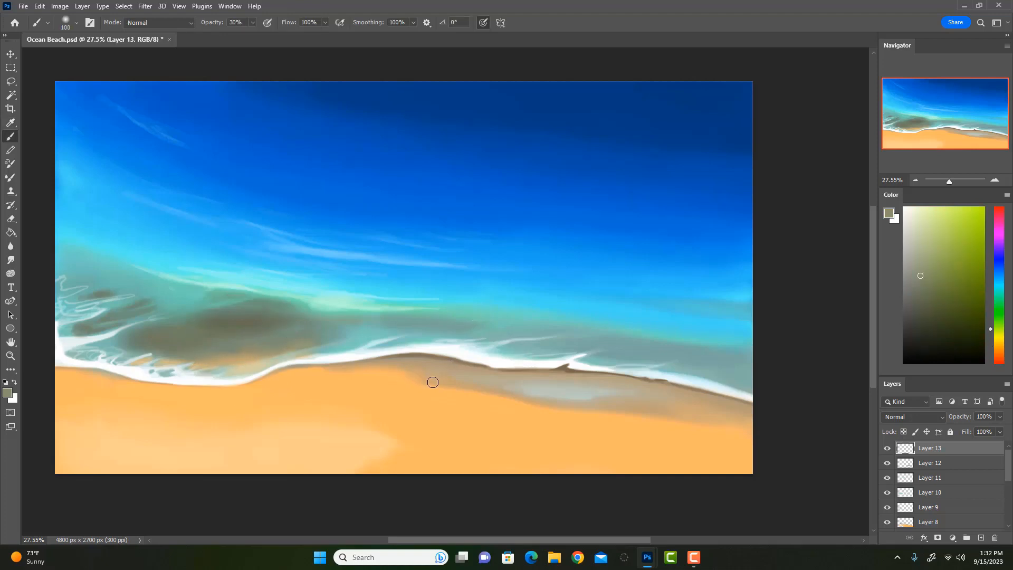
key(i)
click(354, 312)
key(b)
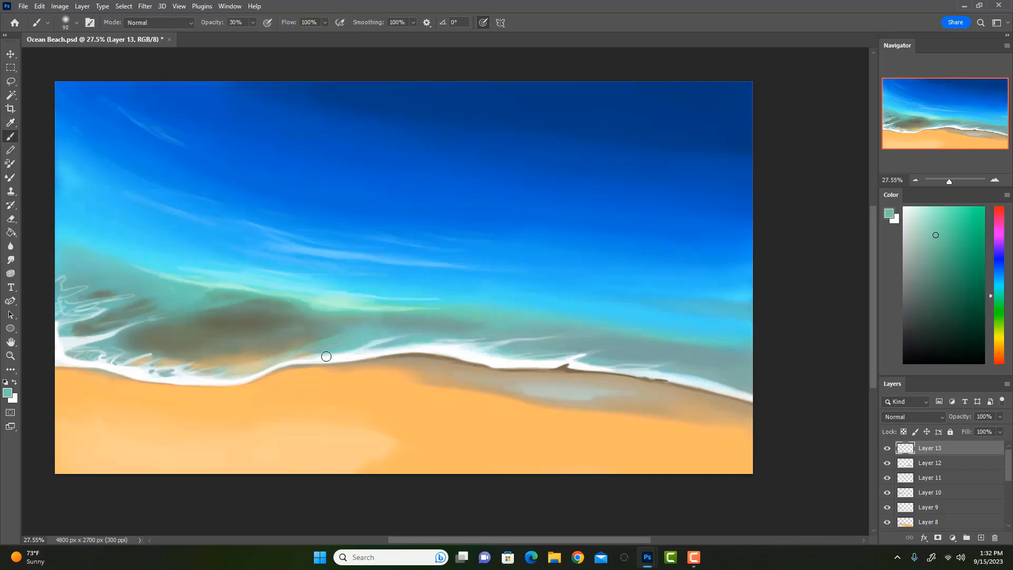
alt+click(259, 361)
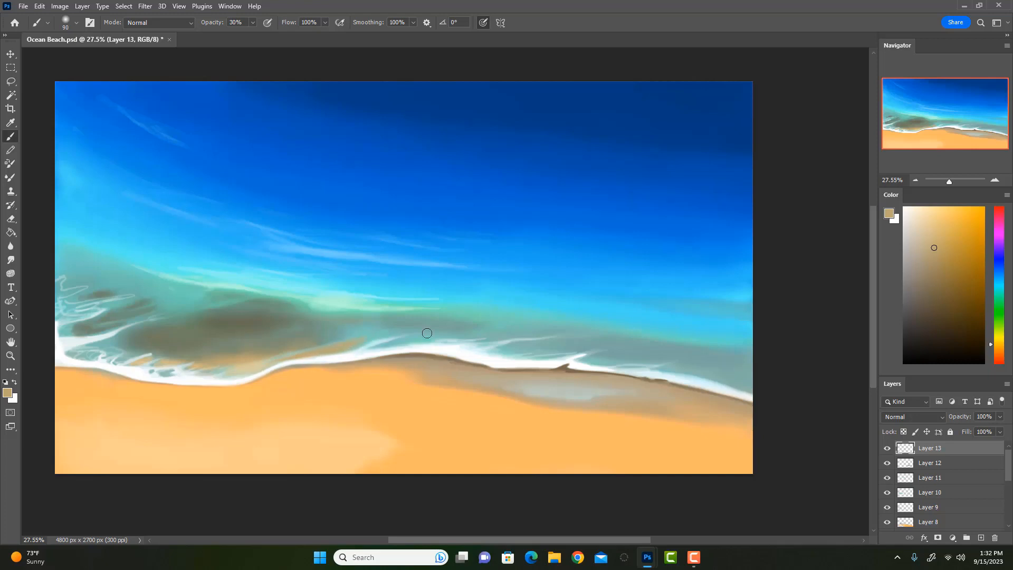
Paint light blue foam wisps over the murky shallows with a lightened sampled water blue, using a size 100 brush at 30% opacity
alt+click(353, 332)
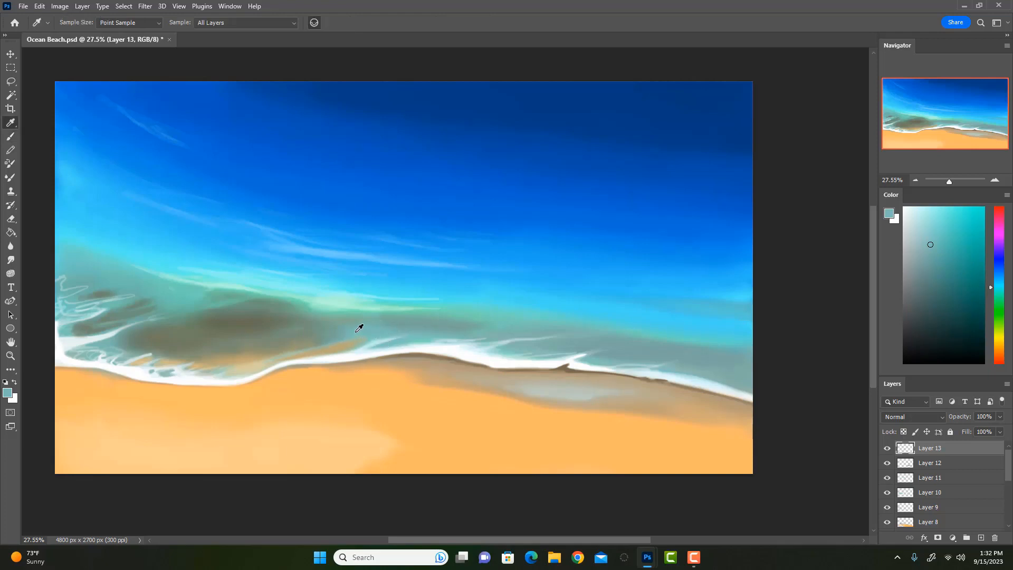
alt+click(361, 331)
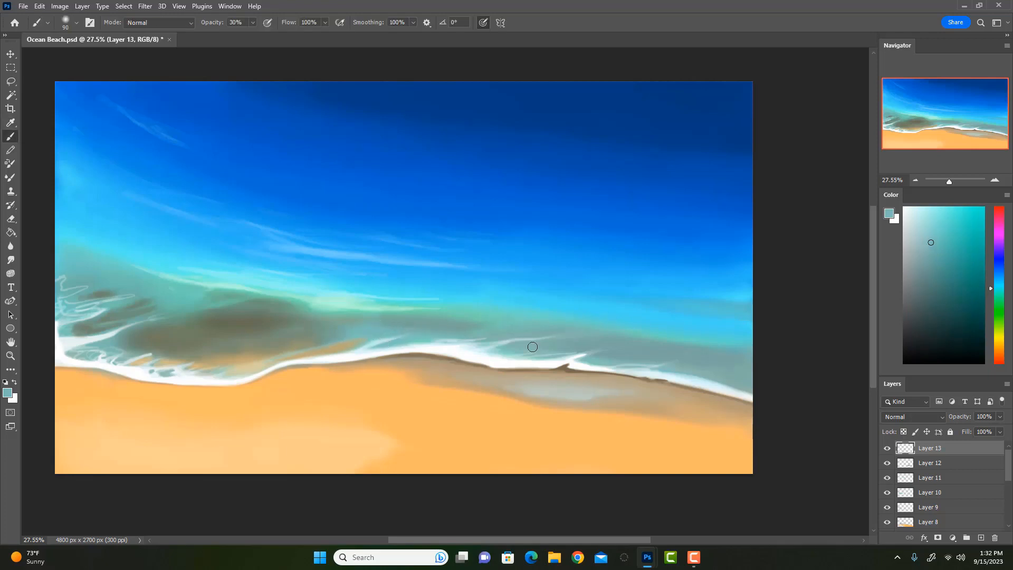
alt+click(374, 335)
click(931, 226)
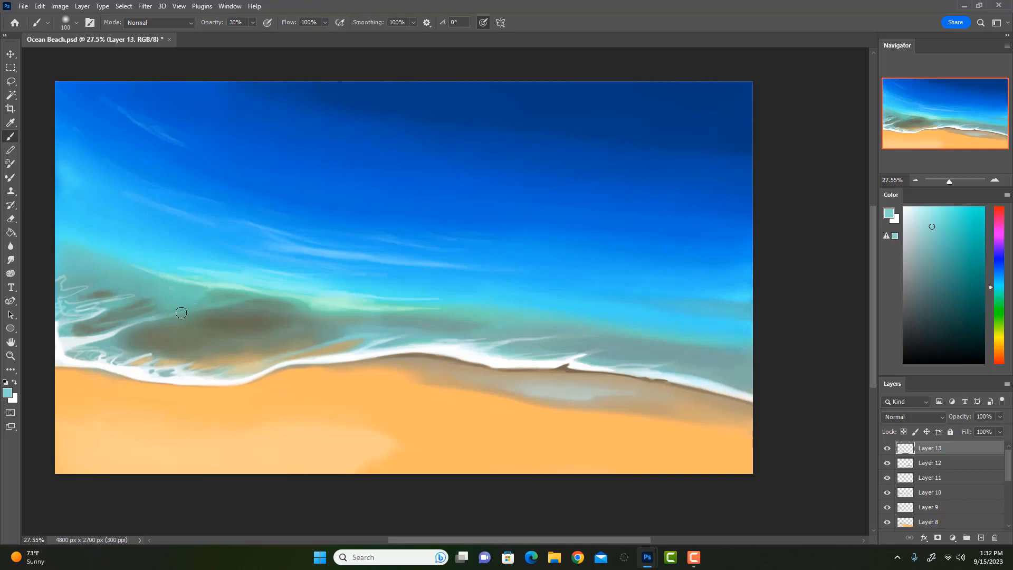
key(bracketright)
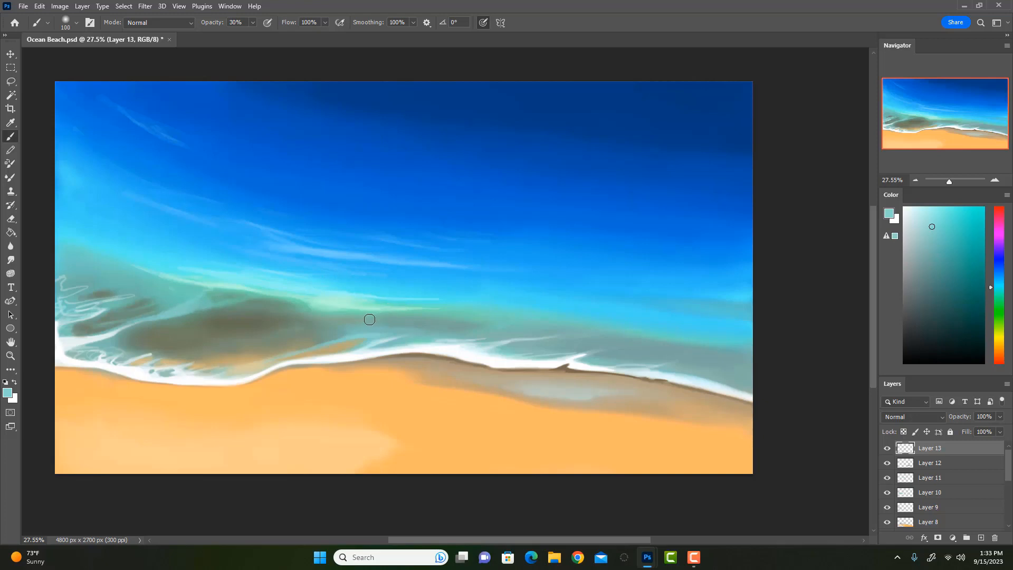
key(bracketleft)
key(bracketleft)
key(bracketleft)
alt+click(514, 334)
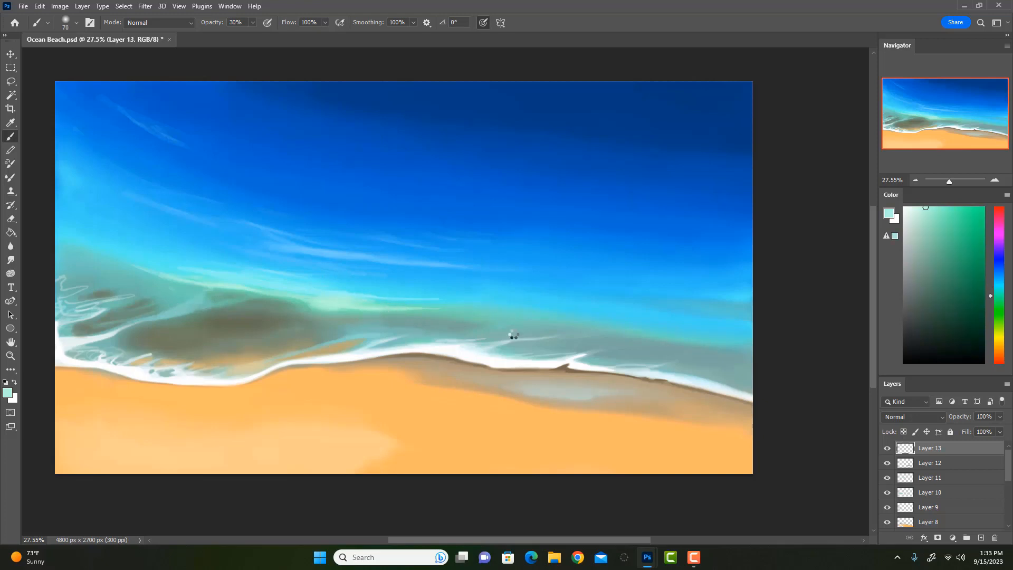
Flip the canvas horizontally and add a new layer with a light green paint colour
key(ctrl+shift+h)
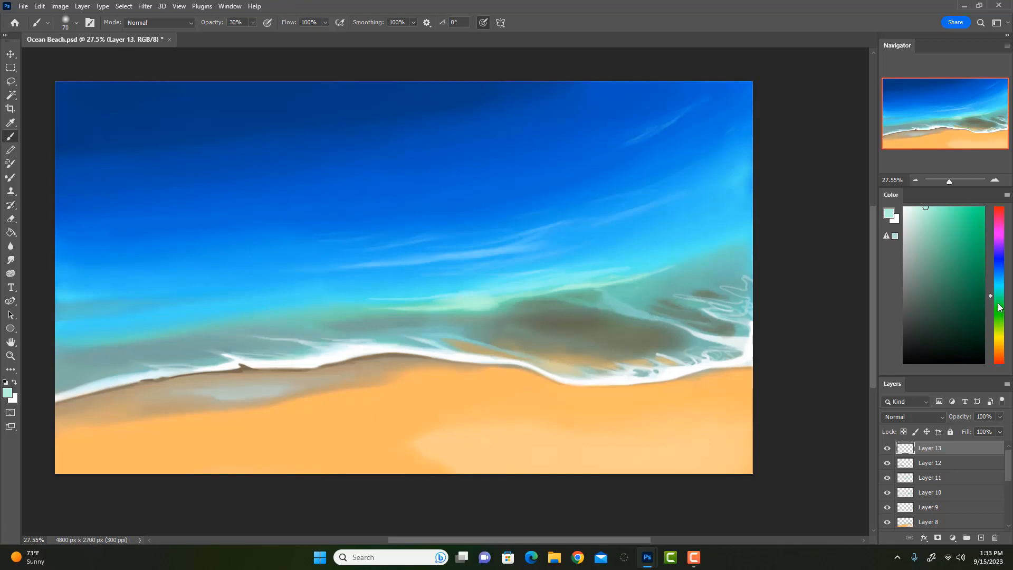
click(997, 303)
click(942, 219)
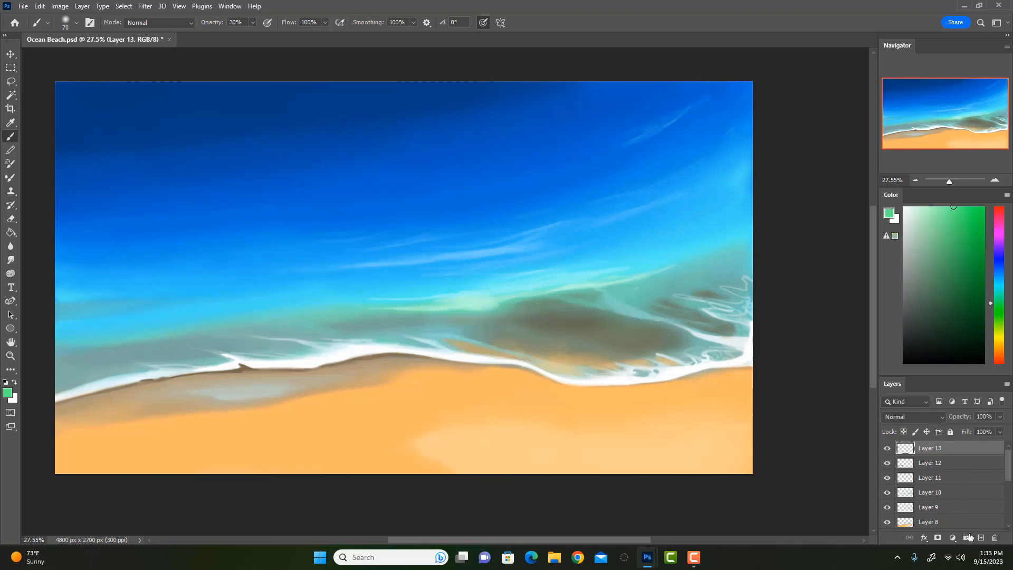
click(980, 538)
click(969, 207)
click(941, 204)
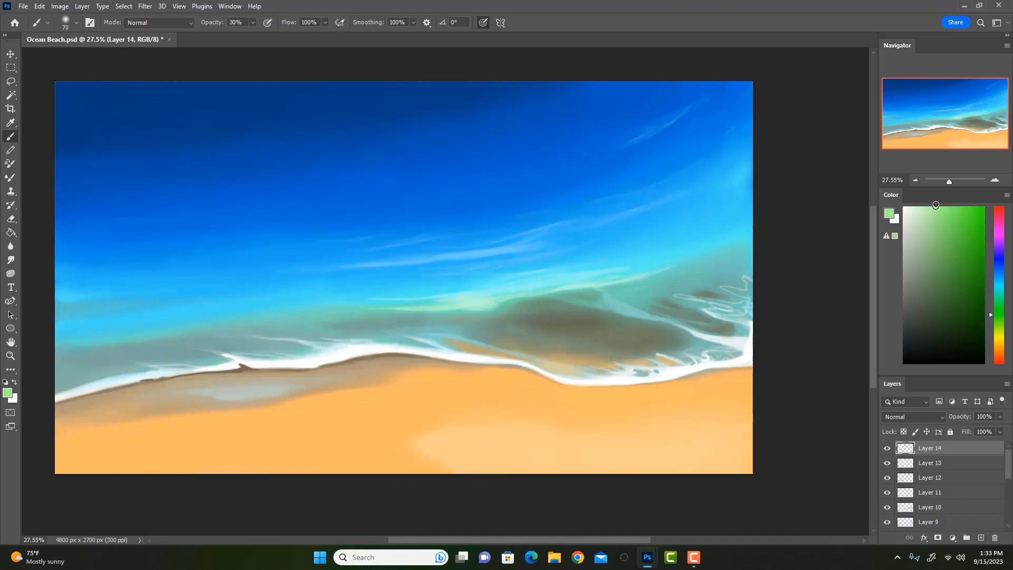
Sample the turquoise above the wave crest and shift it to a bright light green paint colour
key(i)
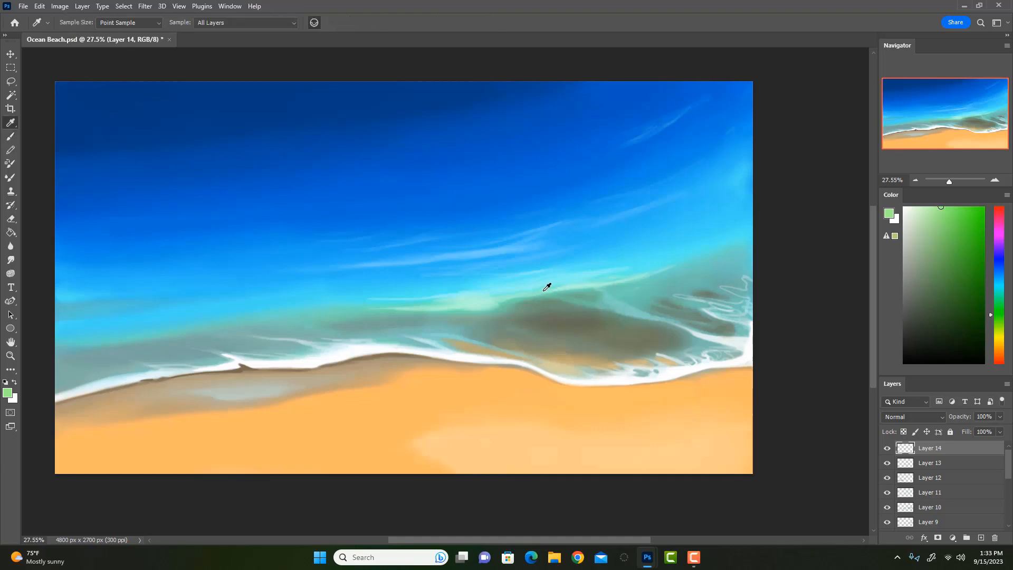
click(546, 287)
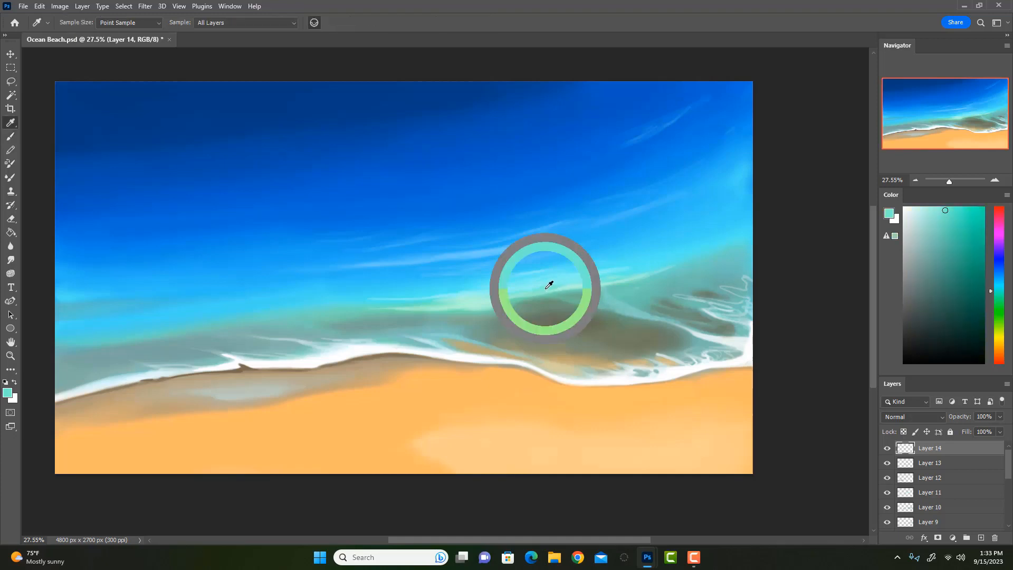
click(996, 299)
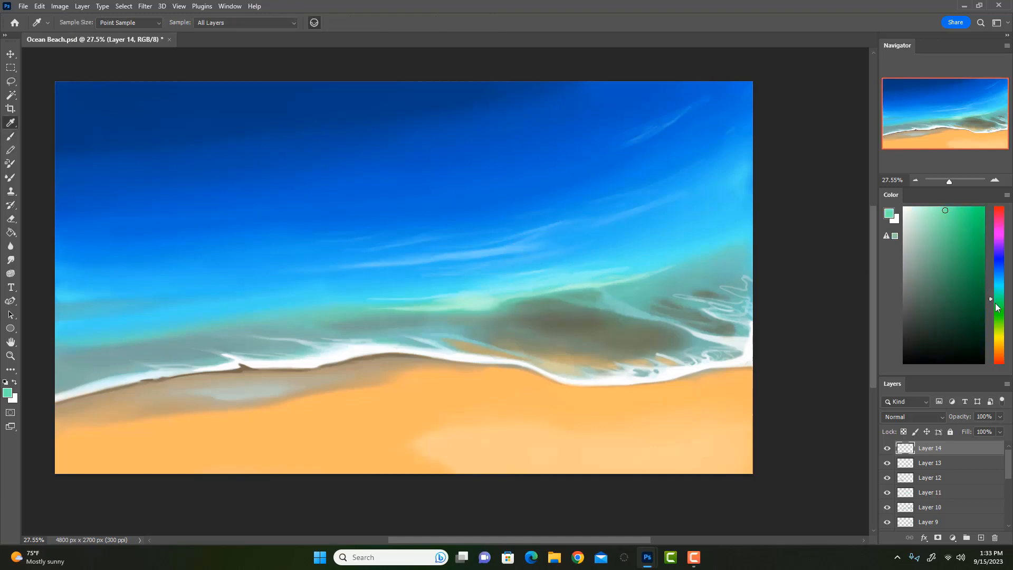
drag(995, 304, 995, 319)
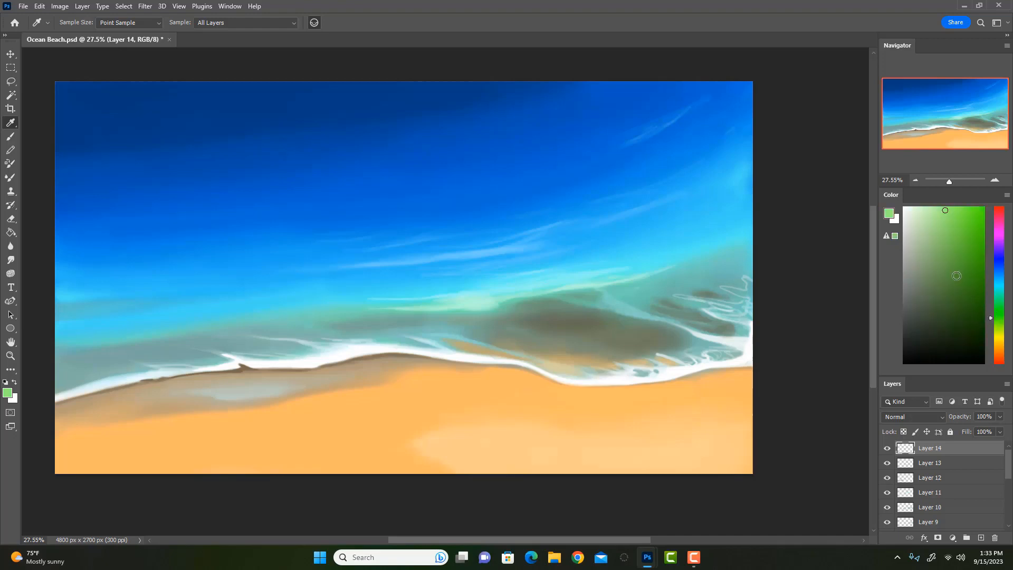
click(933, 205)
drag(939, 207, 946, 206)
Paint a faint green tint along the pale wave crest with a size 100 brush at 10% opacity
key(b)
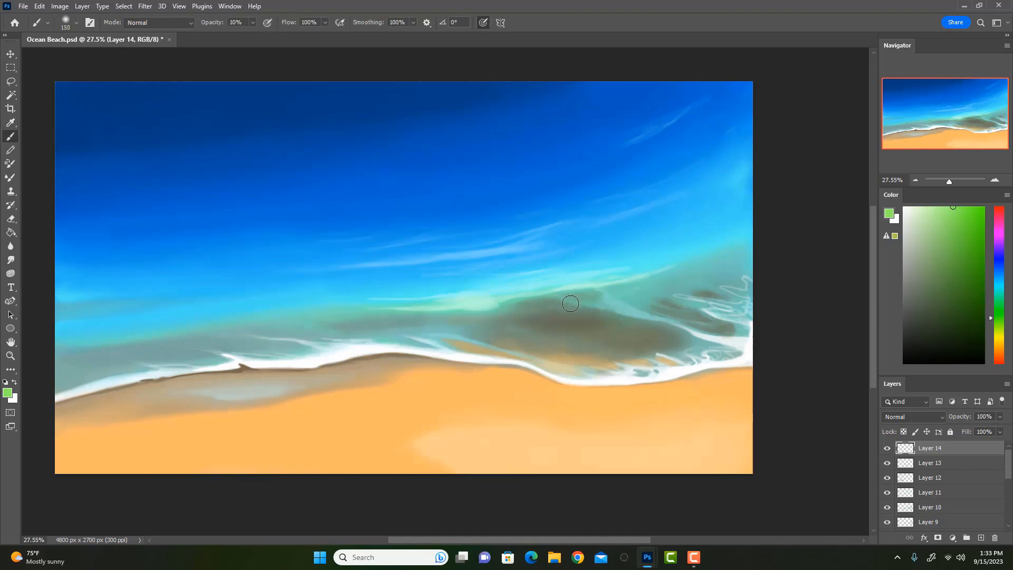
key(bracketleft)
key(bracketleft)
mouse_move(419, 306)
mouse_down()
mouse_move(384, 306)
mouse_move(447, 305)
mouse_move(375, 306)
mouse_up()
drag(454, 304, 377, 307)
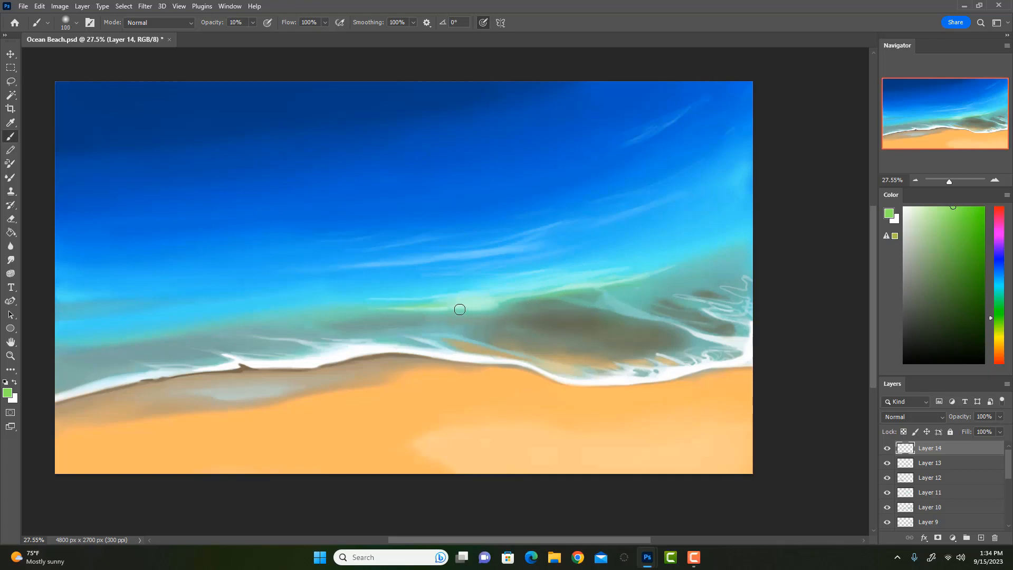